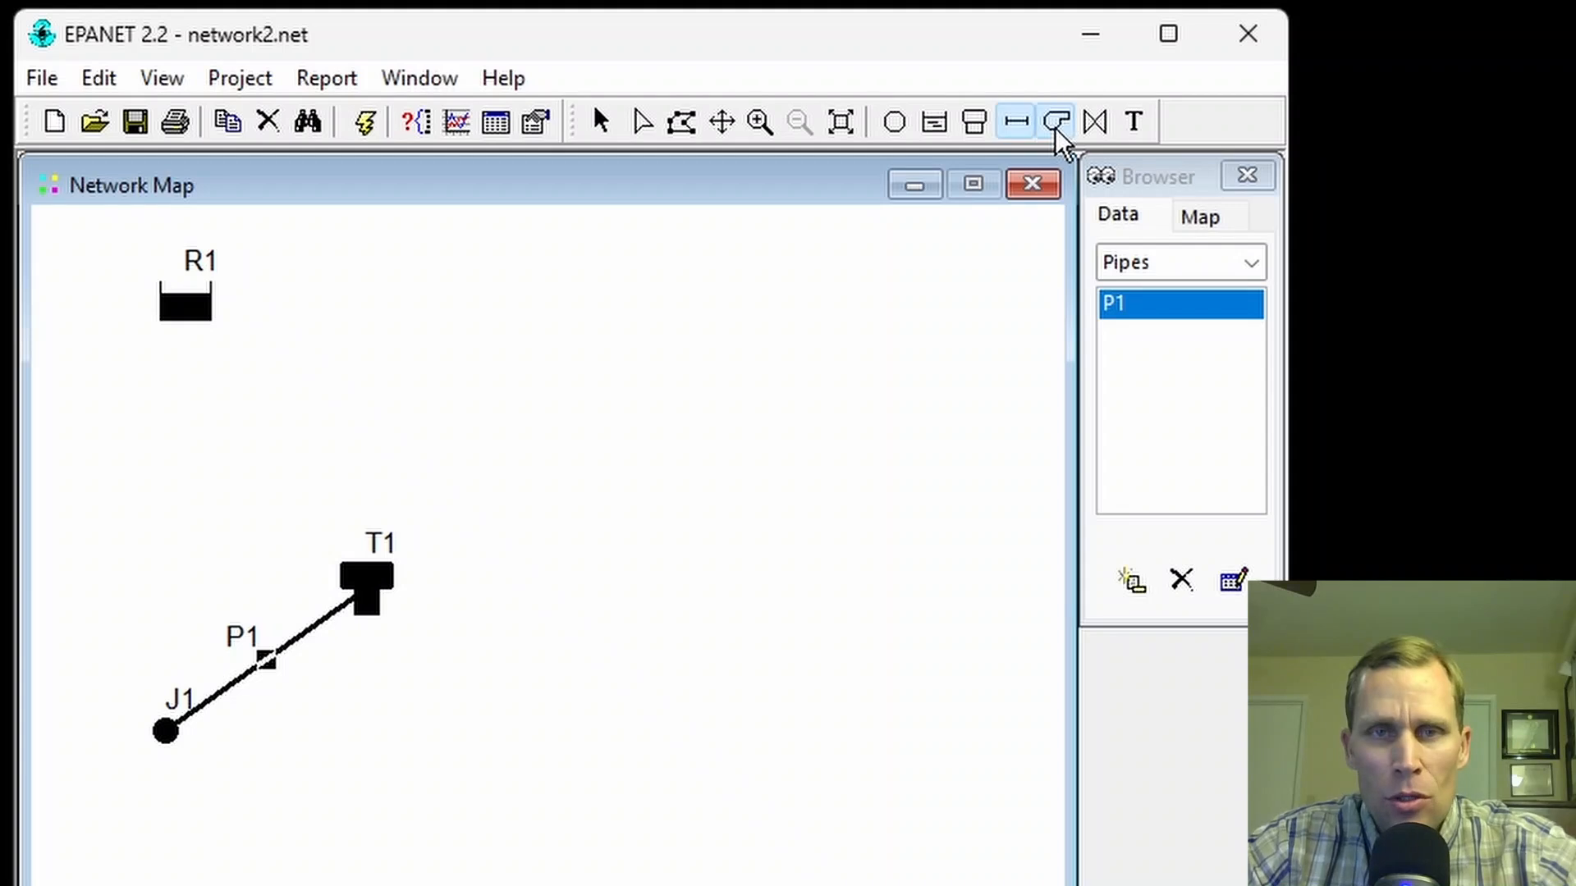
Step: Draw a pump link from reservoir R1 to tank T1, with two intermediate bend points west of the tank
left_click(1055, 125)
left_click(179, 307)
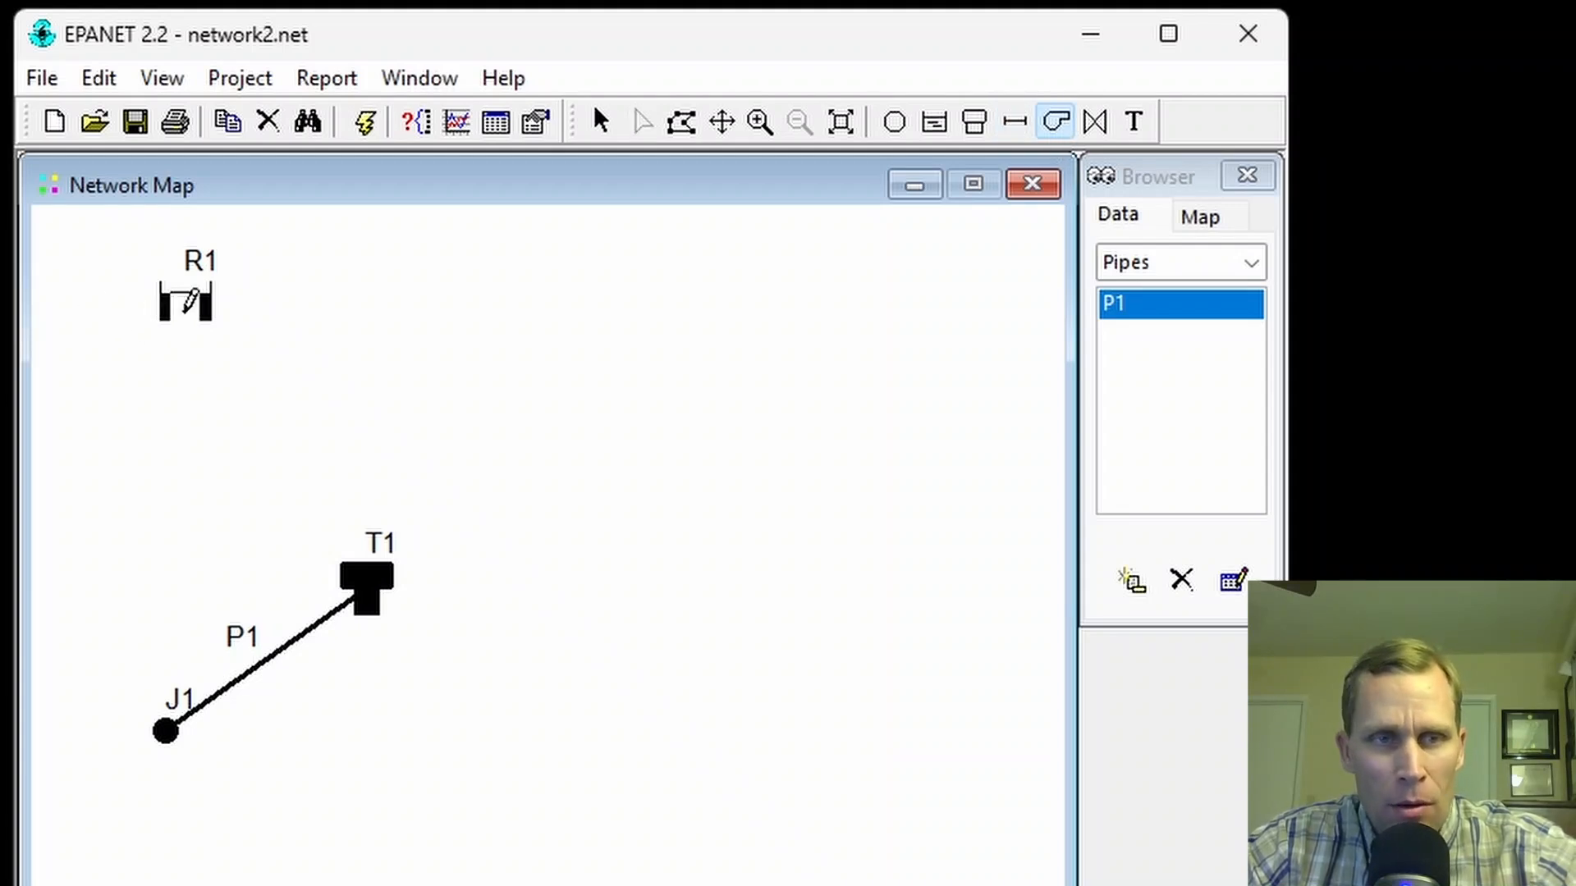
left_click(132, 401)
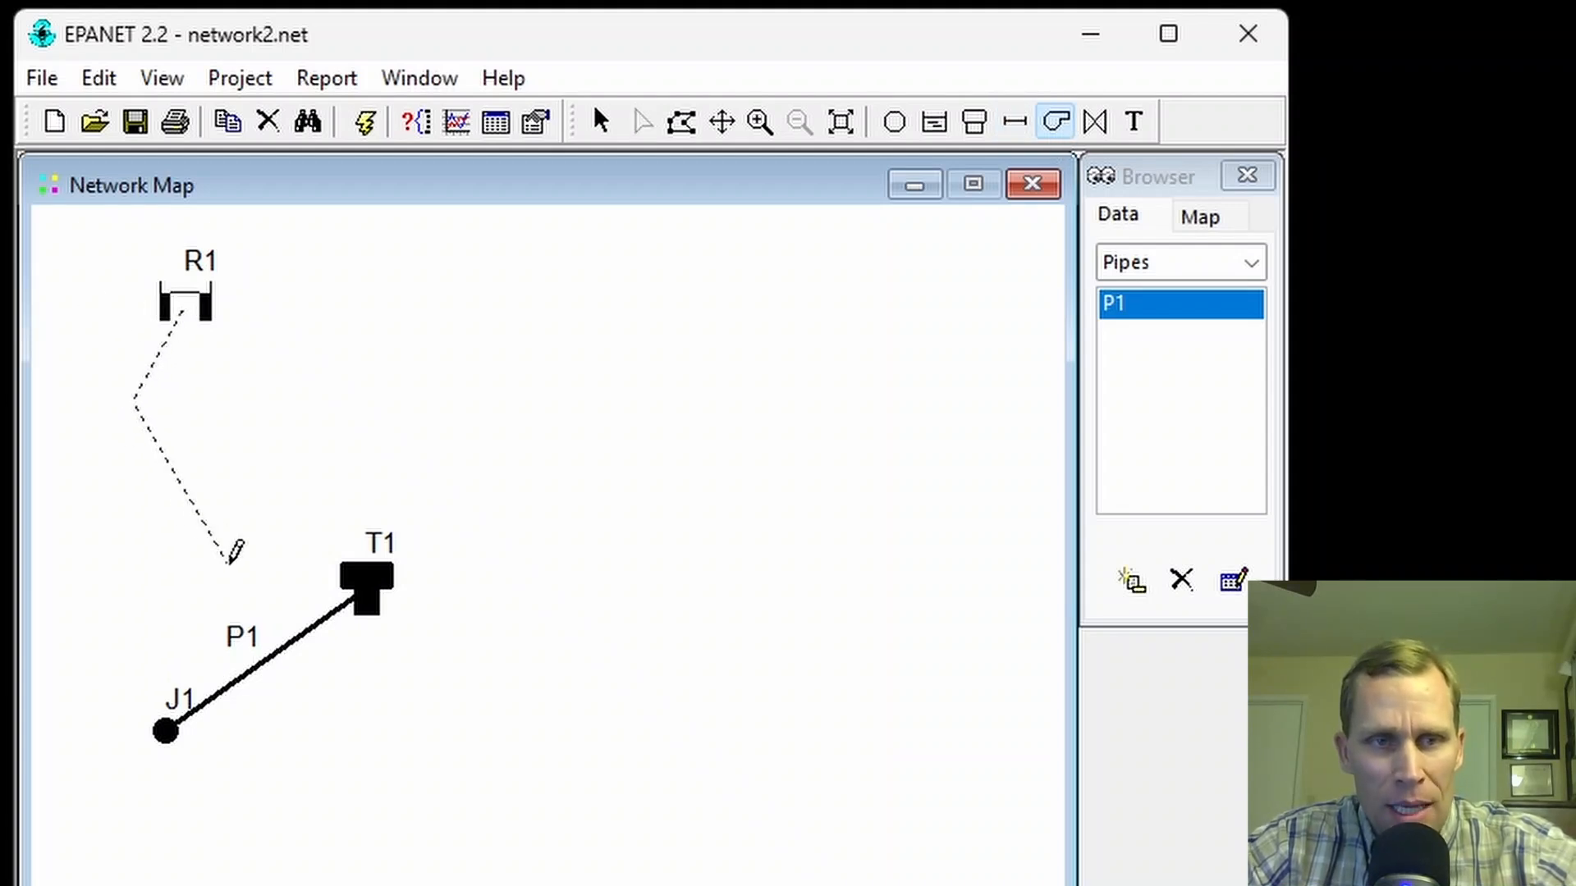
left_click(239, 566)
left_click(351, 580)
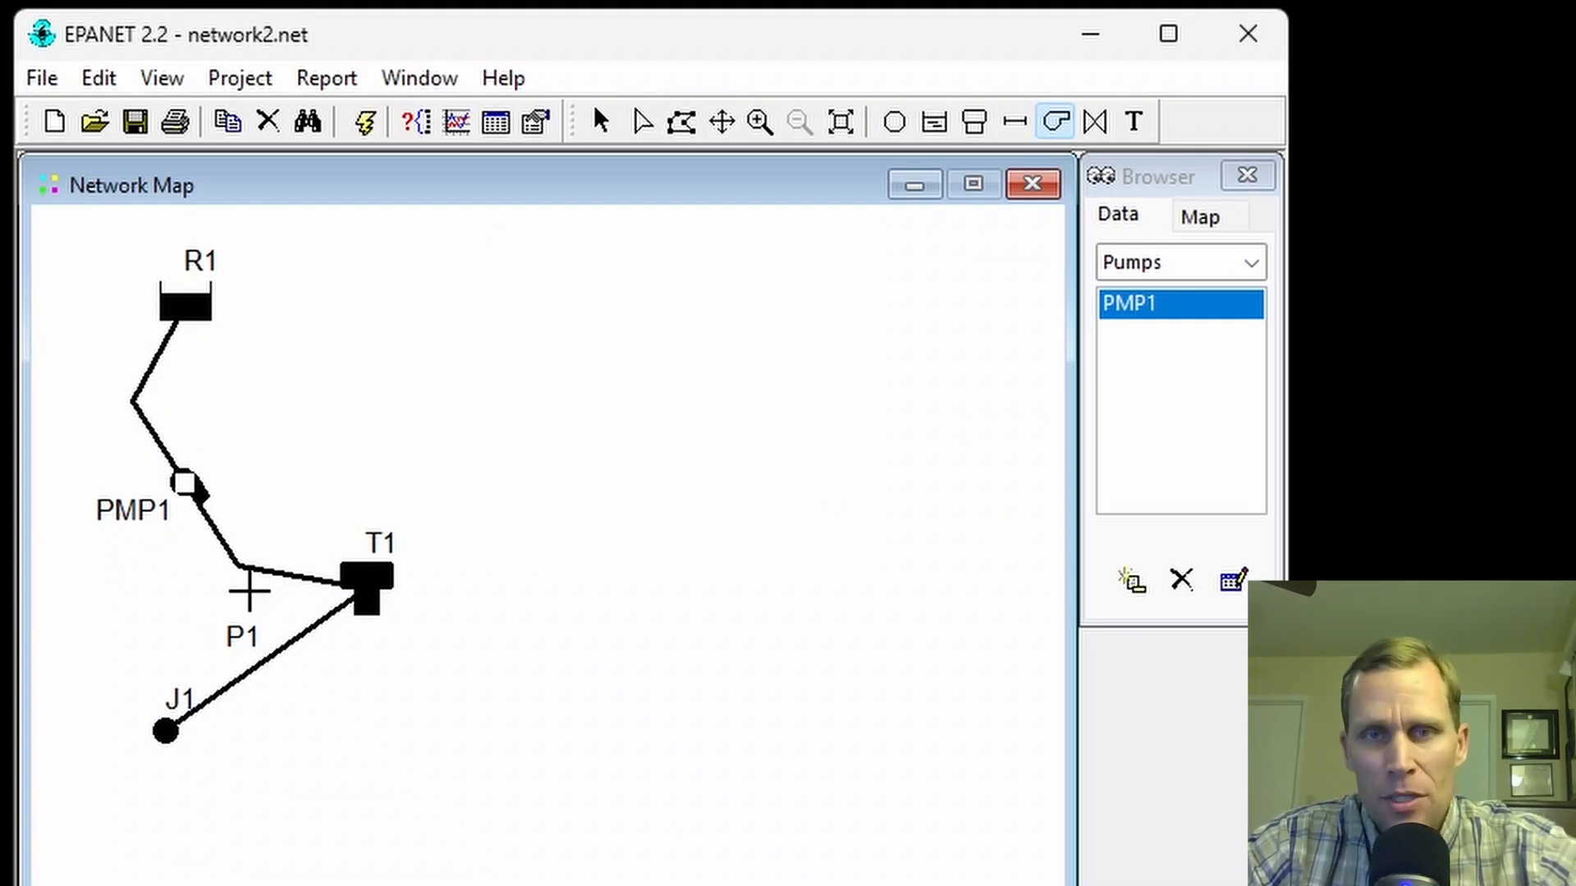
Step: Open the properties of reservoir R1 and examine its Total Head
left_click(602, 119)
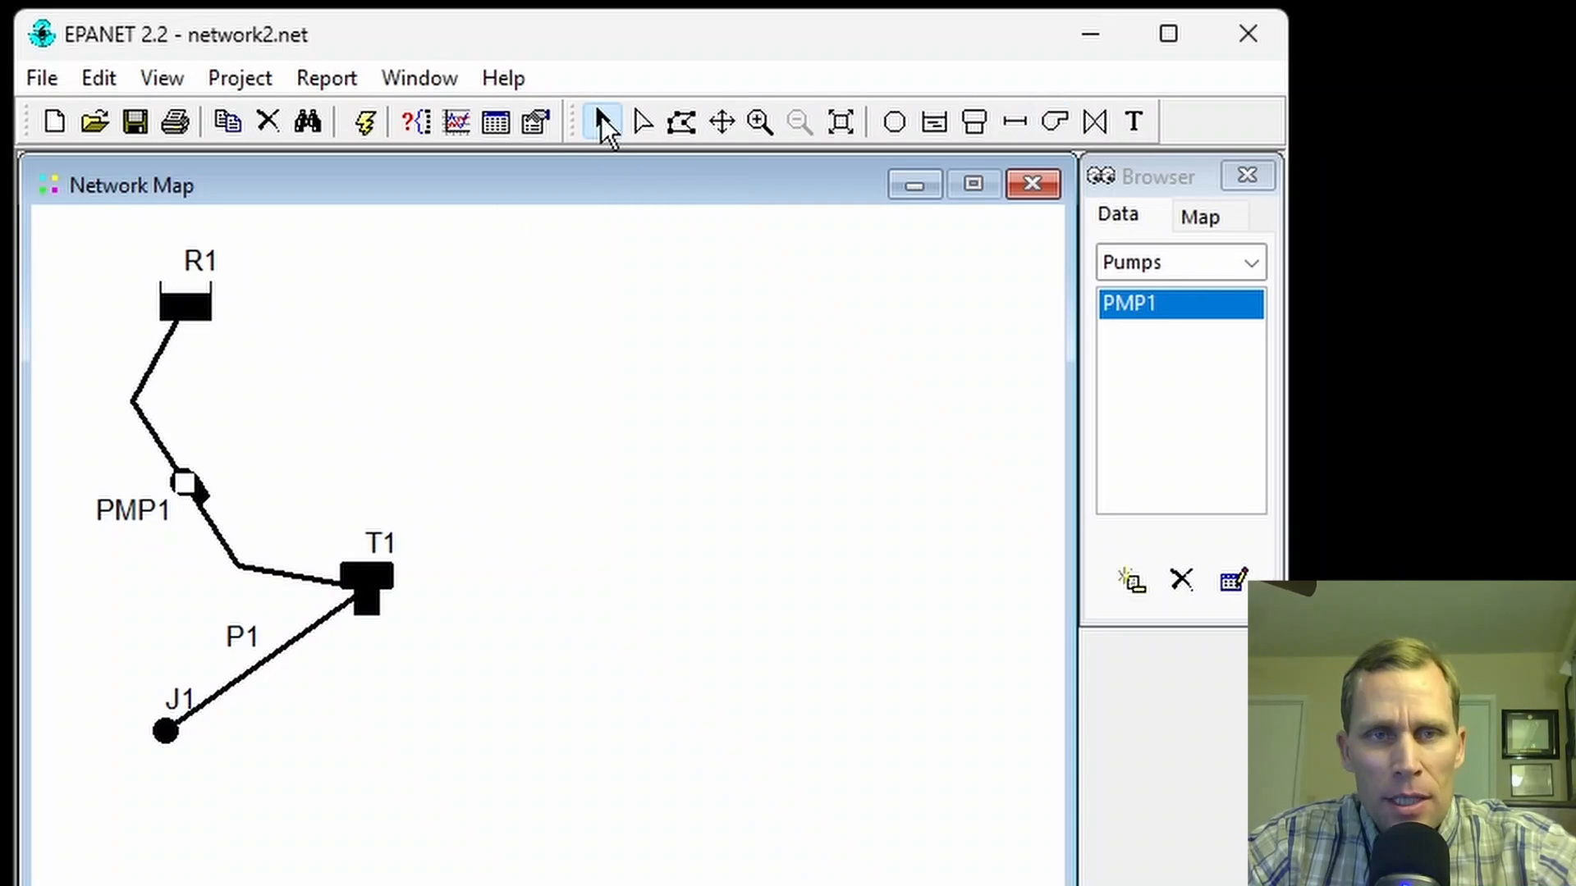
left_click(190, 313)
right_click(186, 309)
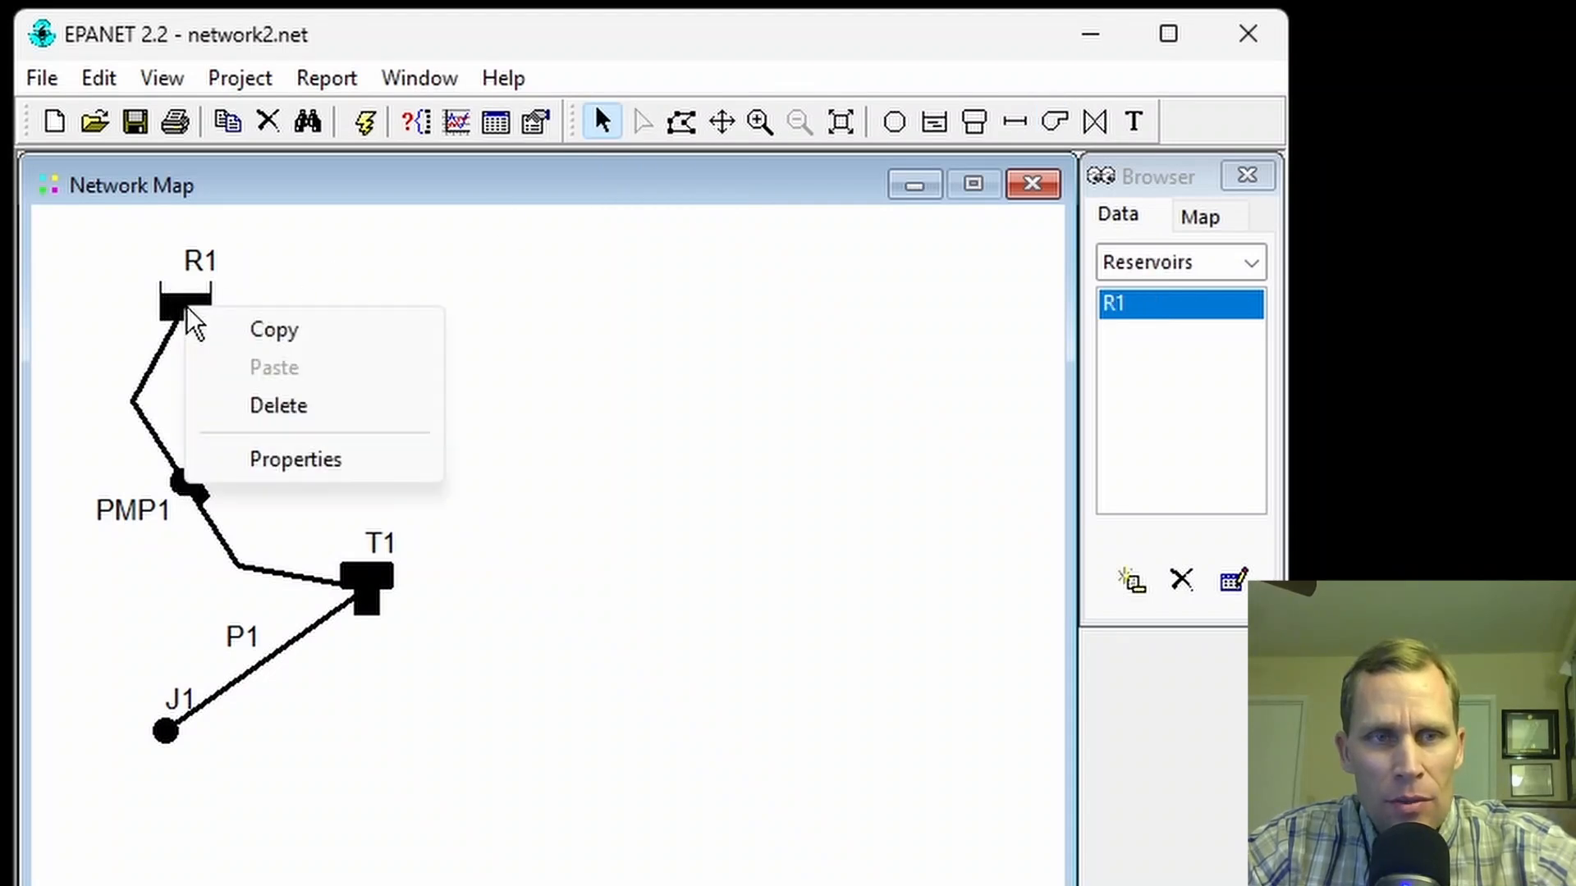
left_click(274, 459)
left_click_drag(975, 160, 673, 148)
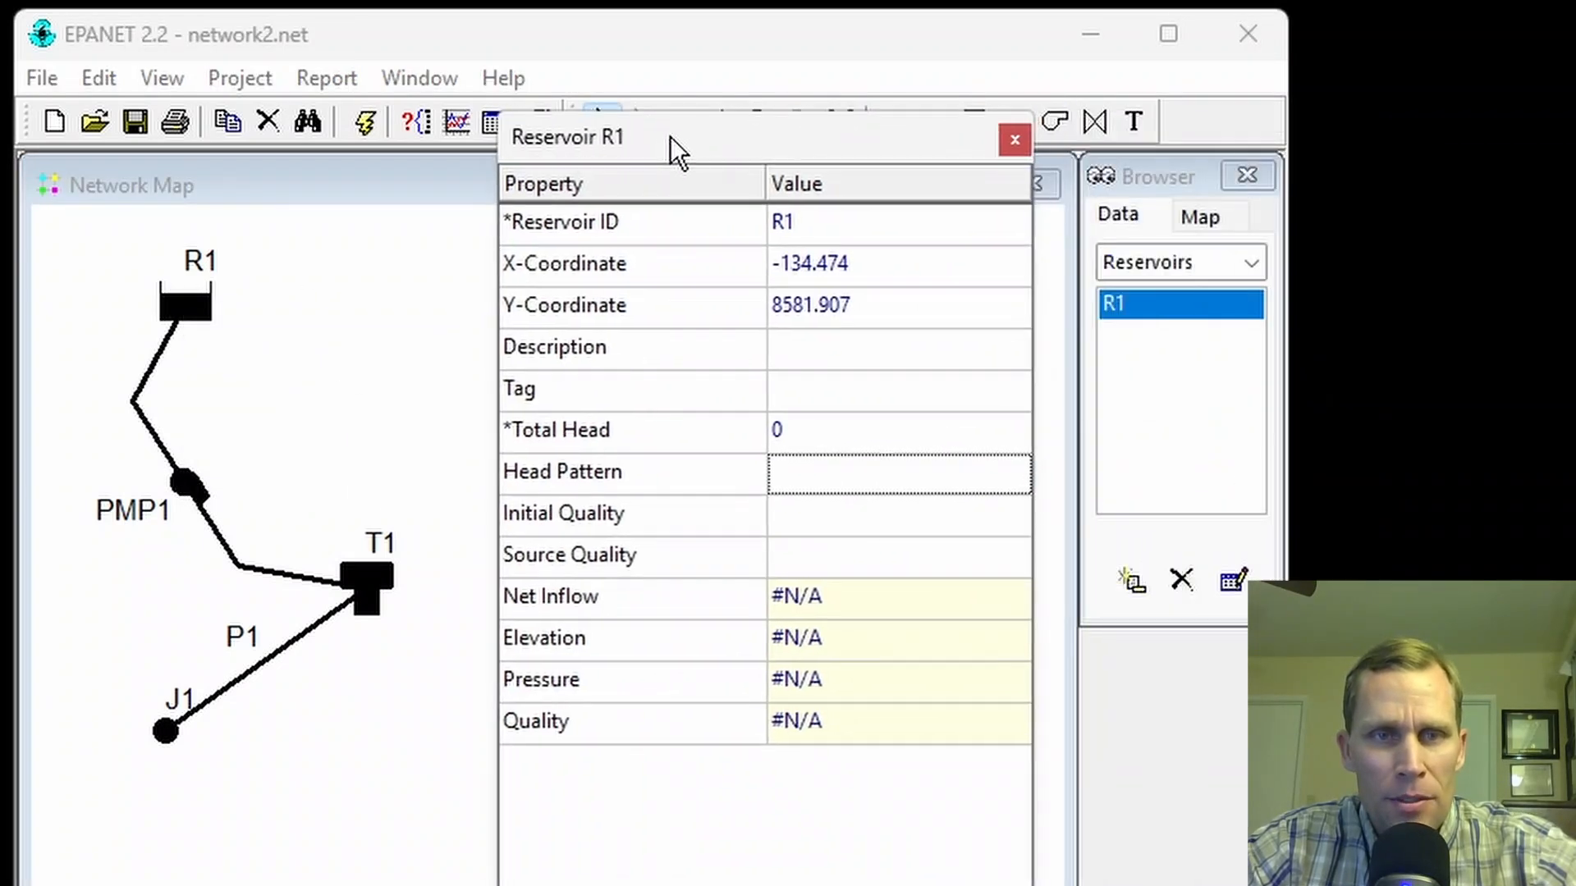
left_click(793, 436)
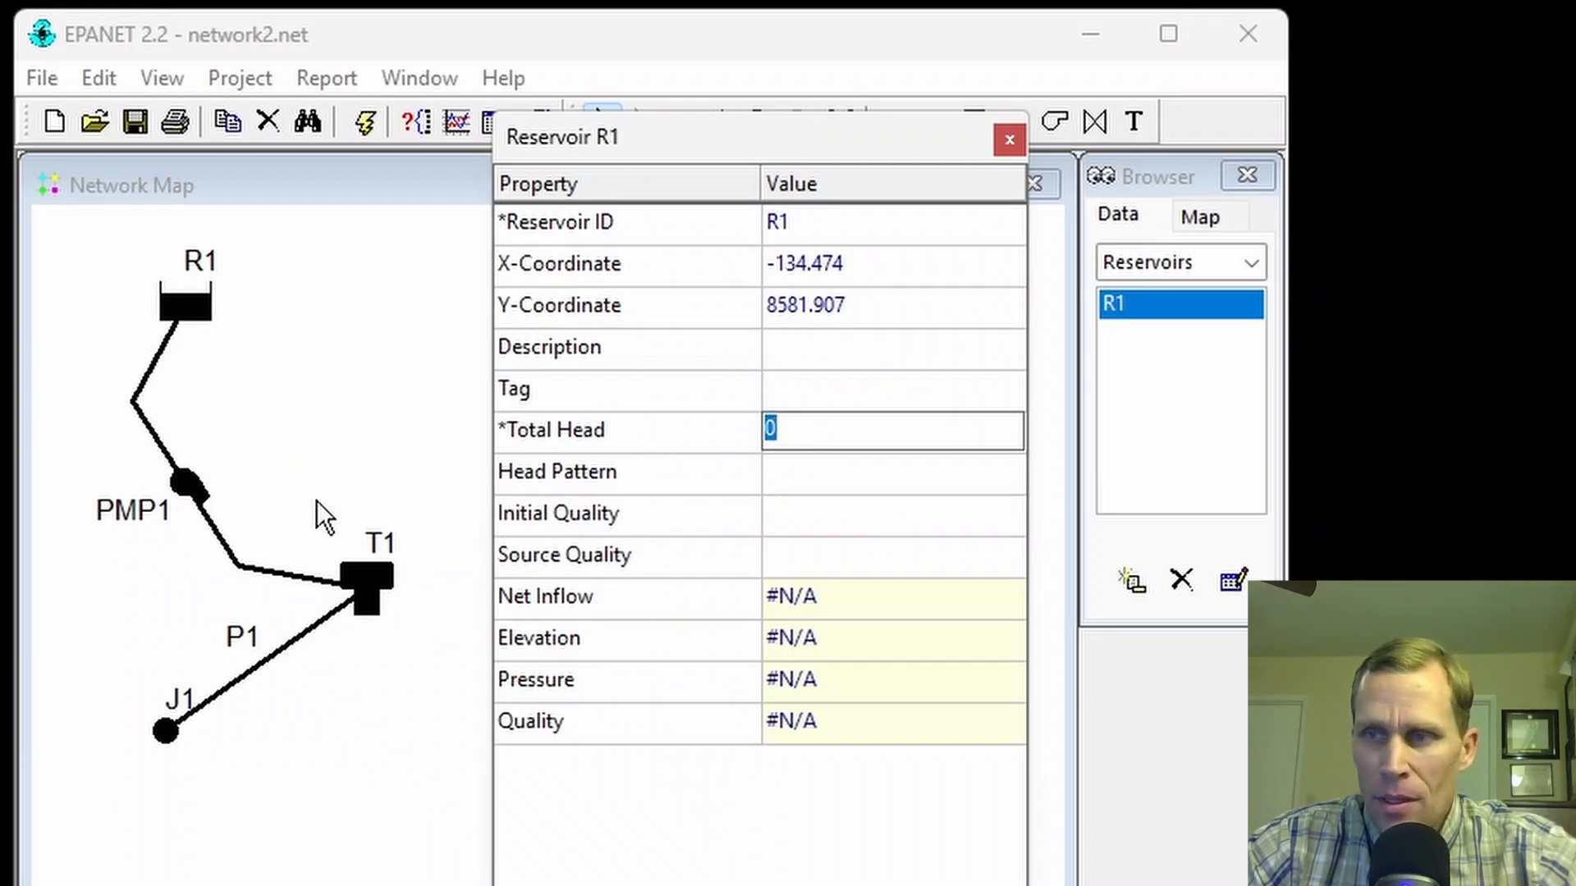
Step: Change the ID of the pump between R1 and T1 to PMP_B1
left_click(185, 486)
left_click(190, 487)
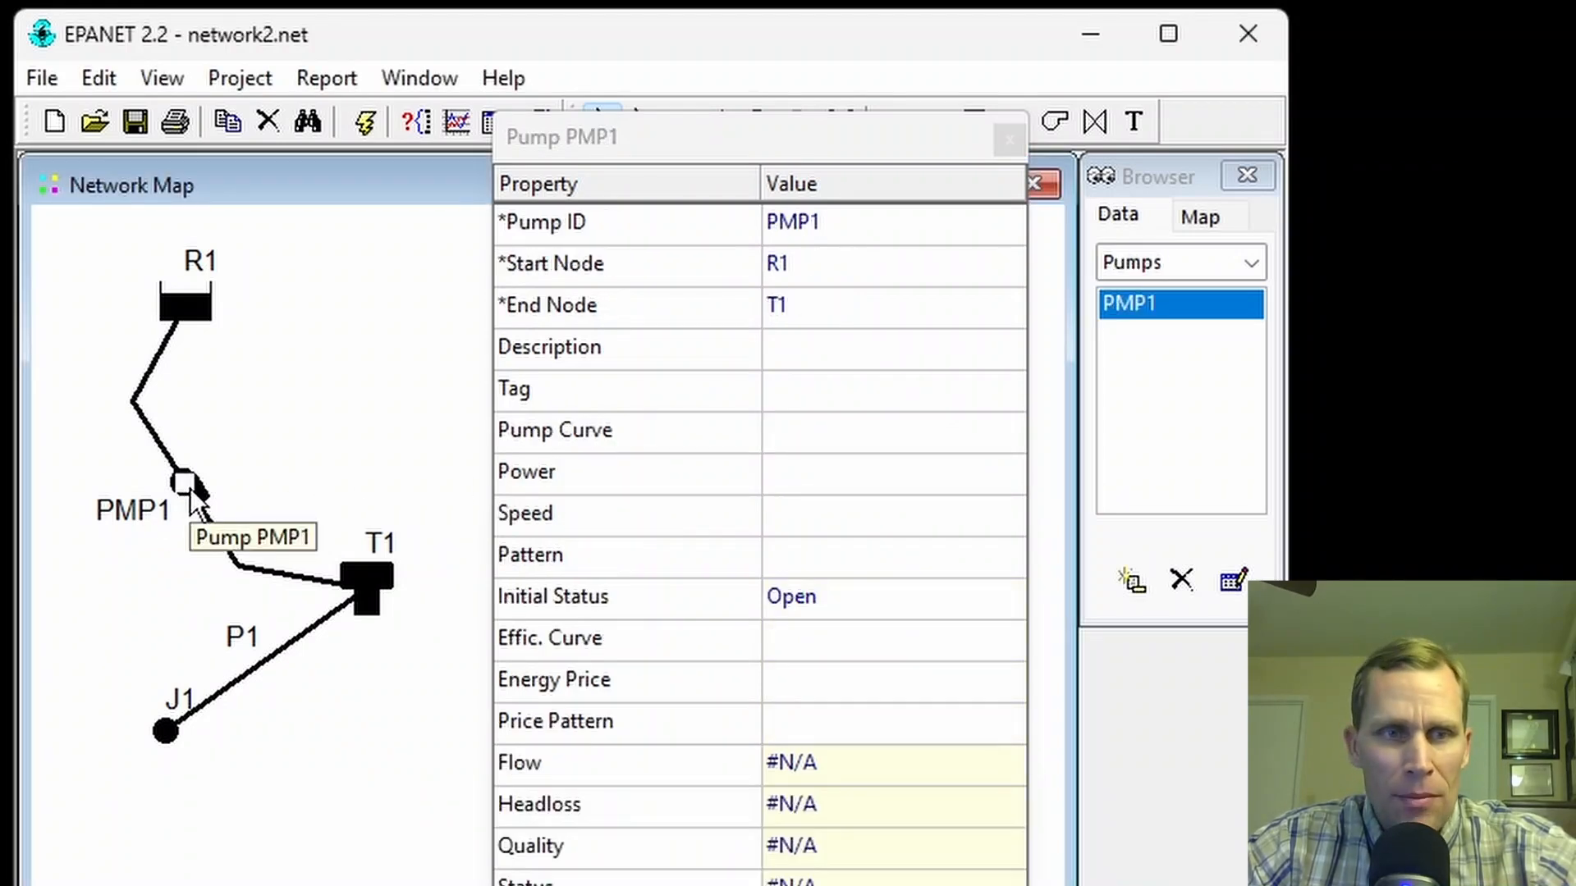
left_click(860, 229)
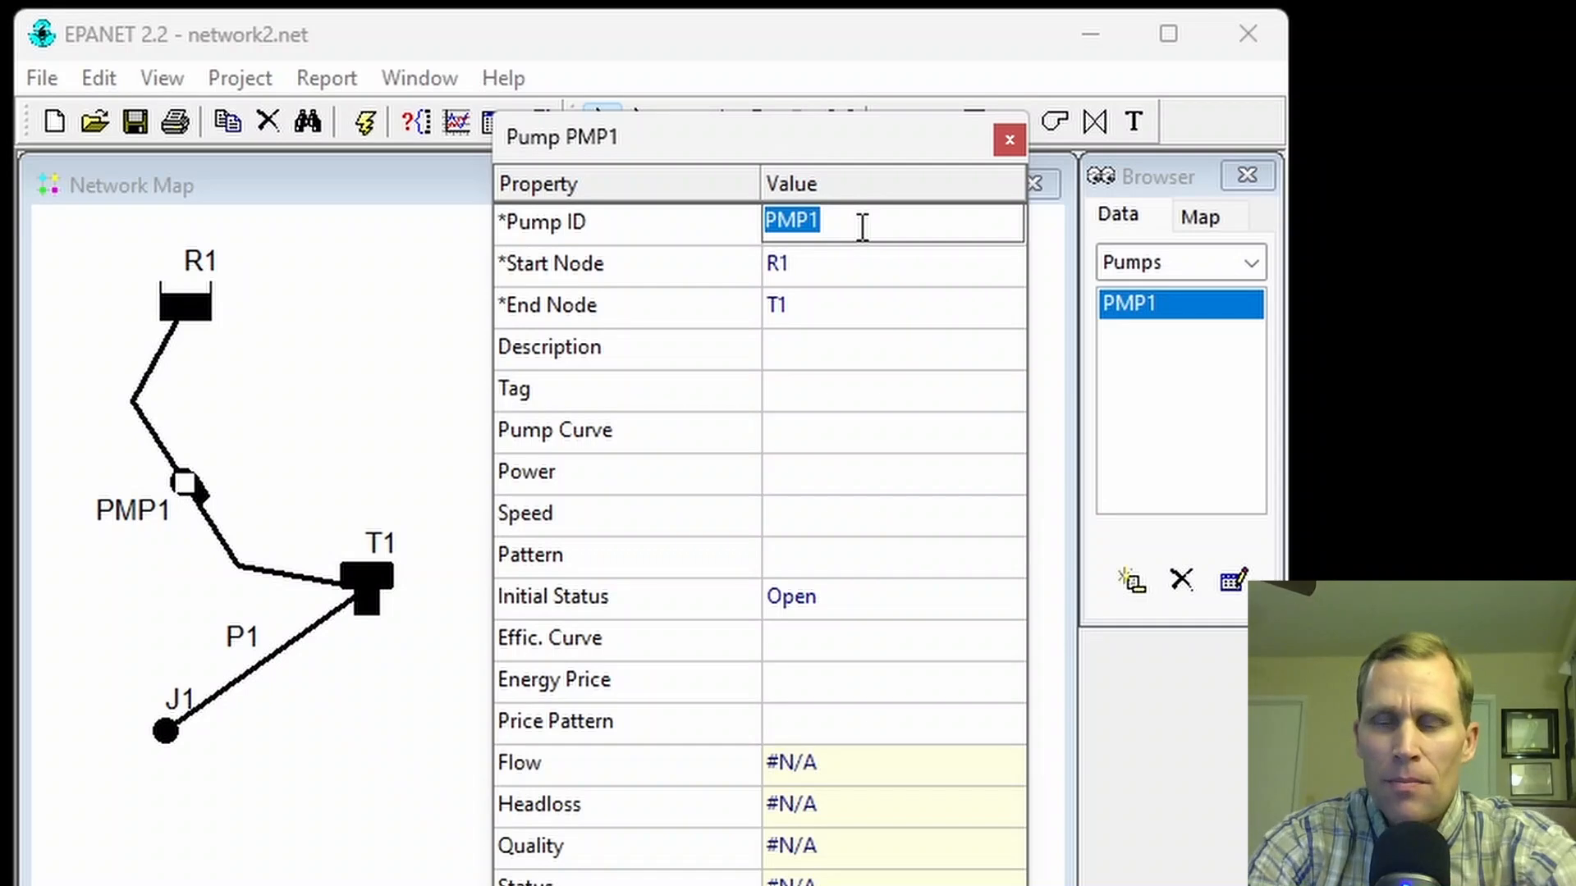
left_click(862, 228)
key("BackSpace")
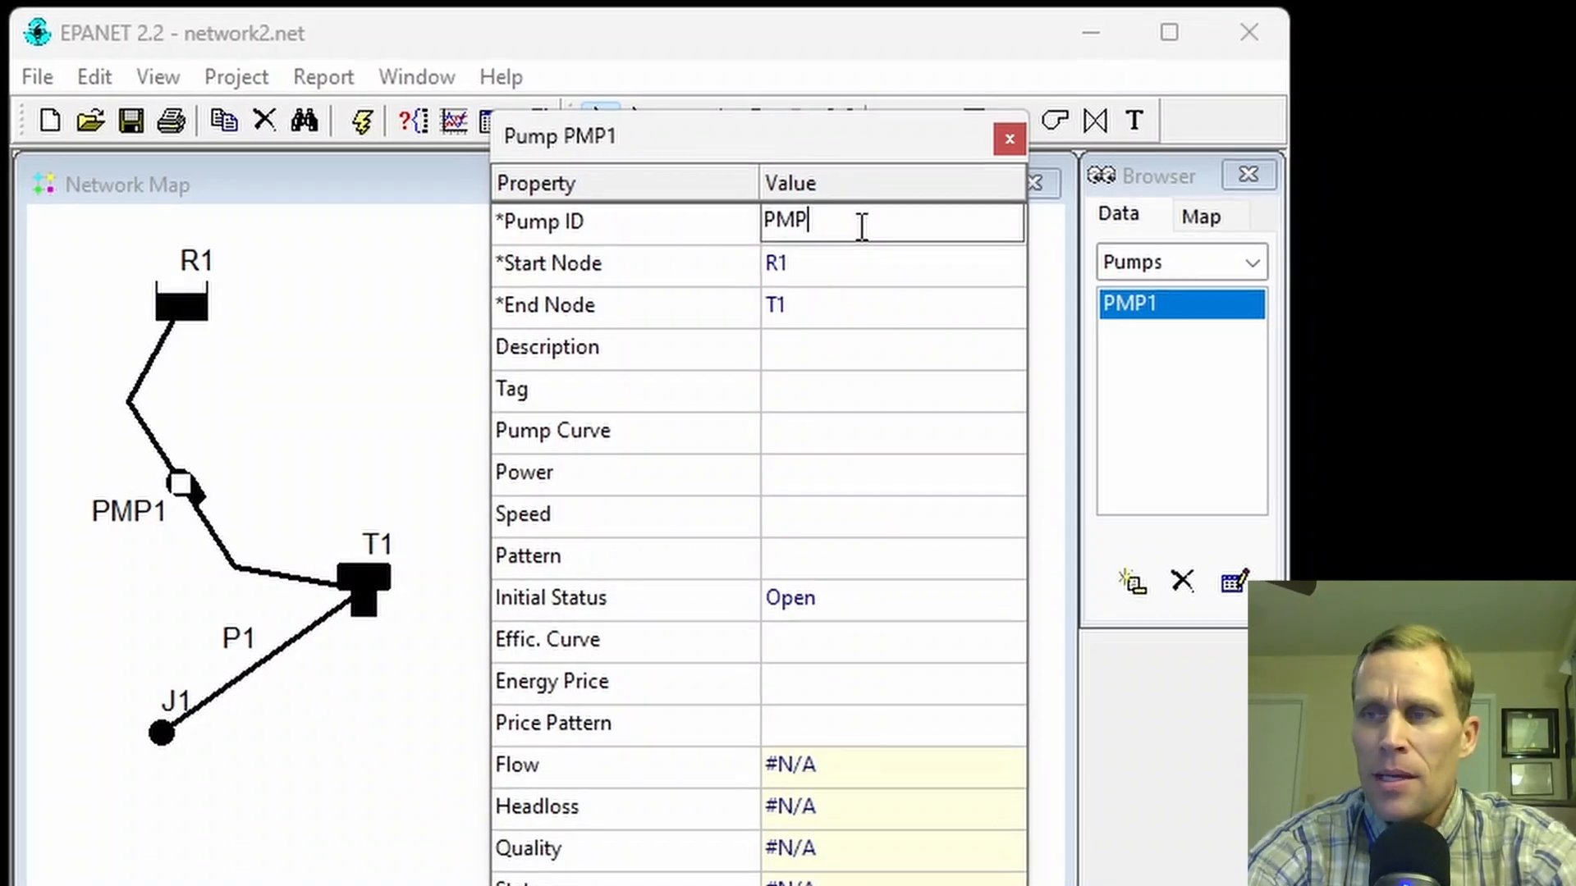
type("_B1")
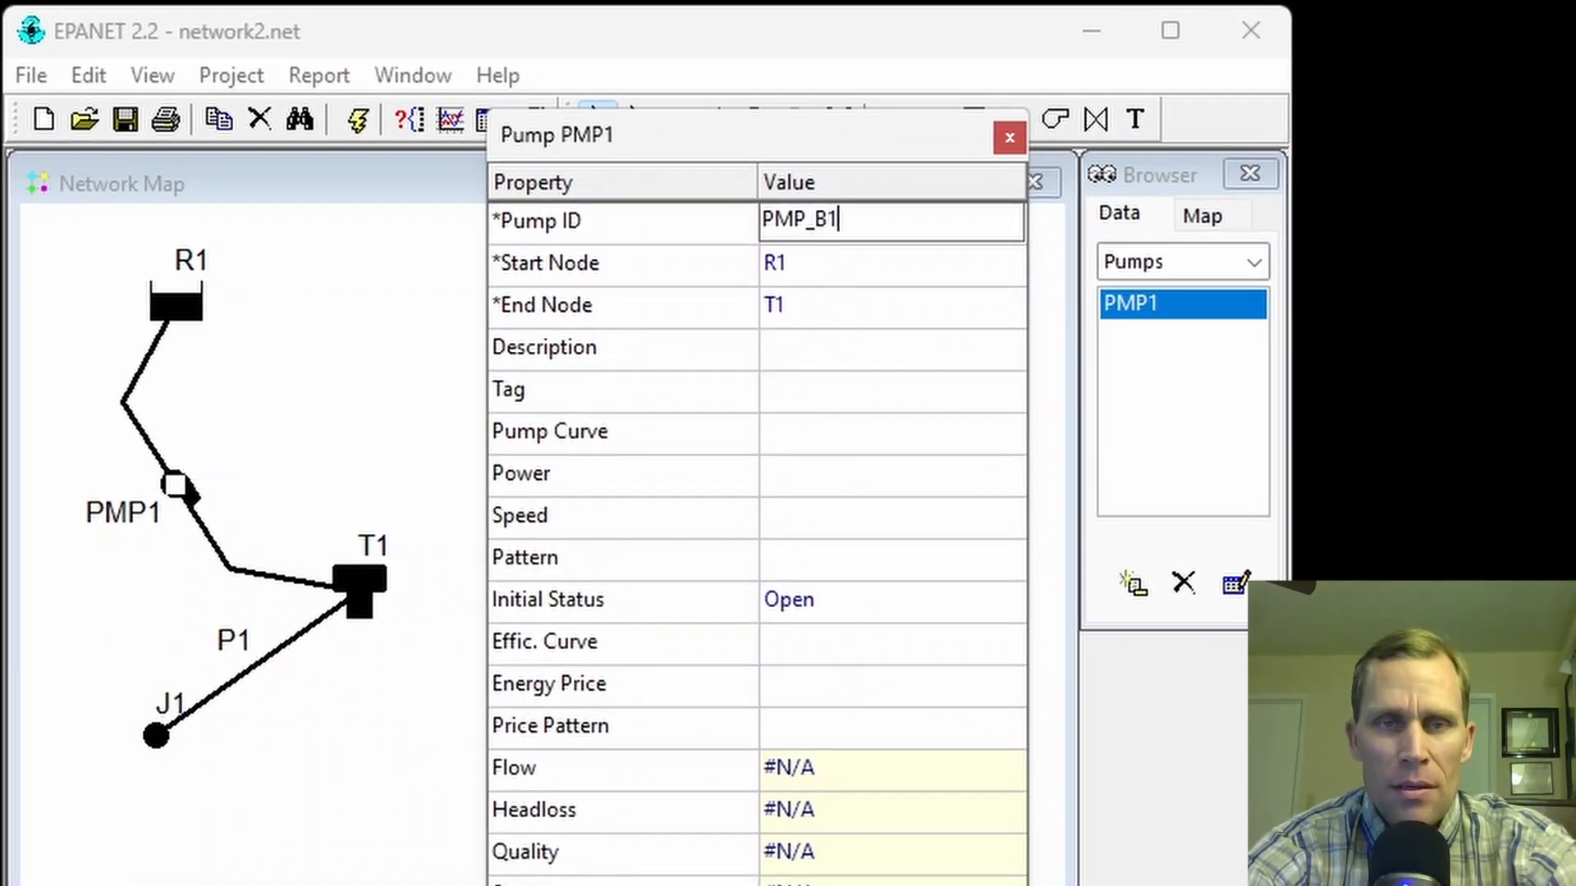
key("Return")
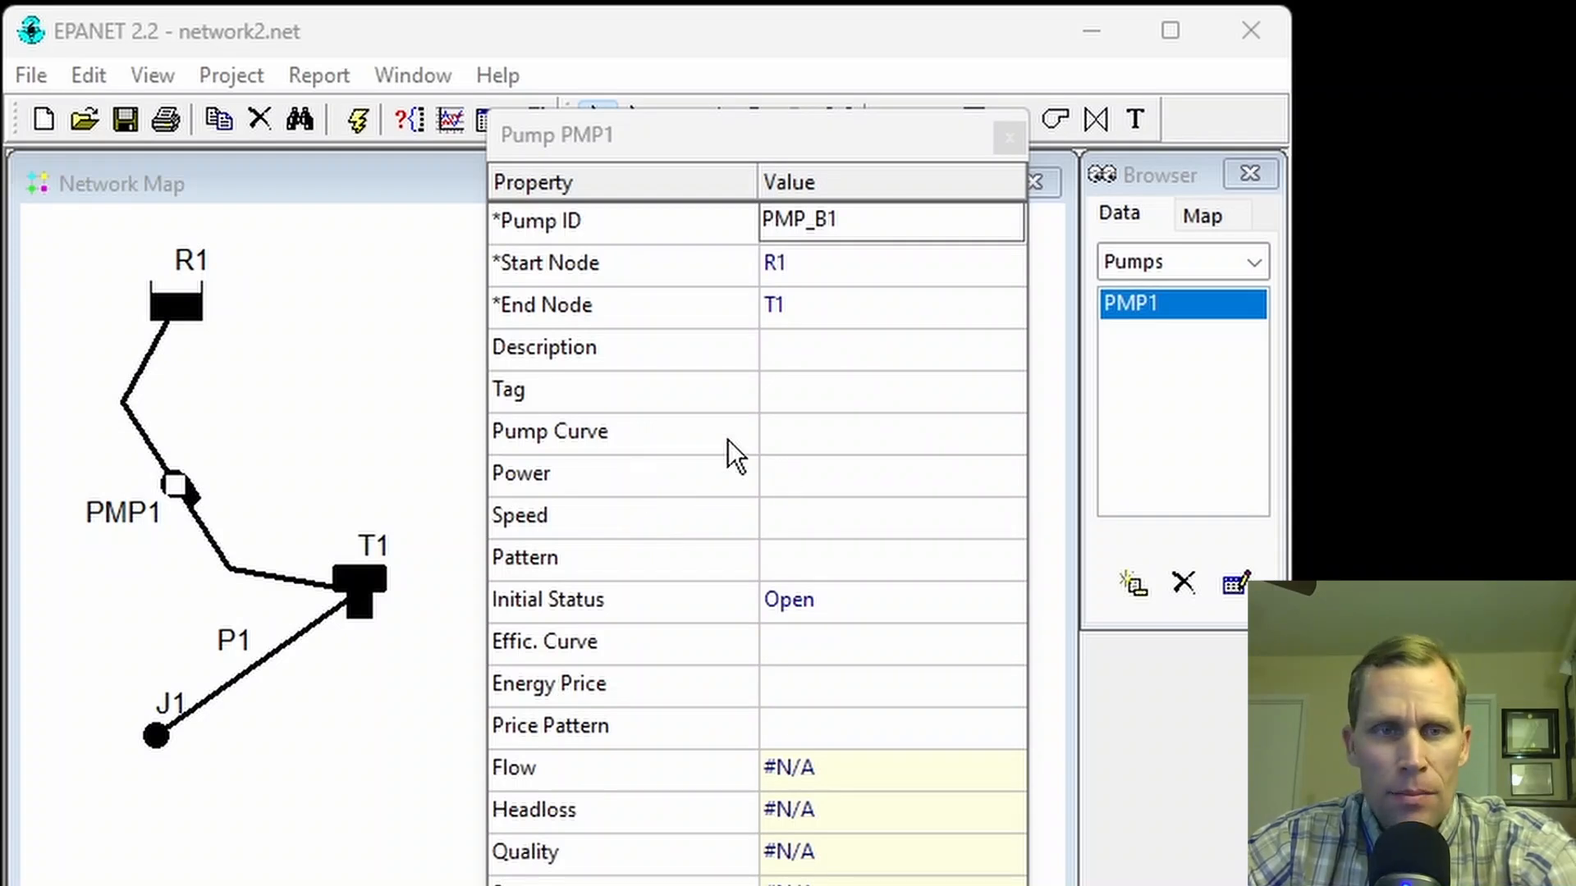
Step: Assign pump curve CRV_PMP_B and efficiency curve CRV_EFF_B to pump PMP_B1
left_click(788, 435)
type("CRV_PMP_B")
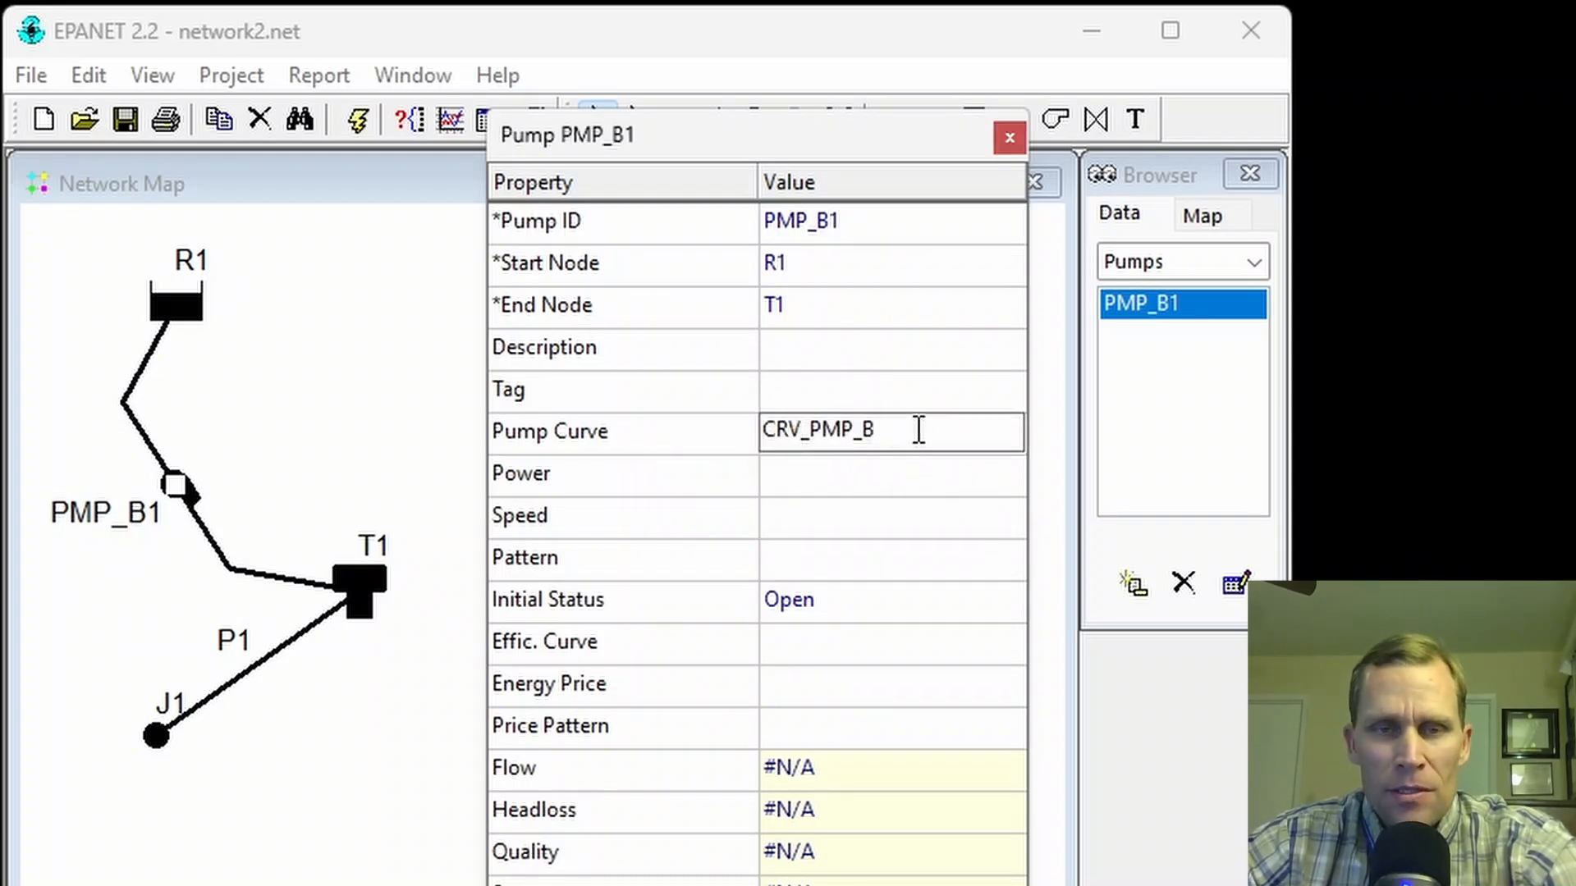
left_click_drag(919, 429, 708, 425)
left_click(950, 441)
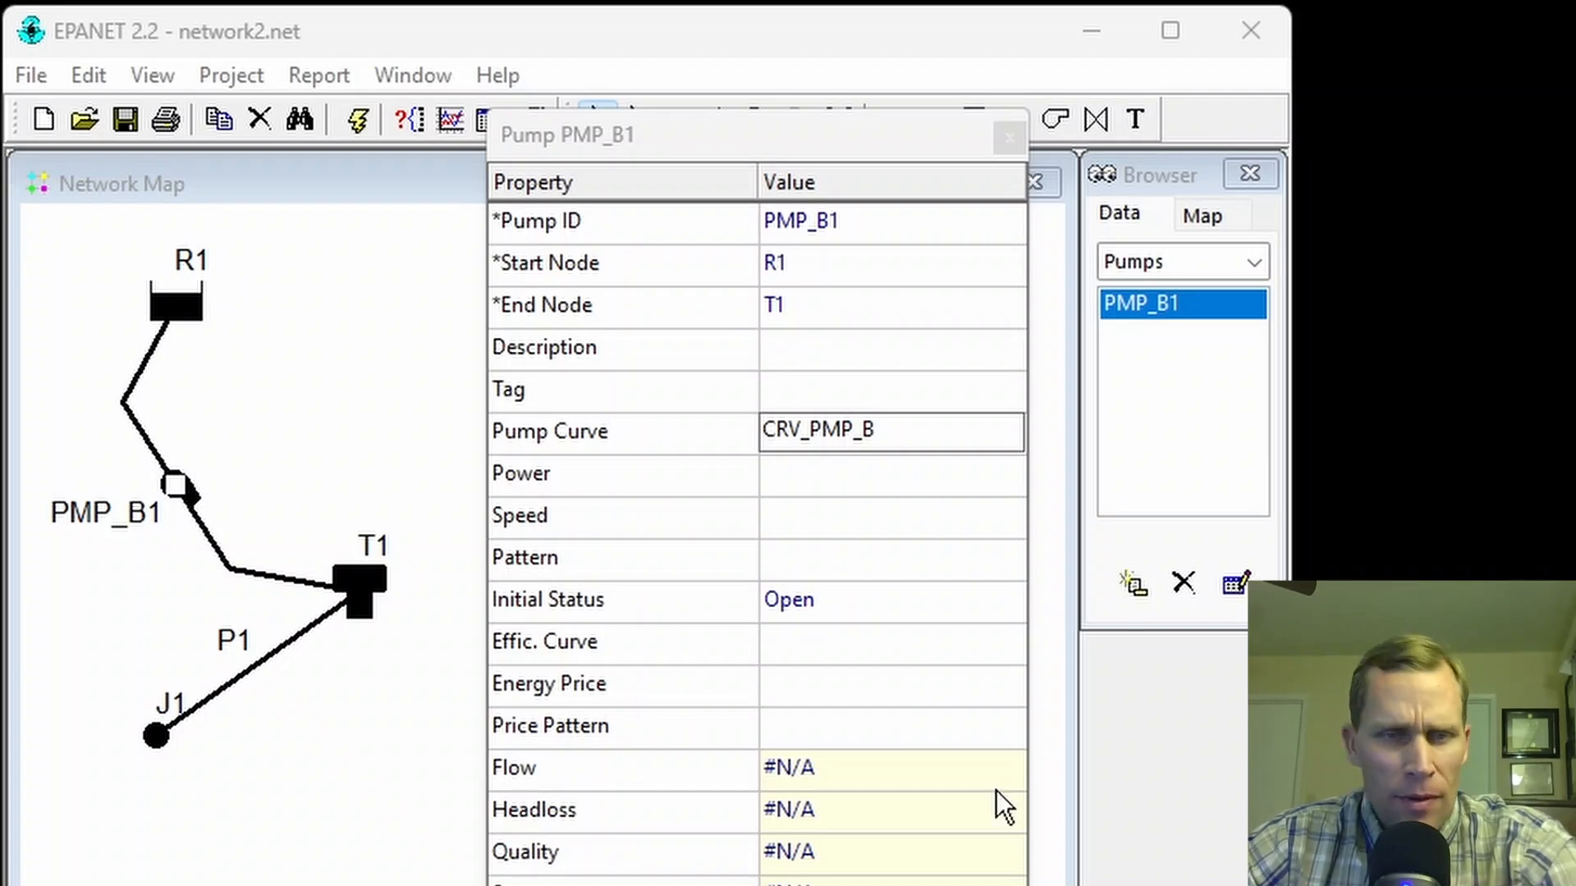
left_click(810, 637)
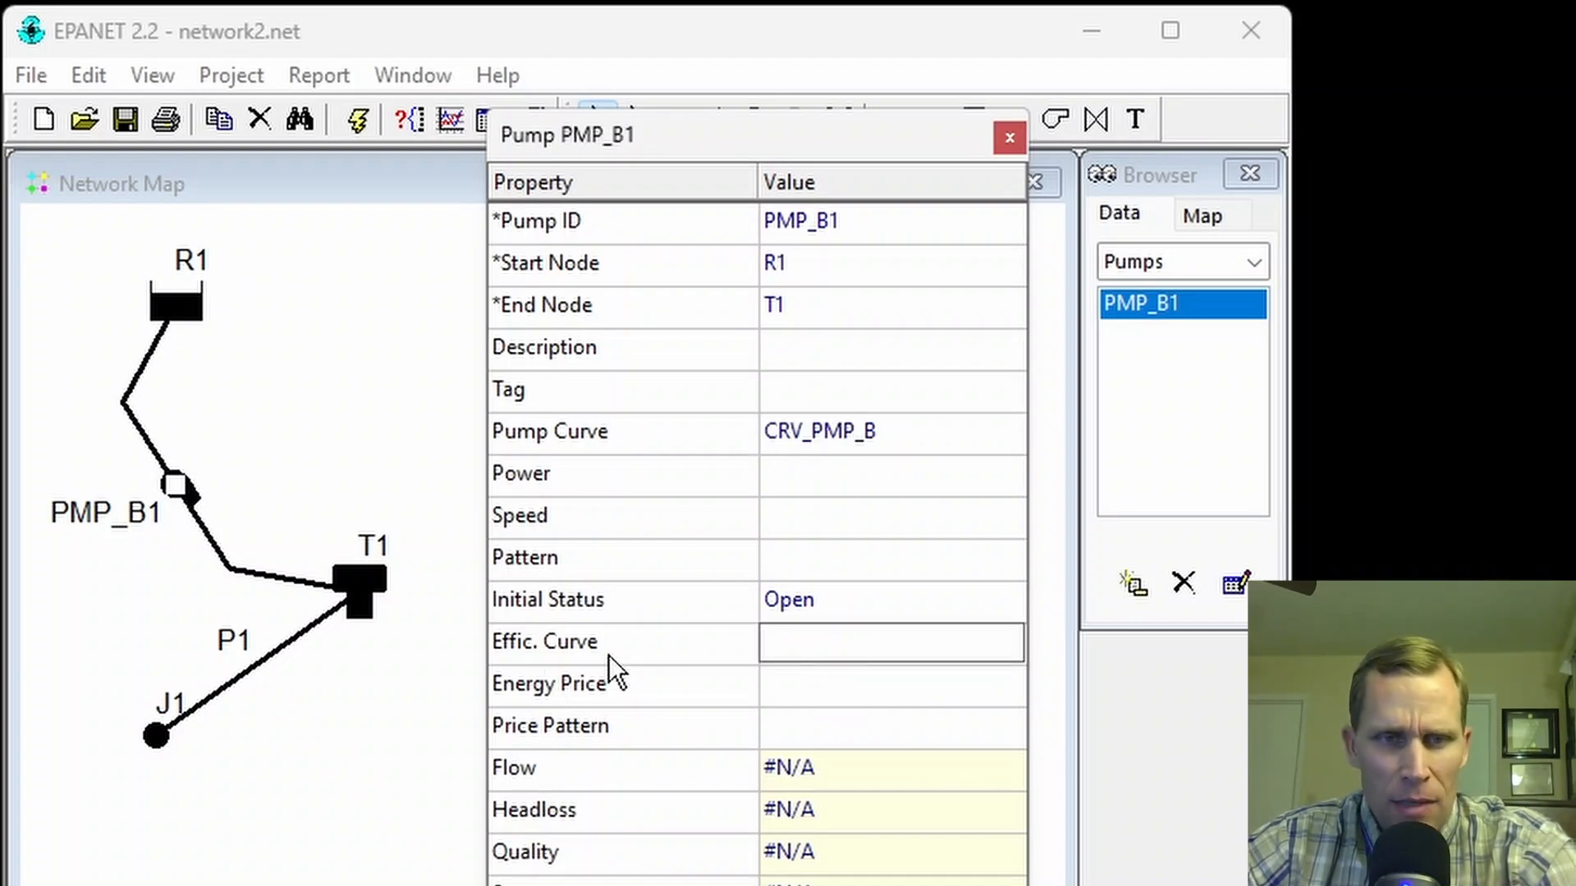
type("CRV_EFF_B")
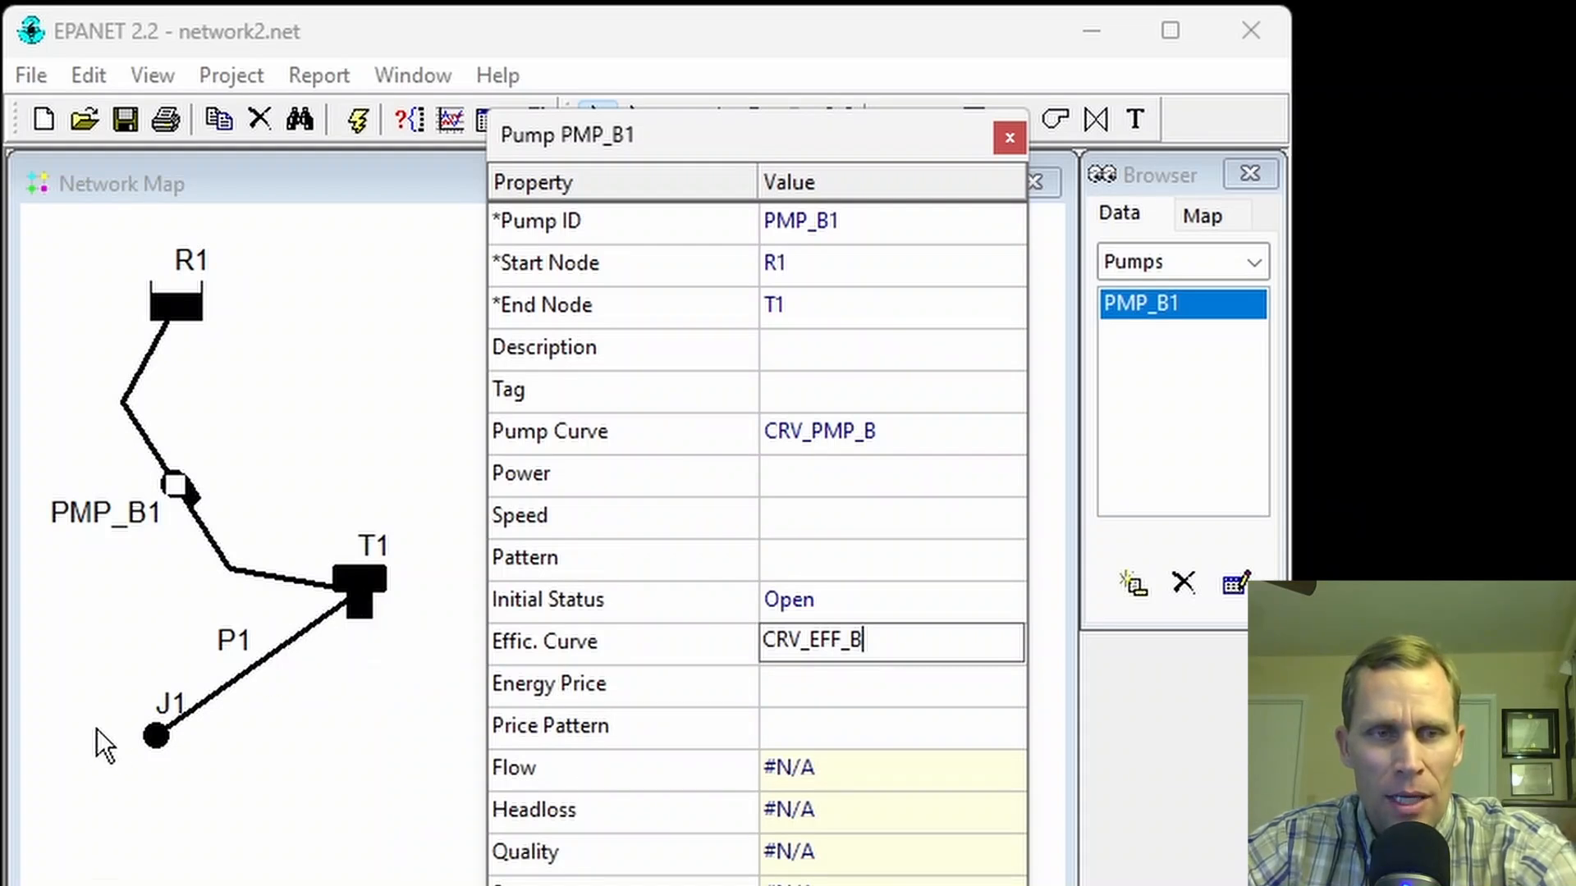
Step: Add a new curve with the ID CRV_PMP_B and the curve type PUMP
left_click(1161, 277)
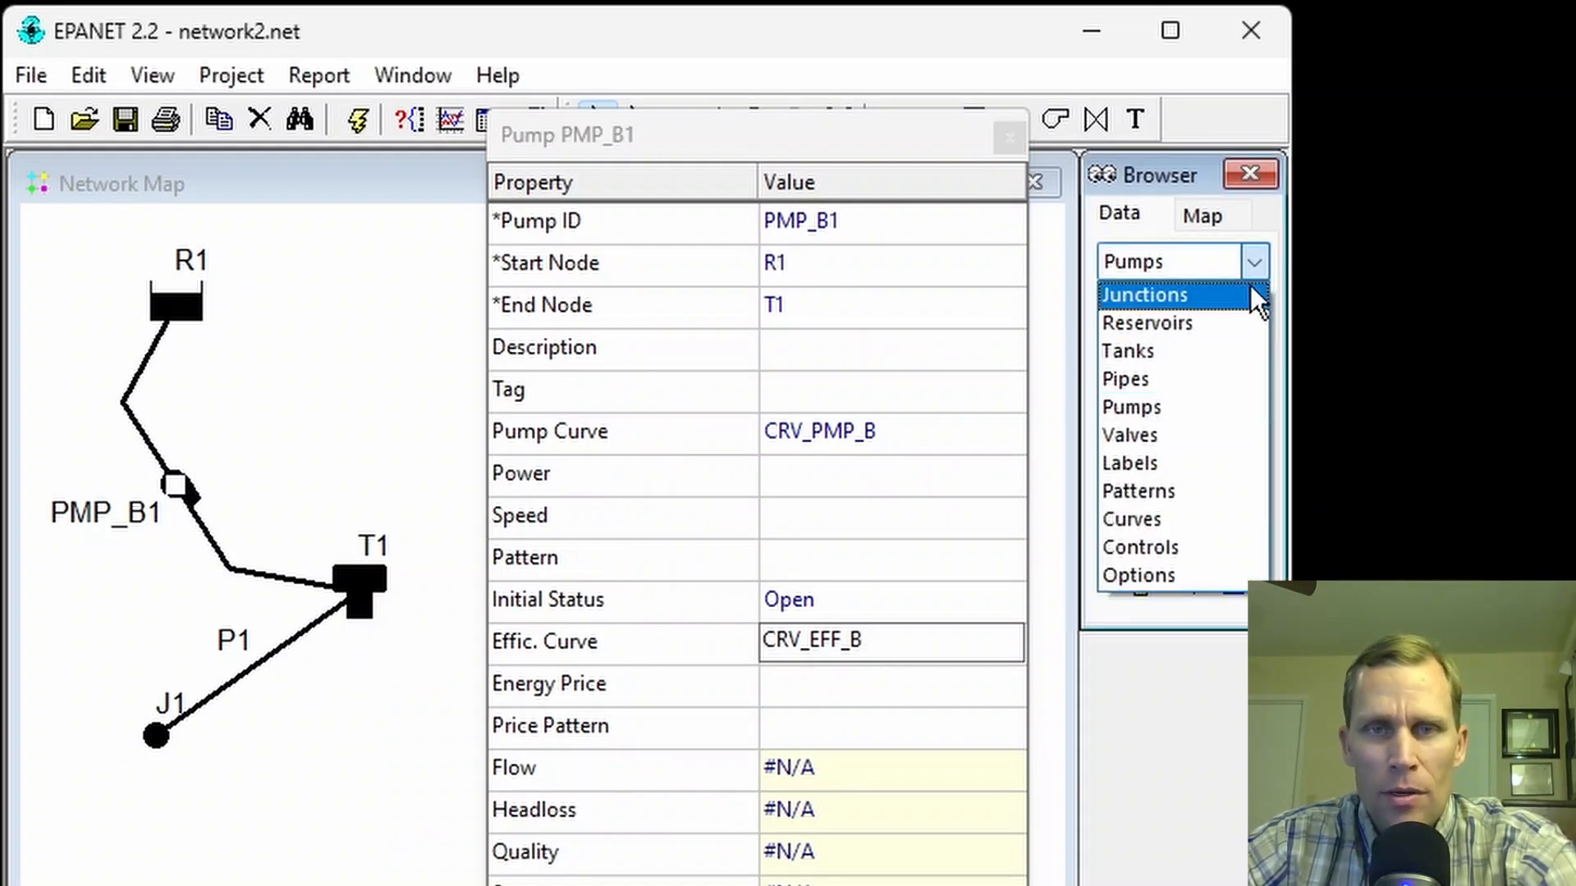
left_click(1165, 522)
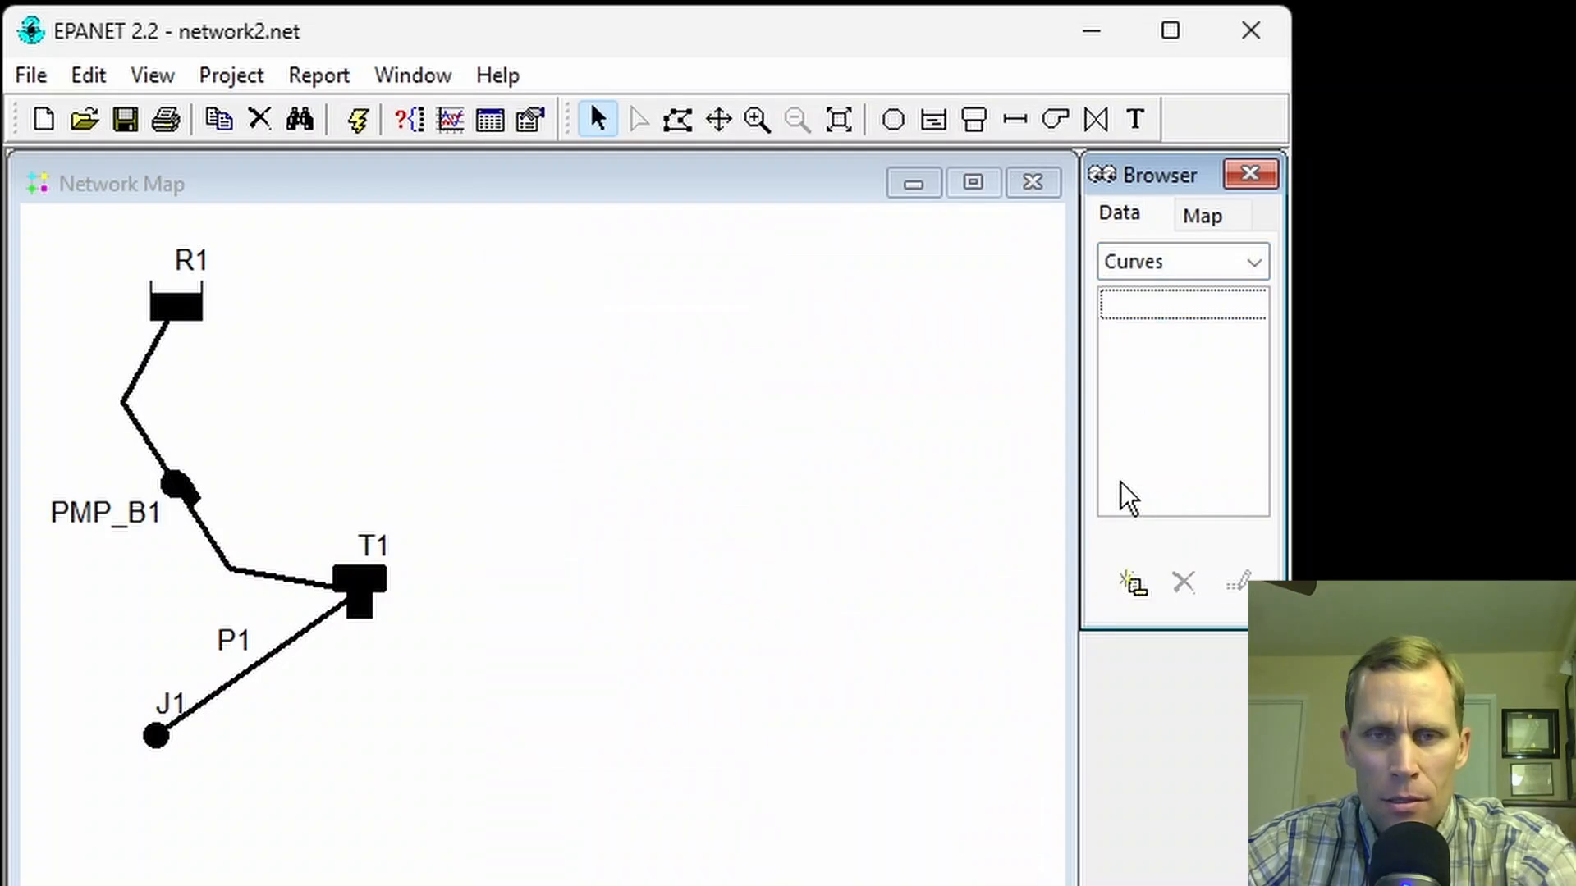
left_click(1139, 582)
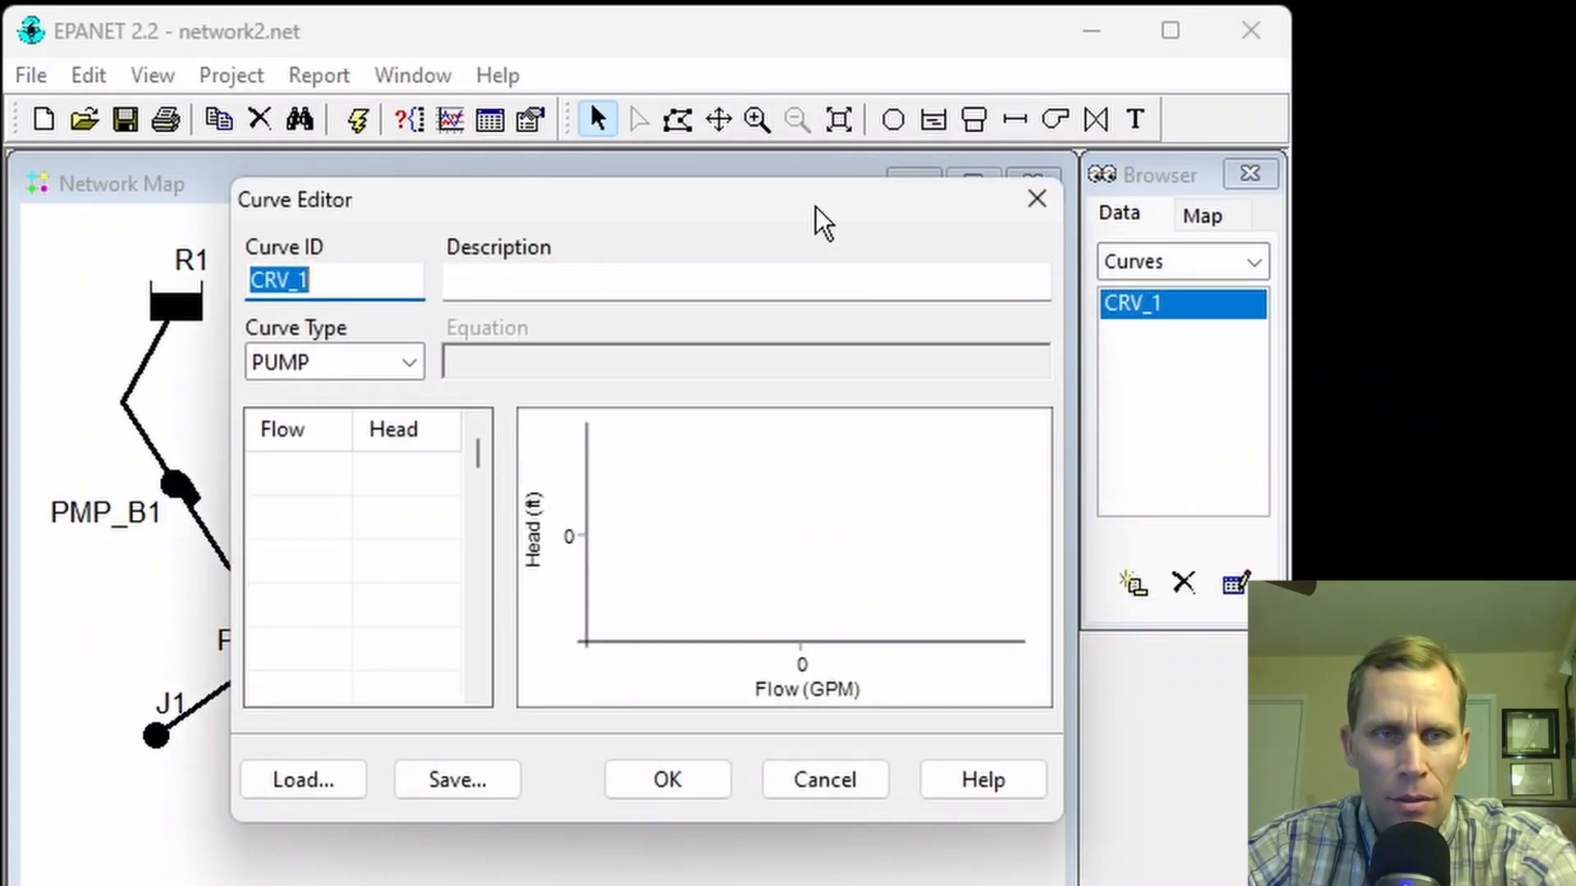
double_click(367, 276)
type("CRV_PMP_B")
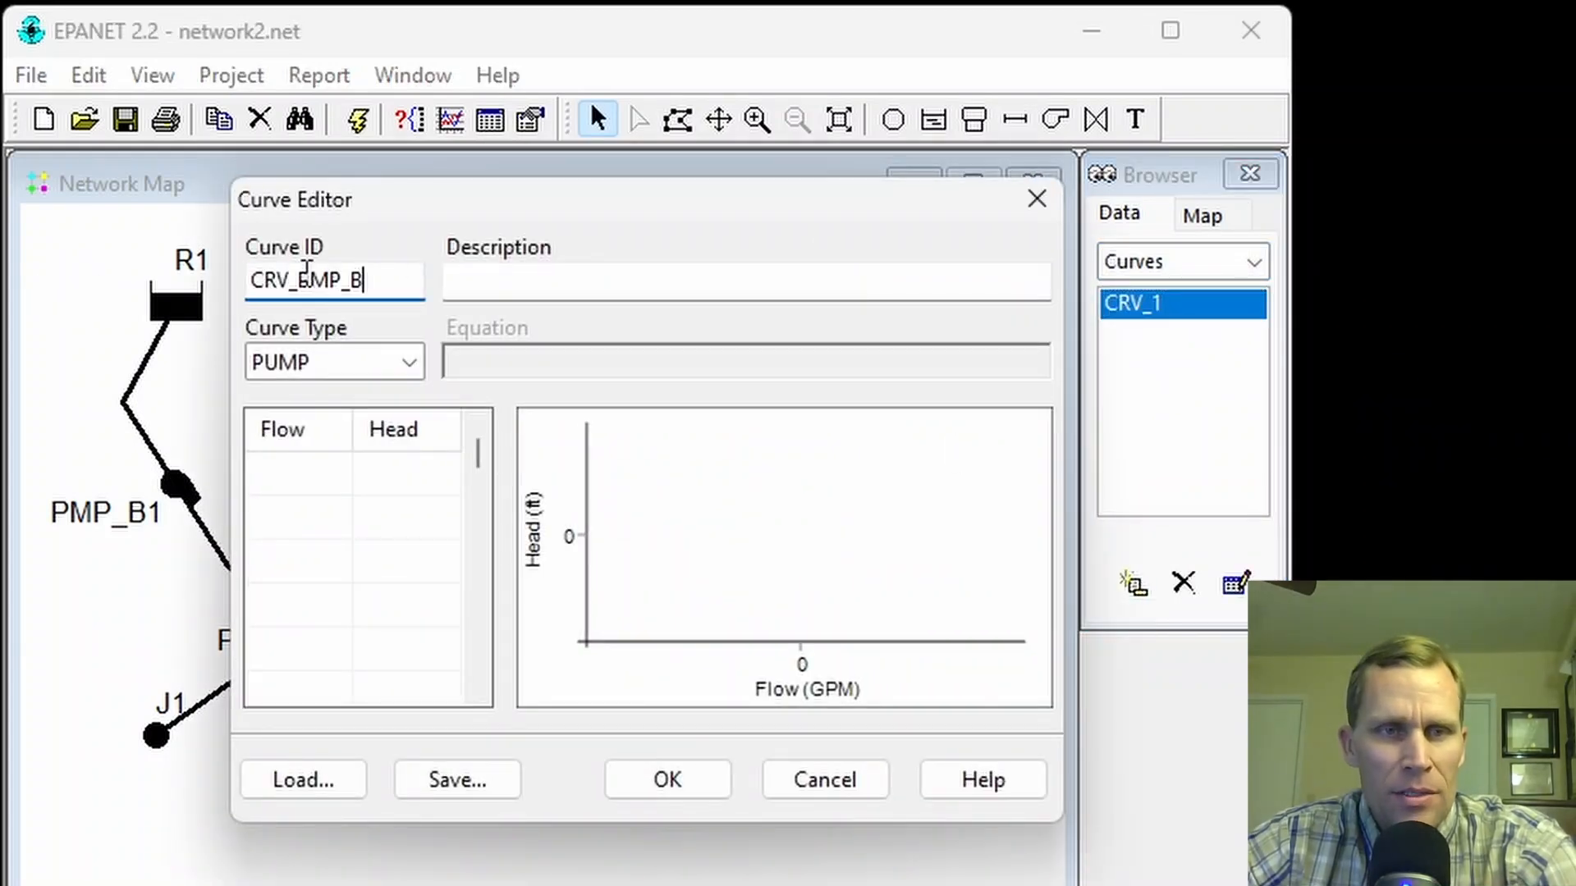
double_click(382, 283)
left_click(411, 362)
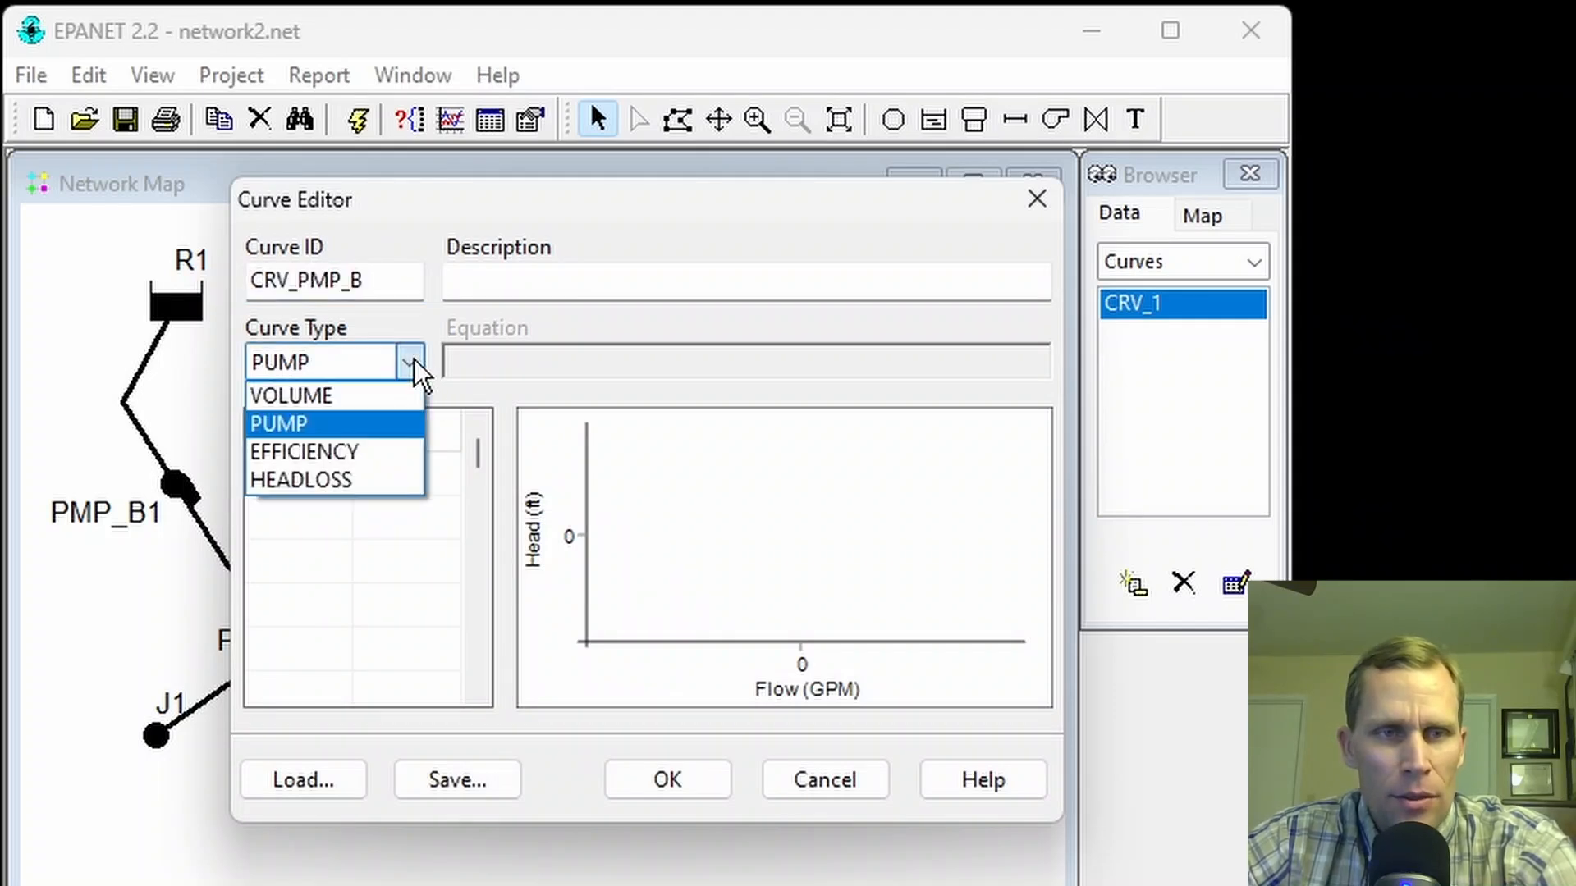
left_click(343, 417)
Step: Enter flows from 0 to 1600 GPM in increments of 200 for curve CRV_PMP_B
left_click(310, 467)
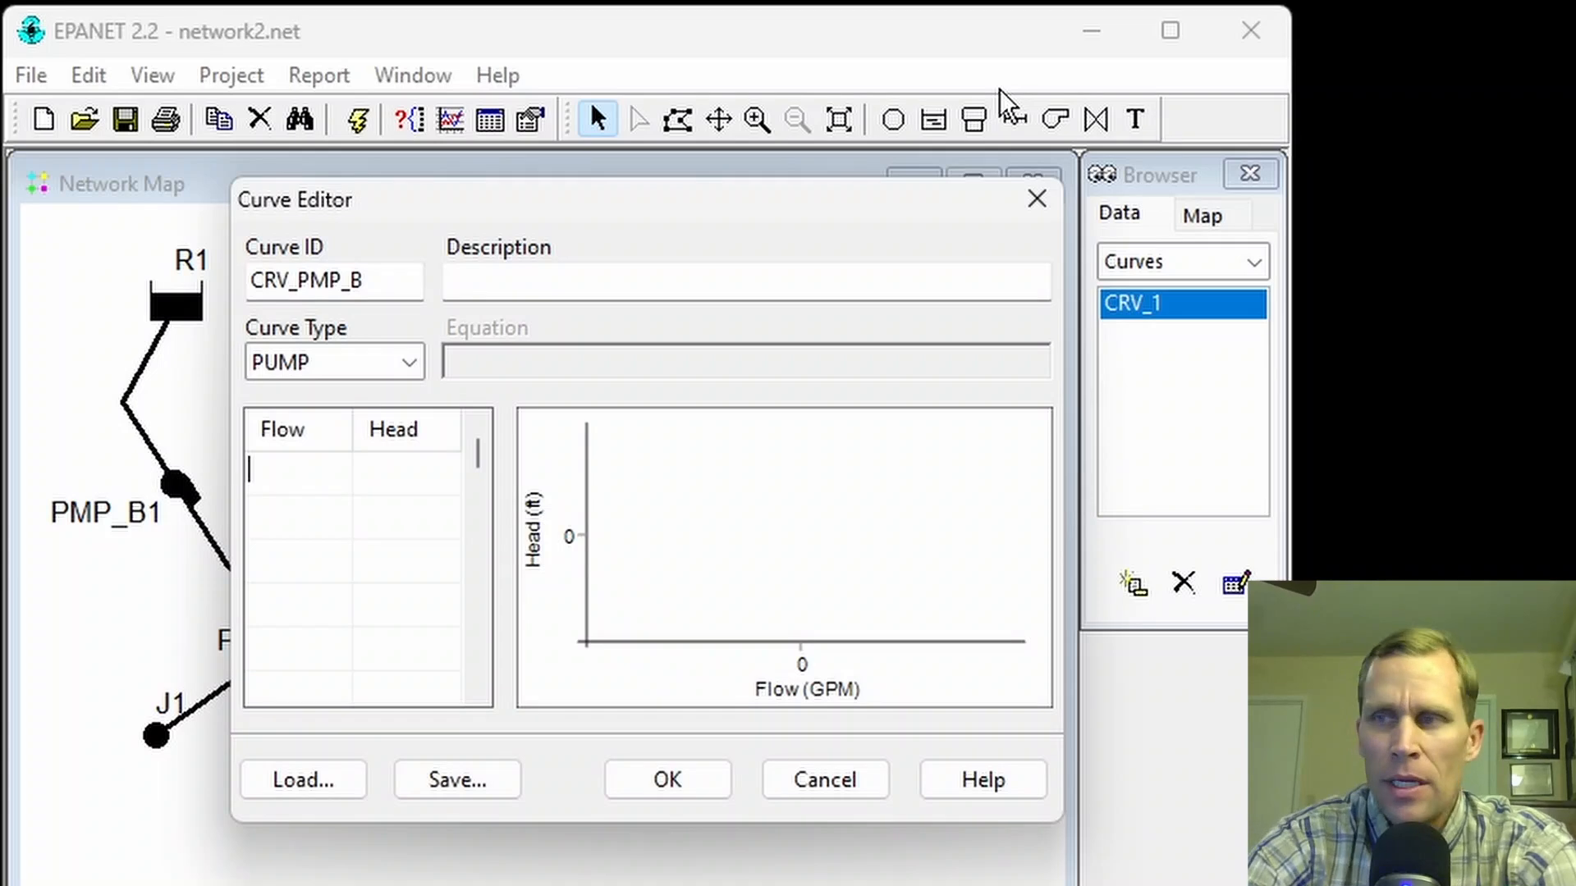
type("0")
key("Return")
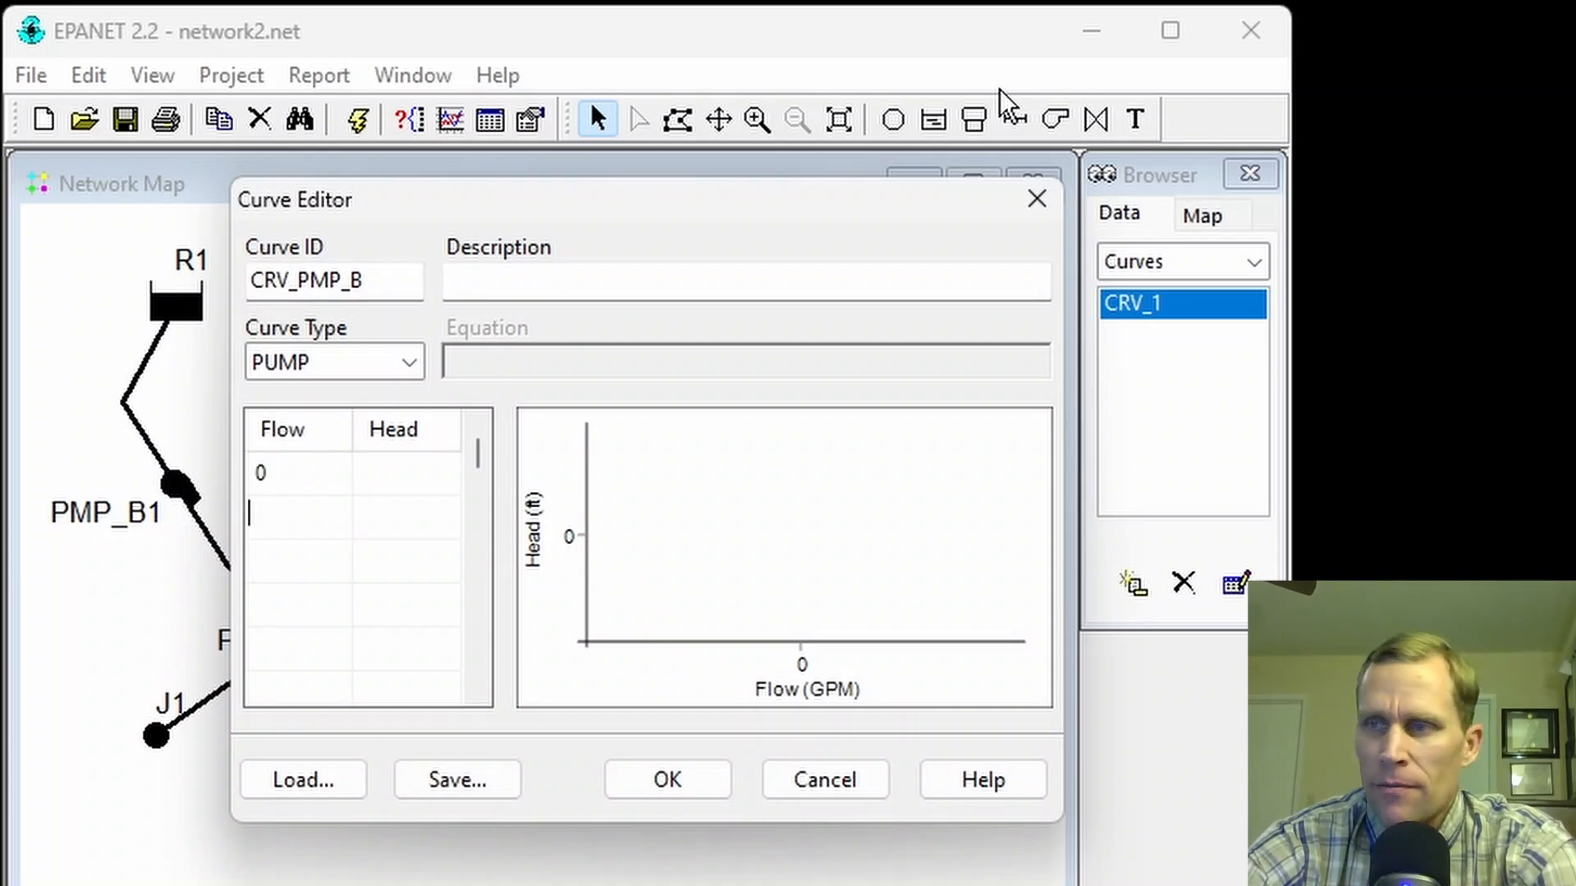
type("200")
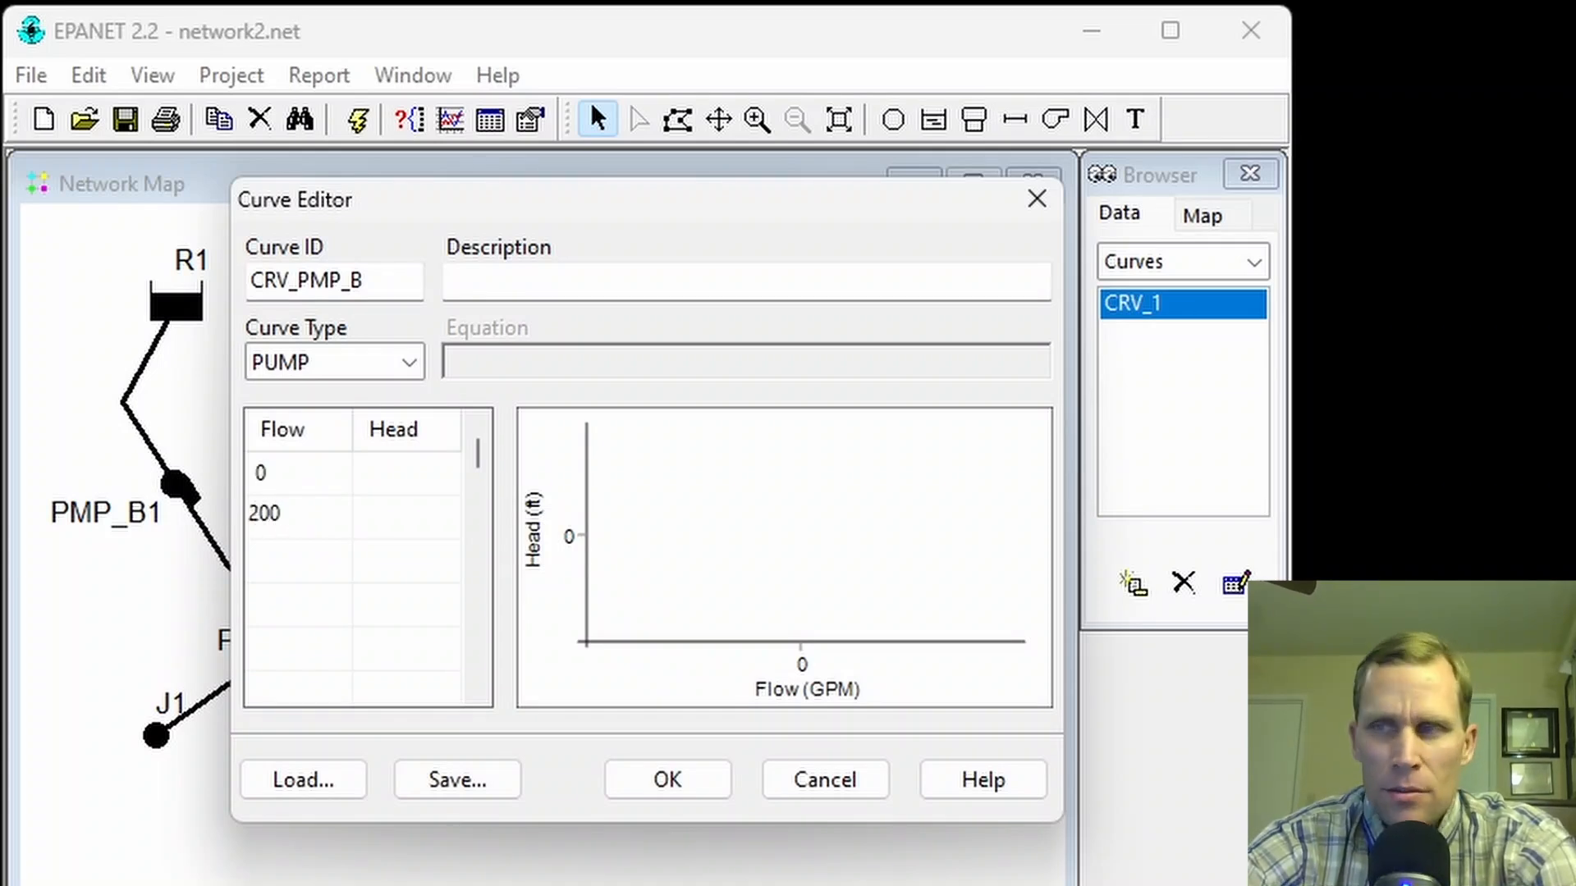
key("Return")
type("400")
key("Return")
type("600")
key("Return")
type("80")
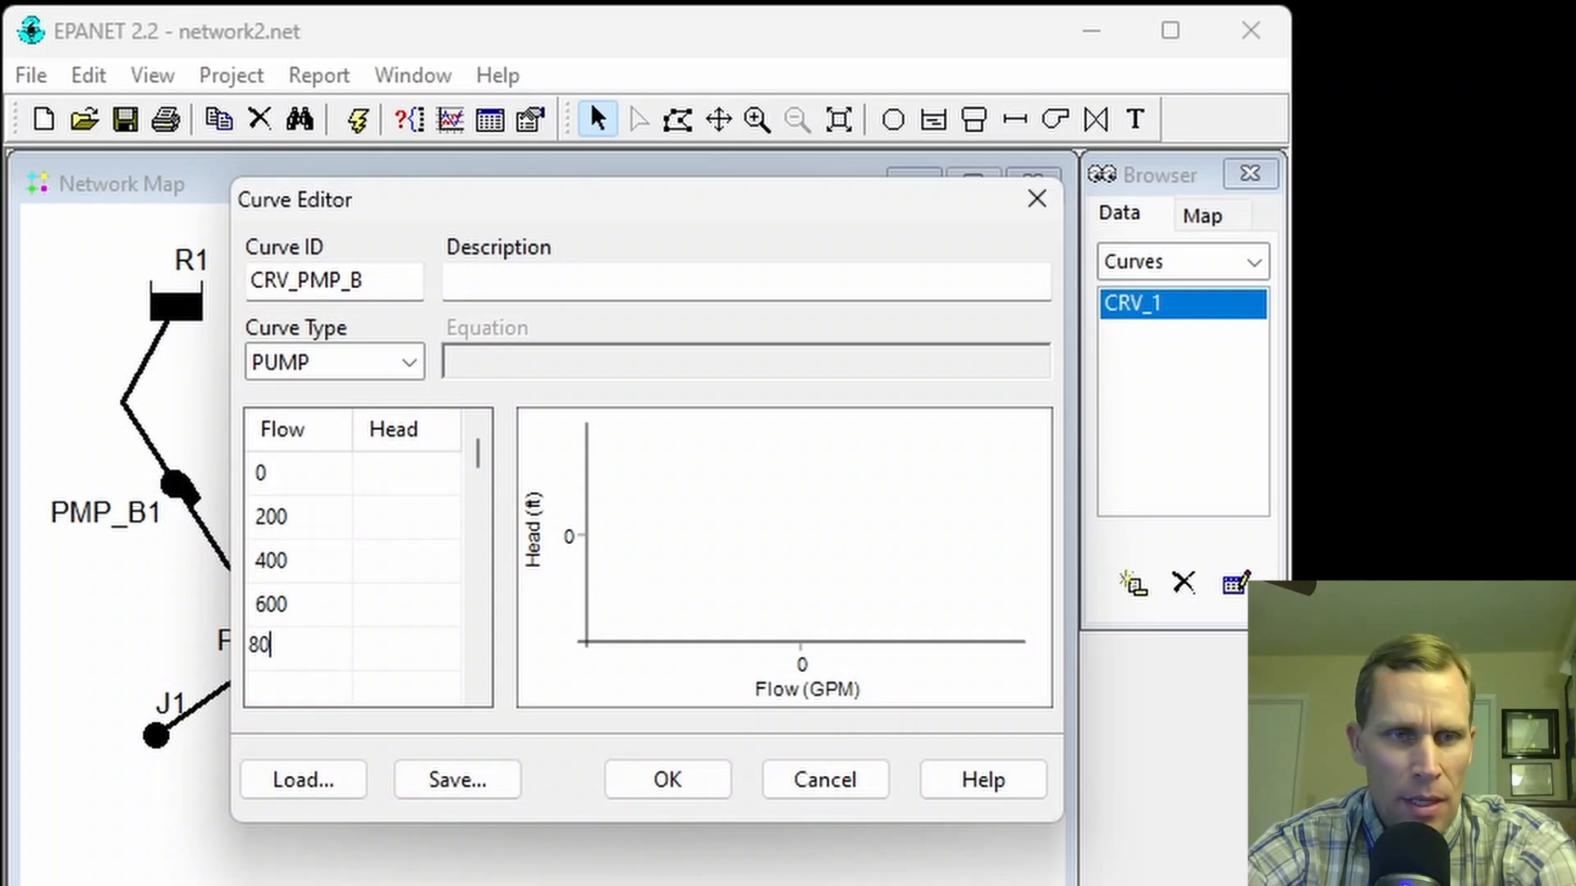
type("0")
key("Return")
type("1000")
key("Return")
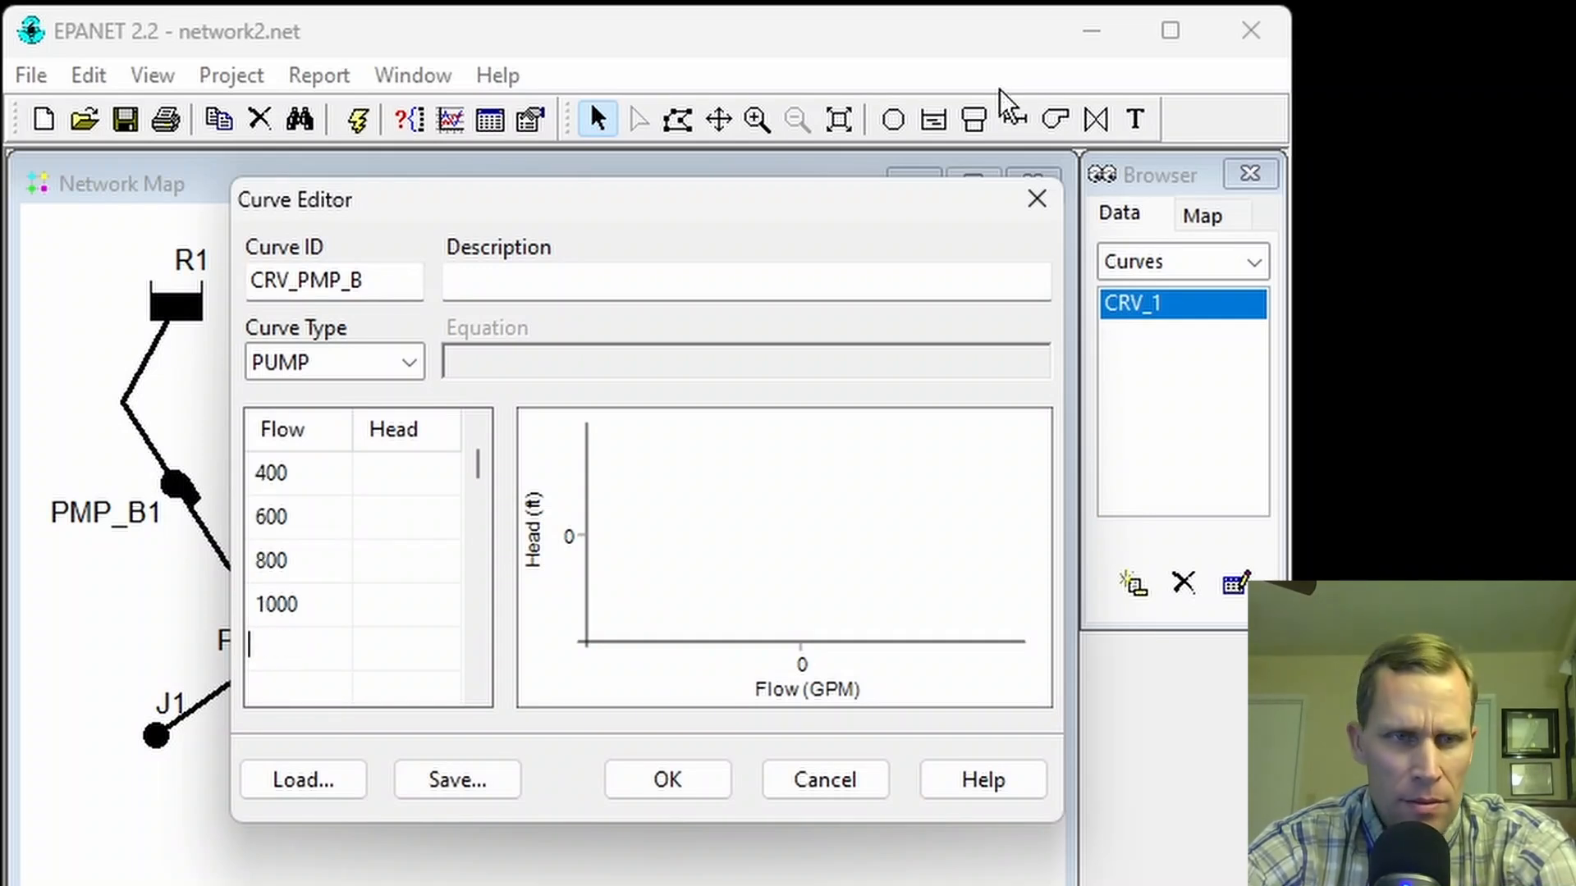
type("1200")
key("Return")
type("1400")
key("Return")
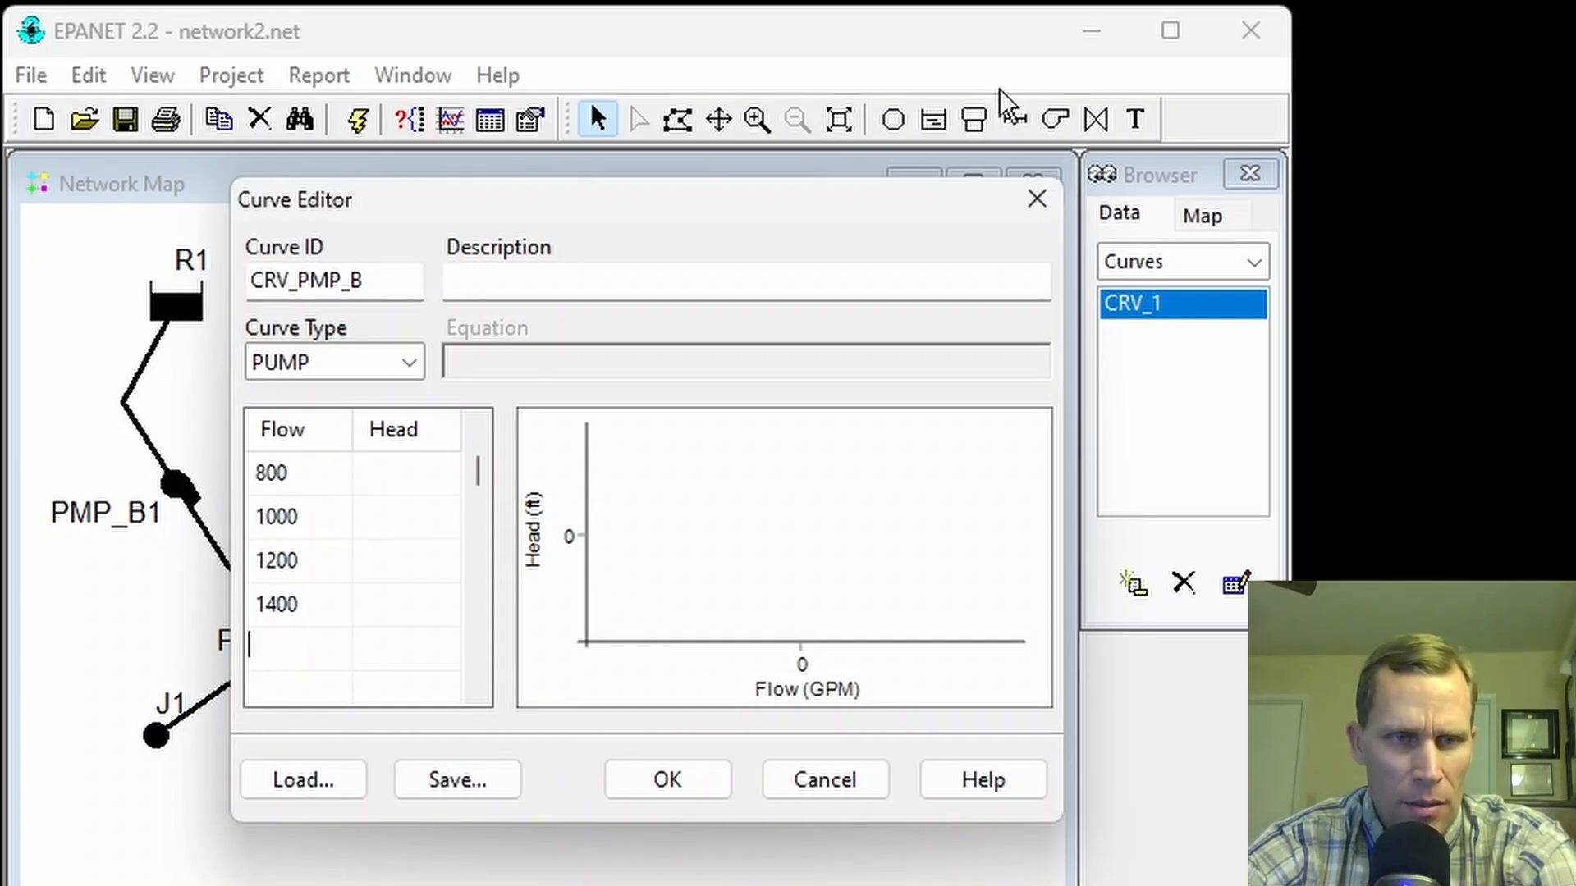
type("16000")
key("BackSpace")
Step: Enter the matching heads 120, 118, 112, 102, 88, 70, 48, 22 and 0 ft from the first flow onward, and accept the curve
key("Tab")
key("Up")
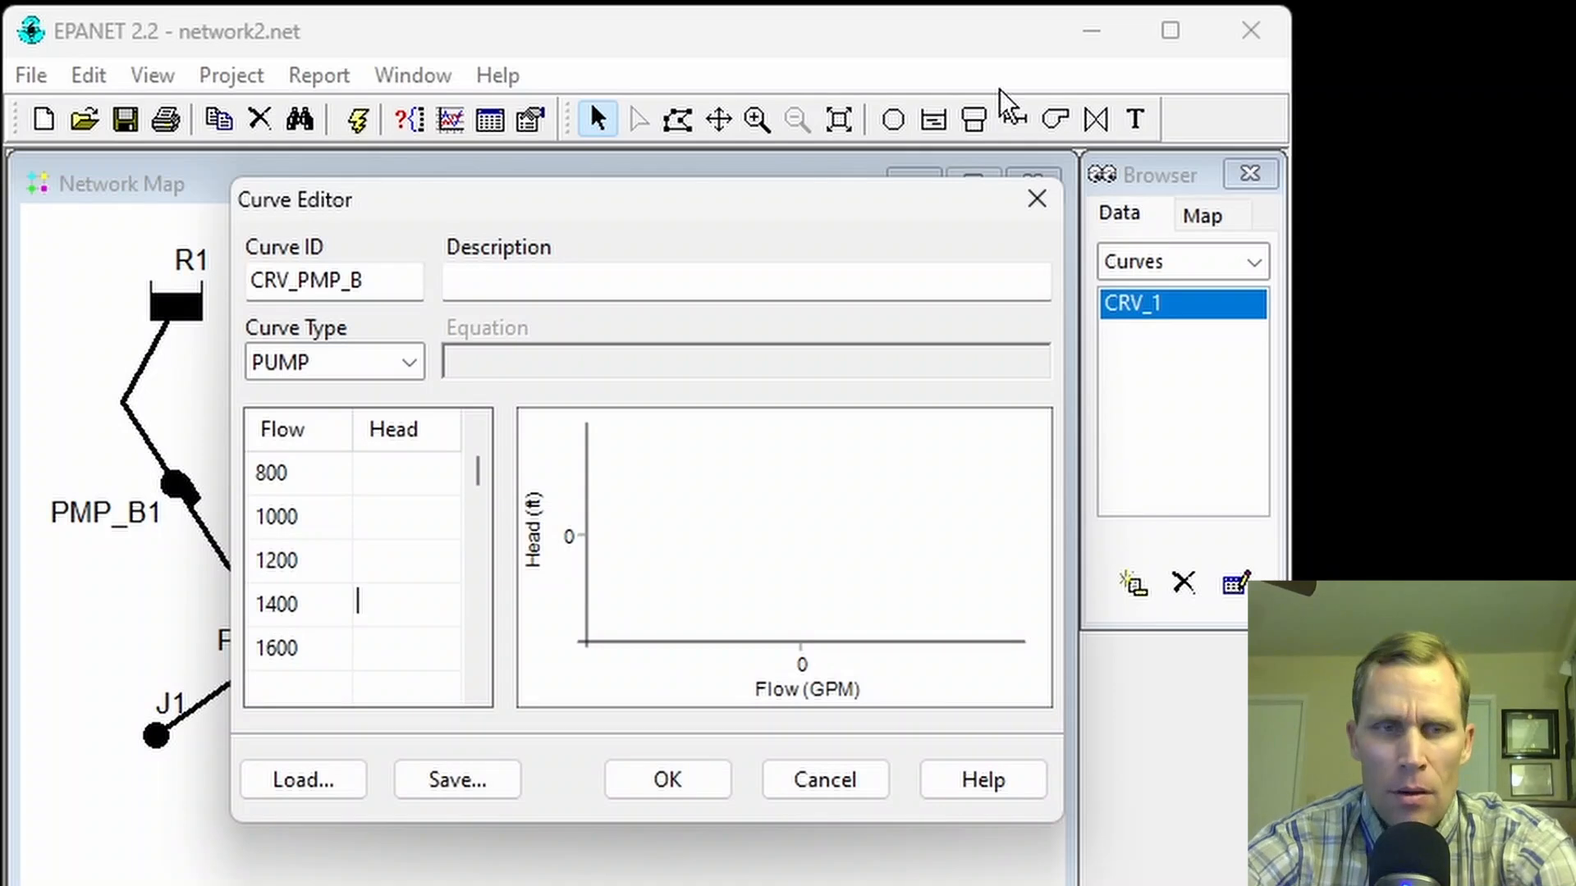
key("Up")
key("Up")
key("Up")
key("Up")
key("Up")
key("Up")
key("Up")
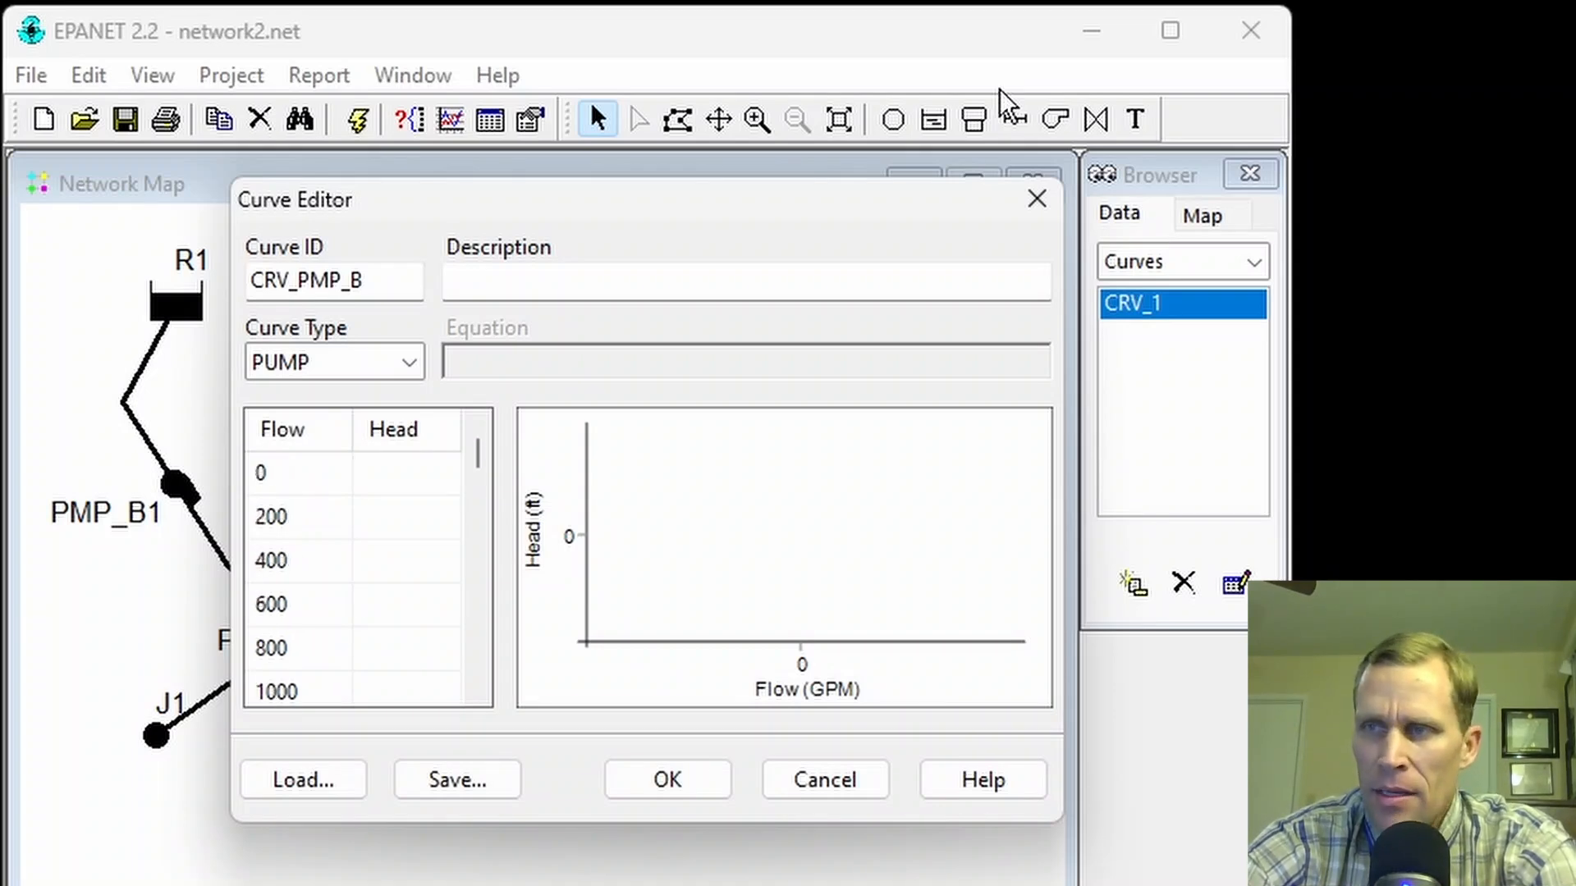
type("120")
key("Return")
type("118")
key("Return")
type("1")
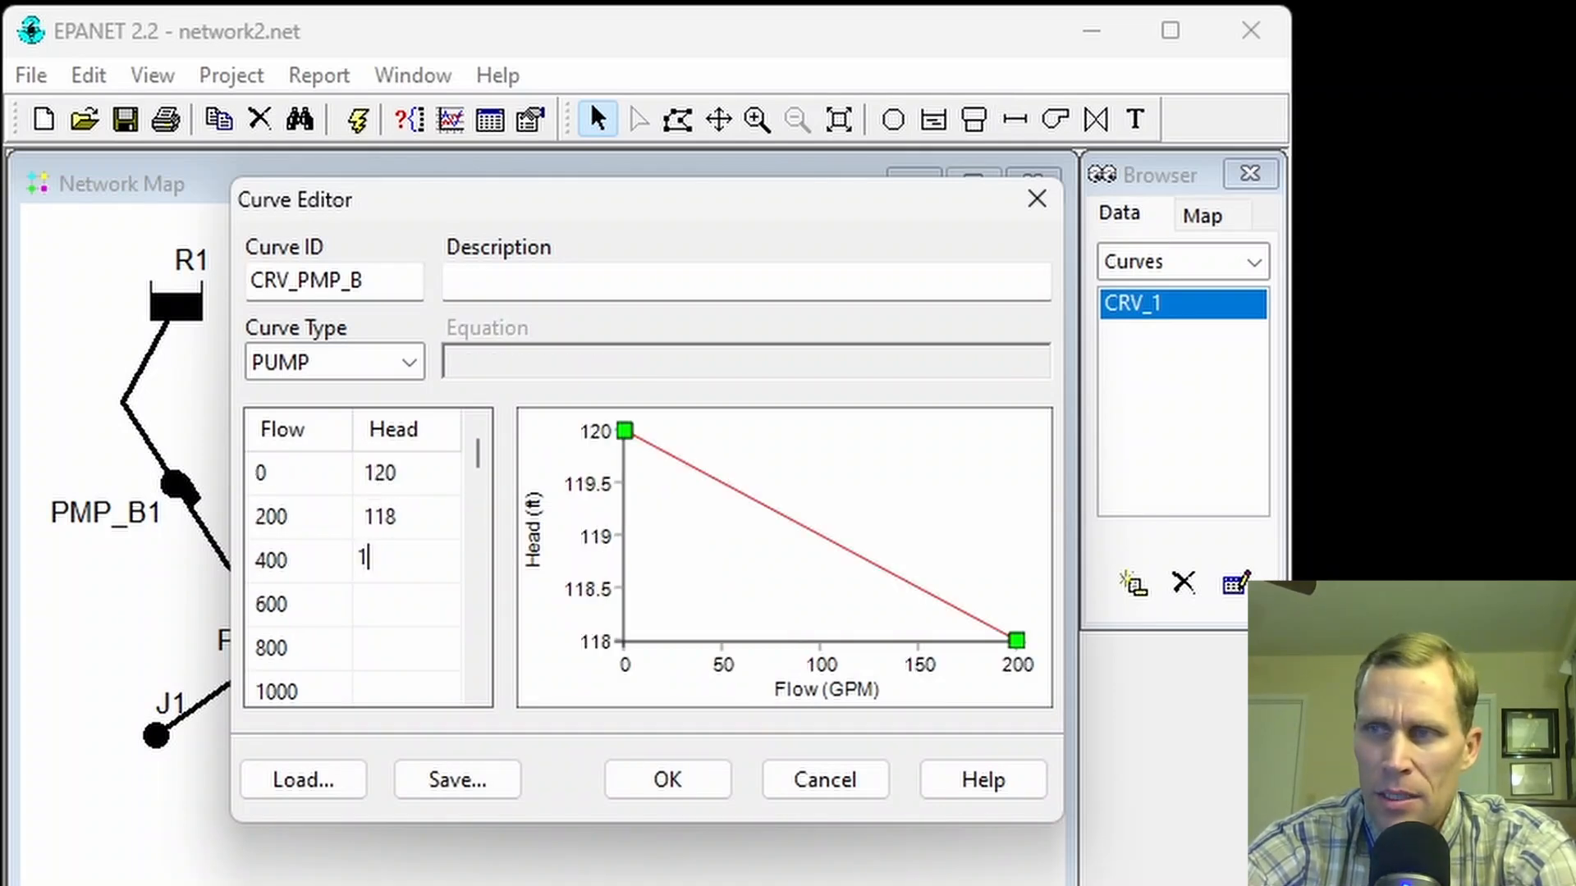
type("12")
key("Return")
type("102")
key("Return")
type("88")
key("Return")
type("70")
key("Return")
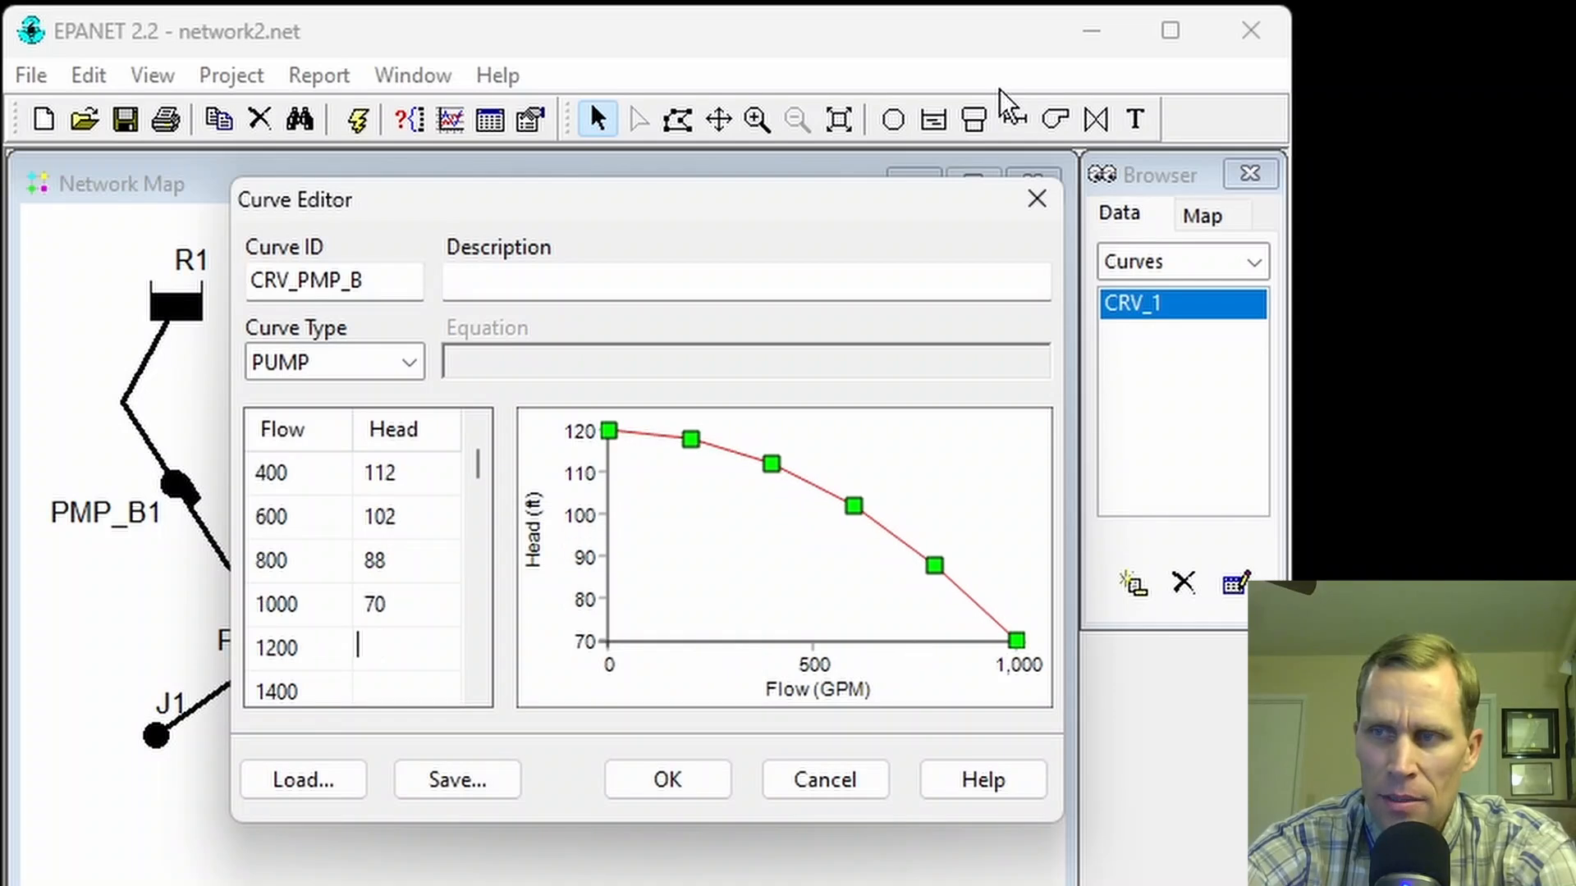
type("48")
key("Return")
type("220")
key("Return")
type("0")
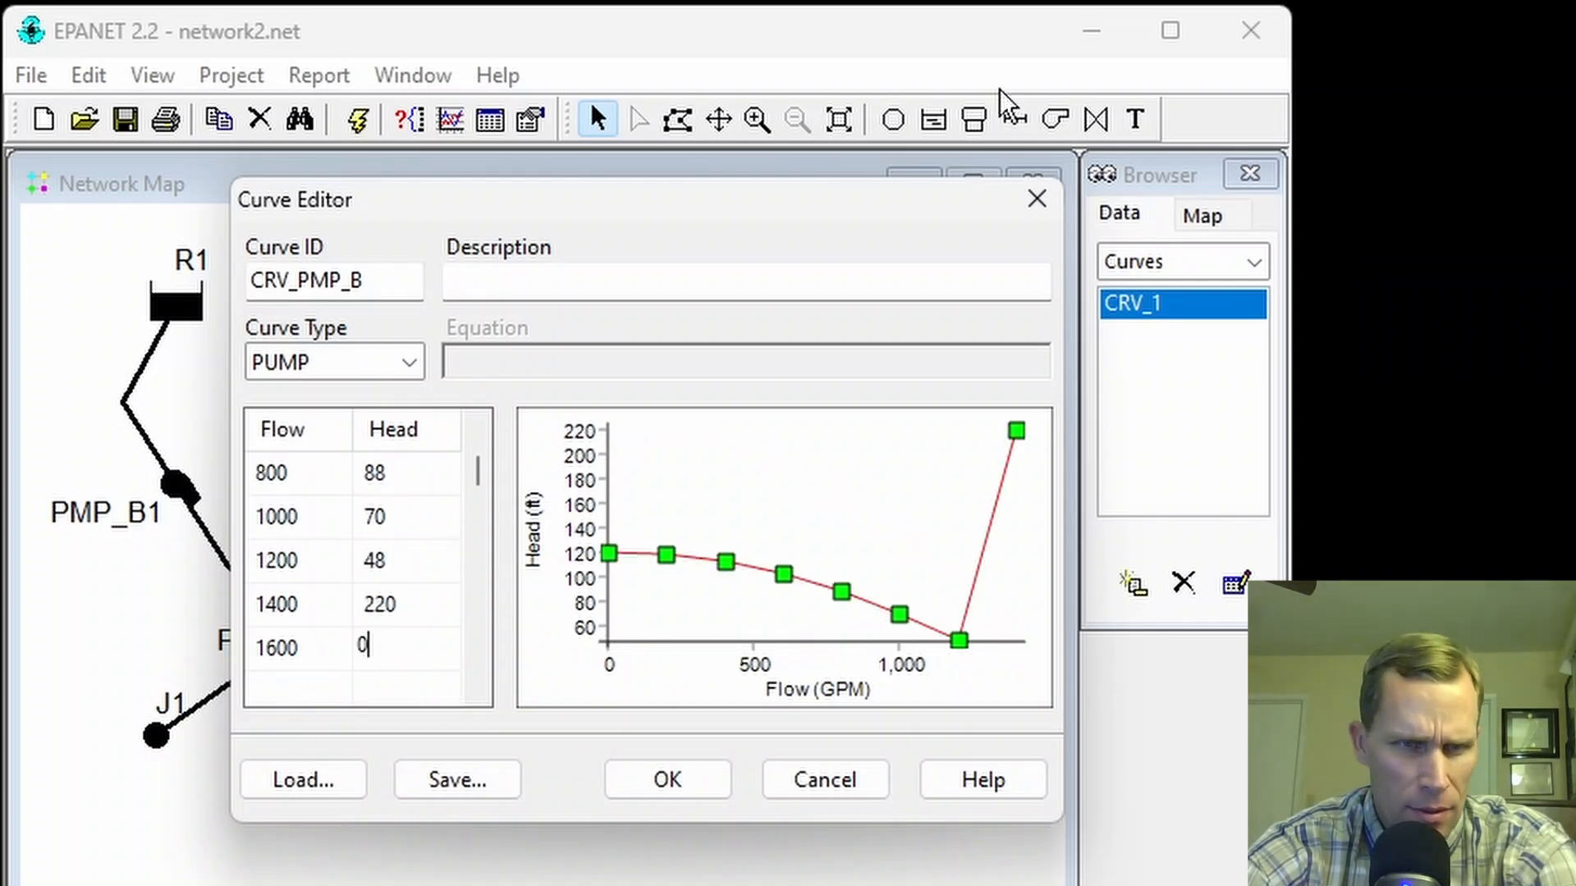
key("Up")
key("BackSpace")
key("Down")
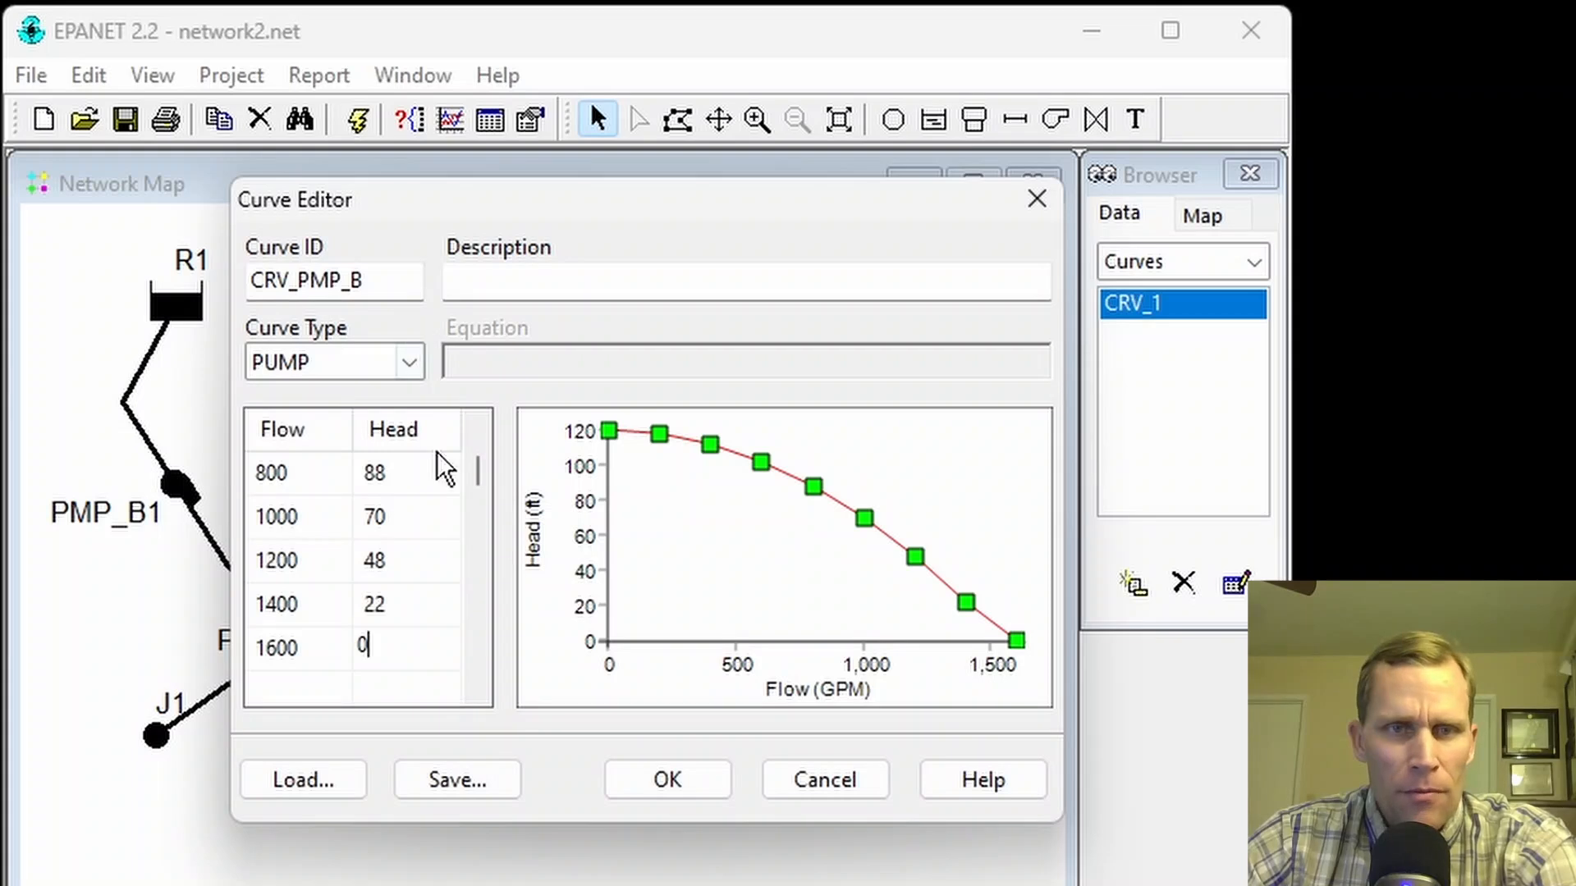
left_click(667, 779)
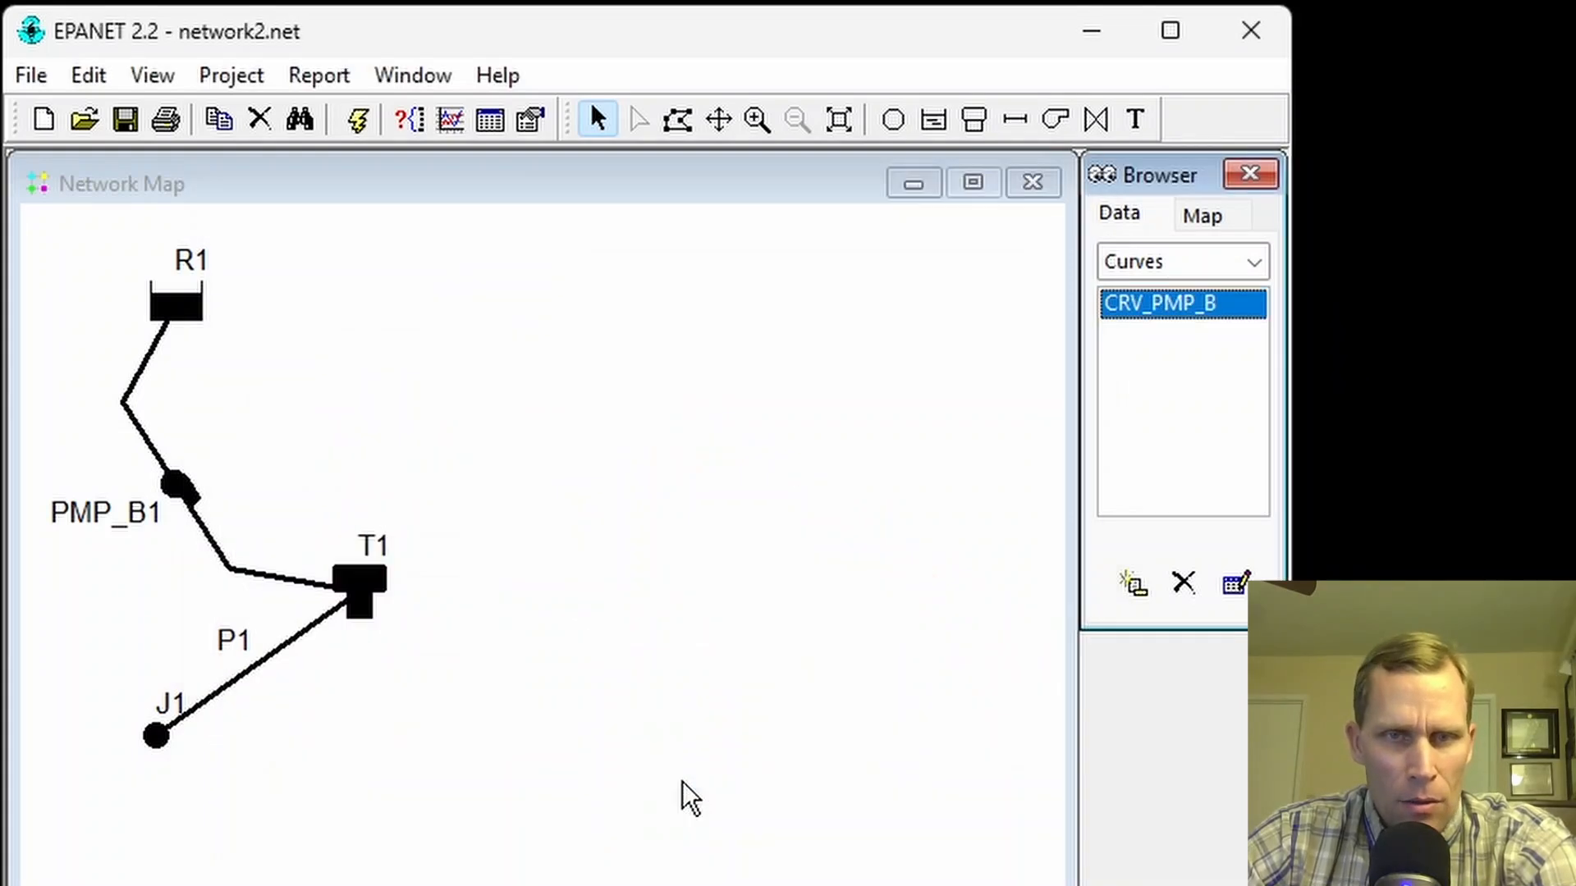
Step: Add a new curve with the ID CRV_EFF_B and the curve type EFFICIENCY
left_click(1133, 584)
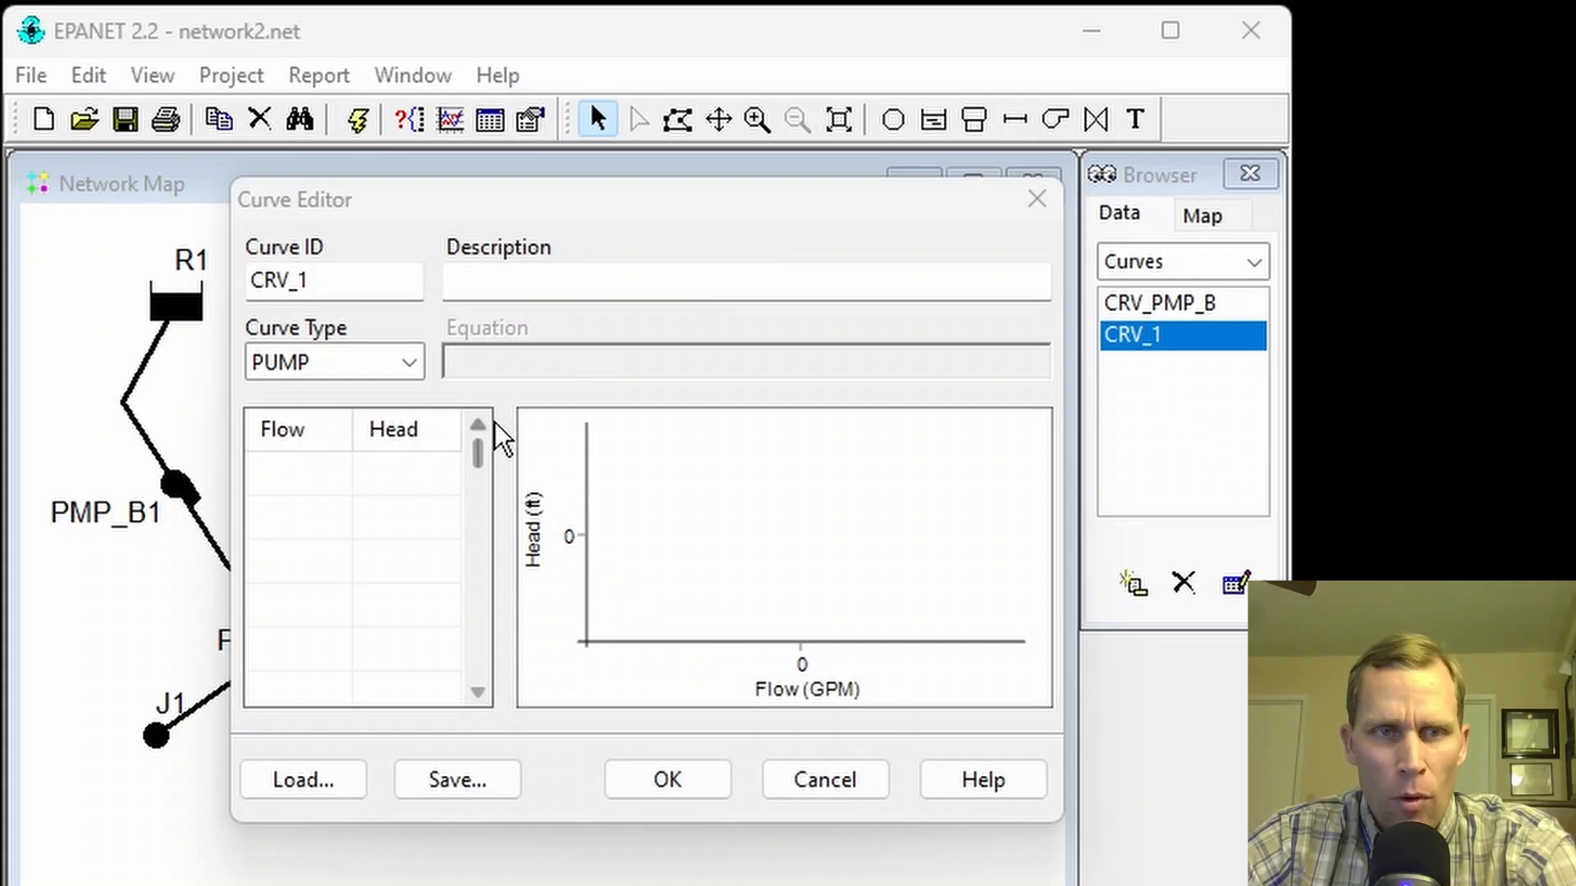
left_click_drag(380, 289, 200, 273)
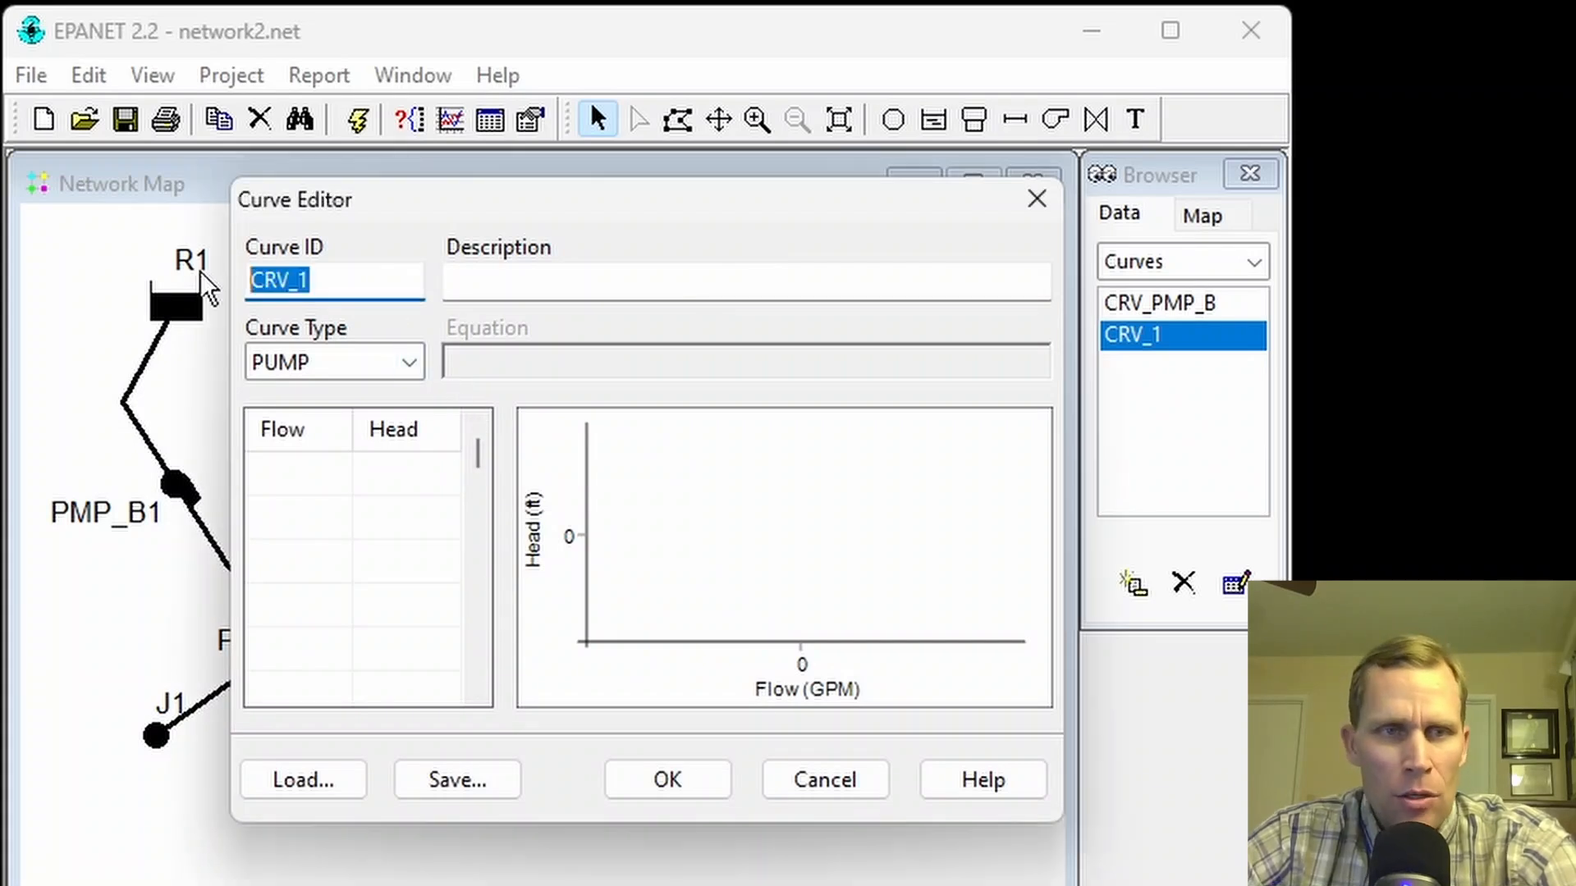
type("CRV_EFF_B")
left_click_drag(365, 289, 243, 287)
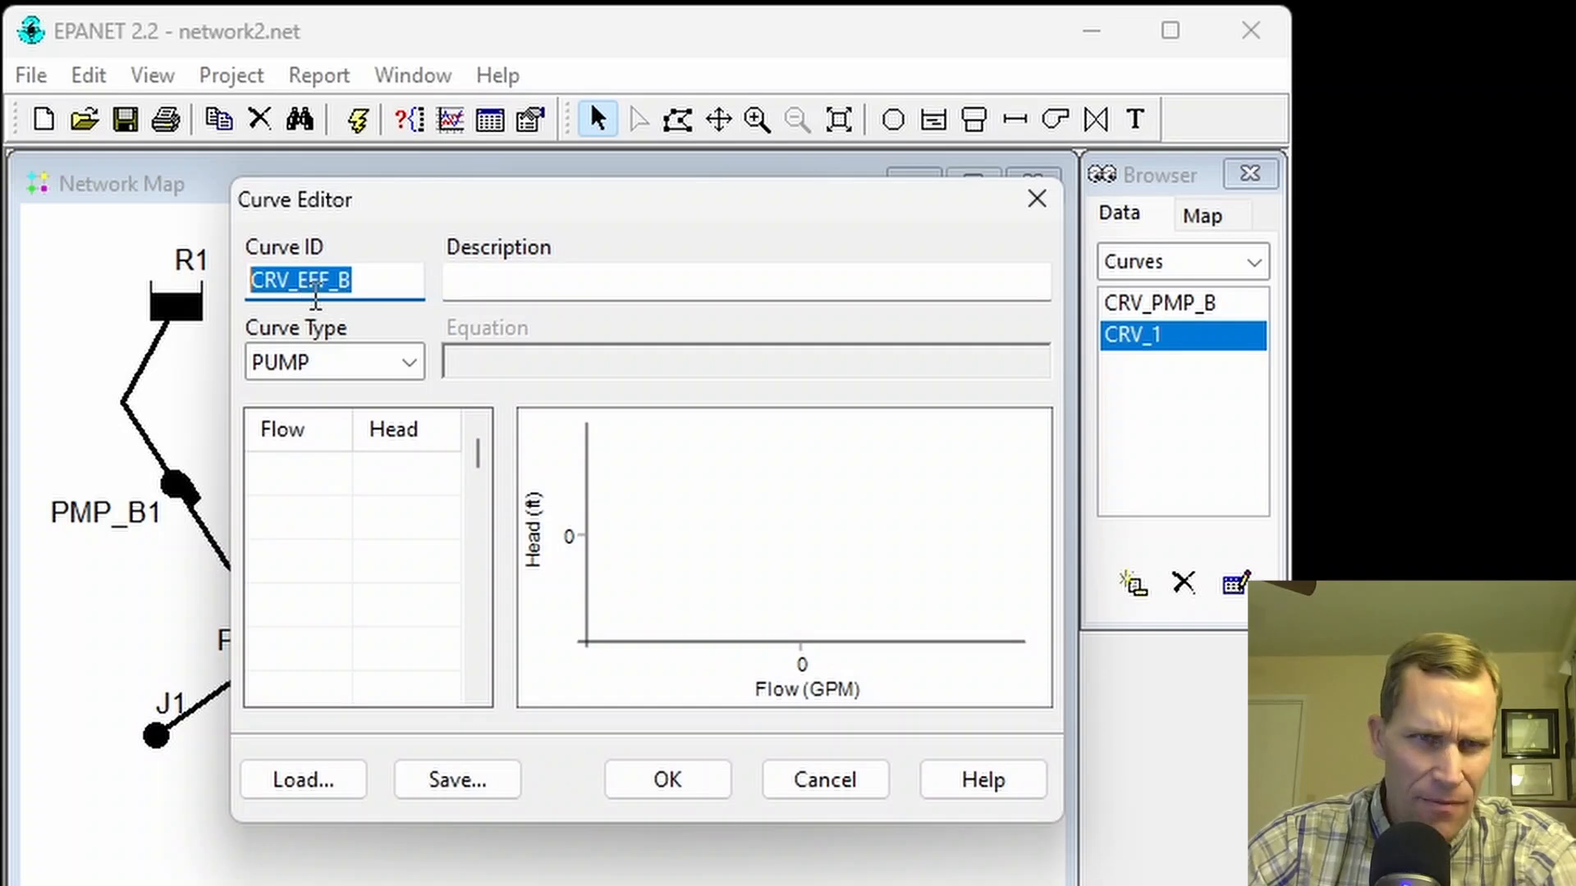
left_click(328, 365)
left_click(351, 449)
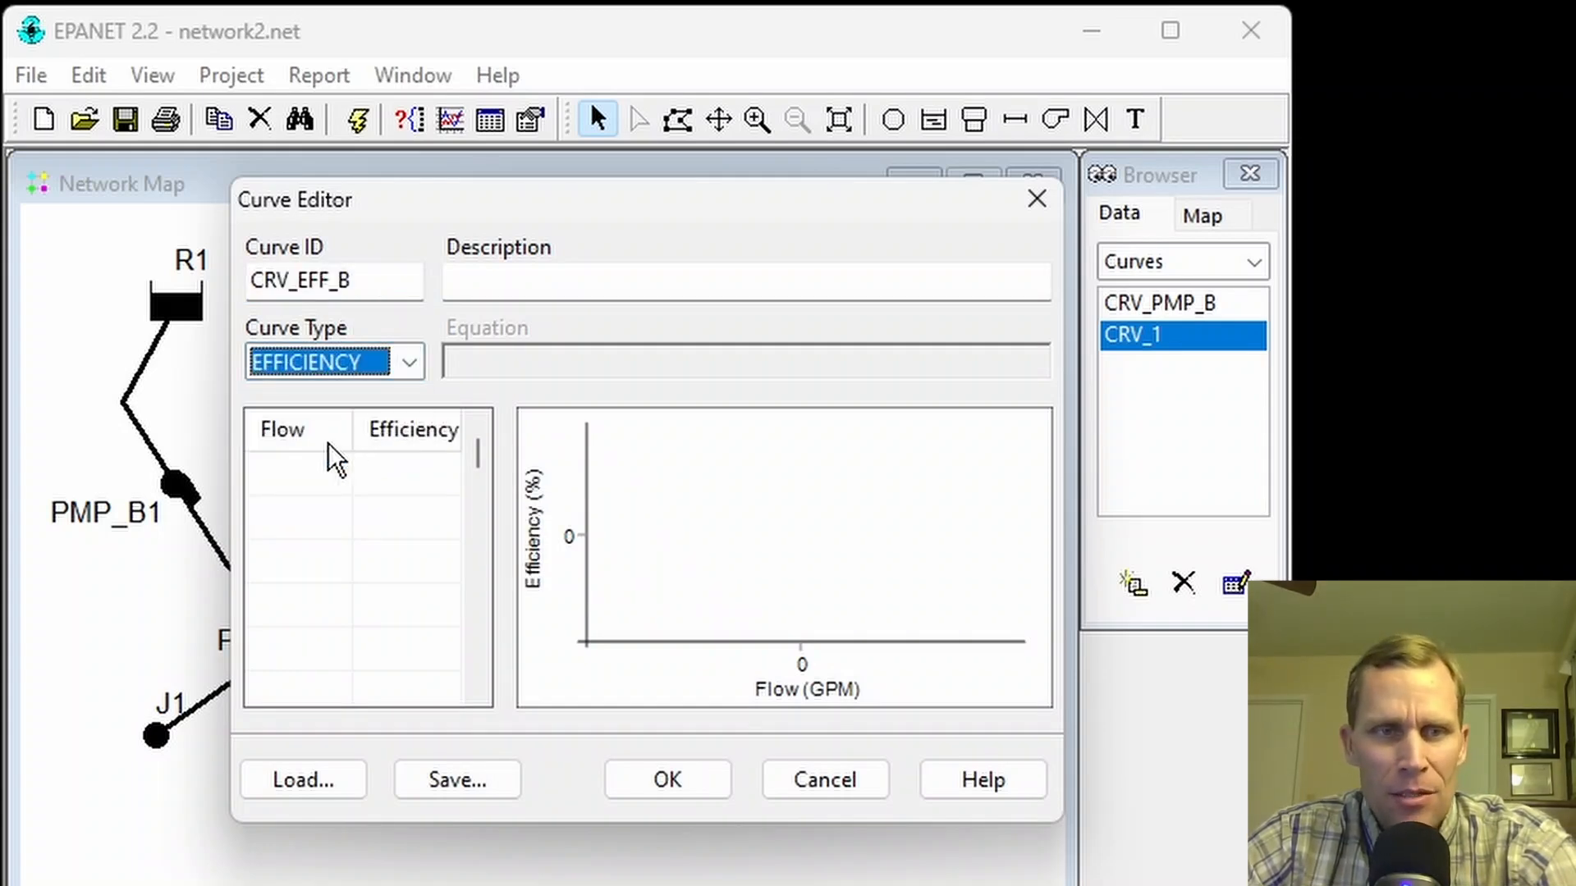
Step: Enter flows from 0 to 1600 GPM in increments of 200 for curve CRV_EFF_B
left_click(313, 464)
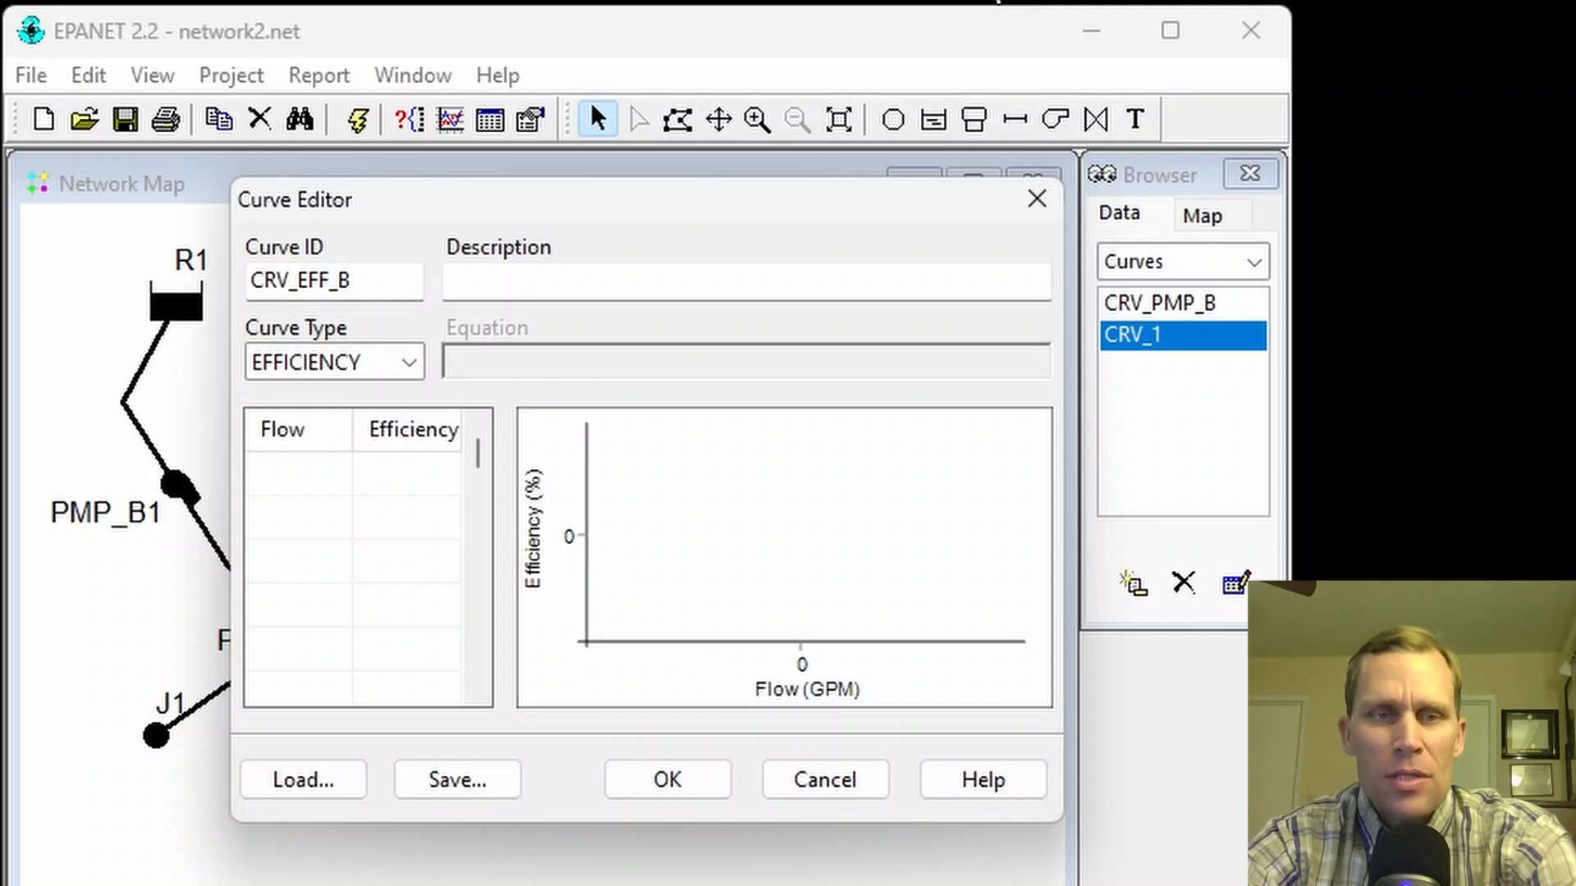
type("0")
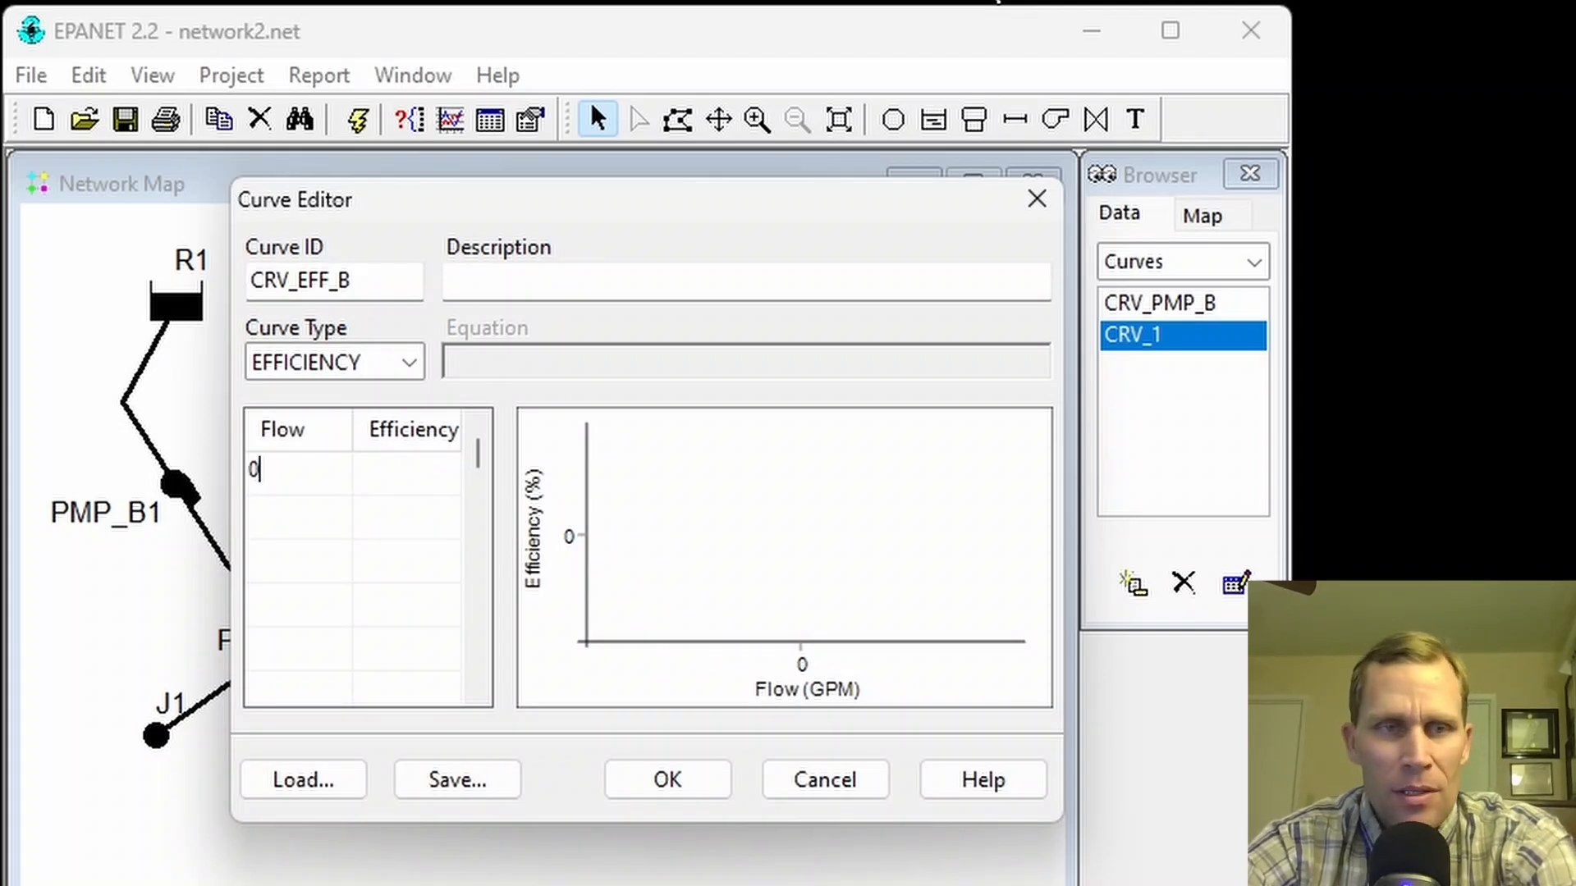
key("Return")
type("200")
key("Return")
type("400")
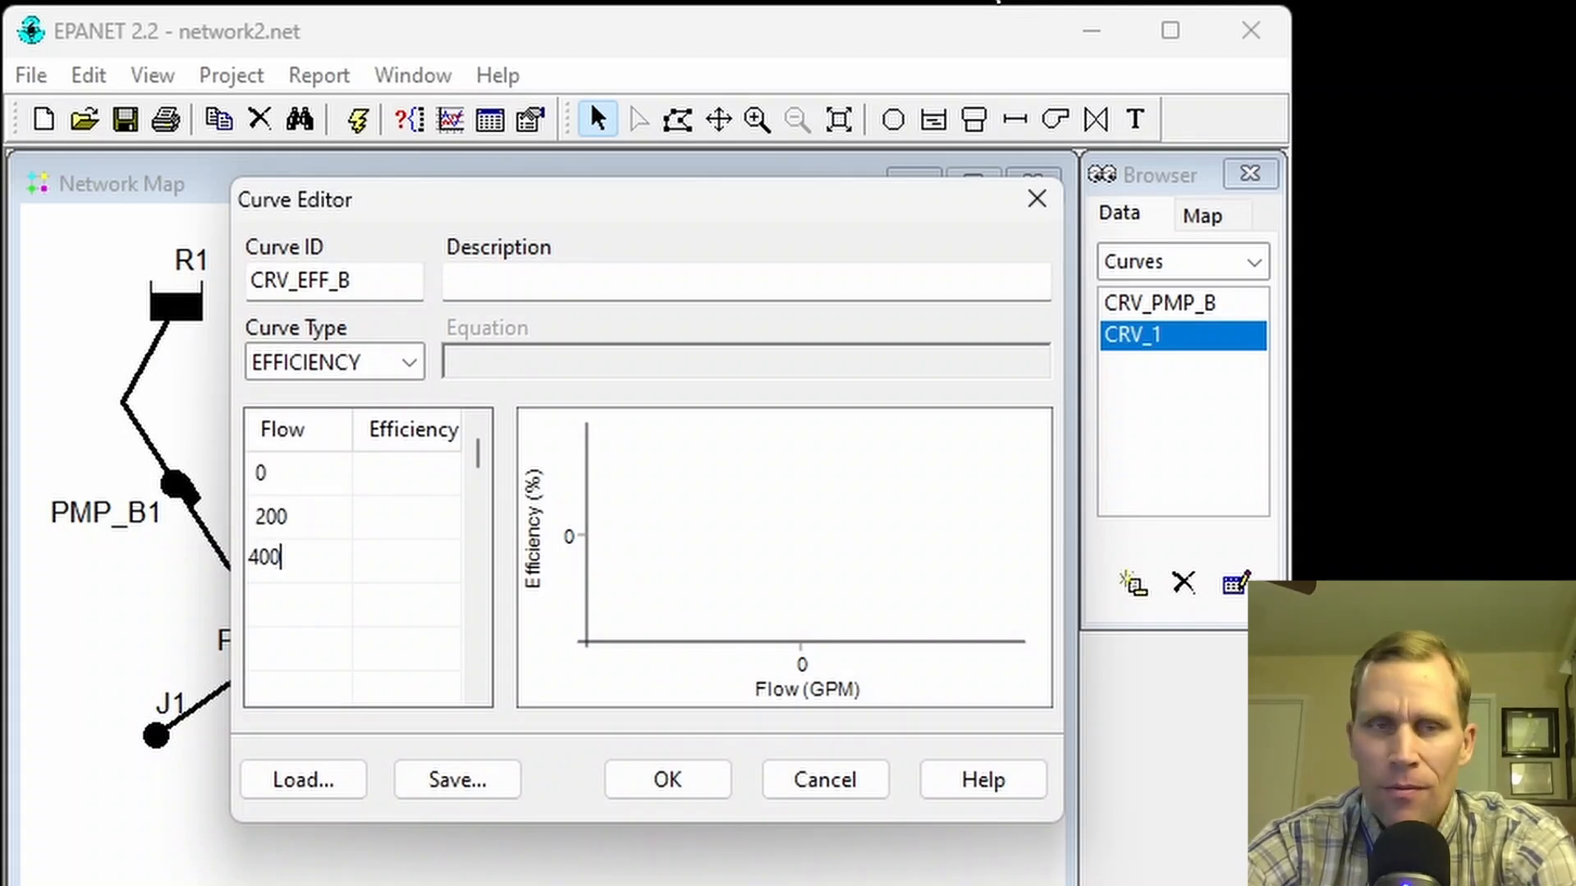
key("Return")
type("600")
key("Return")
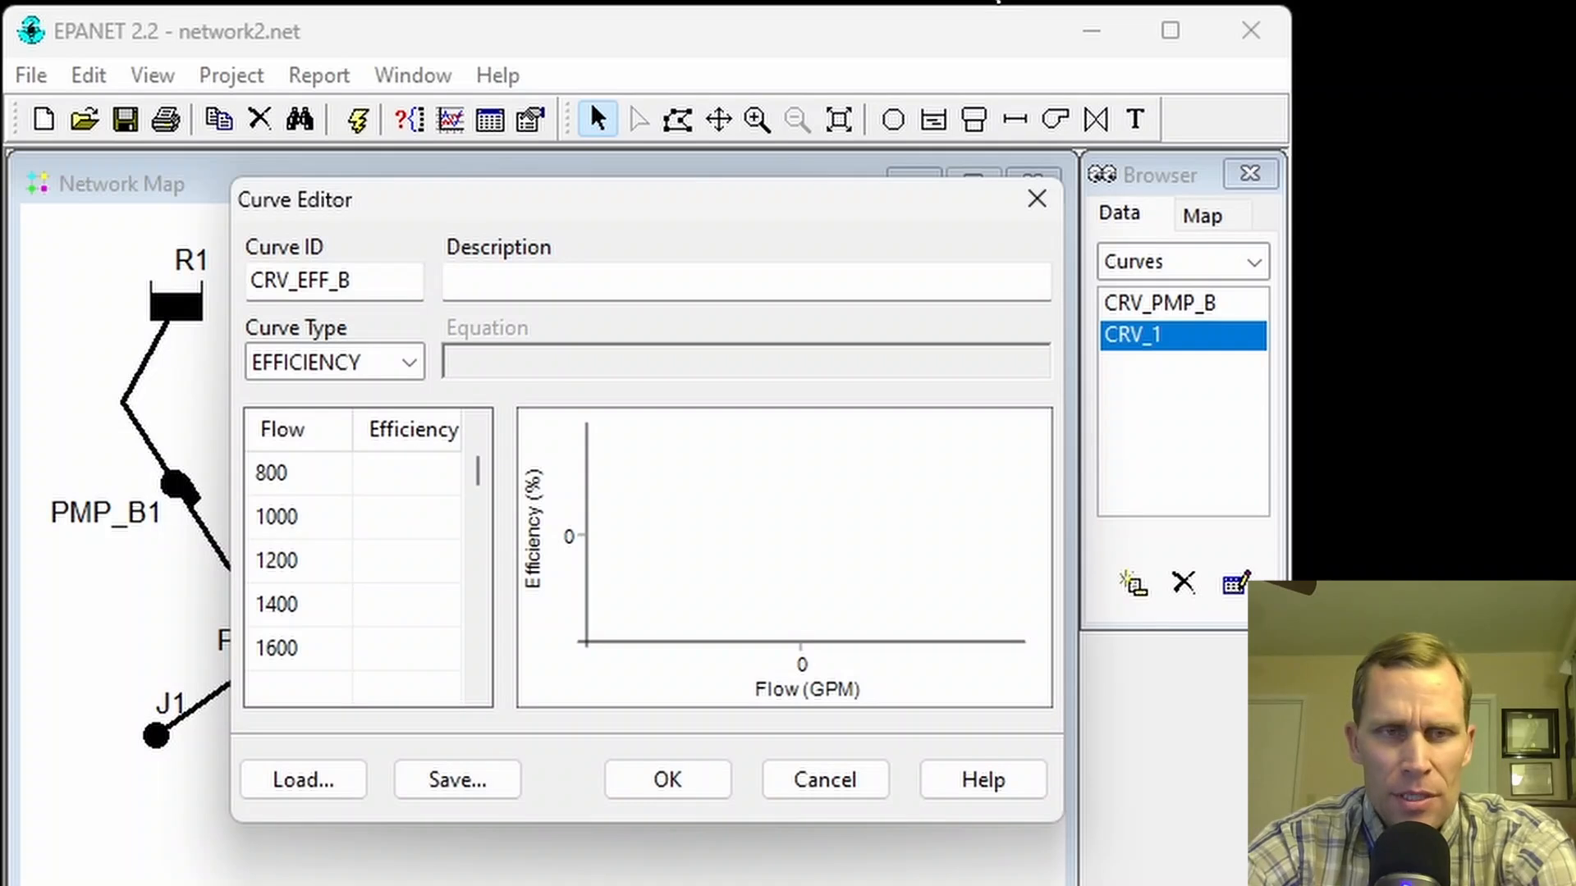
Step: Enter the matching efficiencies 0, 55, 68, 78, 84, 82, 75, 60 and 35 percent from the first flow onward, and accept the curve
key("Up")
key("Up")
key("Up")
key("Up")
key("Up")
type("0")
key("Return")
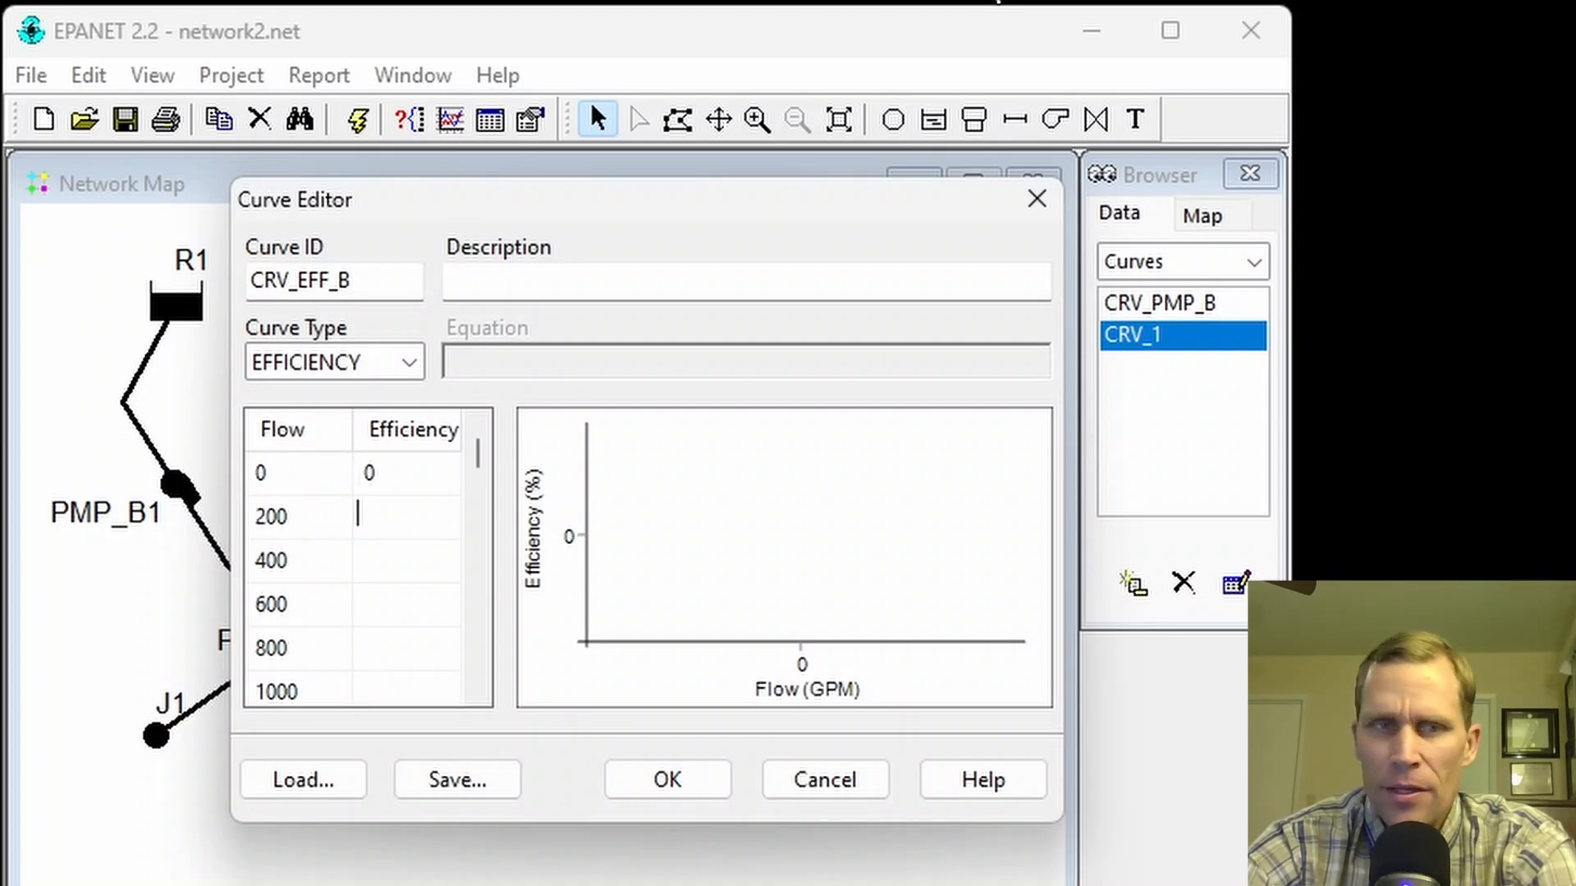
type("55")
key("Return")
type("68")
key("Return")
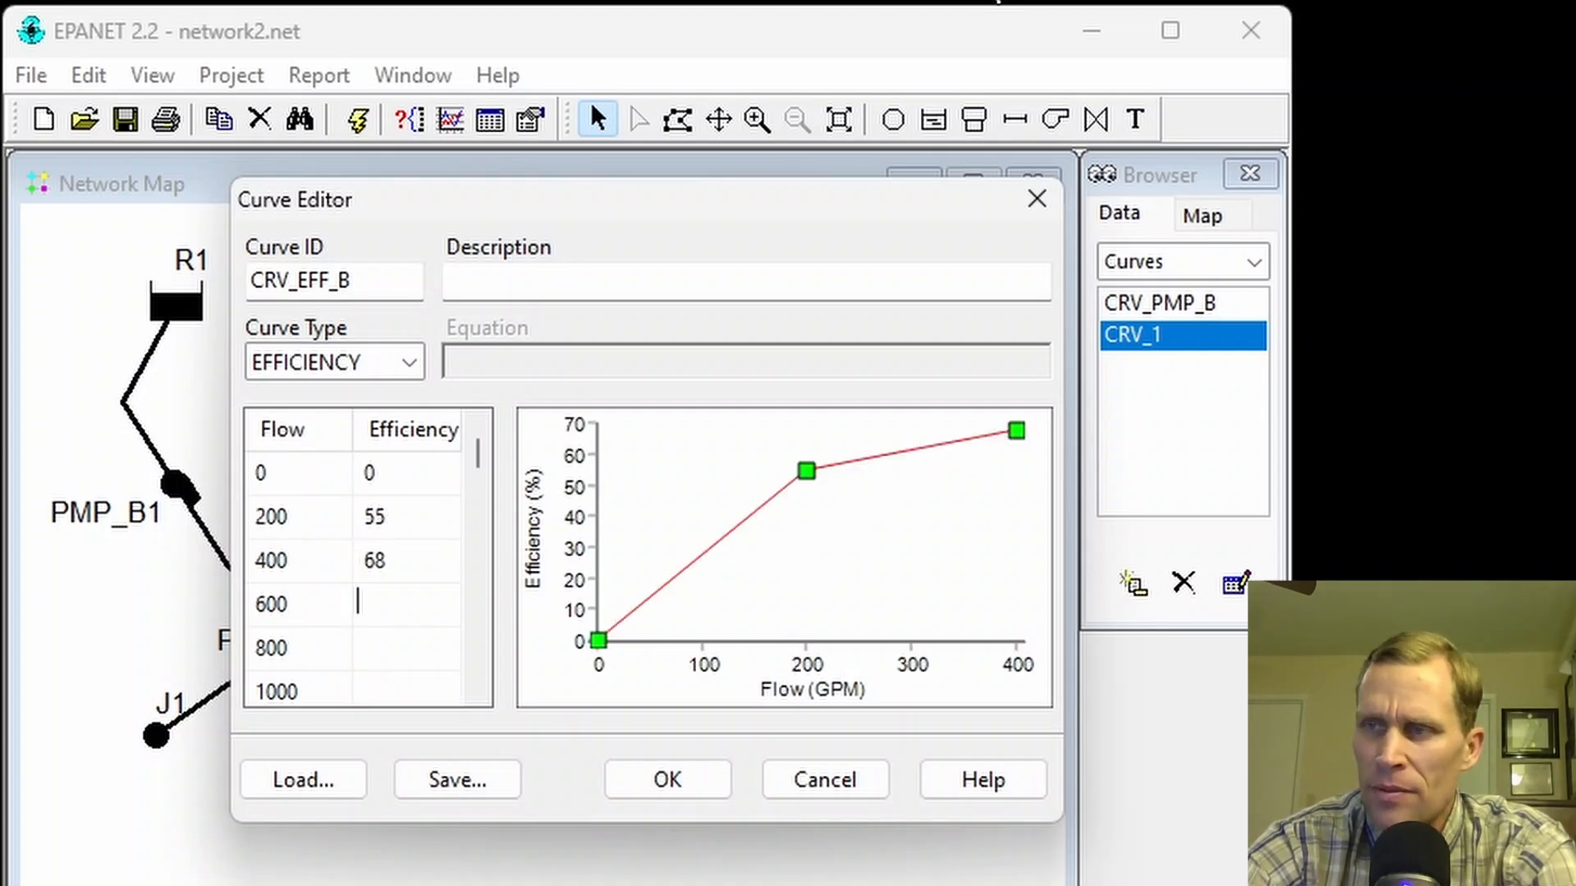
type("78")
key("Return")
type("84")
key("Return")
type("82")
key("Return")
type("75")
key("Return")
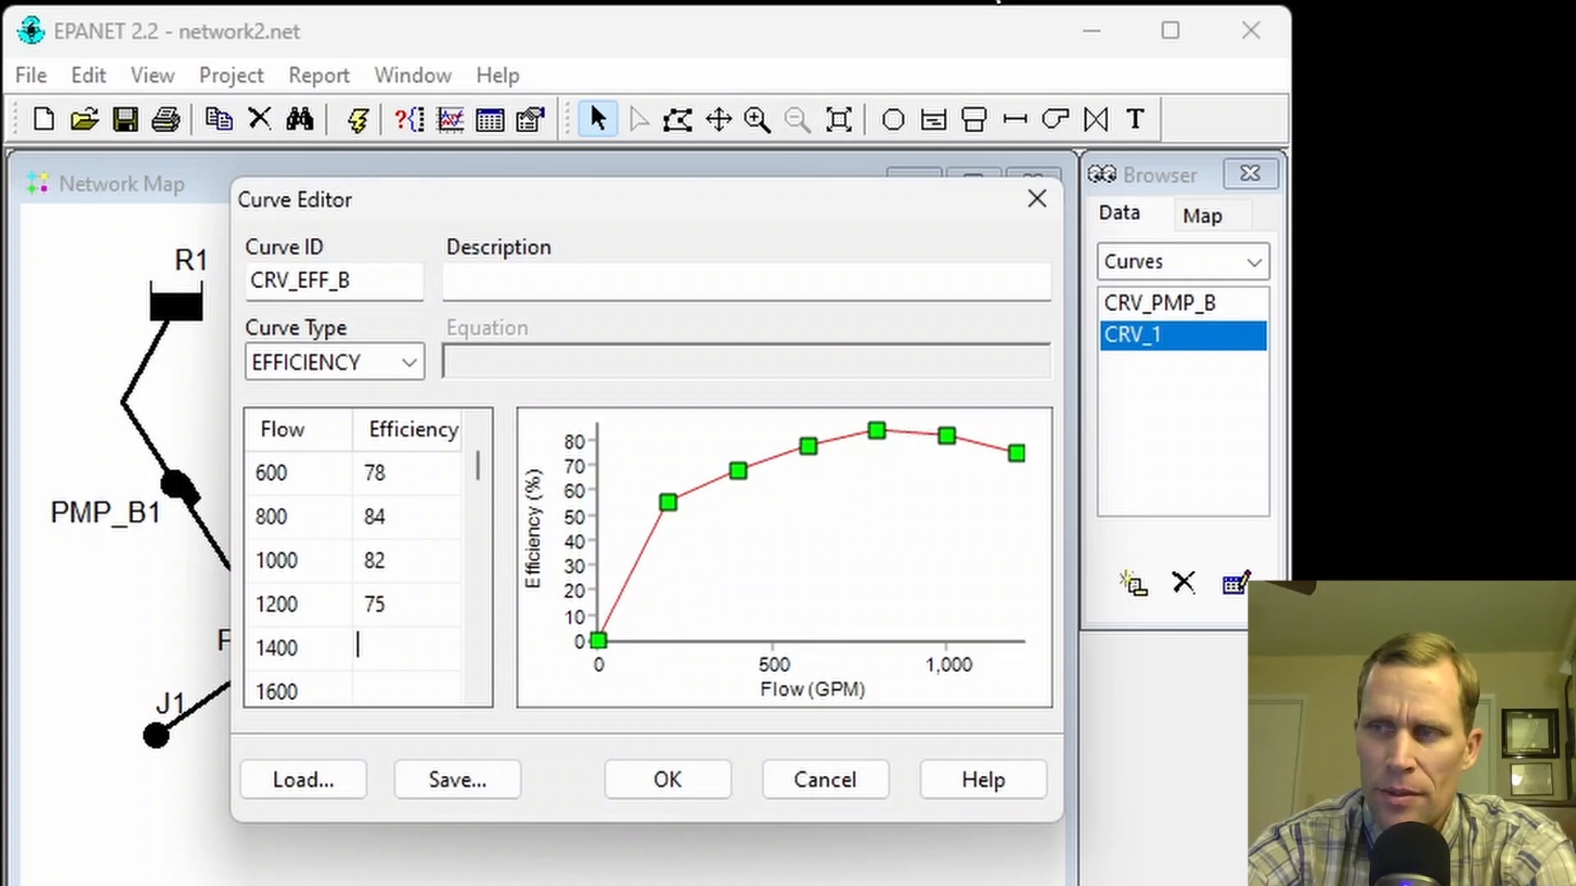
type("60")
key("Return")
type("35")
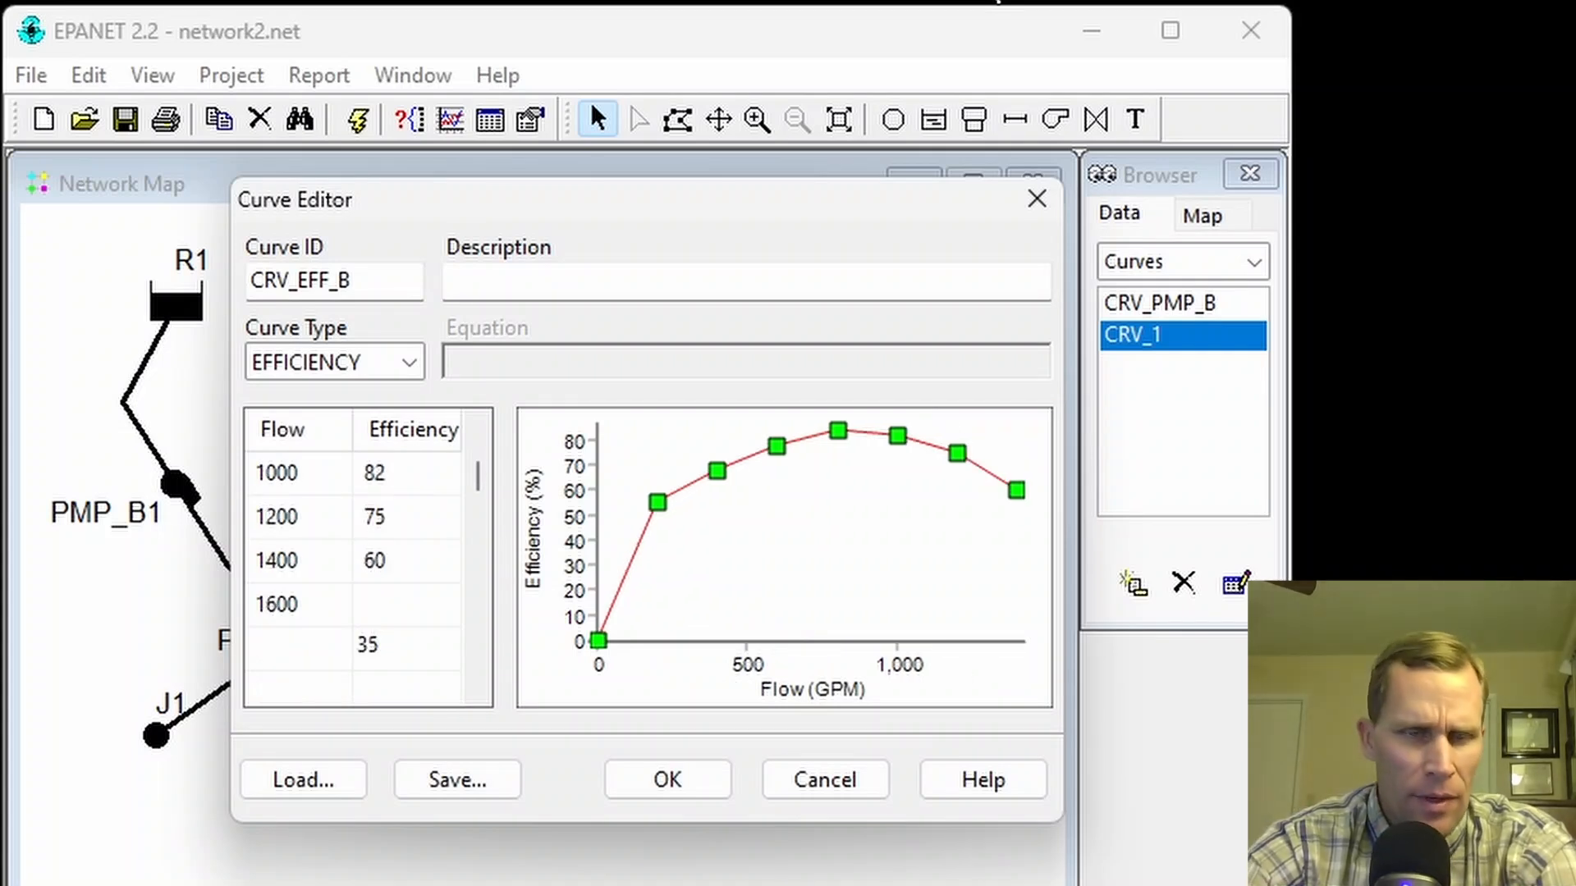
key("Return")
left_click(676, 775)
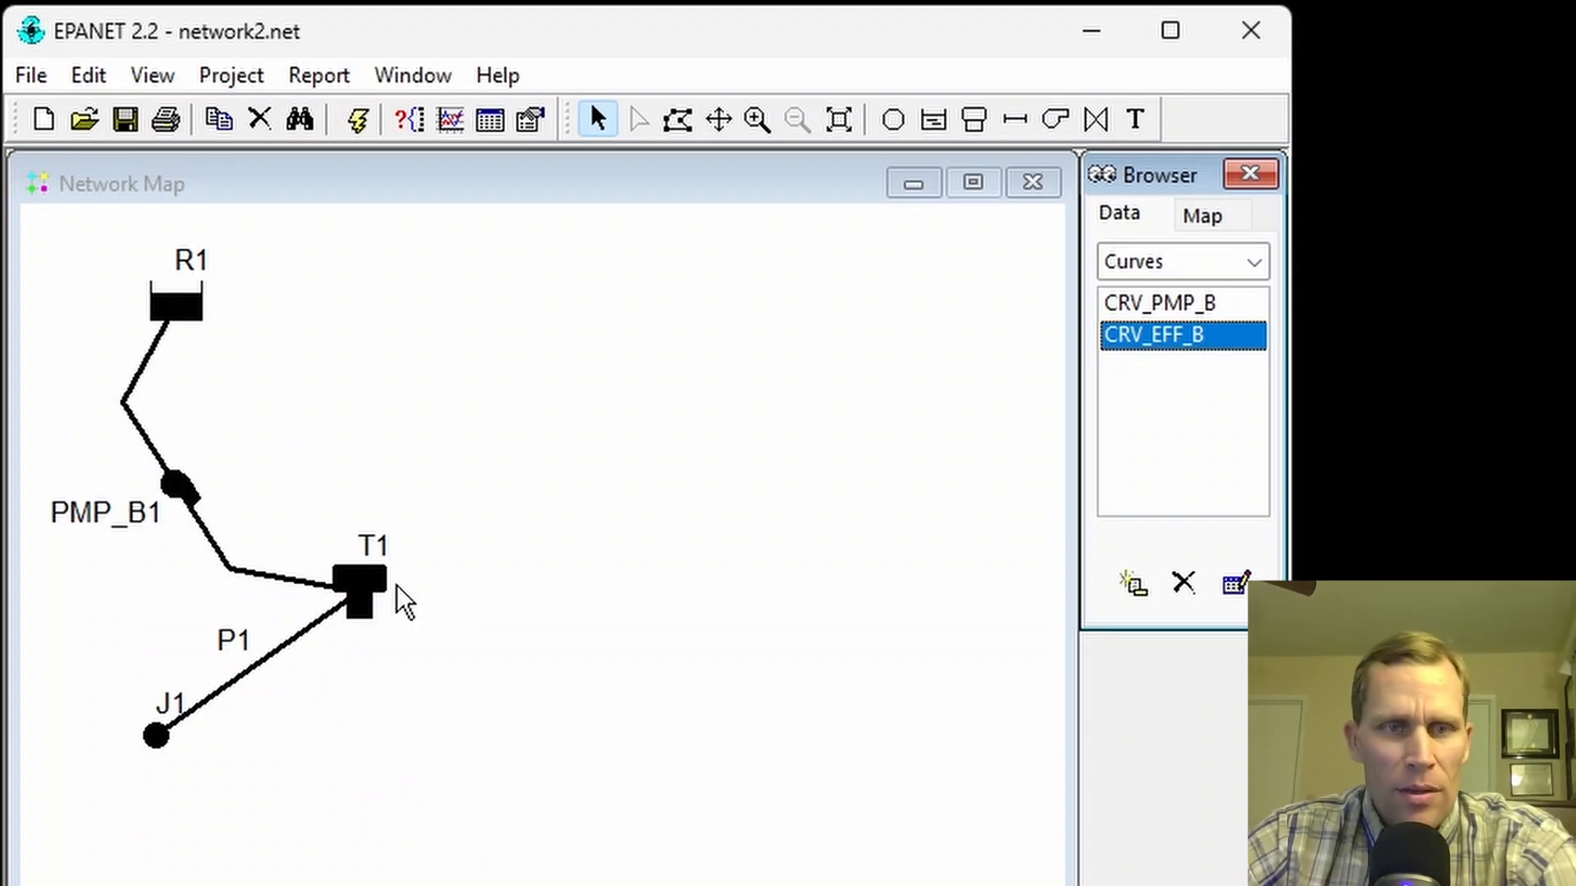
Step: Set the elevation of tank T1 to 70 and its diameter to 60
left_click(363, 590)
right_click(363, 589)
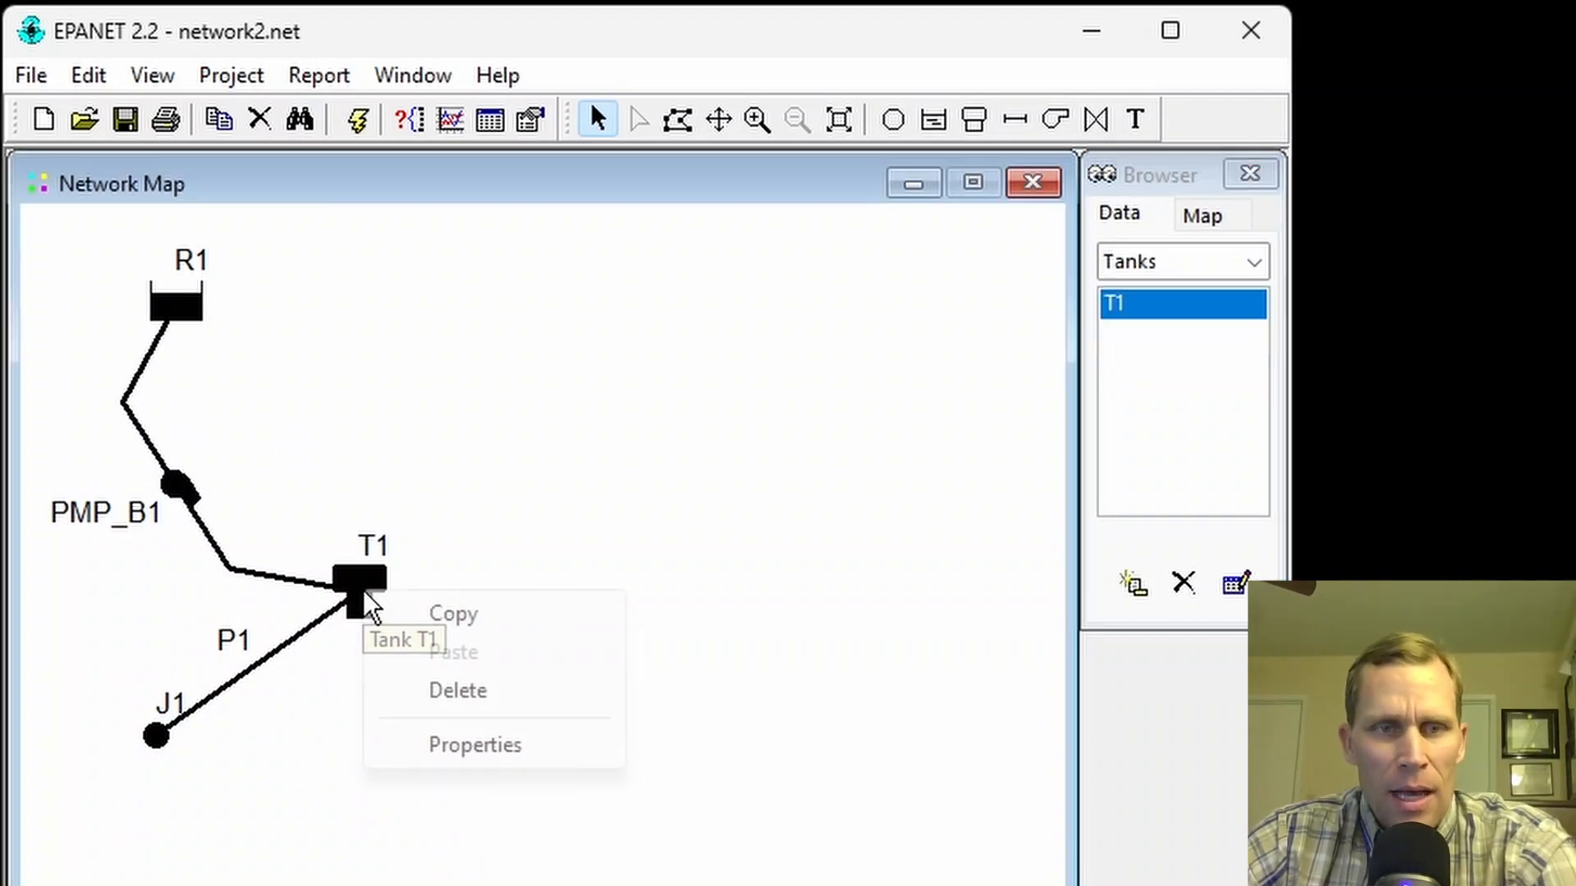
left_click(458, 747)
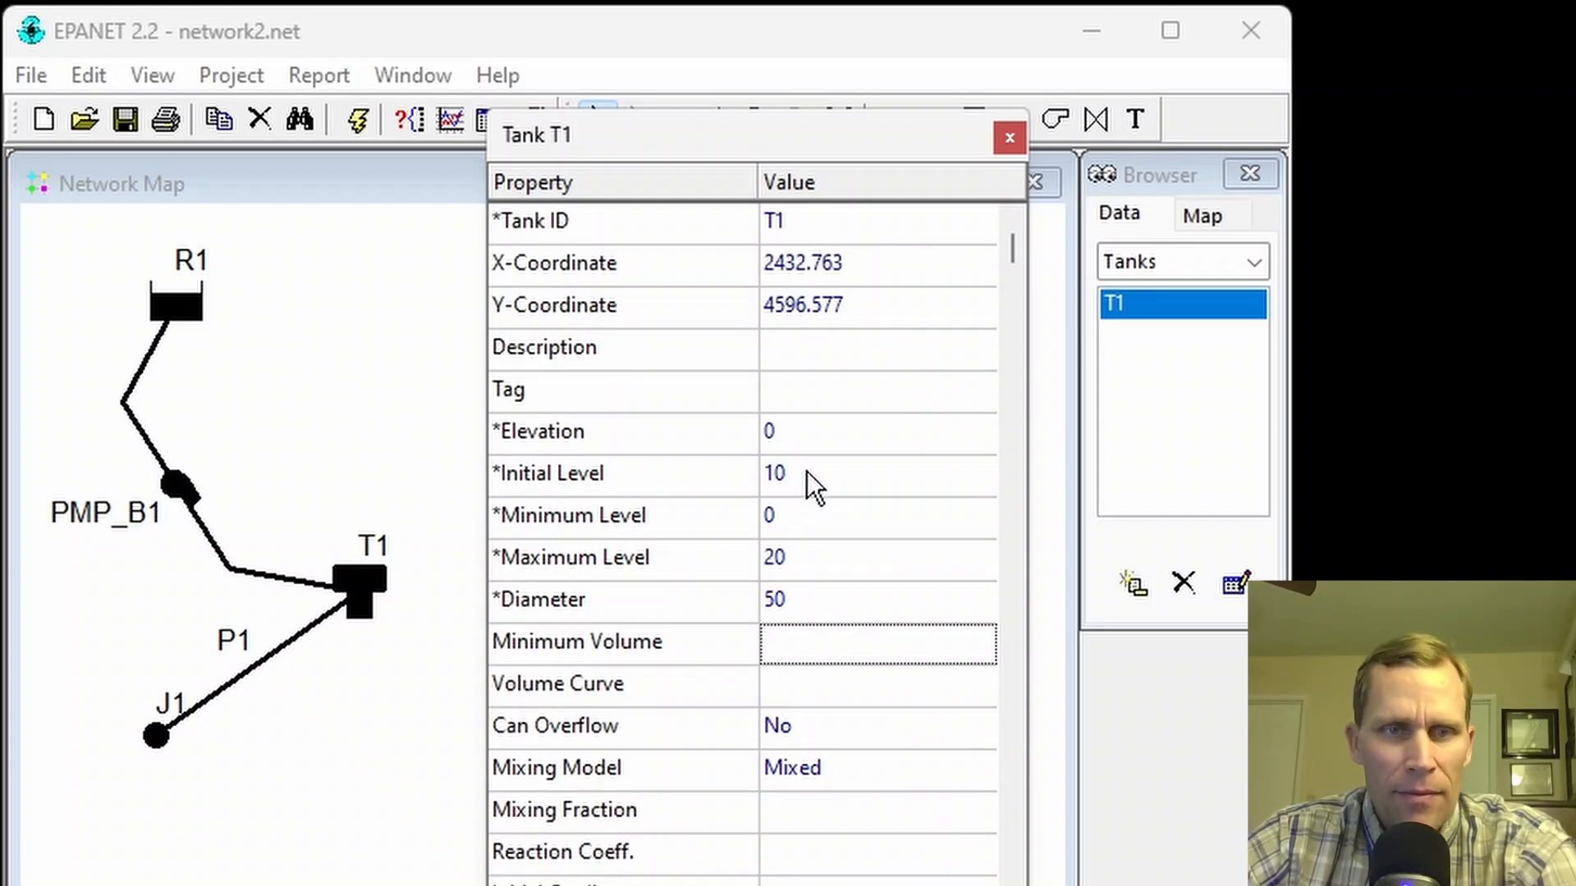
left_click(811, 440)
type("70")
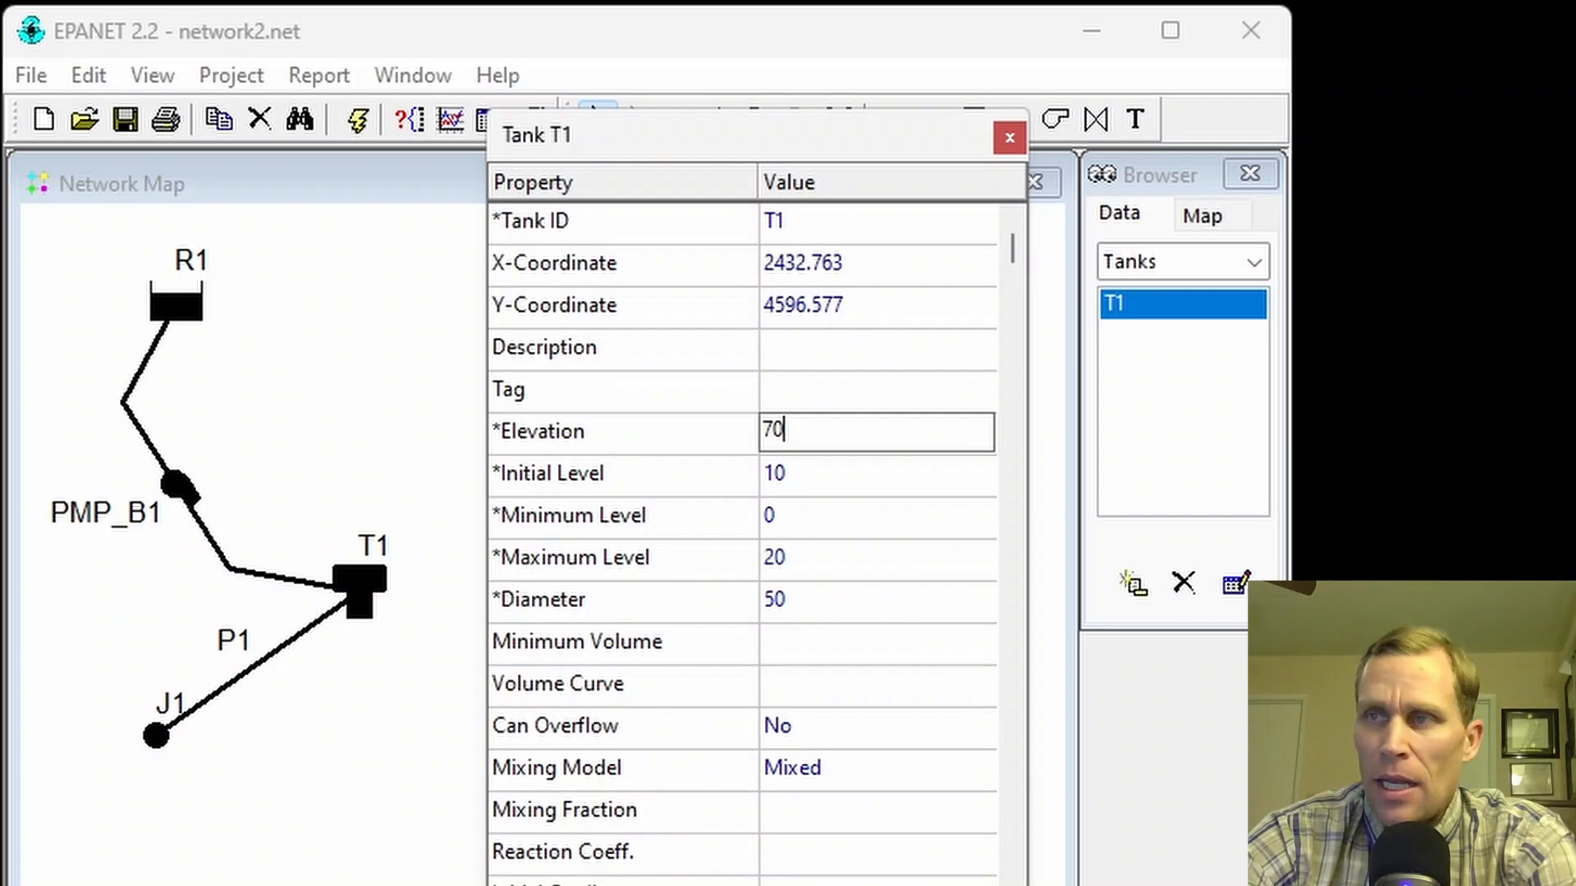
key("Return")
key("Down")
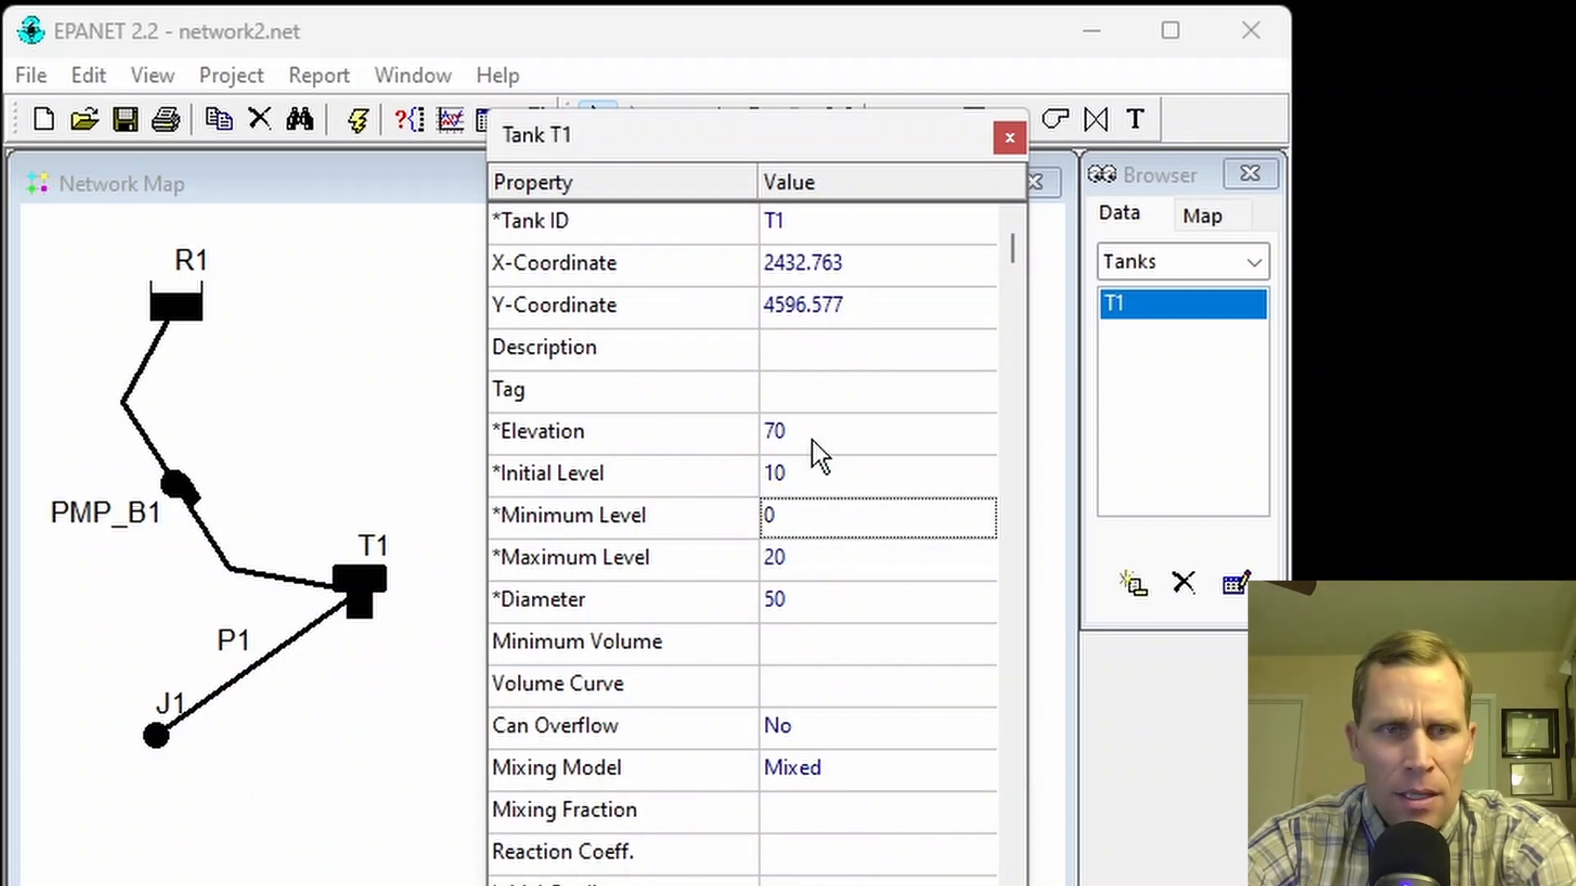
key("Down")
key("Down")
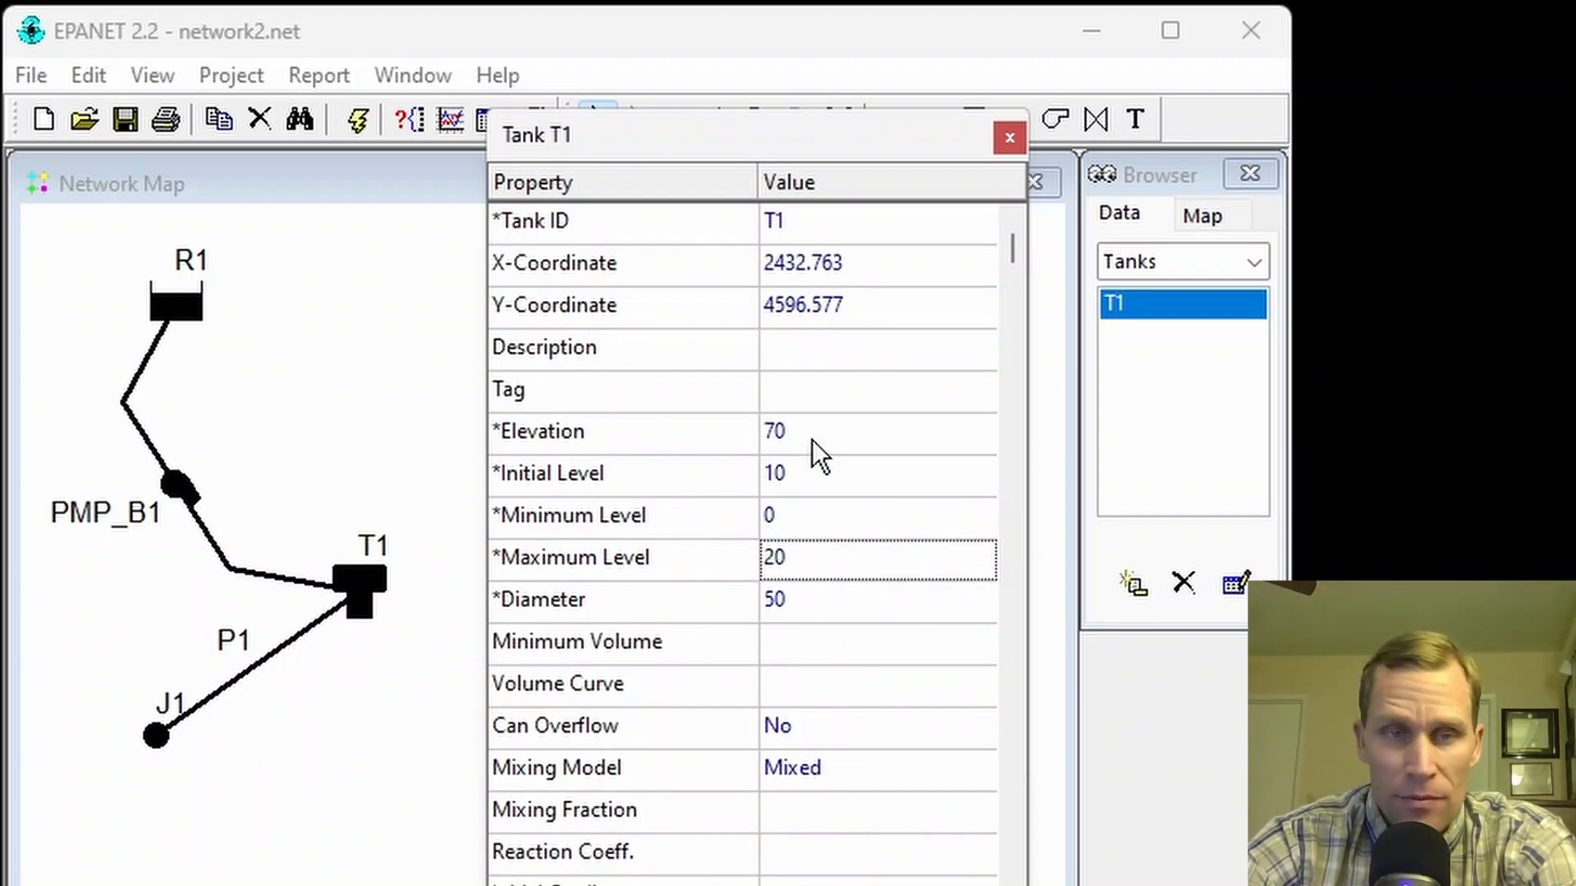
type("60")
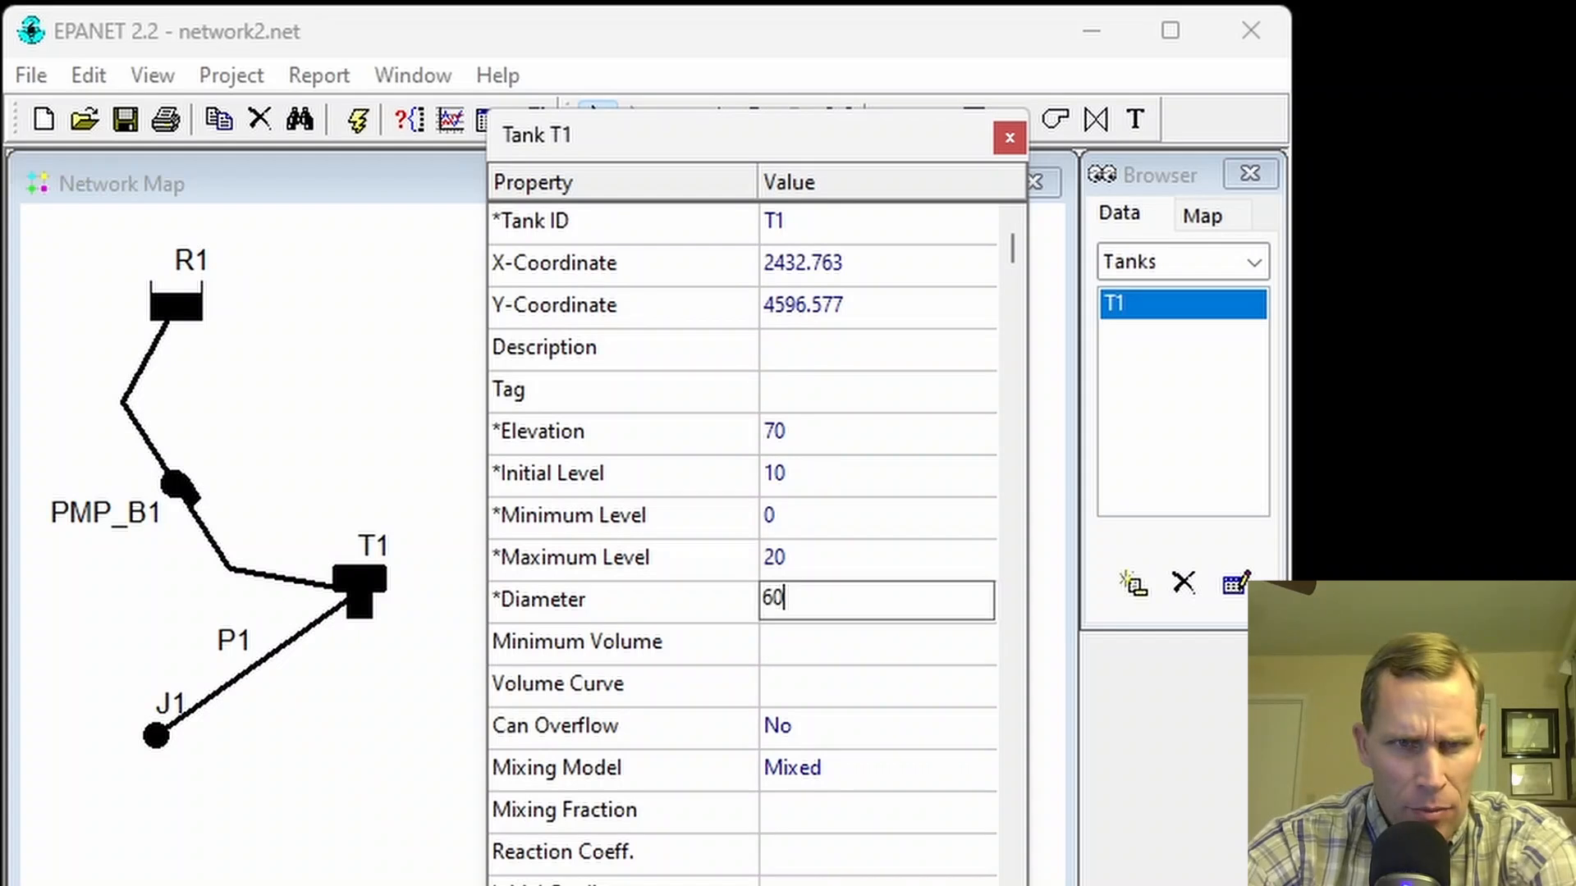
key("Up")
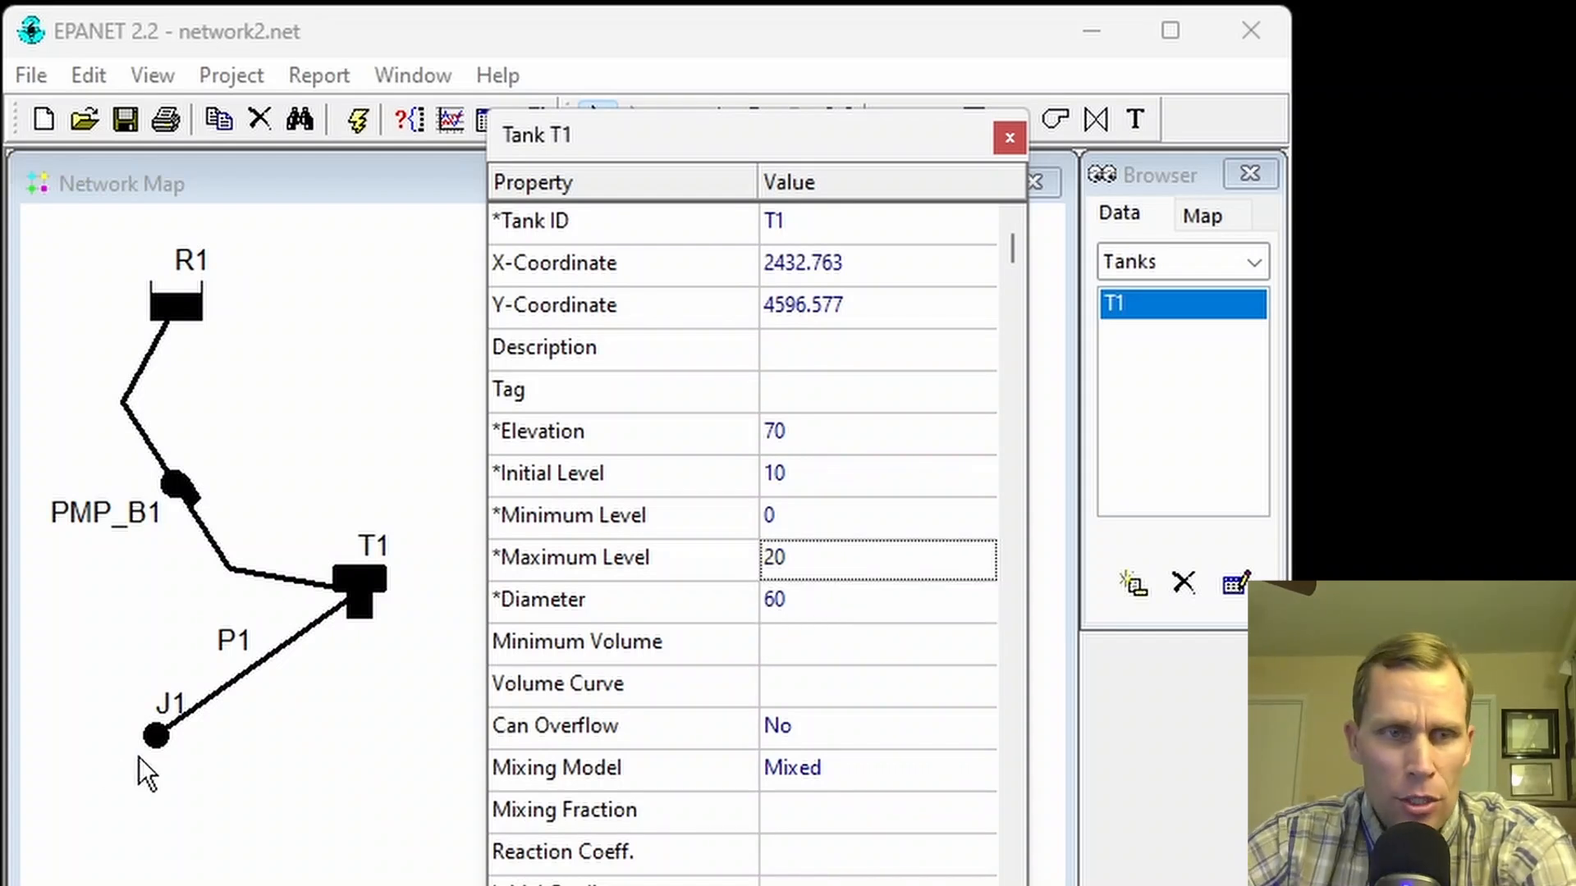
Step: Set the base demand of junction J1 to 400 and its demand pattern to RES
left_click(154, 739)
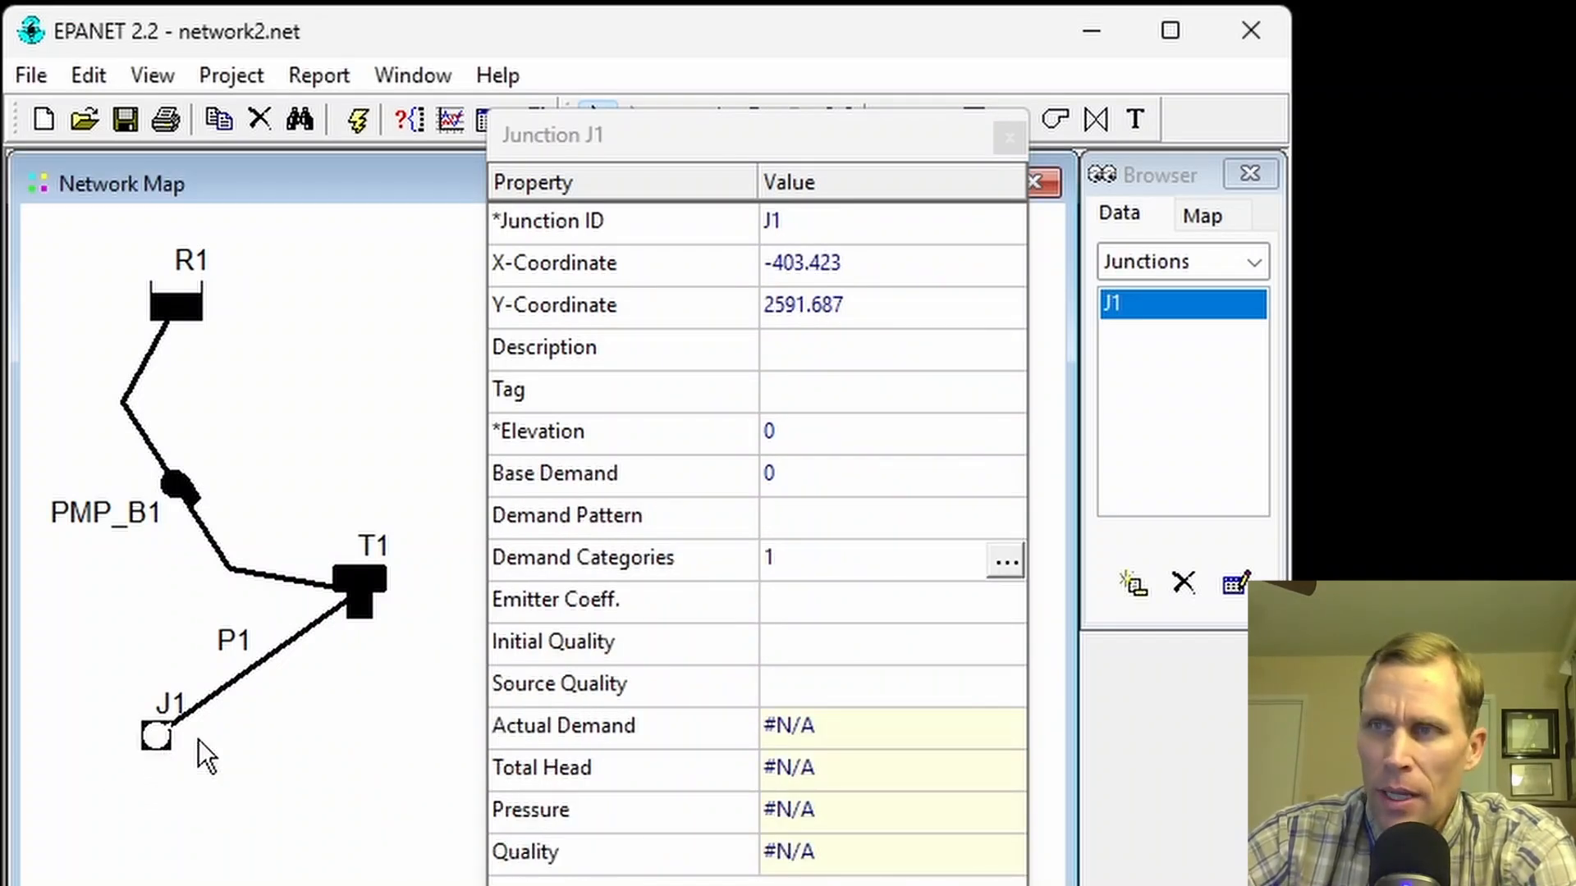
left_click(836, 473)
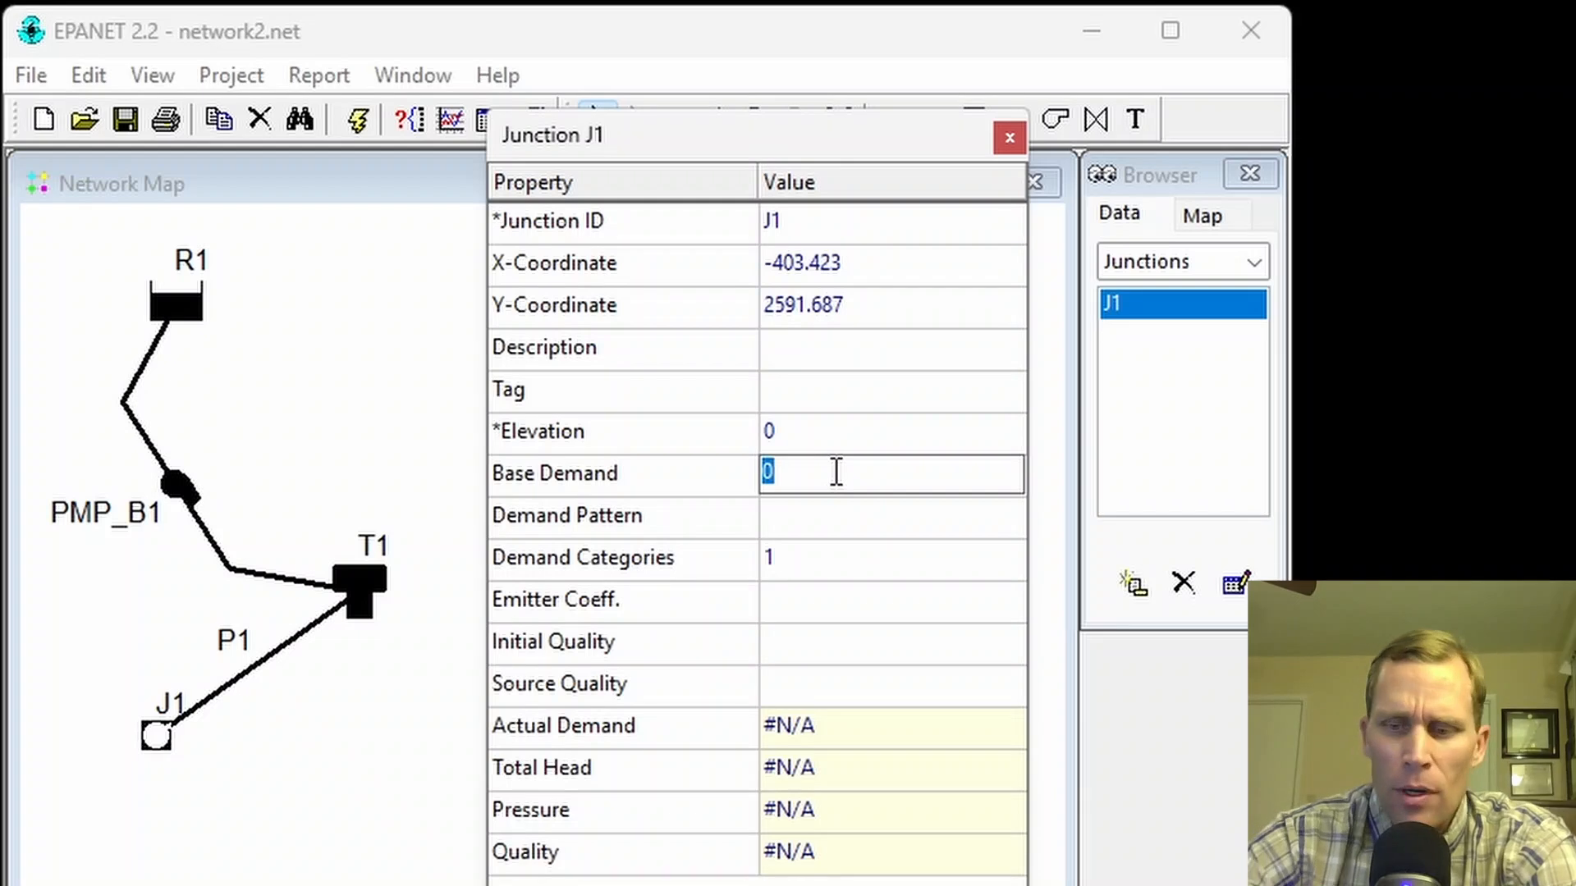
type("400")
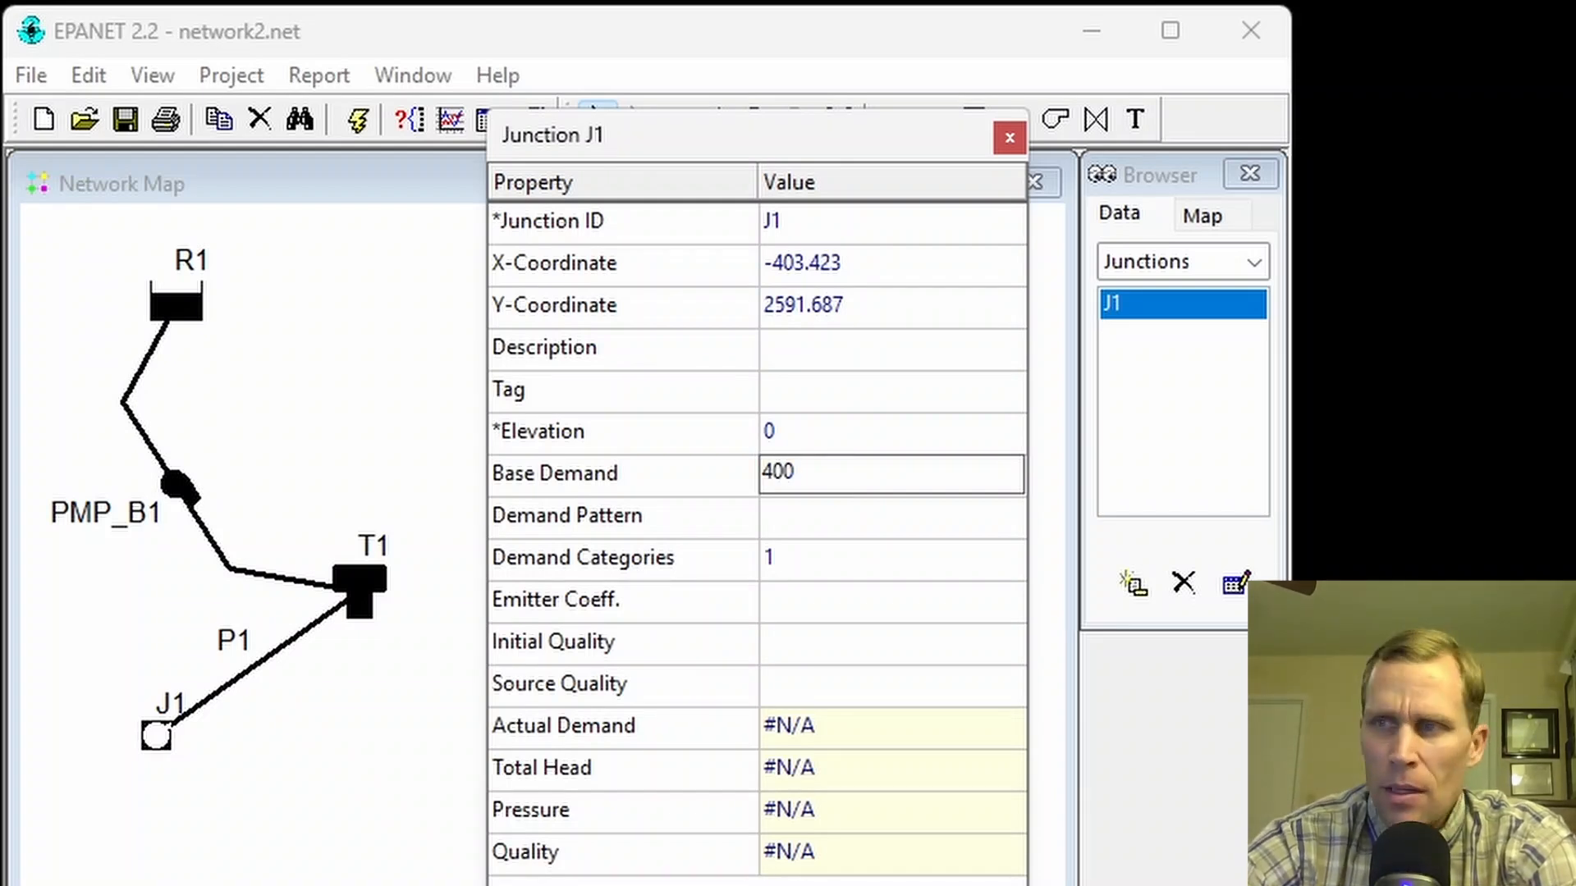
key("Down")
type("RES")
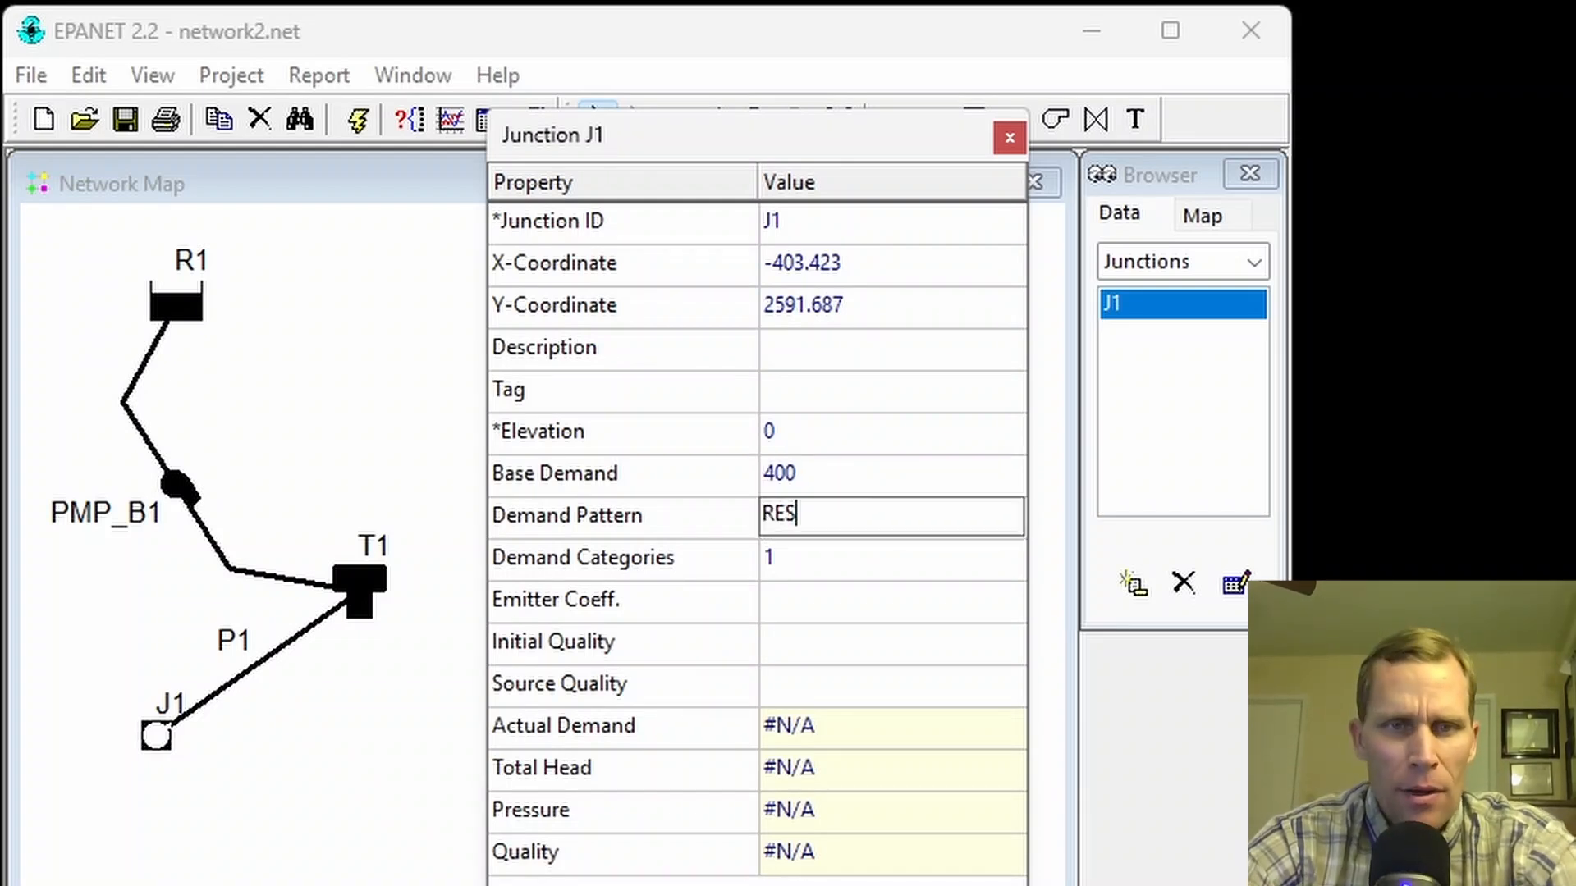
key("shift+Left")
key("shift+Left")
key("shift+Left")
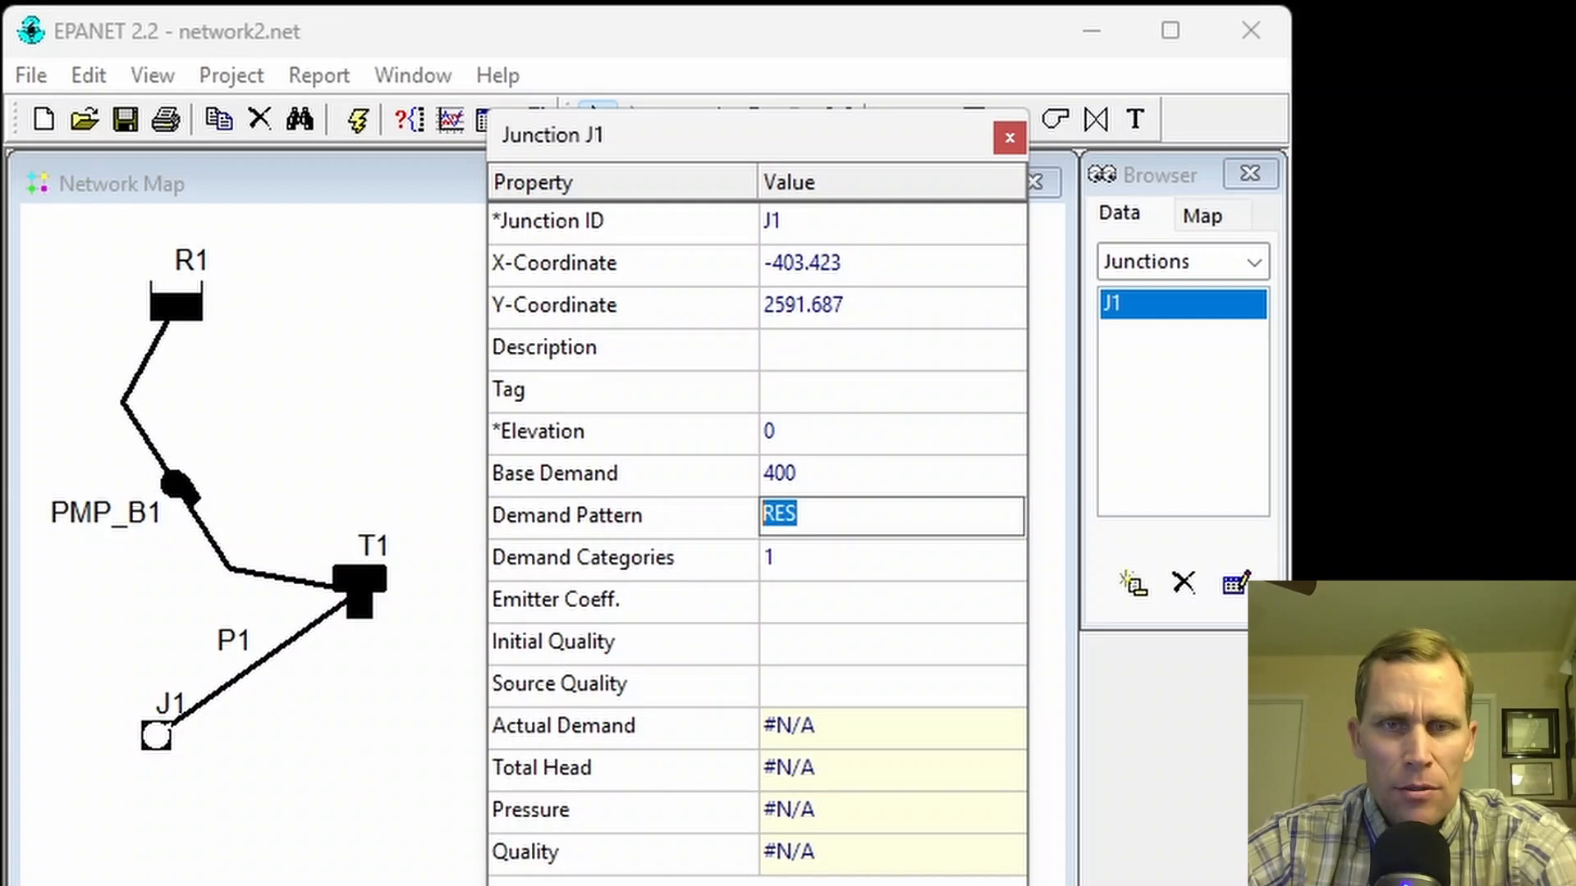
Step: Add a new time pattern with the ID RES
left_click(1255, 263)
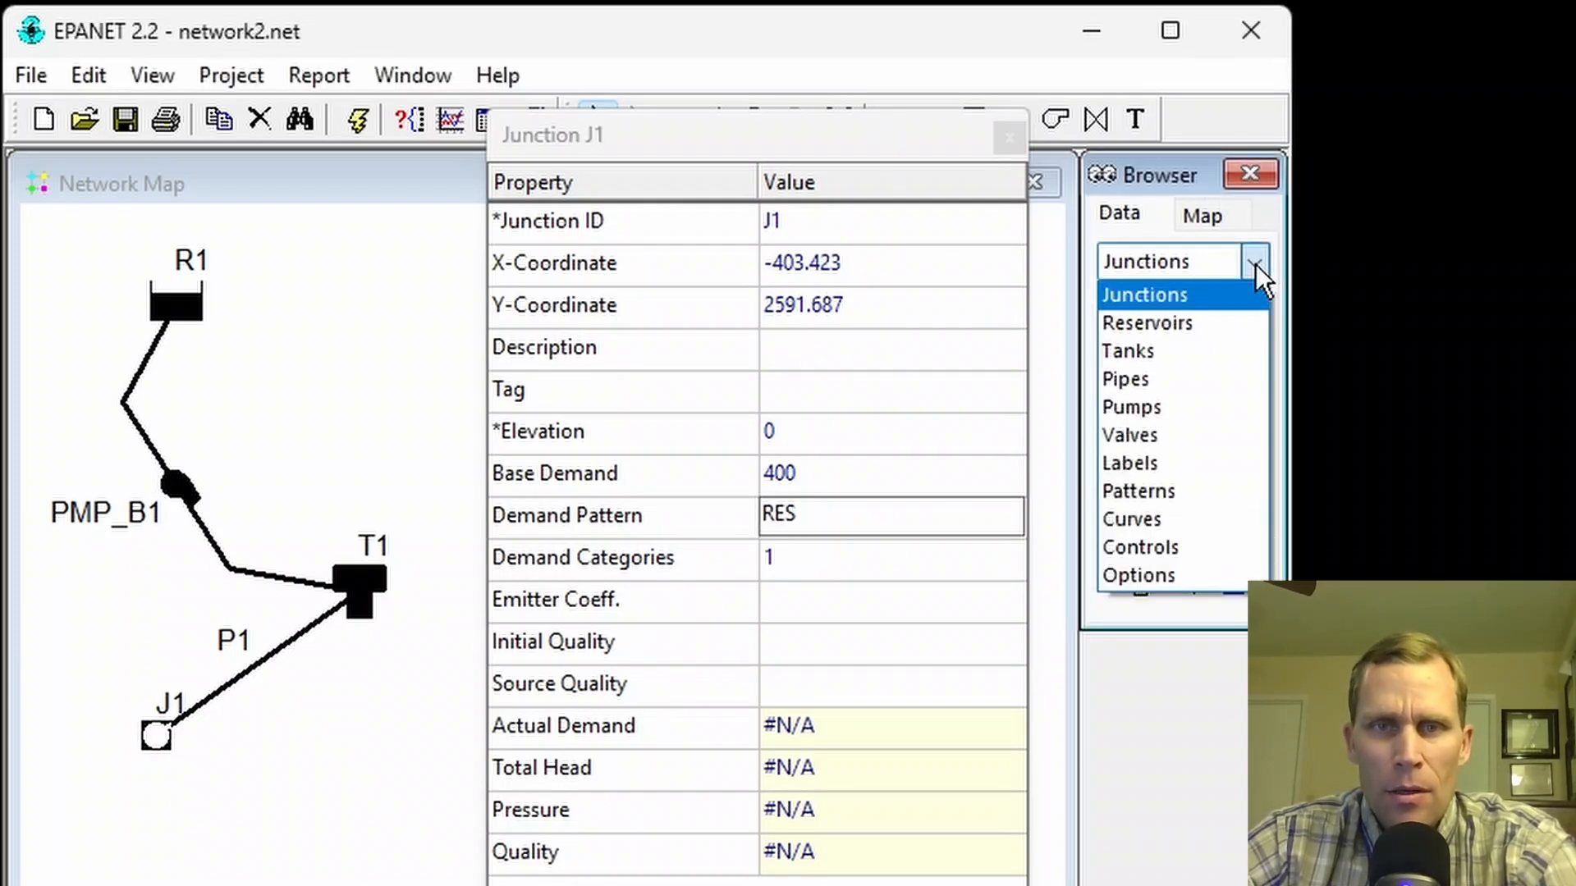
left_click(1182, 493)
left_click(1133, 584)
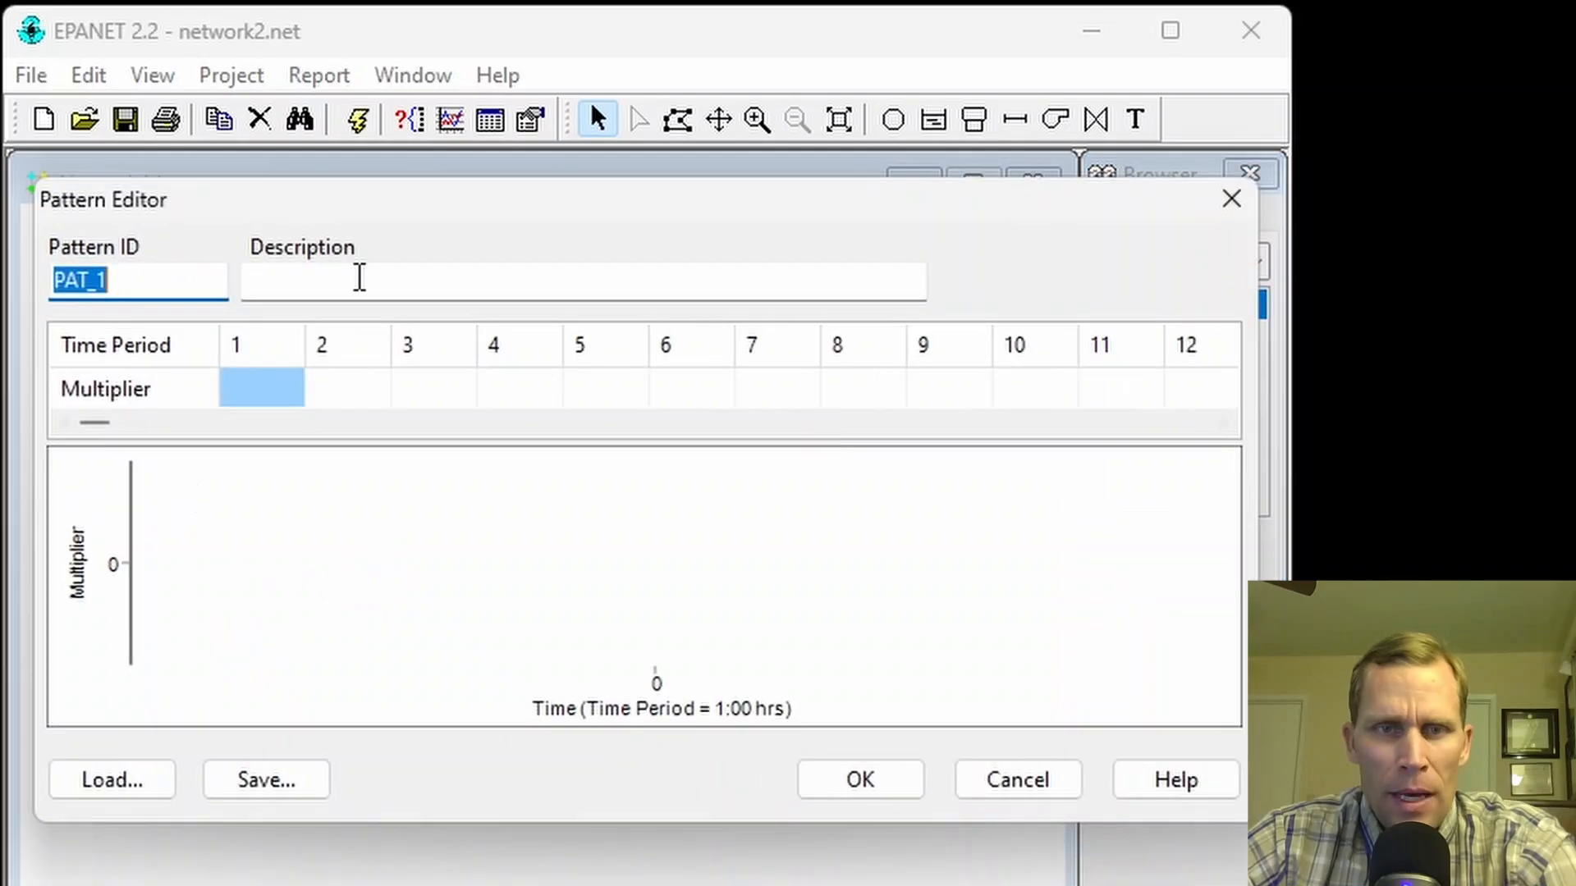
double_click(72, 279)
type("RES")
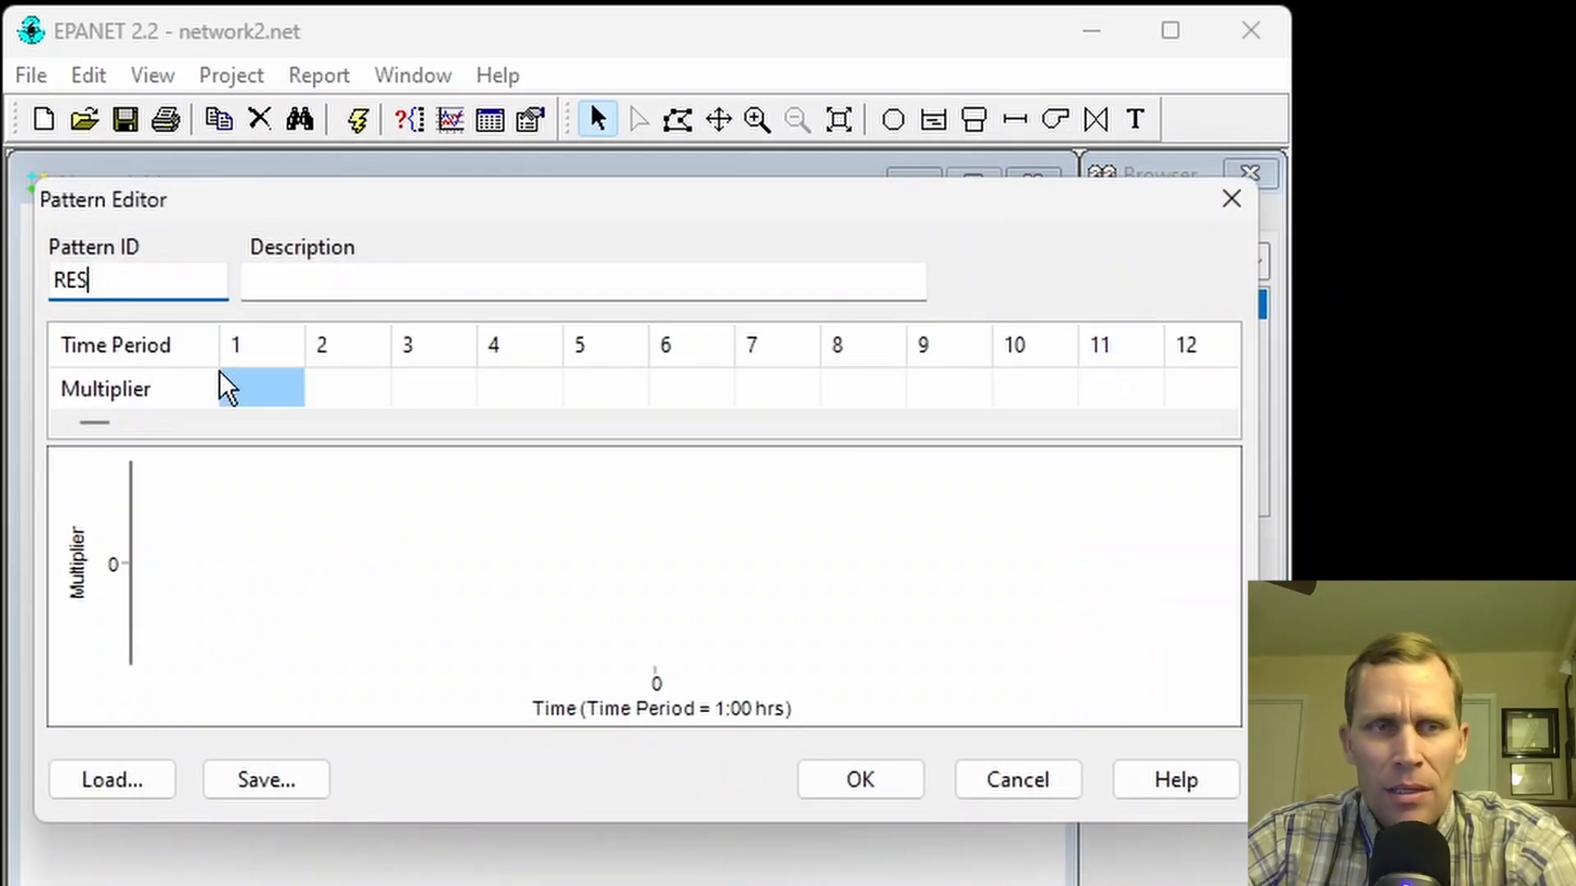
Step: Load pattern_residential.pat into pattern RES and accept it, replacing all references to PAT_1 with RES
left_click(247, 382)
left_click(141, 780)
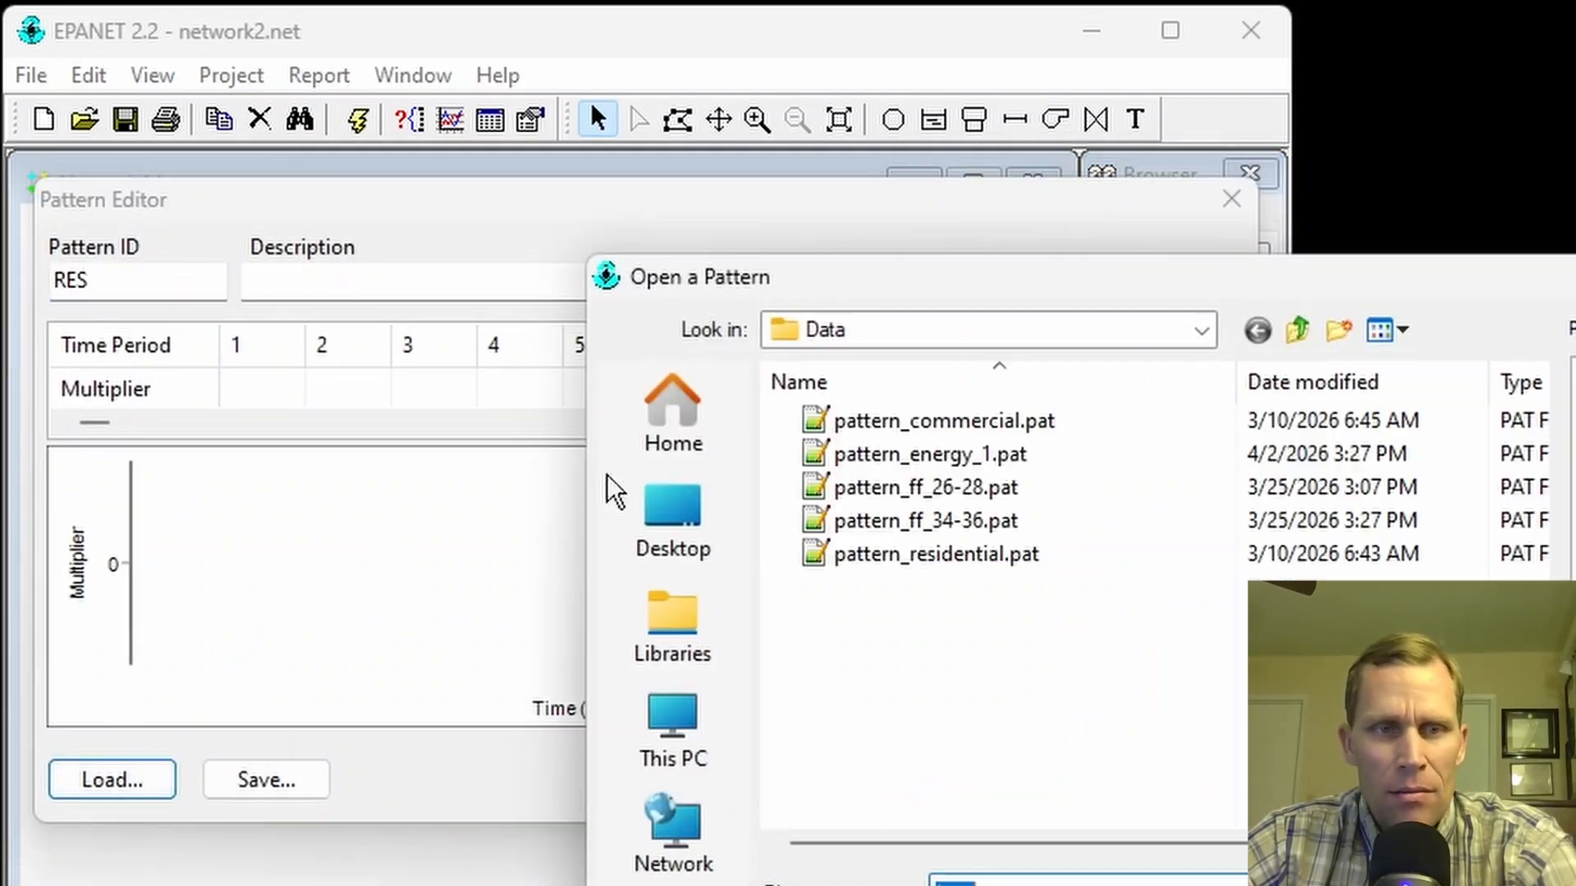
left_click_drag(1001, 297, 483, 210)
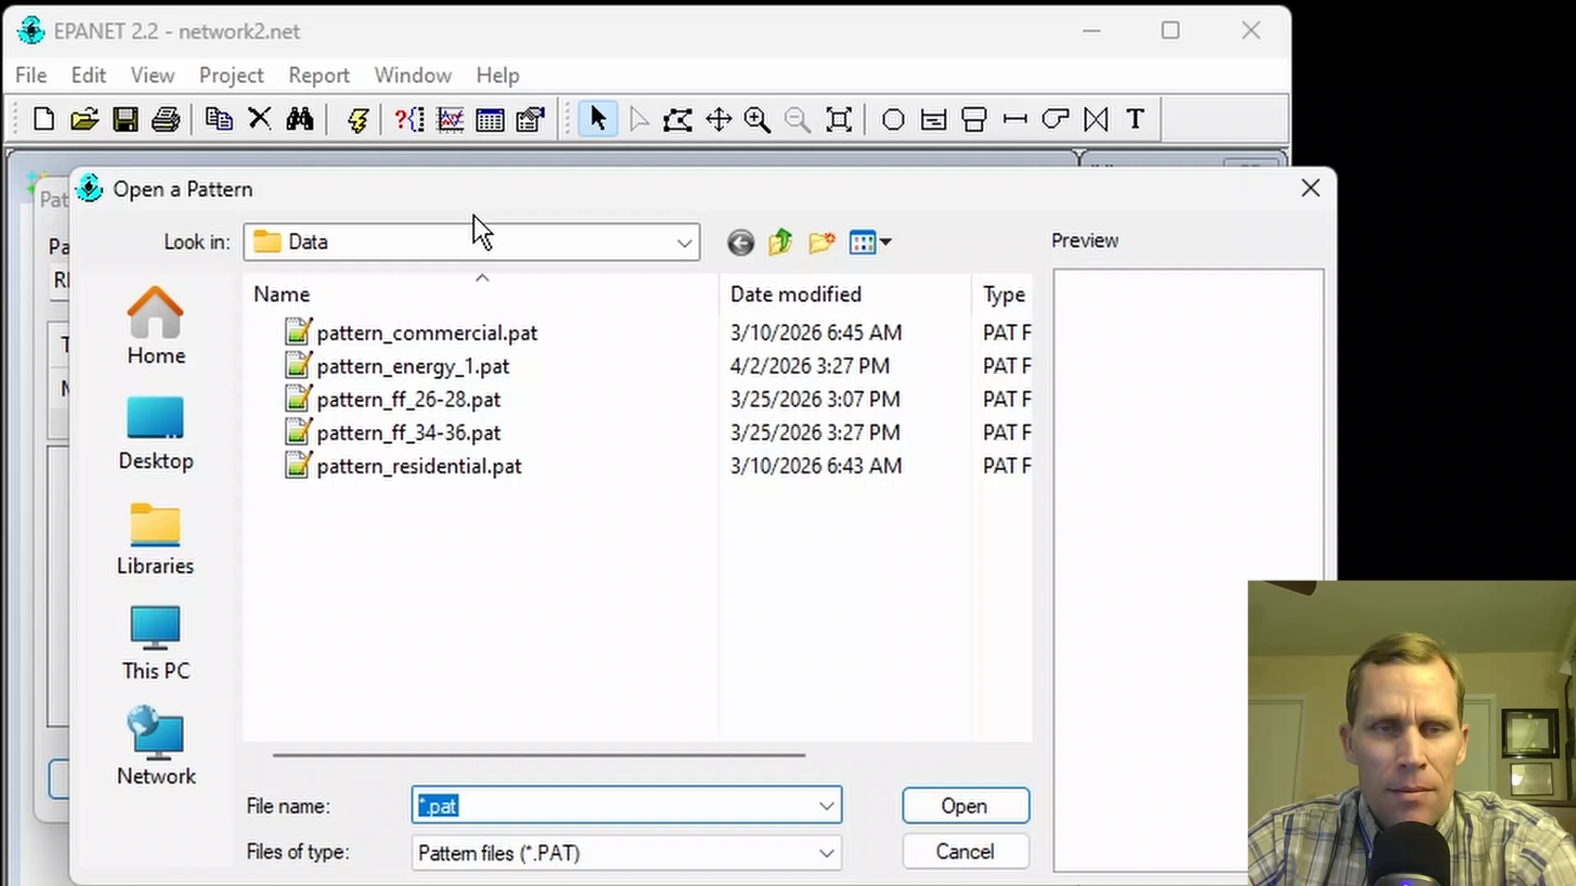
left_click(446, 476)
double_click(446, 476)
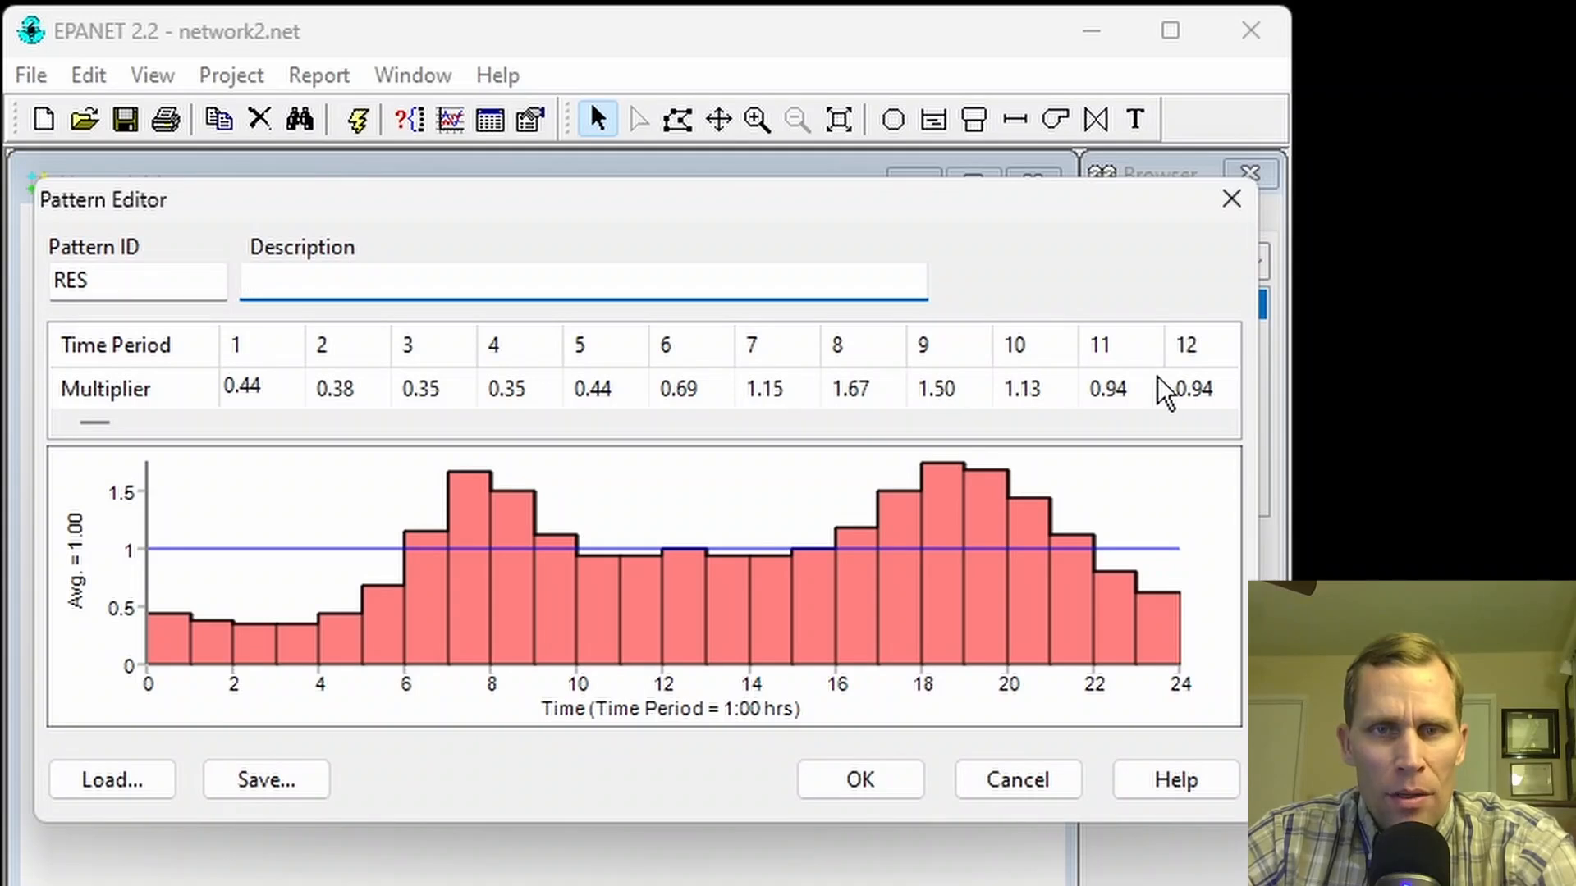
left_click(1214, 425)
left_click(1215, 429)
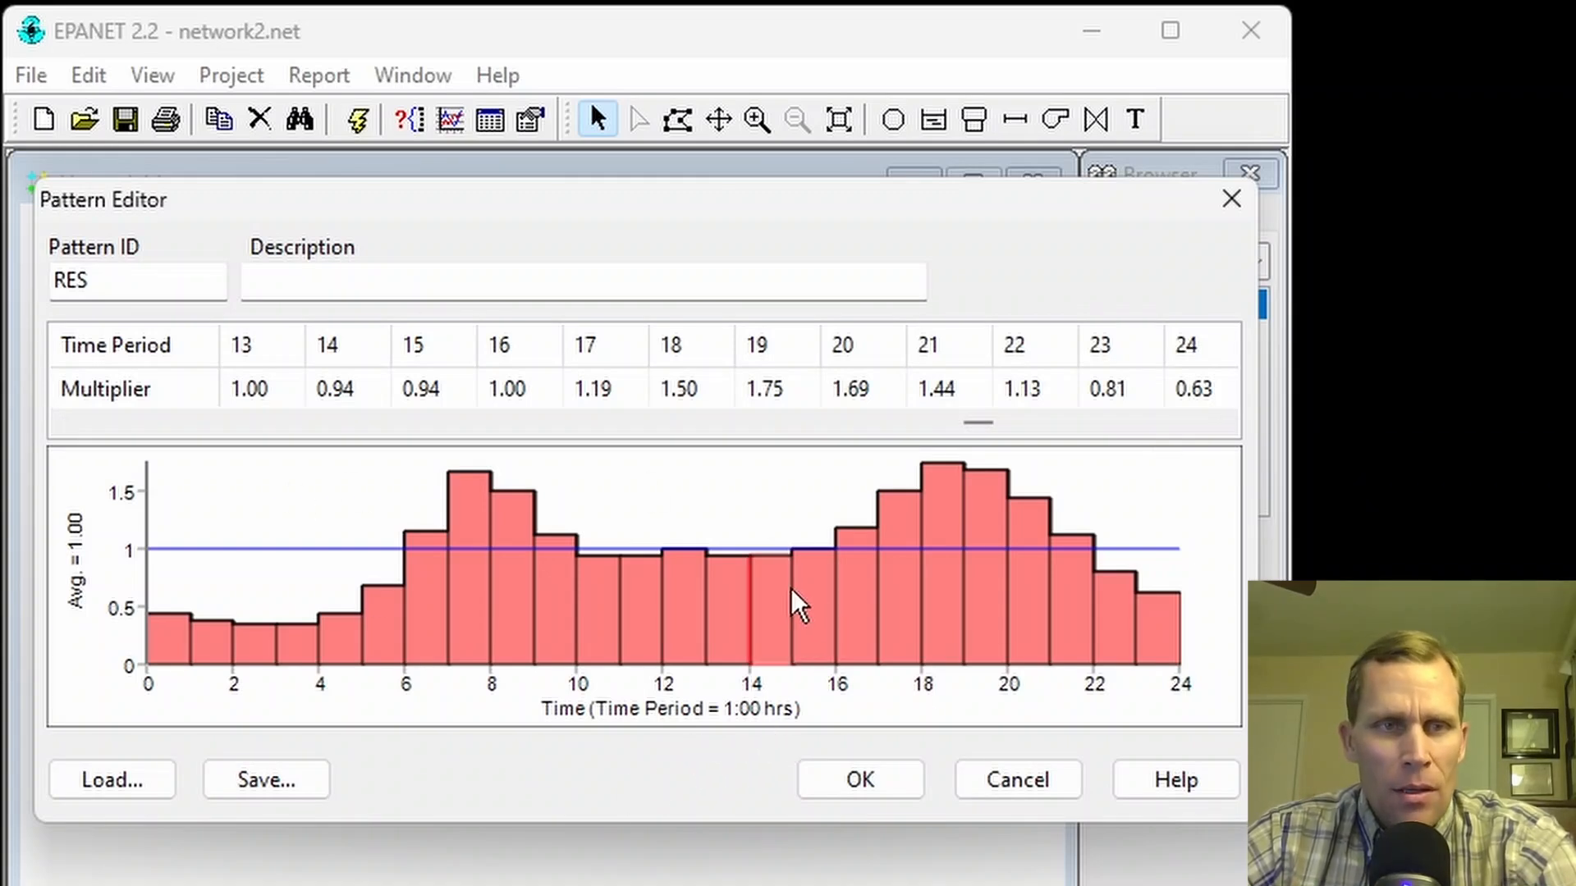
left_click(884, 792)
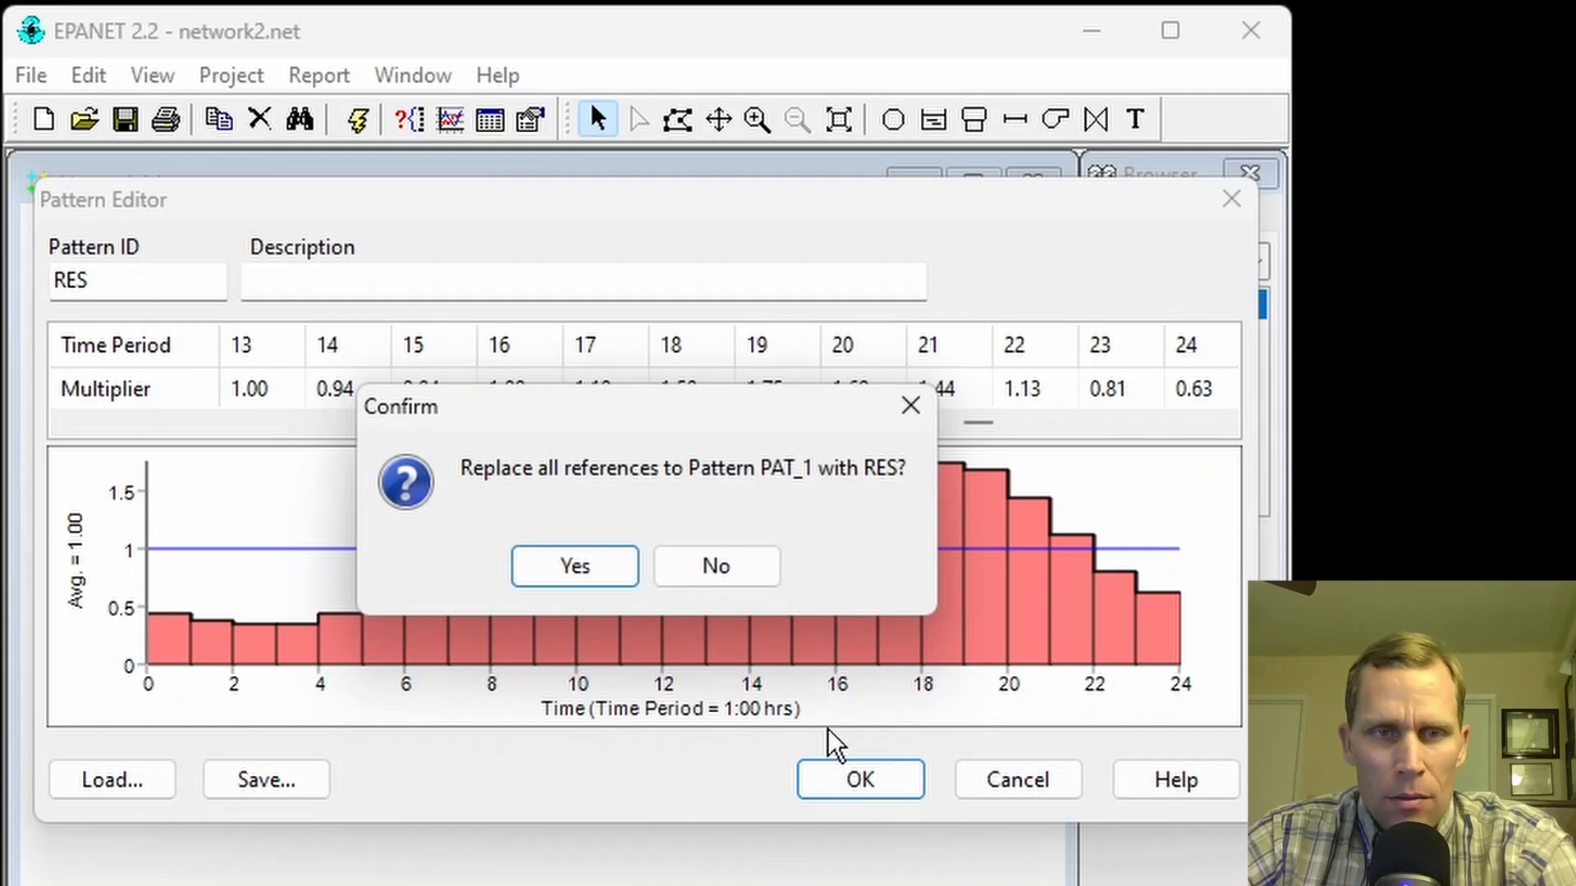
left_click(584, 574)
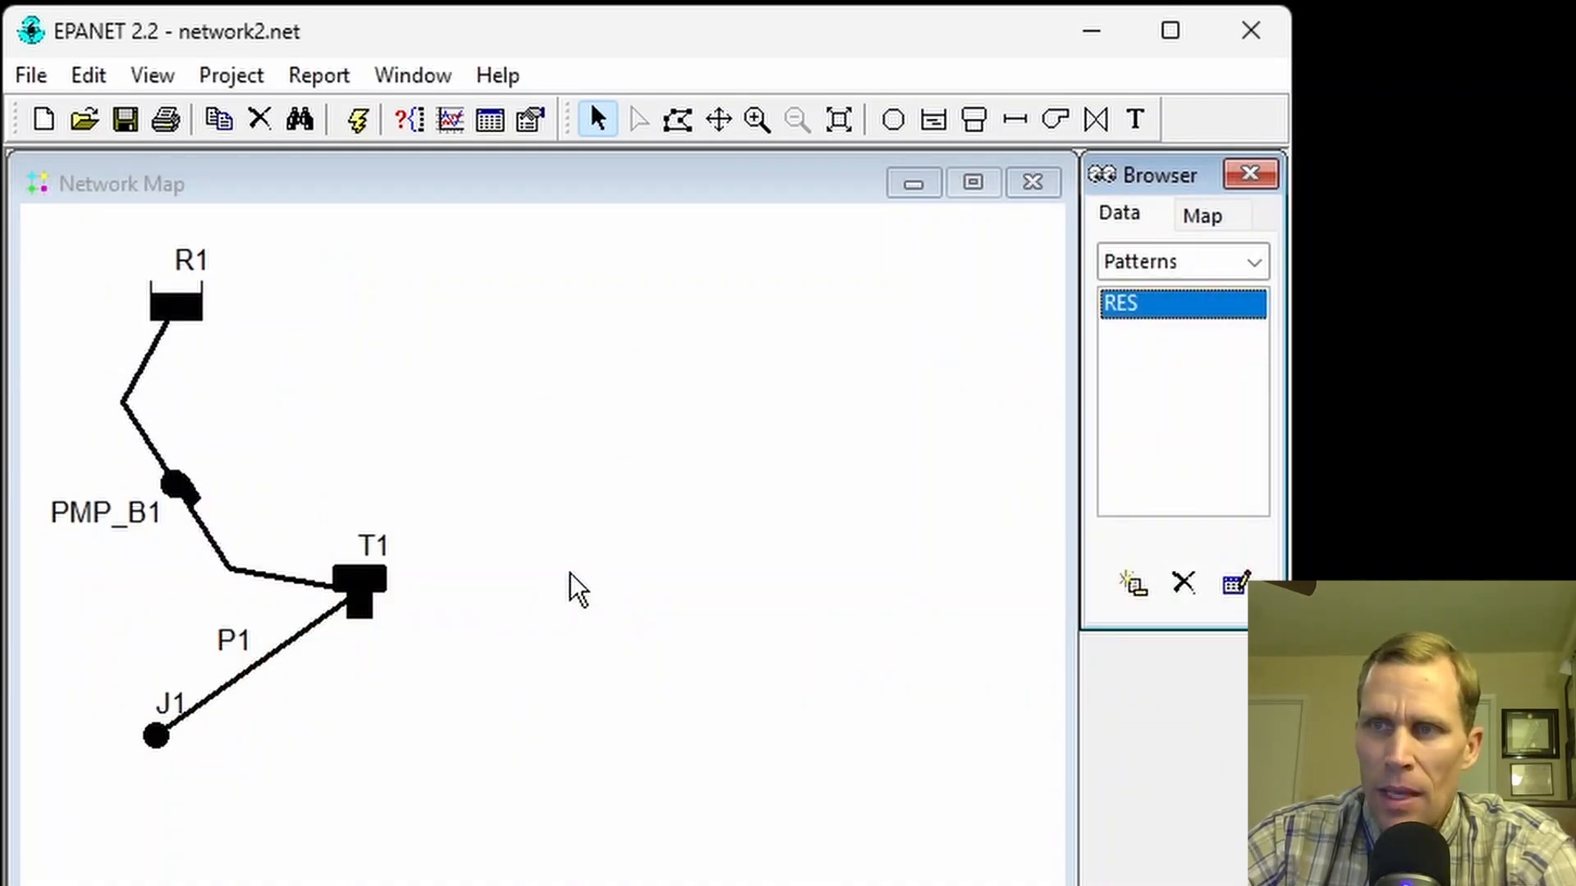
Step: Set the diameter of pipe P1 to 24
double_click(268, 658)
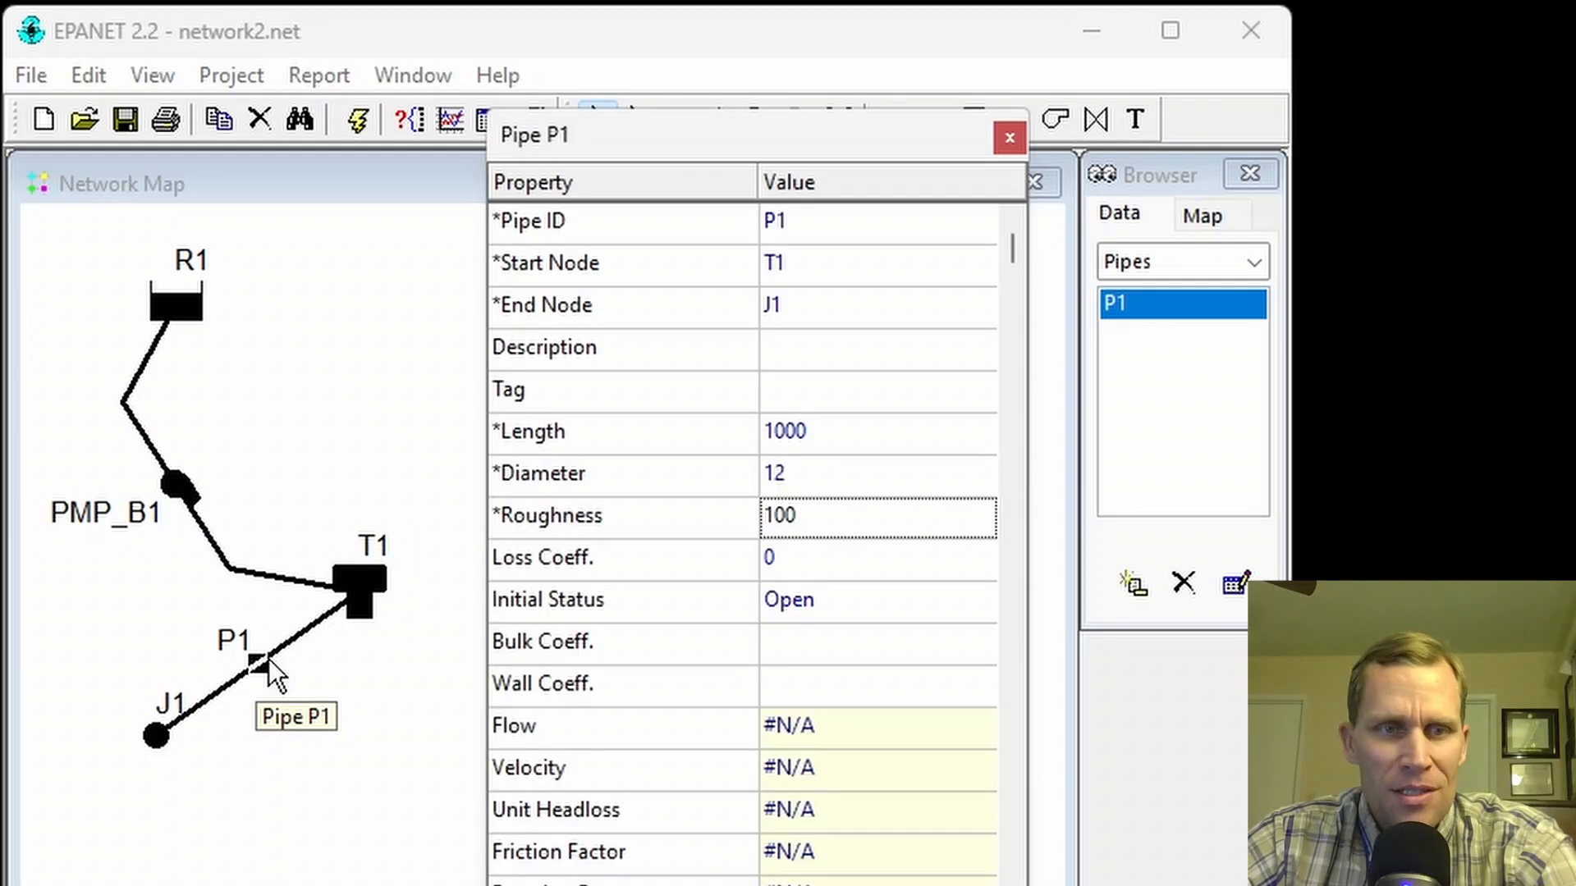
left_click(837, 435)
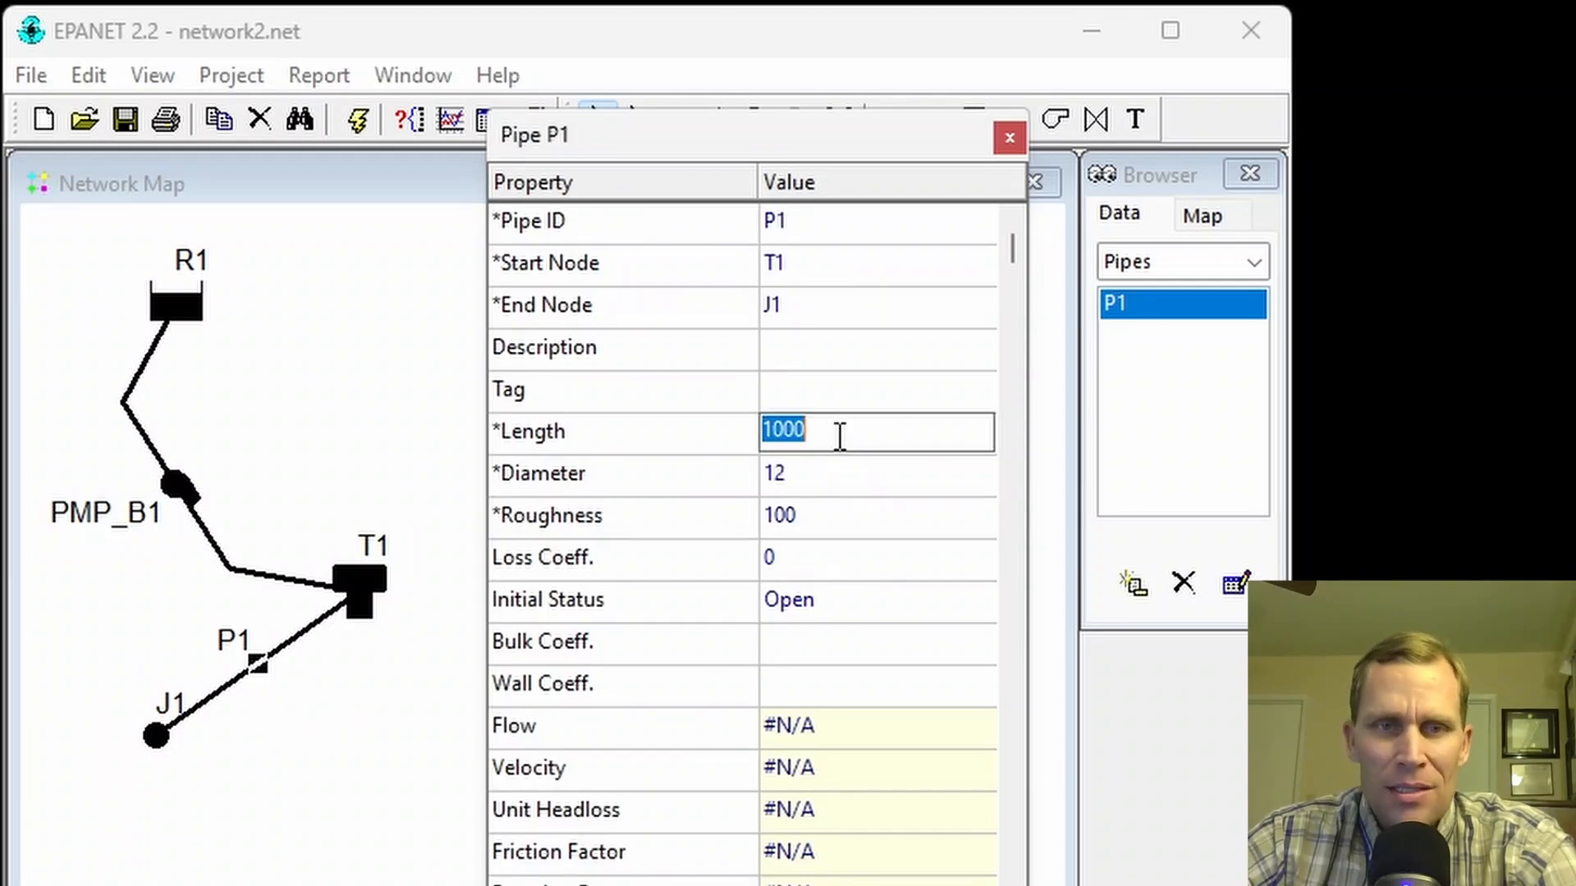
left_click(841, 473)
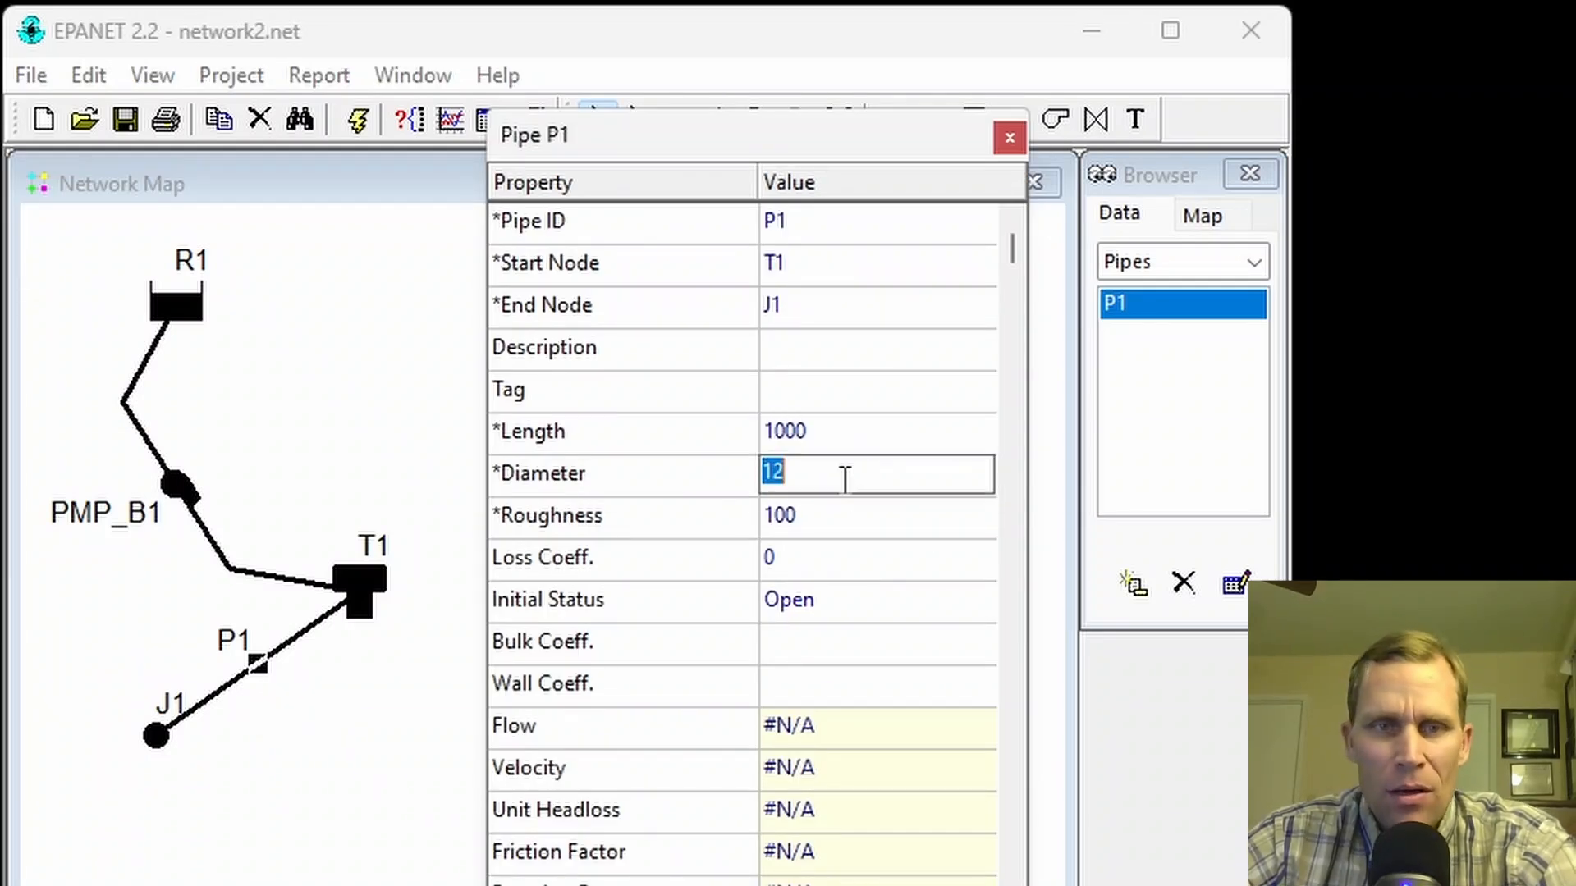
type("24")
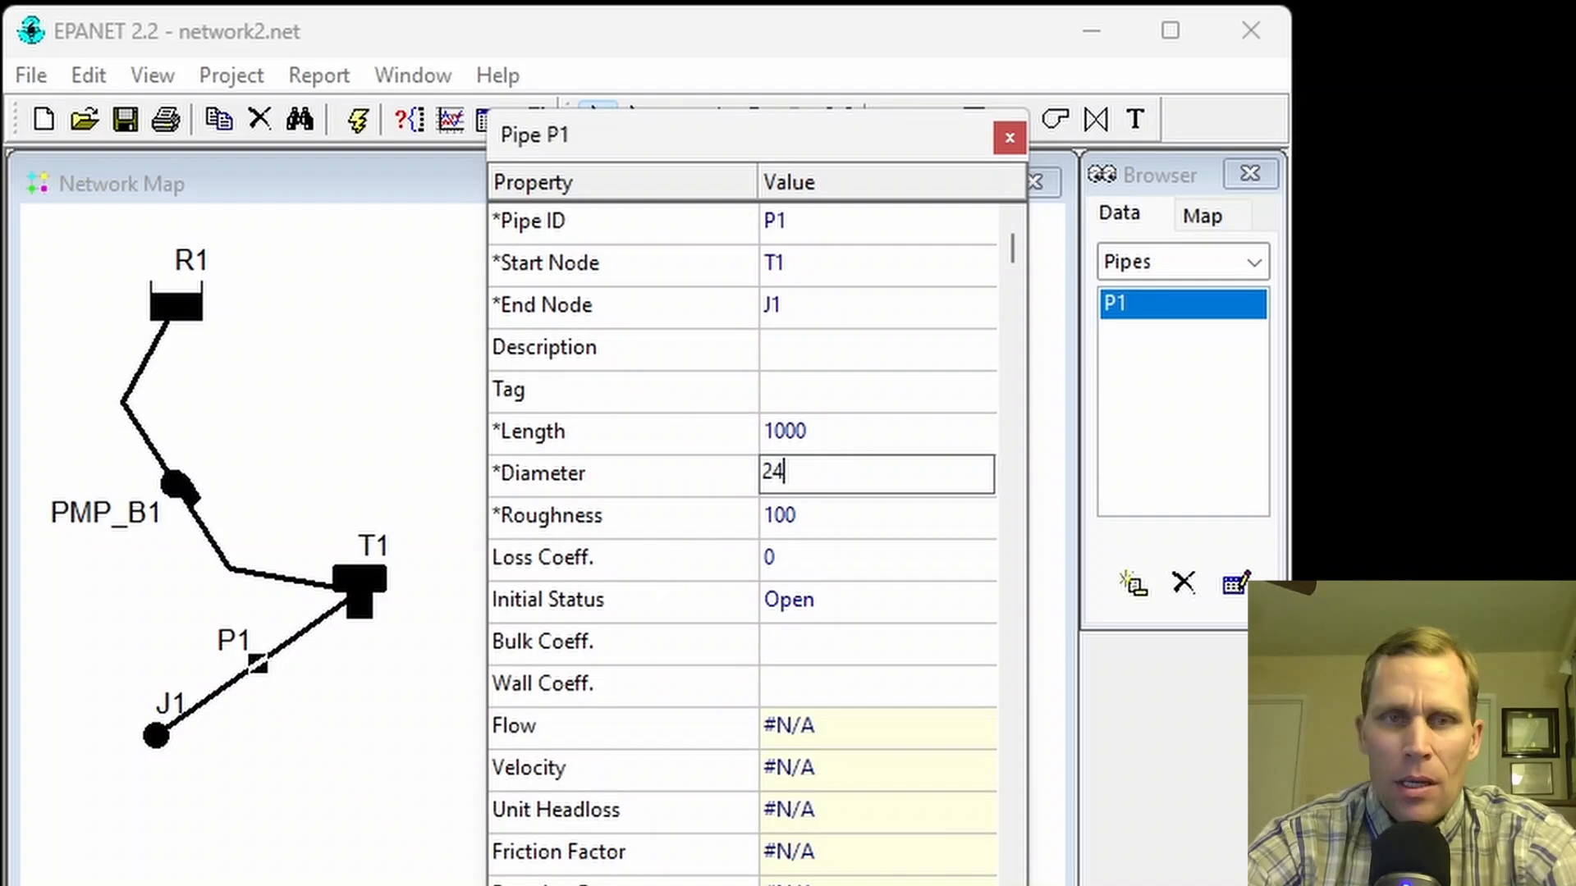
key("Return")
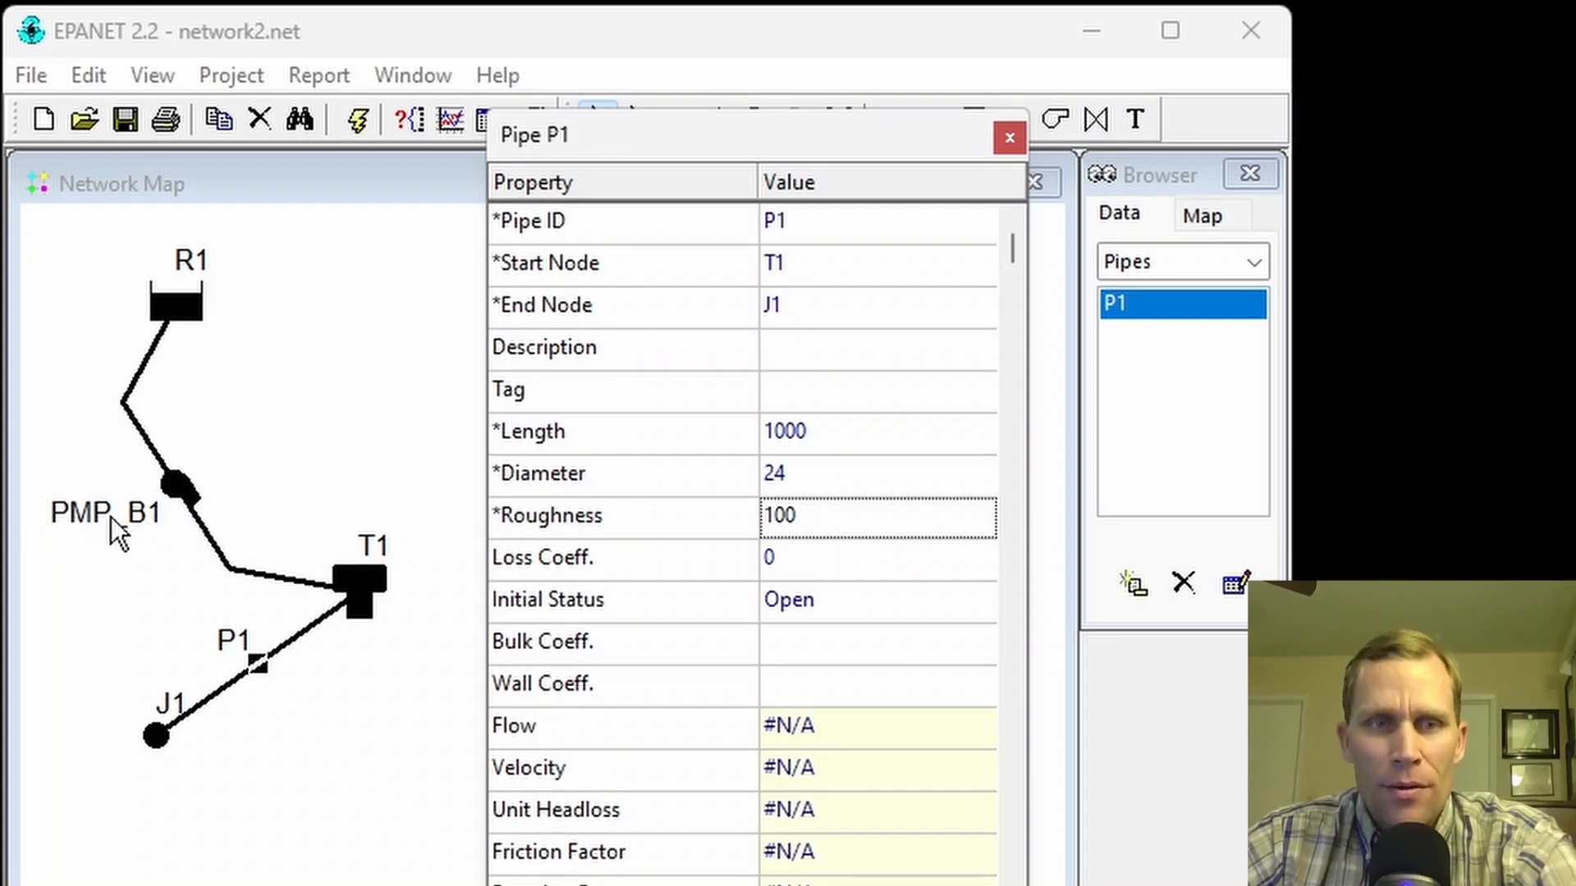
Step: Review the elevation and the minimum and maximum levels of tank T1
left_click(152, 492)
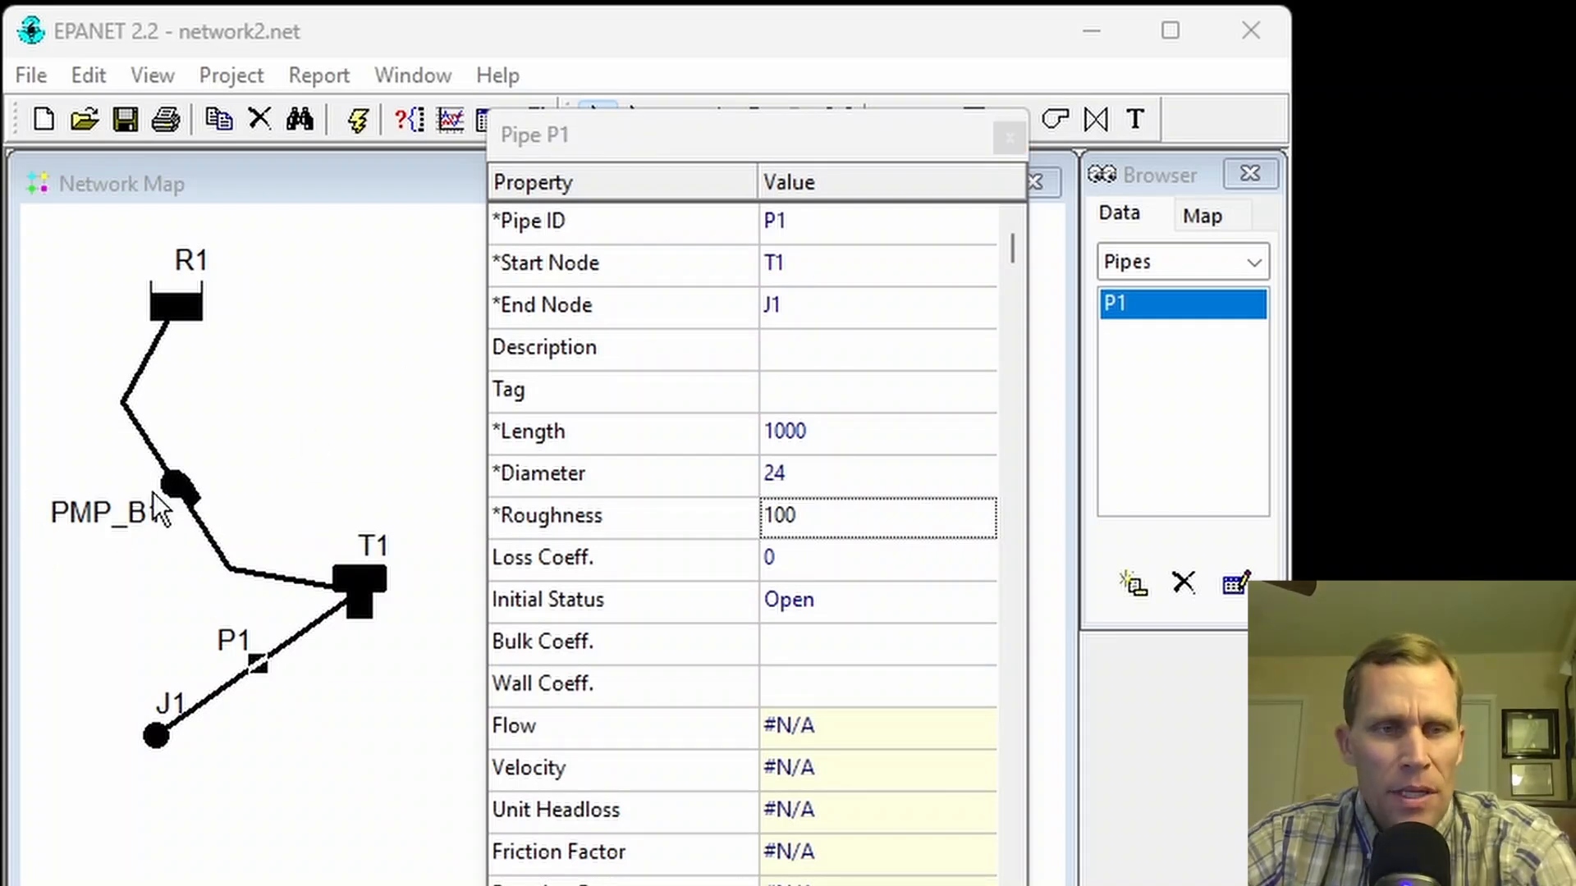
left_click(356, 585)
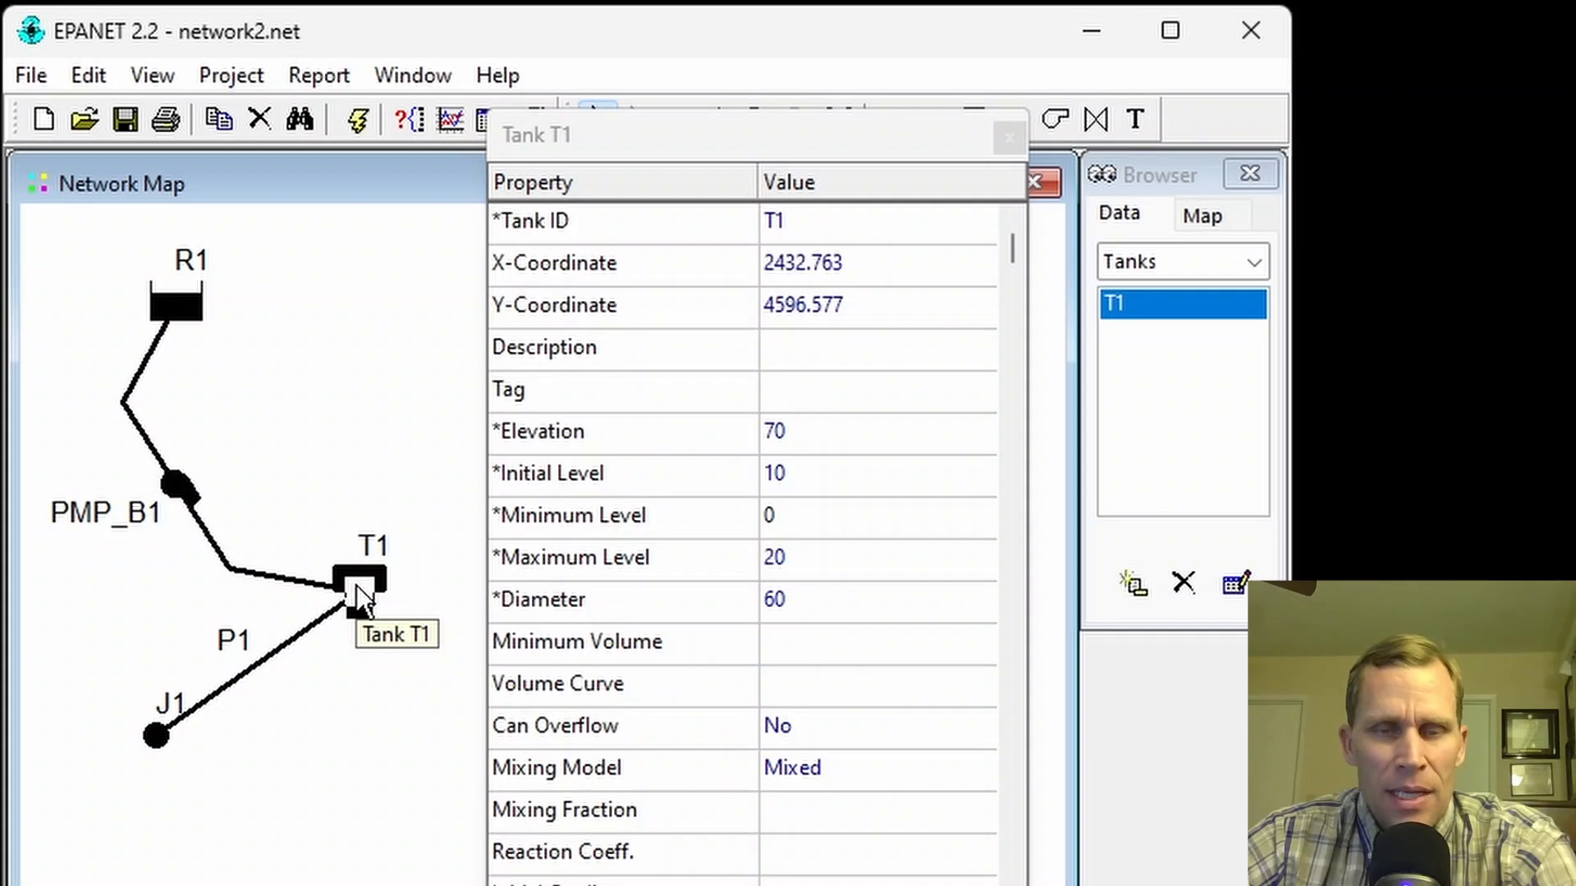
left_click(829, 435)
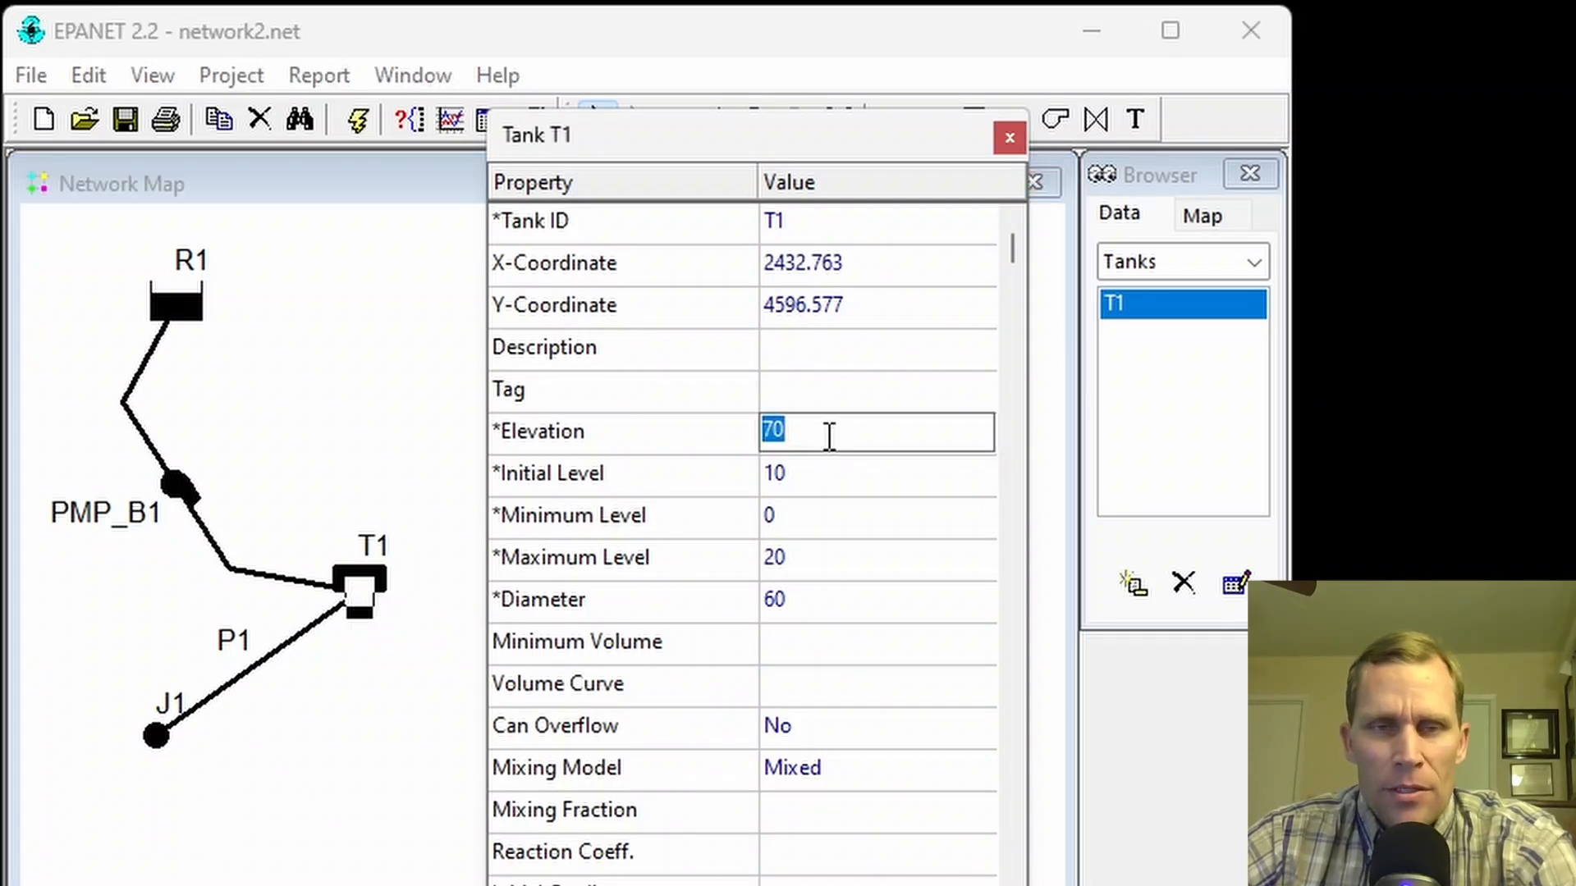
left_click(816, 515)
left_click(820, 560)
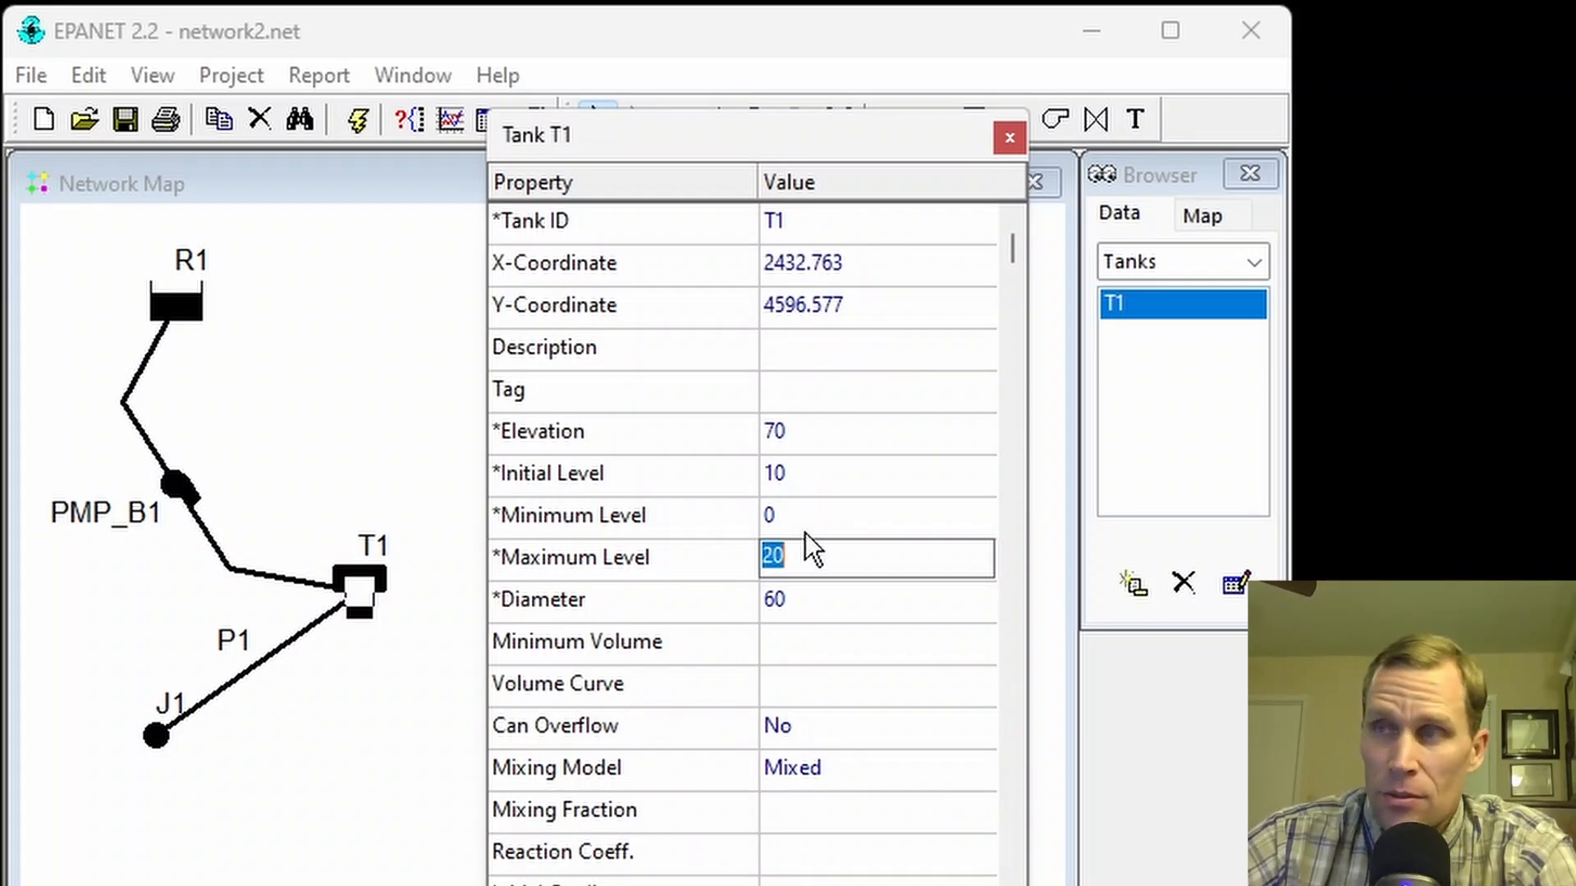
Step: Write two simple controls: LINK PMP_B1 1 IF NODE T1 BELOW 5, and LINK PMP_B1 0 IF NODE T1 ABOVE 15
left_click(1254, 263)
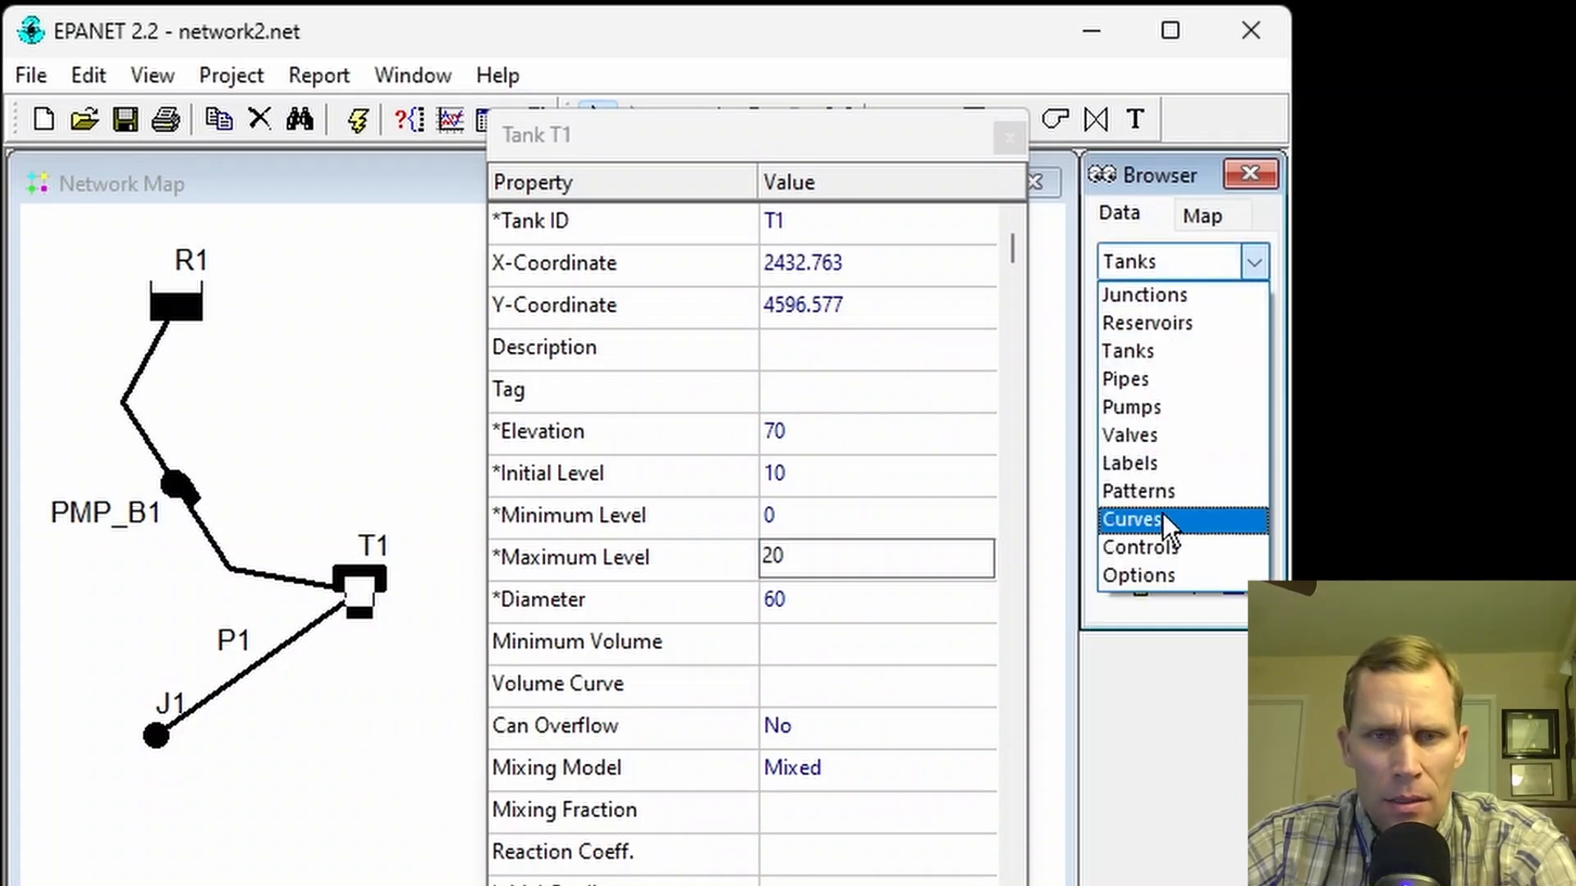
left_click(1162, 544)
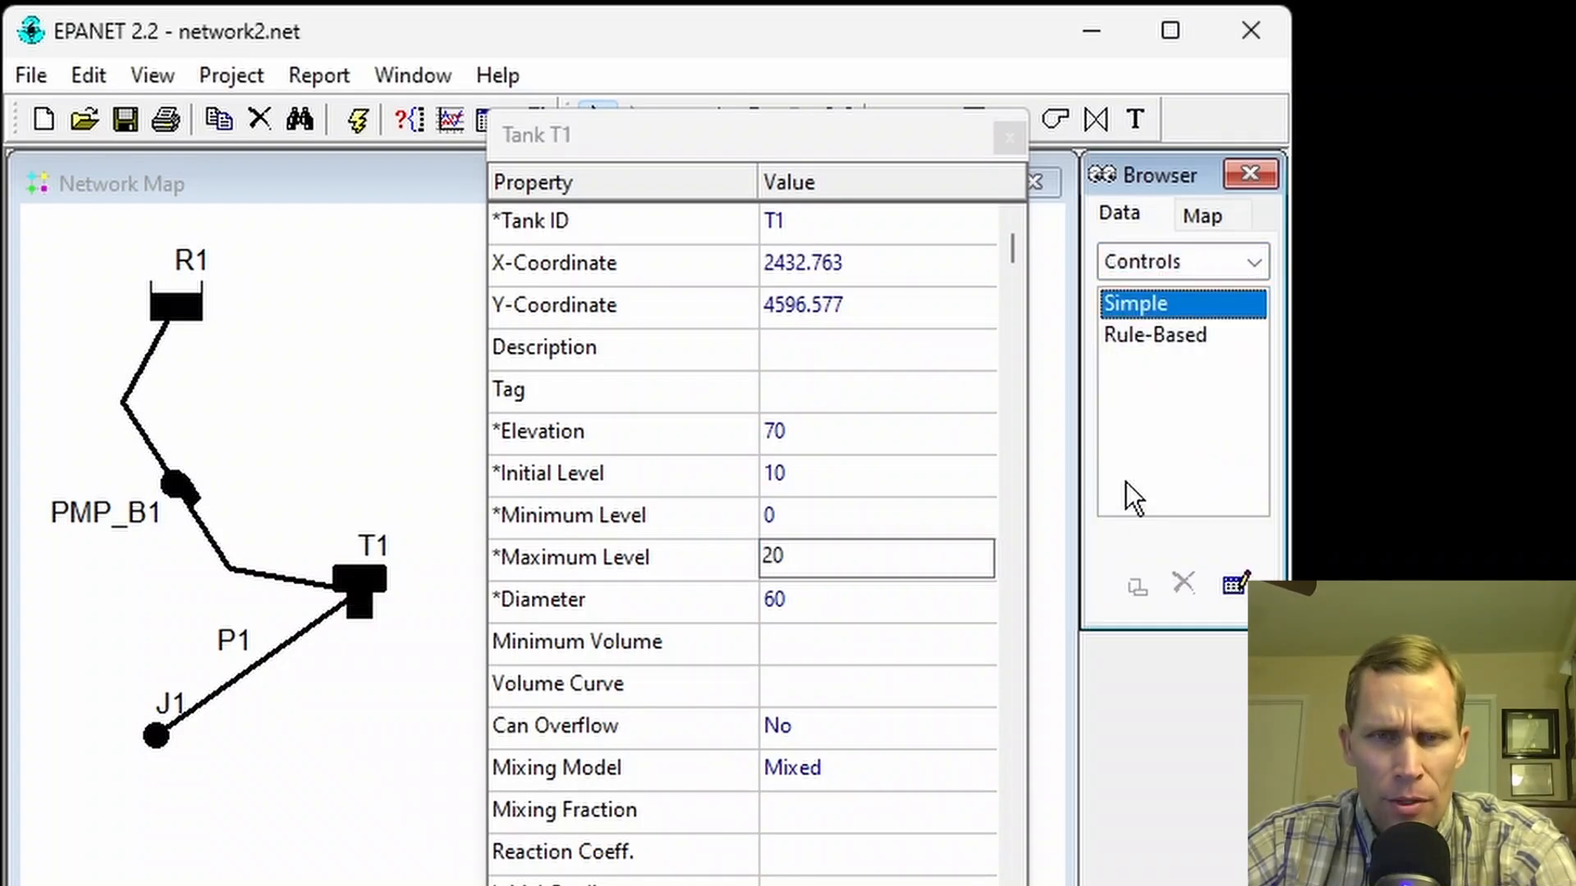
double_click(1131, 303)
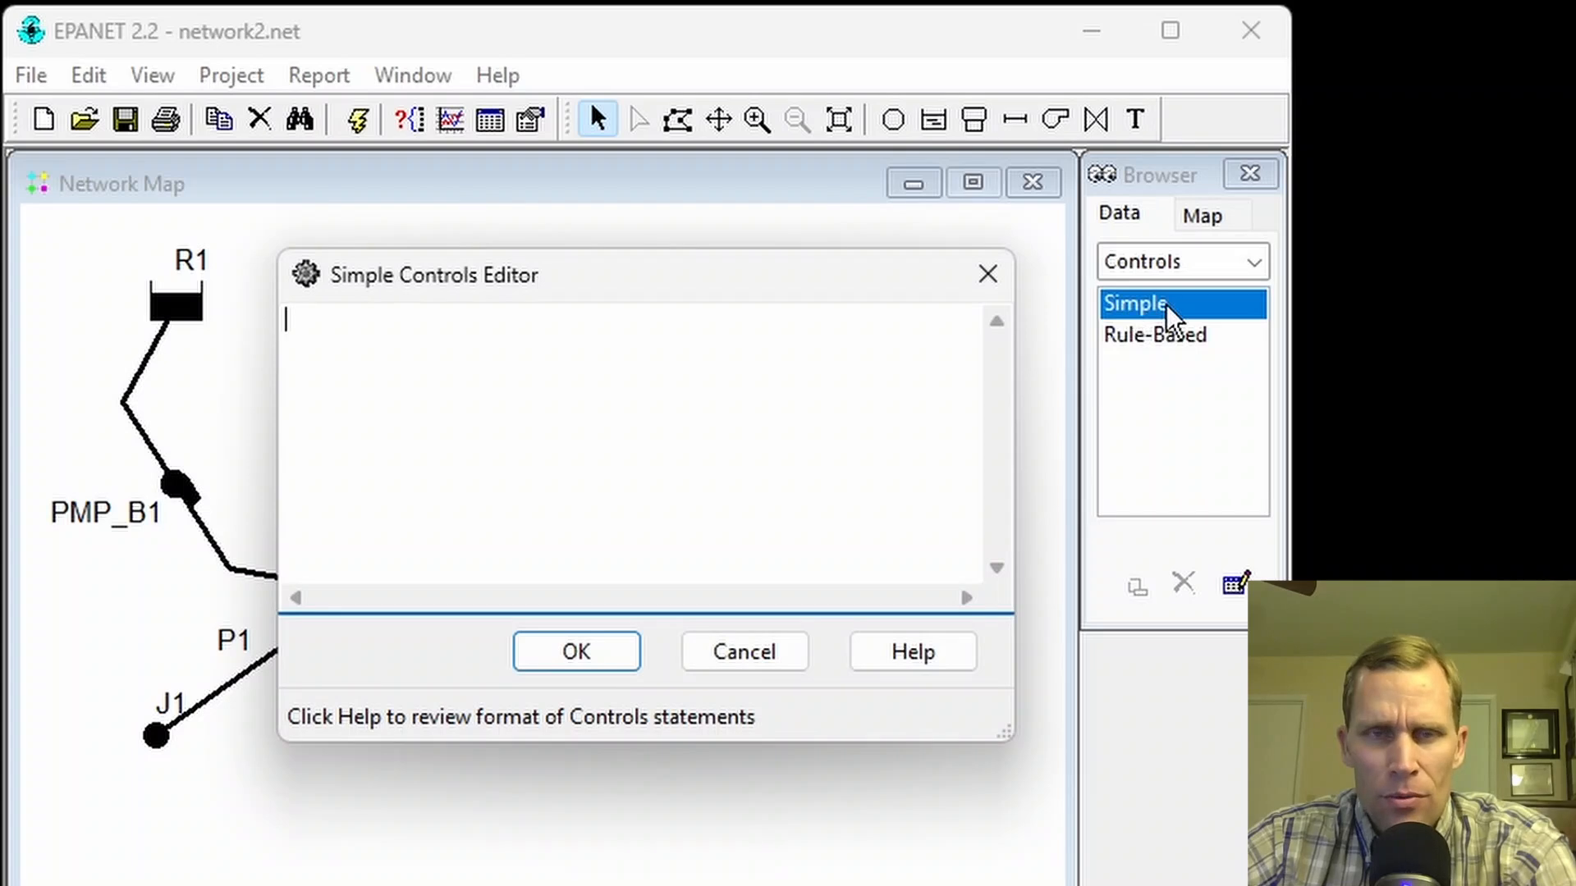
left_click_drag(724, 281, 867, 302)
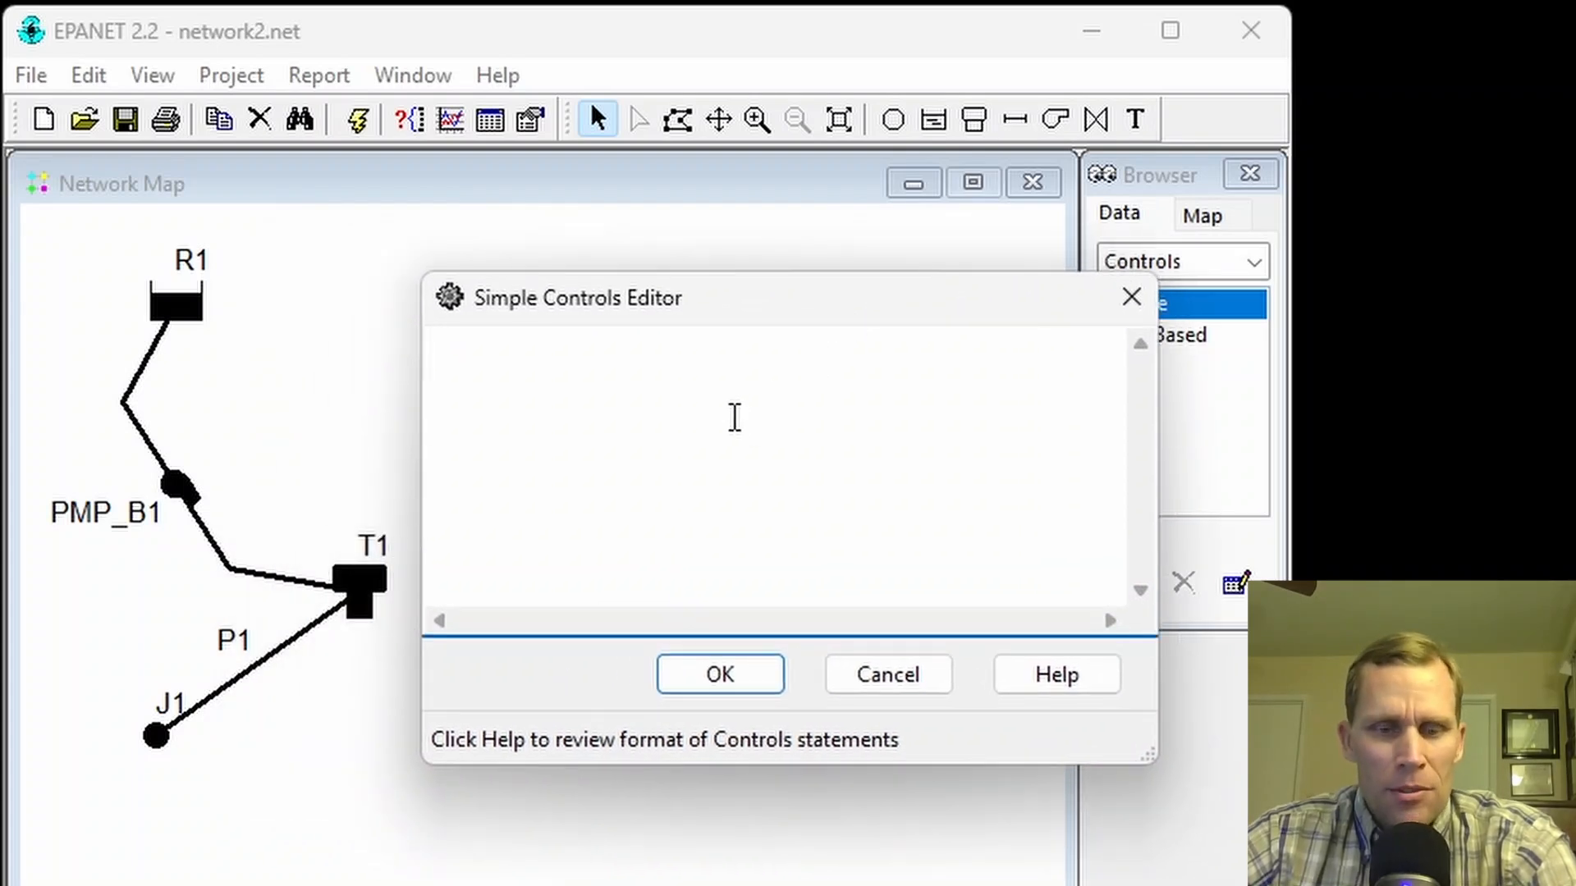
type("LINK PMP_B1 1 IF NODE T1 BELOW 5 LINK PMP_B1 0 IF NODE T1 ABOVE 15")
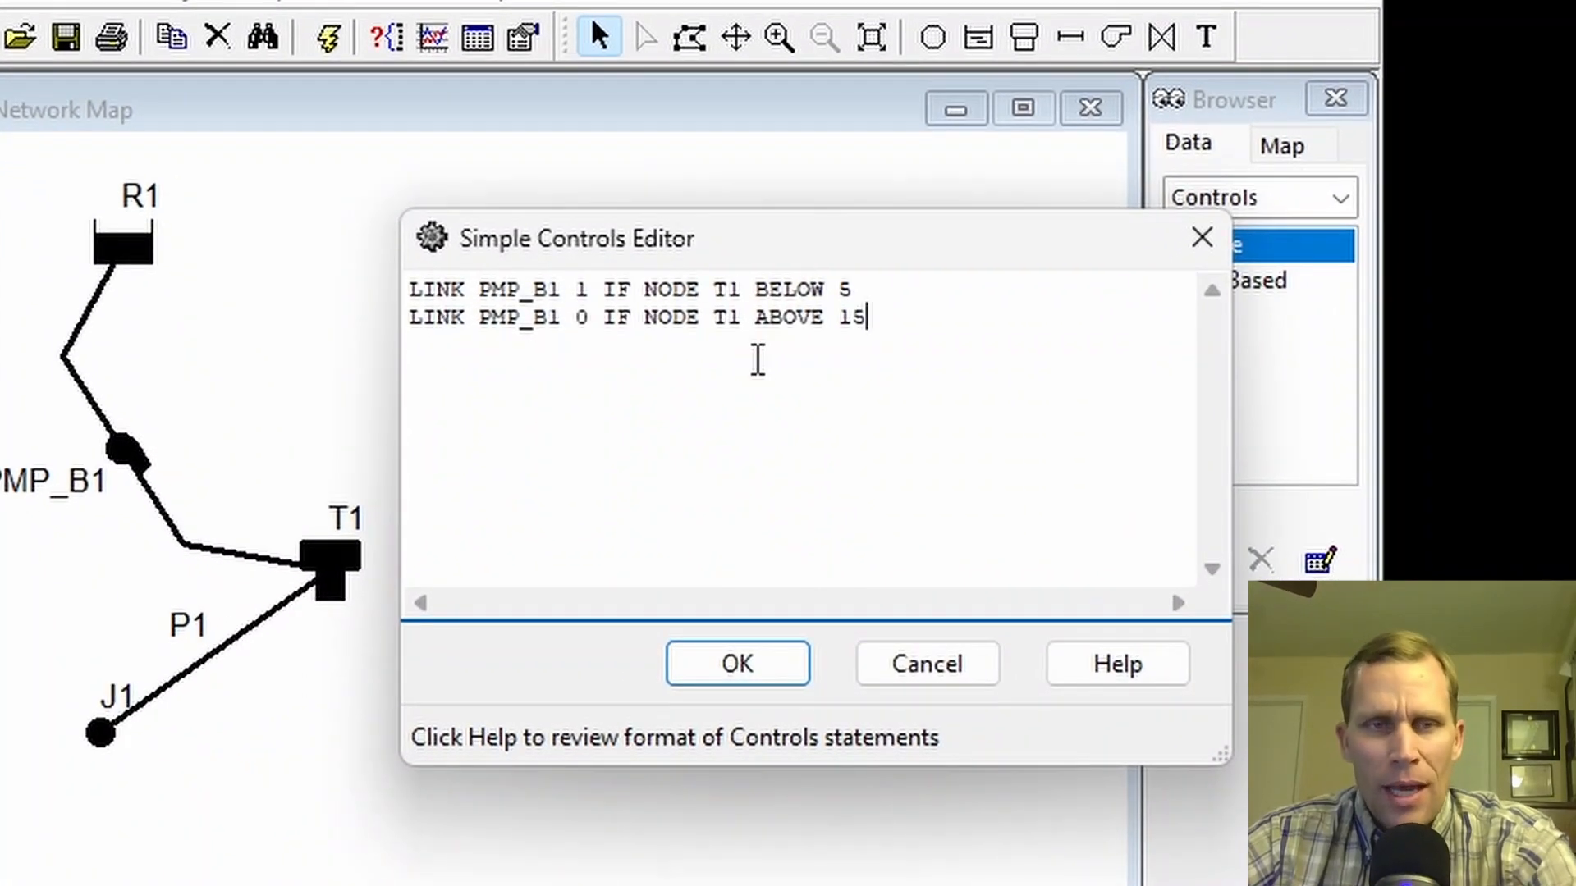
Step: Check the pump status, tank node and level limit in both simple control statements and accept them
left_click_drag(857, 290, 375, 249)
left_click(885, 294)
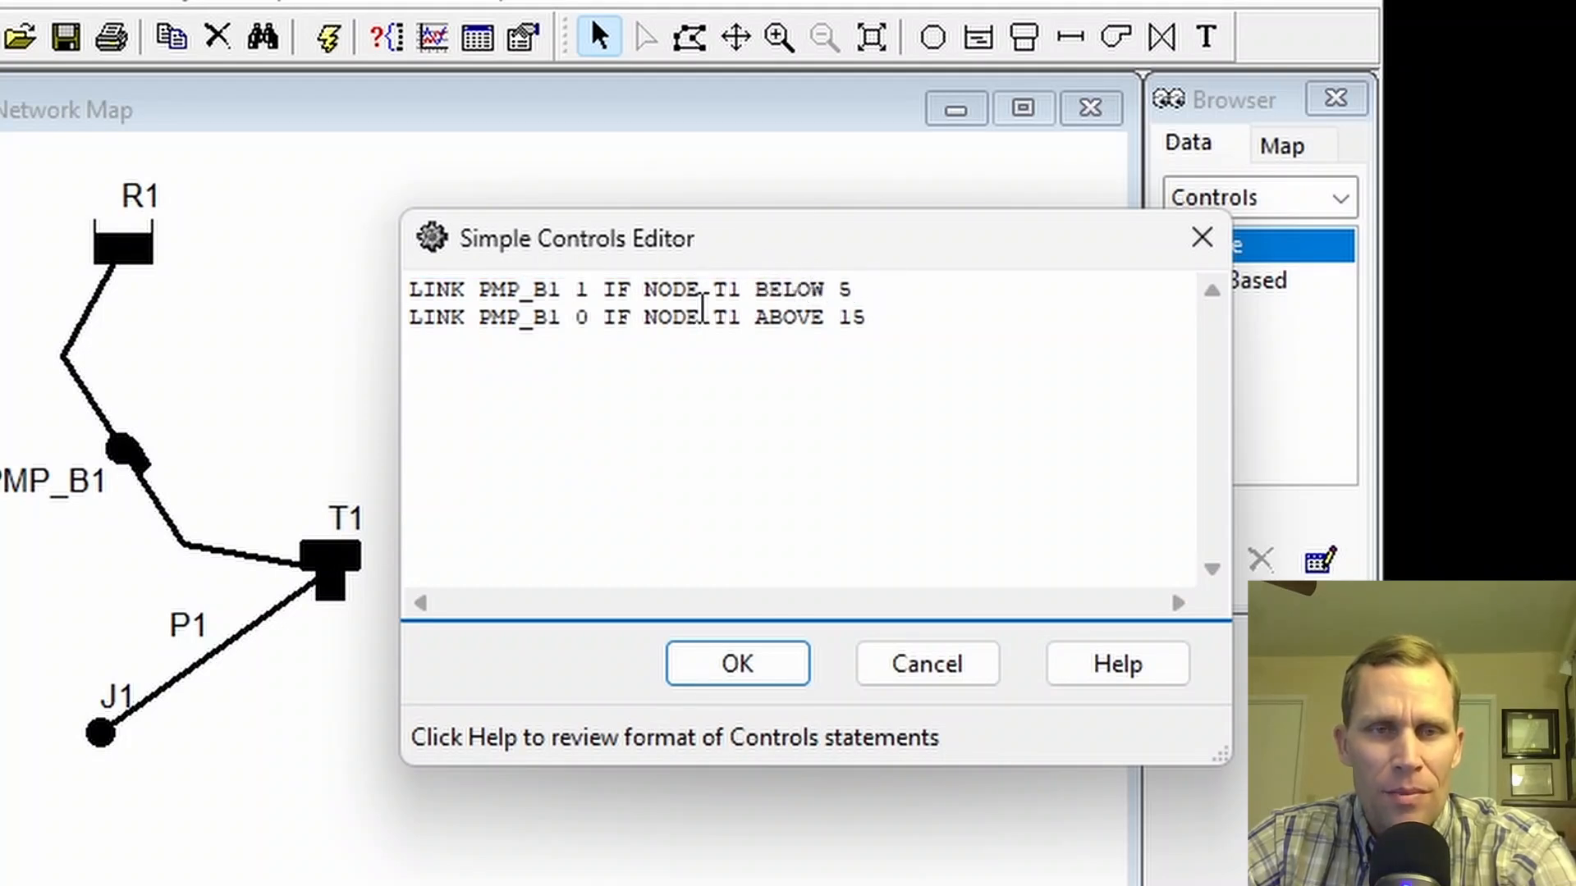
double_click(845, 290)
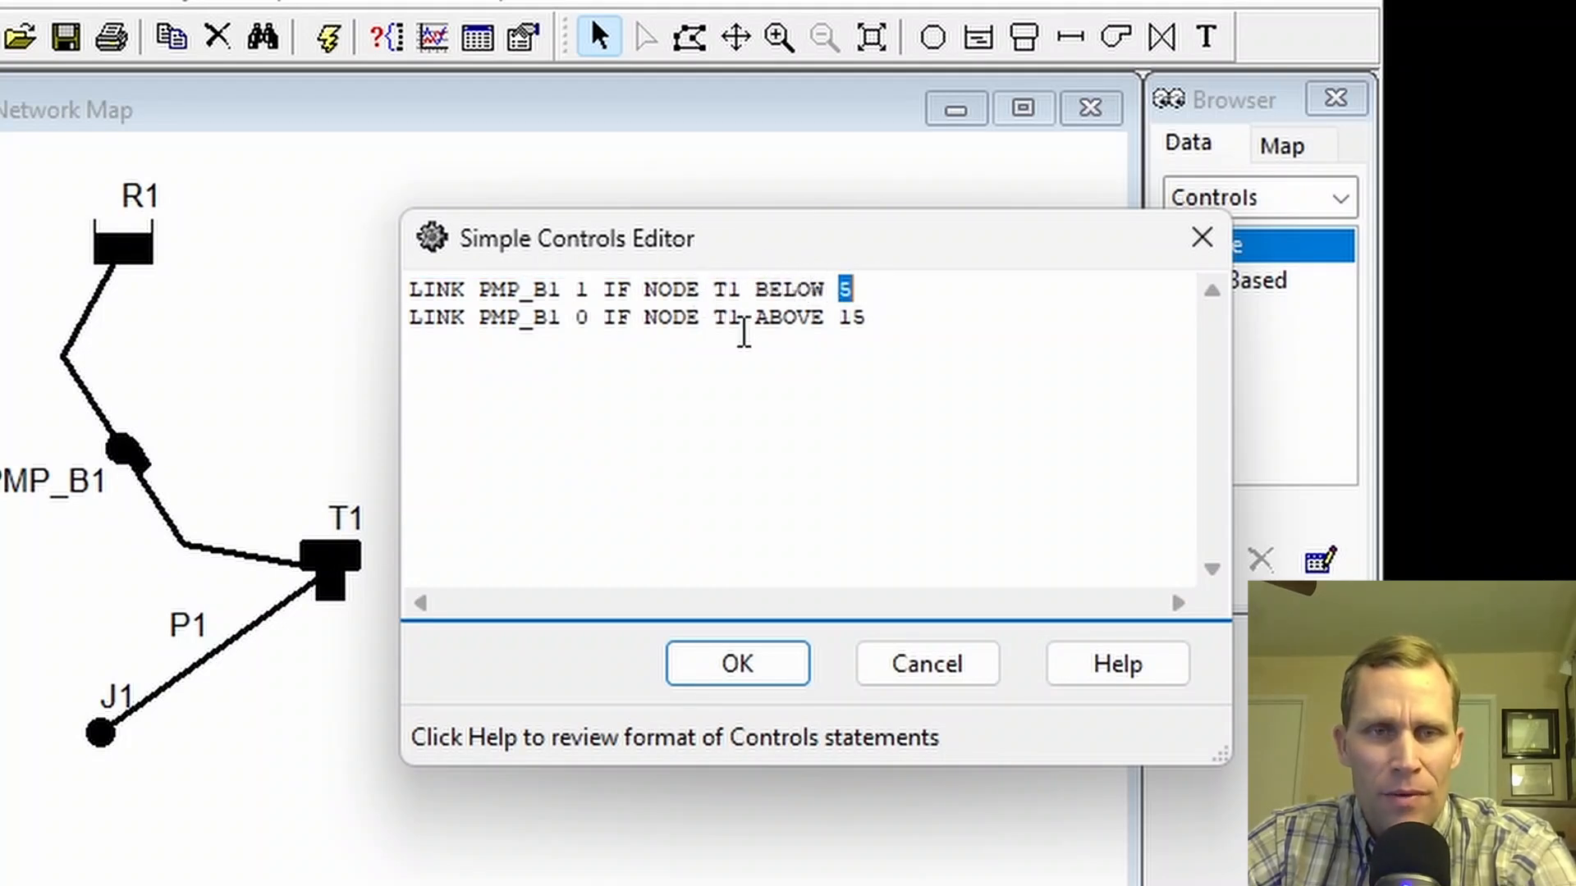
left_click_drag(476, 317, 584, 320)
left_click(583, 319)
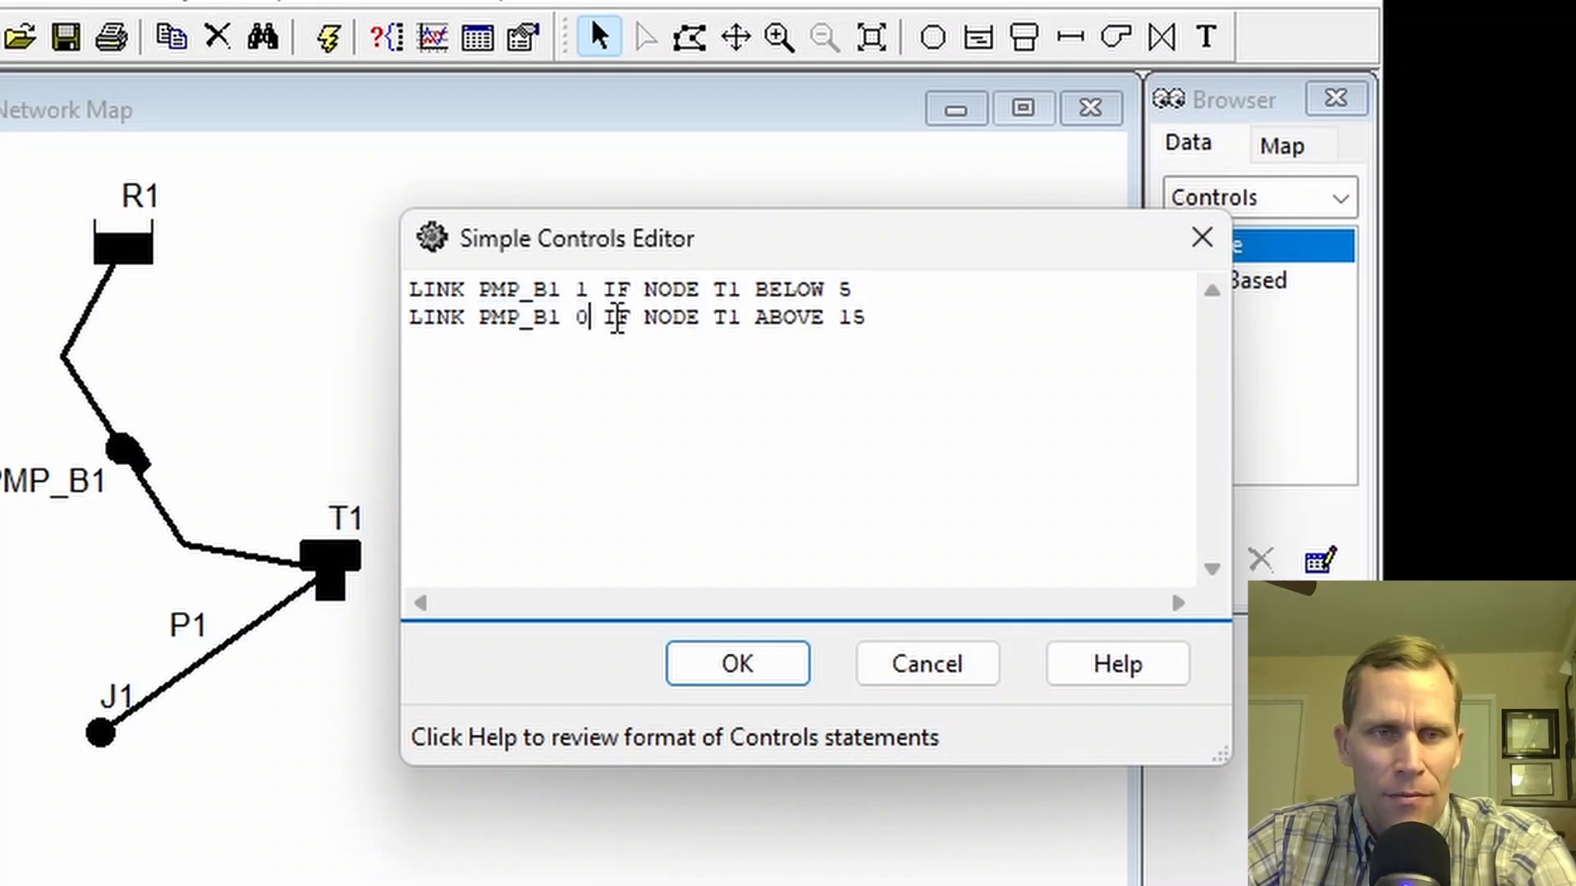
double_click(716, 319)
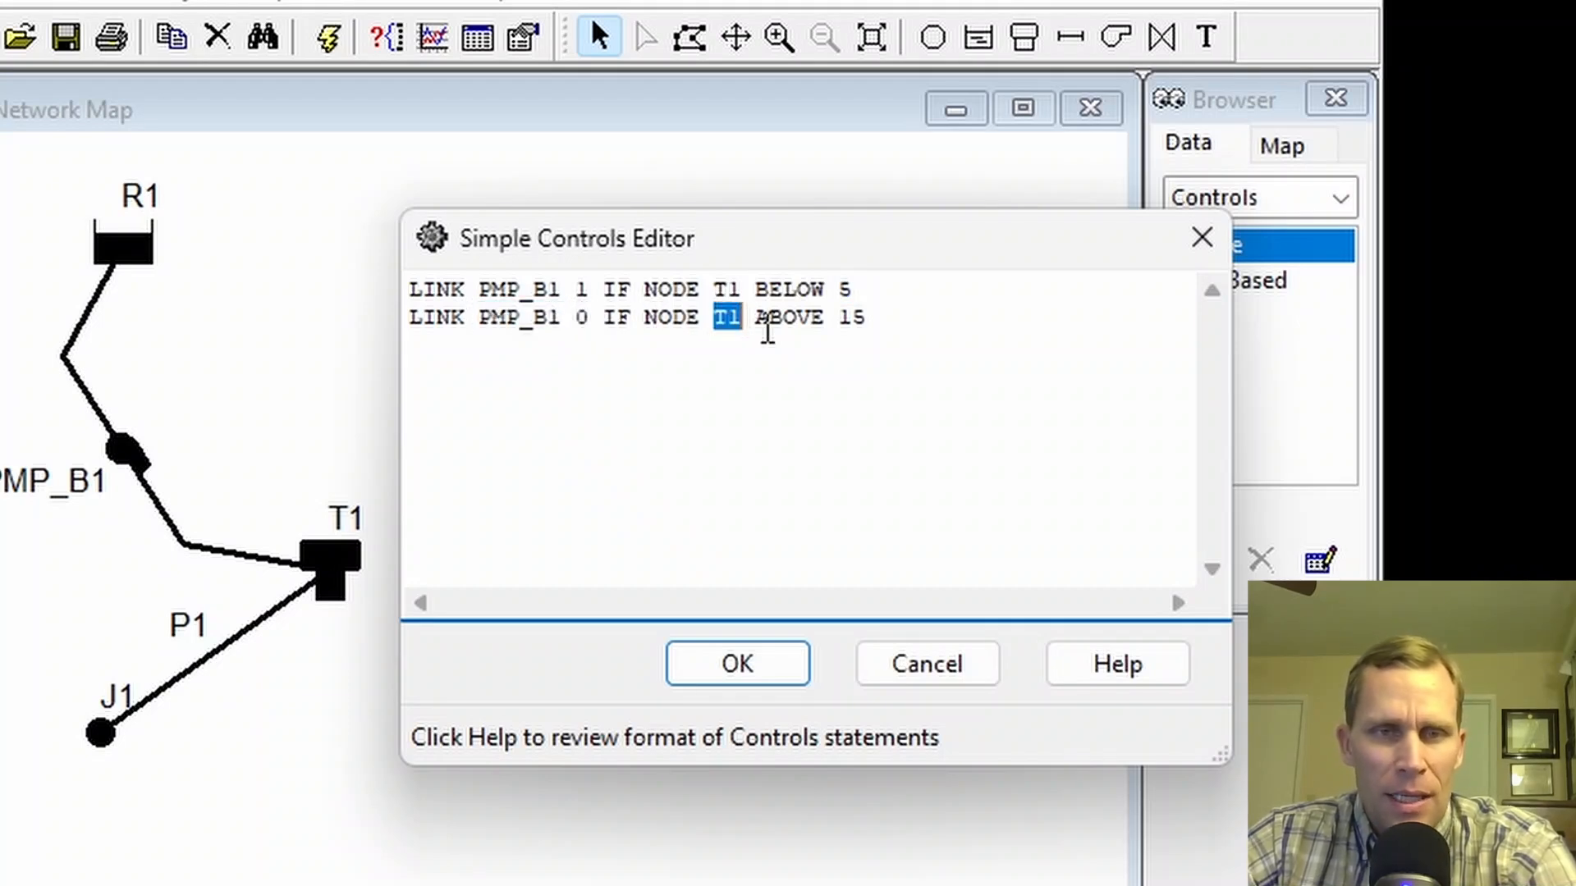
left_click_drag(869, 321, 836, 320)
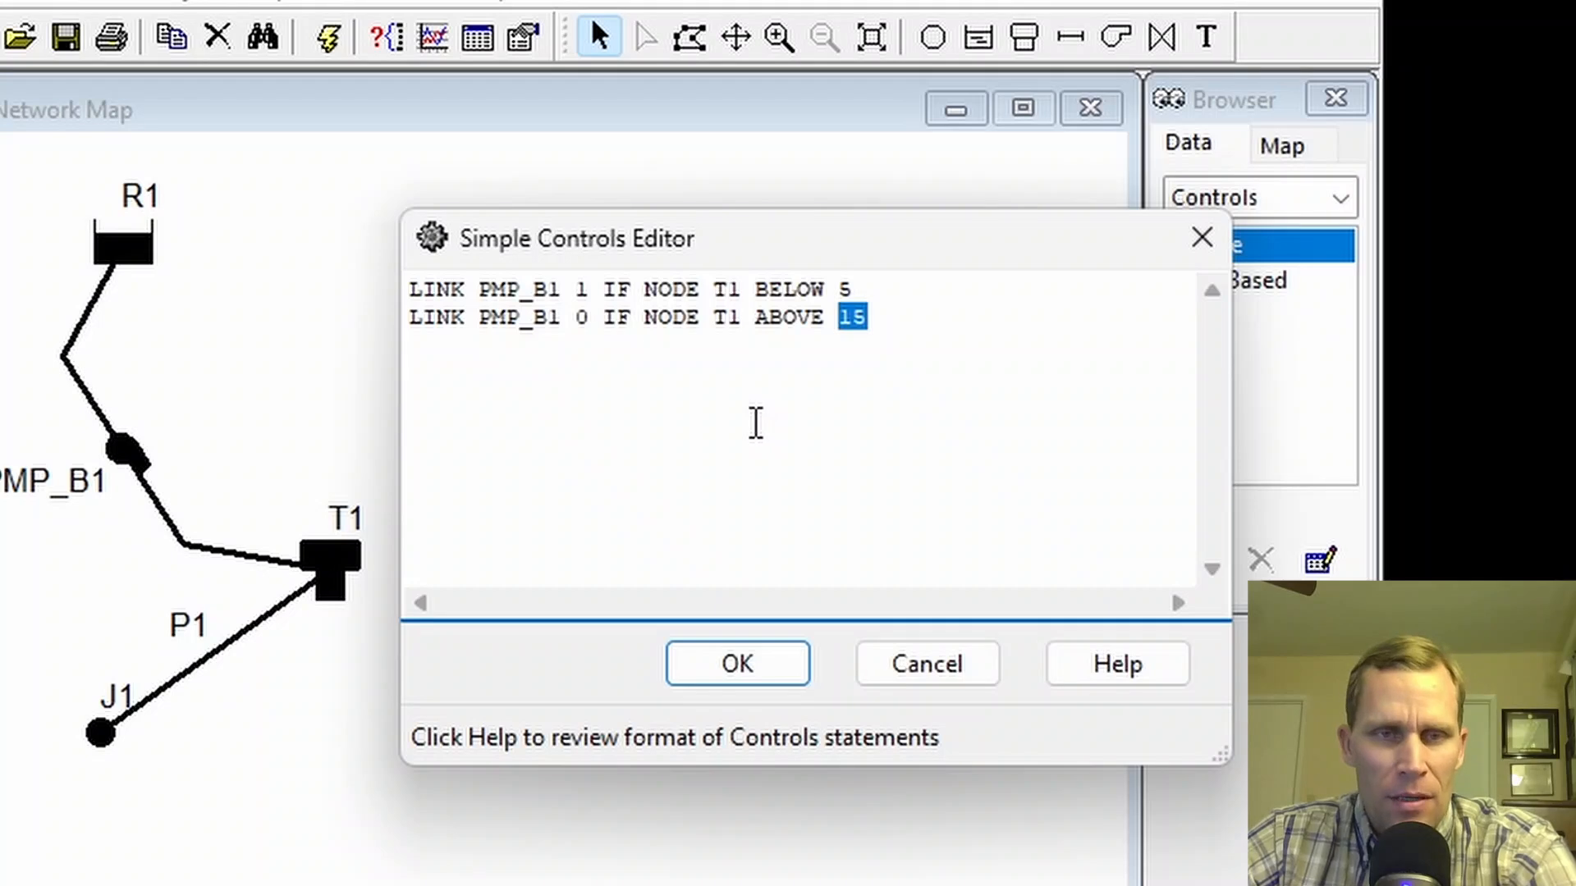
left_click(733, 669)
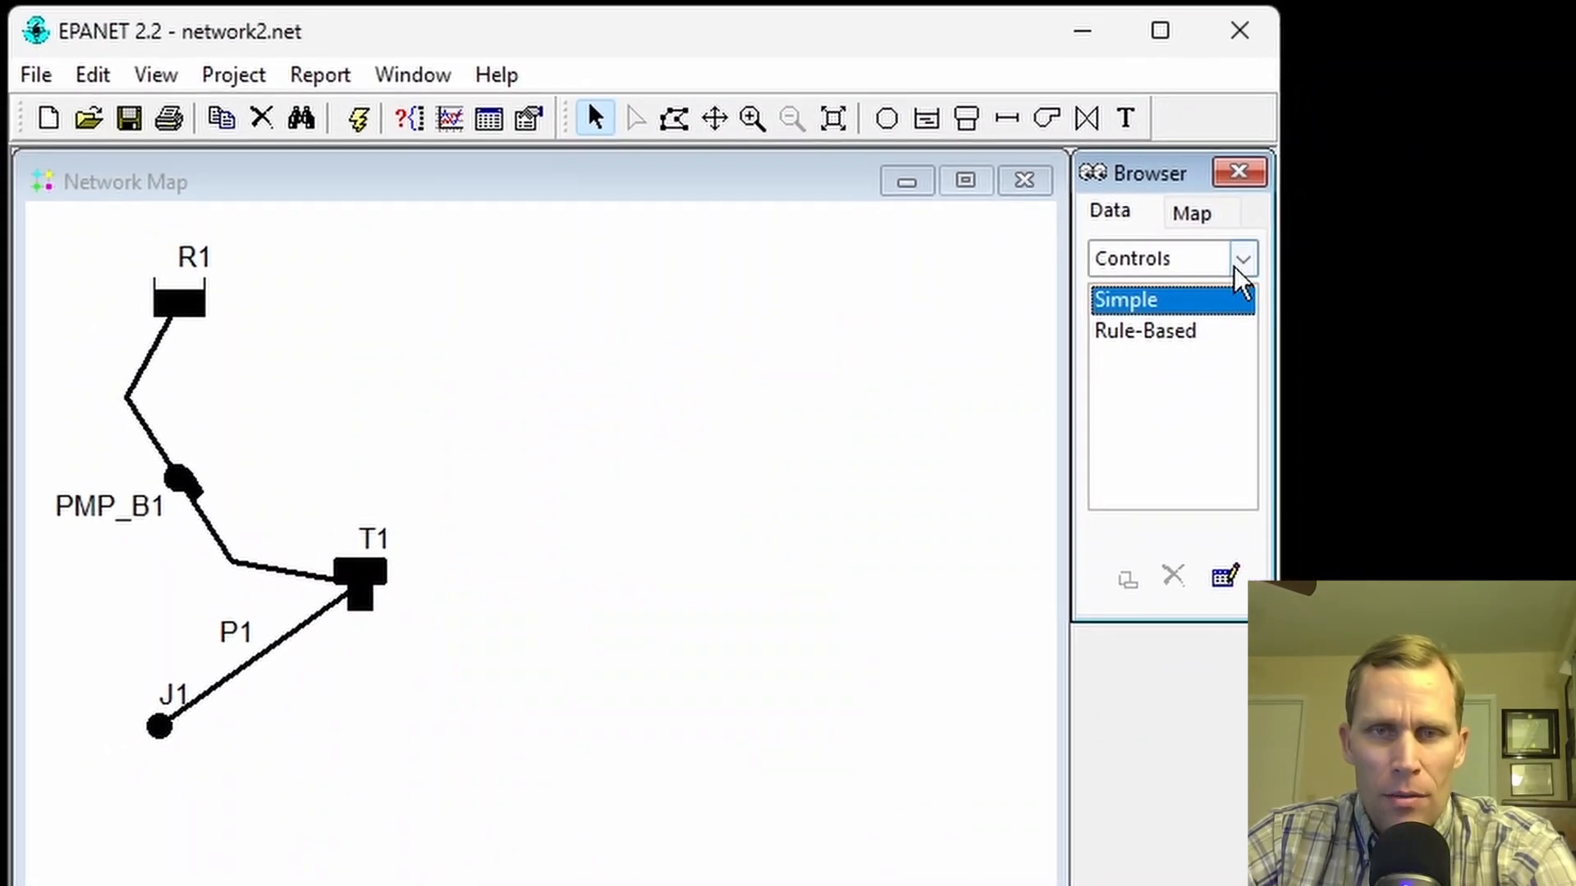
Step: In the times options, set the total duration to 240 and the hydraulic time step to 0:05
left_click(1272, 241)
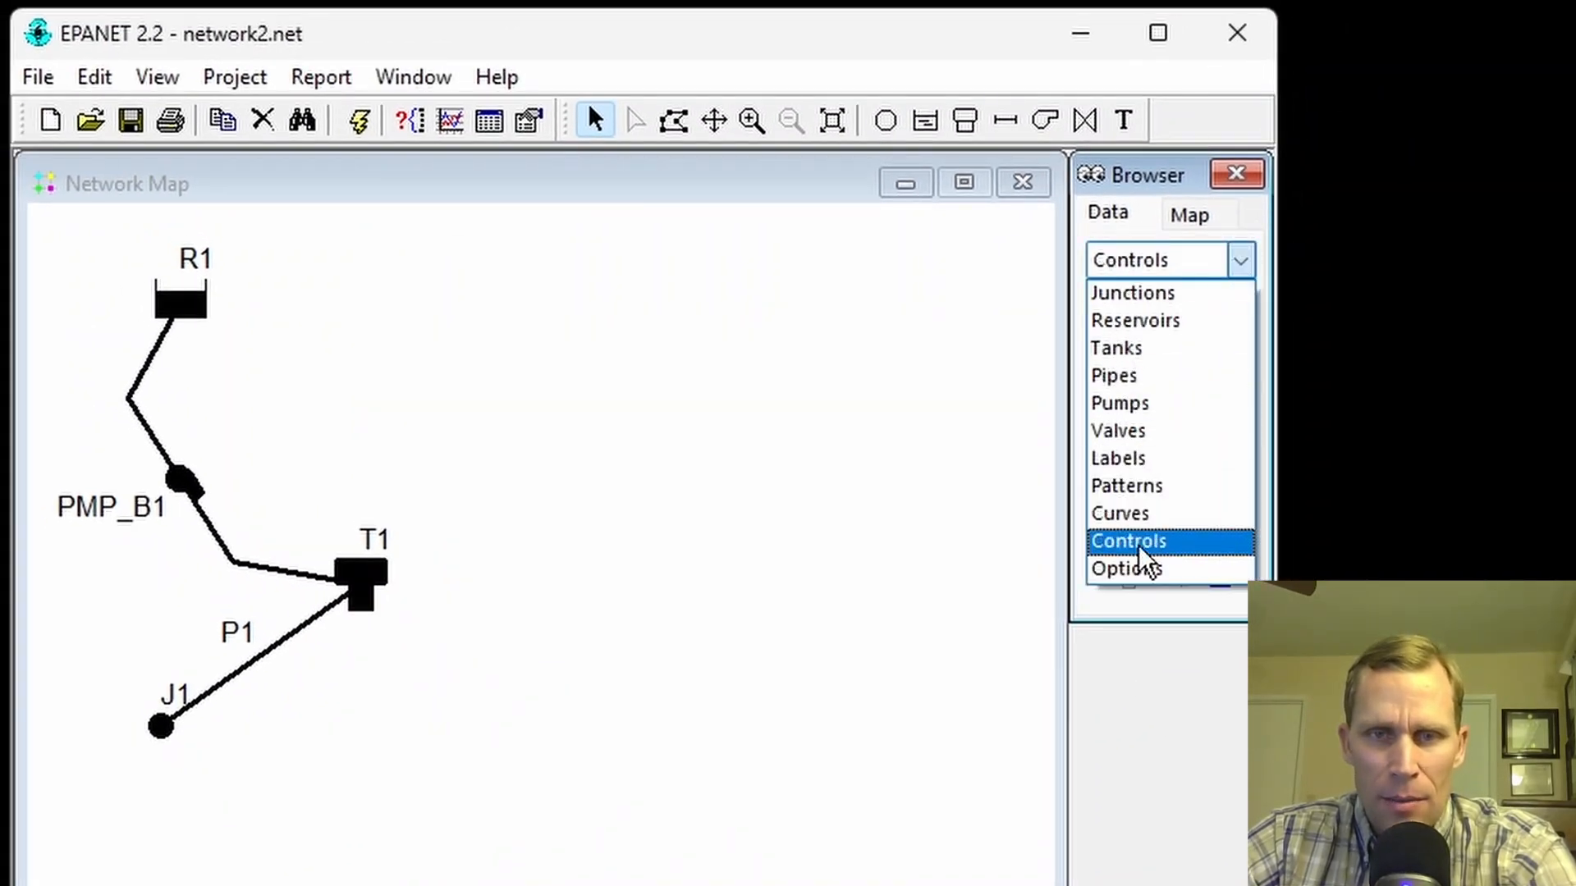
left_click(1141, 568)
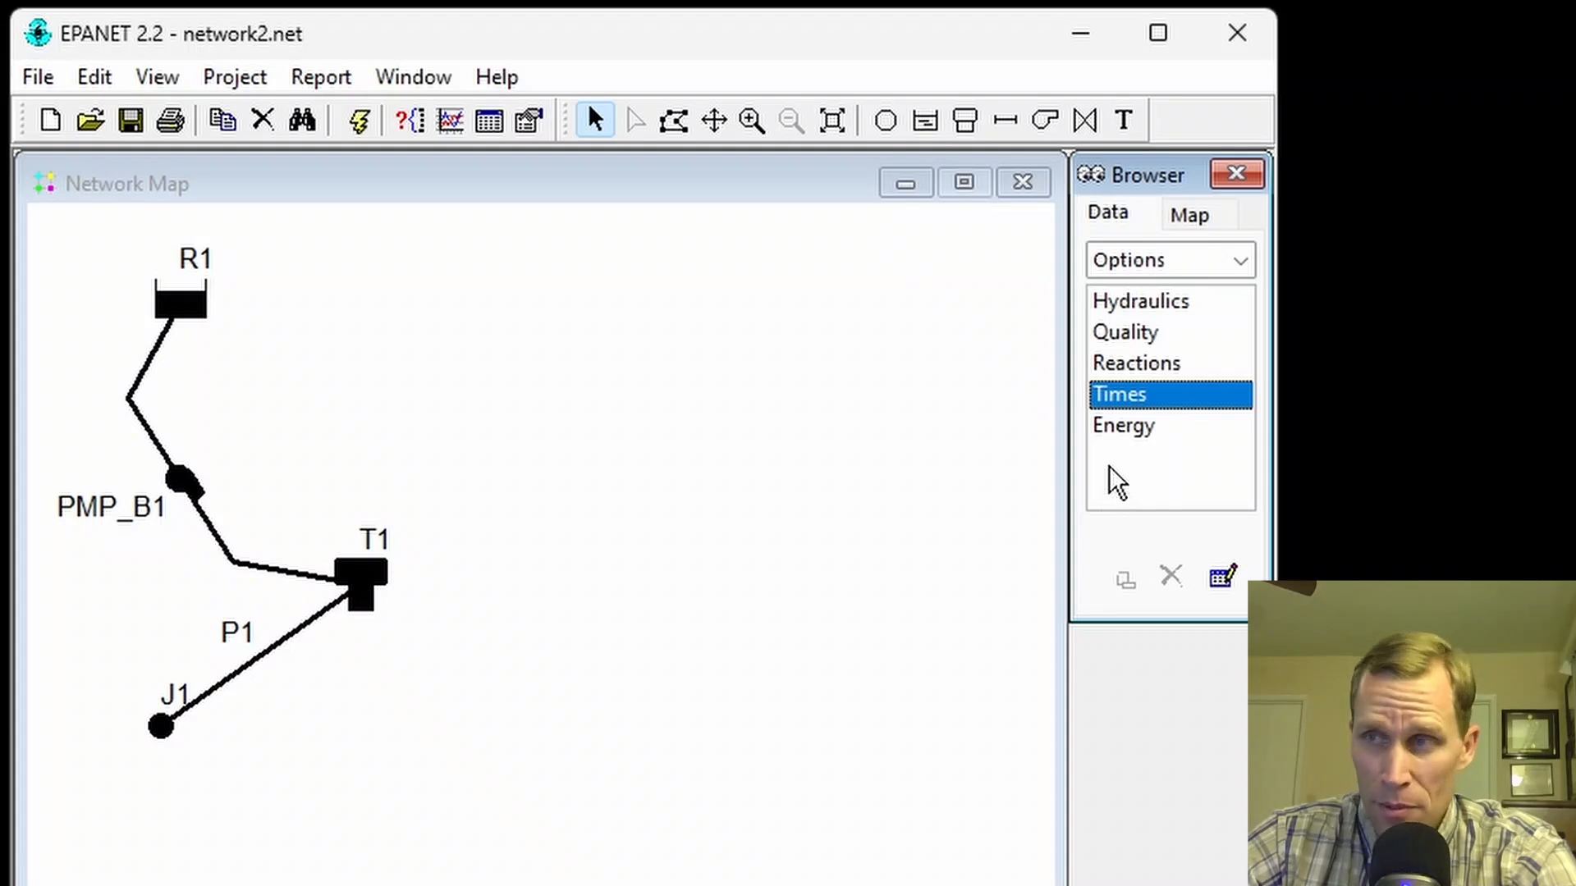
double_click(1098, 404)
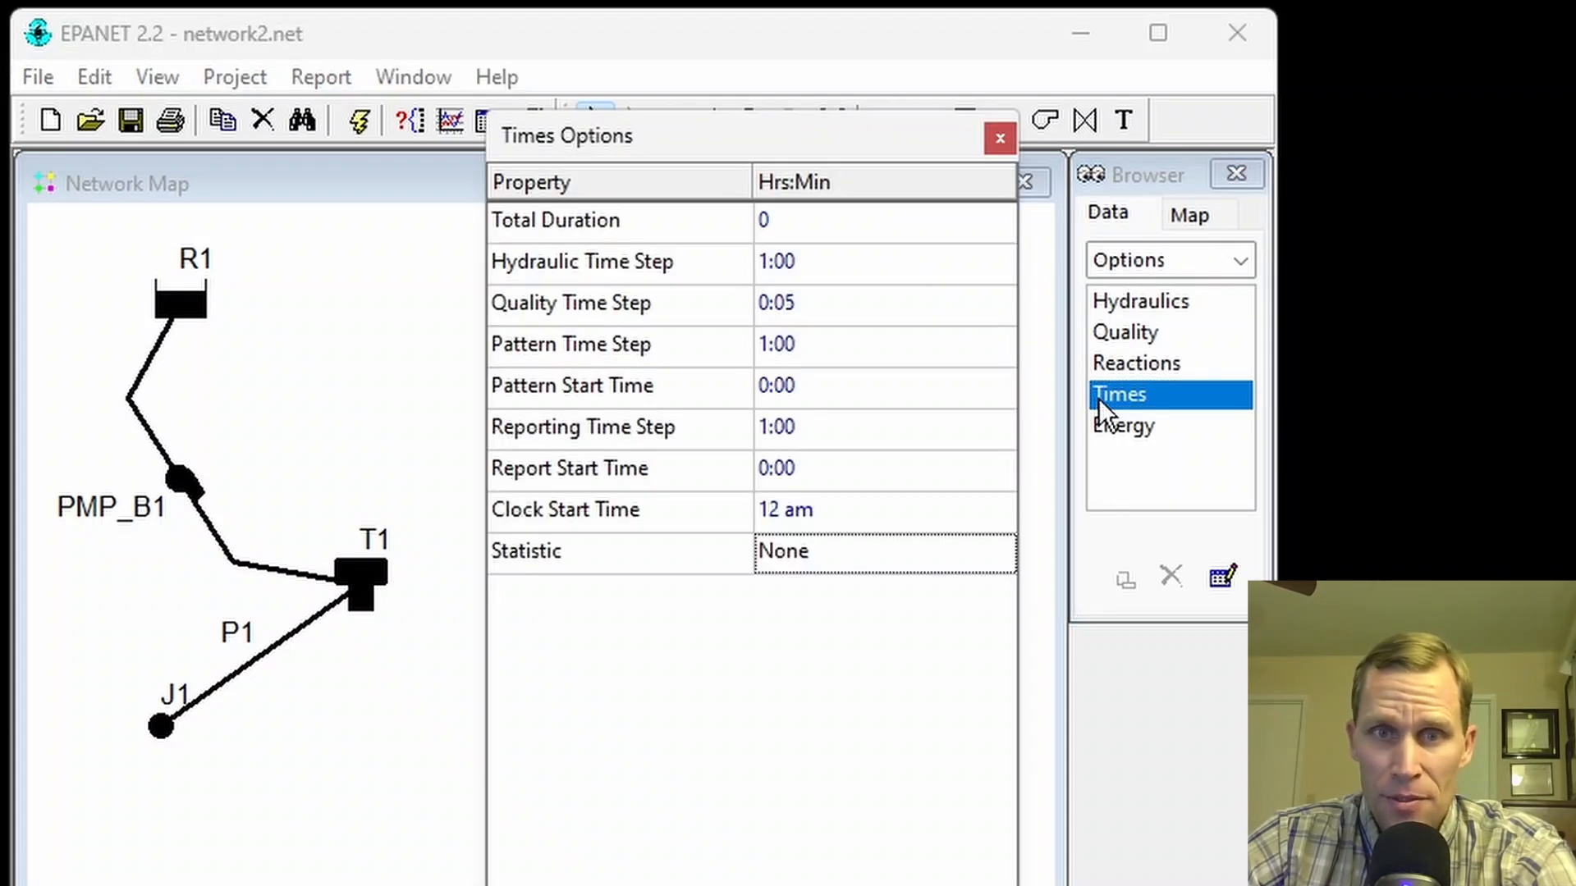
left_click(809, 223)
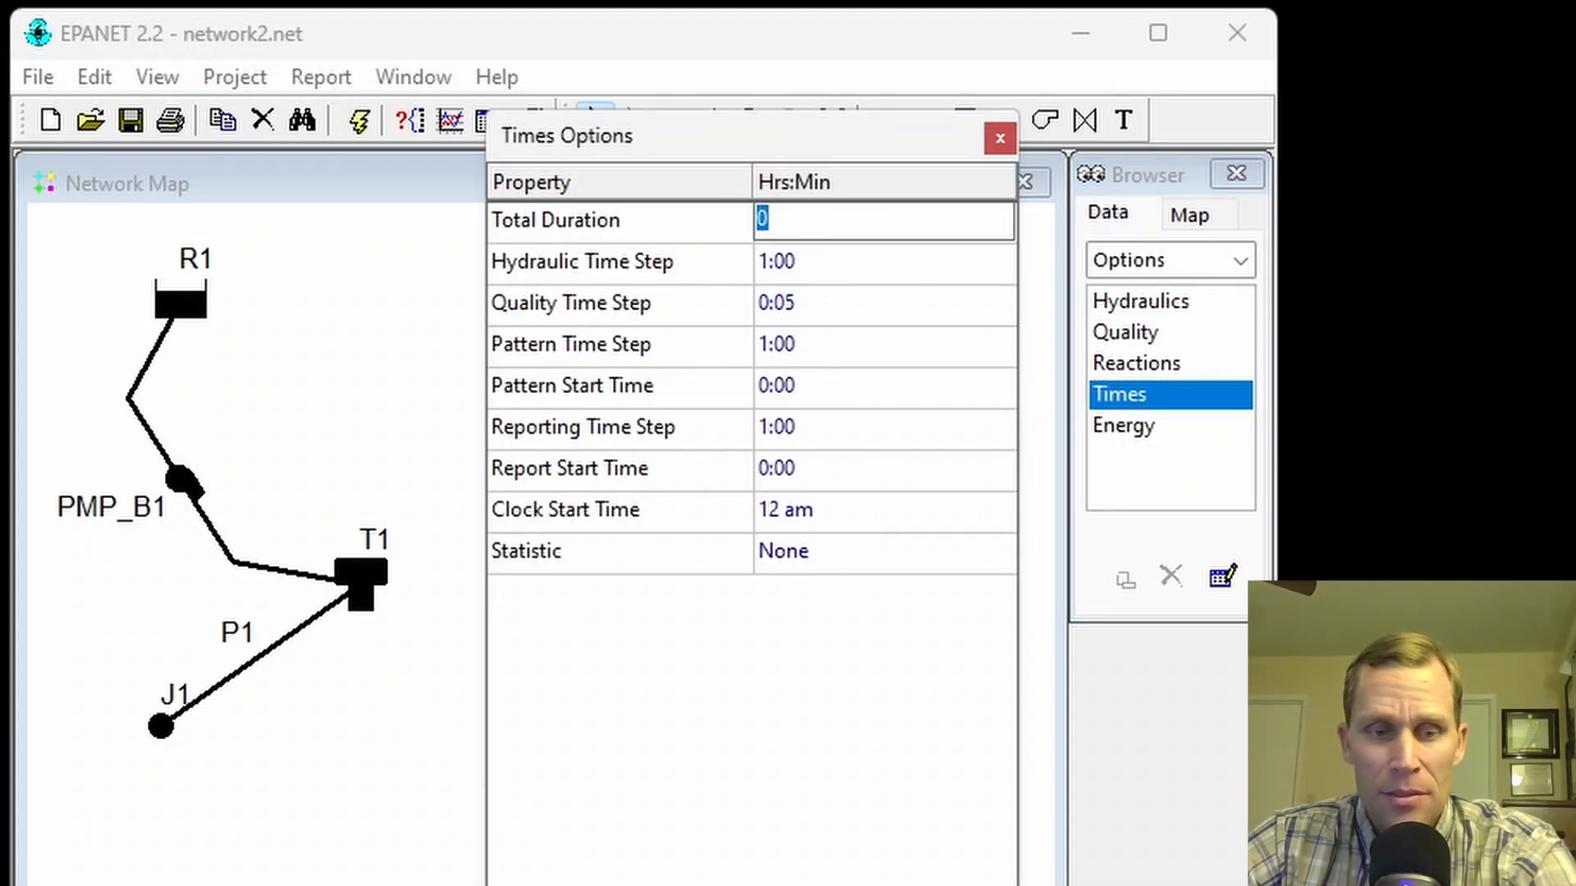
type("240")
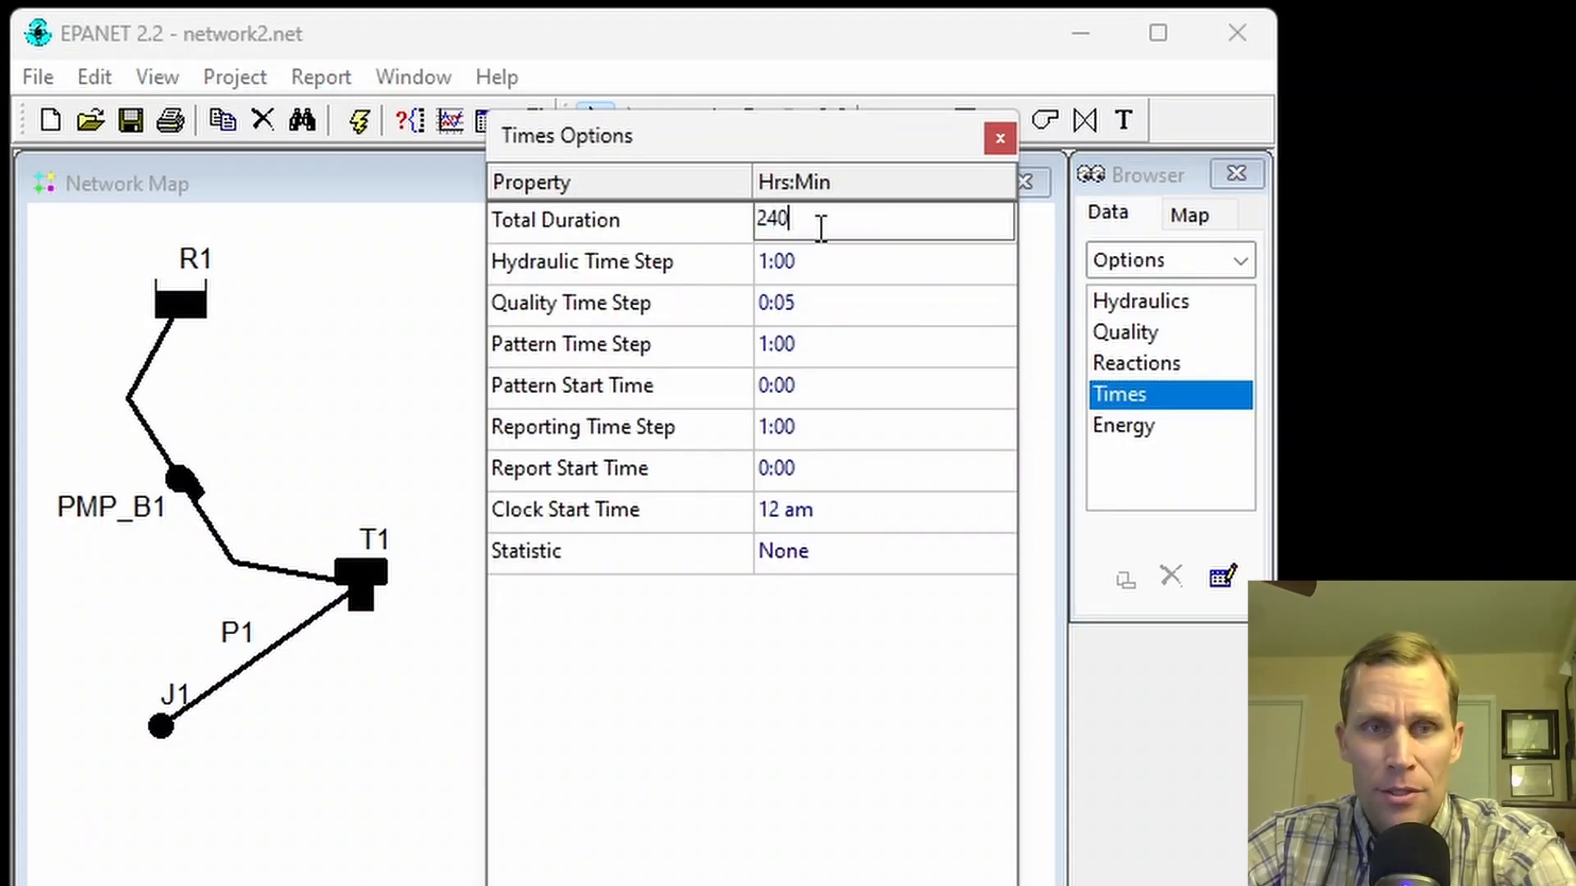
left_click(836, 266)
type("0:05")
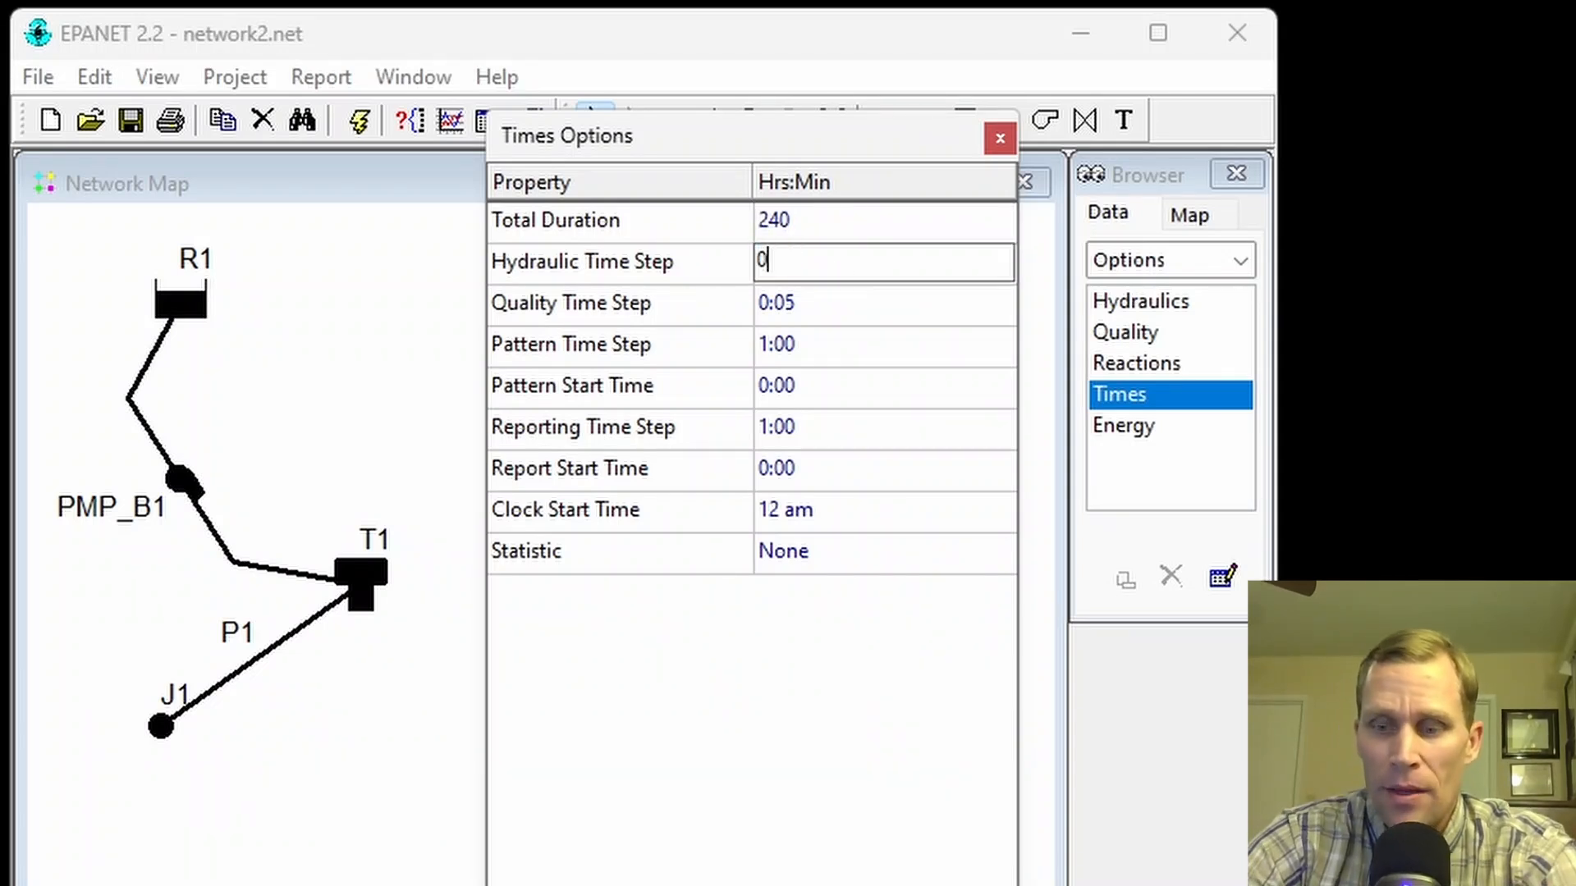
key("Down")
key("Down")
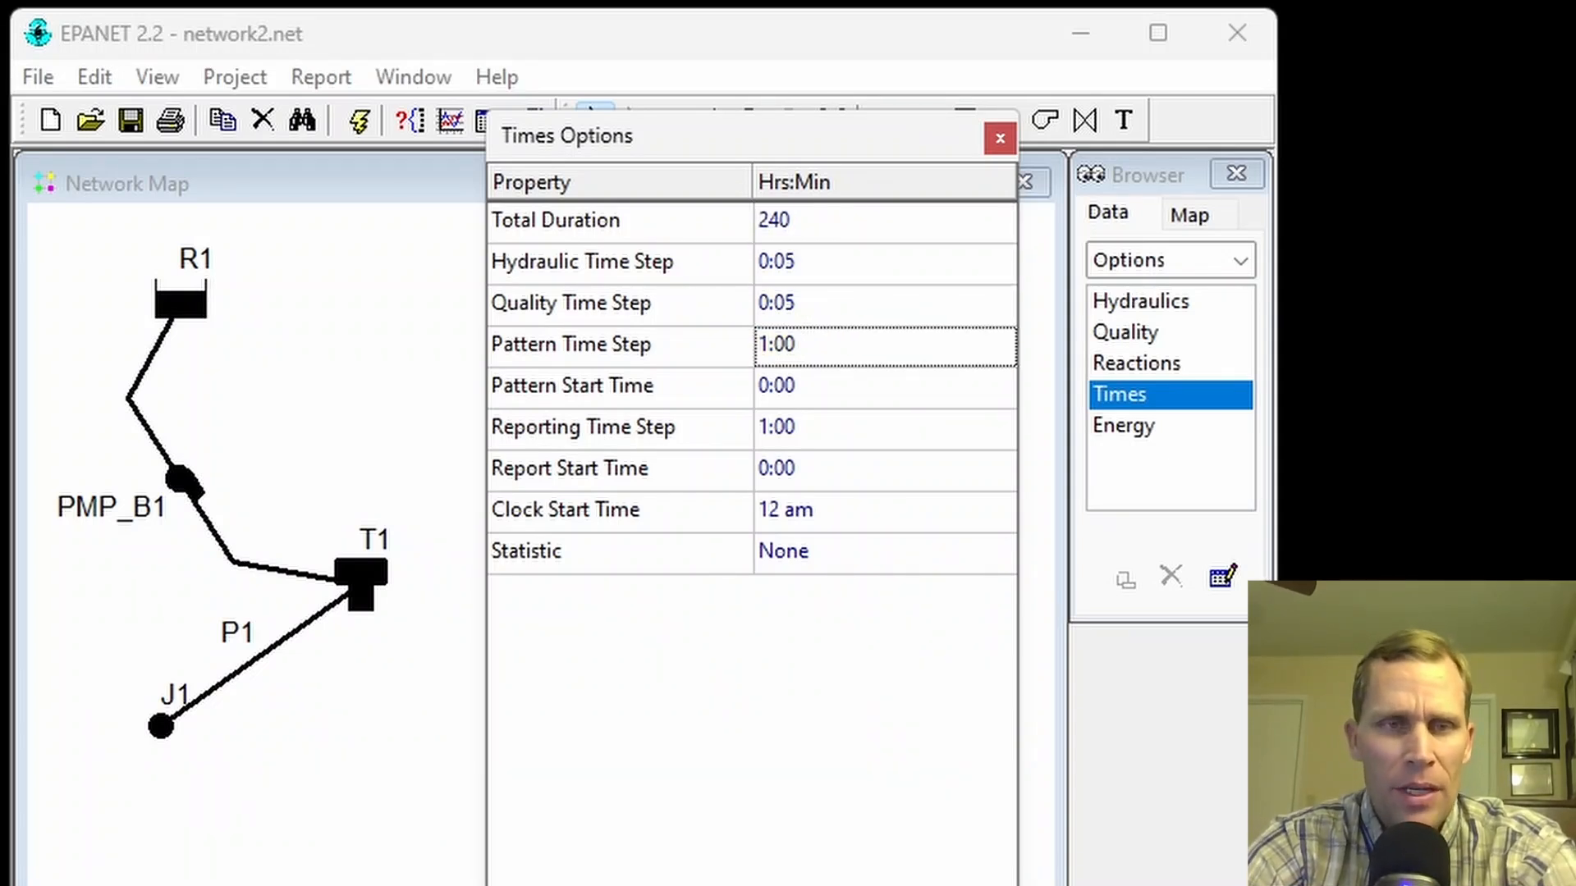
Step: Set the reporting time step to 0:05
key("Down")
key("Down")
key("Down")
key("Up")
type("0:05")
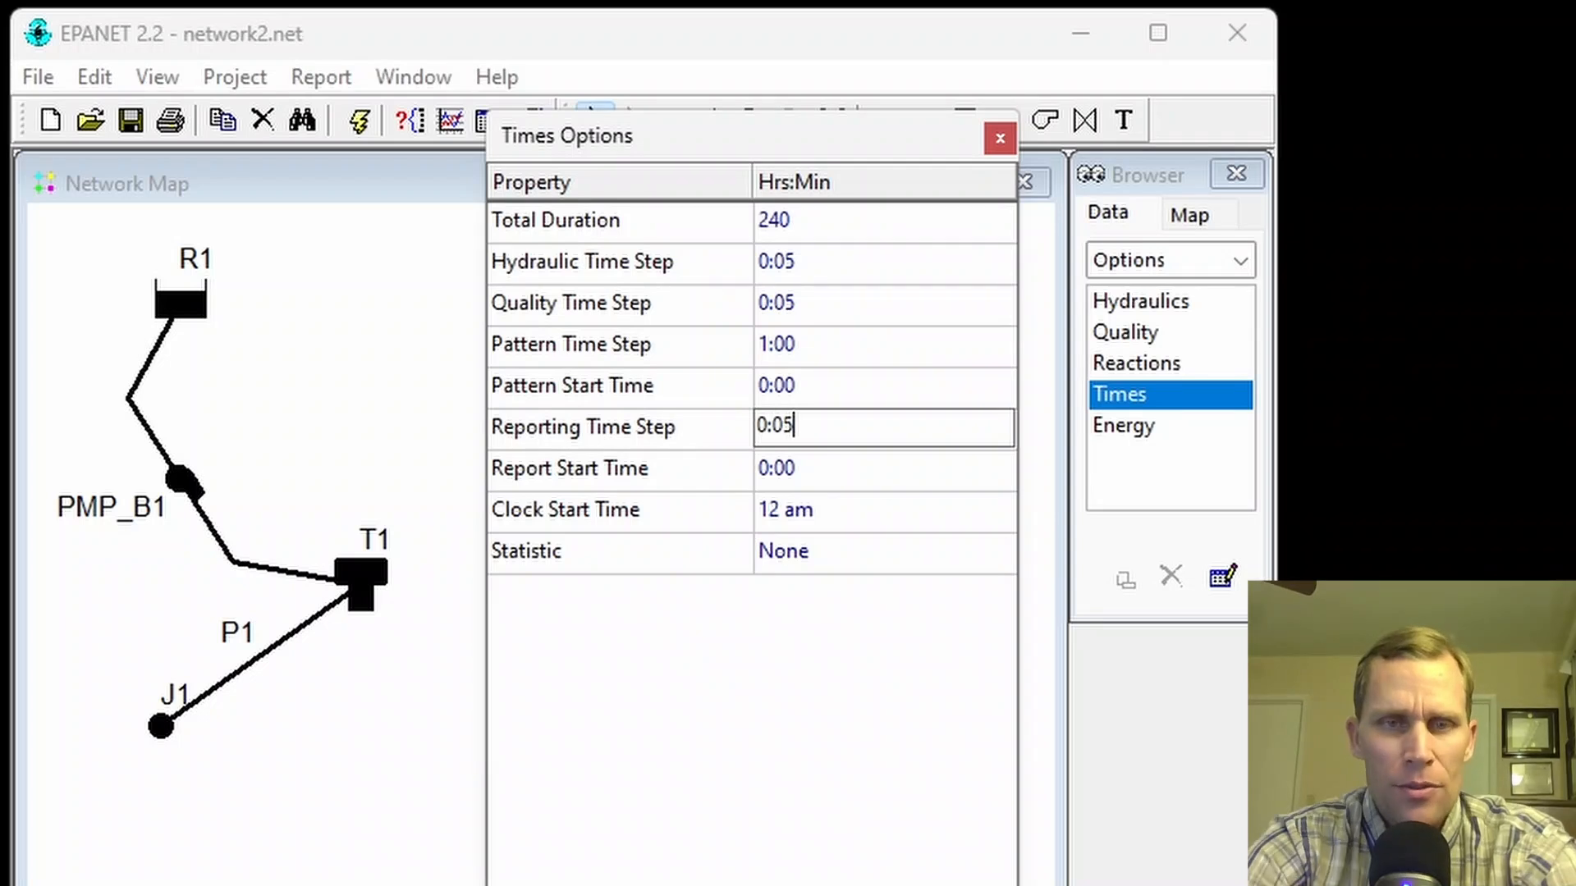
key("Down")
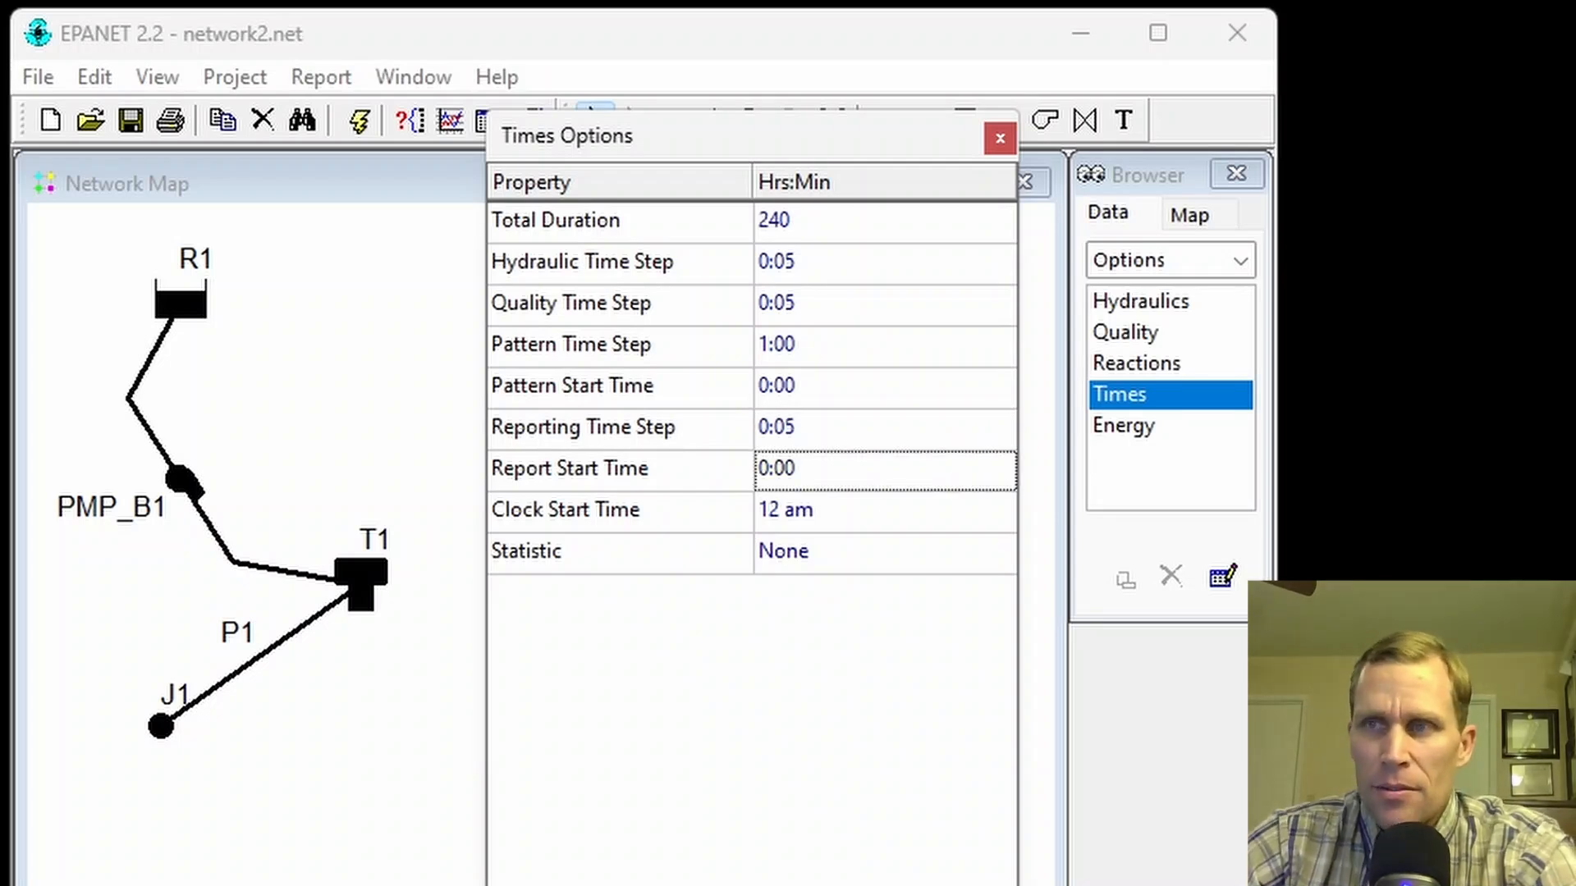
Step: Set the energy price per kWh to 0.15 in the energy options
left_click(1123, 430)
left_click(846, 228)
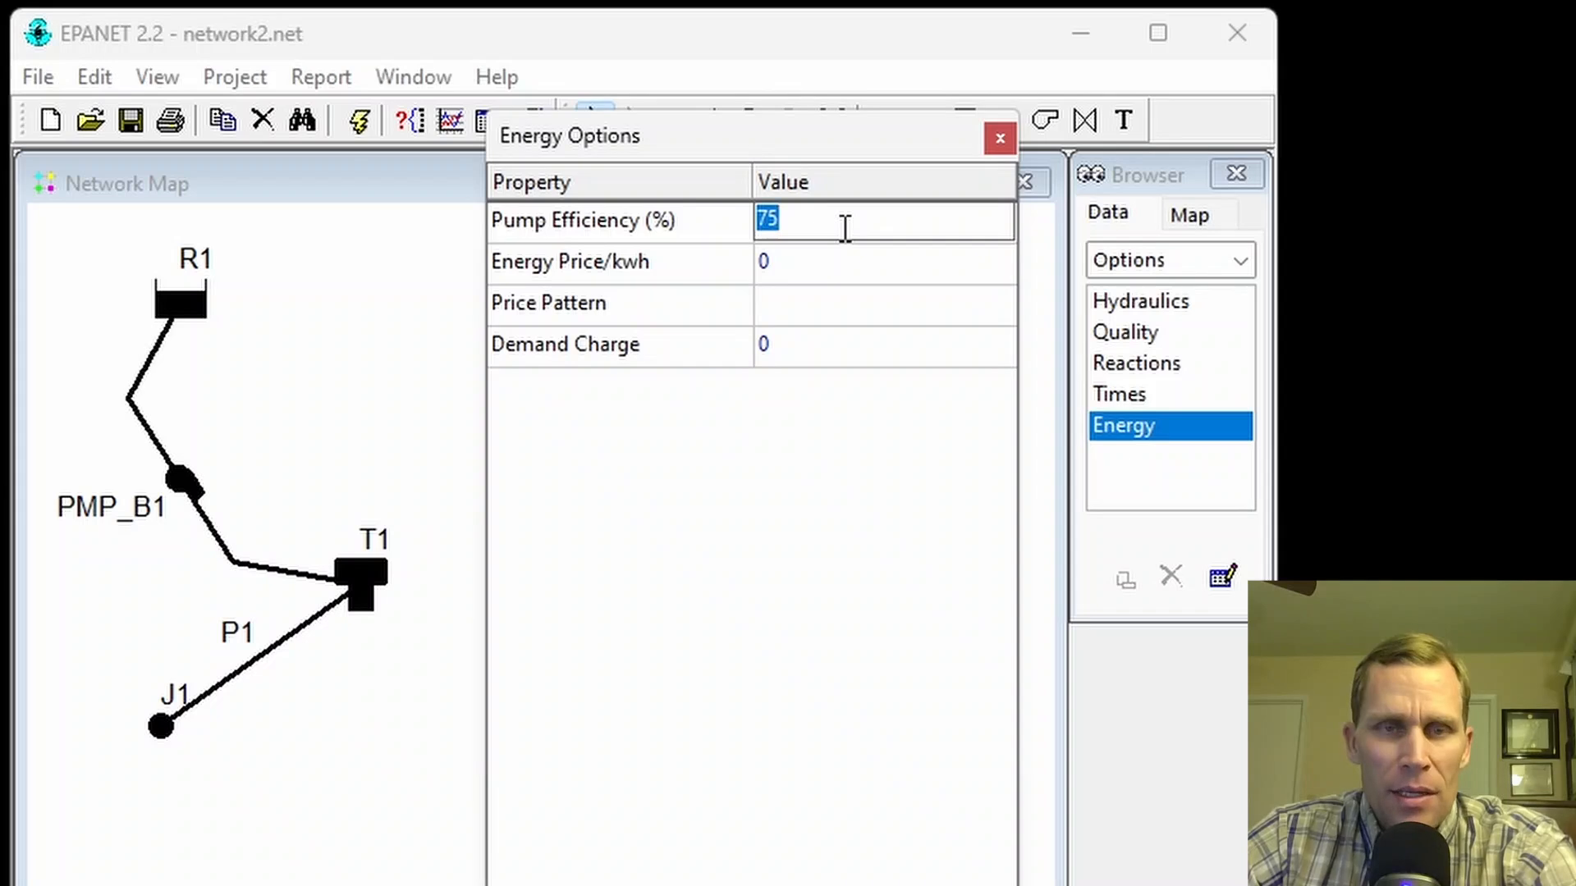
left_click(846, 228)
left_click(699, 215)
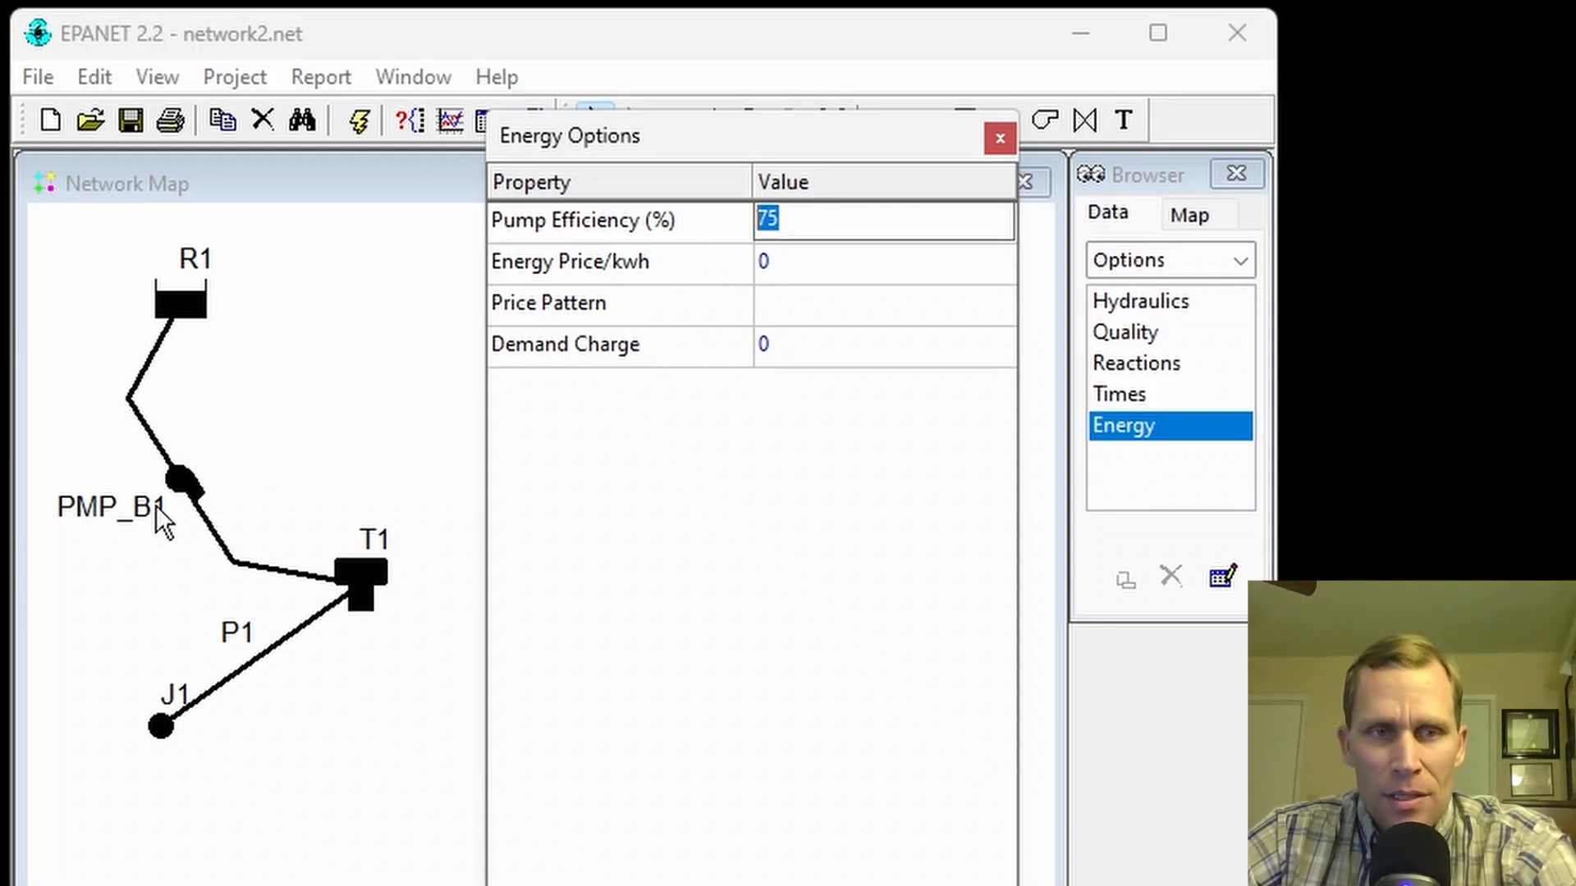
left_click(821, 263)
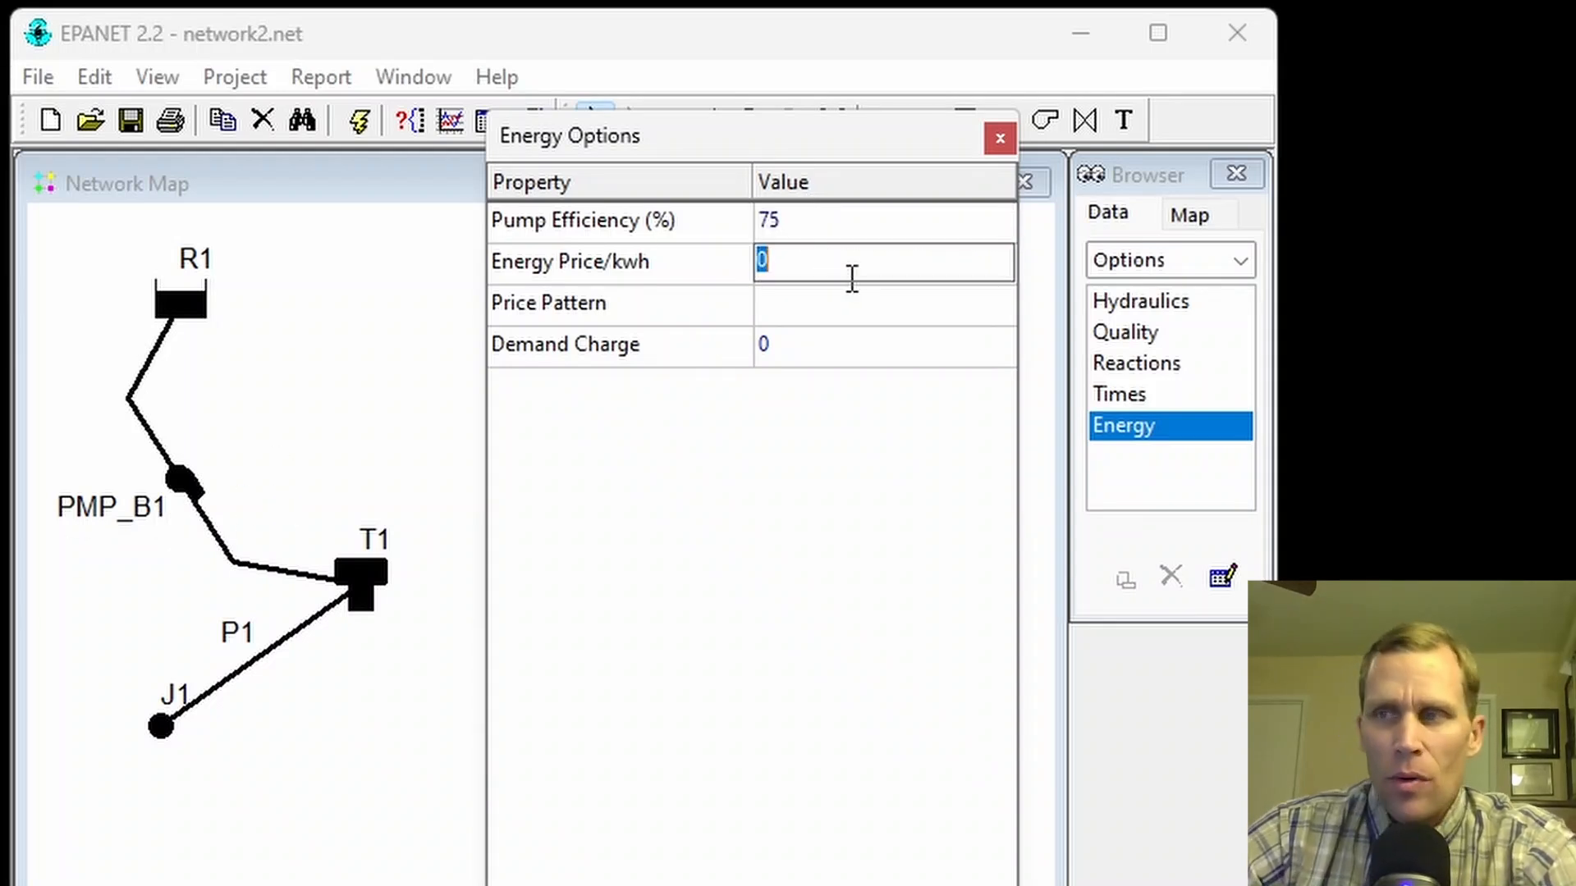
type("15")
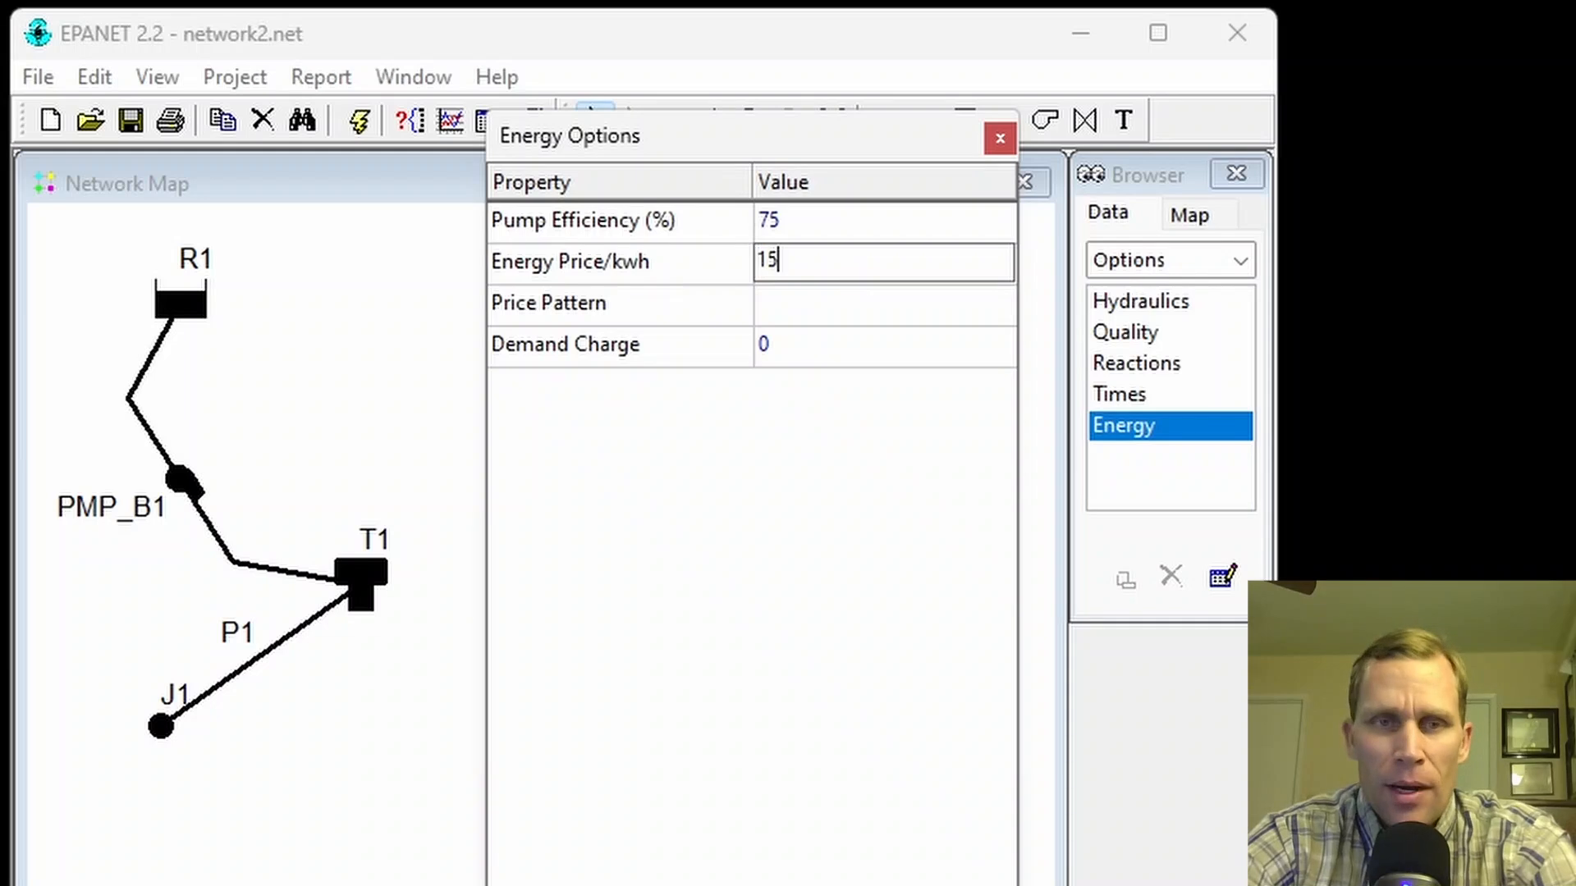
key("Left")
key("Left")
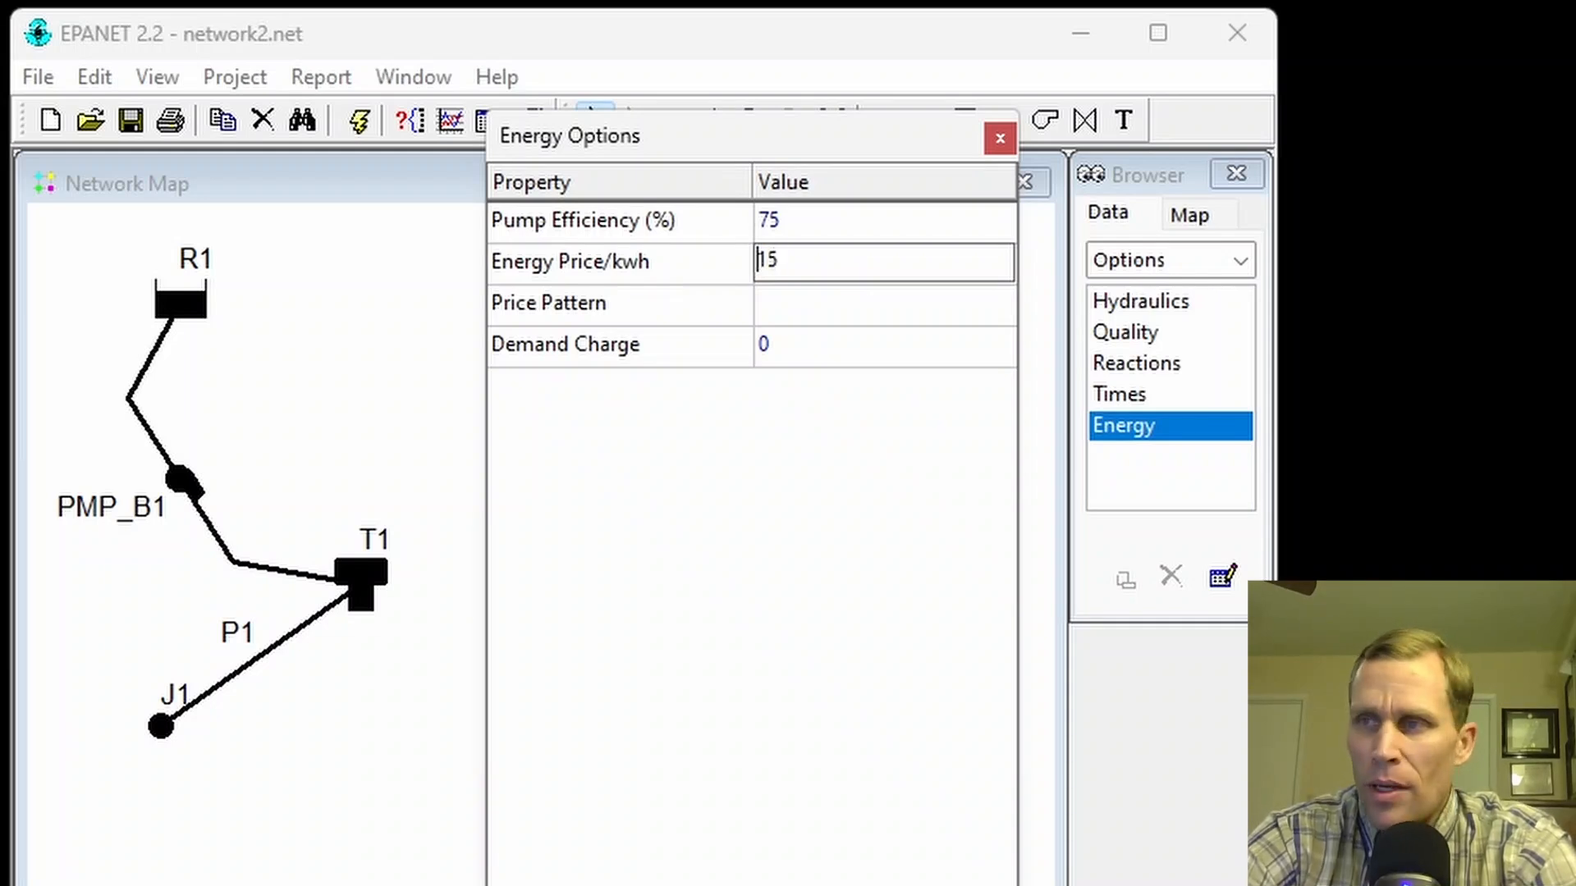
type("0.")
key("Return")
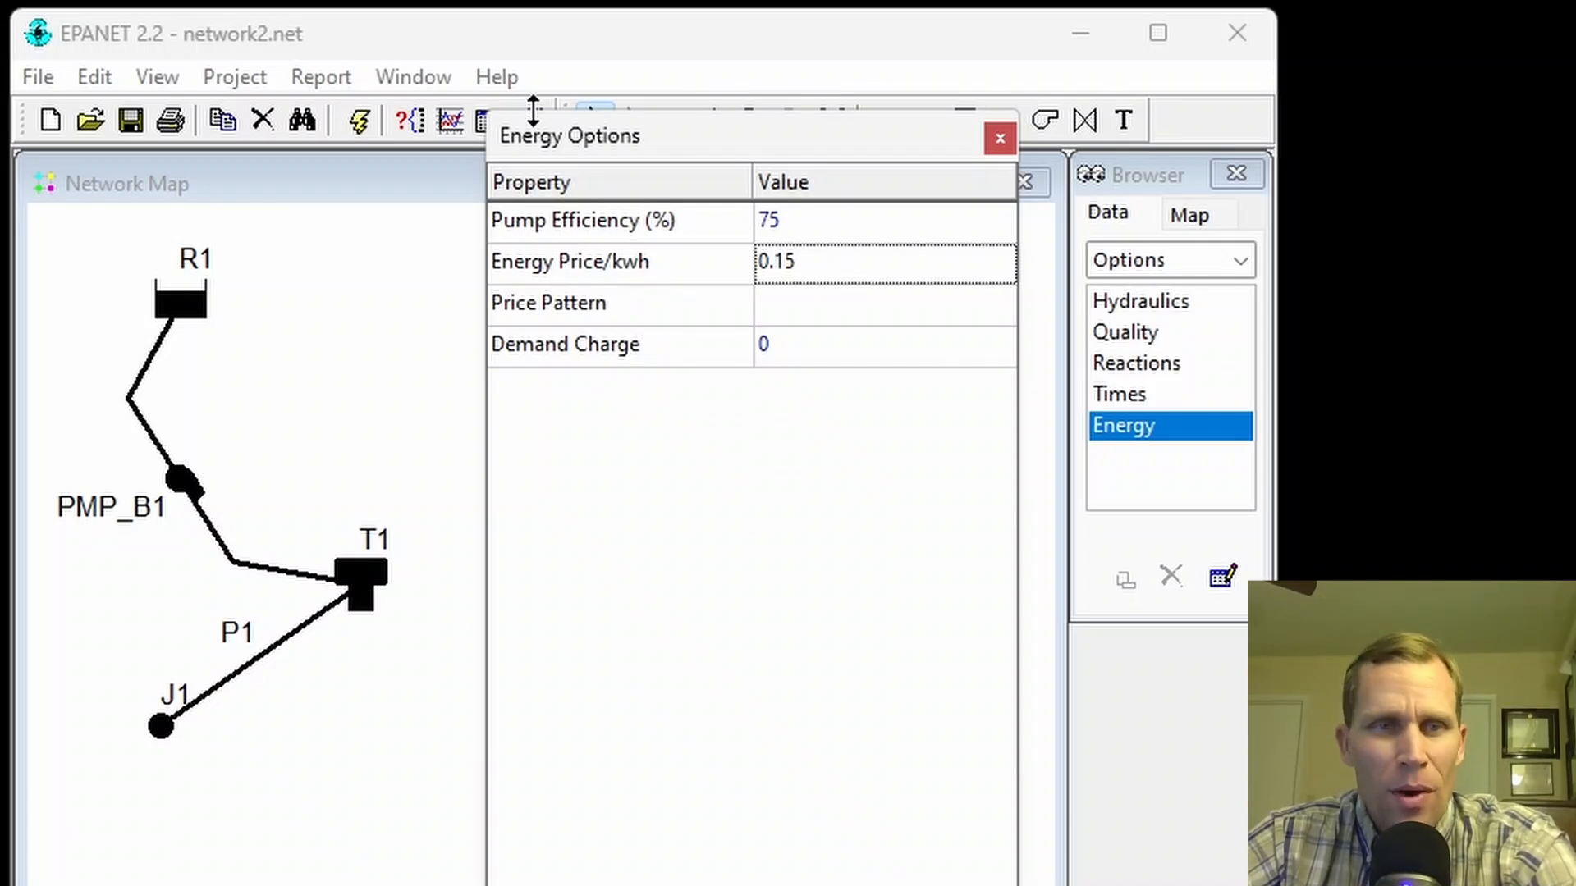
Step: Save the network file, run the simulation, and dismiss the run status and energy options
left_click(141, 117)
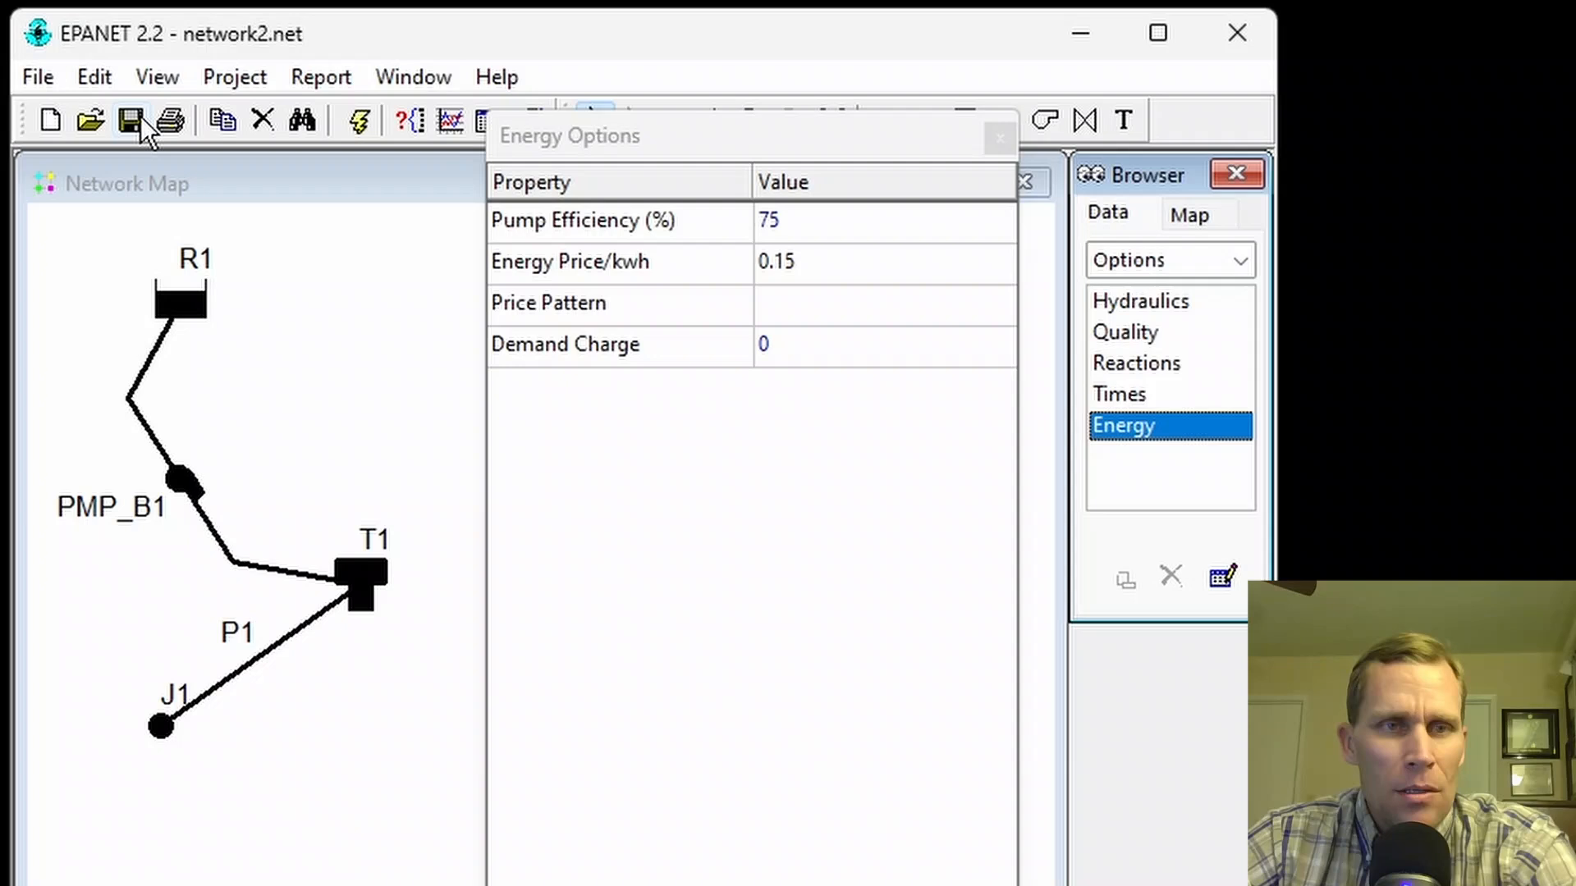
left_click(360, 123)
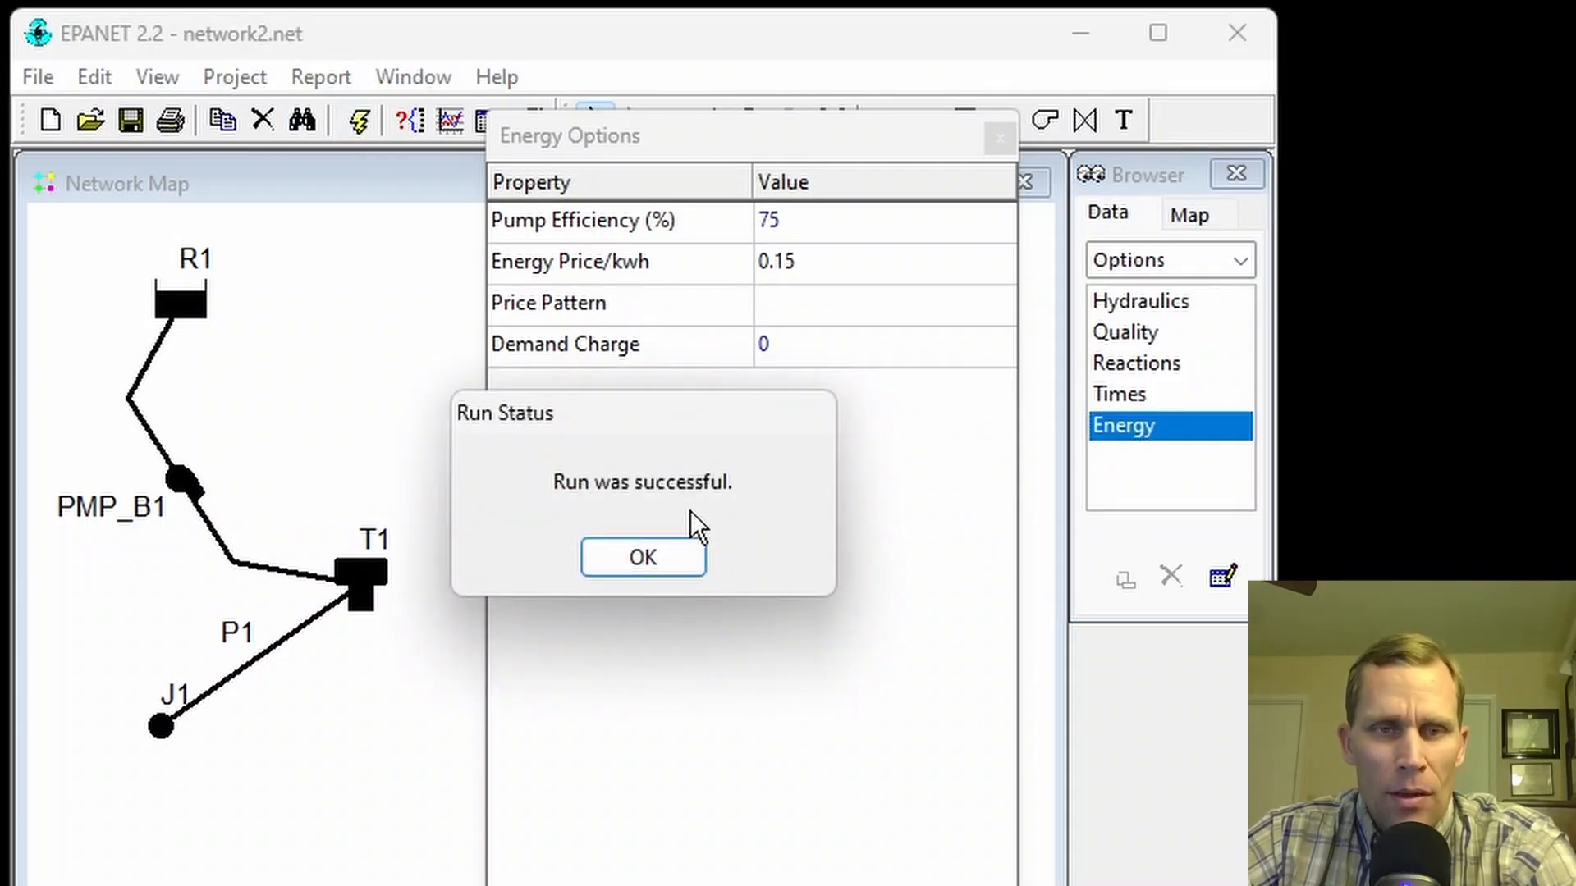
left_click(688, 557)
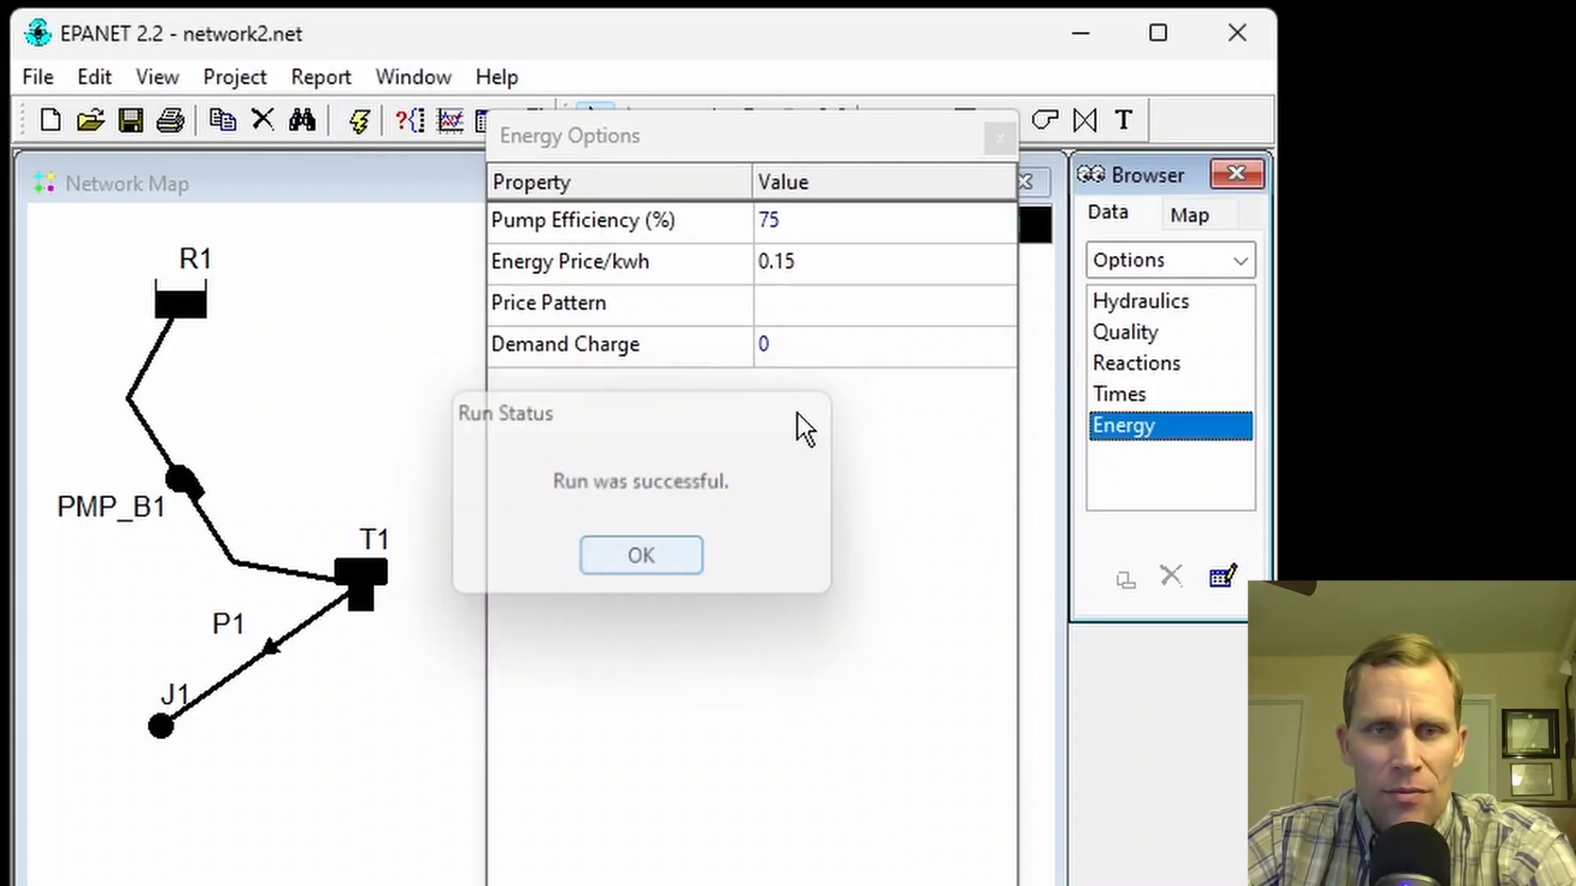
left_click(1000, 140)
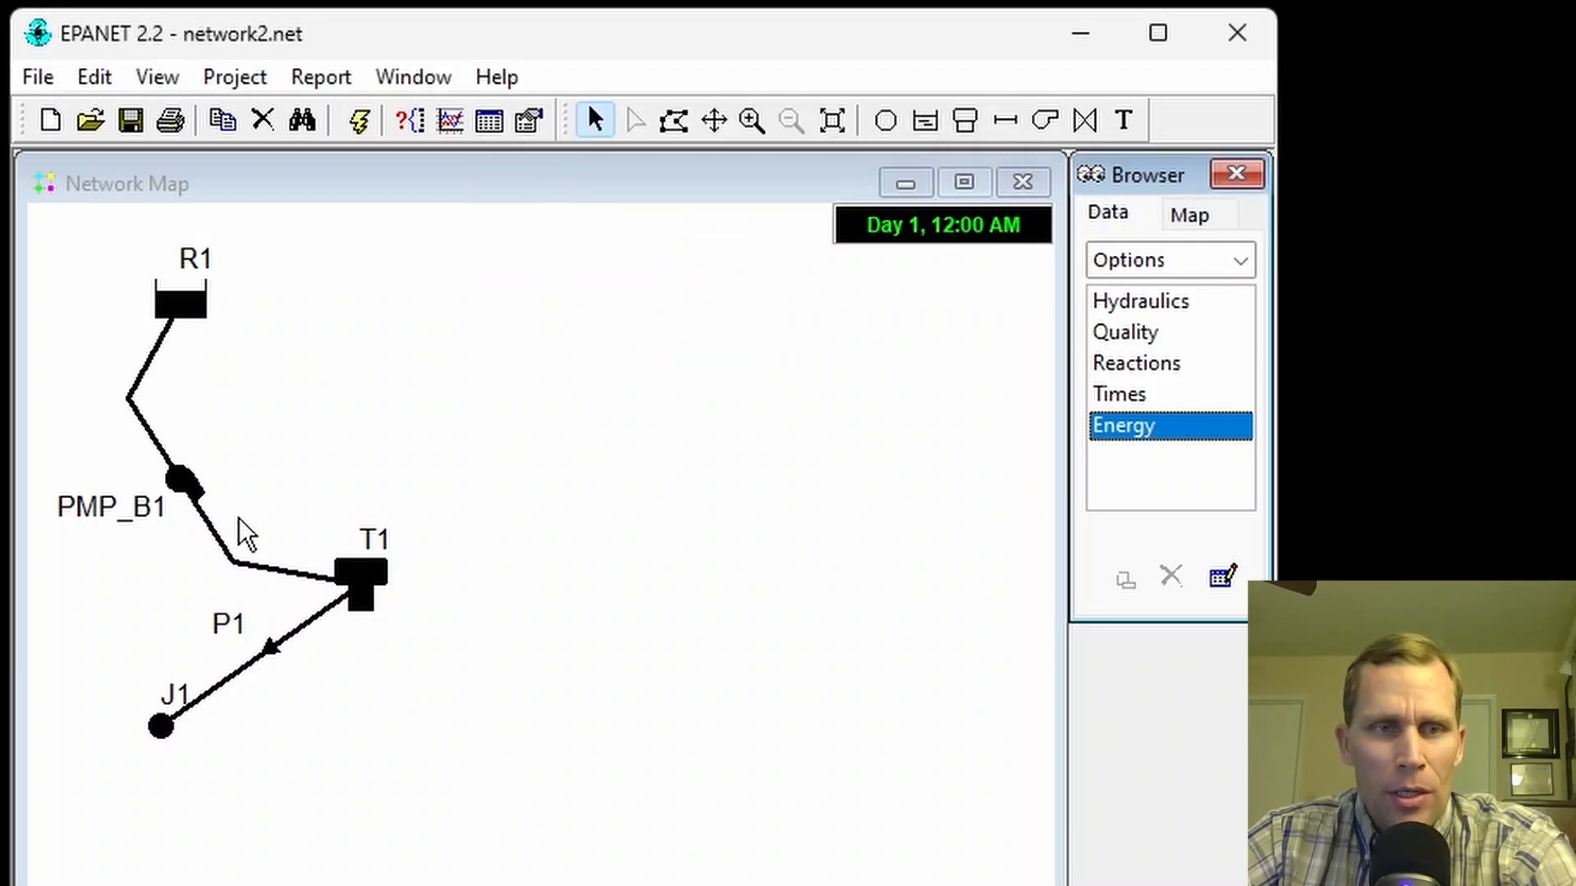
Step: Plot a time series graph of head for tank T1 and arrange its window beside the network drawing
left_click(362, 583)
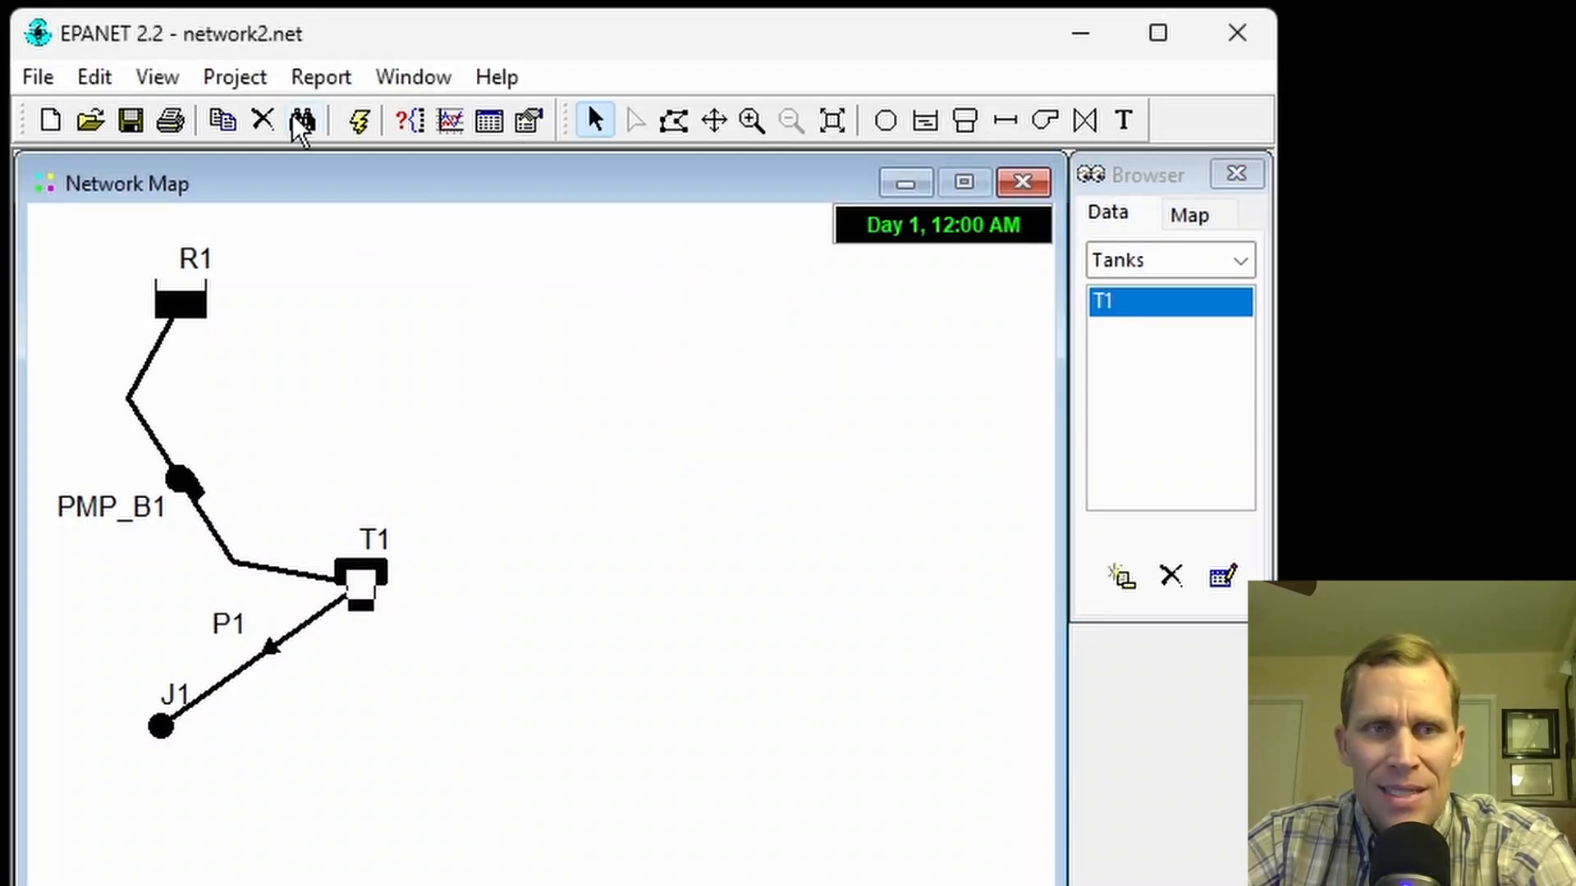
left_click(312, 79)
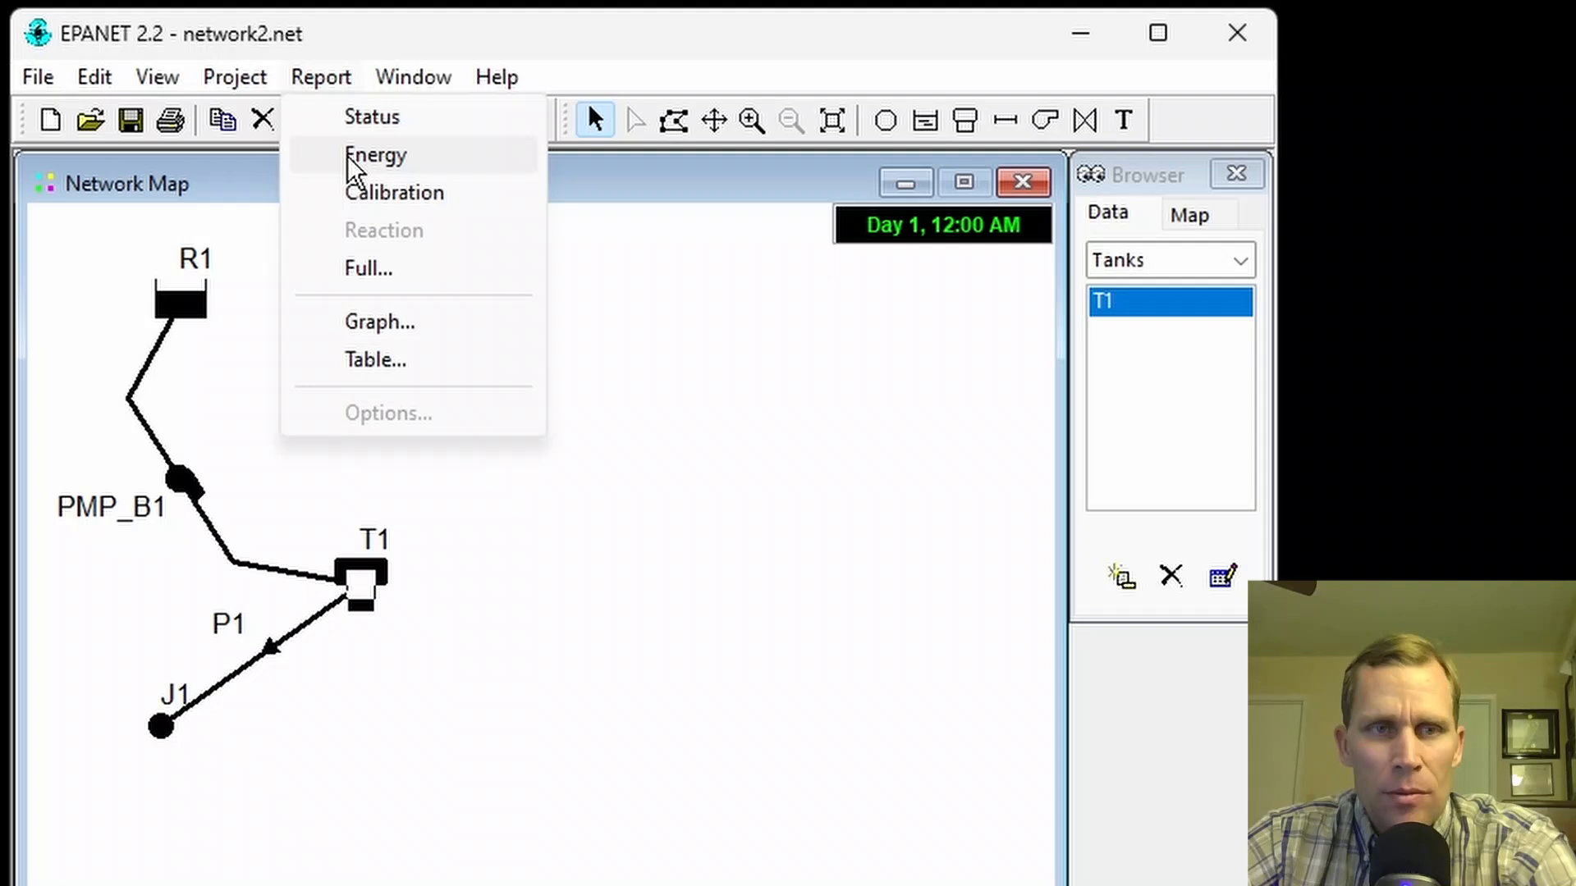
left_click(385, 324)
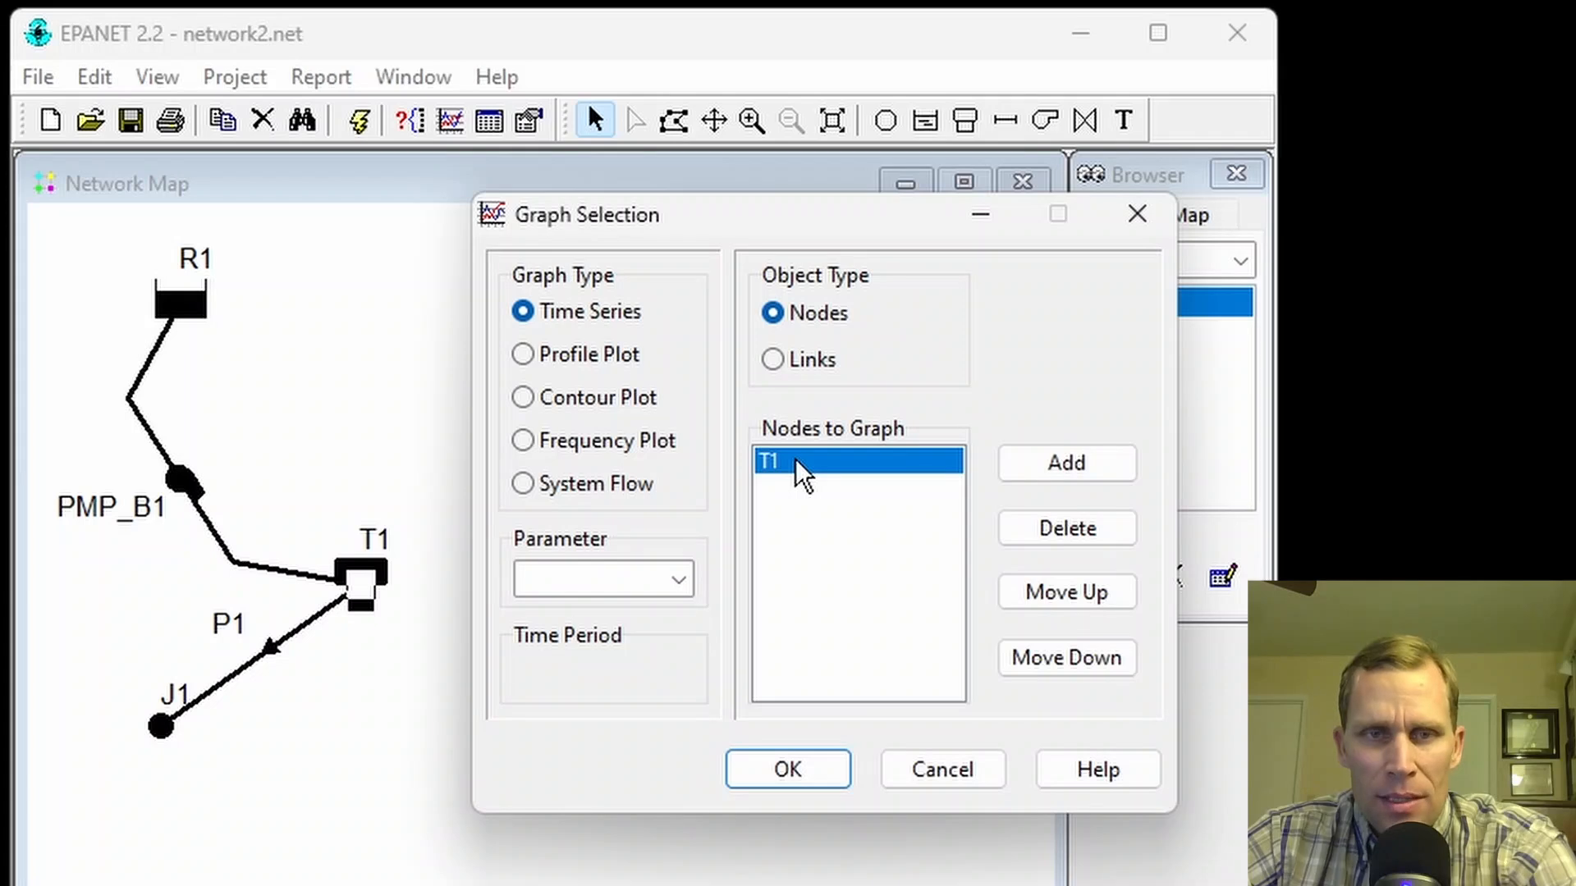
left_click(663, 588)
left_click(611, 723)
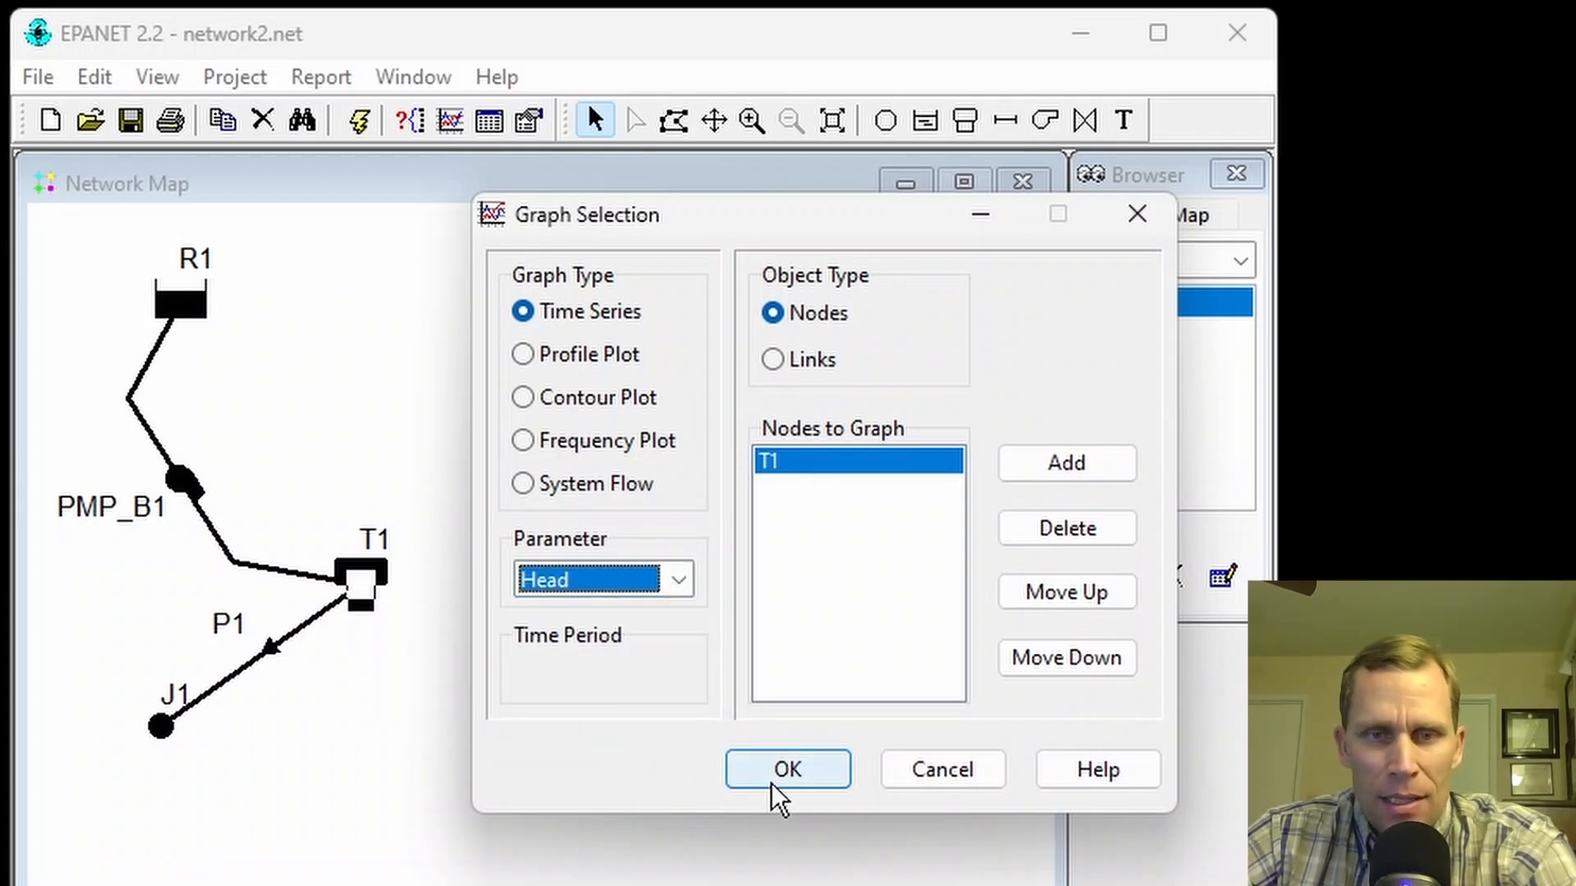
left_click(770, 784)
left_click_drag(788, 365, 807, 205)
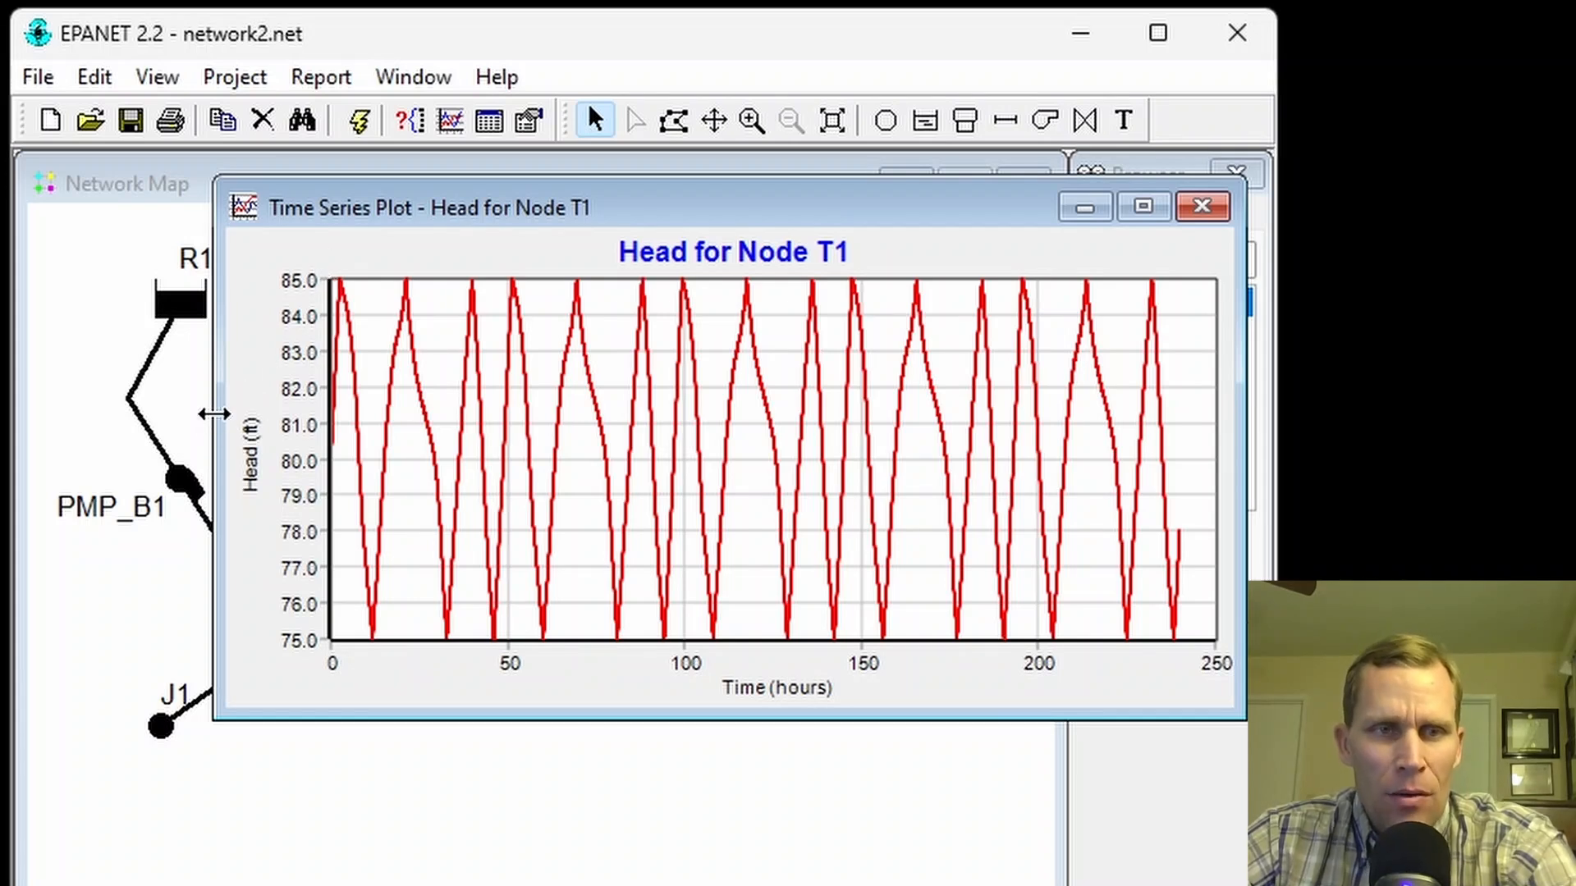
left_click_drag(214, 414, 404, 427)
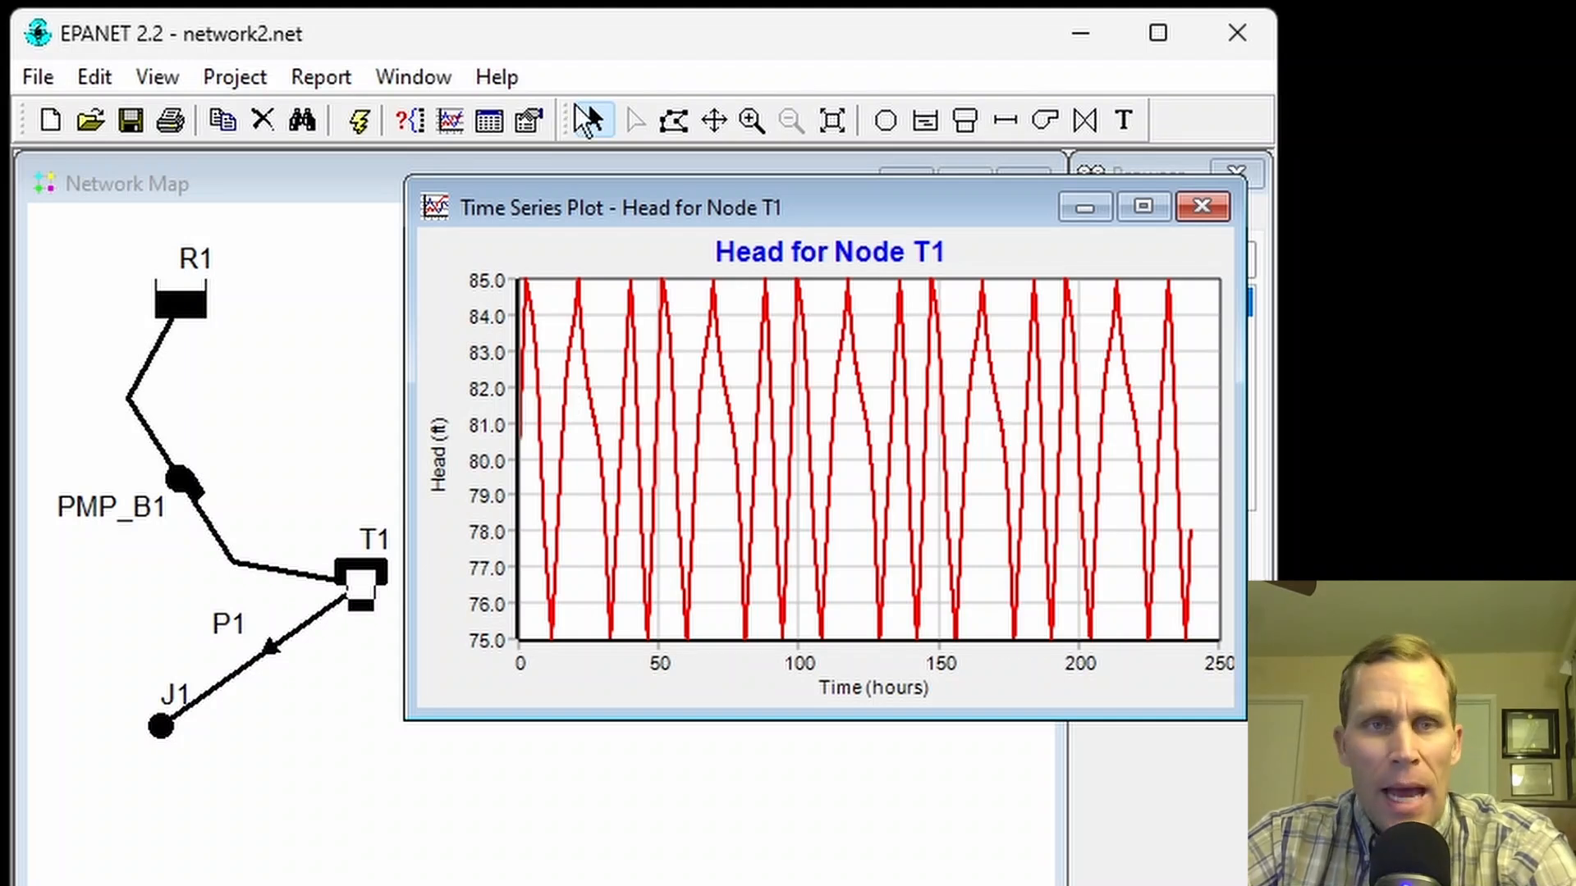
Step: Plot a time series graph of flow for pump PMP_B1 and arrange its window beside the network drawing
left_click(186, 484)
left_click(321, 77)
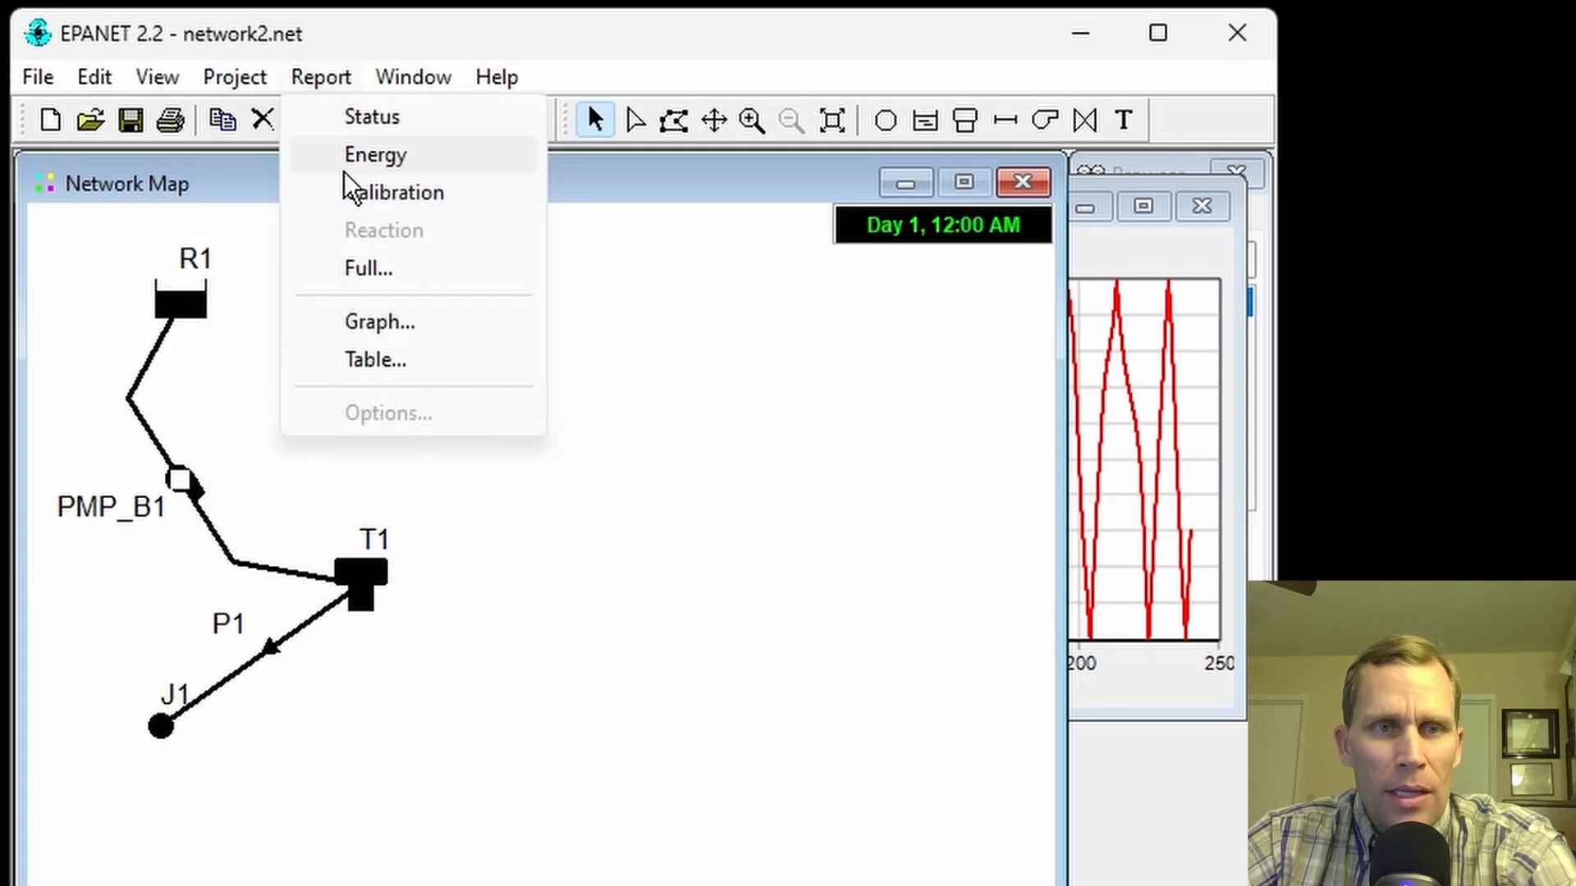
left_click(388, 321)
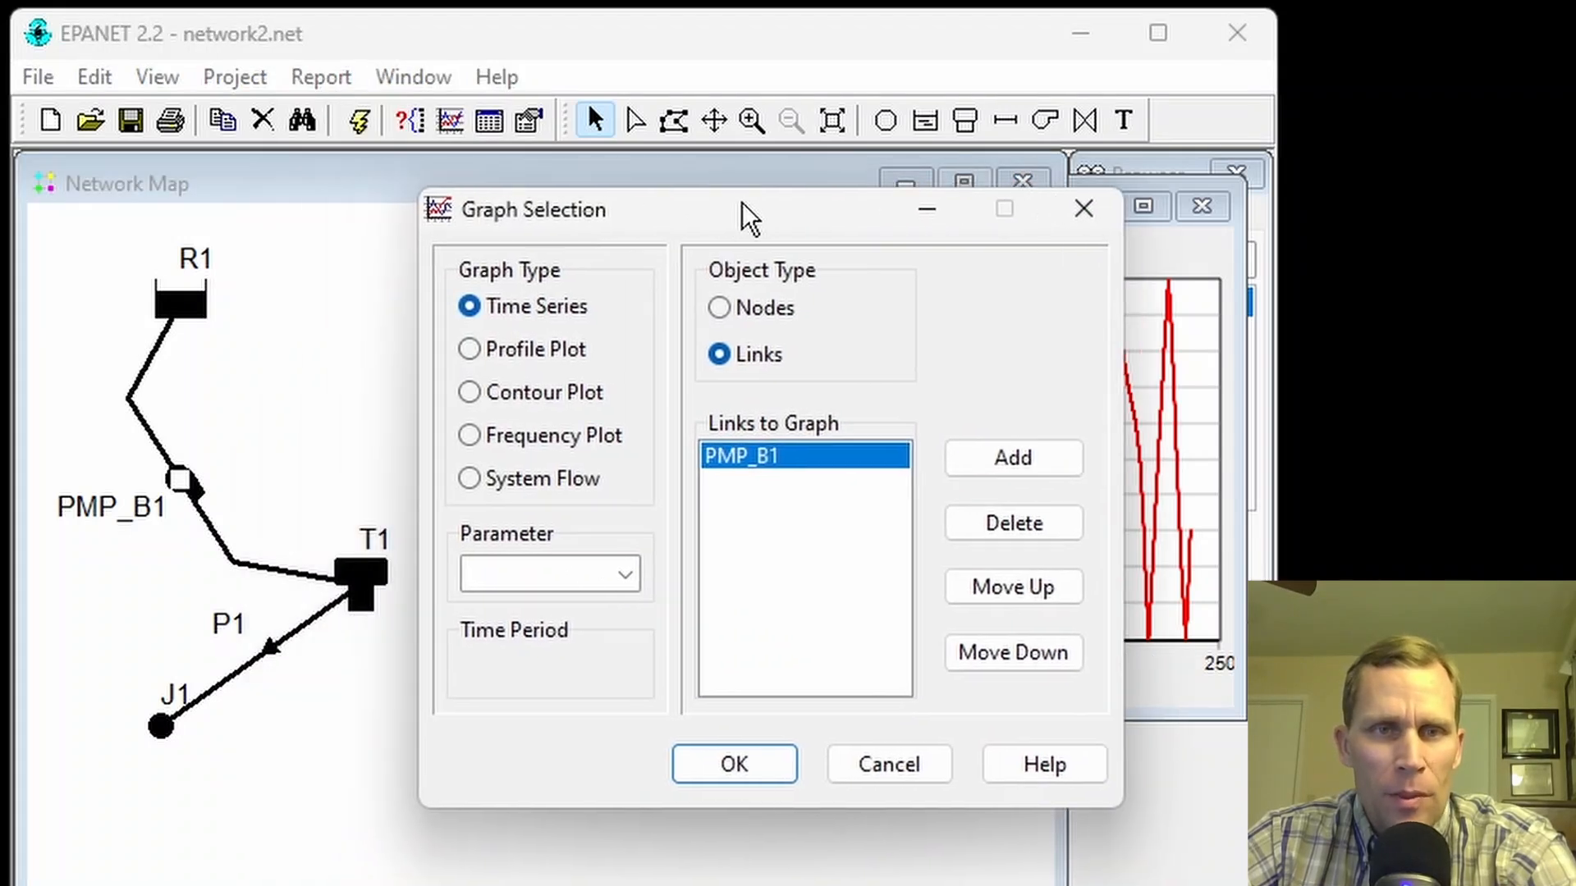
left_click_drag(742, 215, 761, 217)
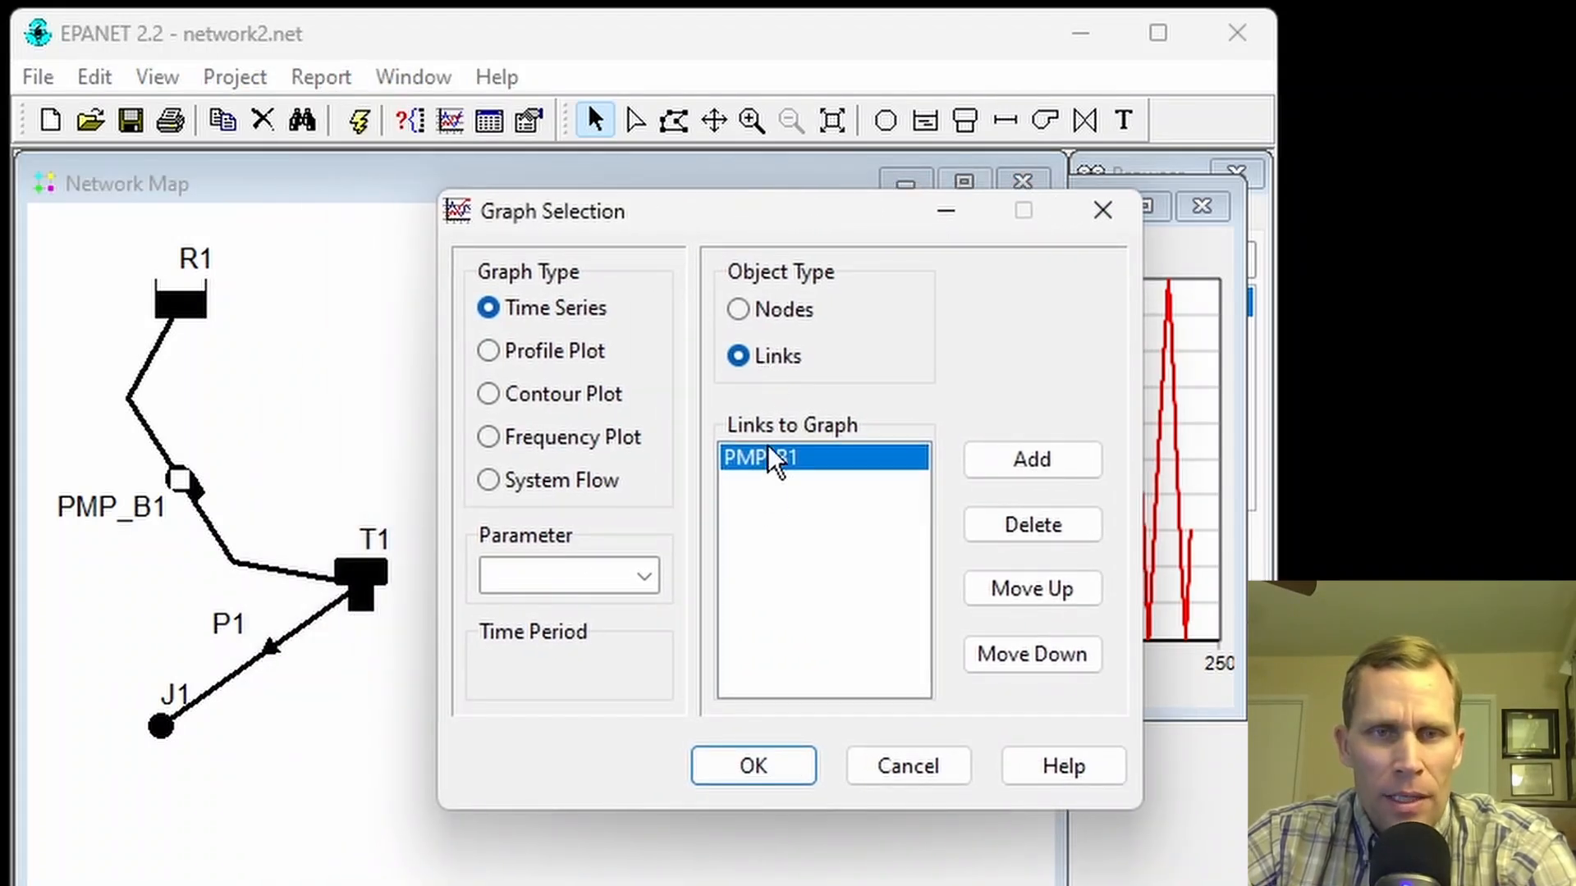
left_click(639, 580)
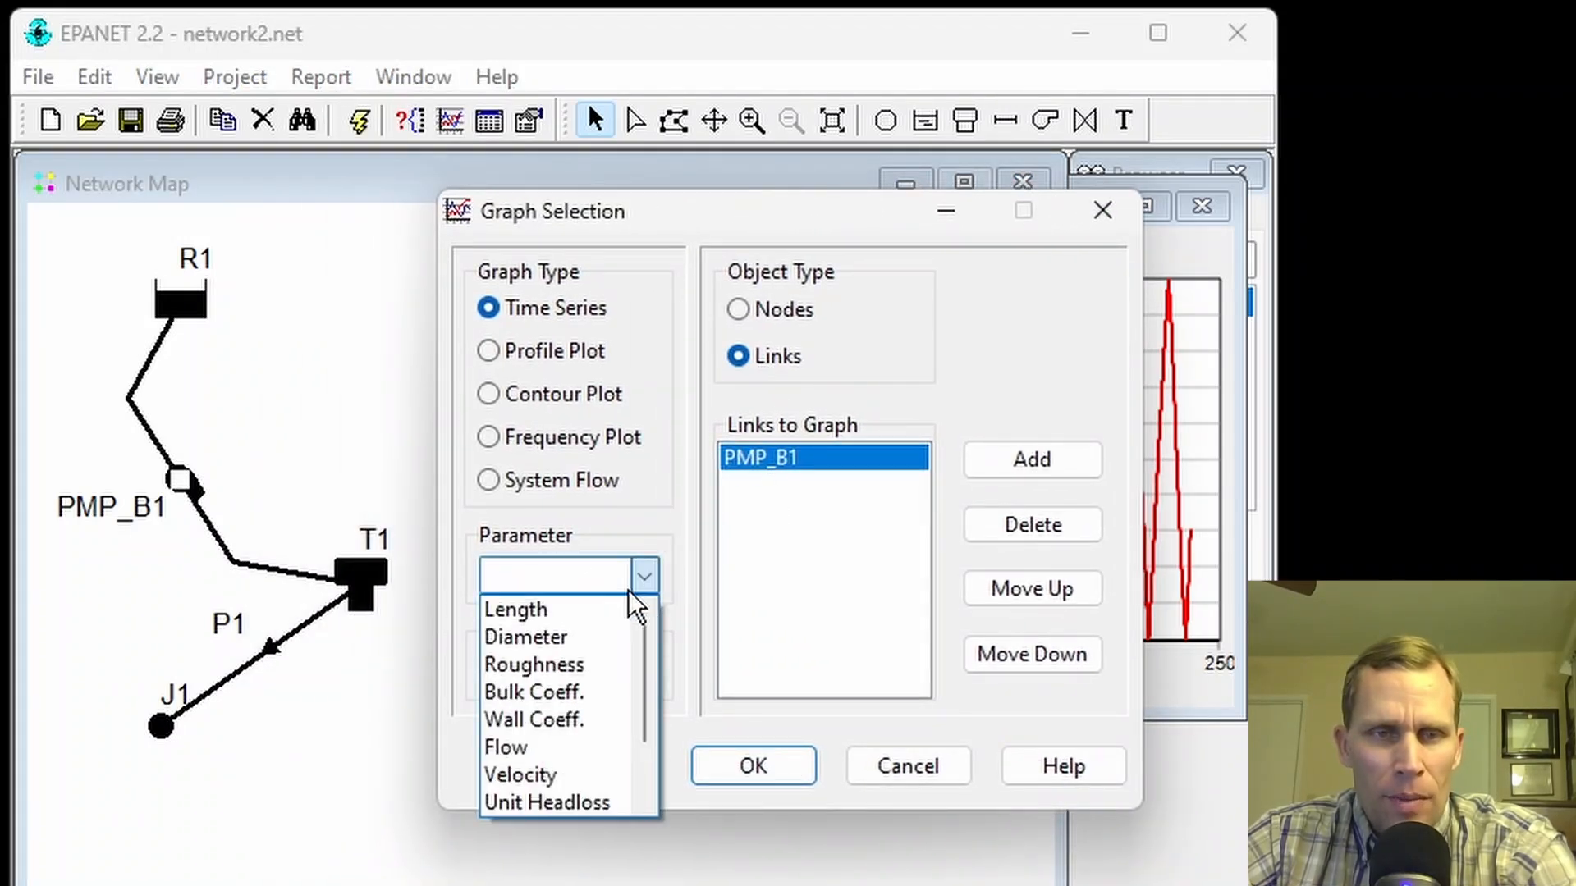
left_click(526, 743)
left_click(751, 768)
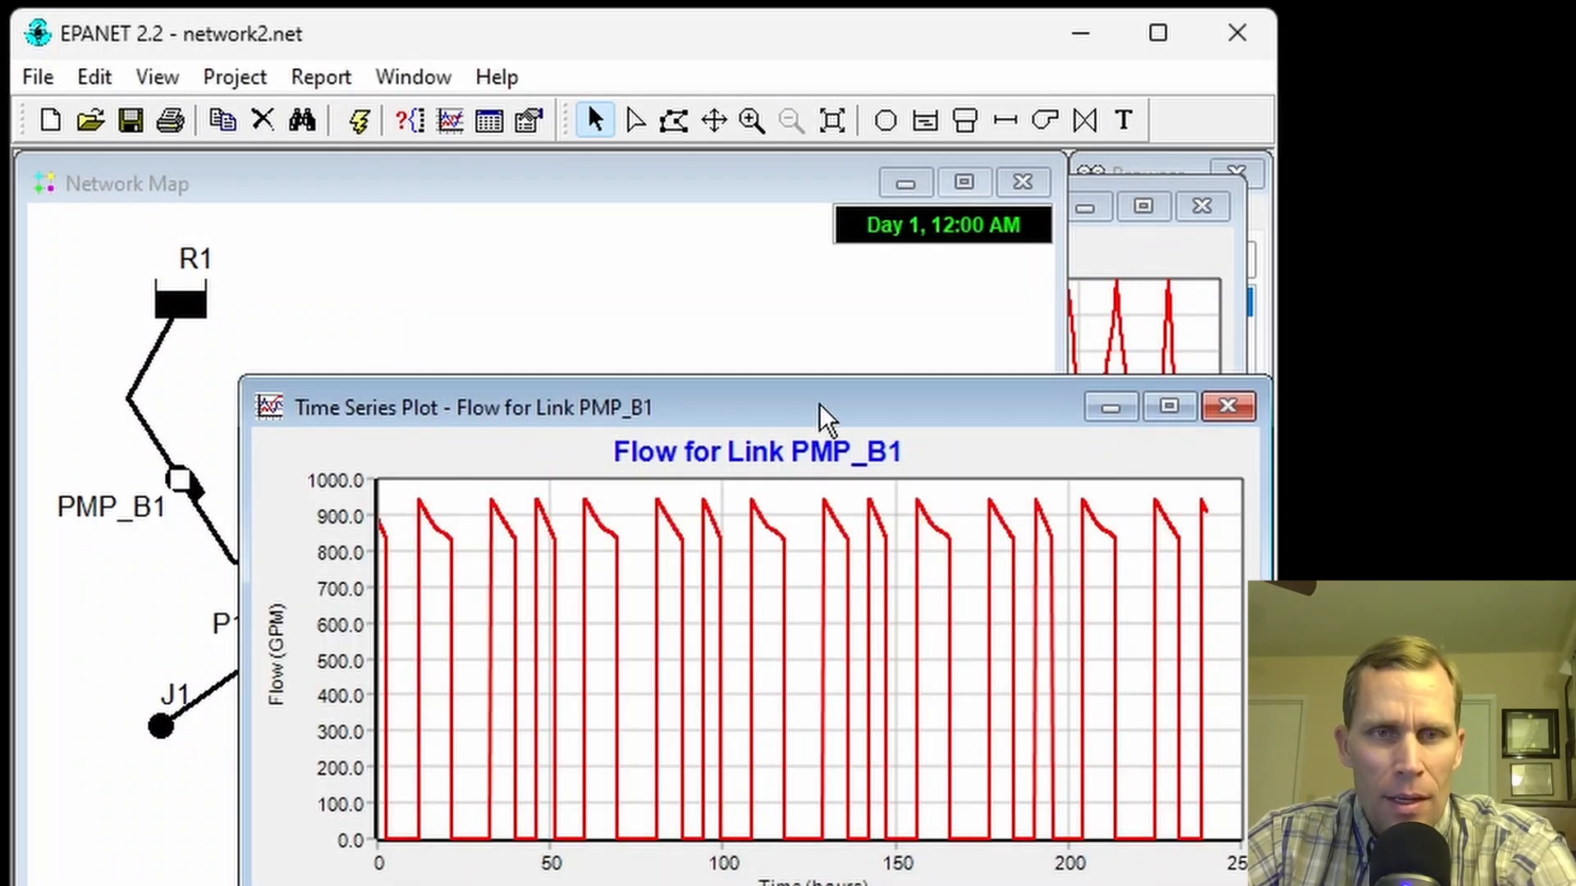
left_click_drag(819, 403, 800, 185)
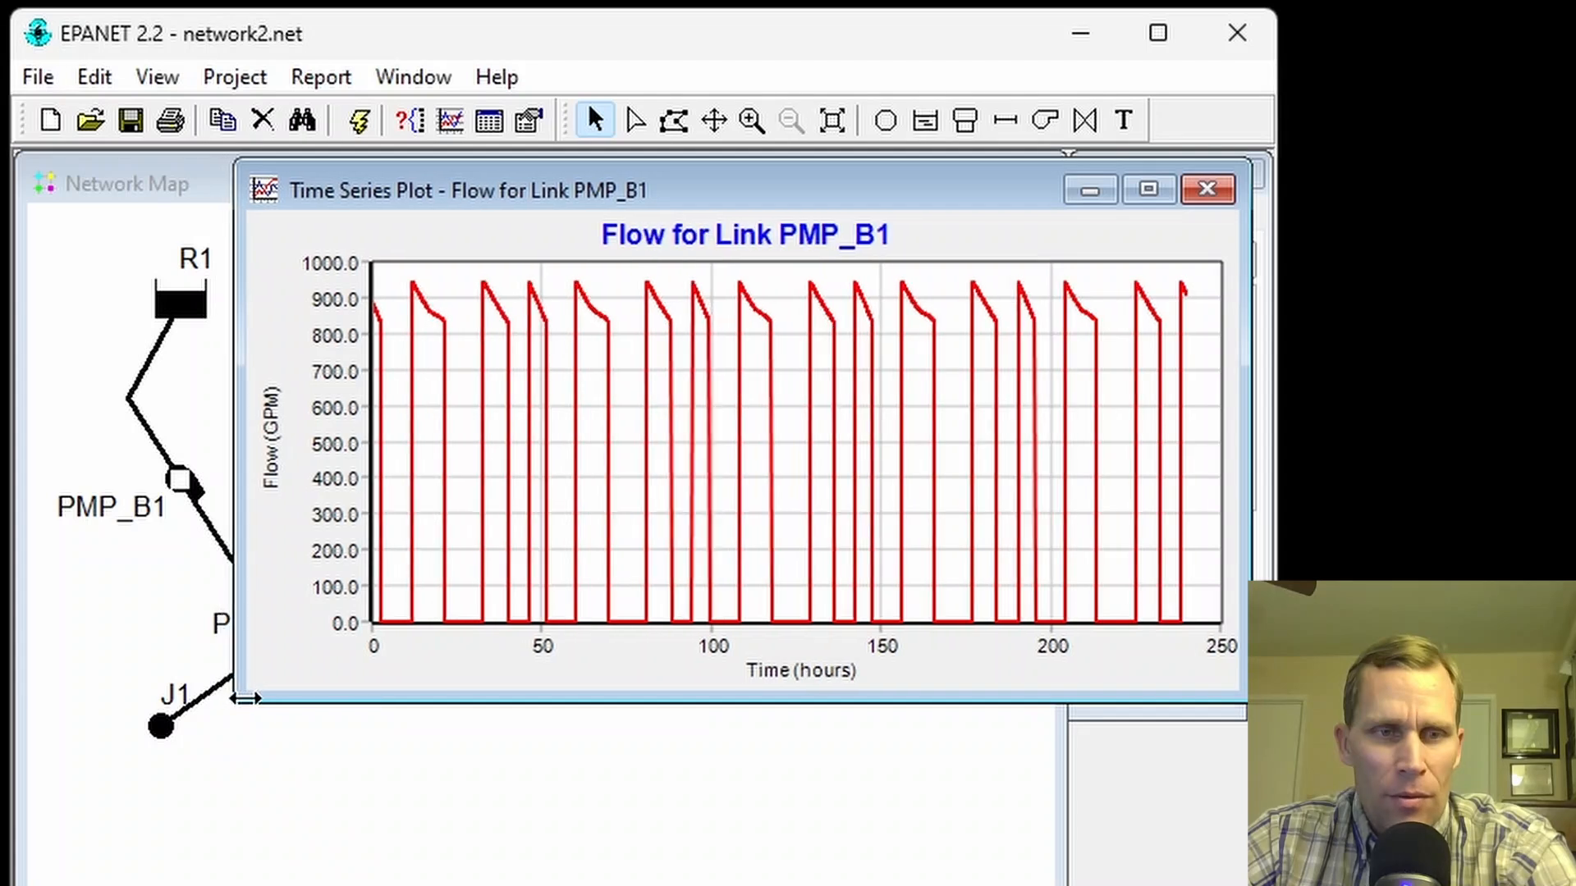
left_click_drag(221, 699, 418, 783)
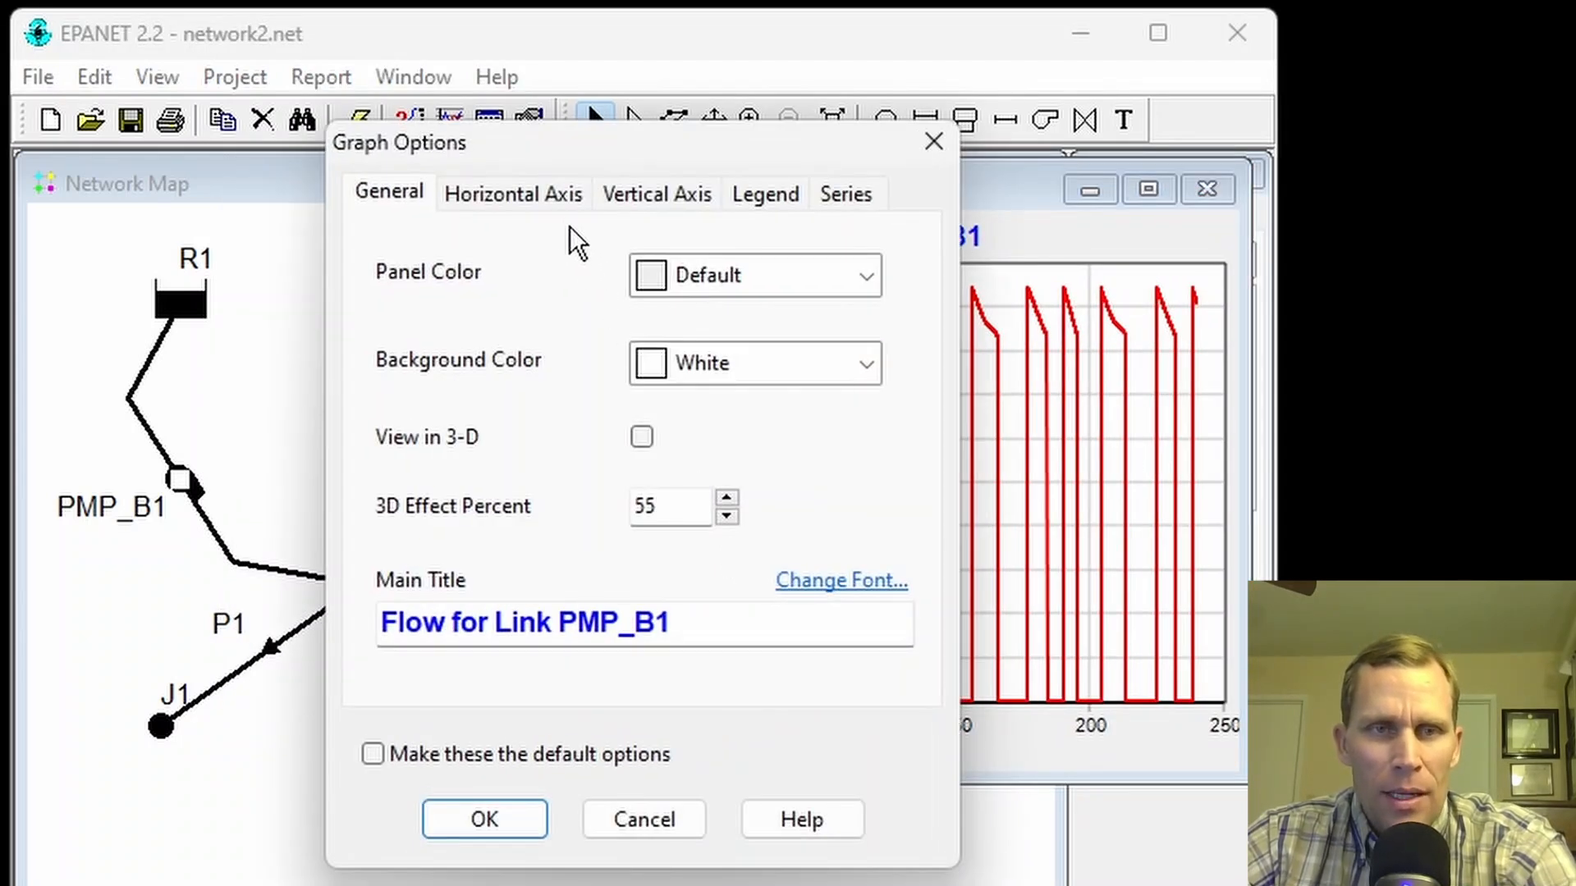
Step: Set the flow graph's horizontal axis to a maximum of 24 hours with an increment of 2
left_click(559, 205)
left_click_drag(665, 361, 520, 361)
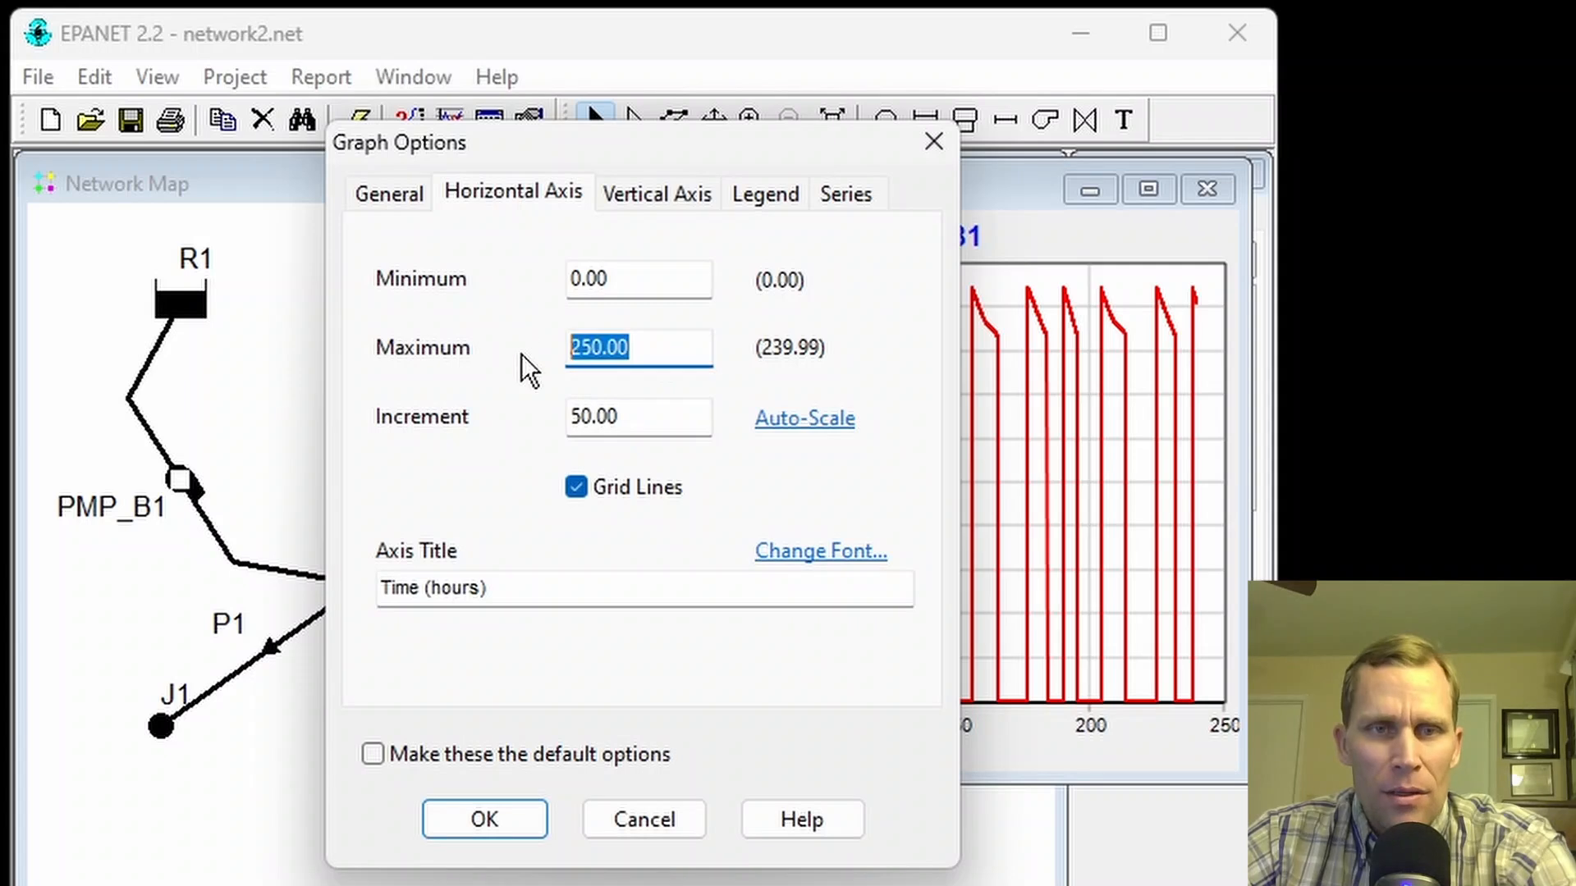
type("24")
left_click_drag(708, 416, 568, 417)
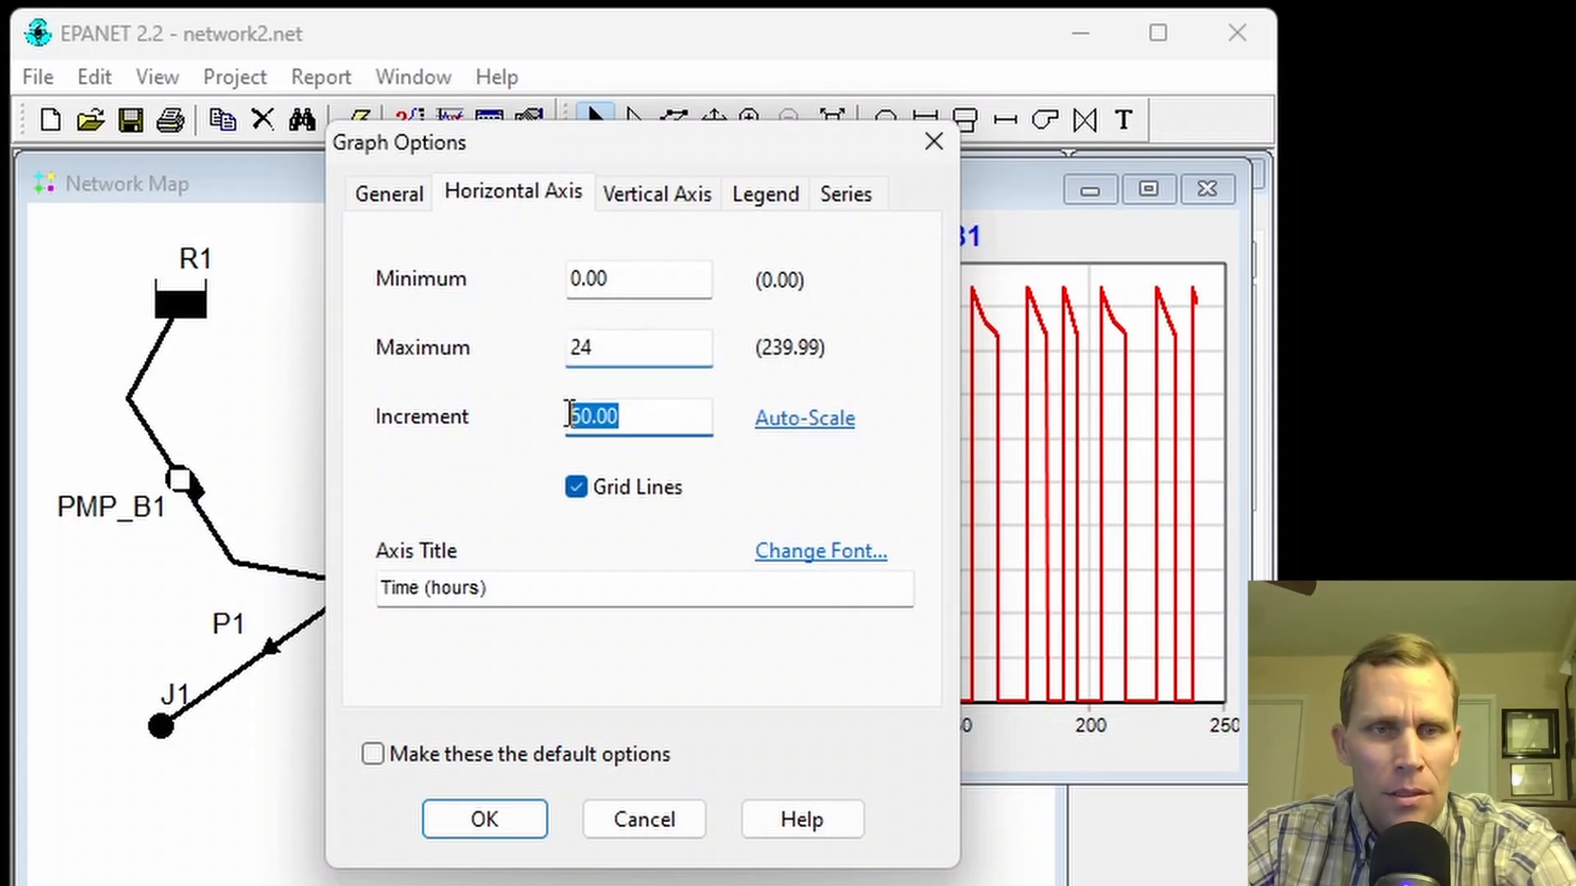
type("2")
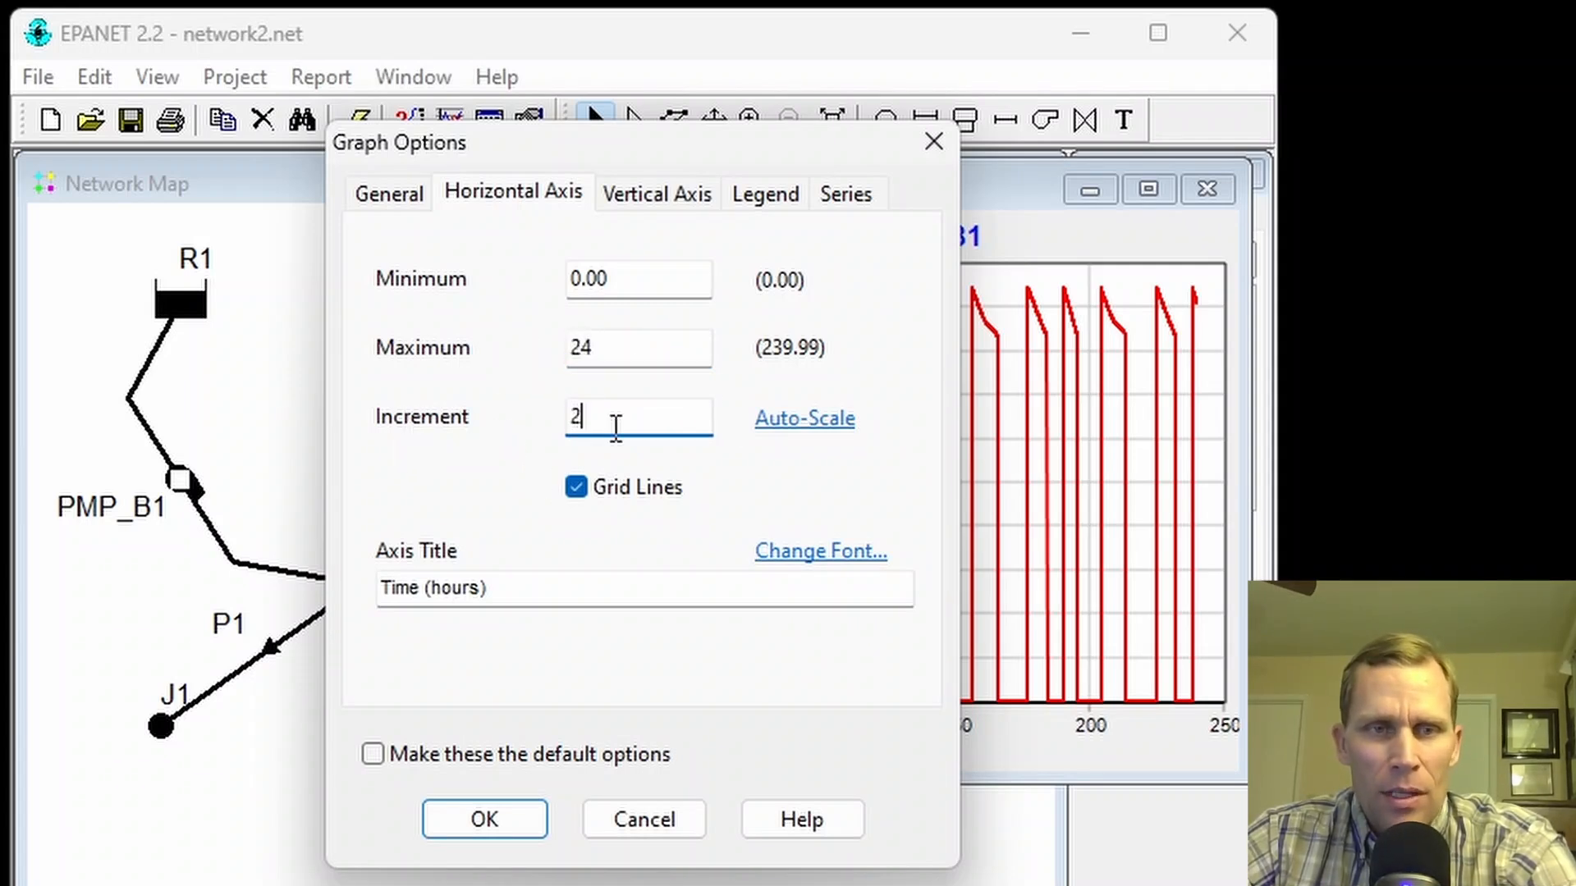
left_click(523, 811)
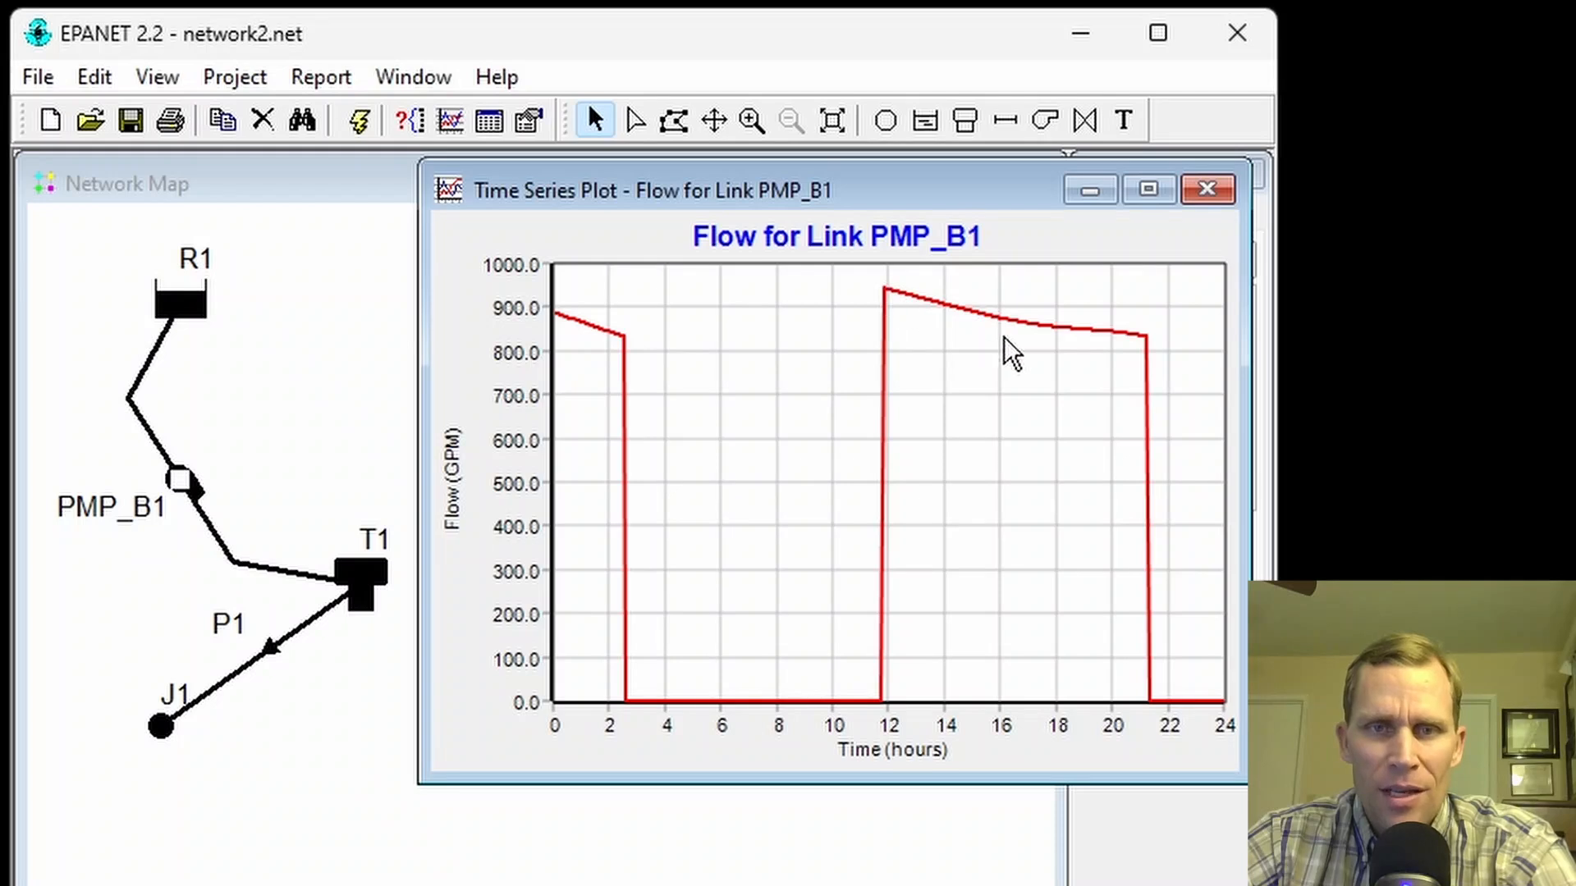
Step: Examine the pump's on and off cycles in the flow graph beyond the first 24 hours
left_click_drag(1144, 583, 568, 589)
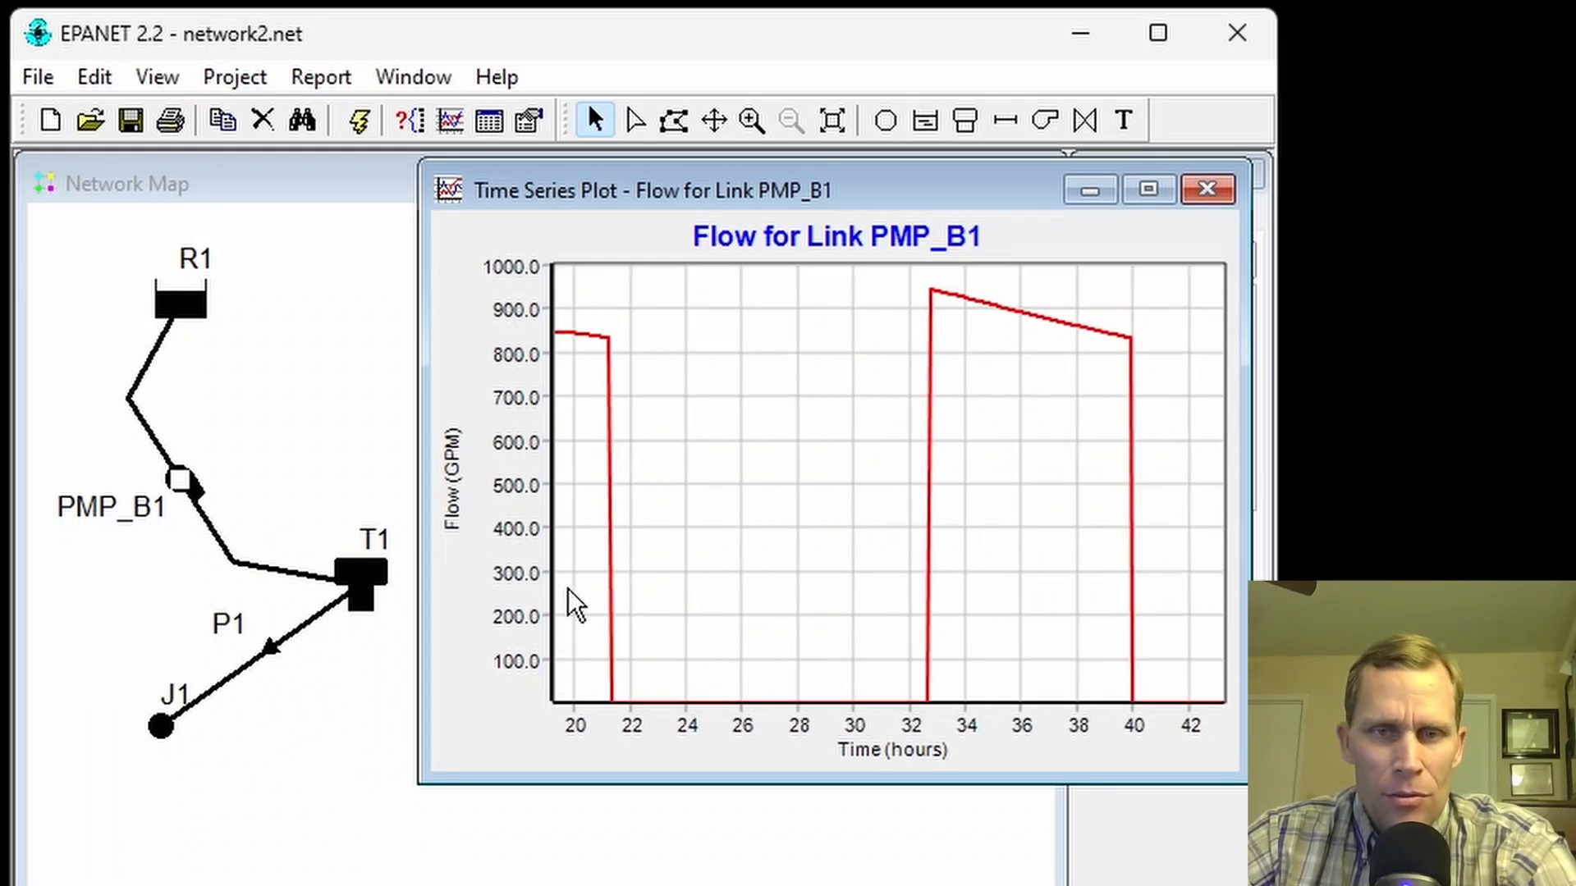
left_click_drag(856, 563, 600, 508)
left_click_drag(838, 511, 564, 535)
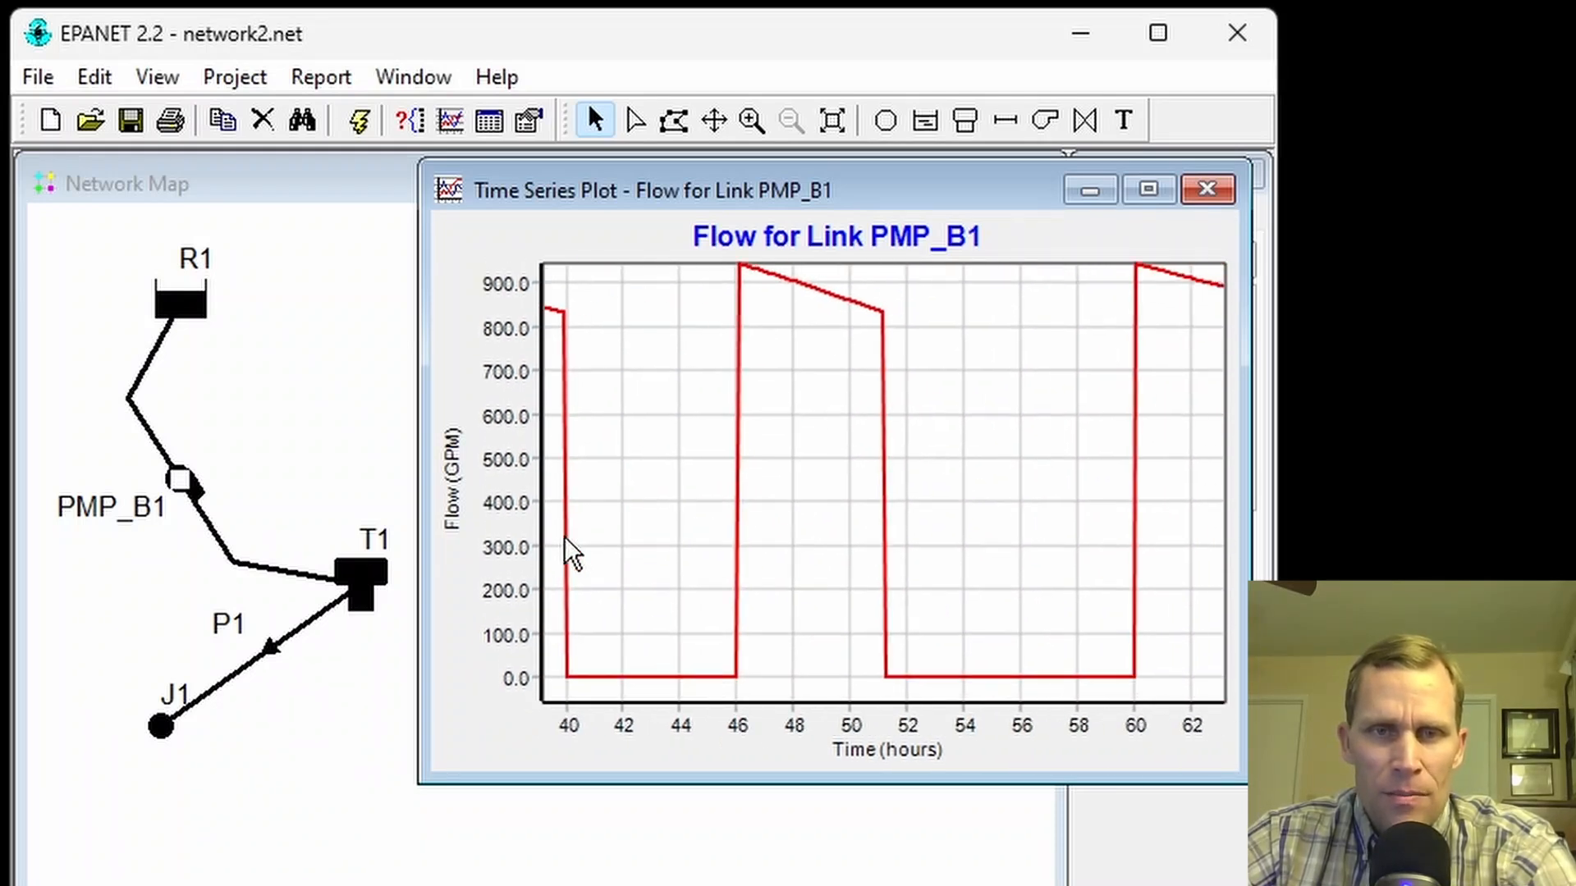
left_click_drag(938, 535, 604, 542)
left_click_drag(928, 503, 589, 491)
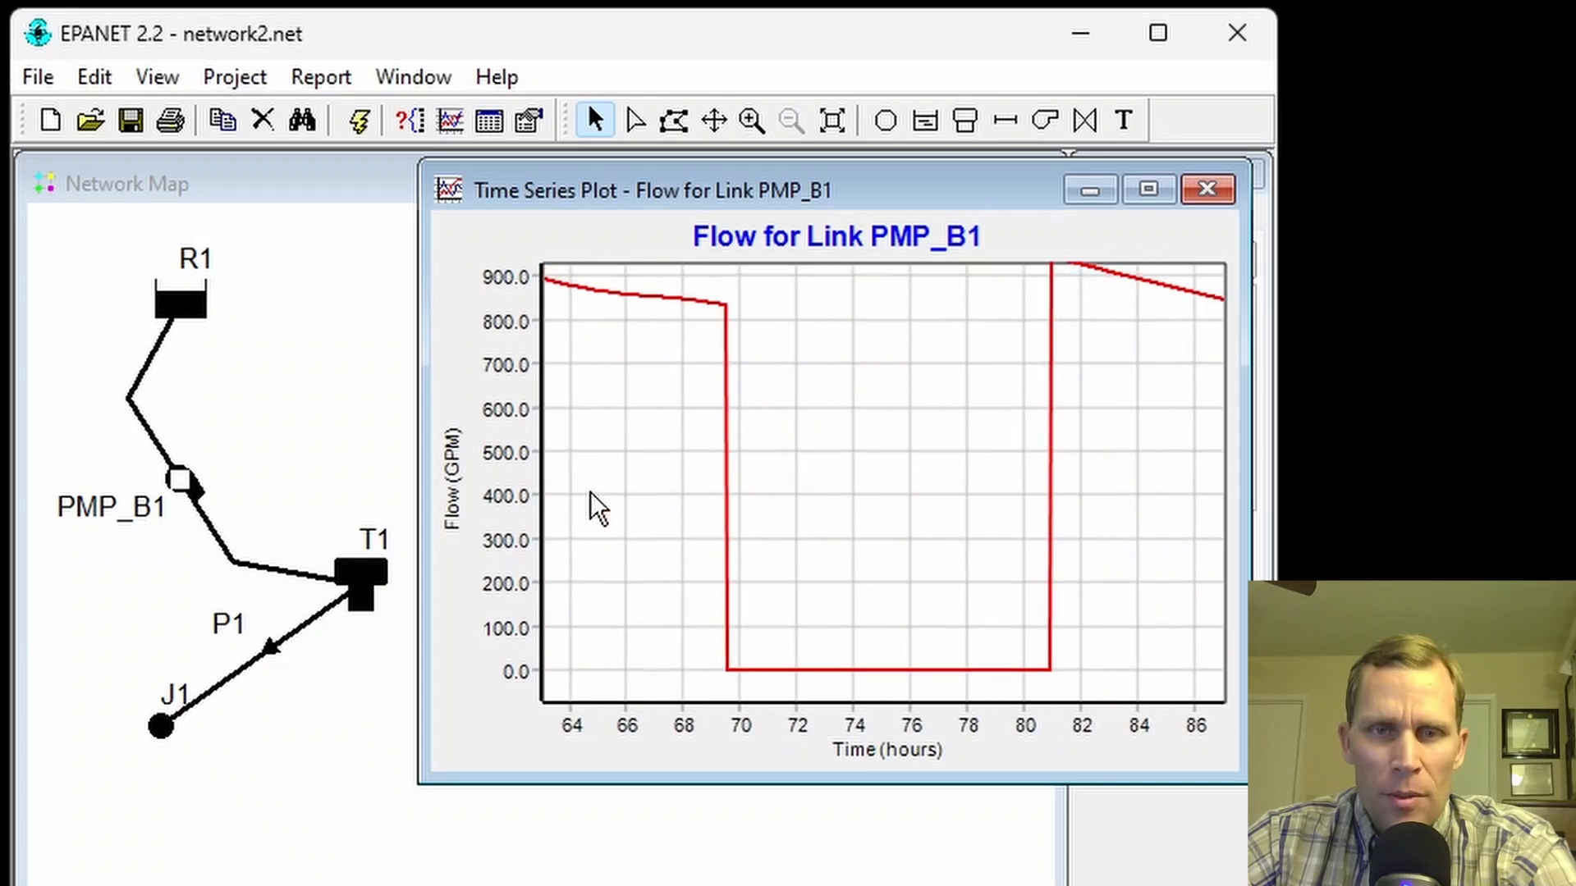
left_click_drag(955, 491, 535, 544)
left_click_drag(1039, 493, 683, 491)
left_click_drag(938, 496, 663, 500)
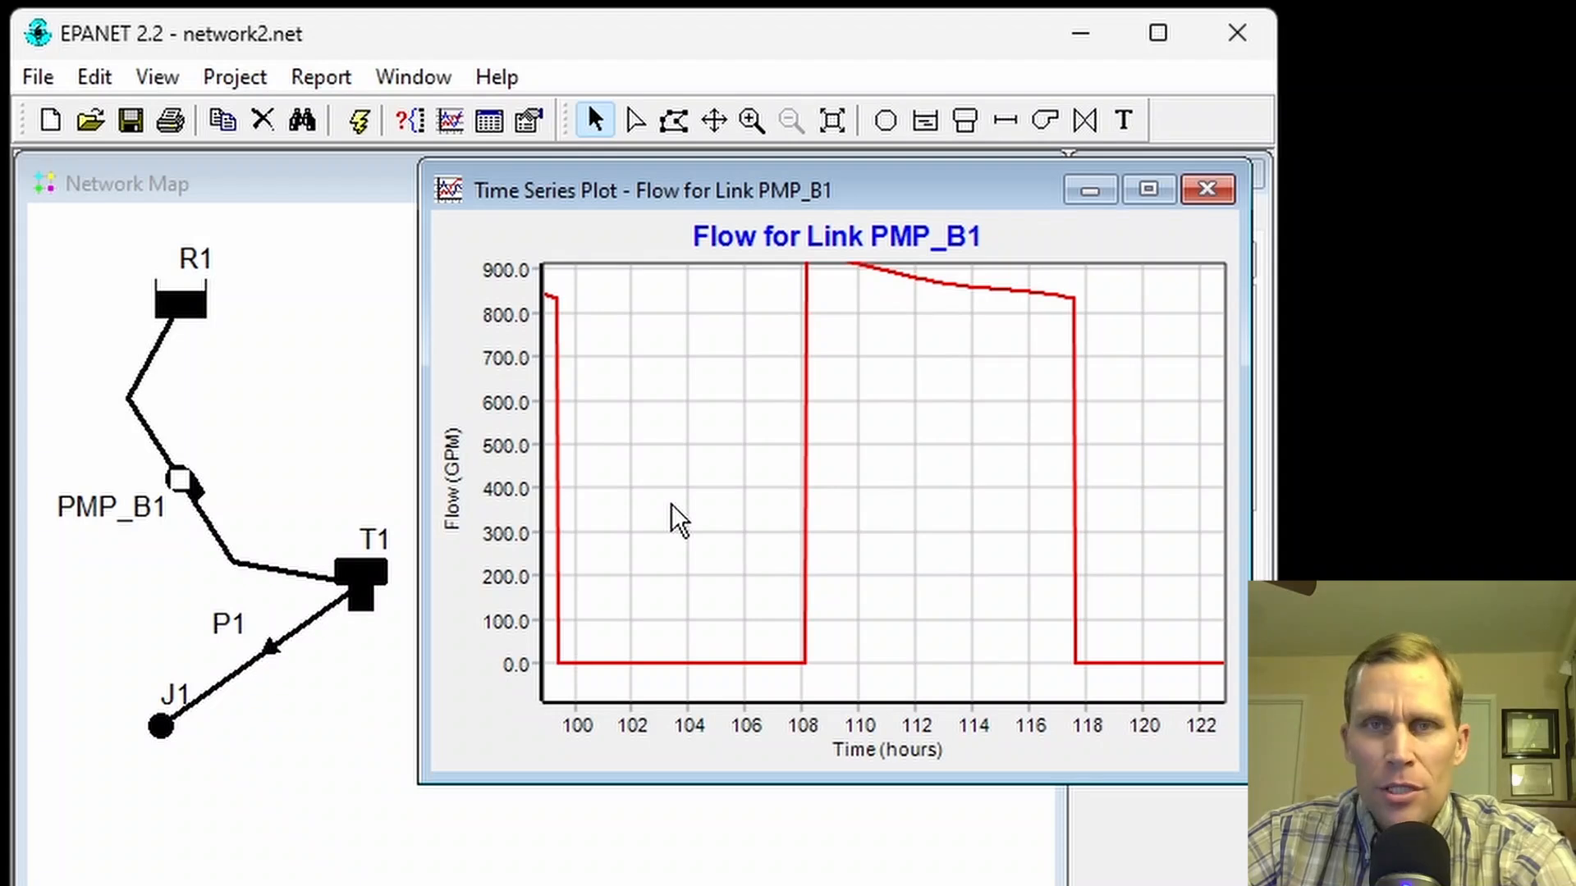
Step: Review the pump's utilization, average efficiency and daily cost in the energy report, then put the report and flow graph away
left_click(313, 77)
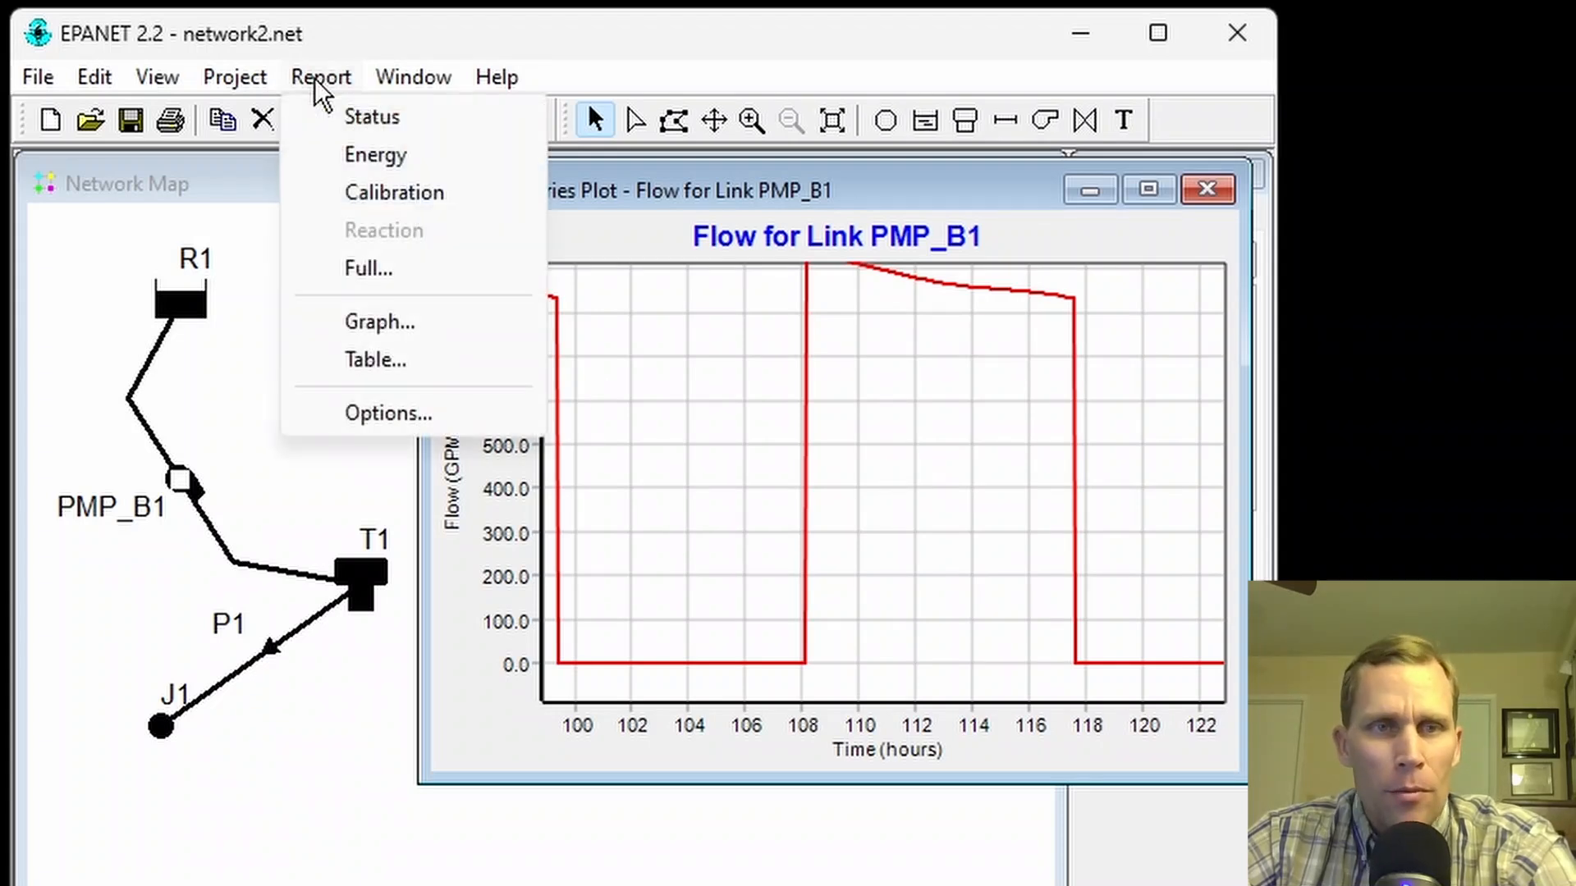
left_click(356, 154)
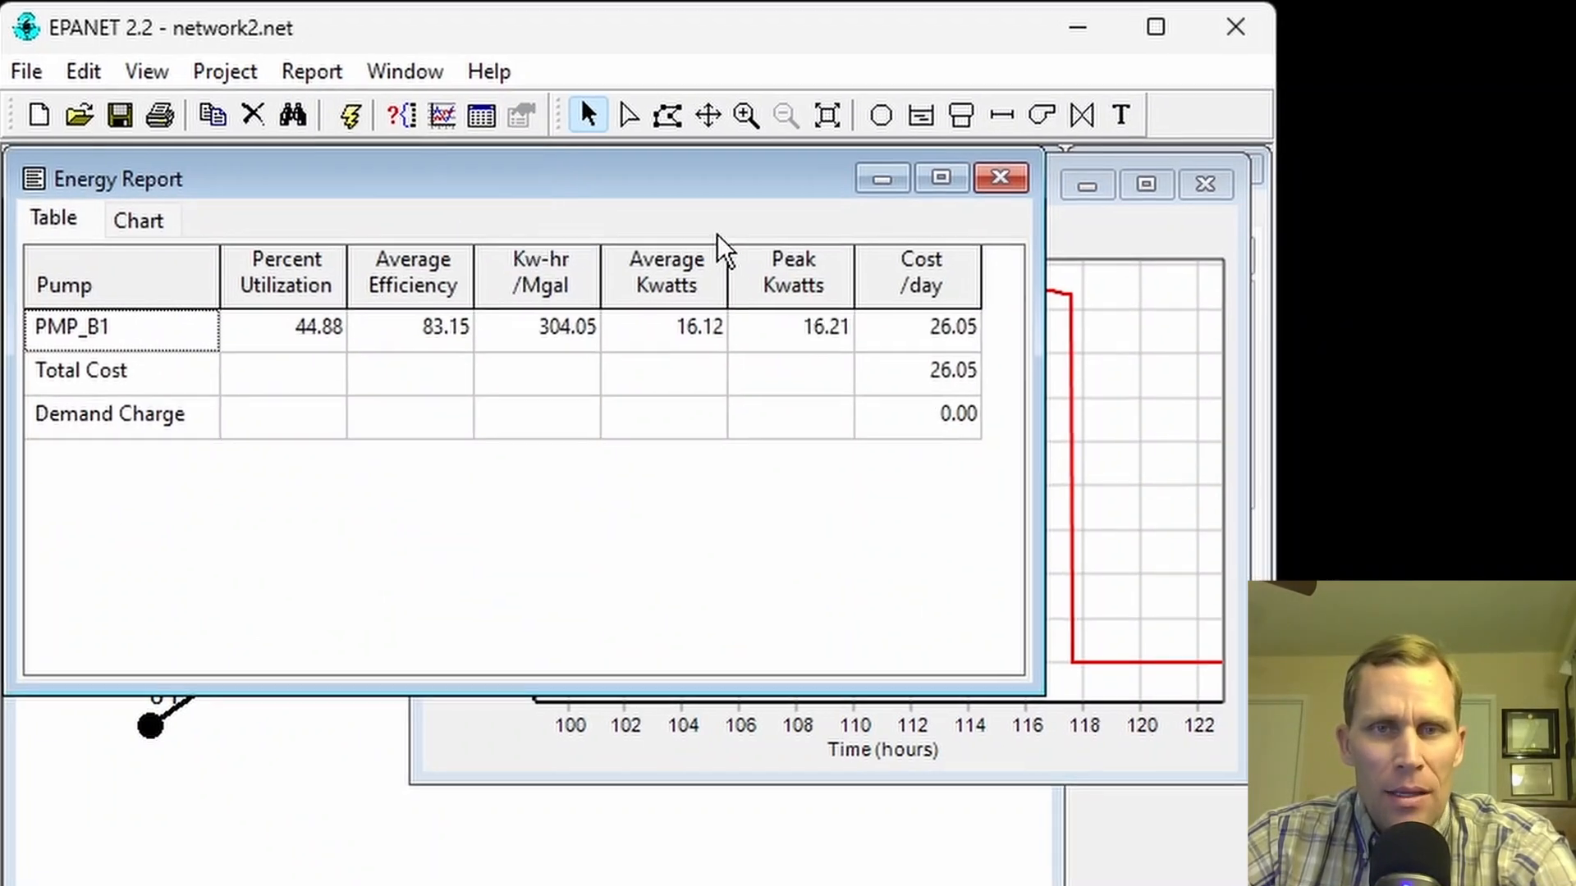
left_click_drag(650, 202, 844, 232)
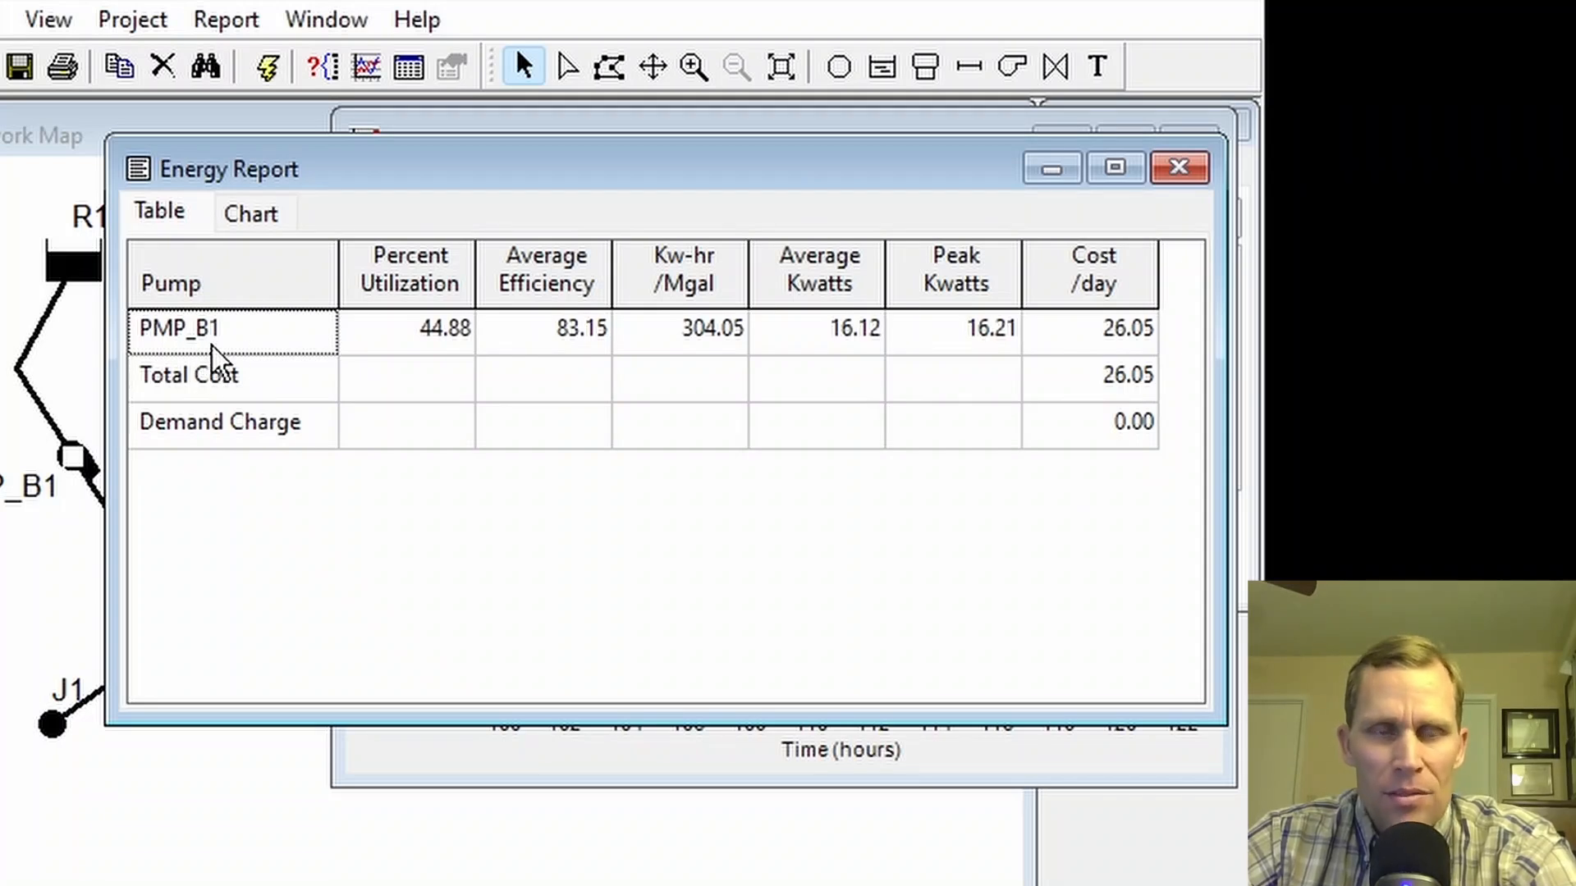
left_click(410, 341)
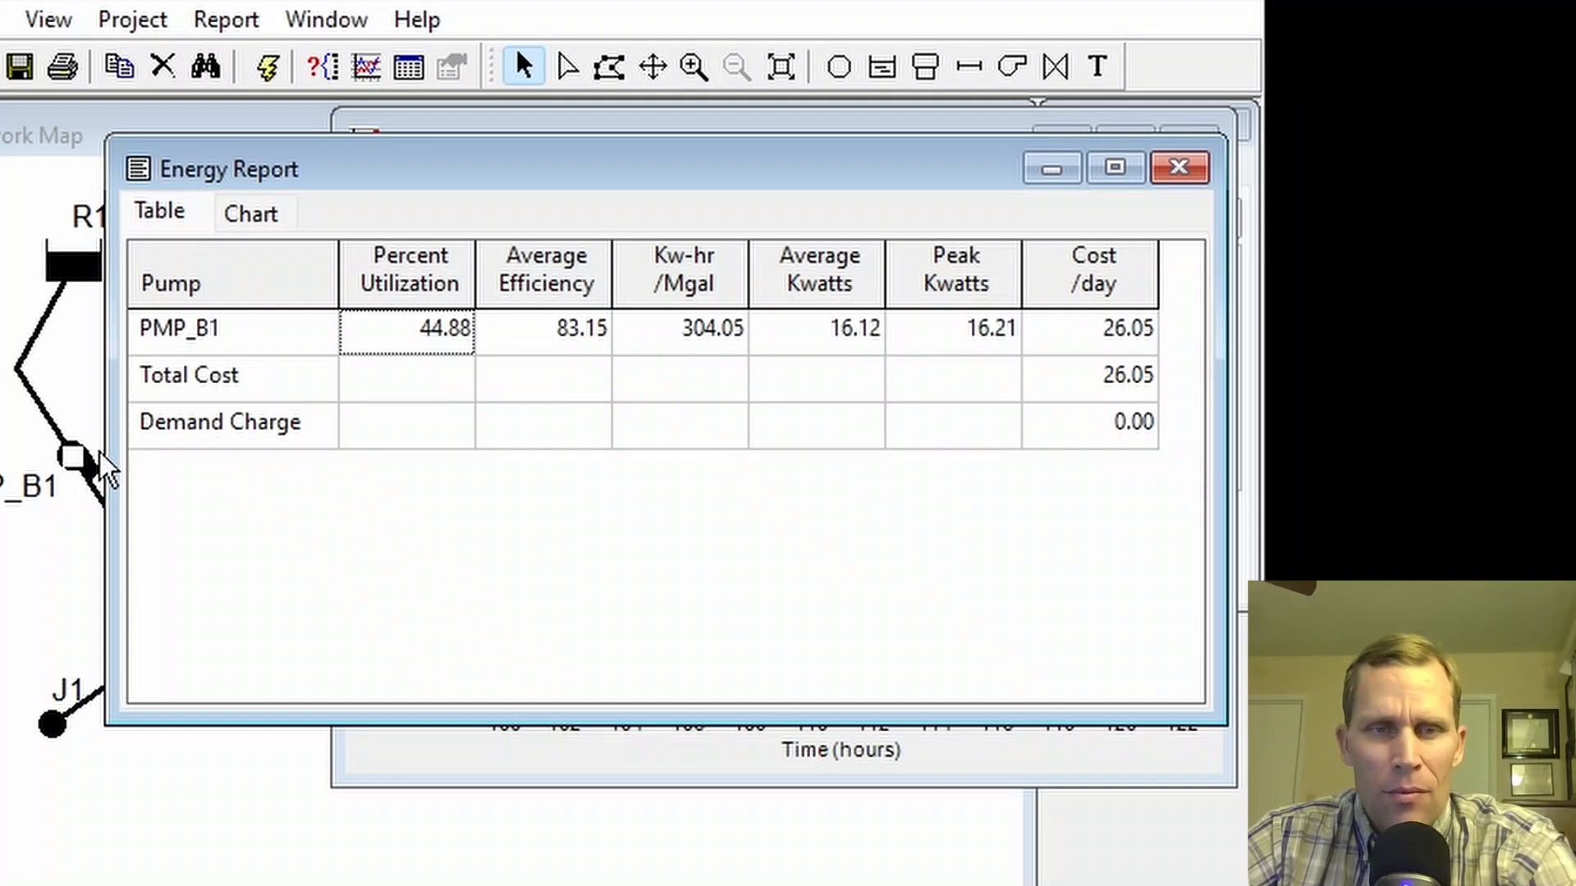
left_click(563, 353)
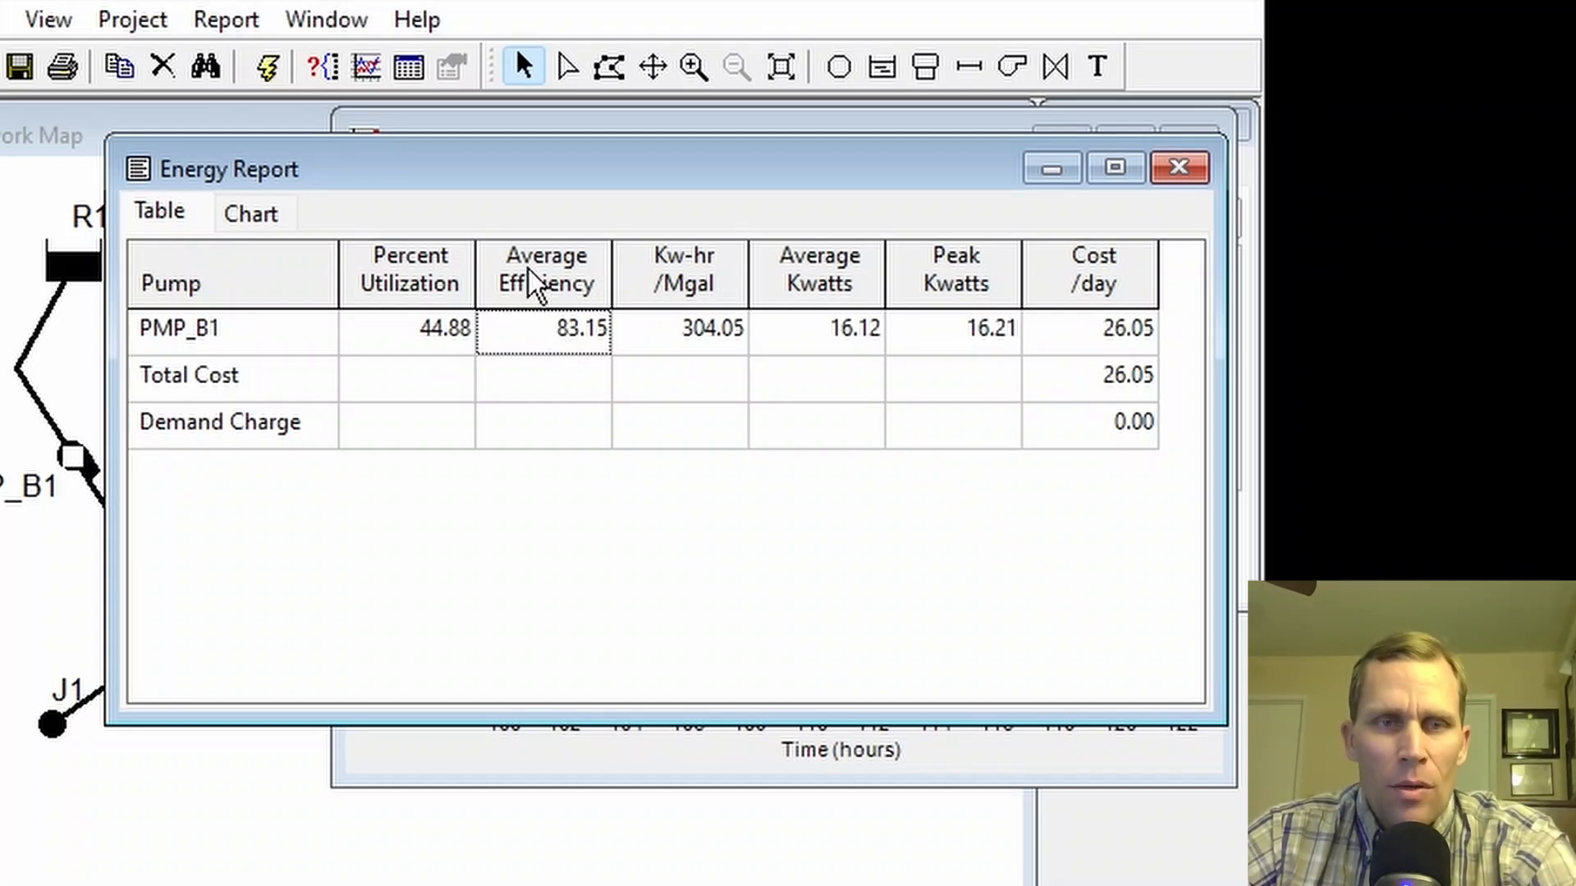
mouse_move(574, 168)
left_mouse_down()
mouse_move(542, 164)
mouse_move(565, 175)
left_mouse_up()
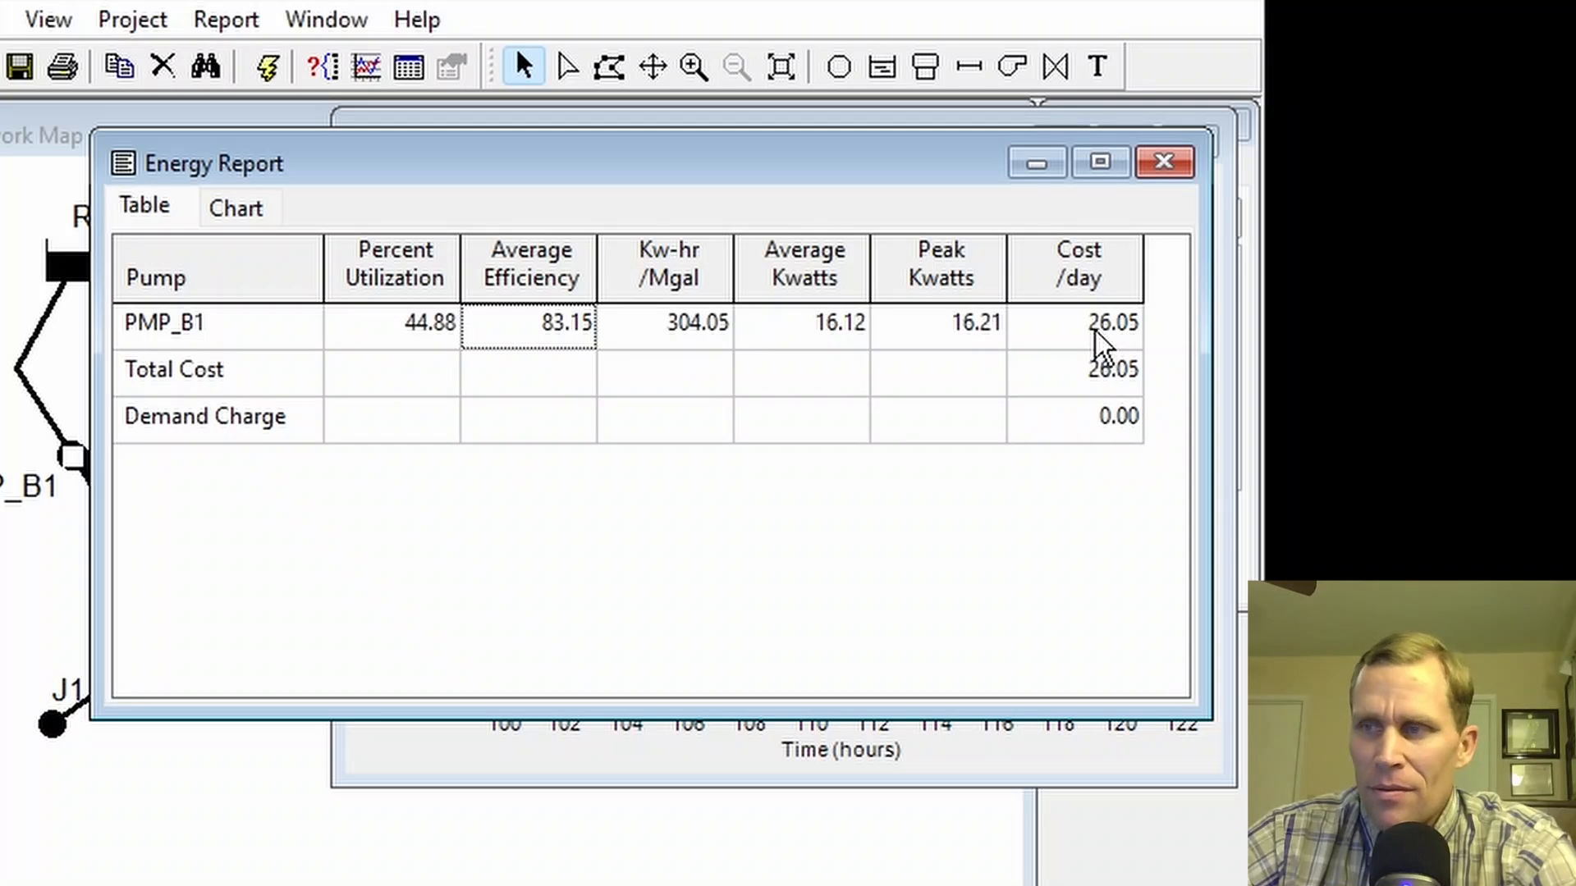
left_click(402, 335)
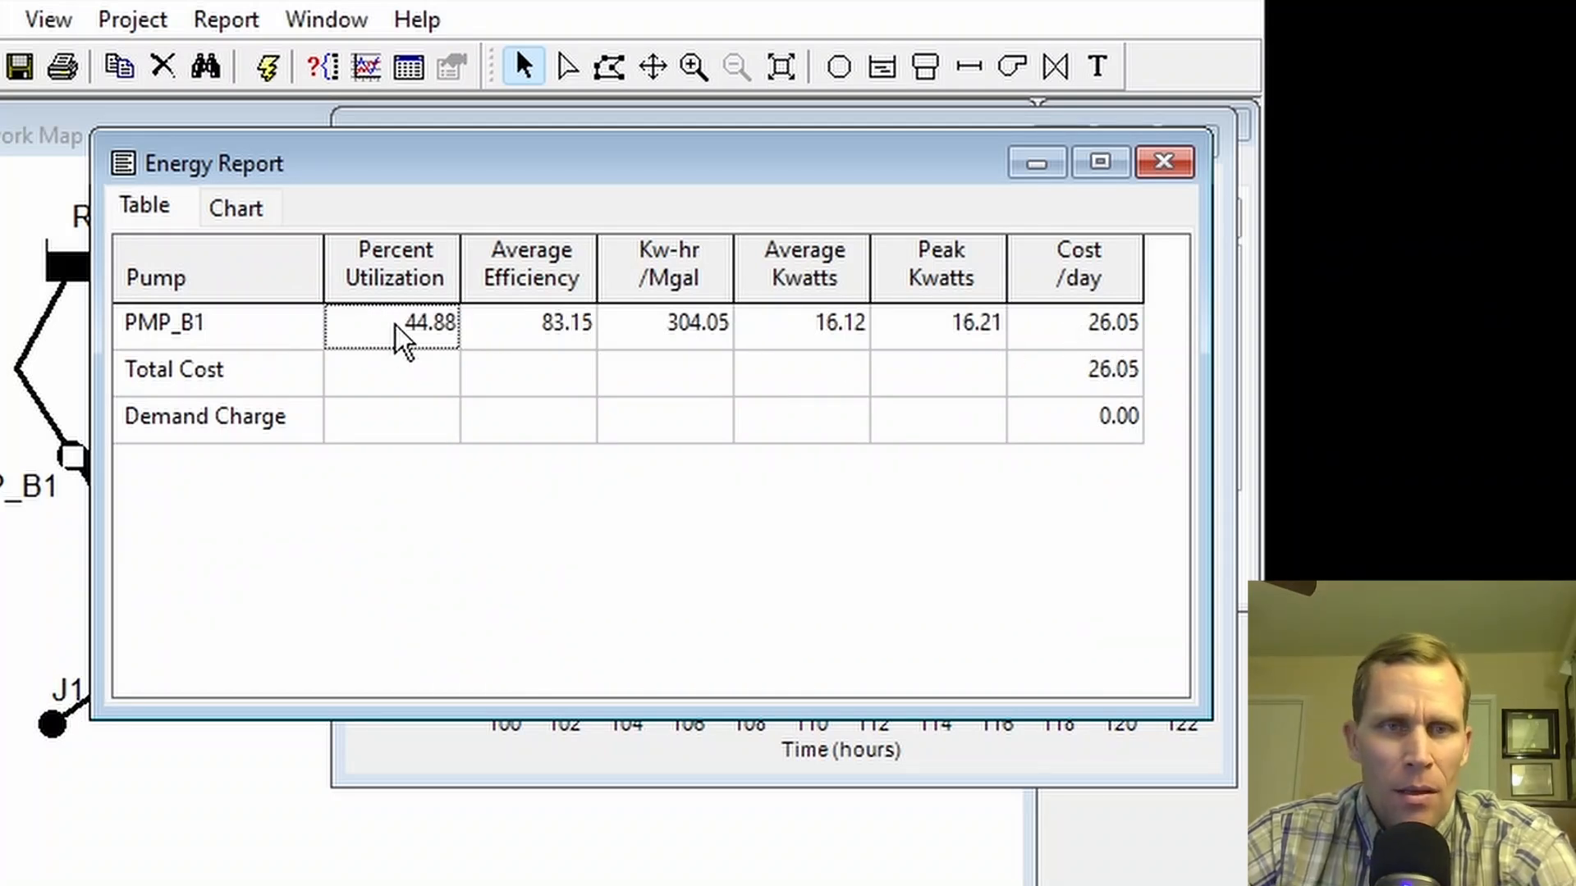
left_click(547, 334)
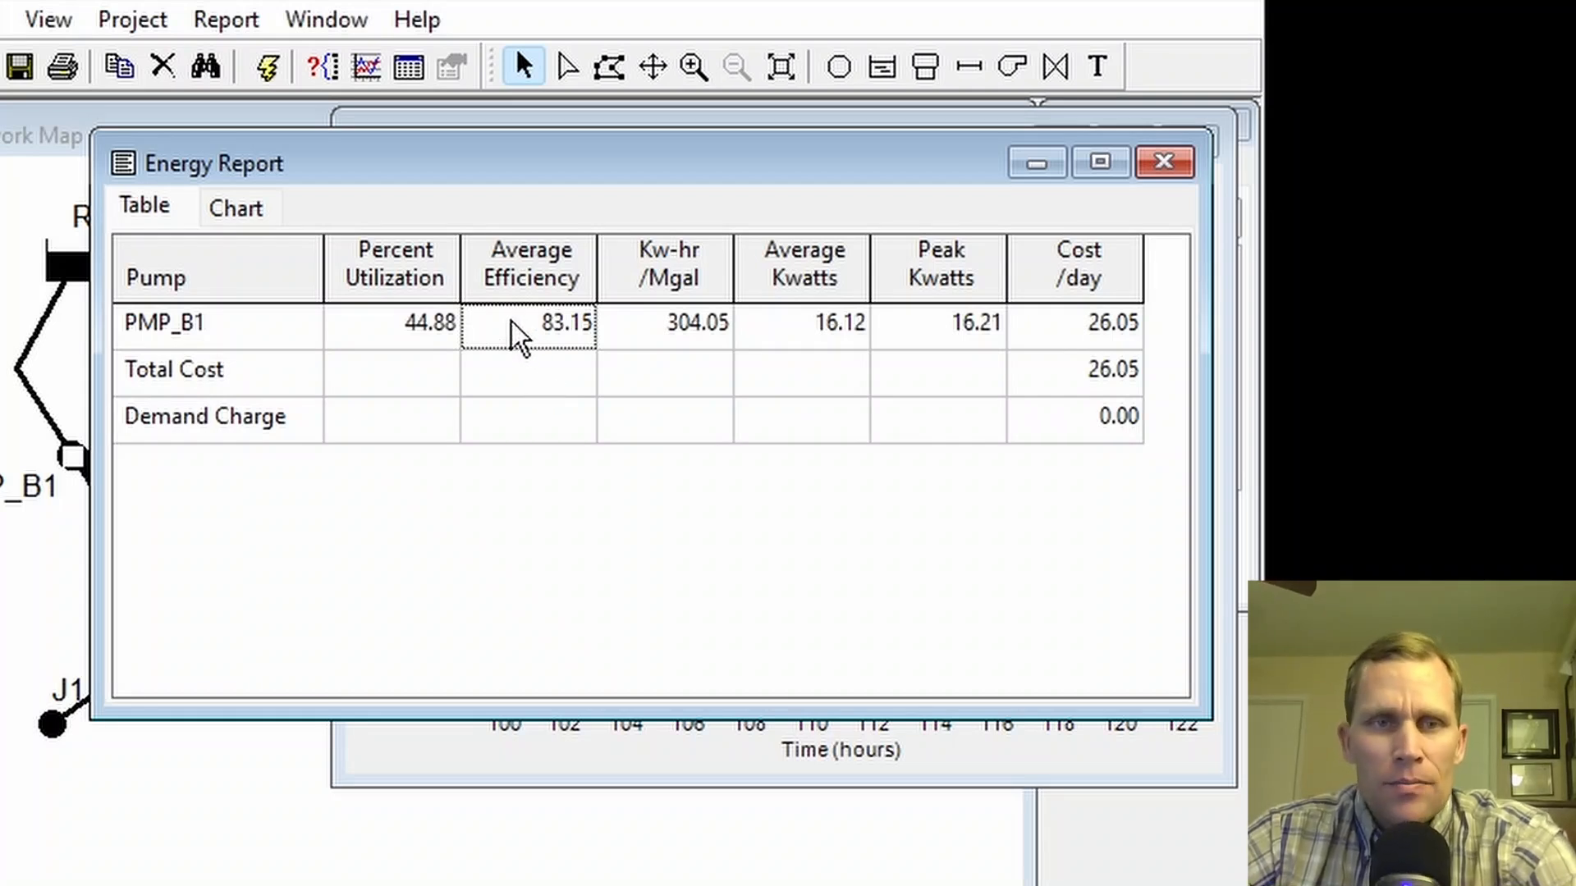
left_click(1036, 164)
left_click(1067, 163)
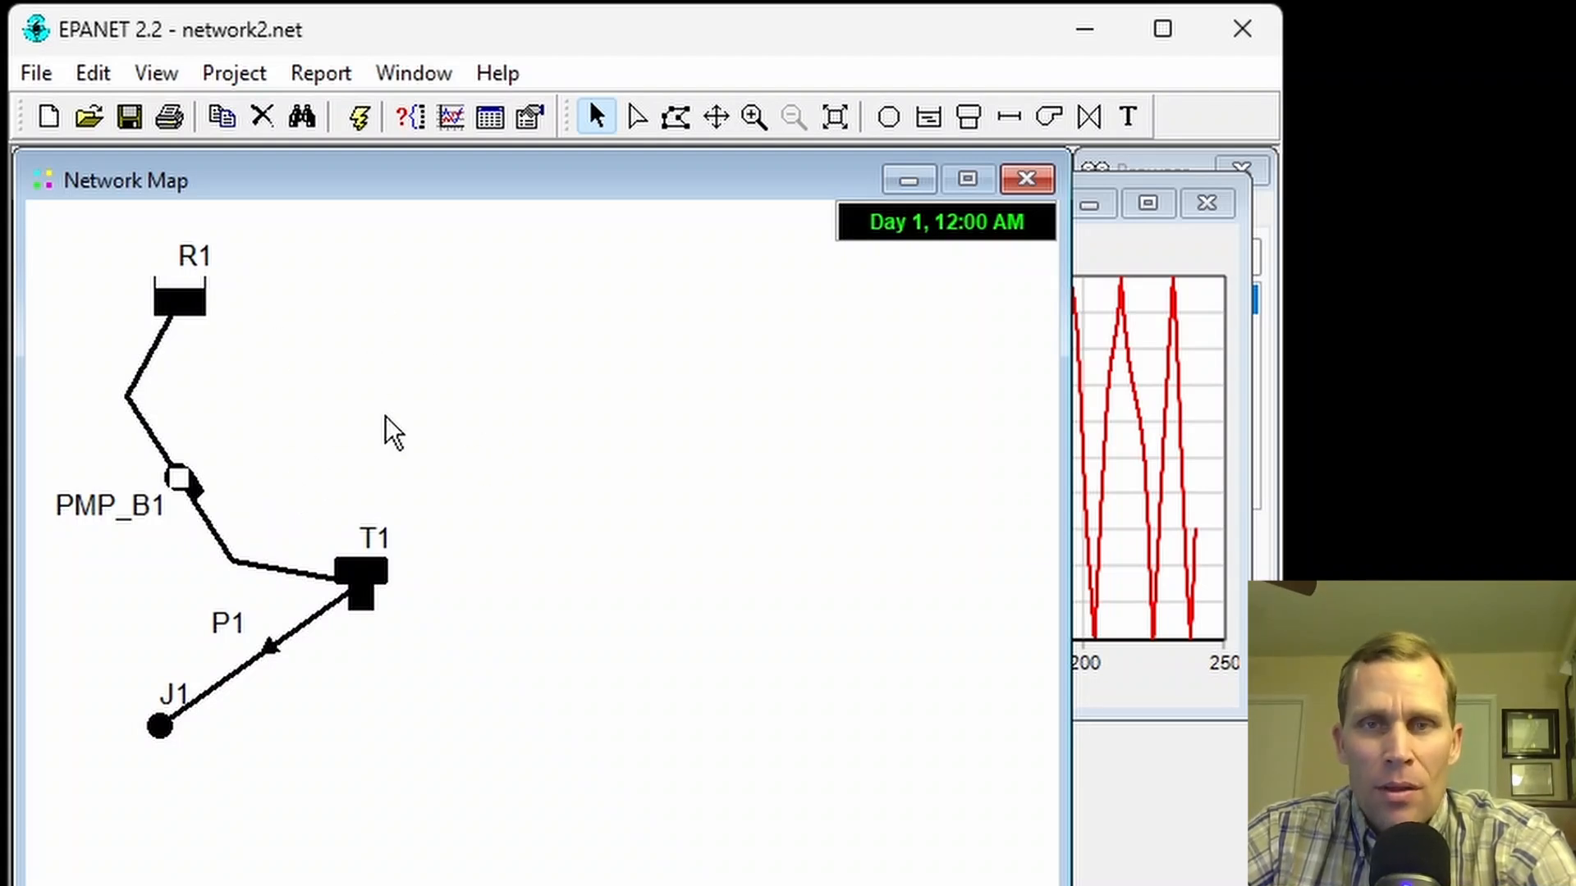
Step: Set the initial status of pump PMP_B1 to Closed and put the remaining graph window away
double_click(146, 444)
left_click(853, 590)
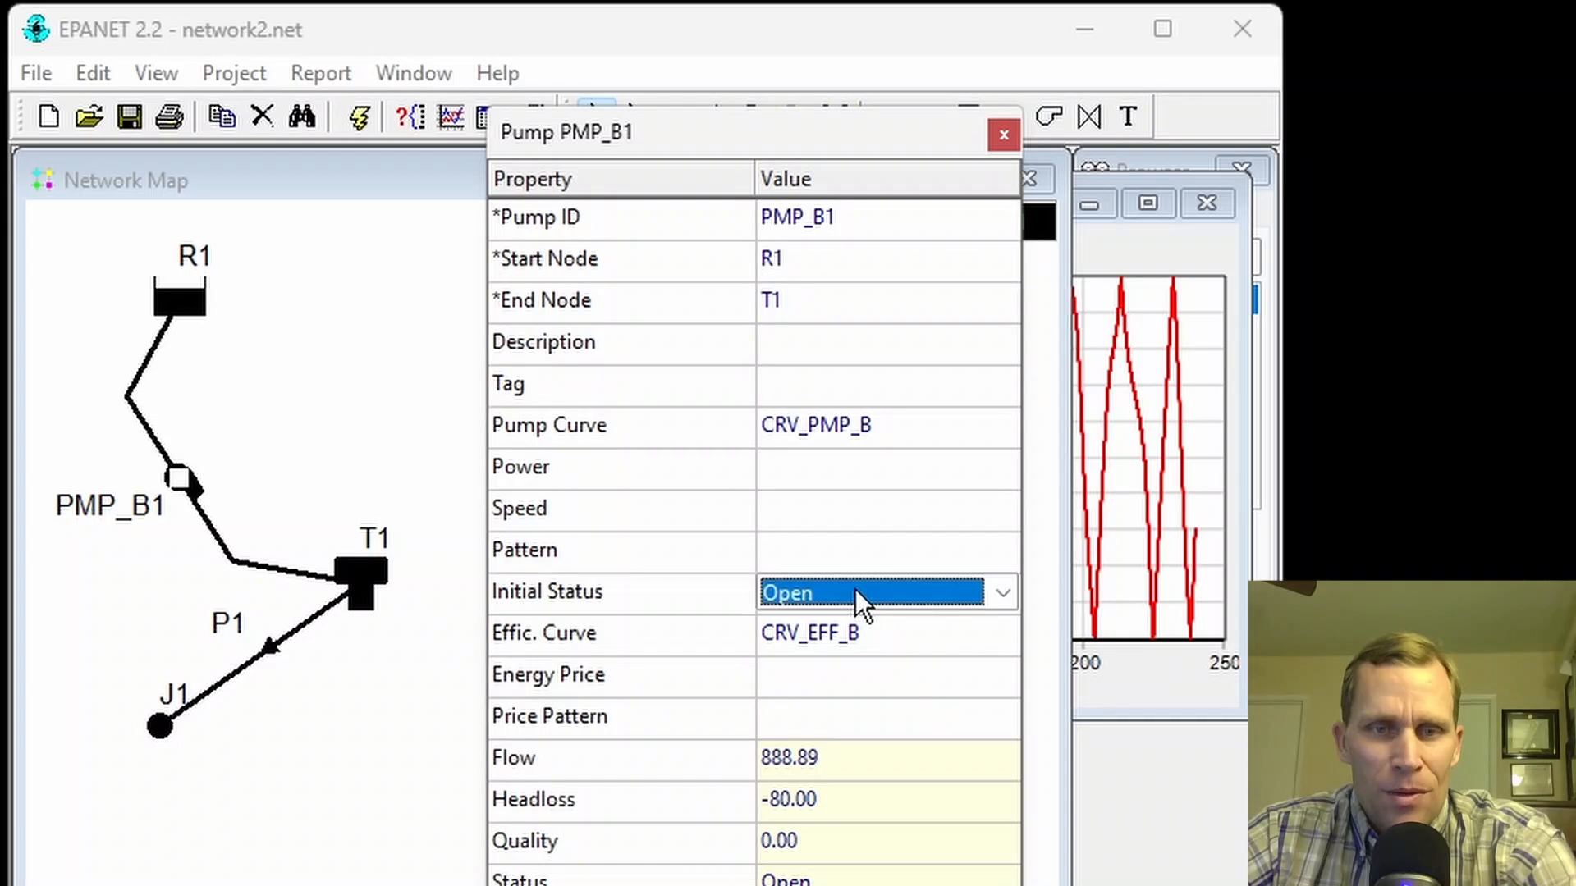
left_click(1002, 595)
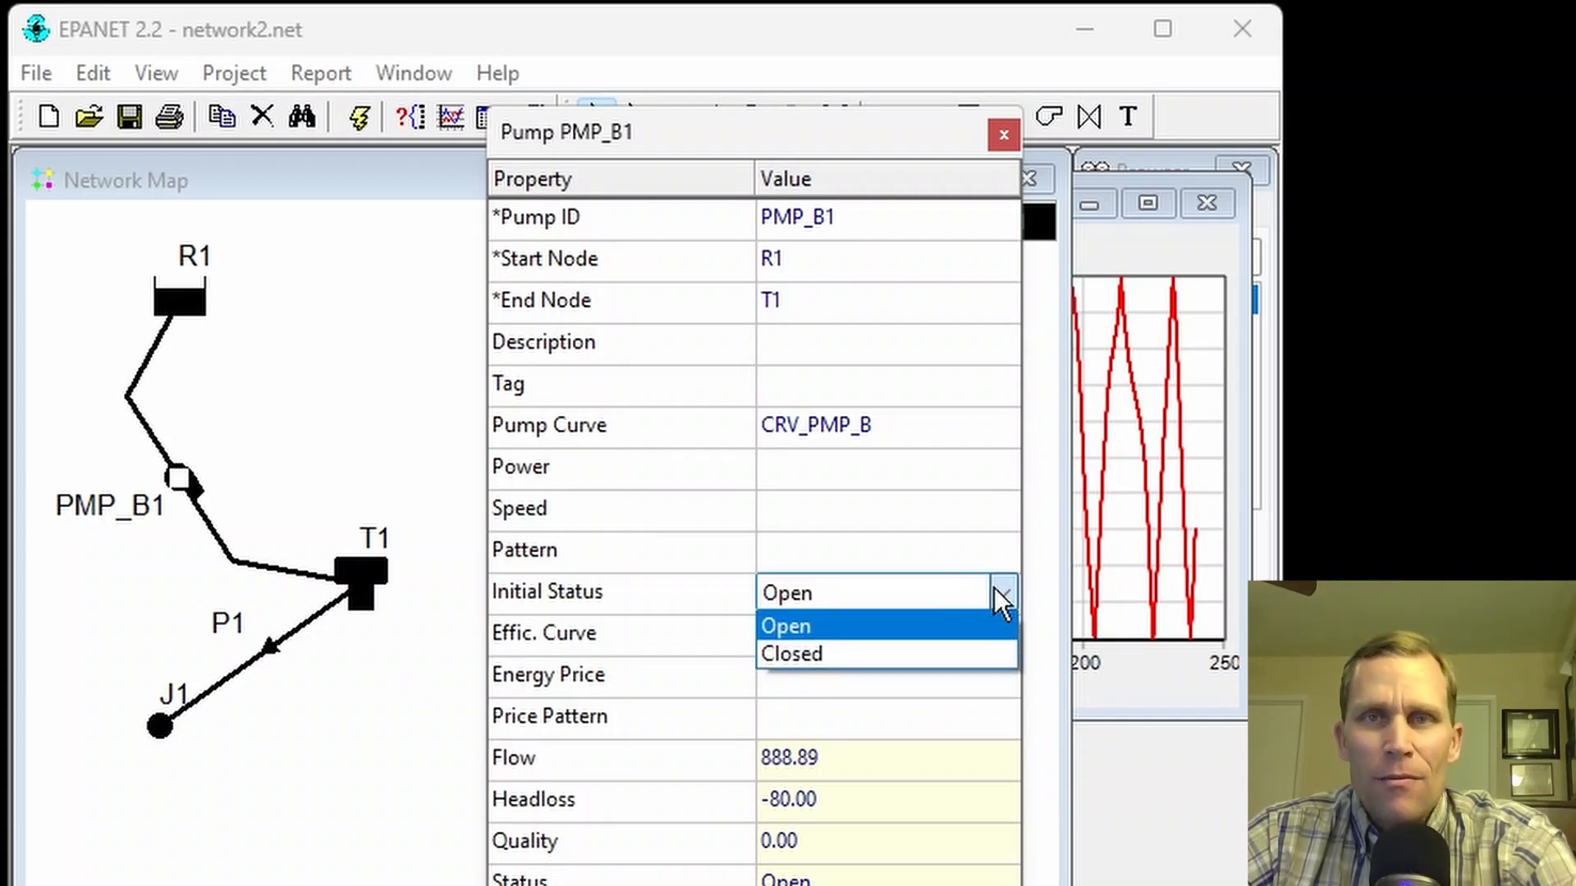
left_click(883, 653)
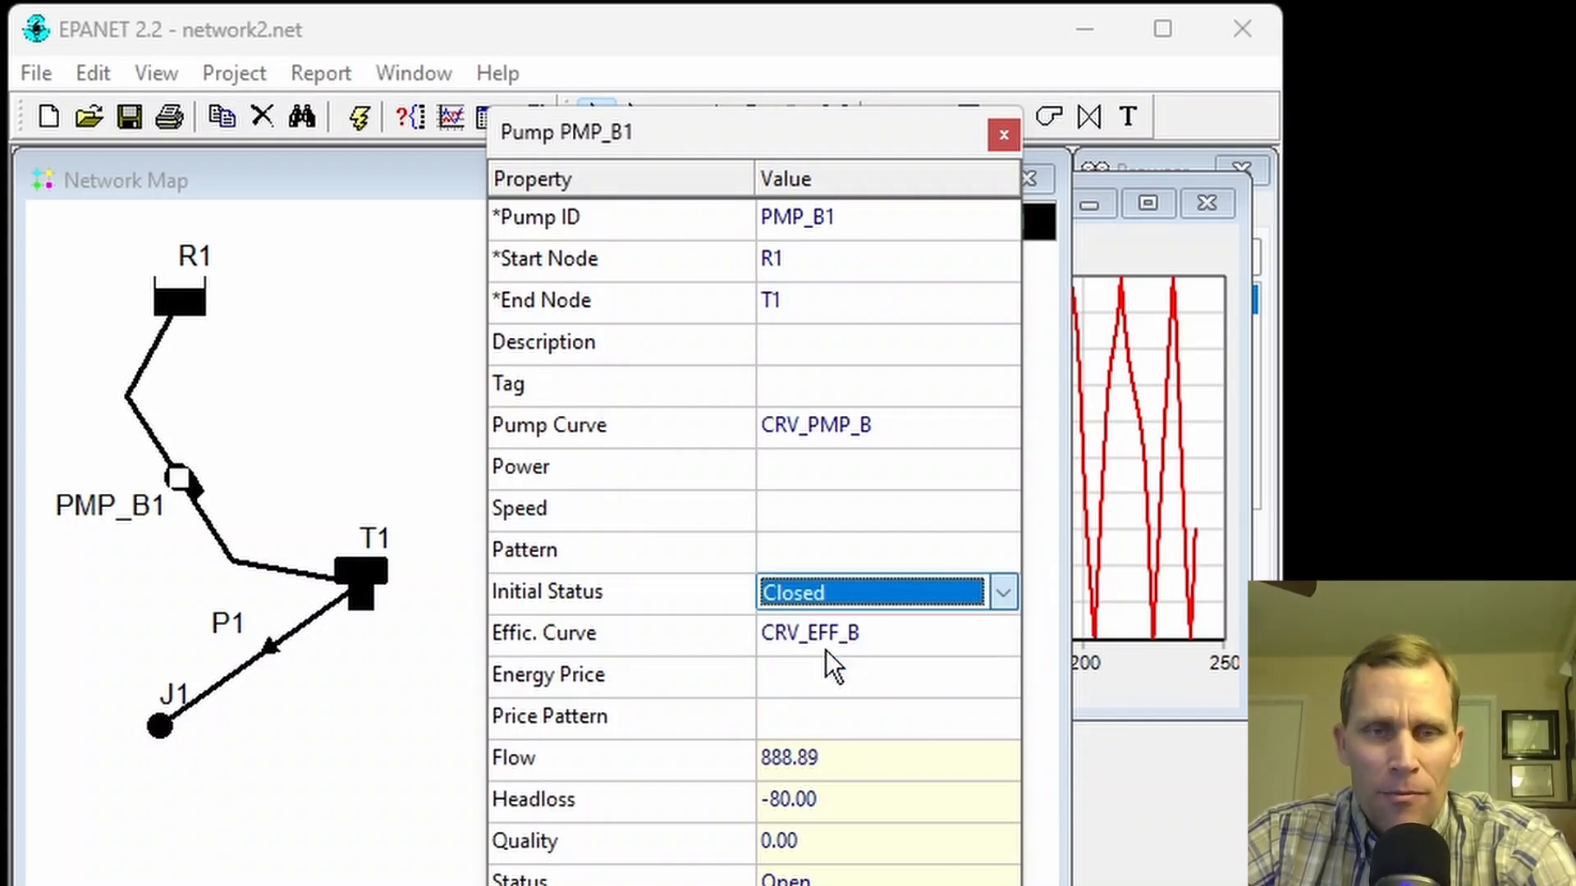
left_click(998, 140)
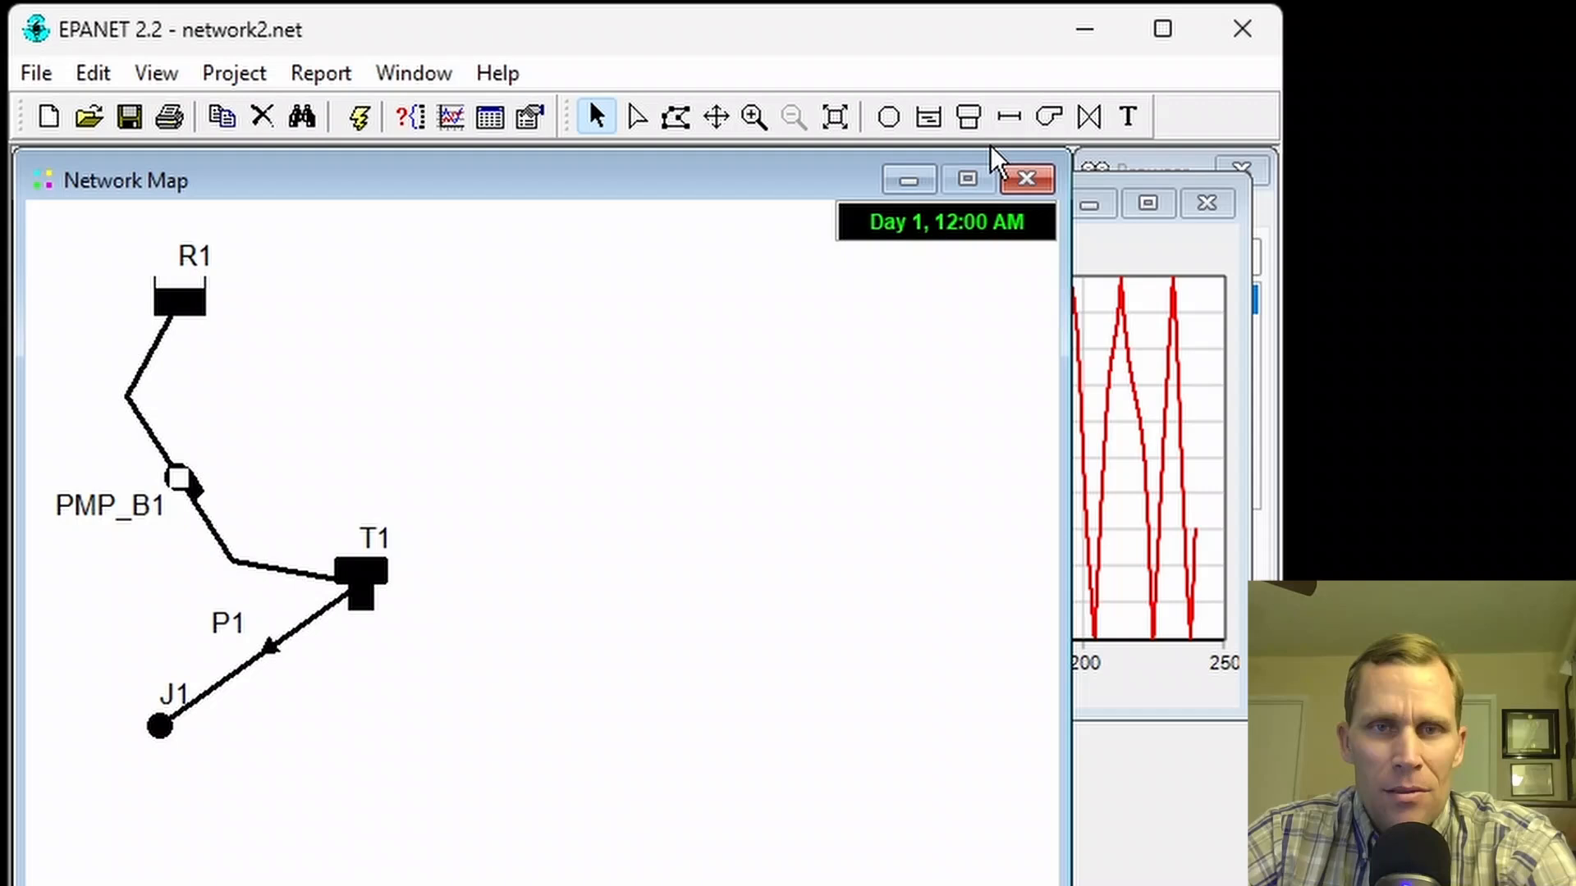
left_click(1080, 213)
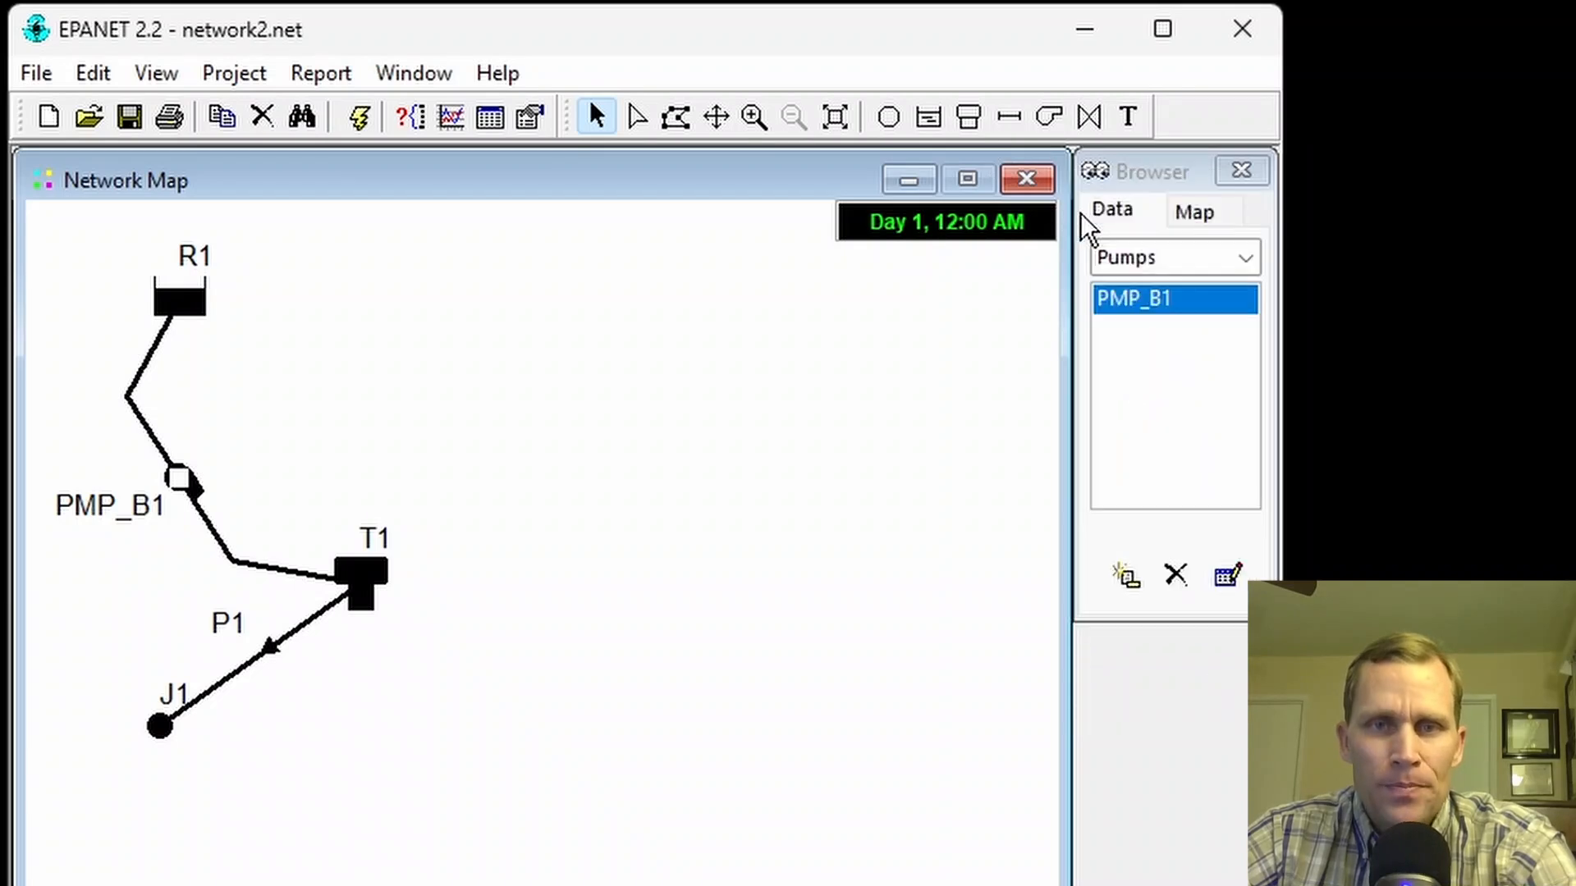
Step: Draw three more pumps in parallel from reservoir R1 to tank T1, one straight and two routed around it with bends
left_click(1042, 116)
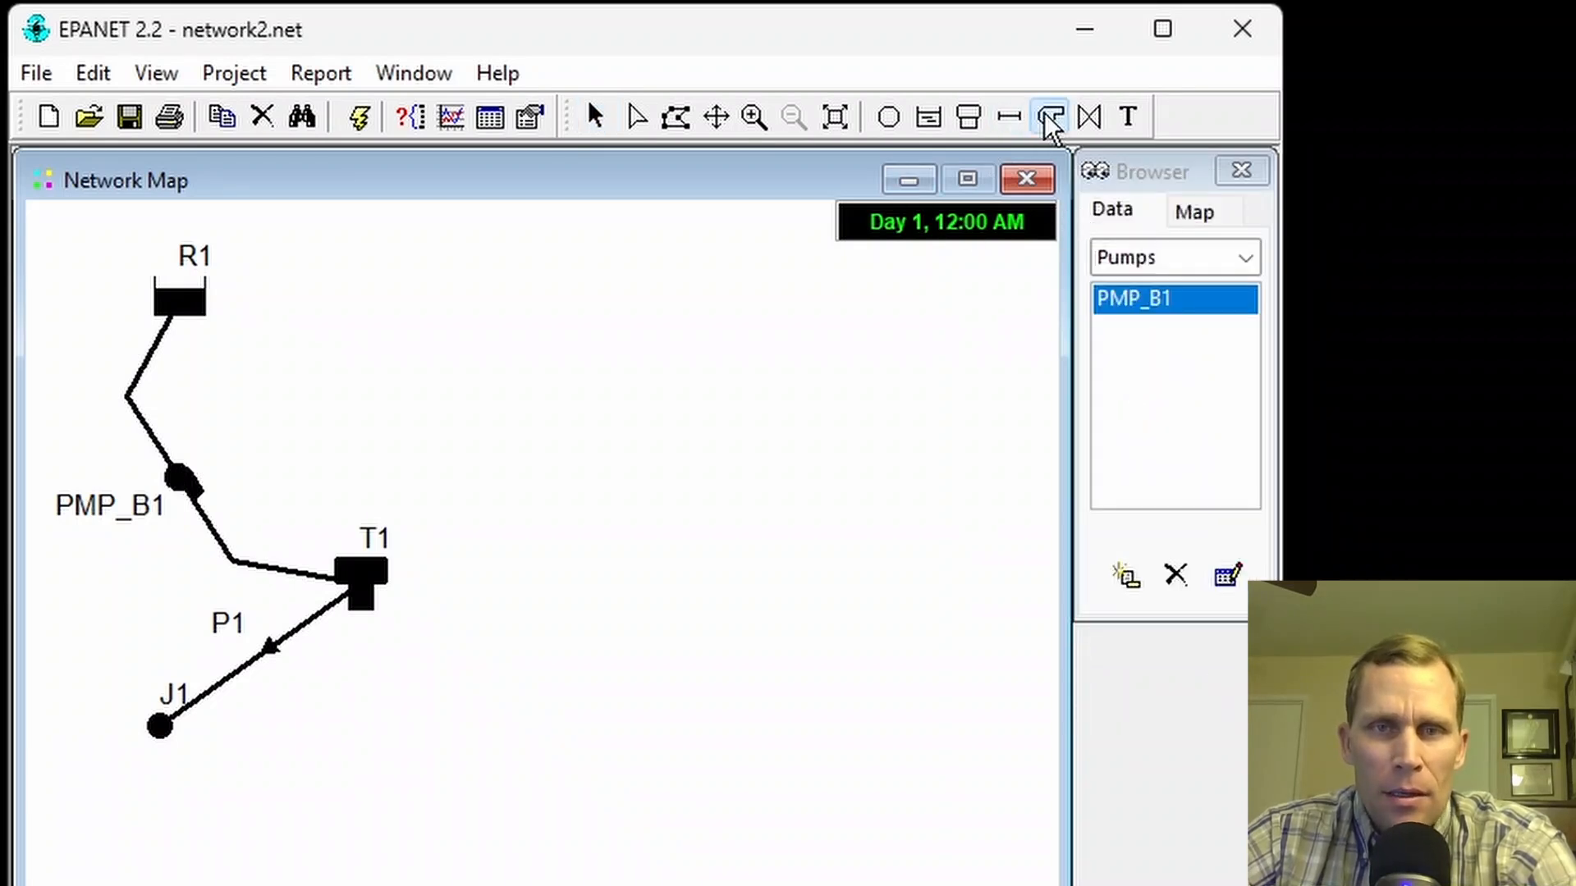
left_click(178, 288)
left_click(352, 572)
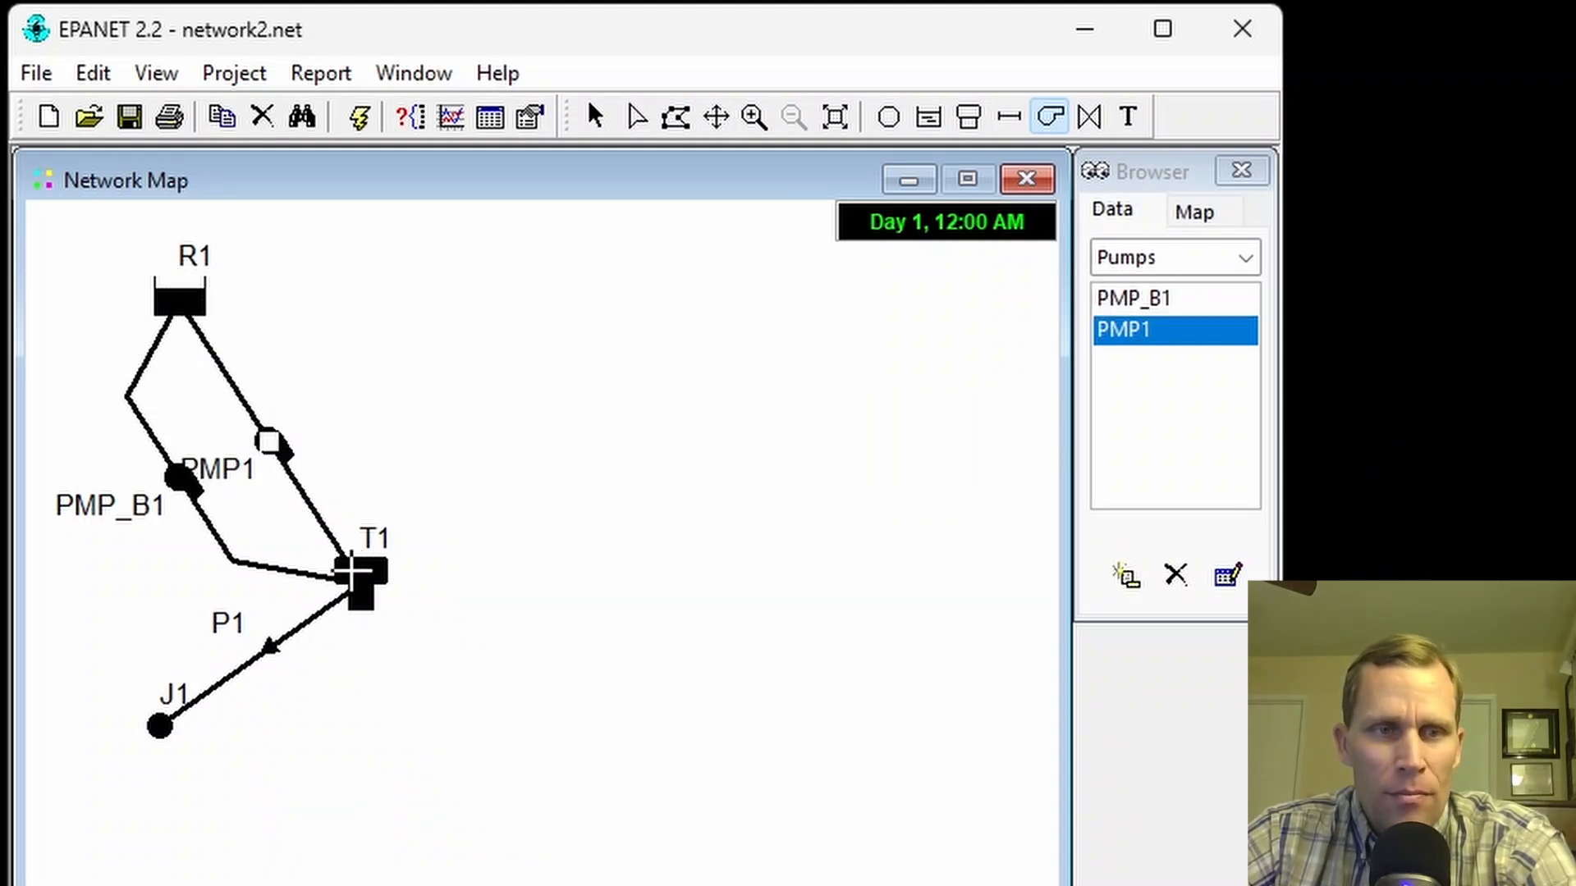
left_click(179, 295)
left_click(291, 285)
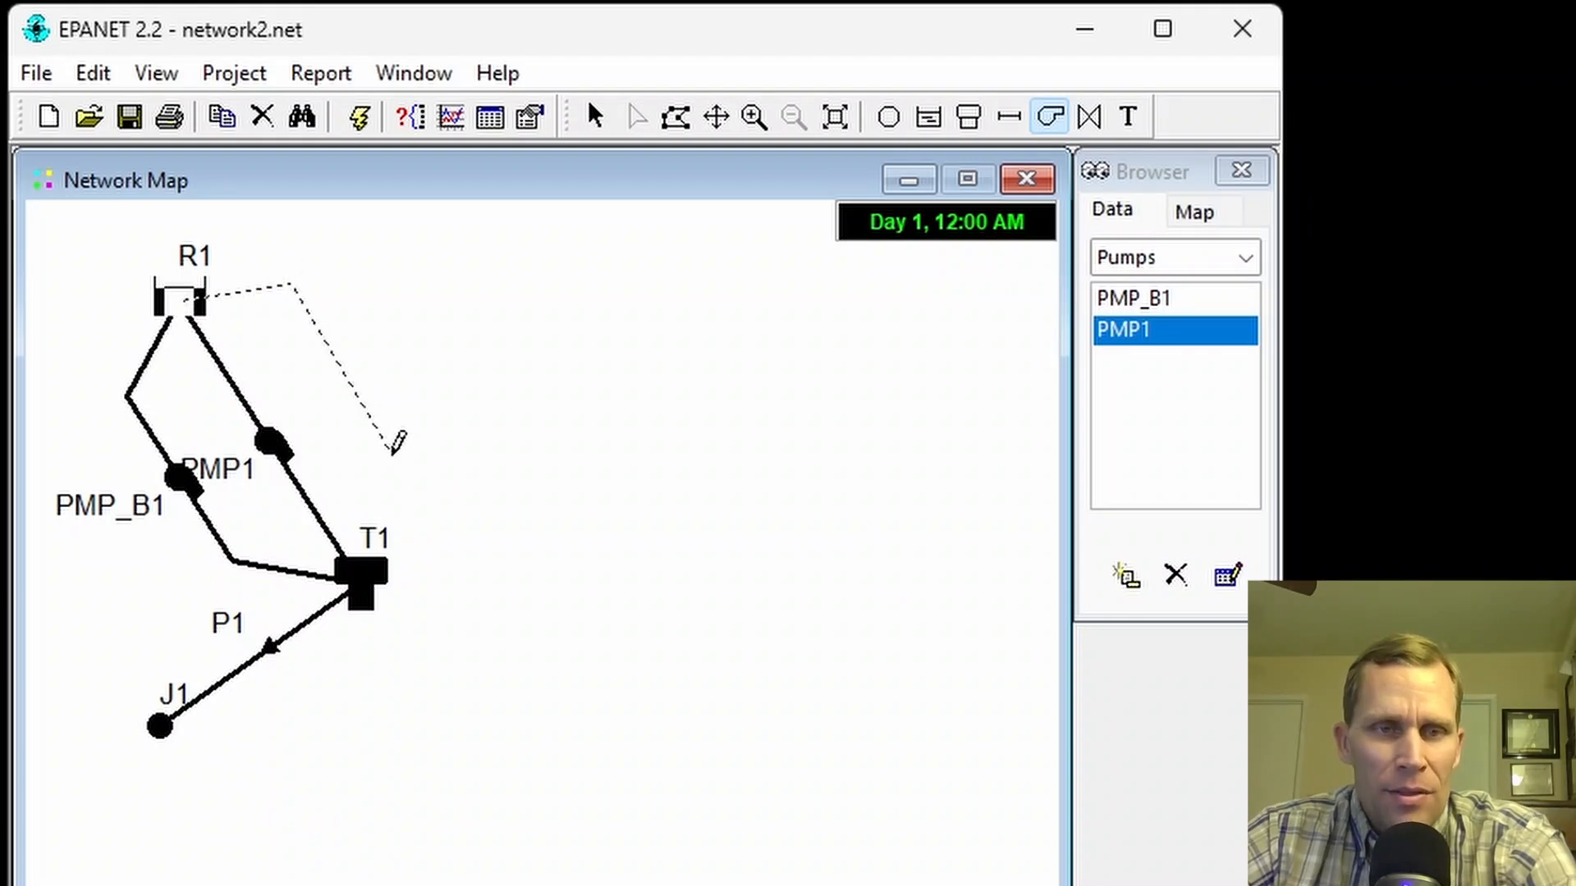
left_click(394, 455)
left_click(365, 566)
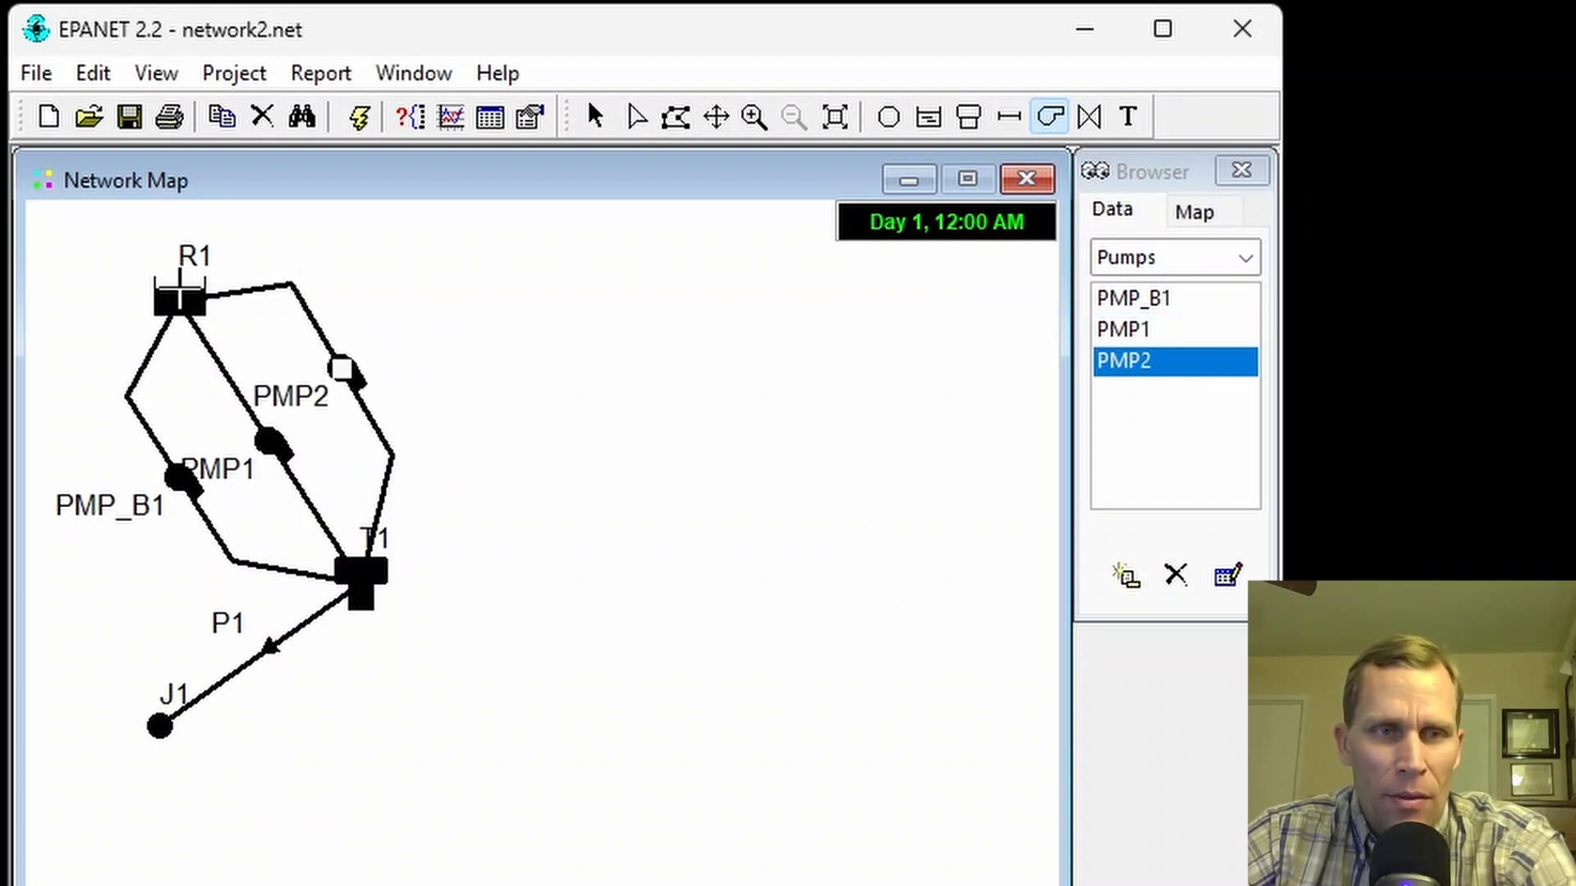
left_click(179, 294)
left_click(385, 232)
left_click(495, 439)
left_click(359, 574)
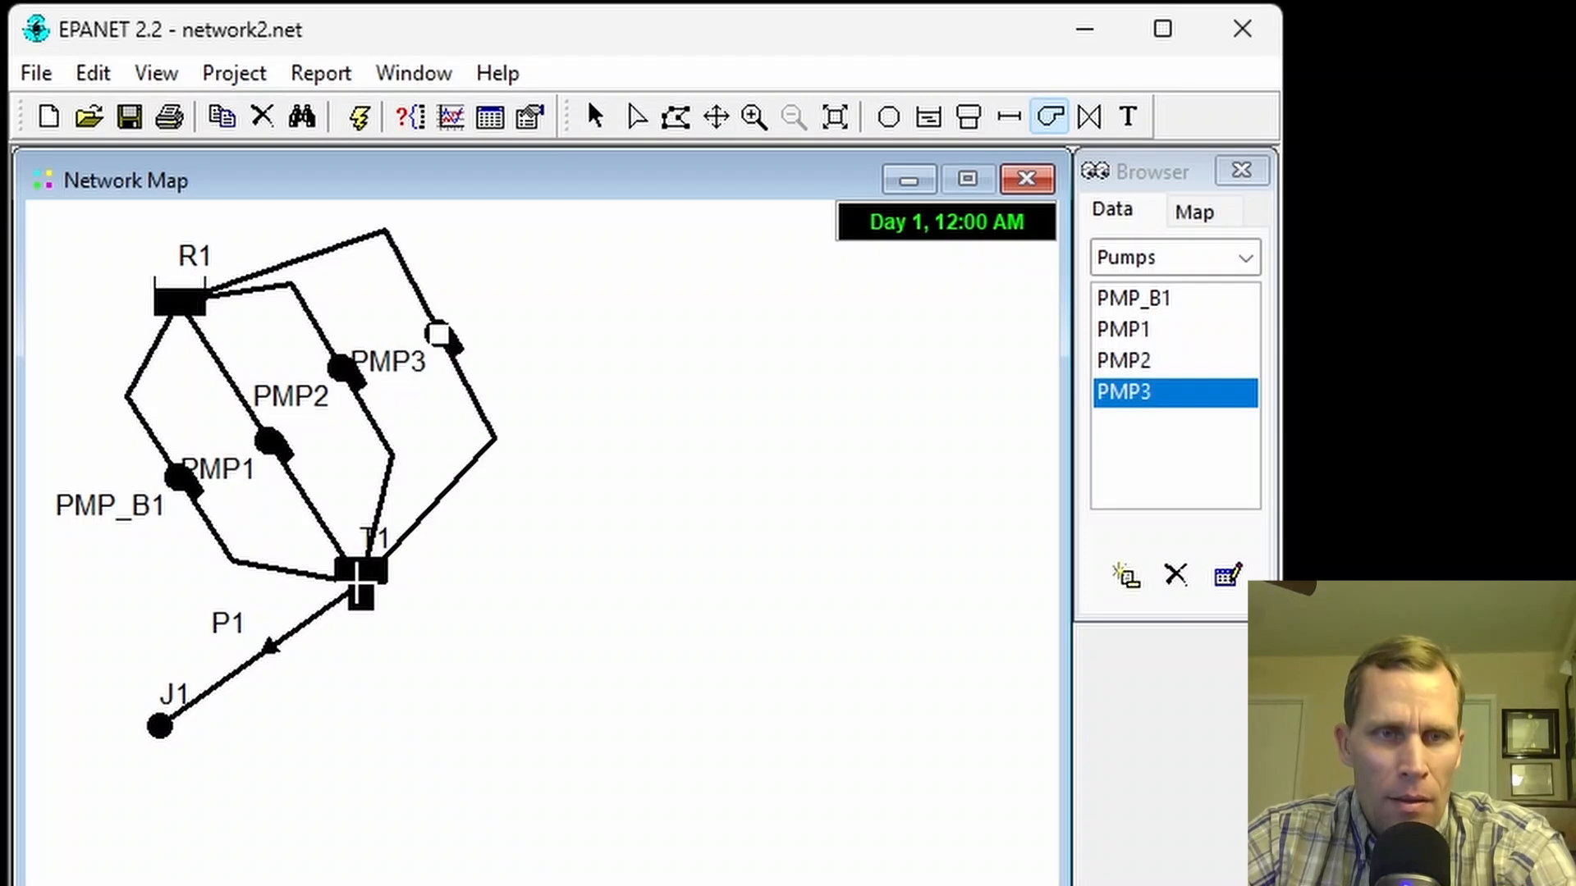
Step: Rename the new straight pump between R1 and T1 as PMP_S1
scroll(274, 348, "up", 1)
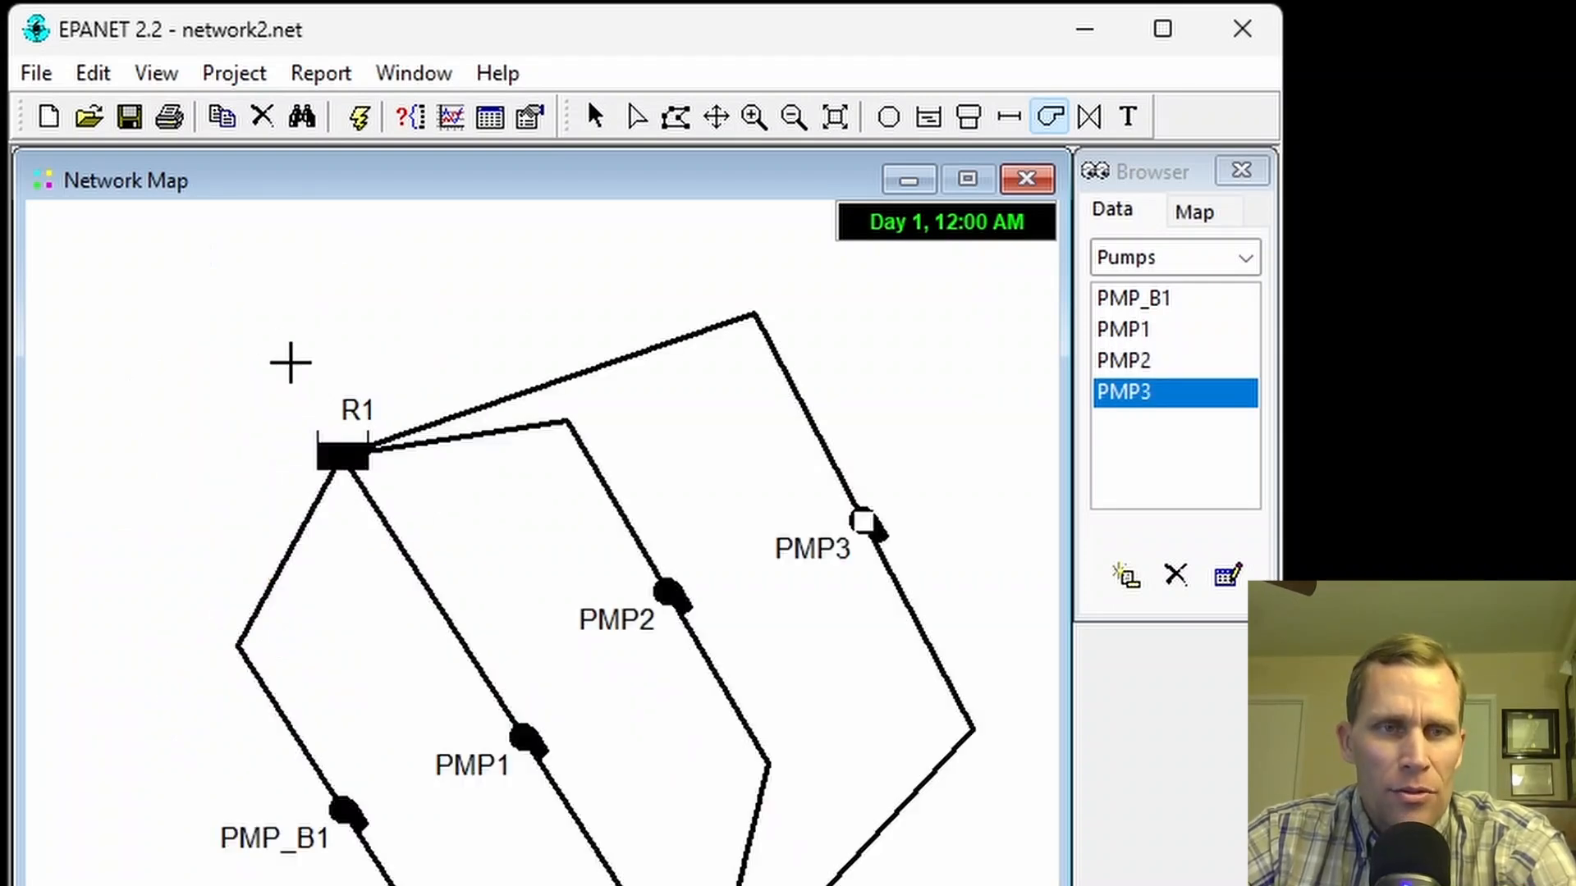
left_click(717, 116)
left_click_drag(767, 484, 552, 393)
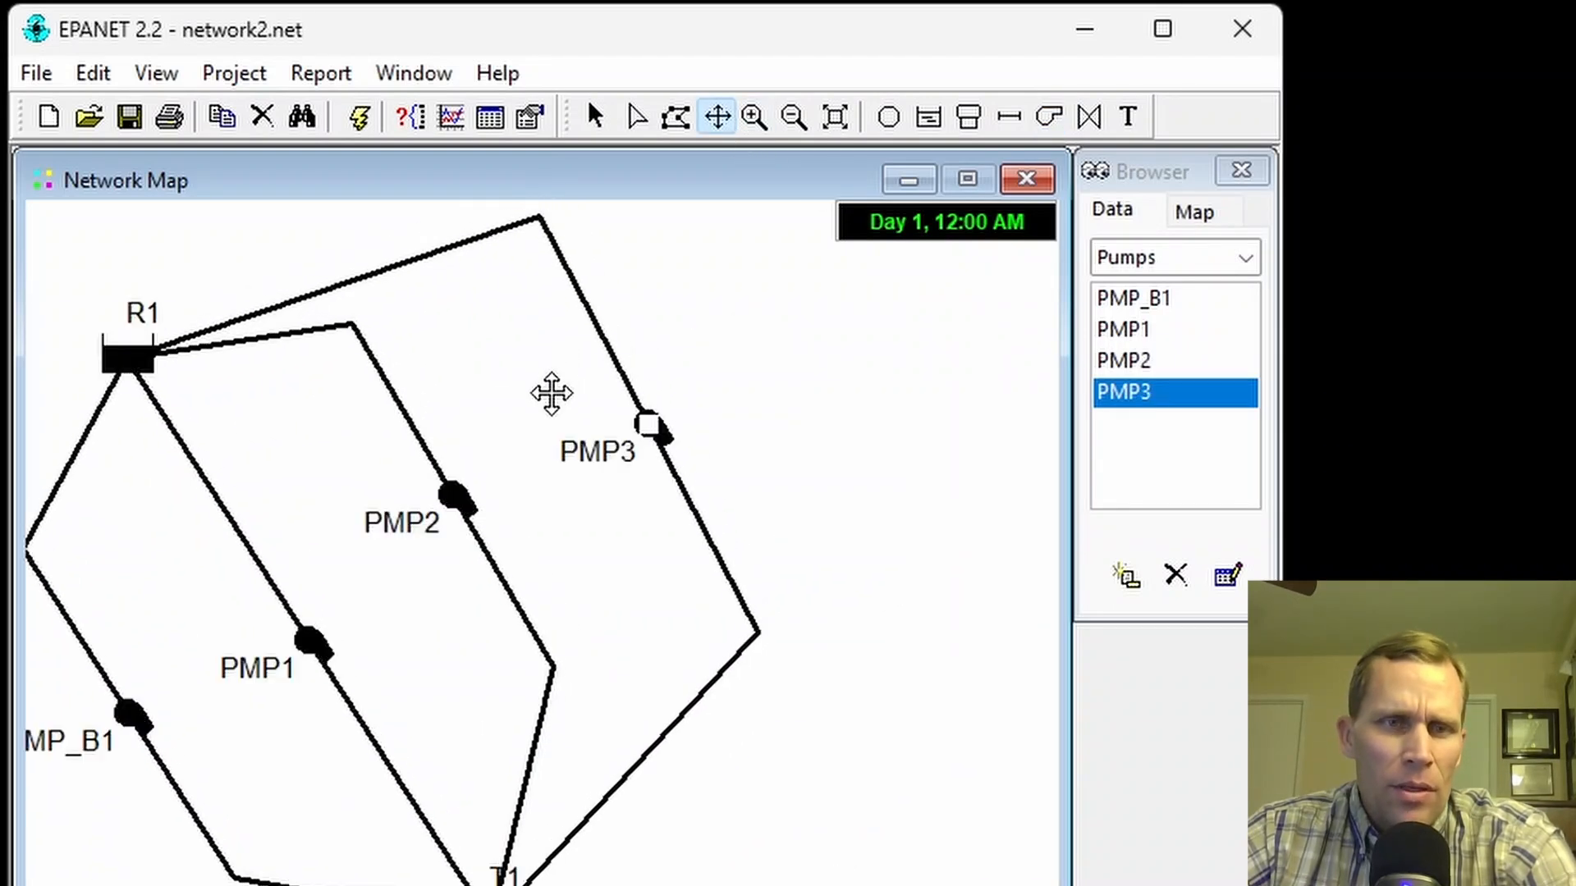
scroll(563, 410, "down", 1)
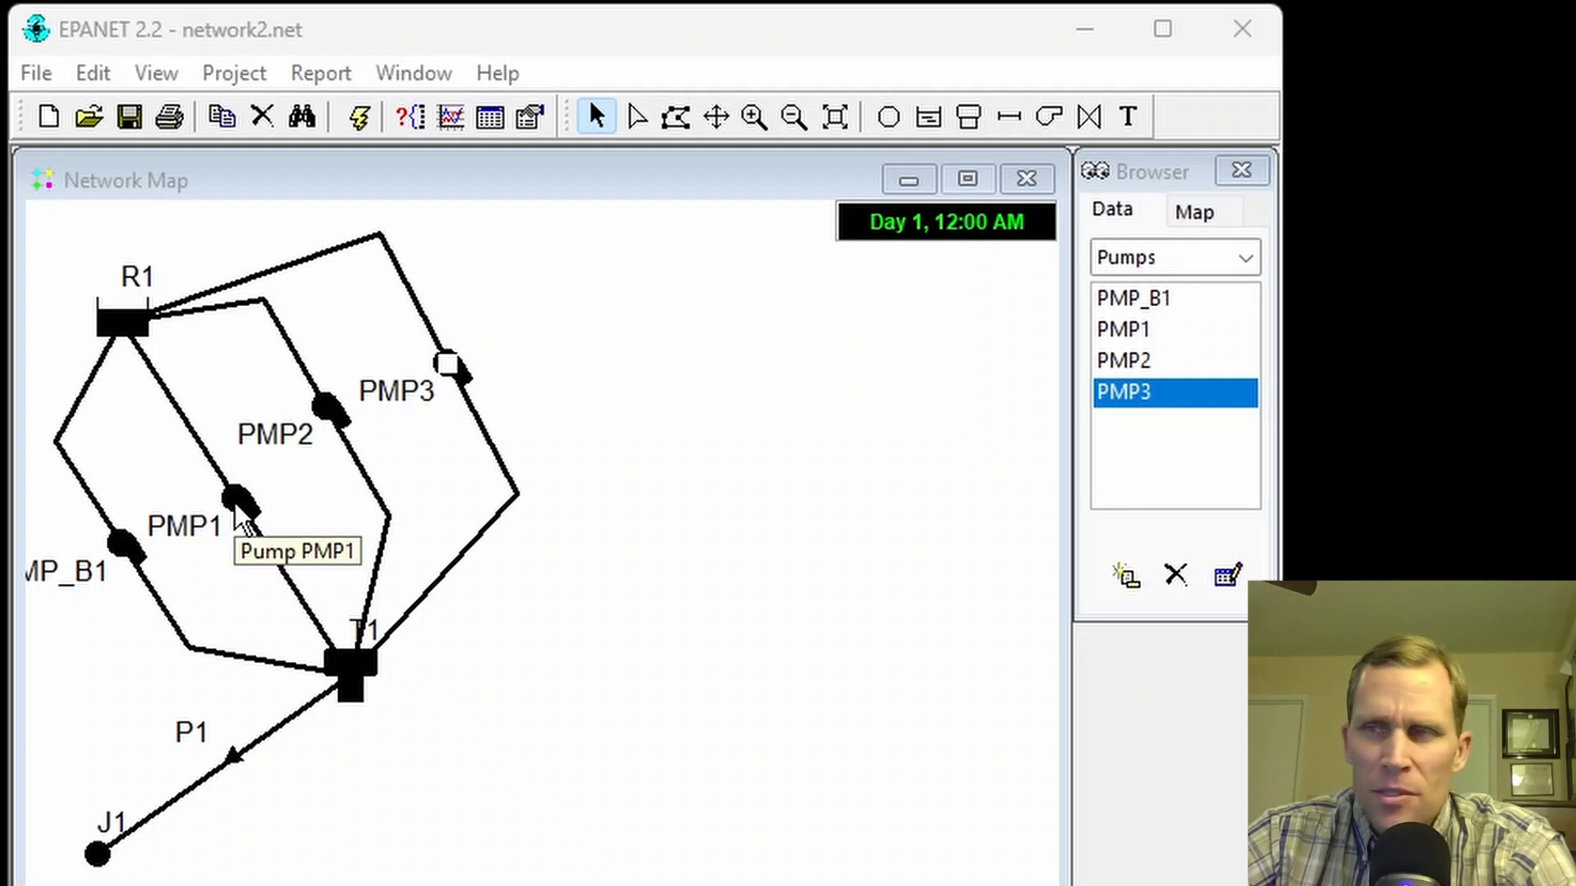
left_click(236, 499)
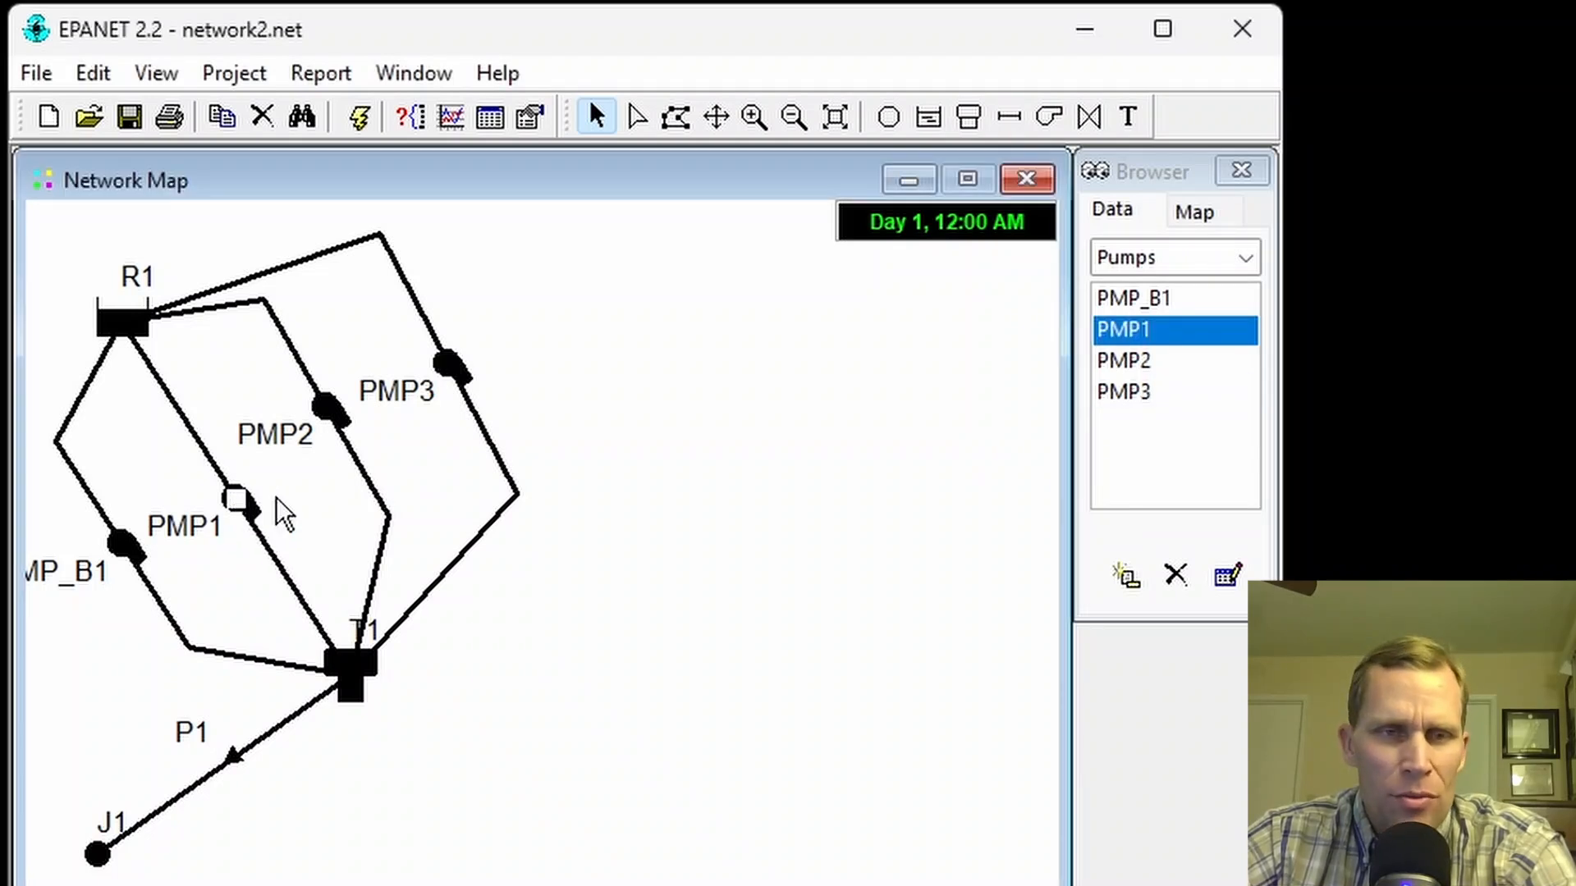
double_click(238, 504)
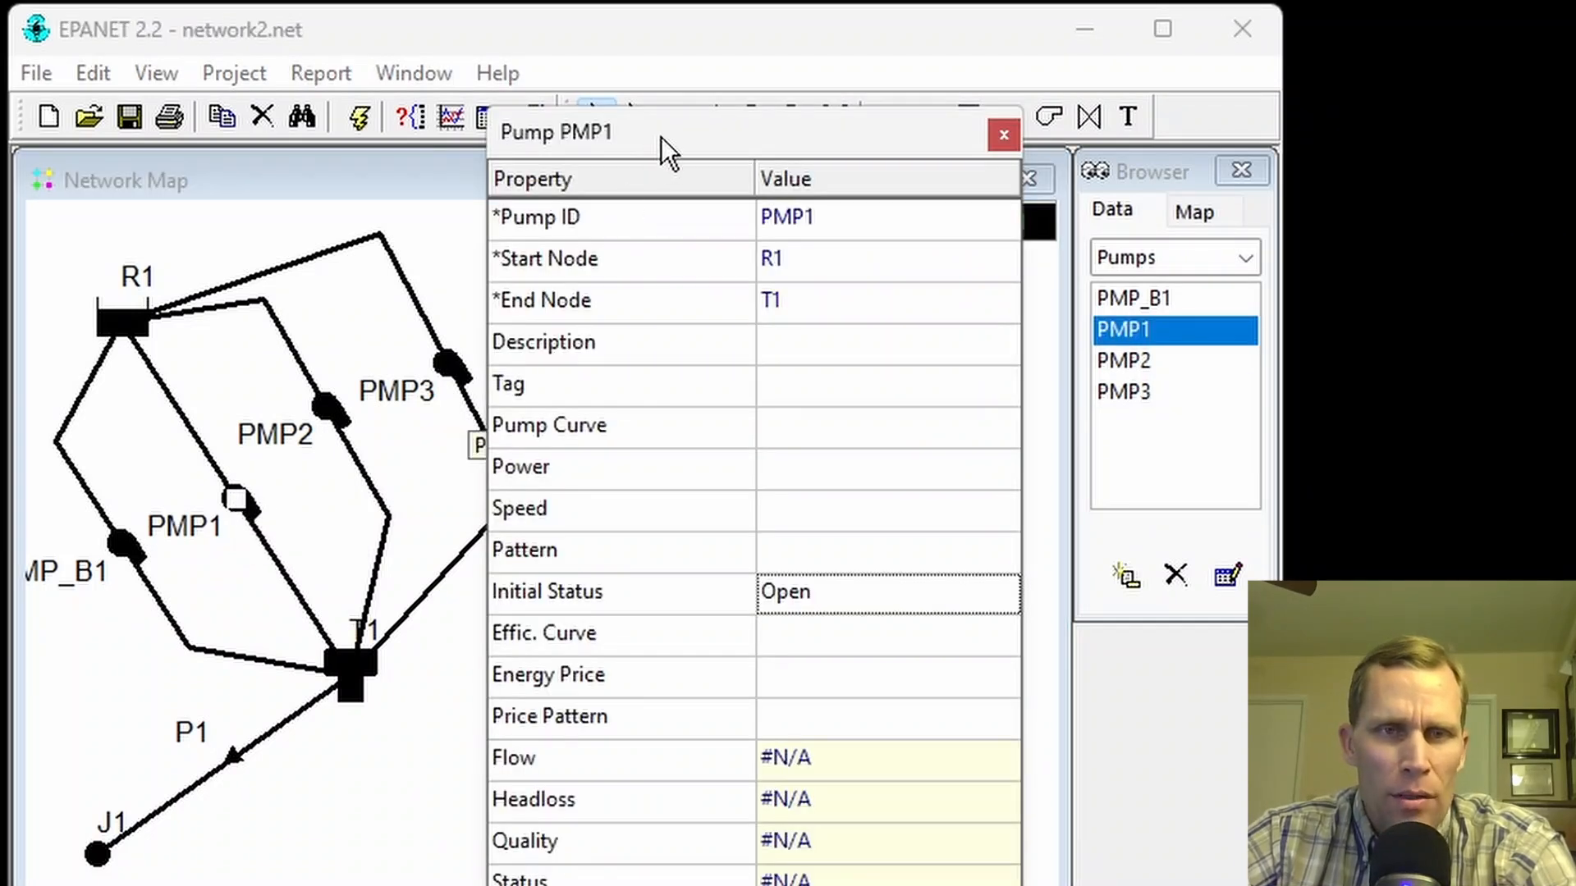
left_click_drag(662, 137, 743, 126)
left_click(907, 207)
type("PMP_S1")
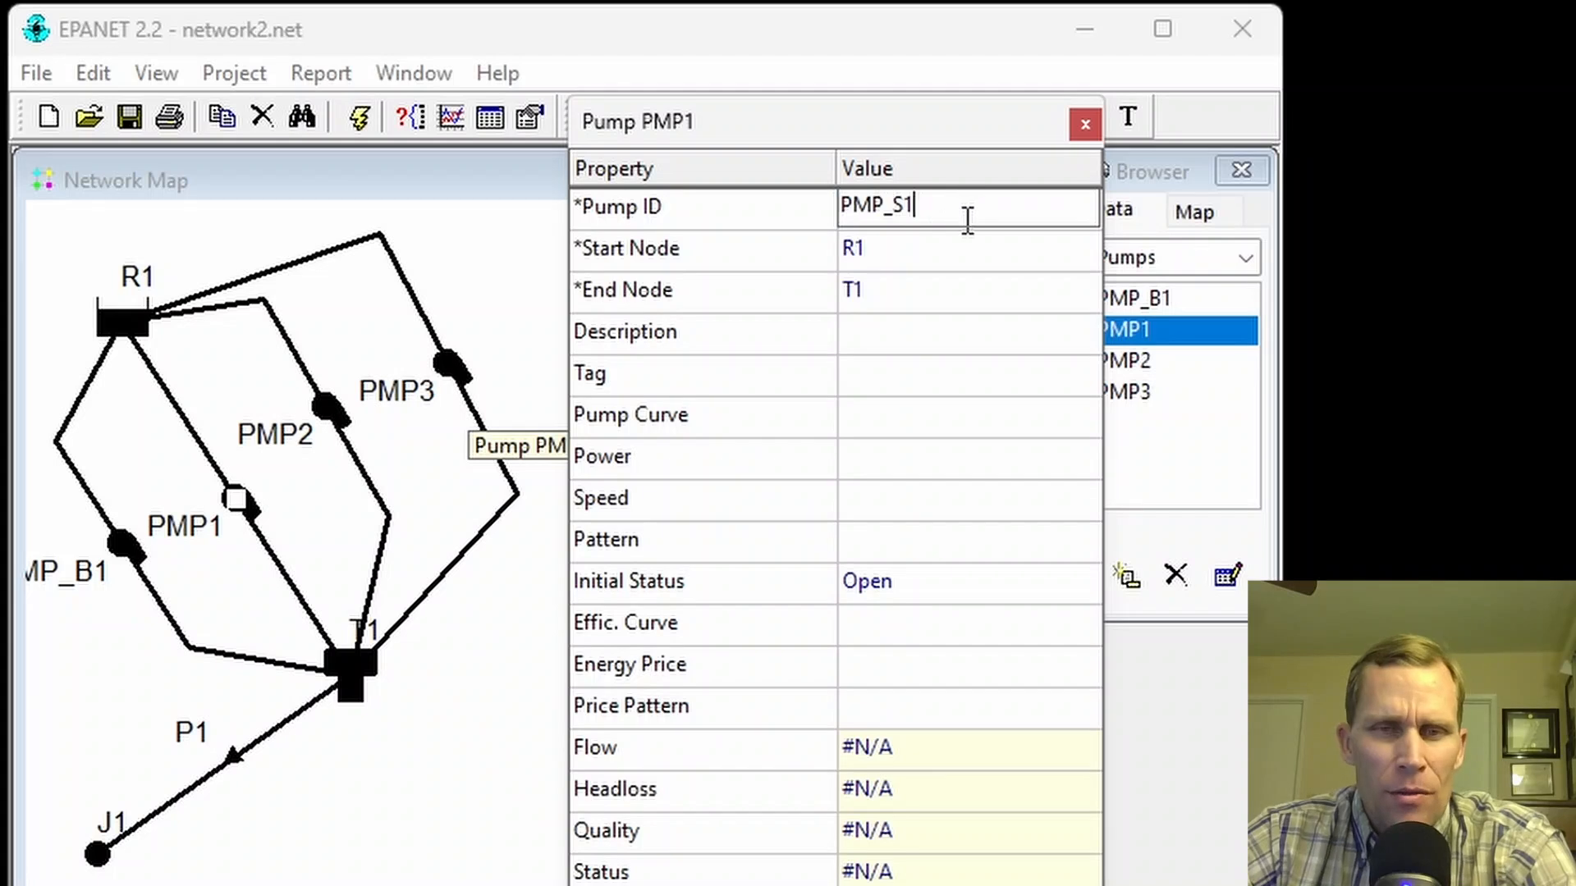
Step: Rename the inner of the two new bent pumps as PMP_S2
left_click(328, 413)
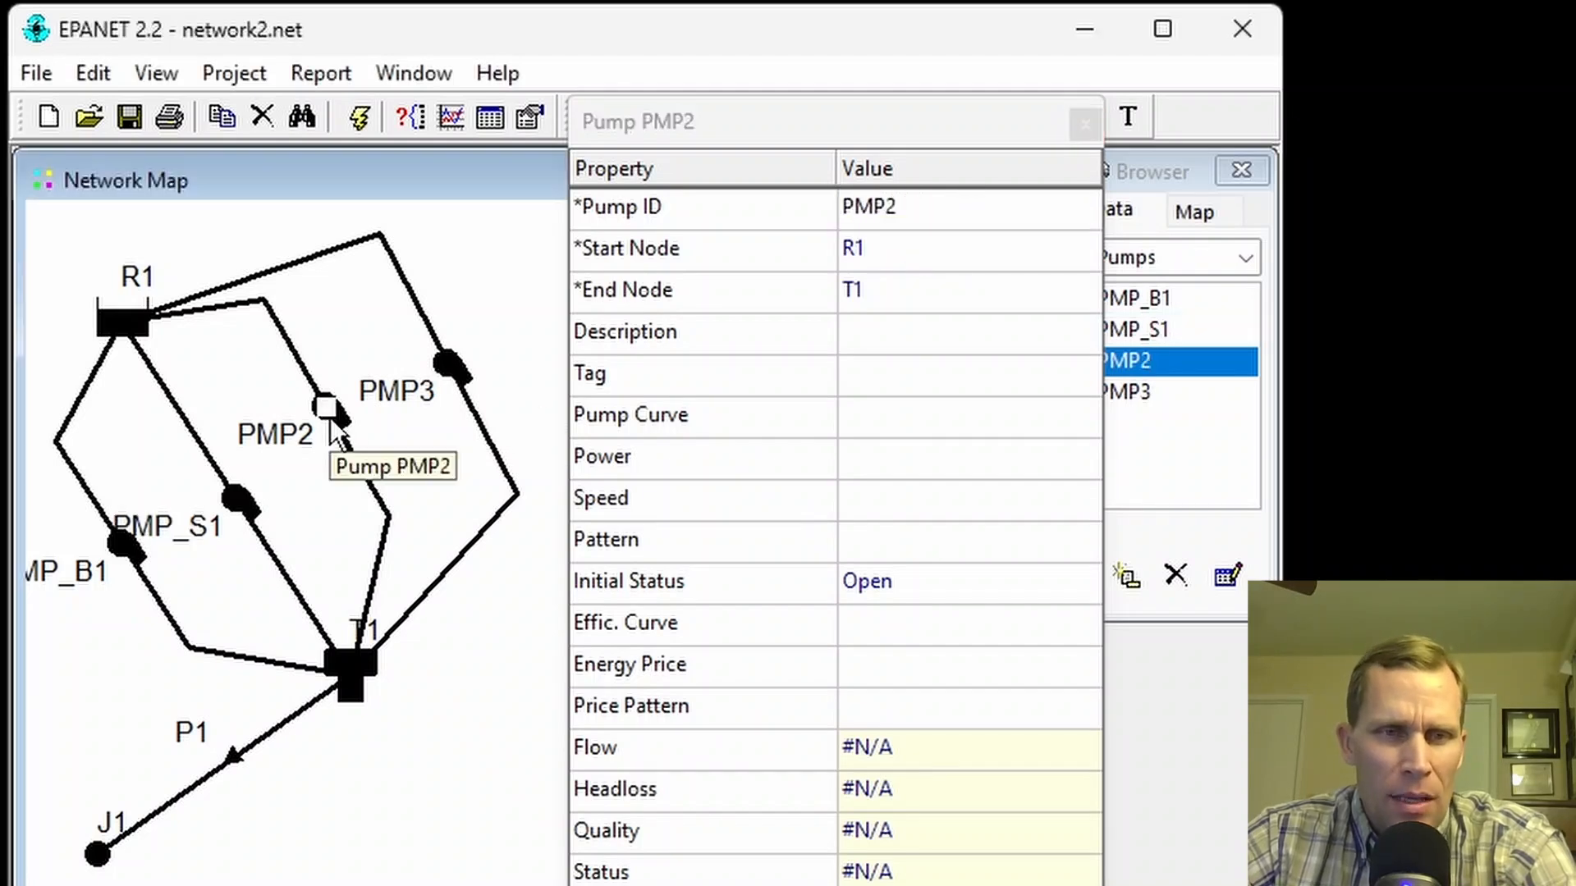
left_click(908, 208)
type("PMP_S1")
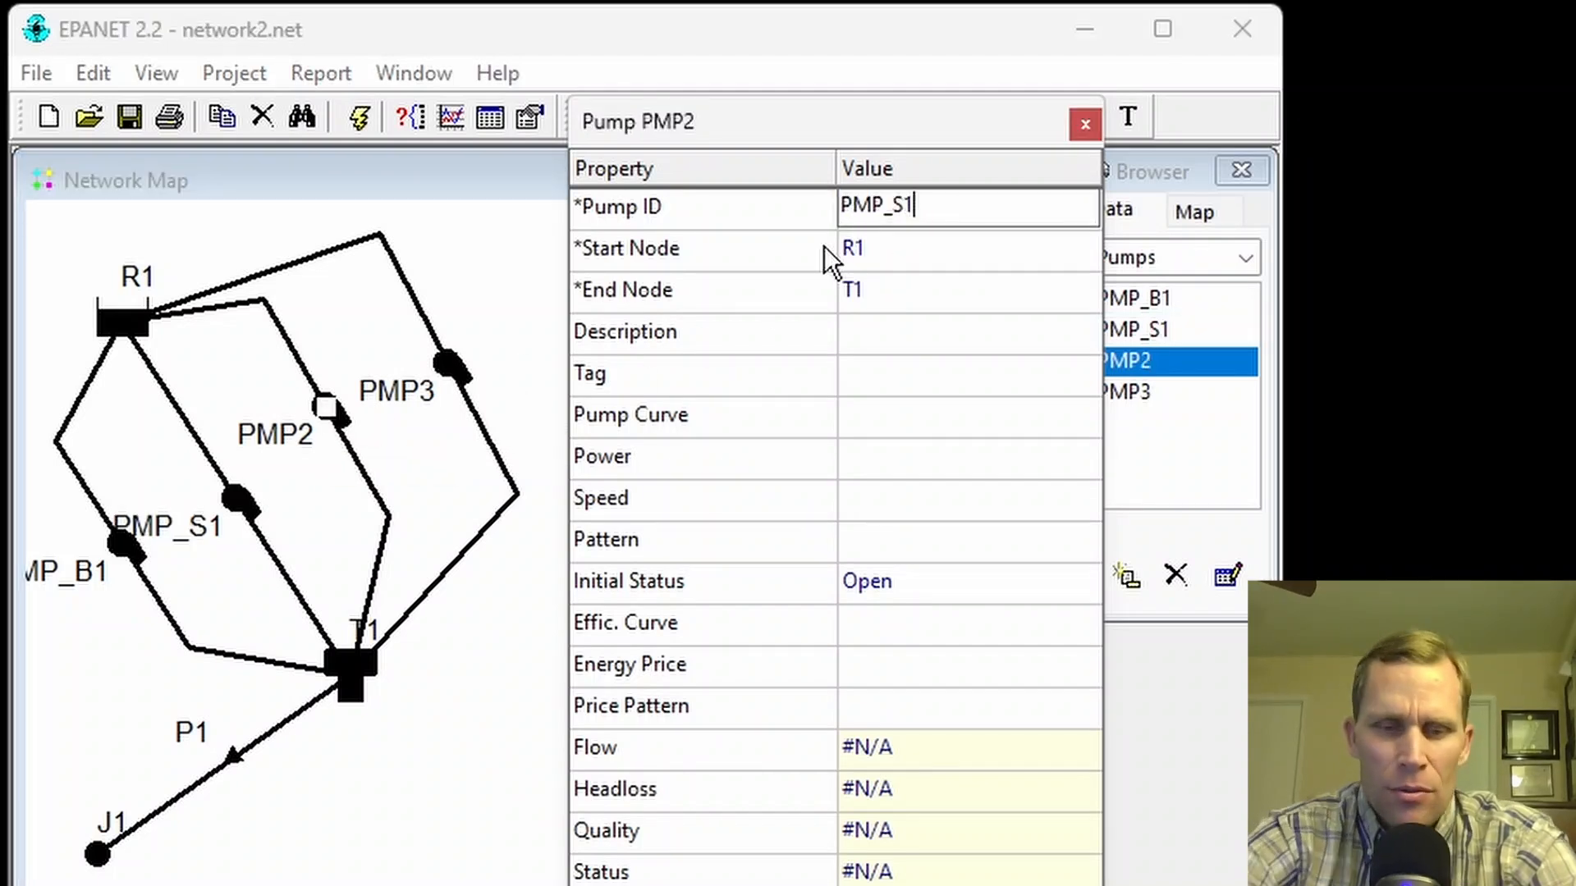
key("BackSpace")
type("2")
Step: Rename the outermost new pump as PMP_S3
left_click(447, 364)
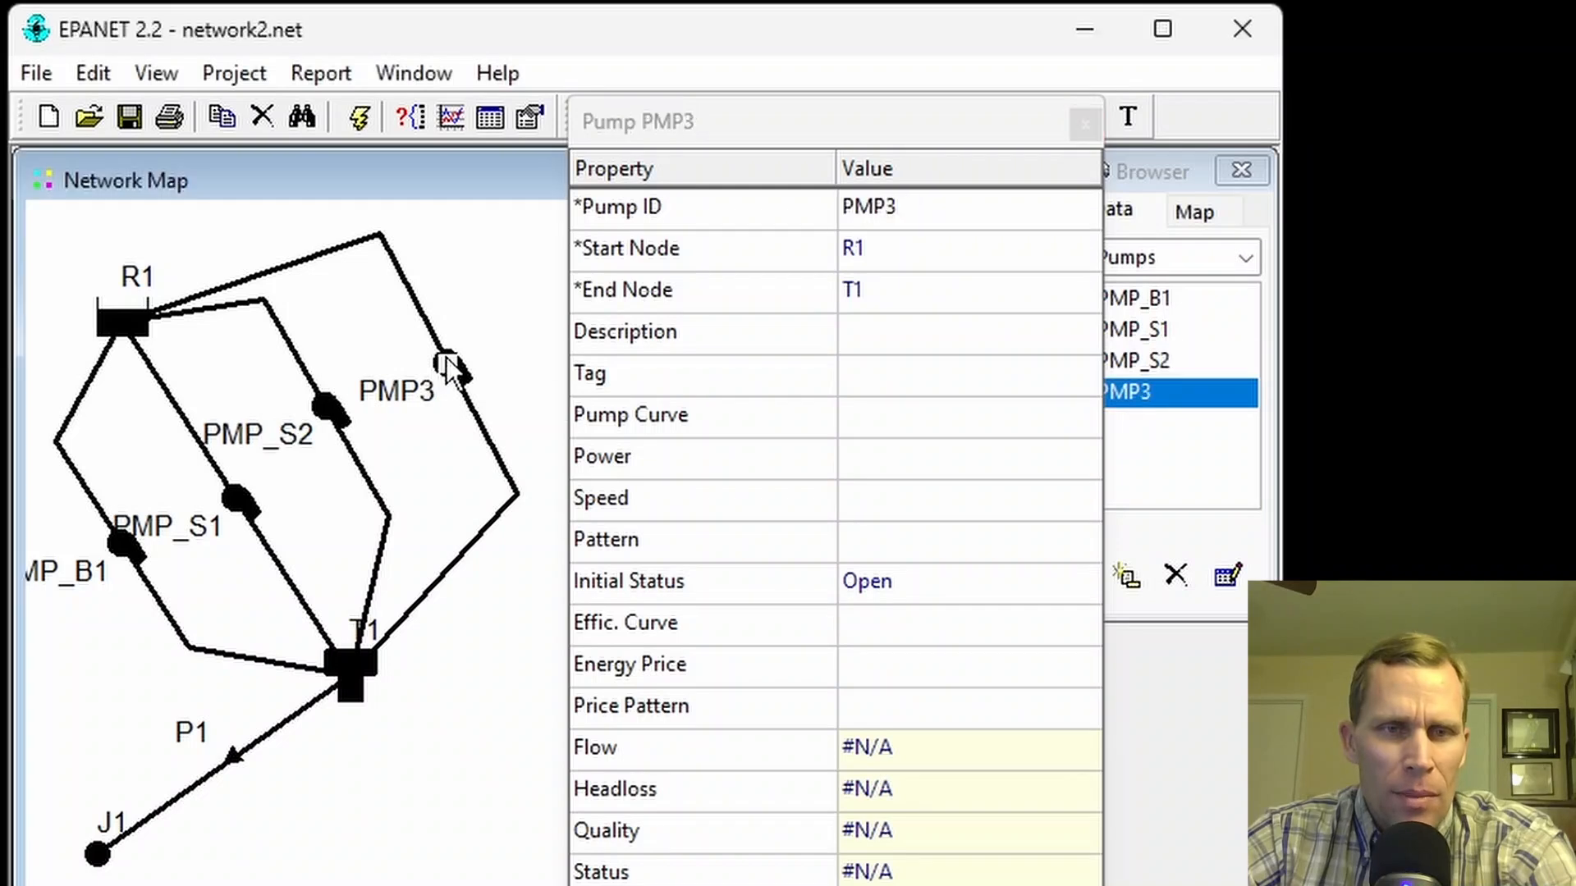
left_click(923, 206)
type("PMP_S1")
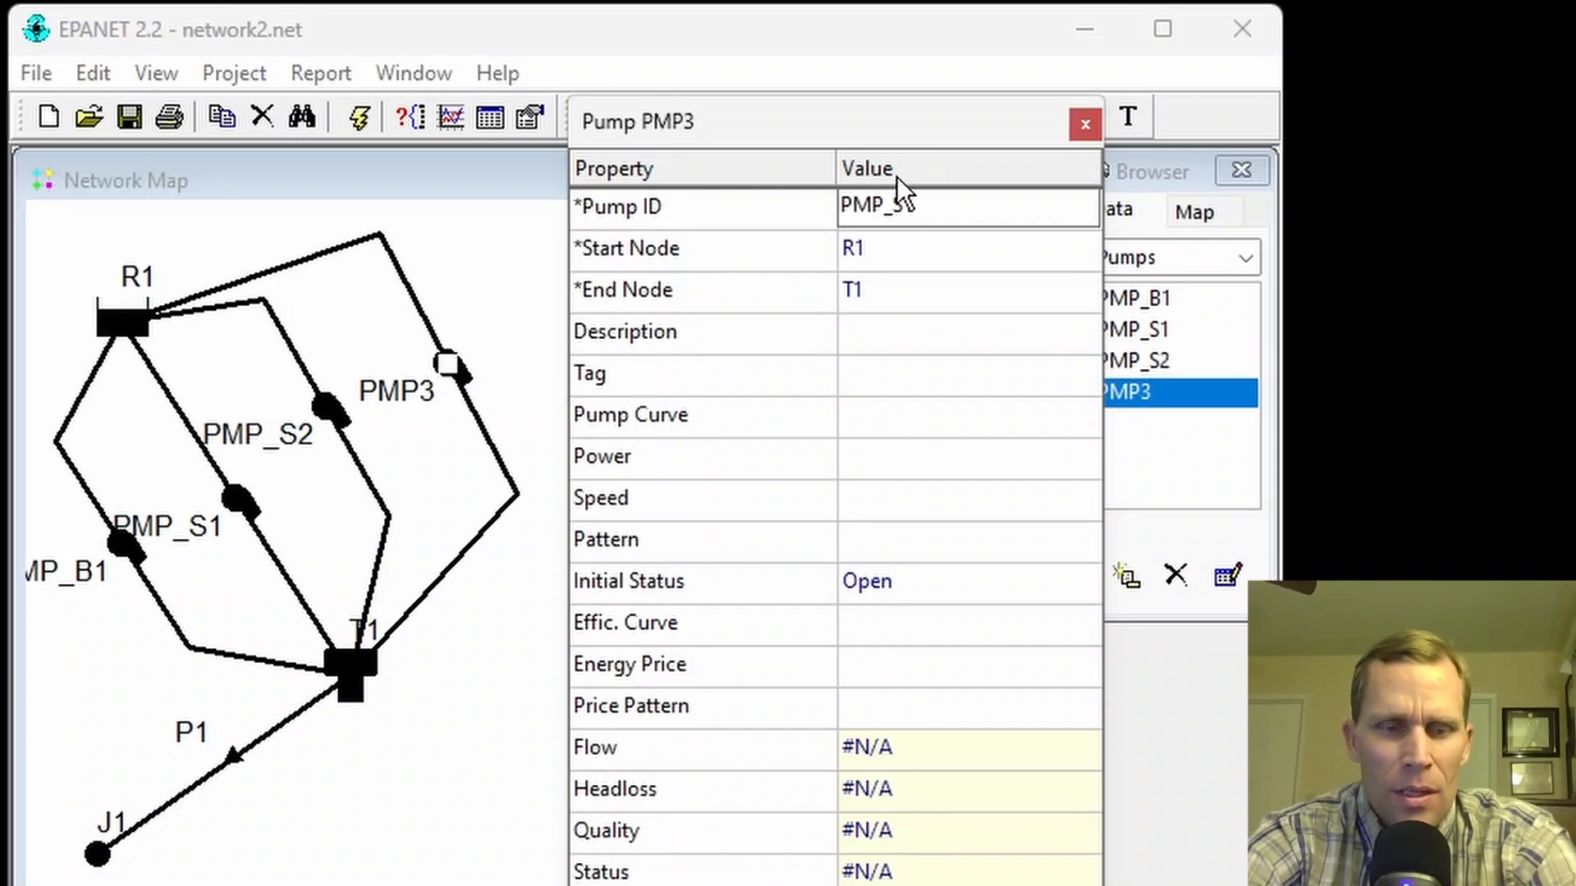
key("BackSpace")
type("3")
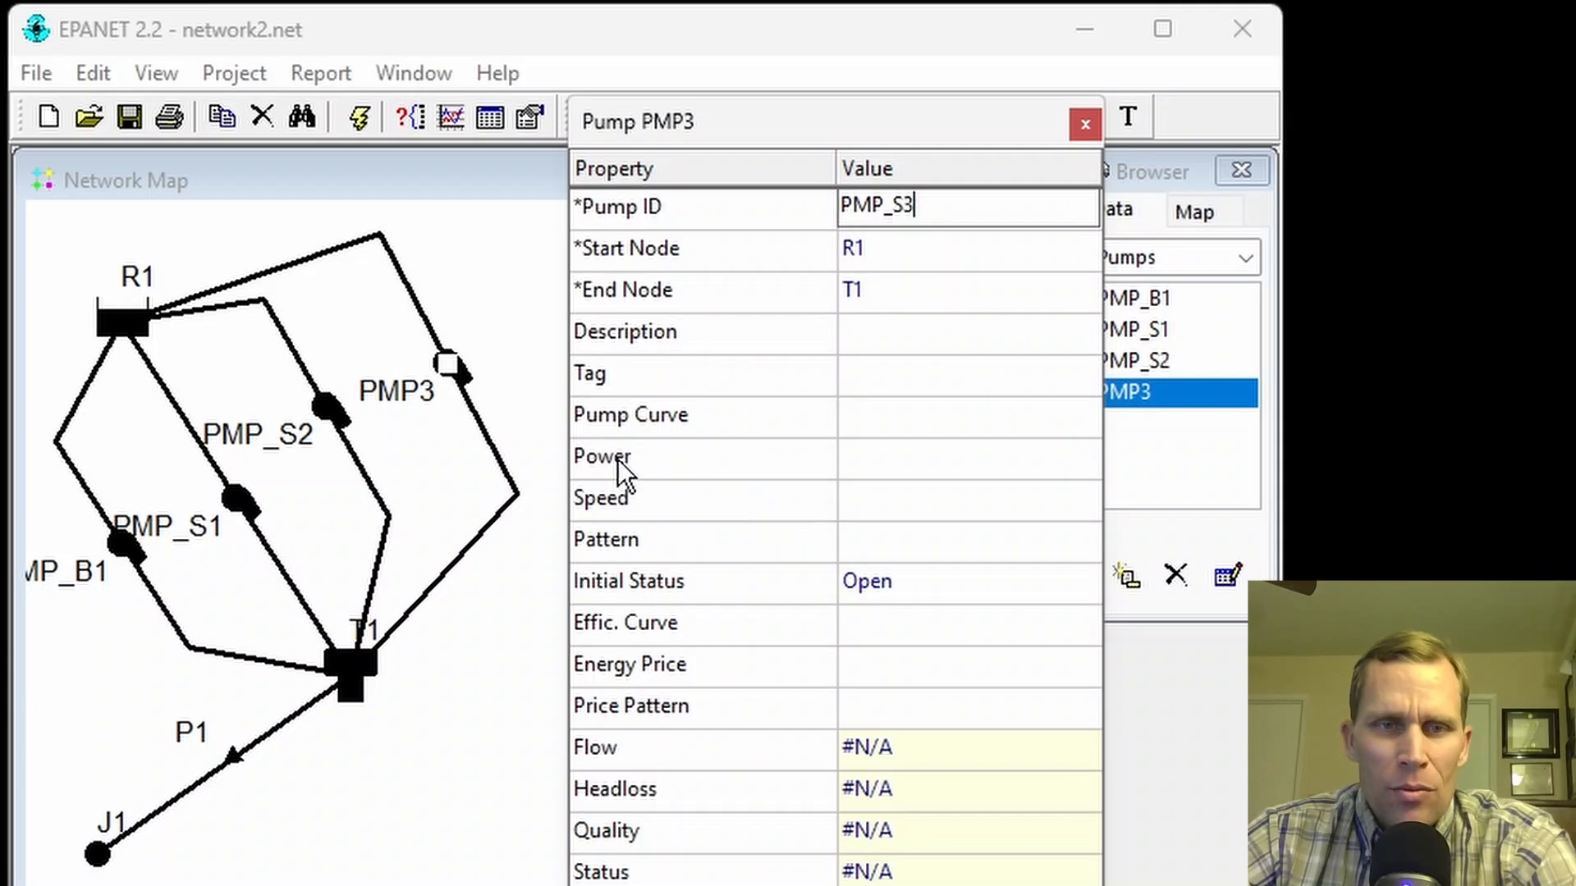
Step: Assign pump curve CRV_PMP_S and efficiency curve CRV_EFF_S to pump PMP_S3
left_click(886, 427)
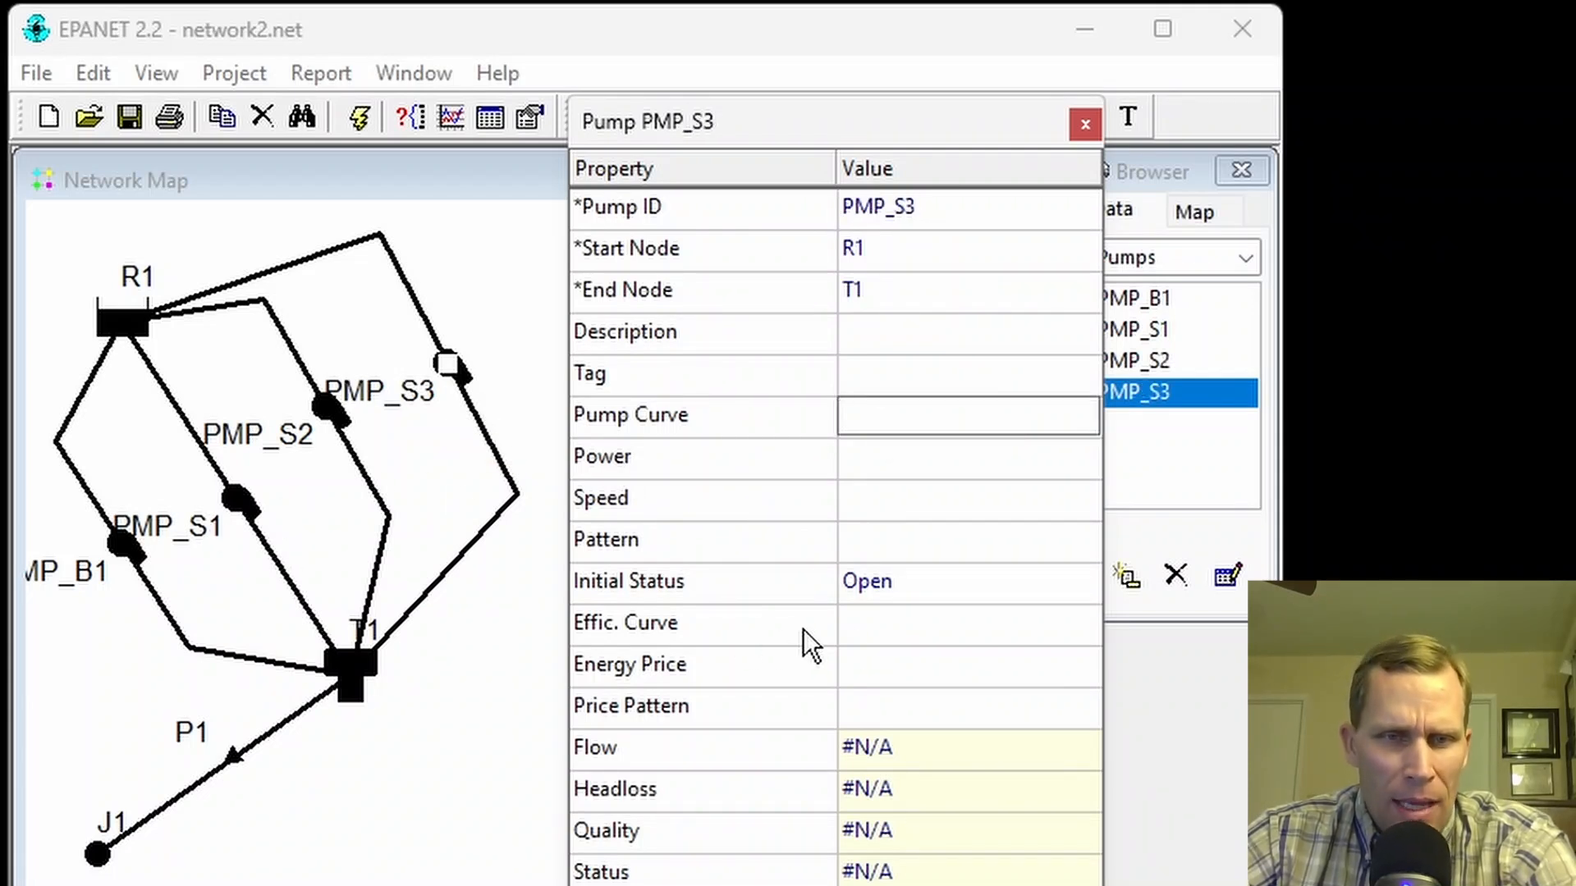
left_click(824, 621)
left_click(870, 426)
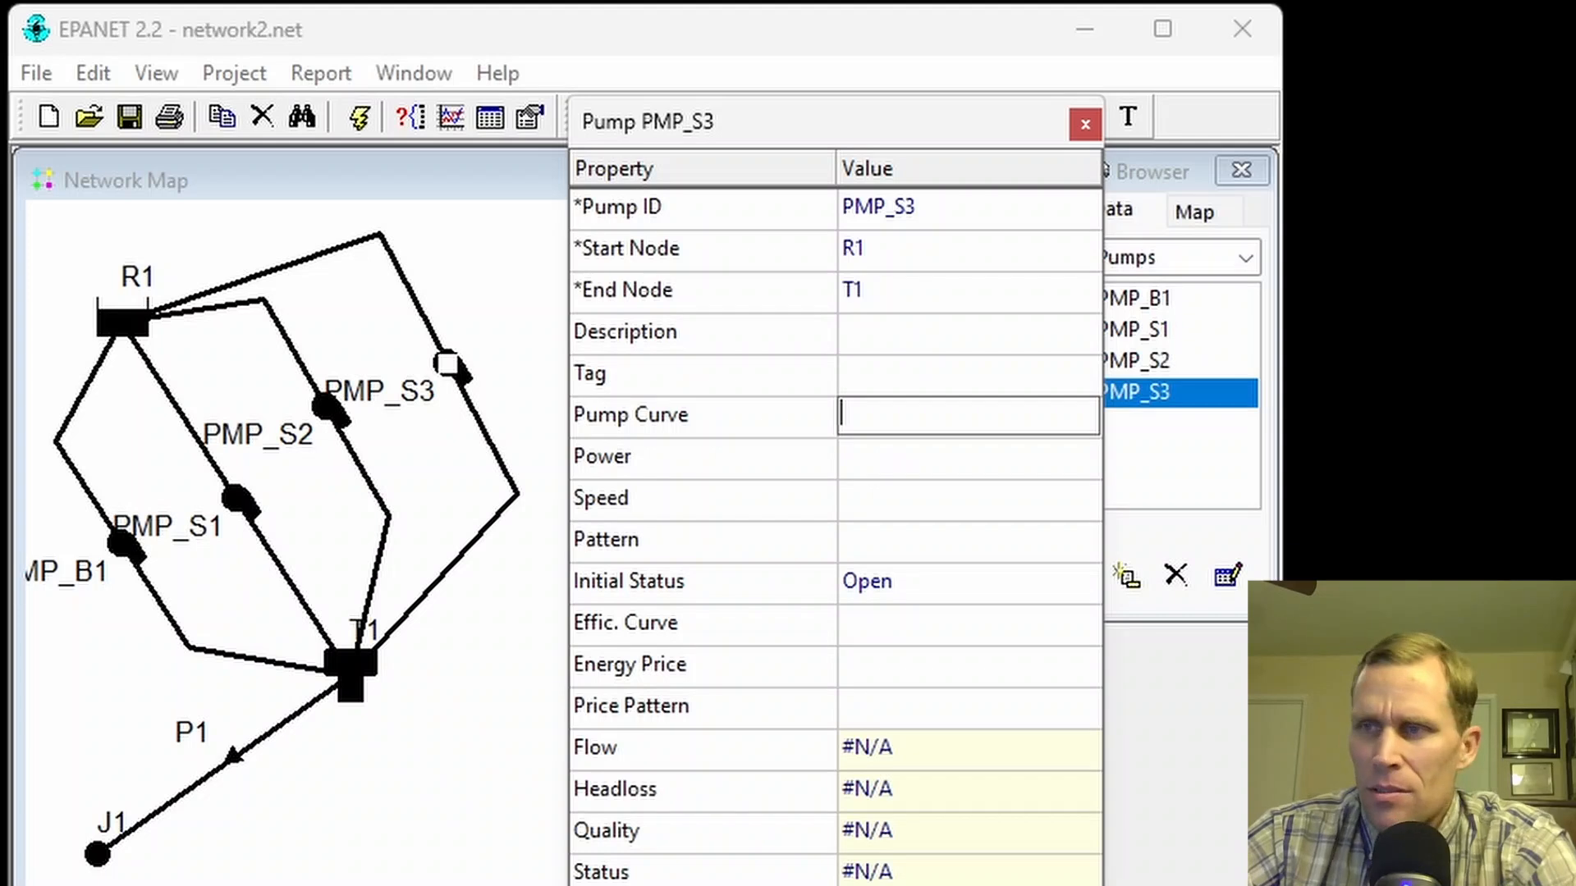
type("CRV_PMP_S")
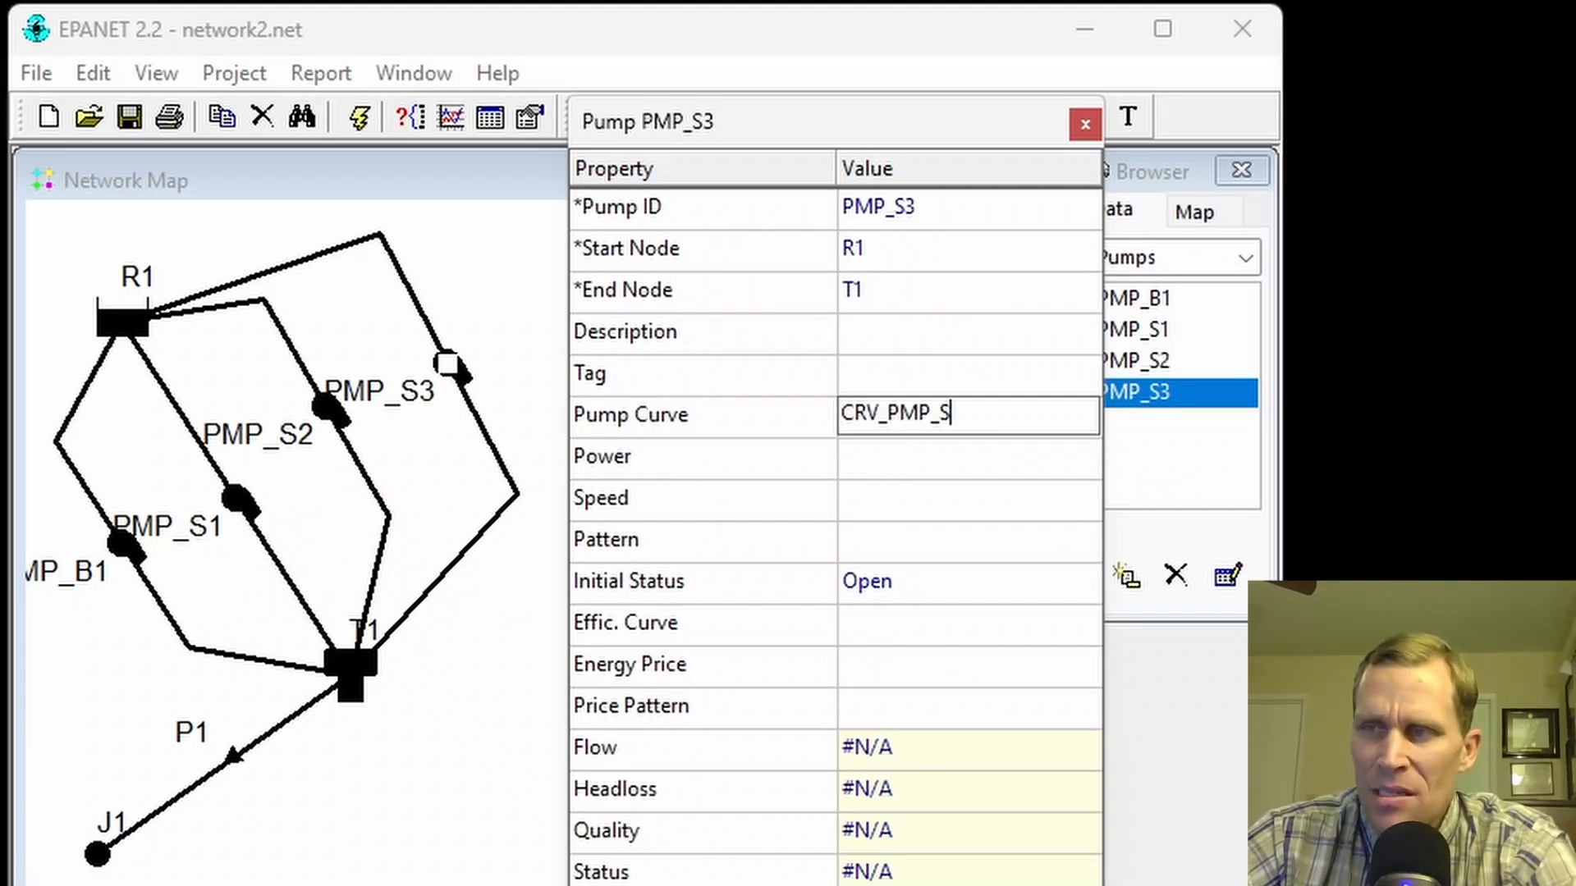
left_click(875, 634)
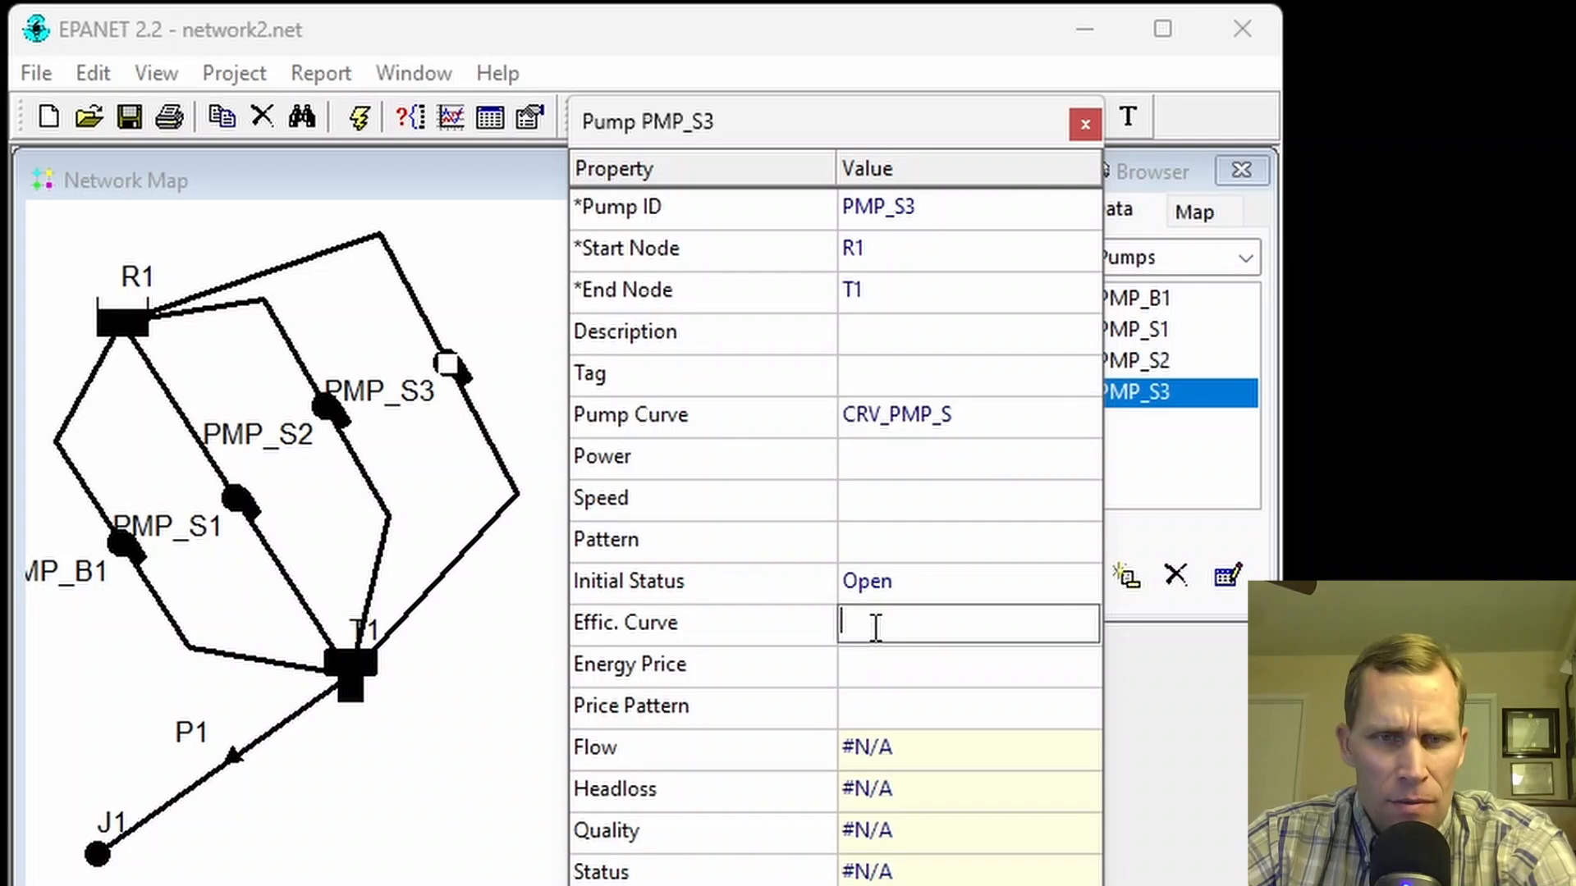
type("CRV_EFF_S")
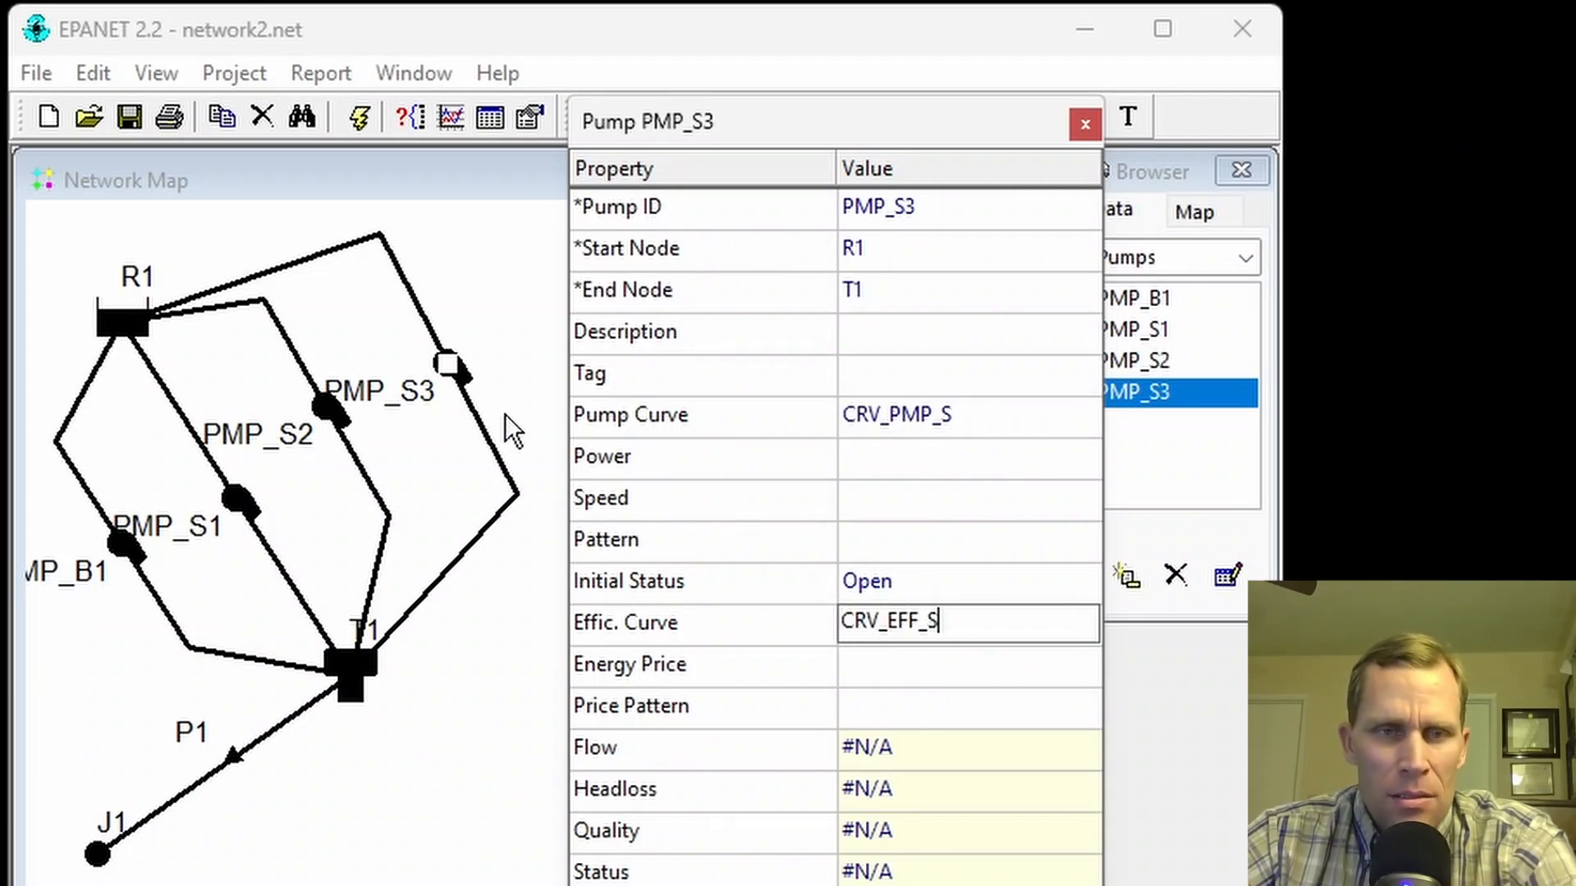
key("Return")
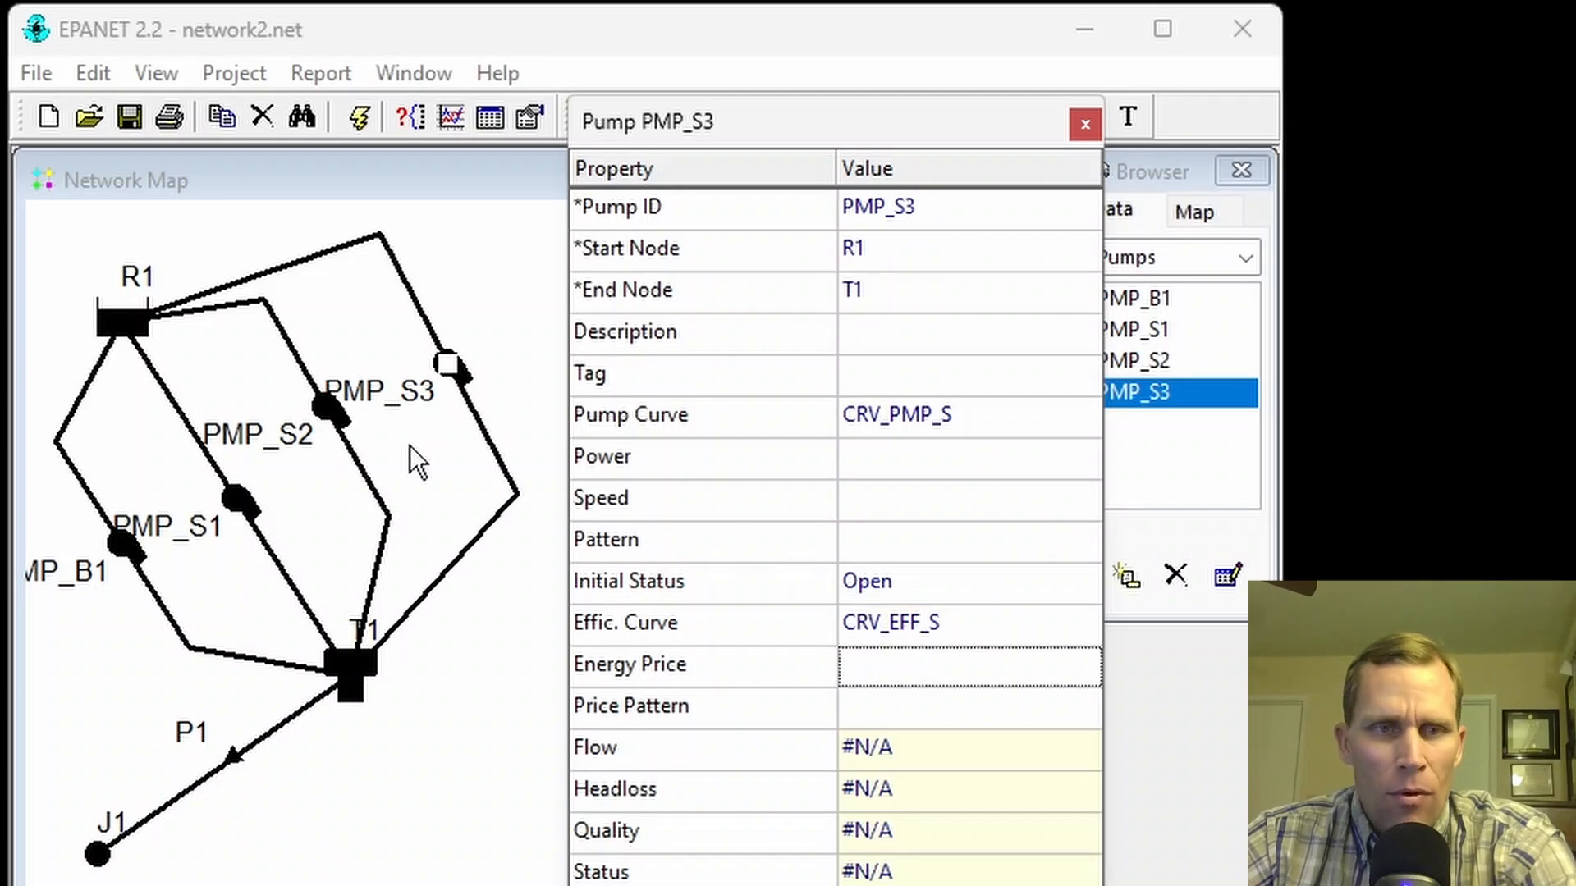
Step: Copy the properties of pump PMP_S3 onto pumps PMP_S2 and PMP_S1, and close the pump properties
right_click(447, 364)
left_click(486, 376)
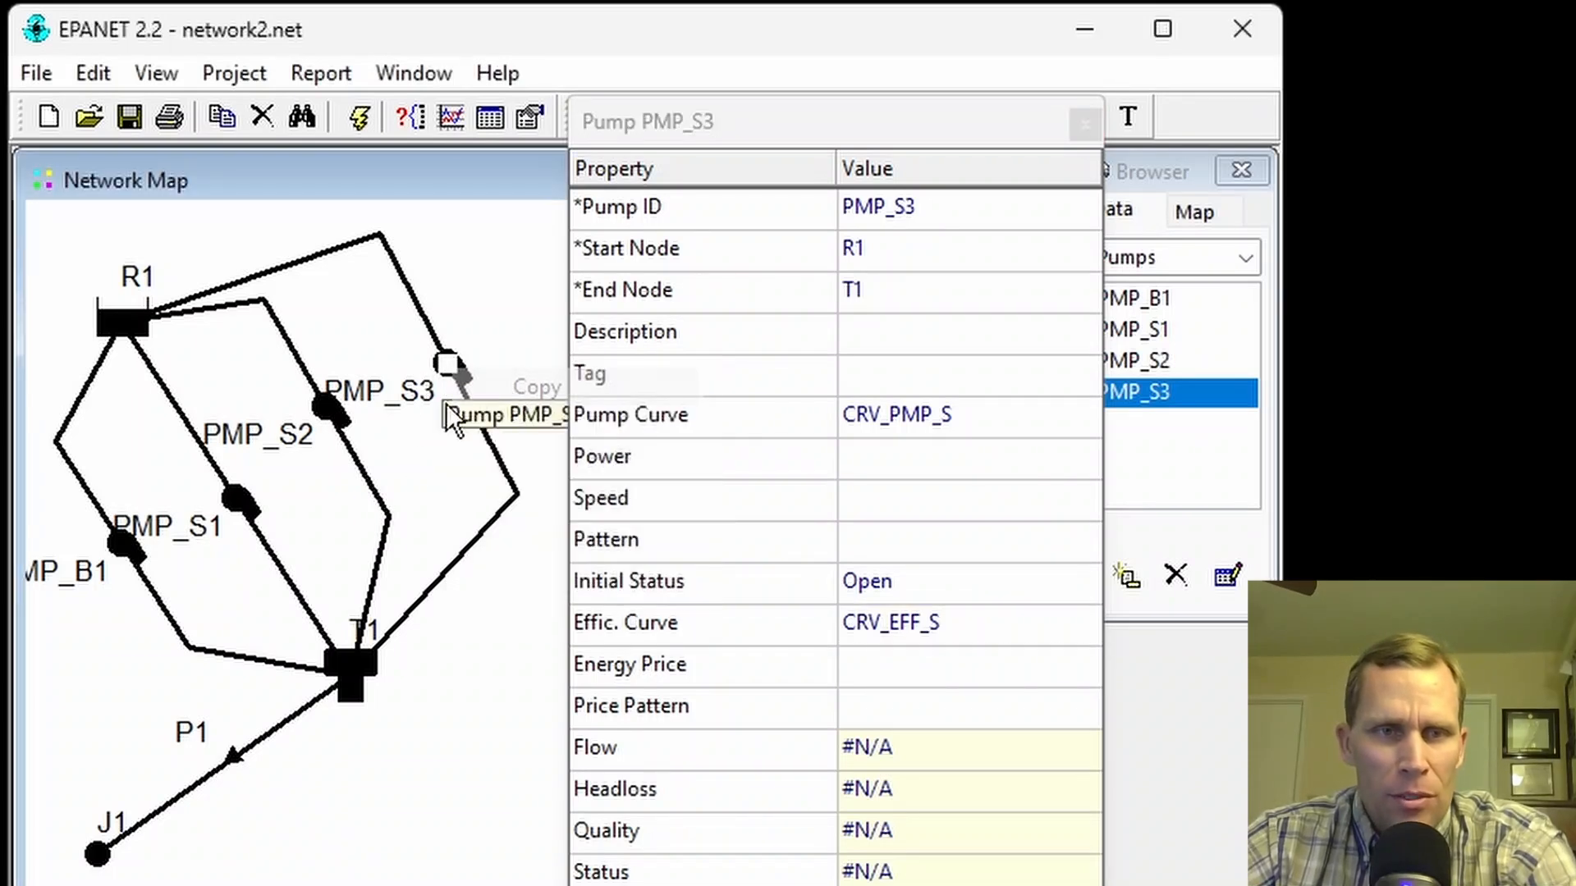
right_click(333, 413)
left_click(390, 476)
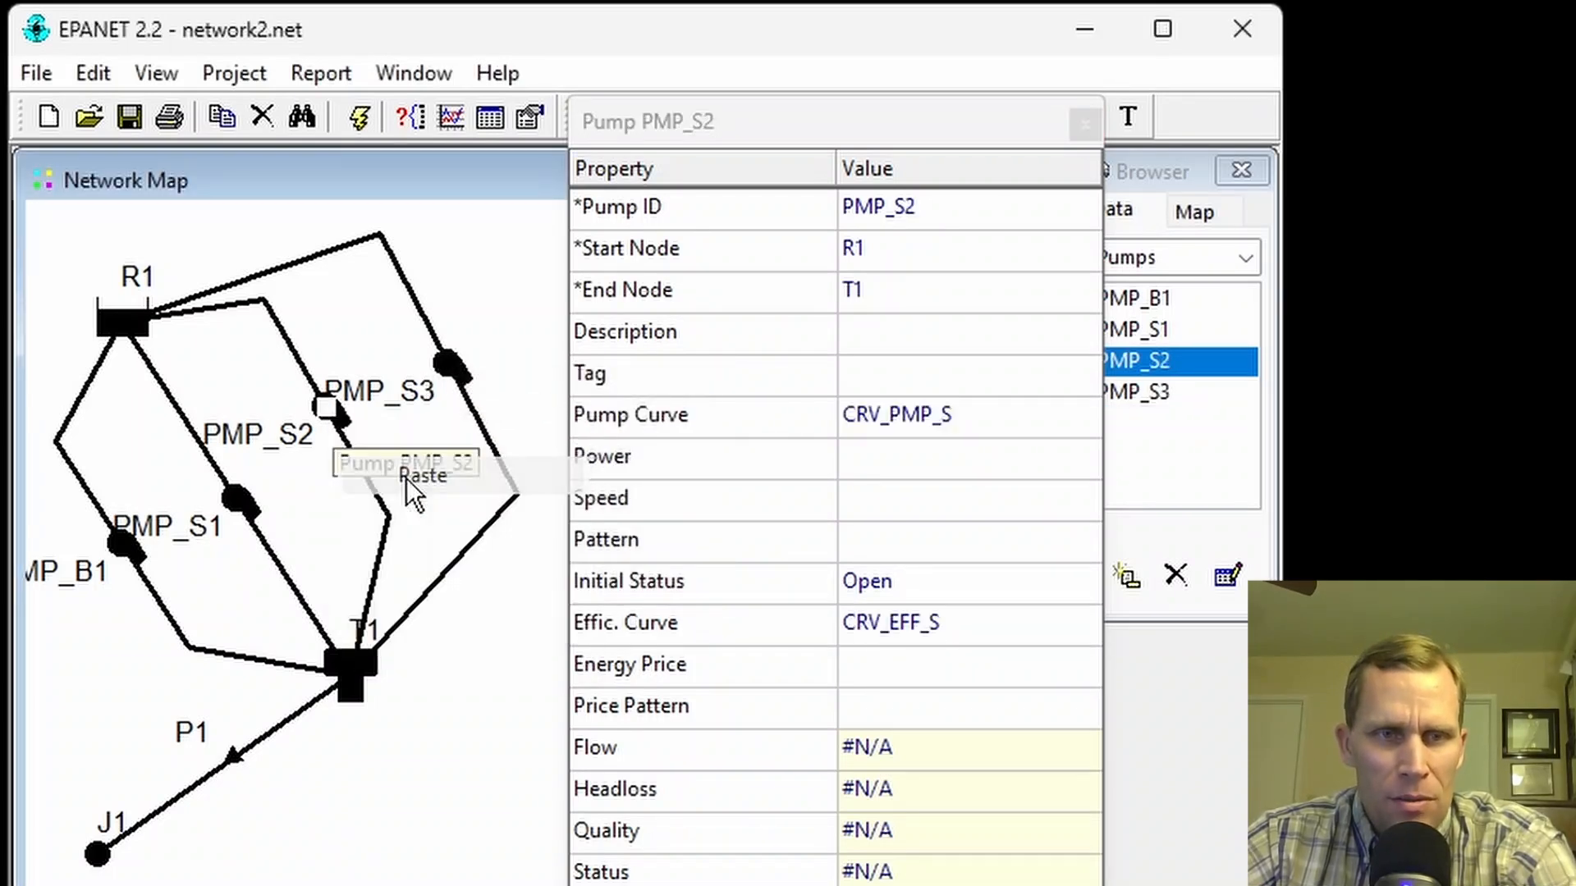
right_click(241, 499)
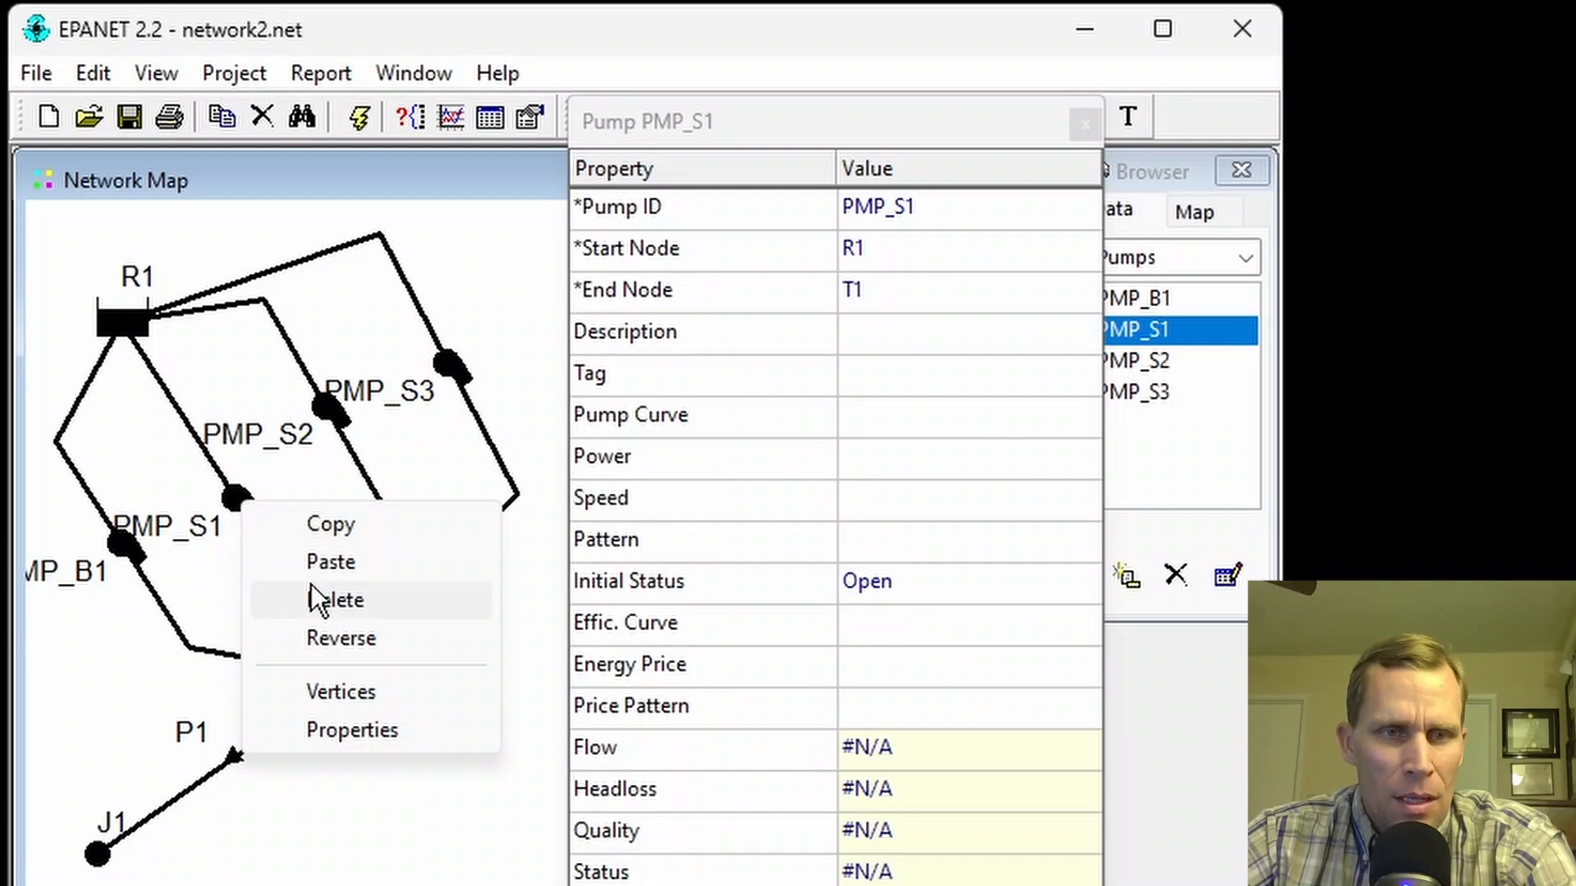
left_click(321, 558)
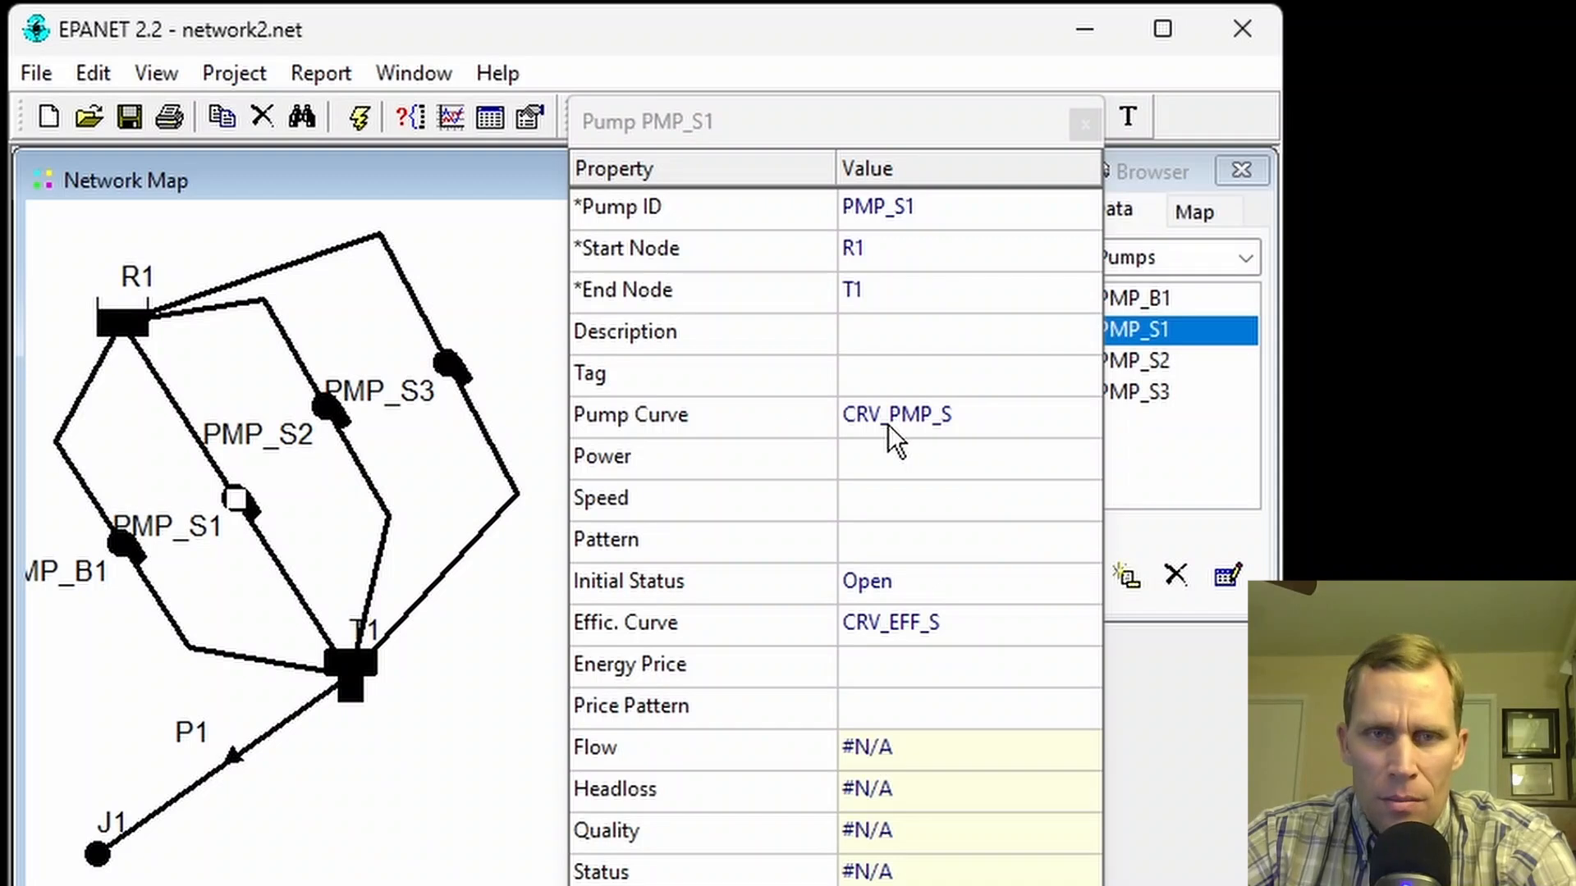
left_click(1085, 124)
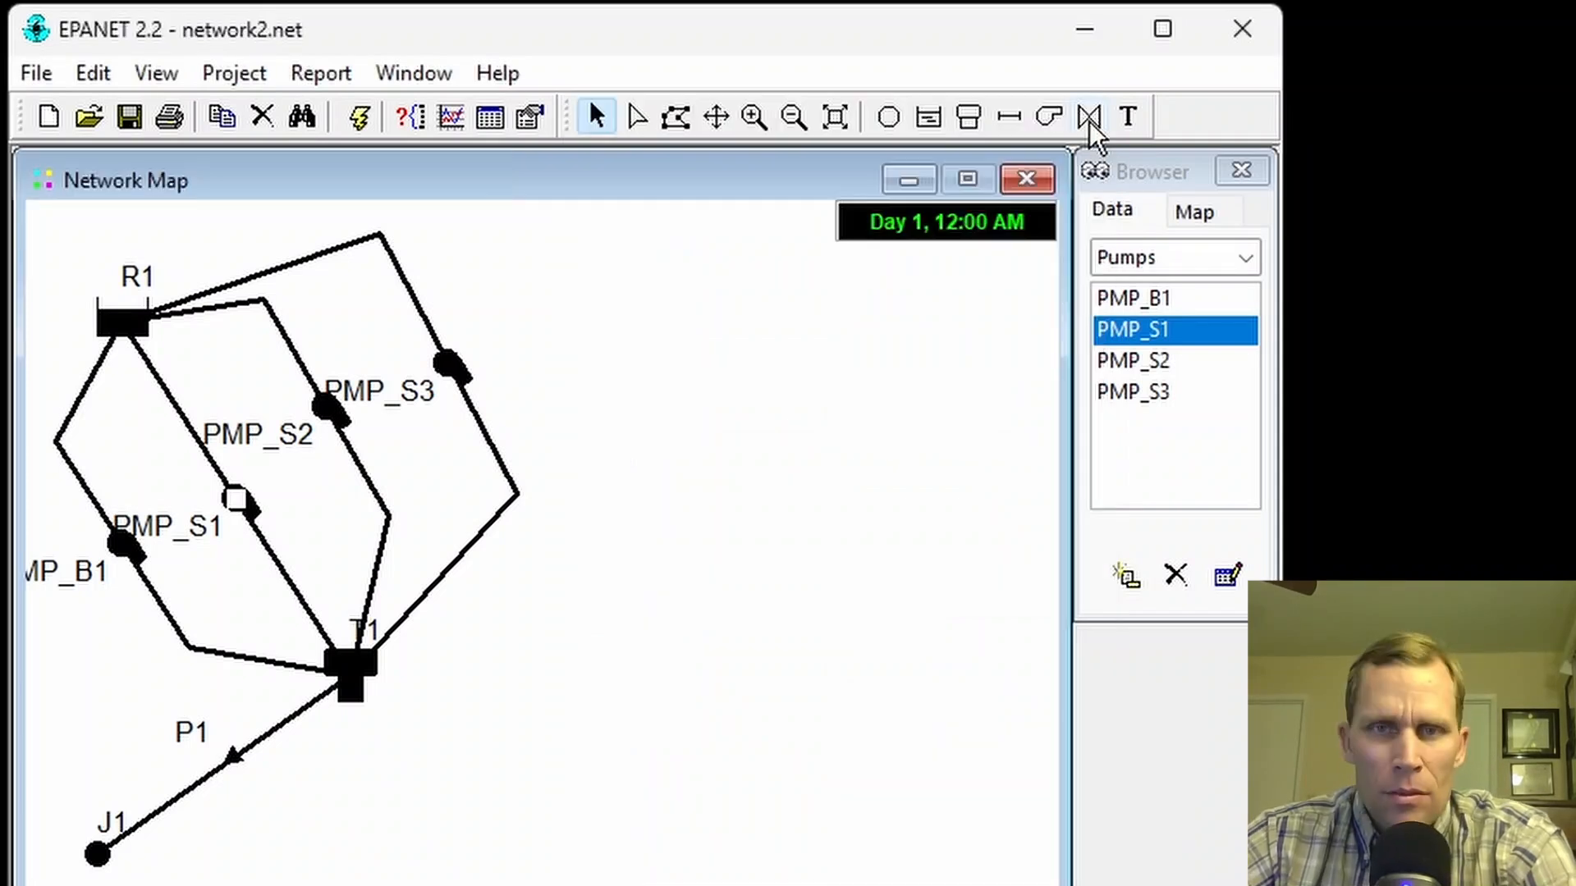
Step: Add a new curve named CRV_PMP_S with the curve type PUMP
left_click(1182, 256)
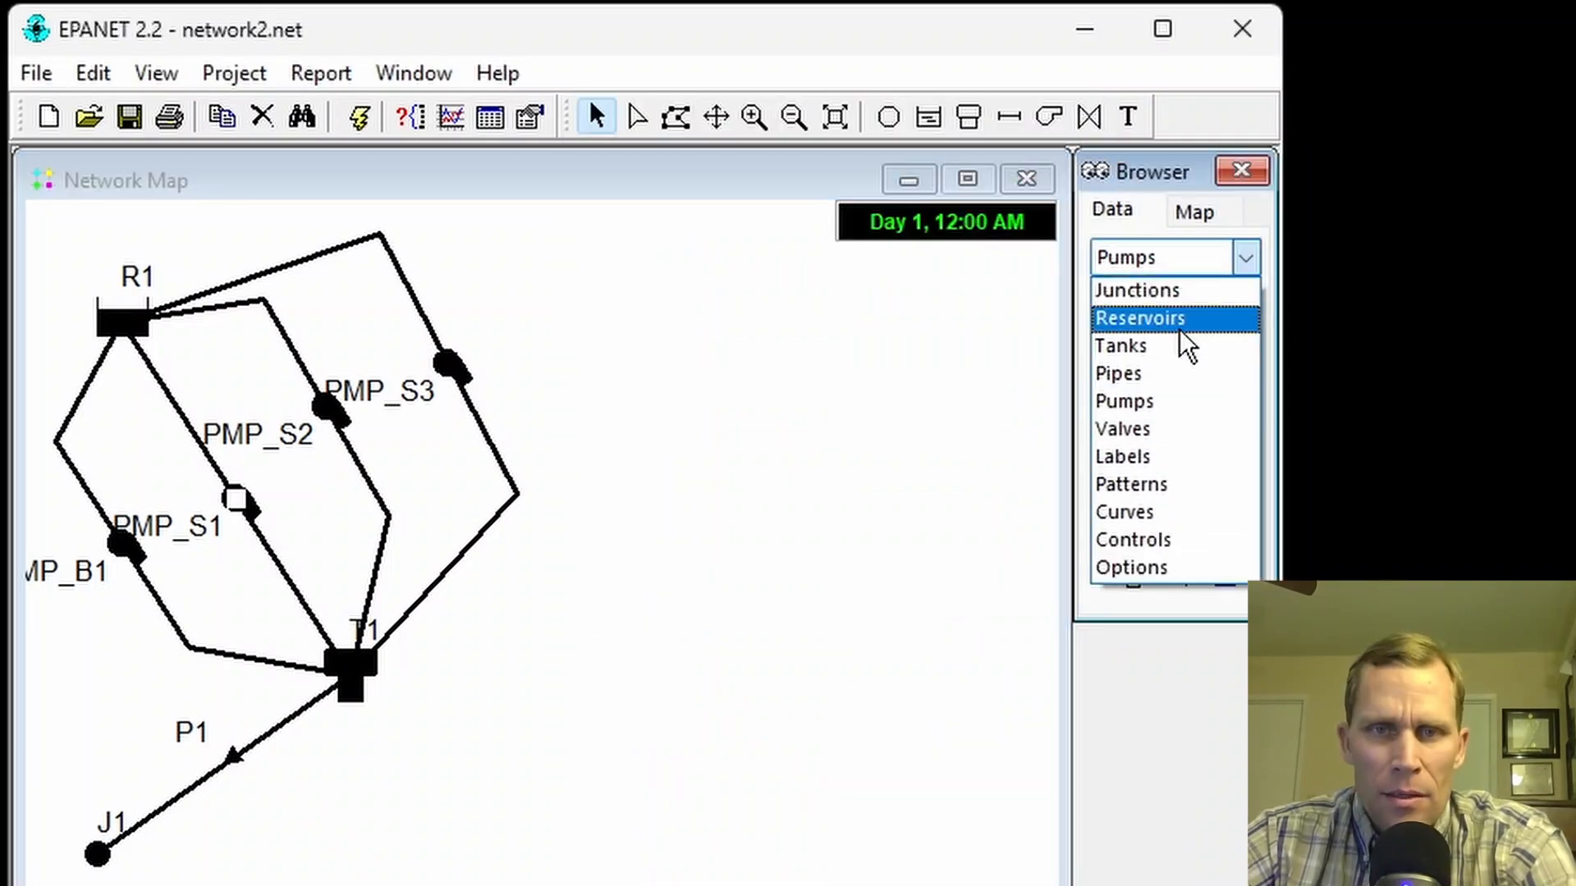
left_click(1170, 512)
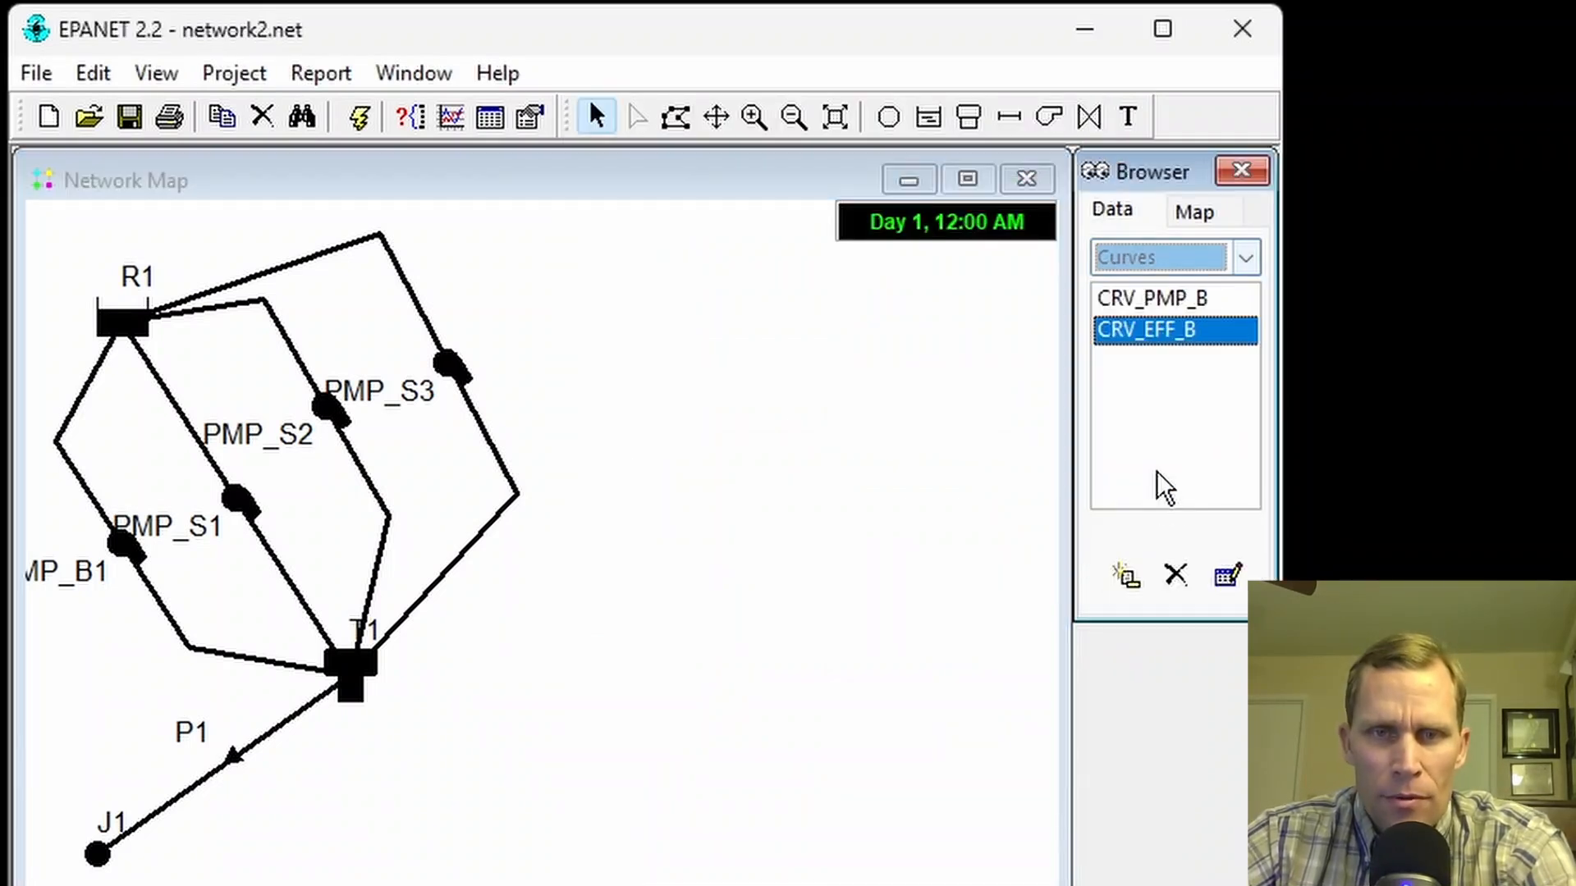
left_click(1127, 578)
type("CRV_PMP_S")
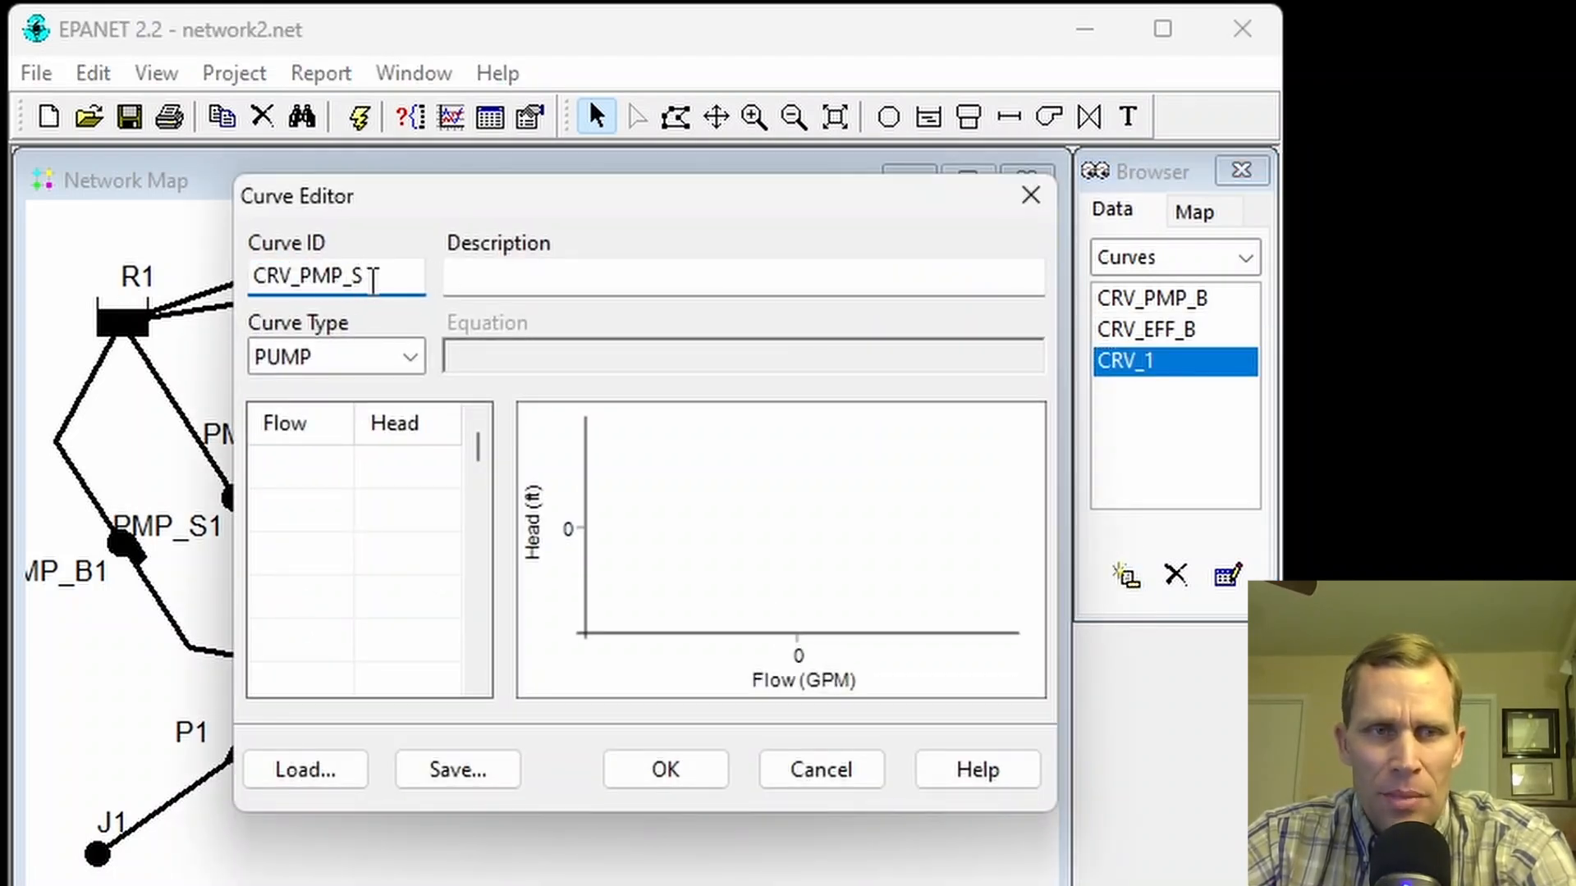
left_click(377, 352)
left_click(378, 351)
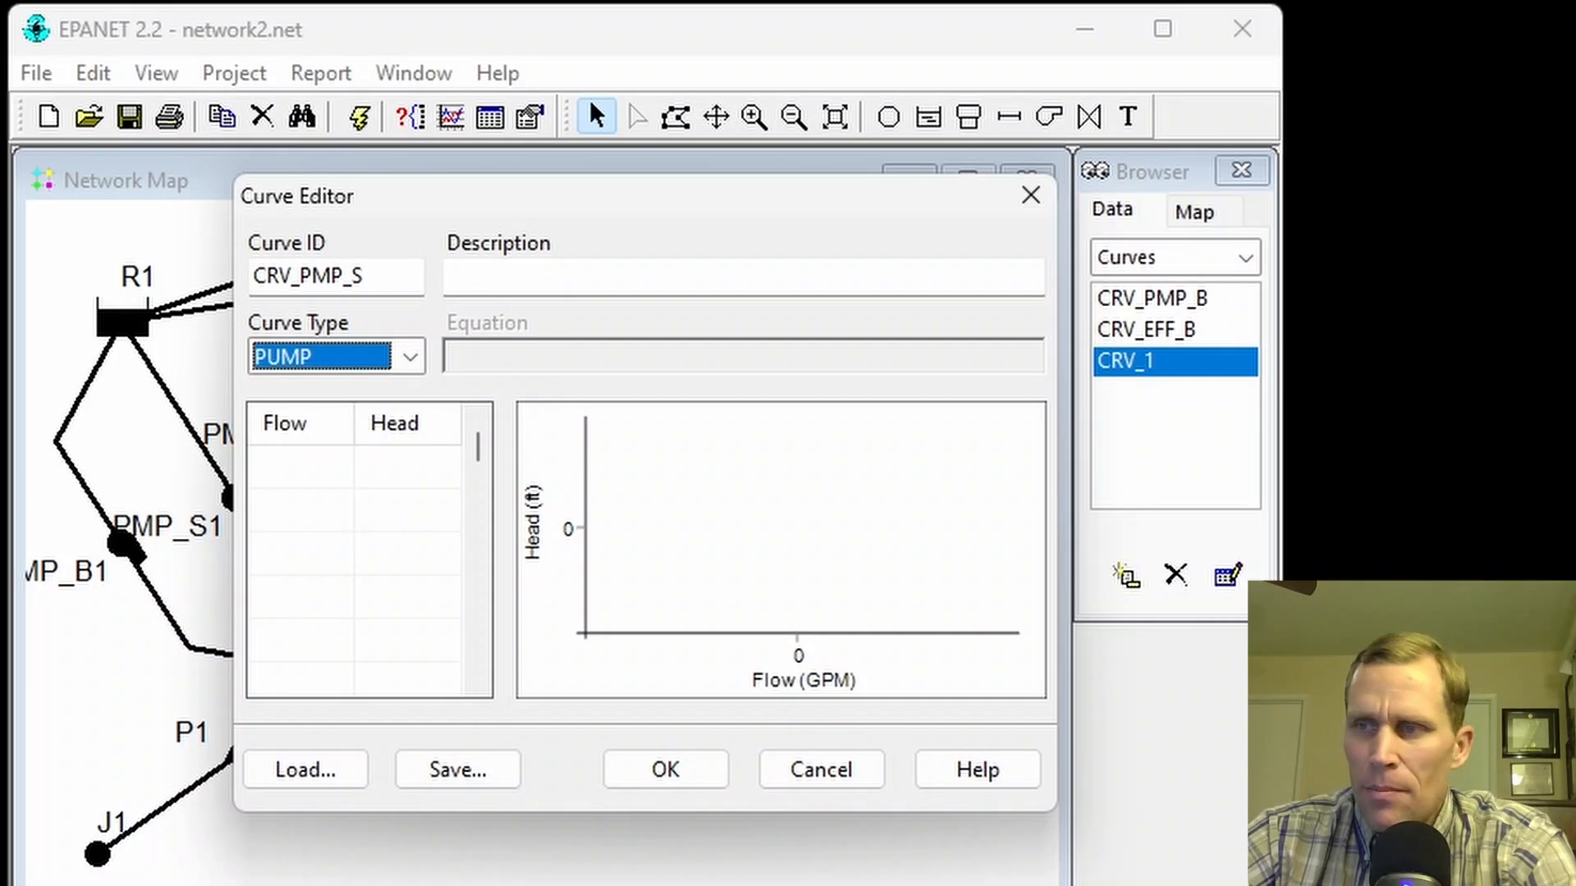
Step: Fill the flow column of curve CRV_PMP_S with values from 0 to 500 GPM in increments of 50
left_click(326, 456)
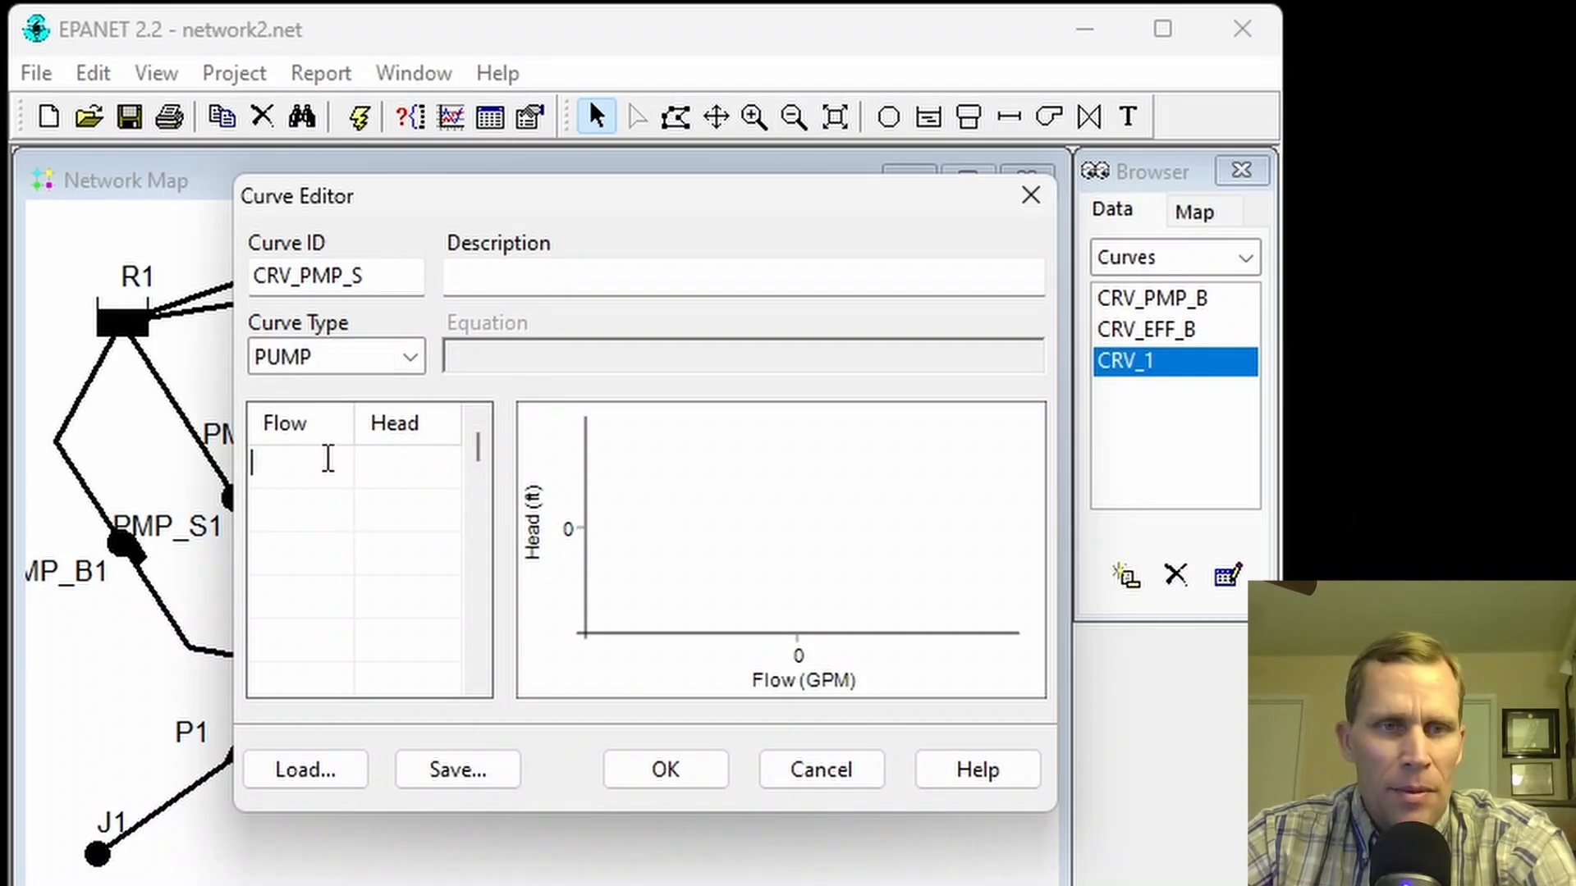
type("0")
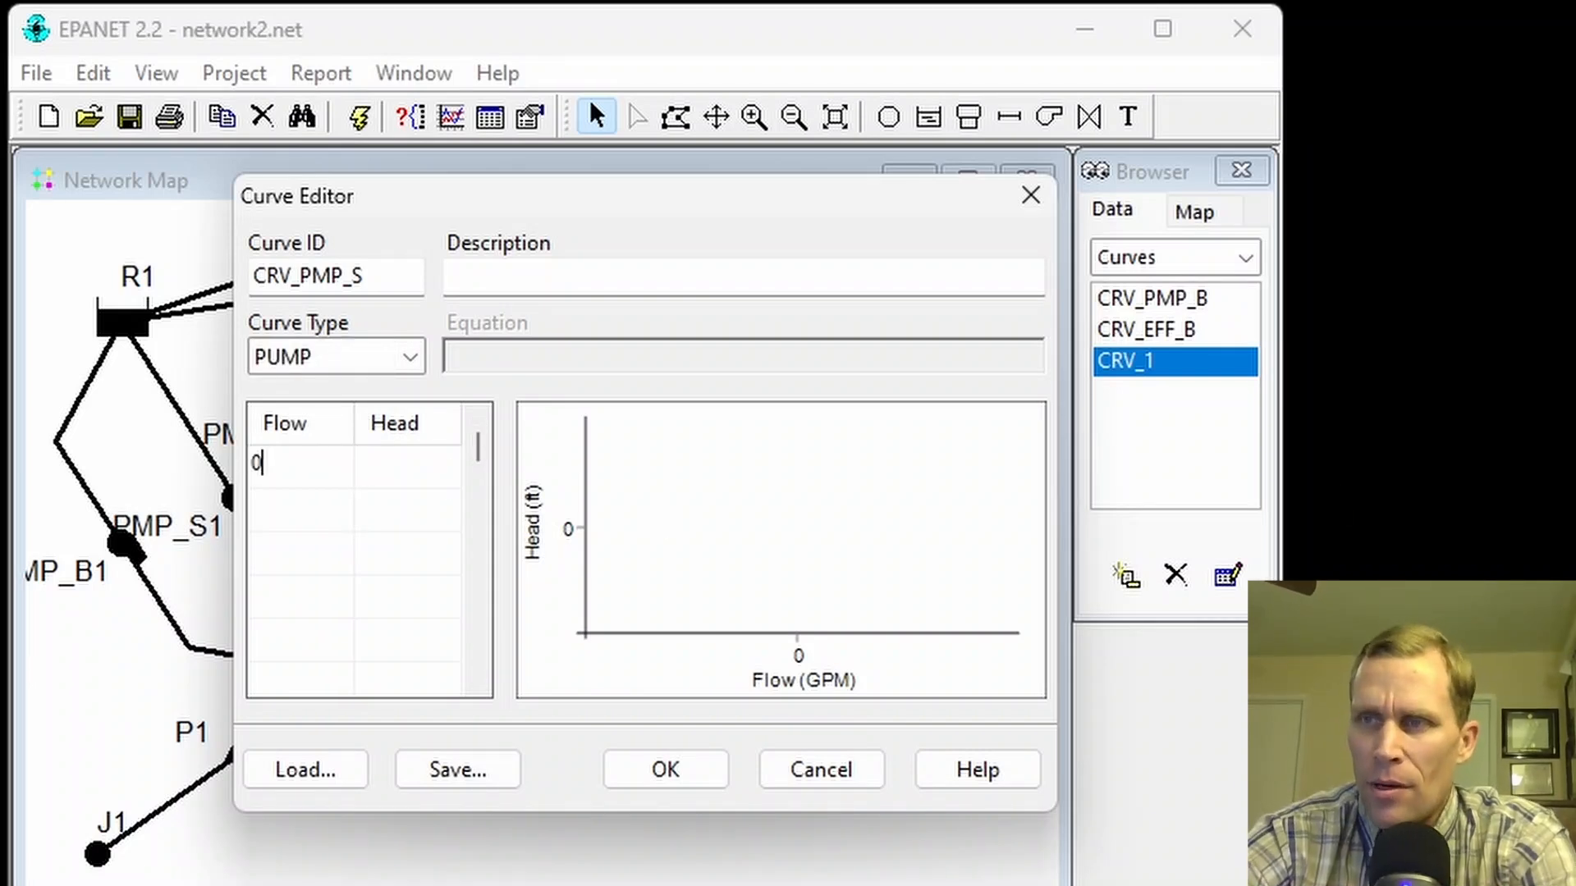
key("Return")
type("50")
key("Return")
type("100")
key("Return")
type("150")
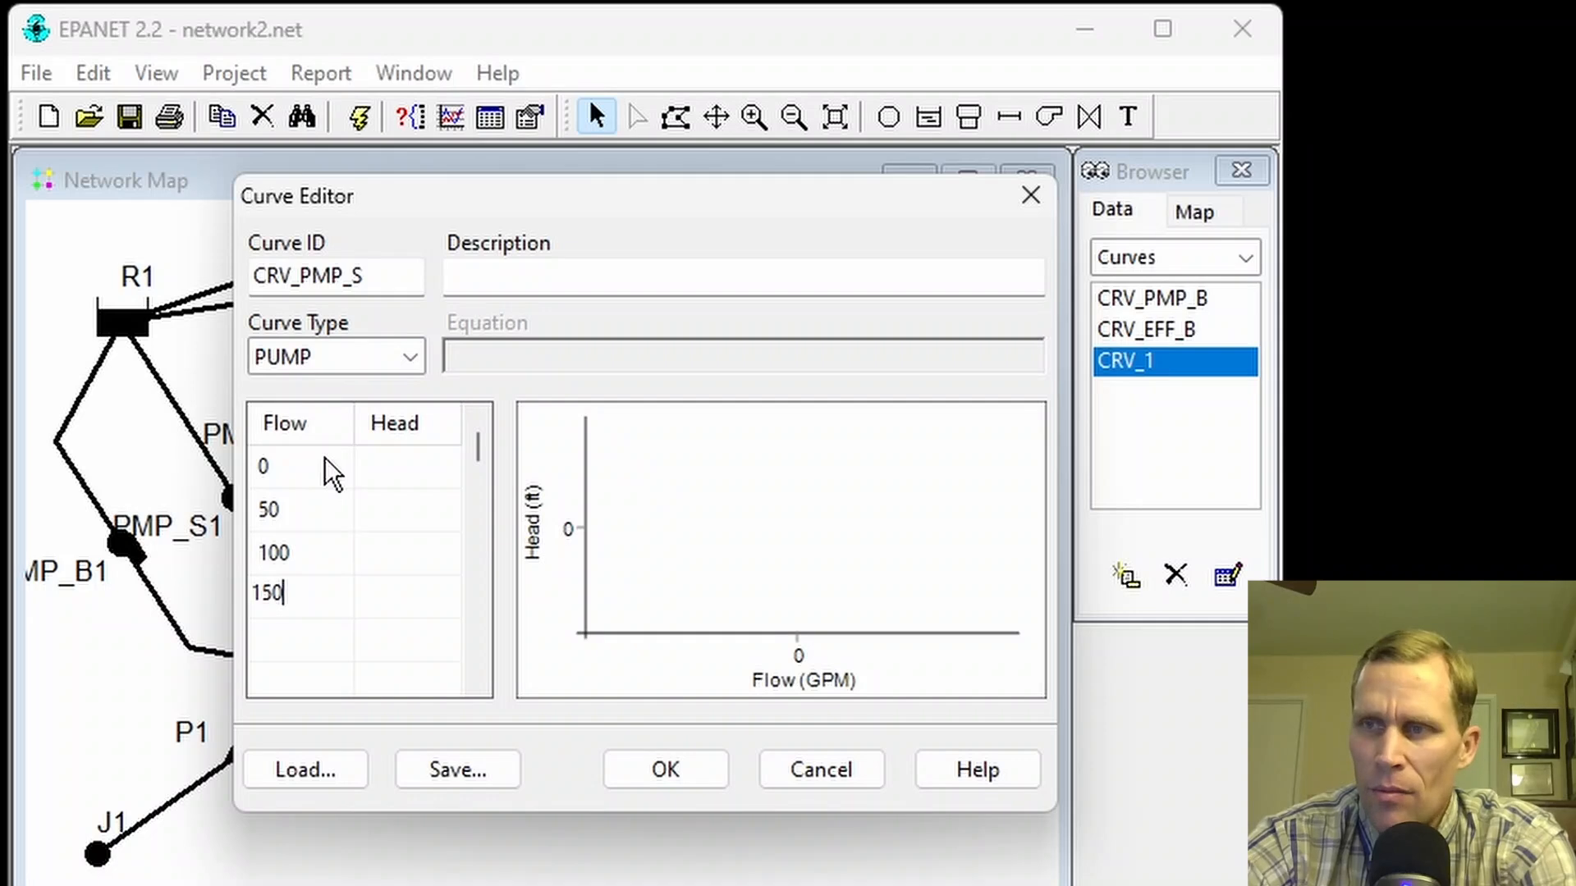
key("Return")
type("200")
key("Return")
type("250")
key("Return")
type("300 350 400 450 500")
Step: Enter heads of 110, 108 and 104 ft for the 0, 50 and 100 GPM flows of CRV_PMP_S
key("Tab")
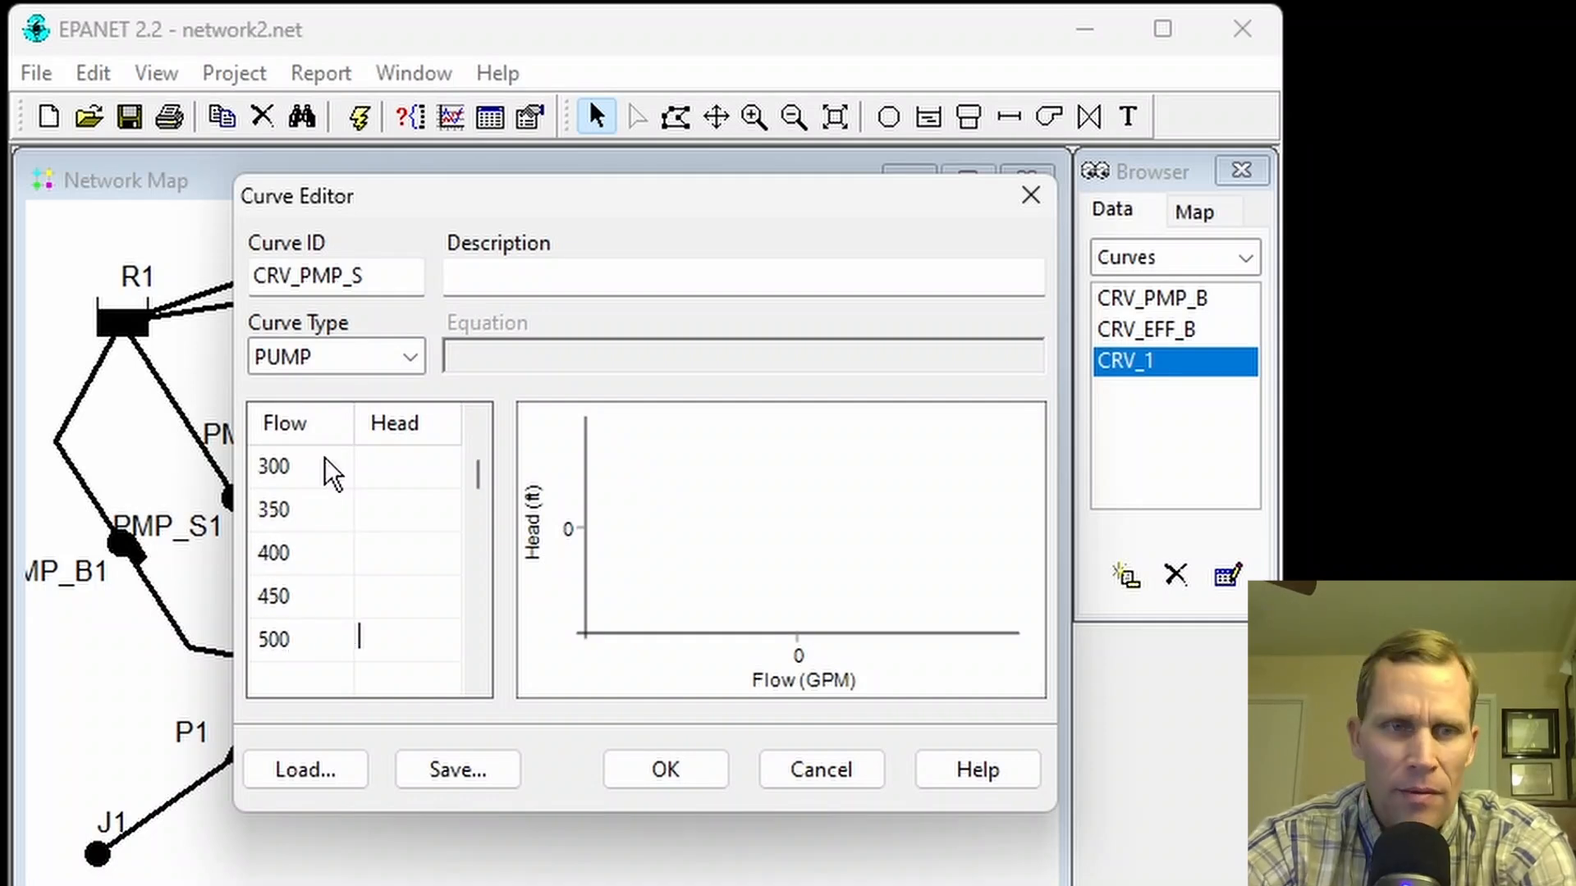
key("Up")
key("Up")
key("Up")
key("Up")
key("Up")
key("Up")
key("Up")
key("Up")
key("Up")
key("Up")
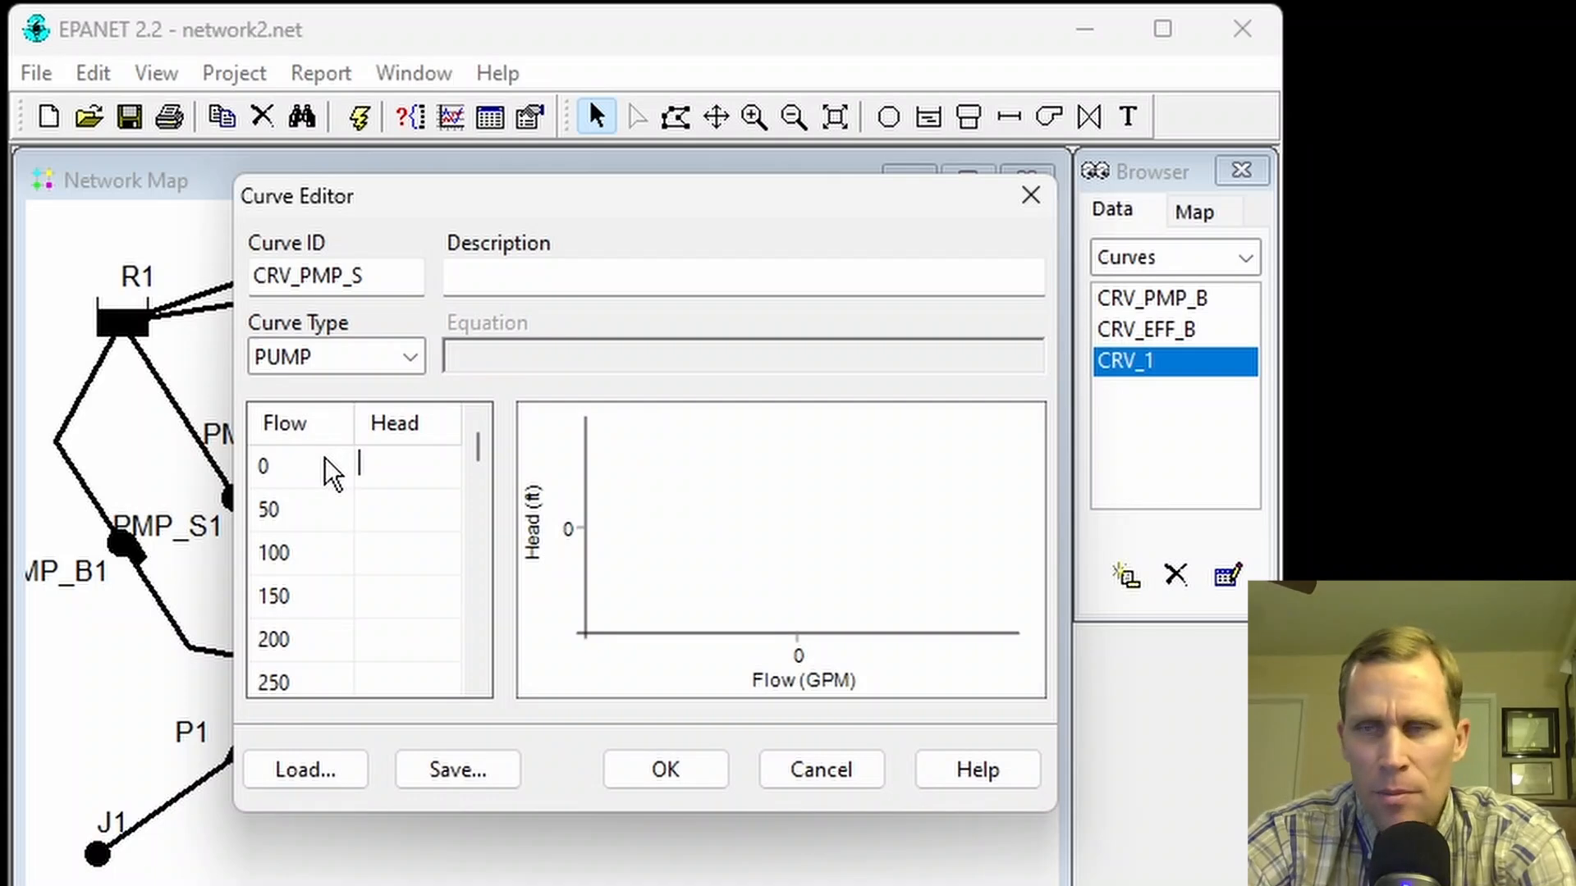
type("100")
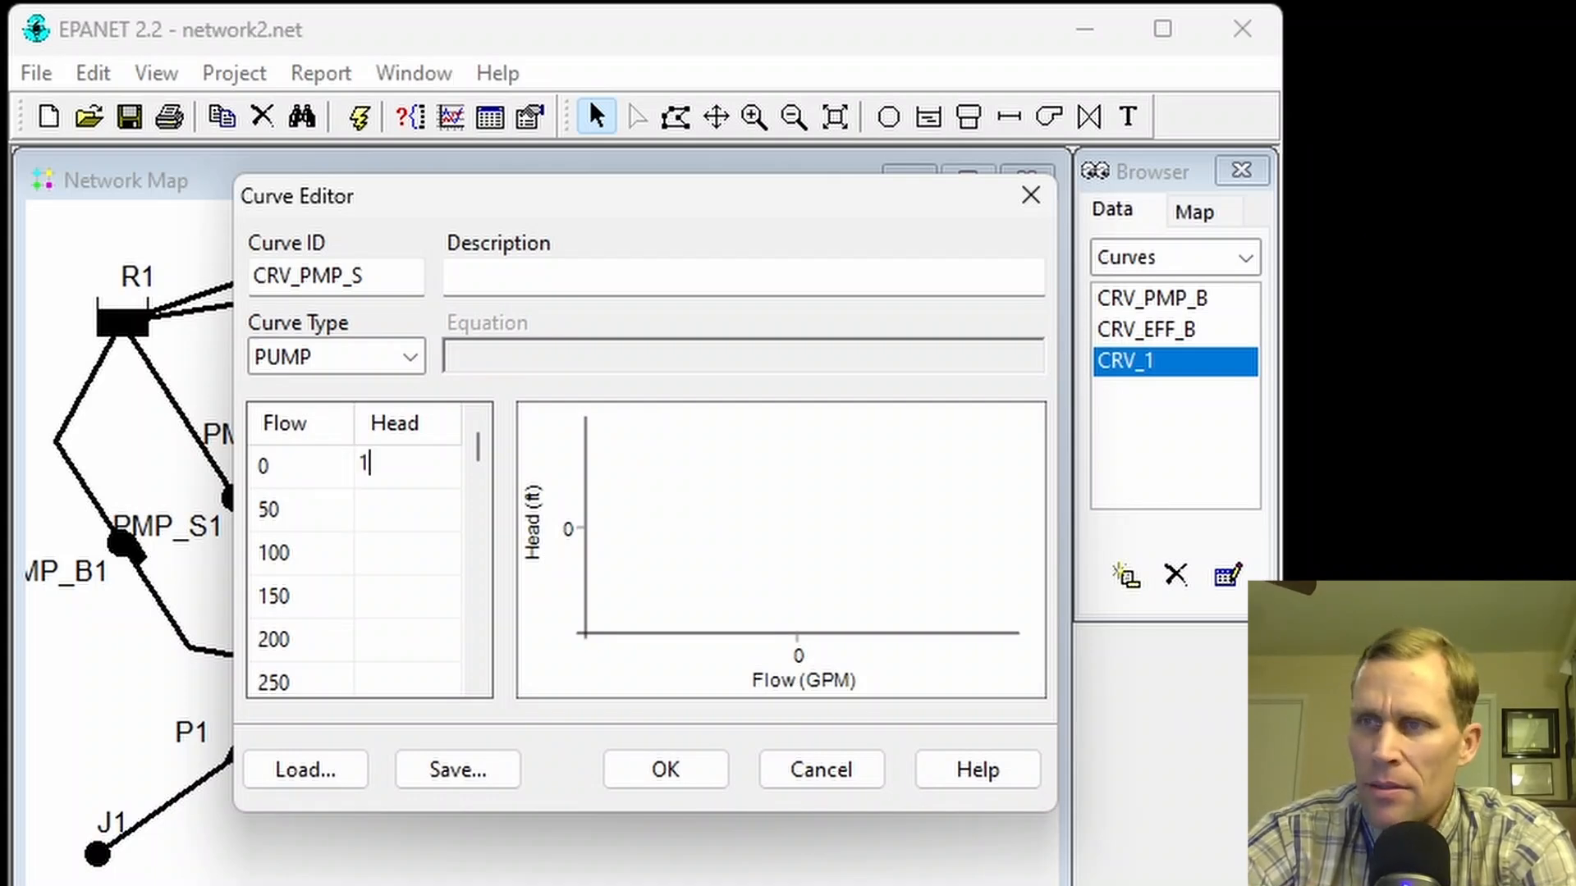
key("BackSpace")
key("BackSpace")
type("10")
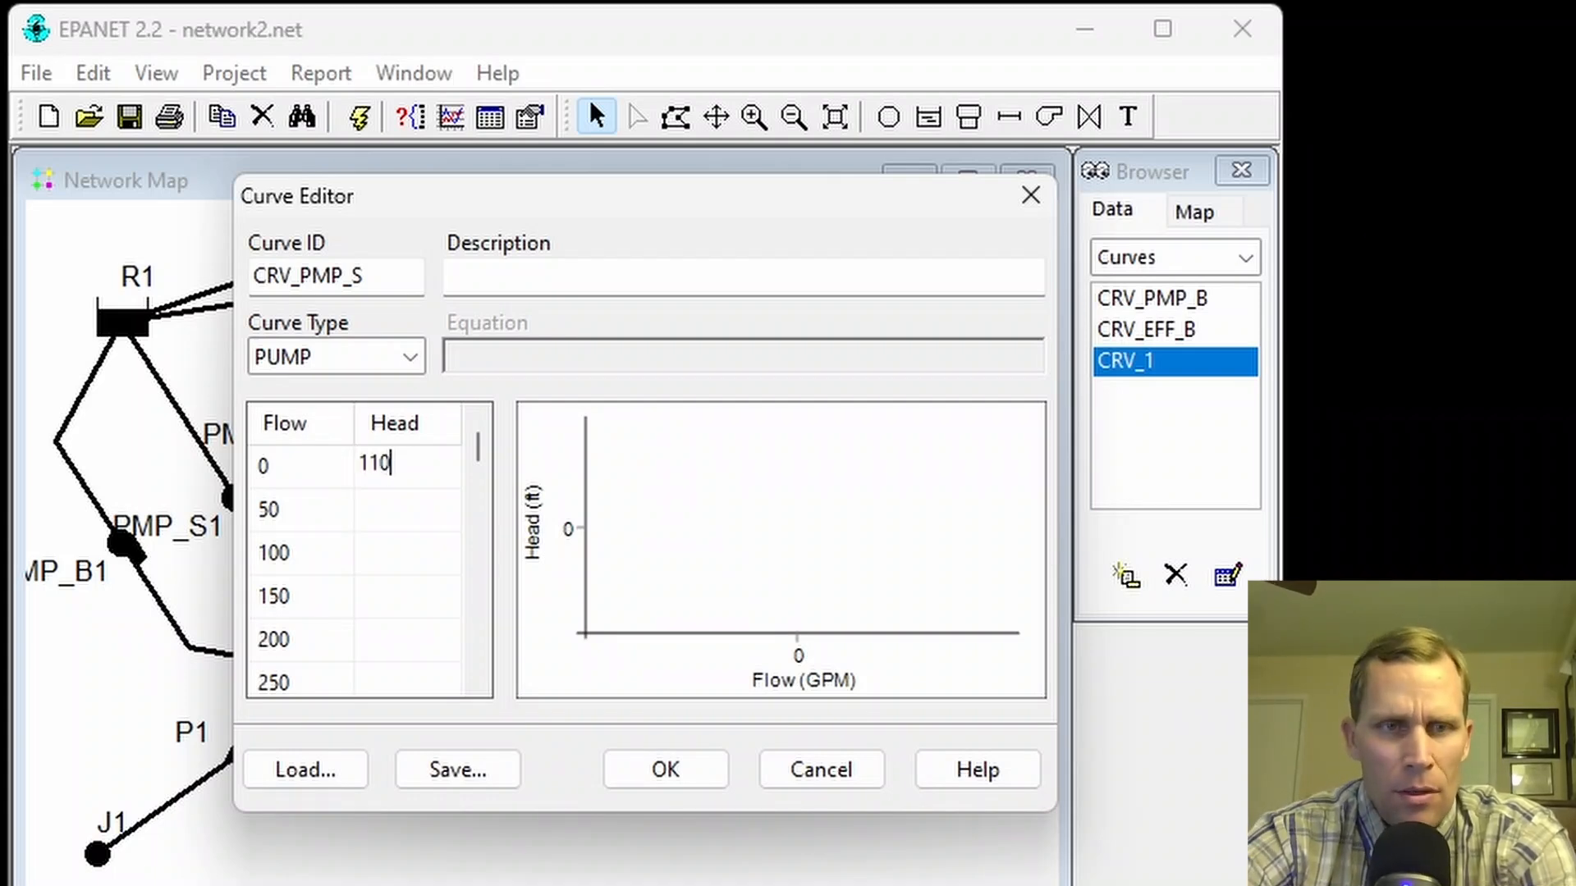
key("Return")
type("108")
key("Return")
type("104")
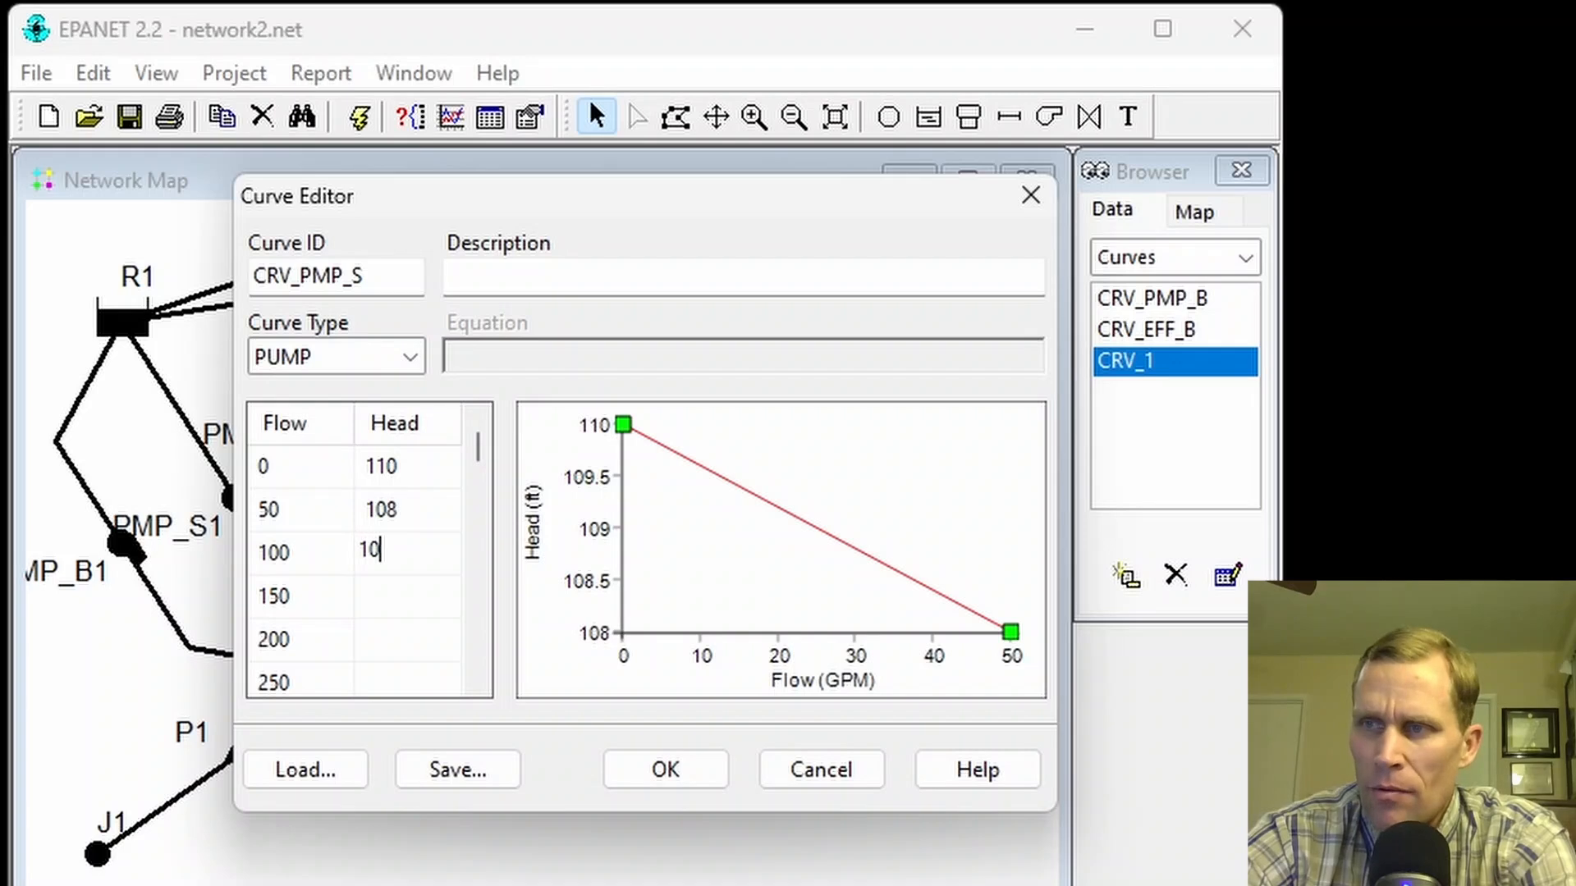
Step: Enter heads of 98, 90, 83, 75, 60, 40 and 150 ft for the flows from 150 to 450 GPM
key("Return")
type("98")
key("Return")
type("90")
key("Return")
type("83")
key("Return")
type("75")
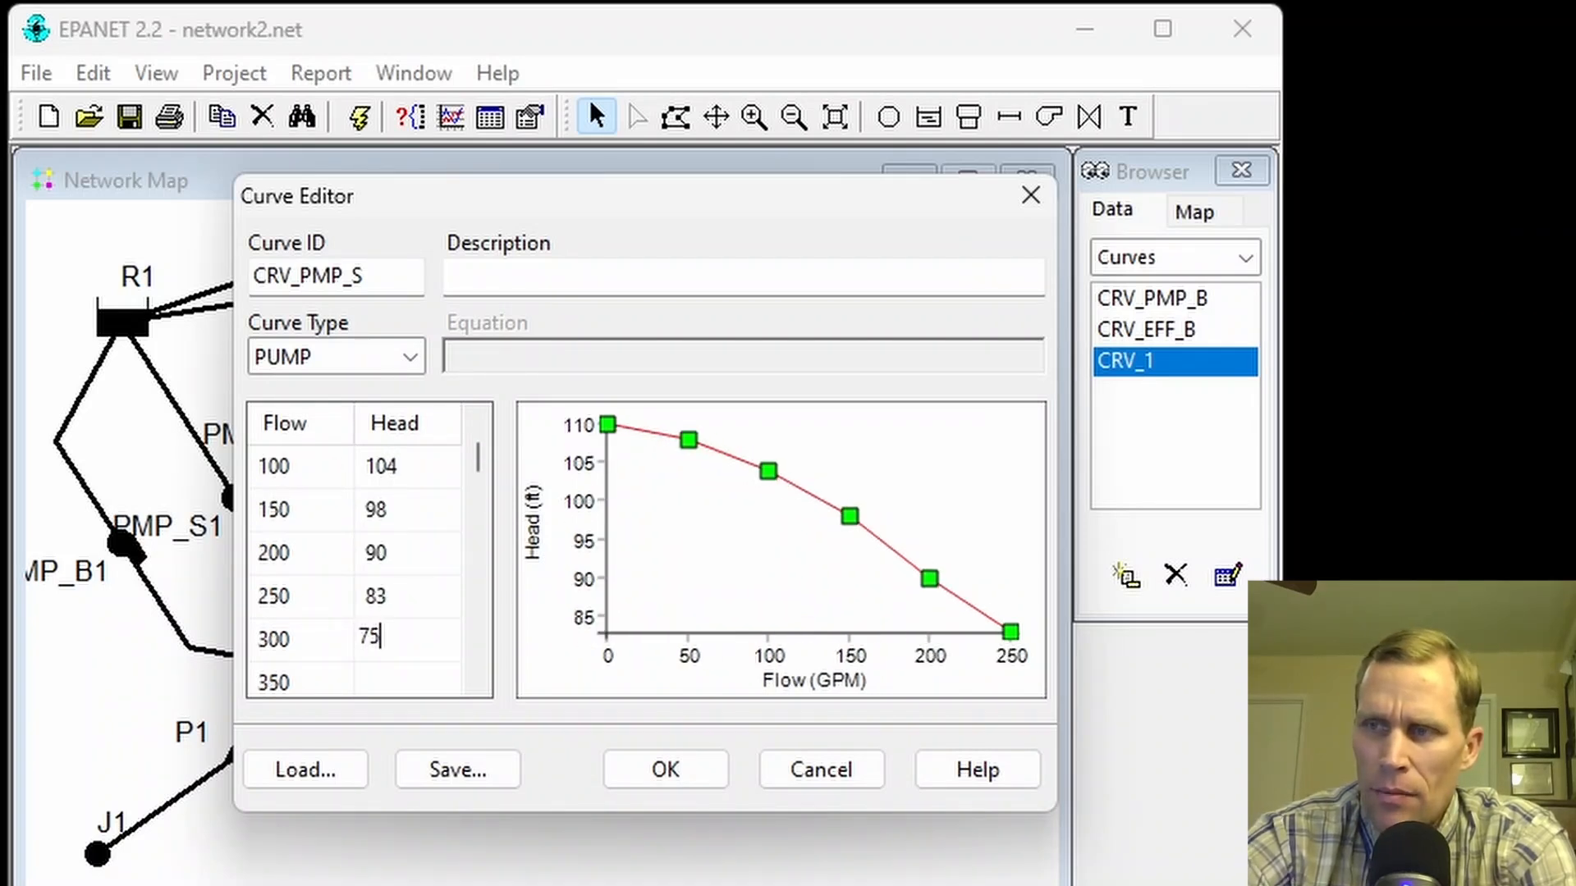
key("Return")
type("60 40 150")
key("Return")
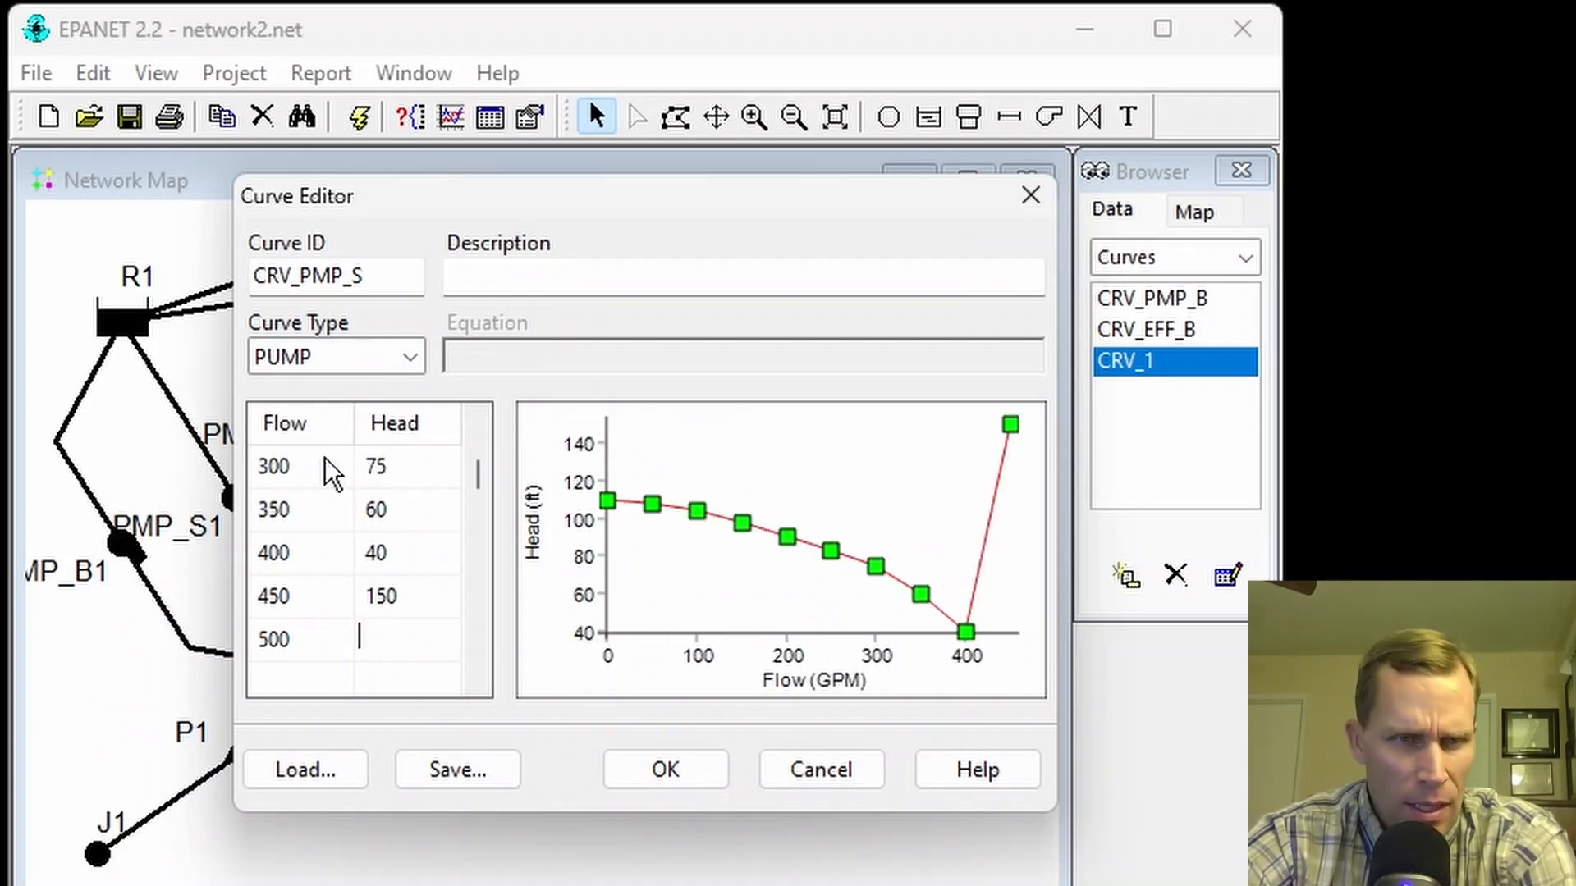
Step: Correct the head at 450 GPM to 15 ft, set the head at 500 GPM to 0, and accept the pump curve
type("0")
key("Up")
key("BackSpace")
key("Return")
type("0")
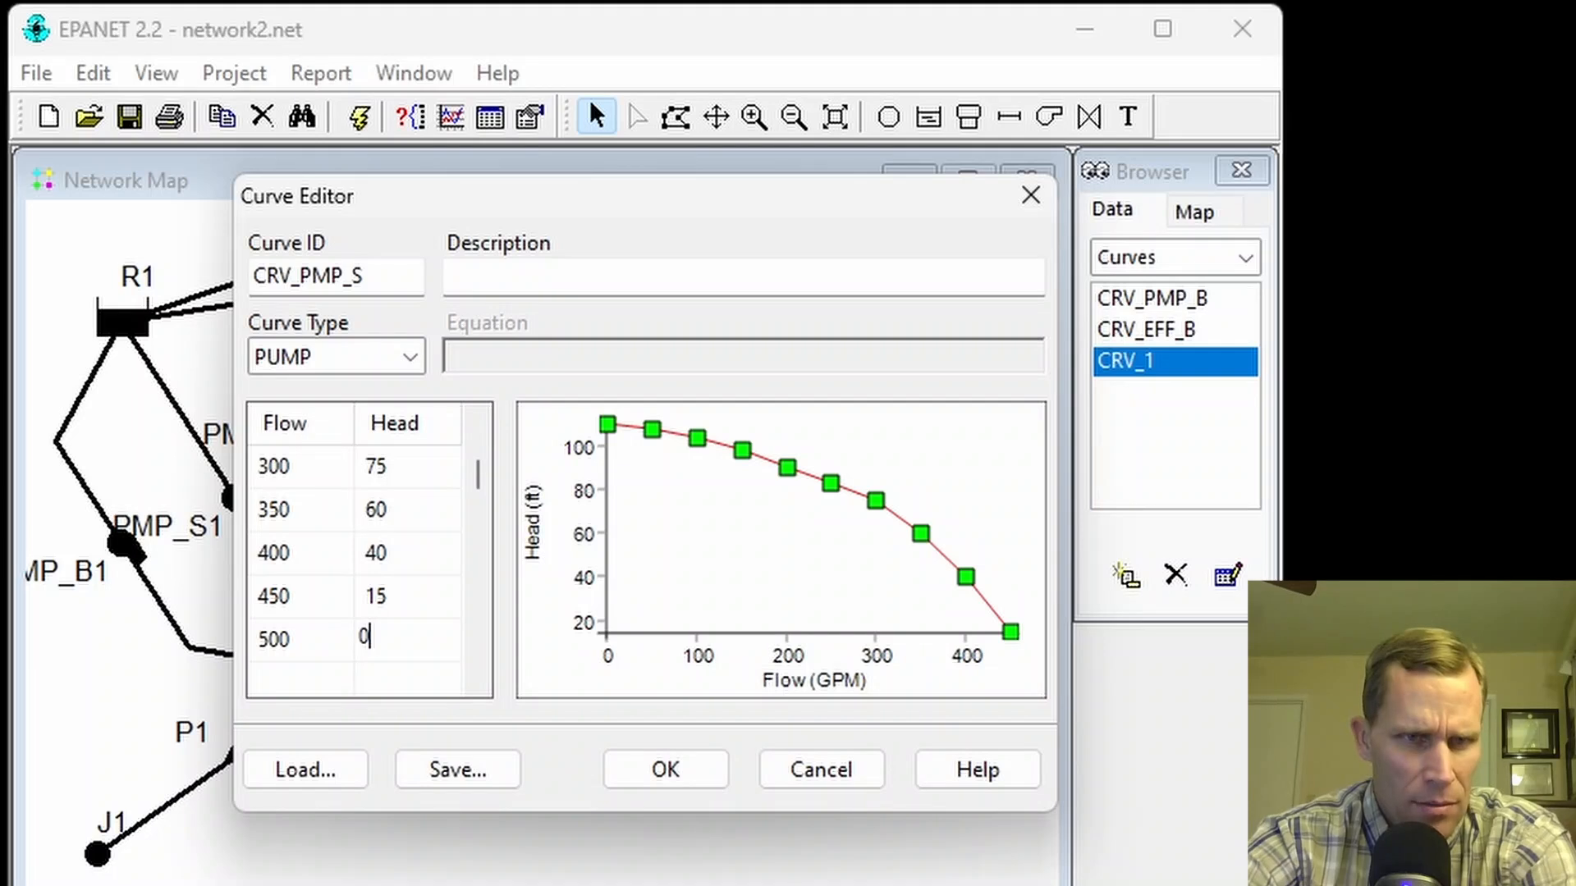
key("Up")
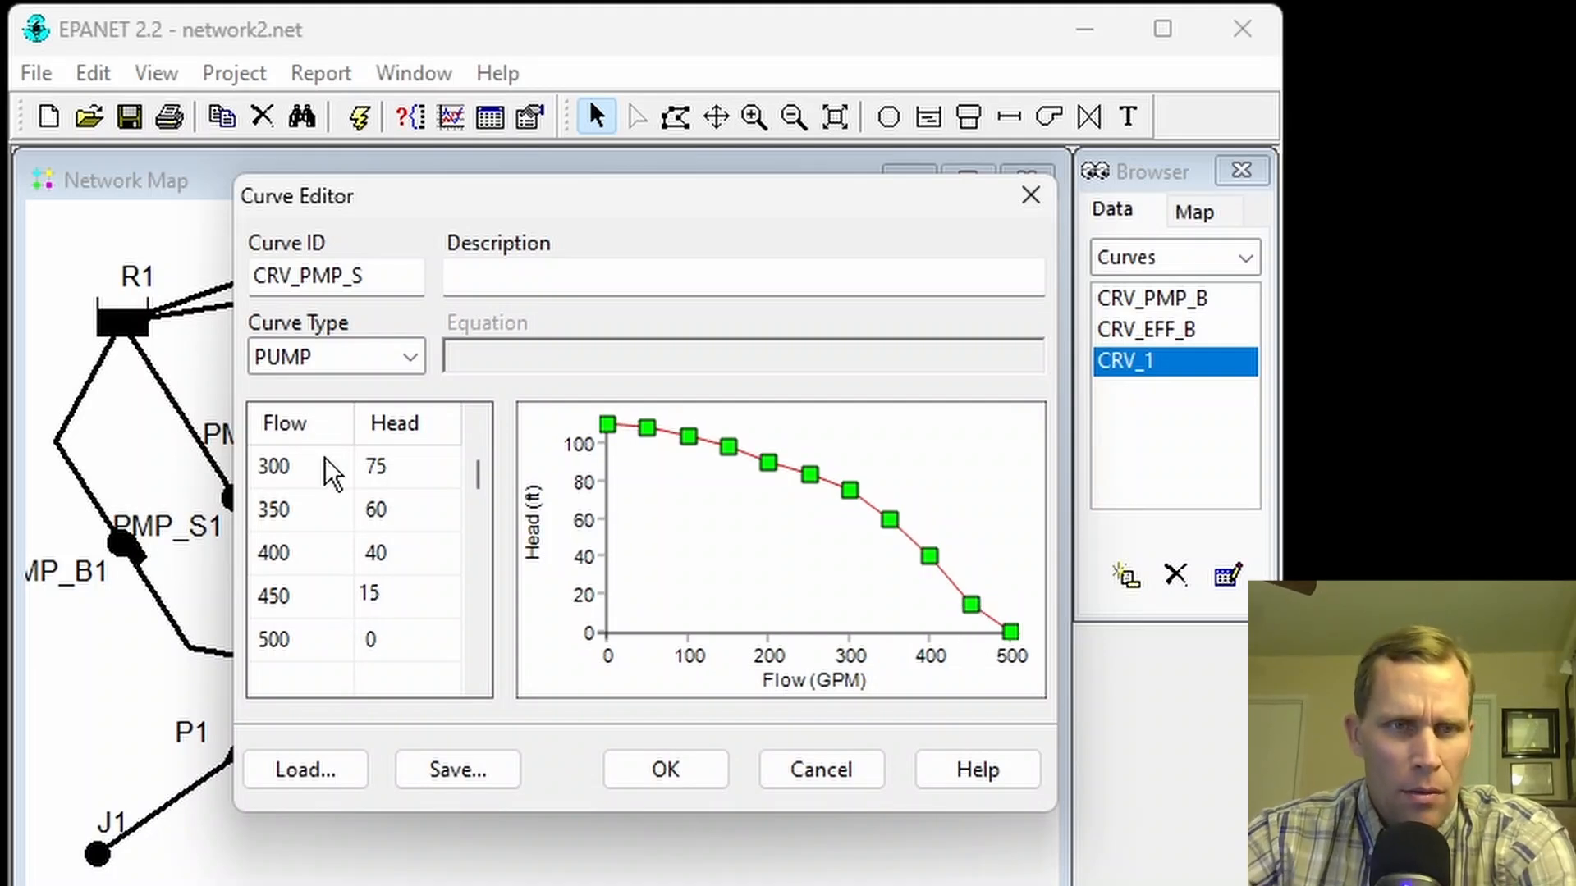
left_click(691, 782)
Step: Add another curve named CRV_EFF_S with the curve type EFFICIENCY
left_click(1125, 577)
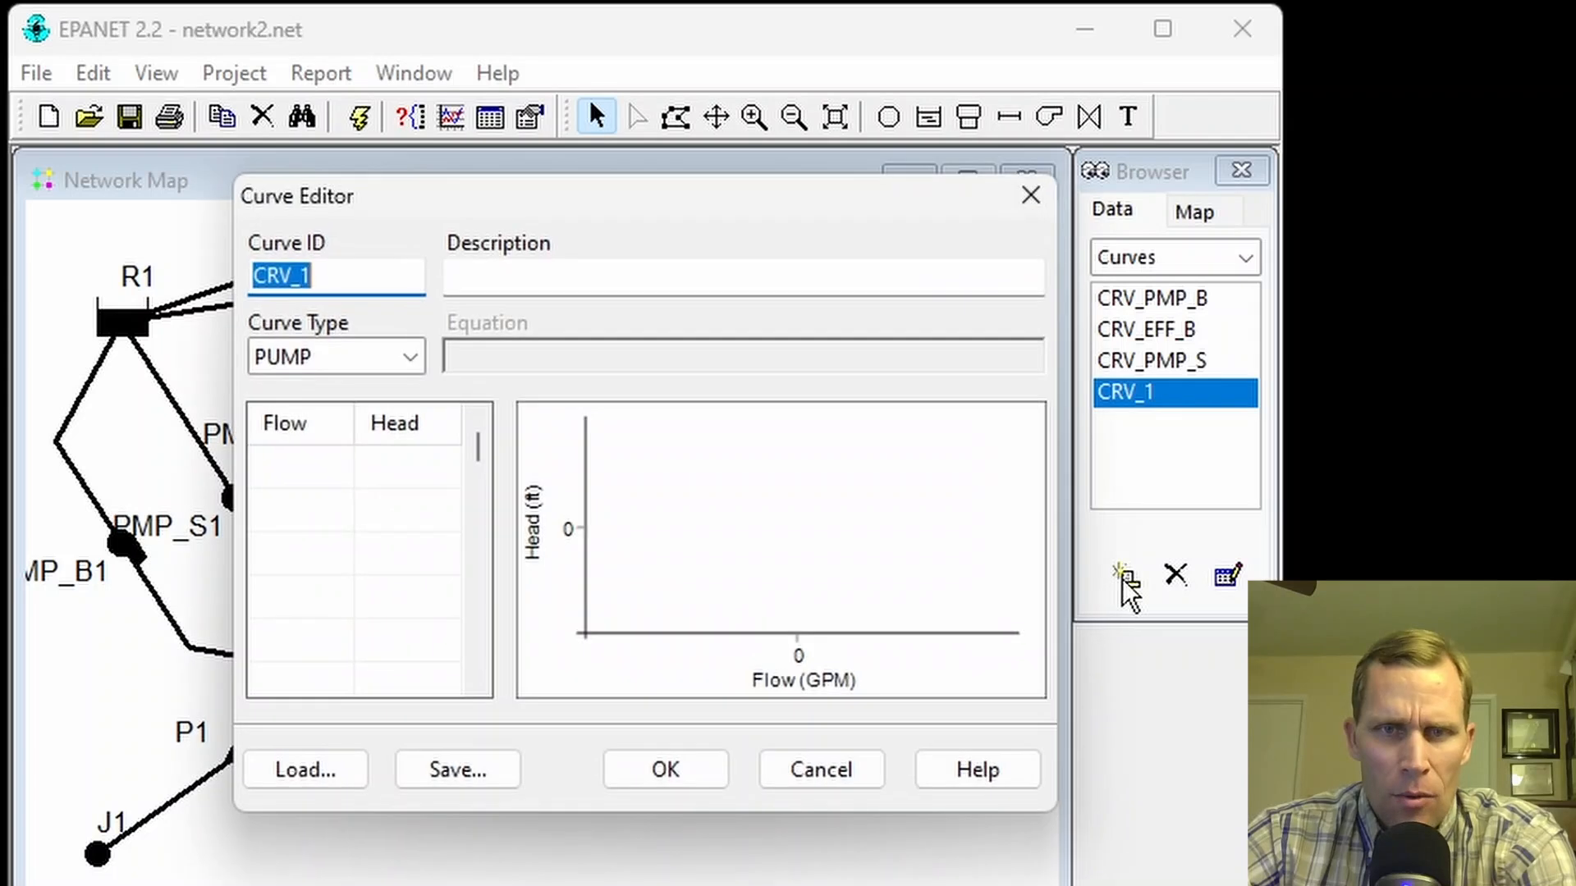
double_click(358, 287)
type("CRV_EFF_S")
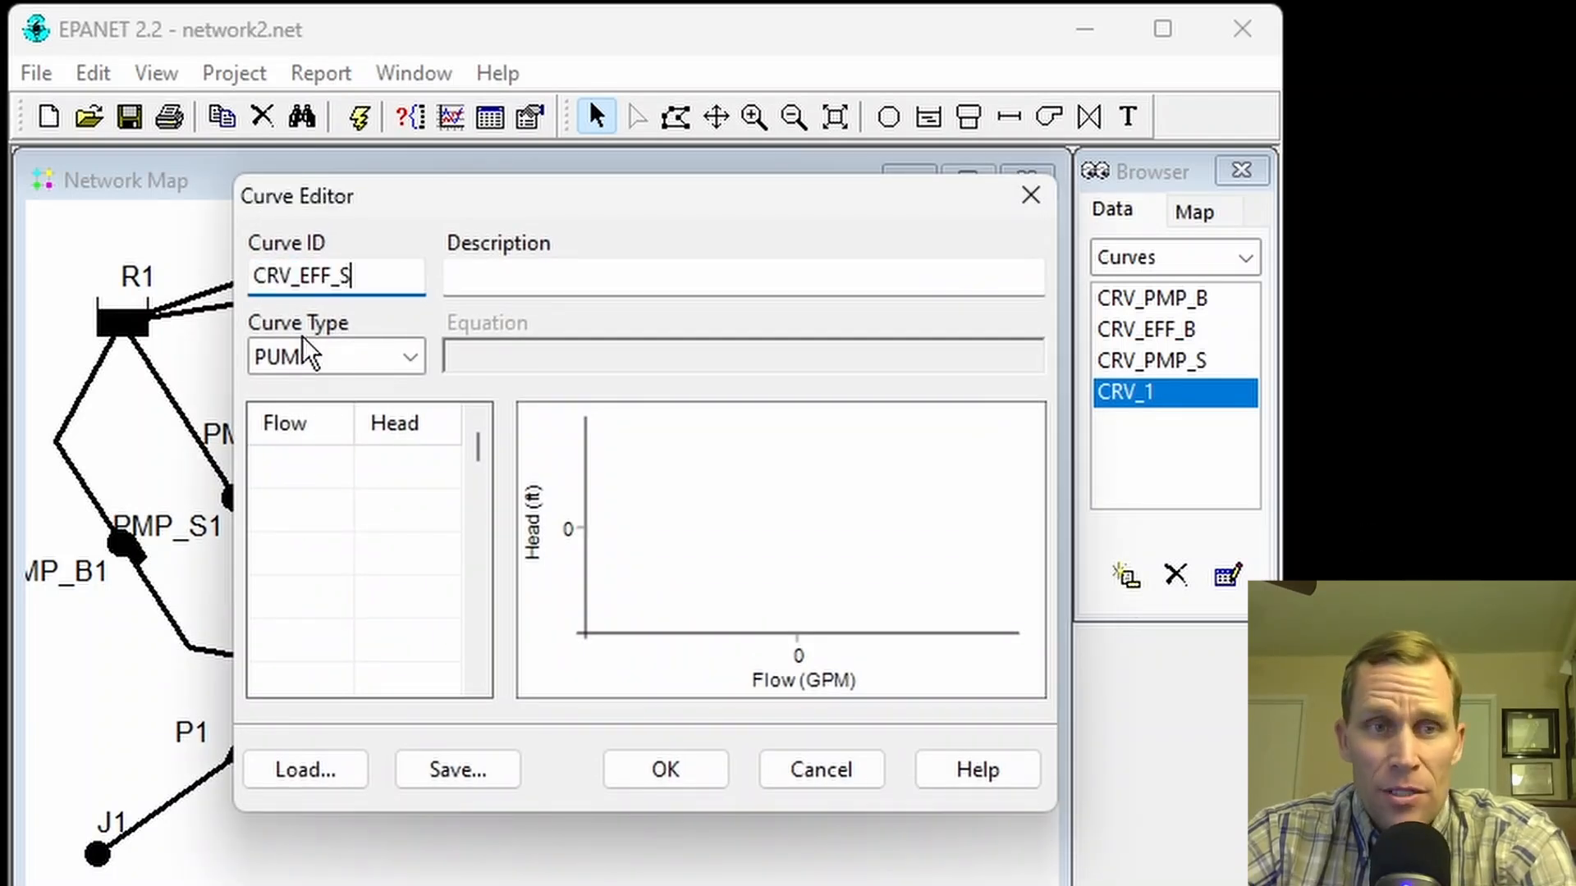
left_click(409, 362)
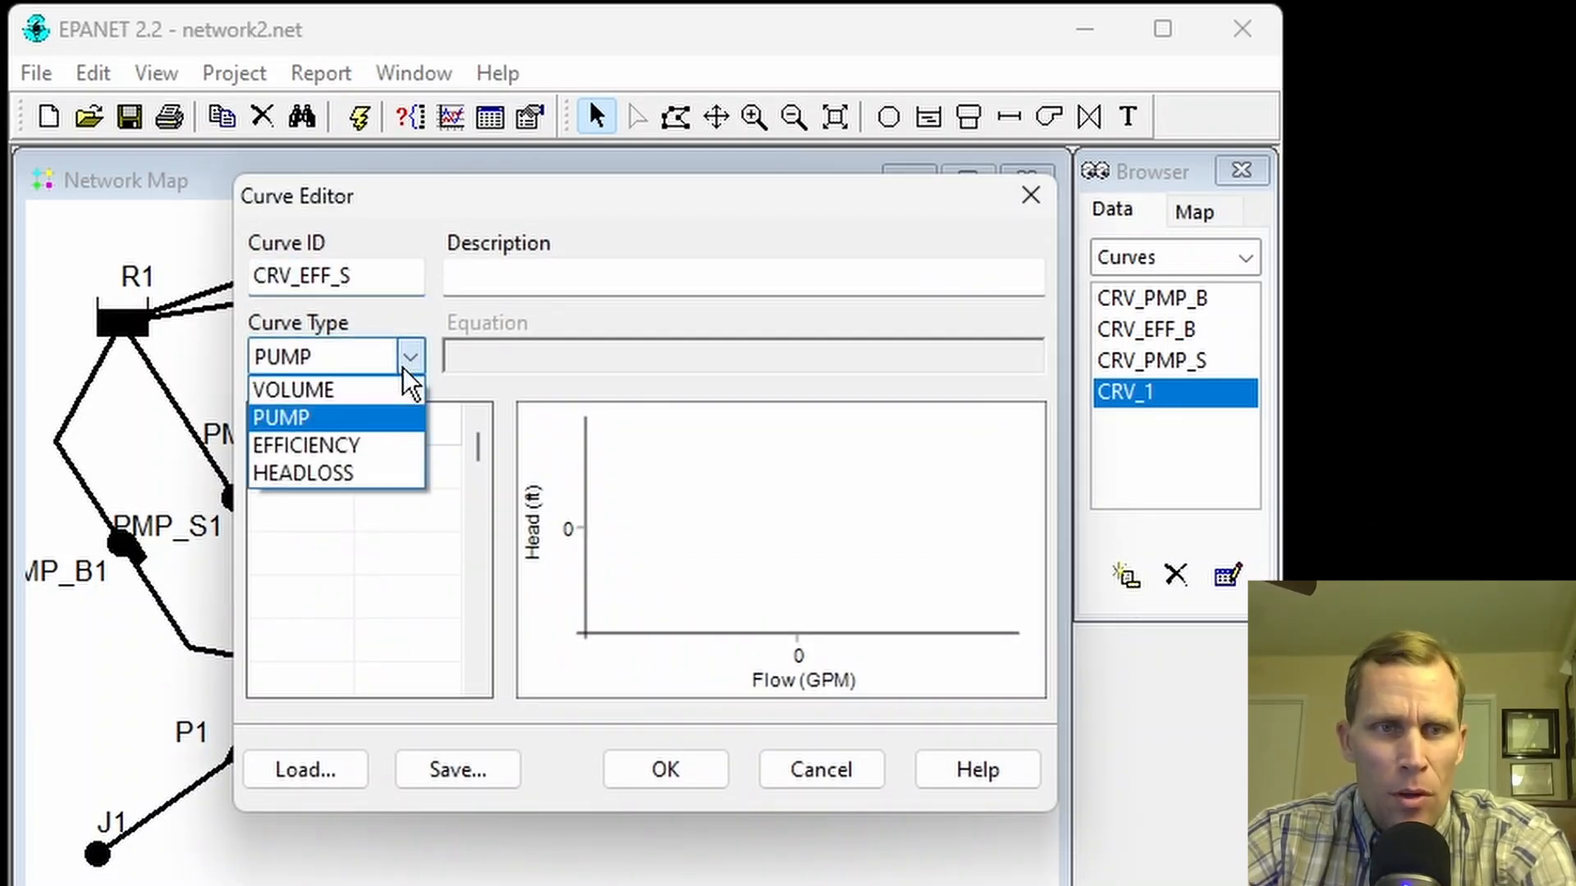
left_click(346, 444)
Step: Fill the flow column of curve CRV_EFF_S with values from 0 to 500 GPM in increments of 50
left_click(301, 460)
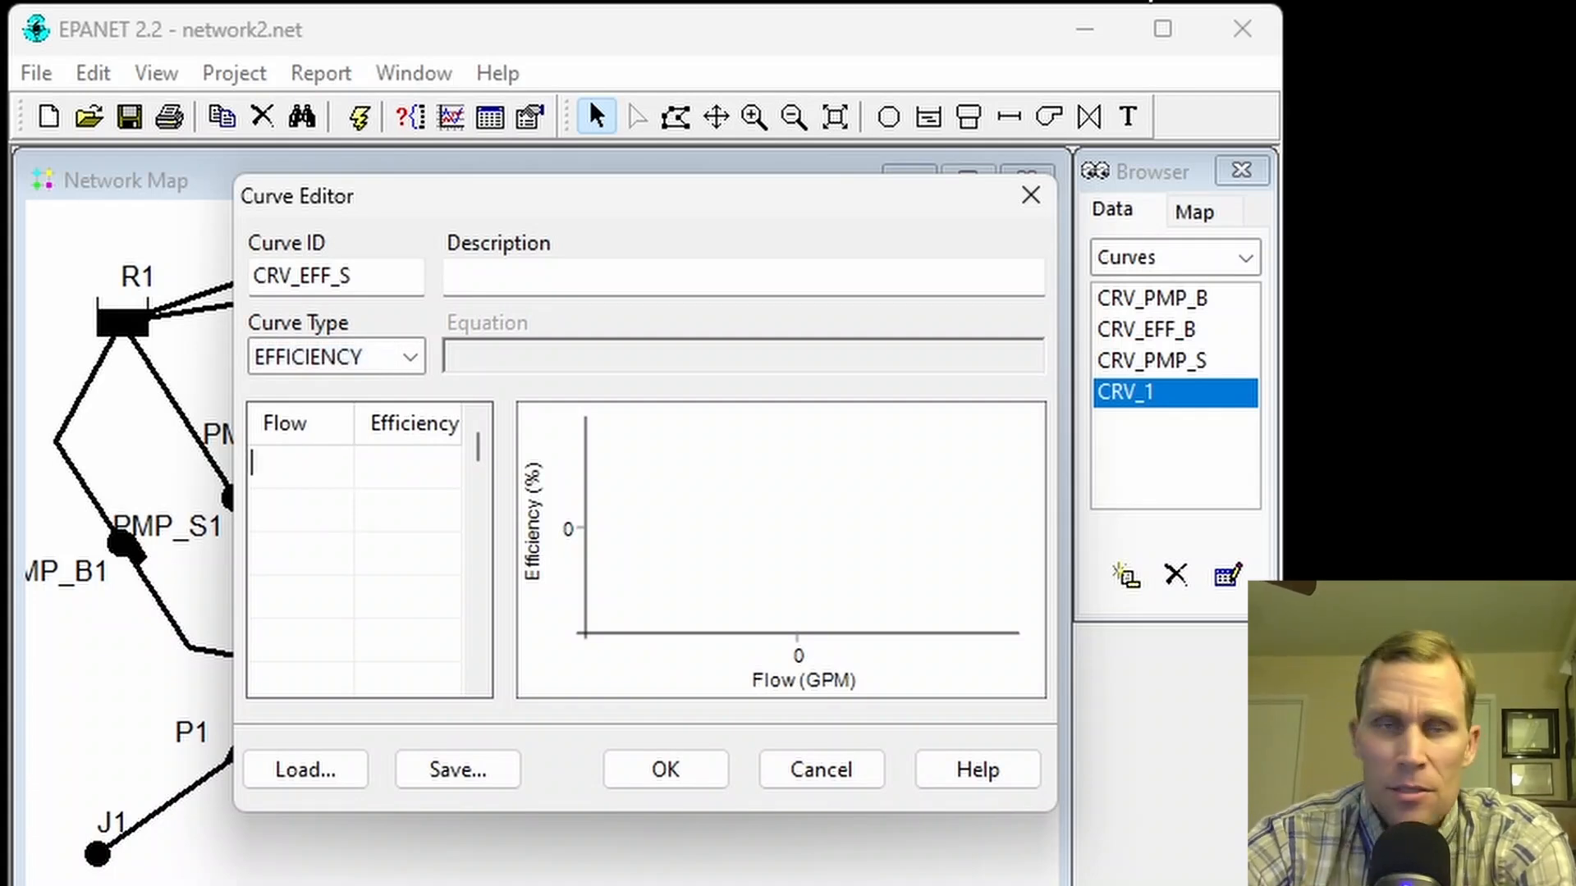
type("0")
key("Return")
type("50")
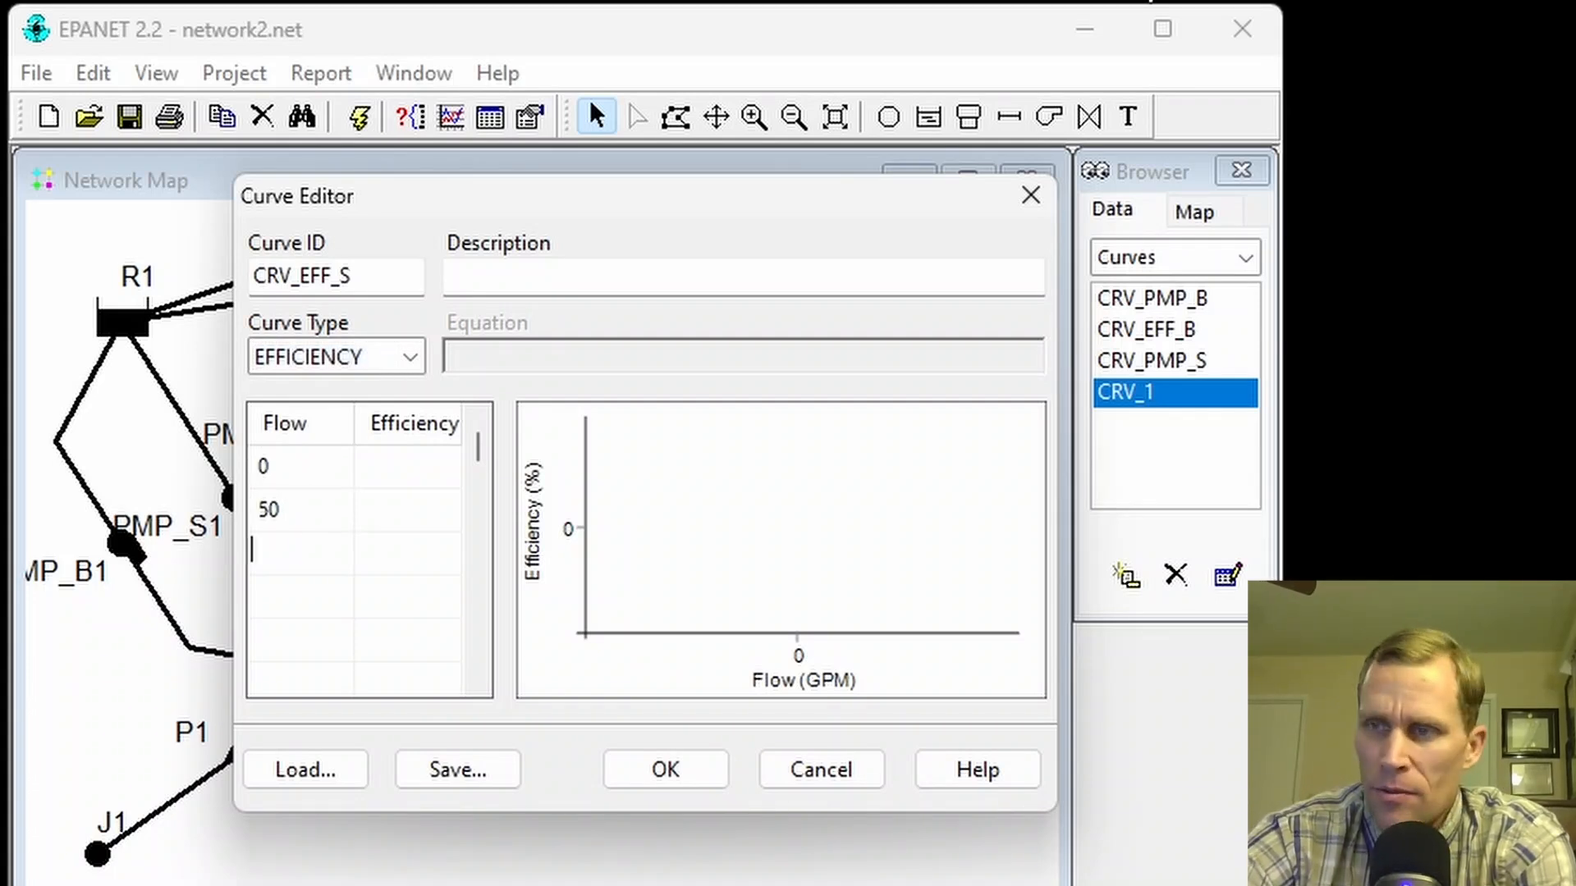
key("Return")
type("100")
Step: Enter efficiencies of 0, 52, 66, 76 and 82 percent for the flows from 0 to 200 GPM
key("Up")
key("Up")
key("Up")
key("Up")
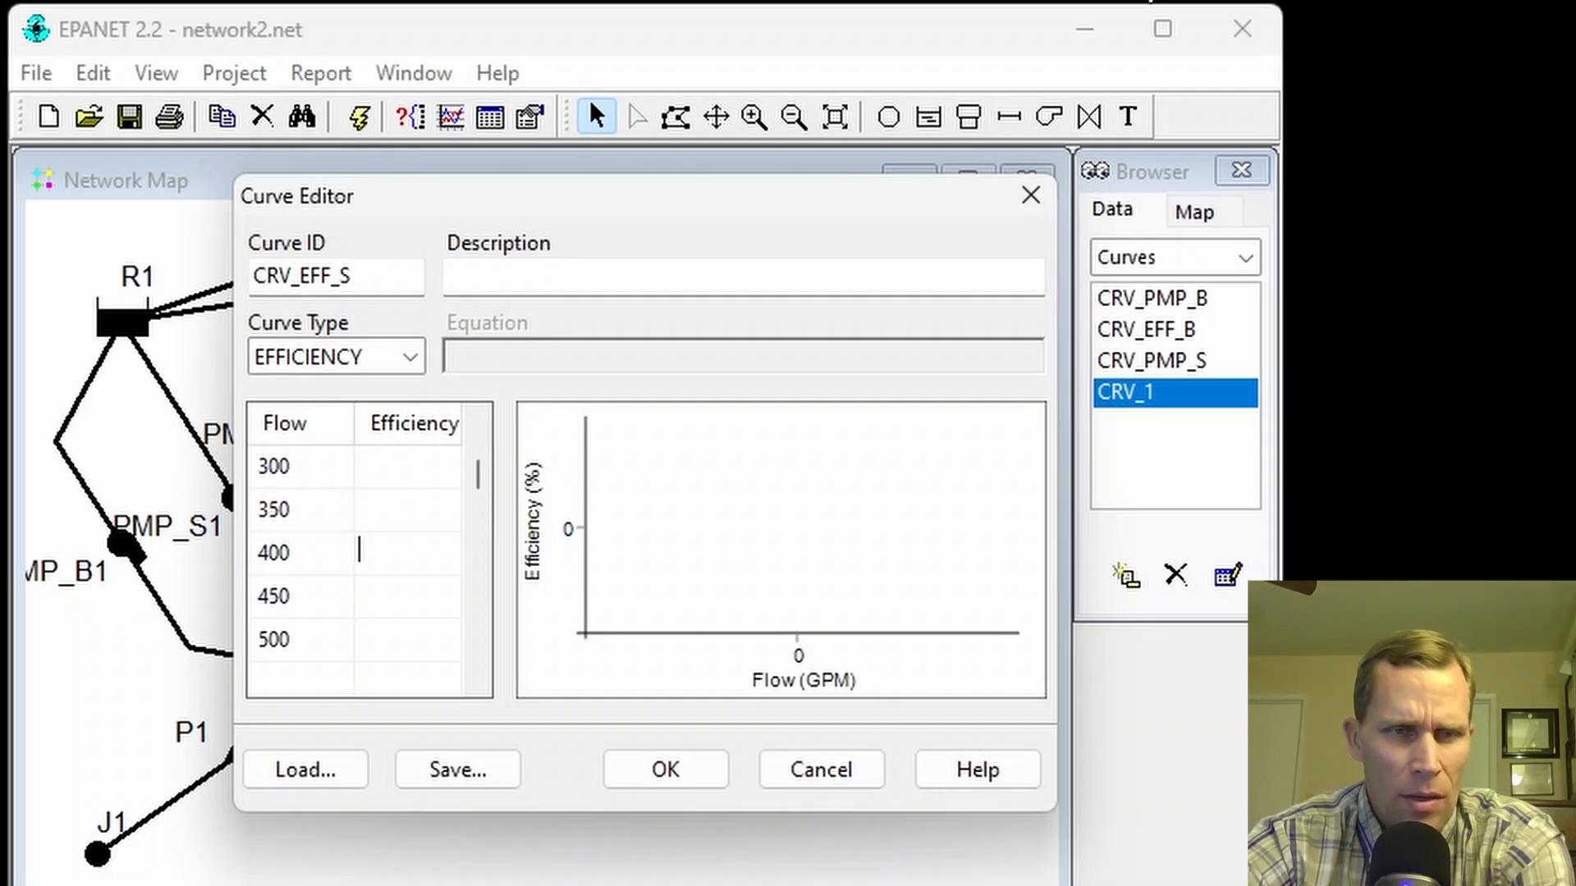
key("Up")
key("Up")
key("Up")
key("Up")
key("Up")
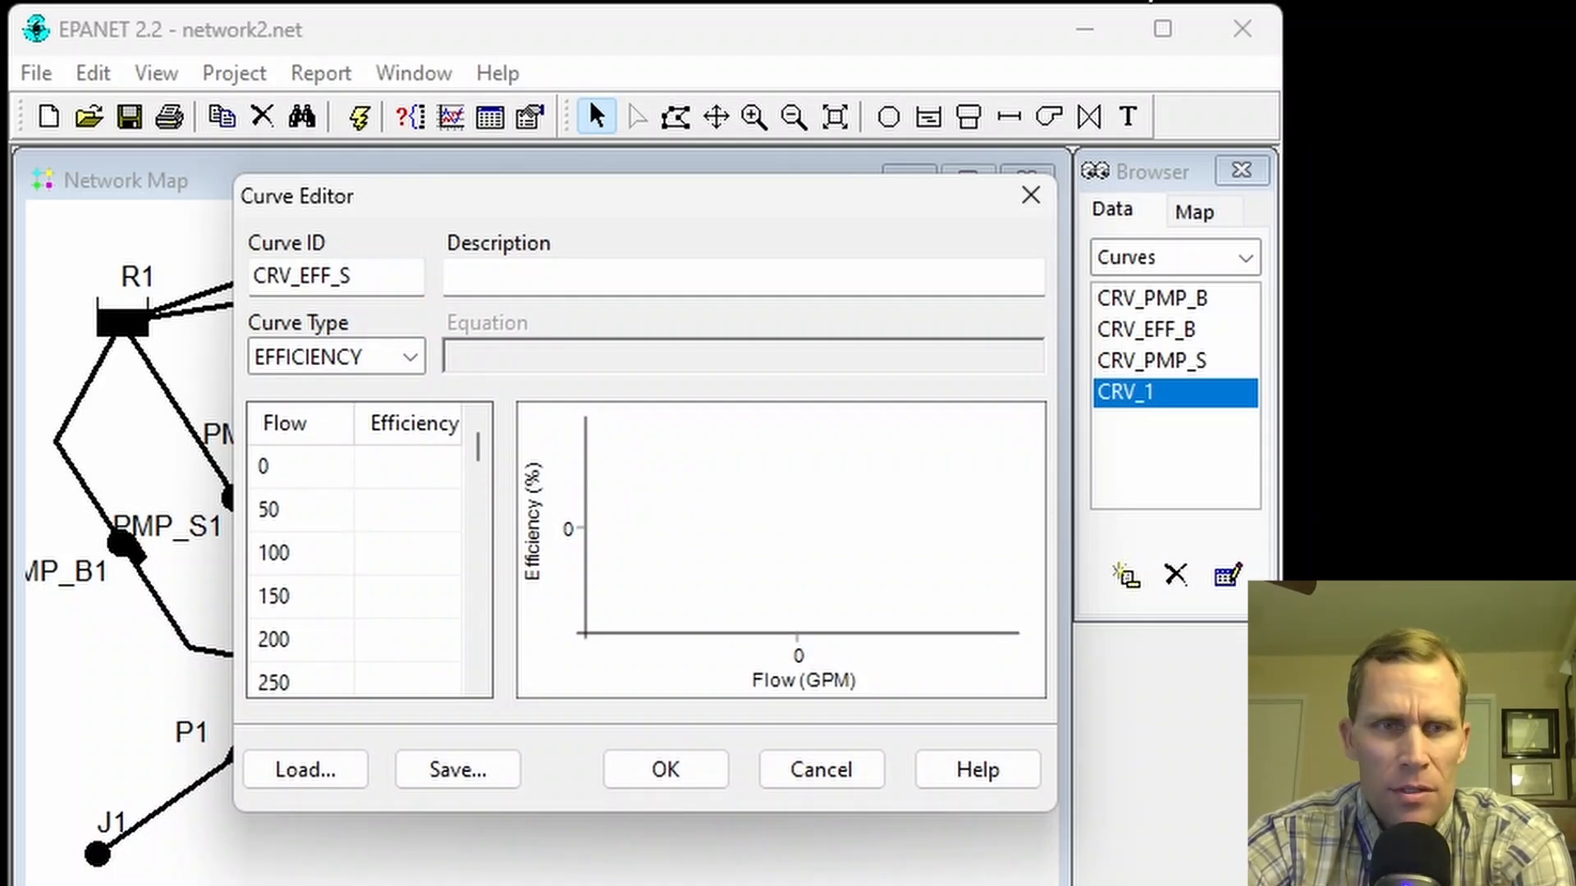
type("0")
key("Return")
type("52")
key("Return")
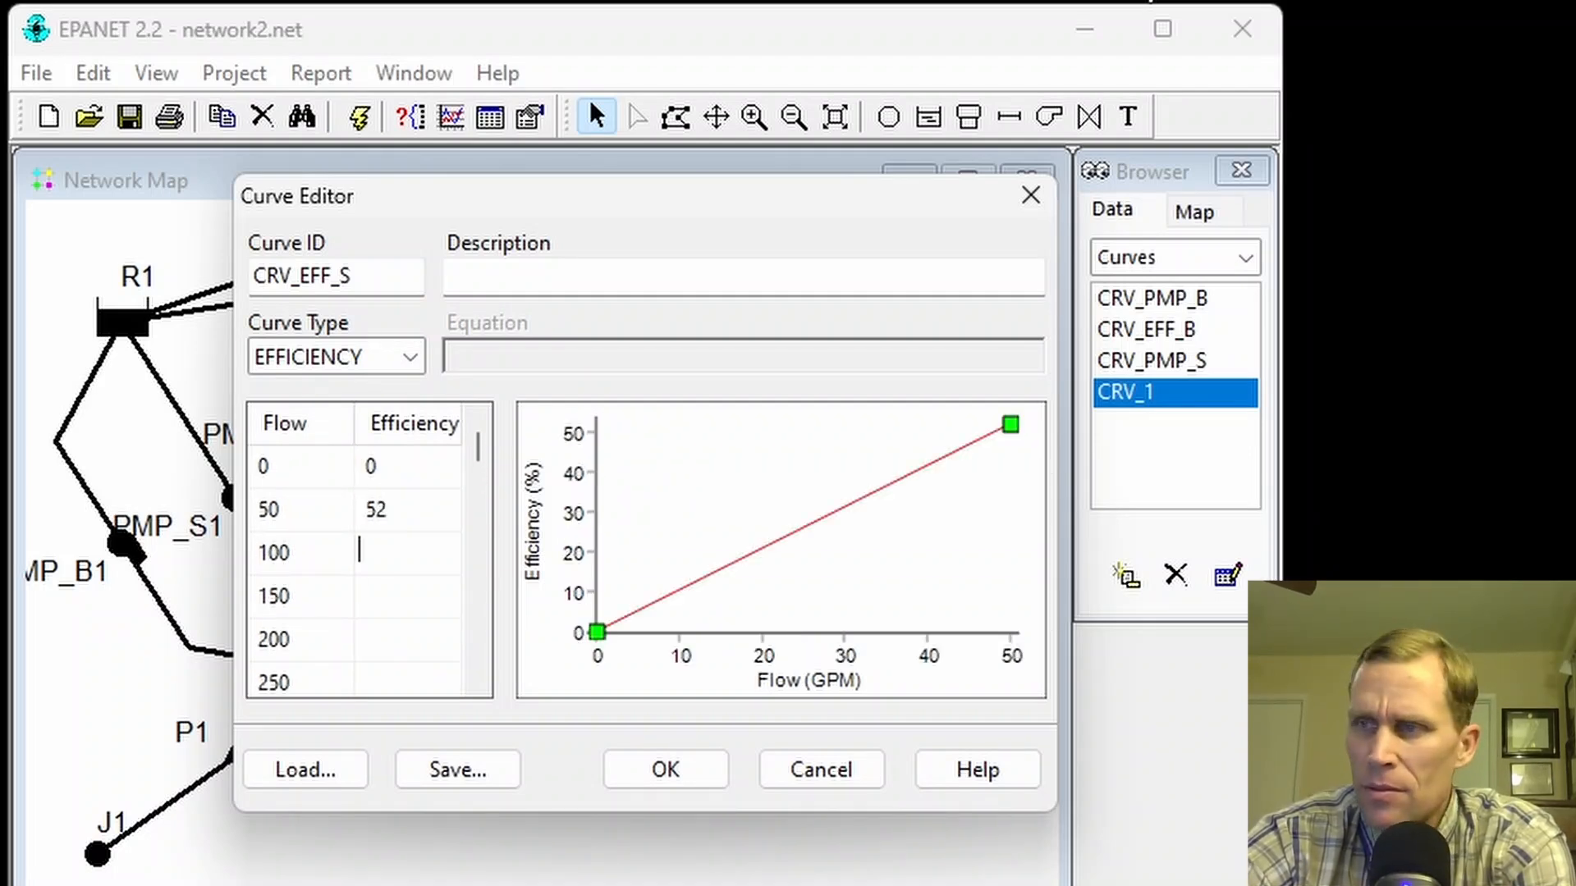
type("66")
key("Return")
type("76")
key("Return")
type("82")
key("Return")
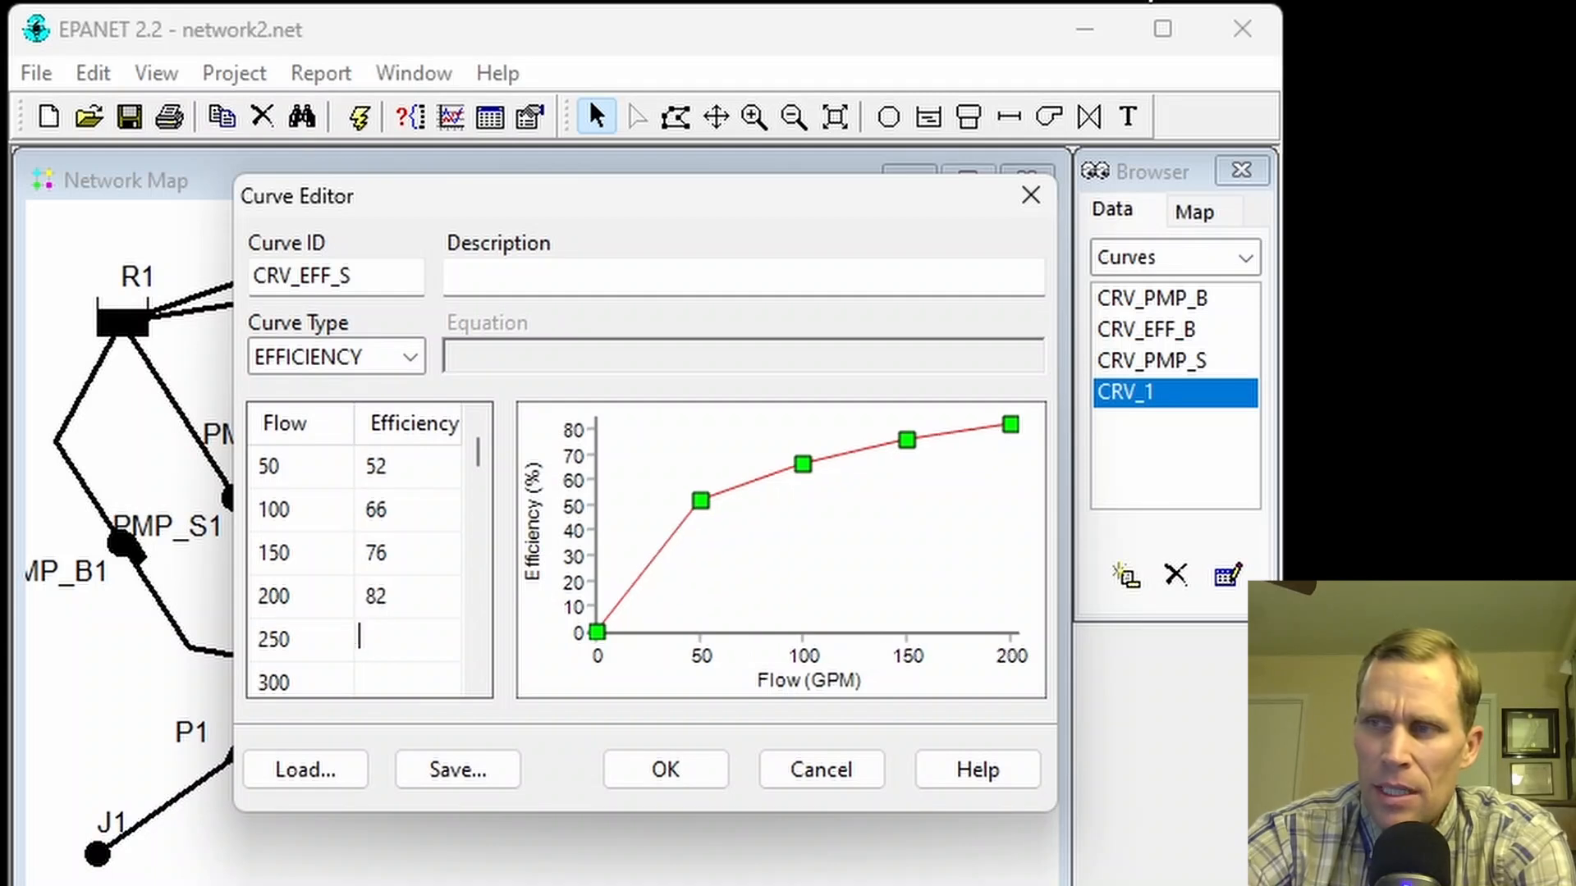
Step: Enter efficiencies of 85, 83, 76, 65, 45 and 25 percent for the flows from 250 to 500 GPM and accept the curve
type("85")
key("Return")
type("83")
key("Return")
type("76")
key("Return")
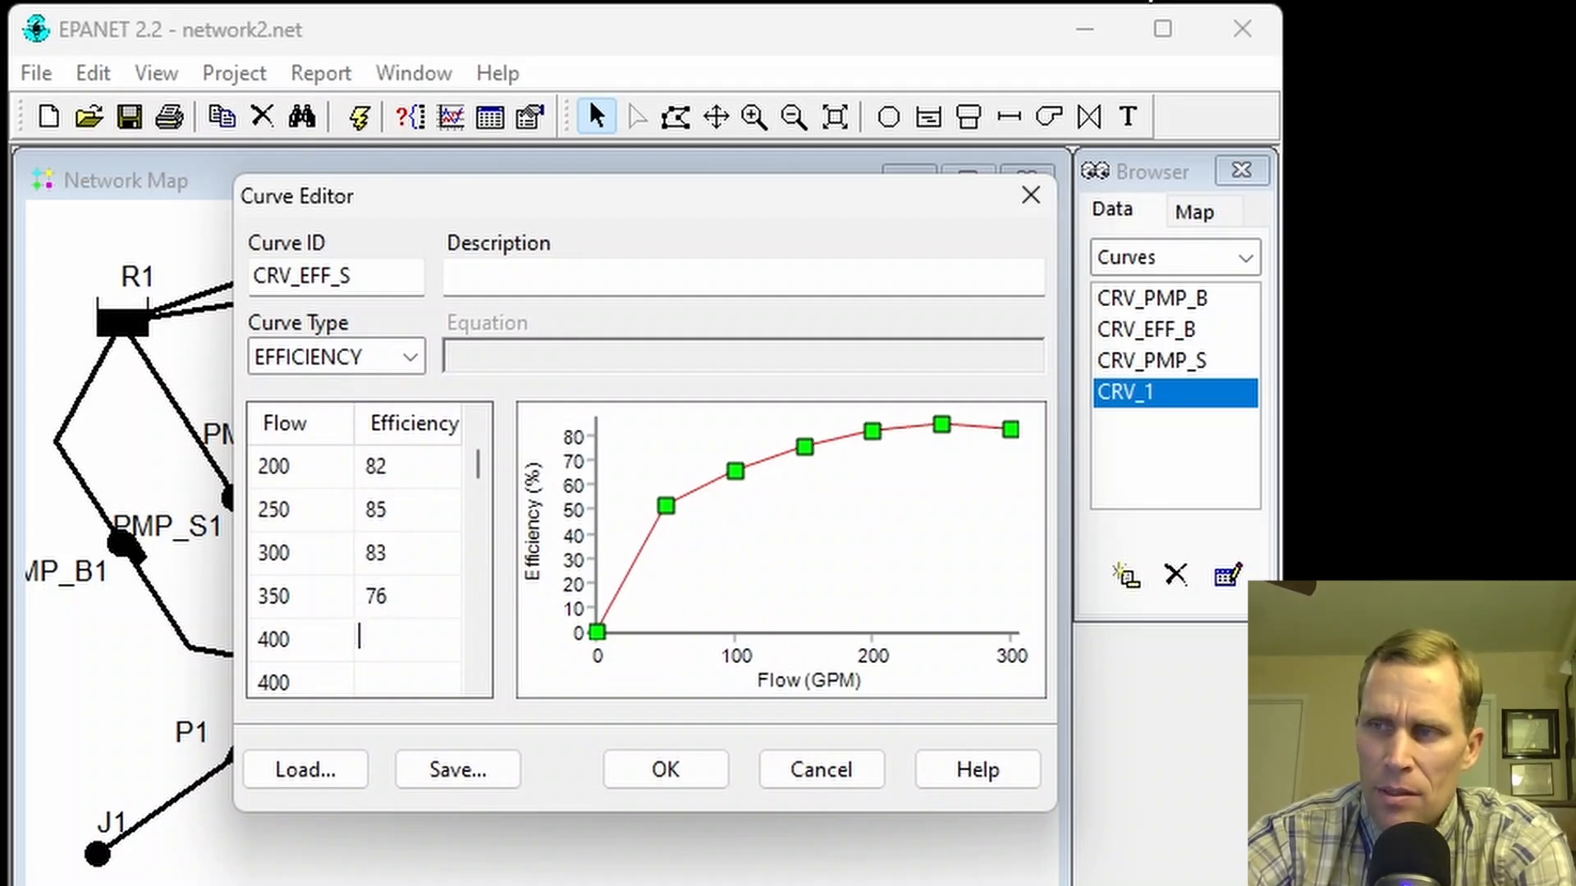
type("65")
key("Return")
type("45")
key("Return")
type("25")
key("Up")
key("Up")
key("Up")
key("Up")
key("Up")
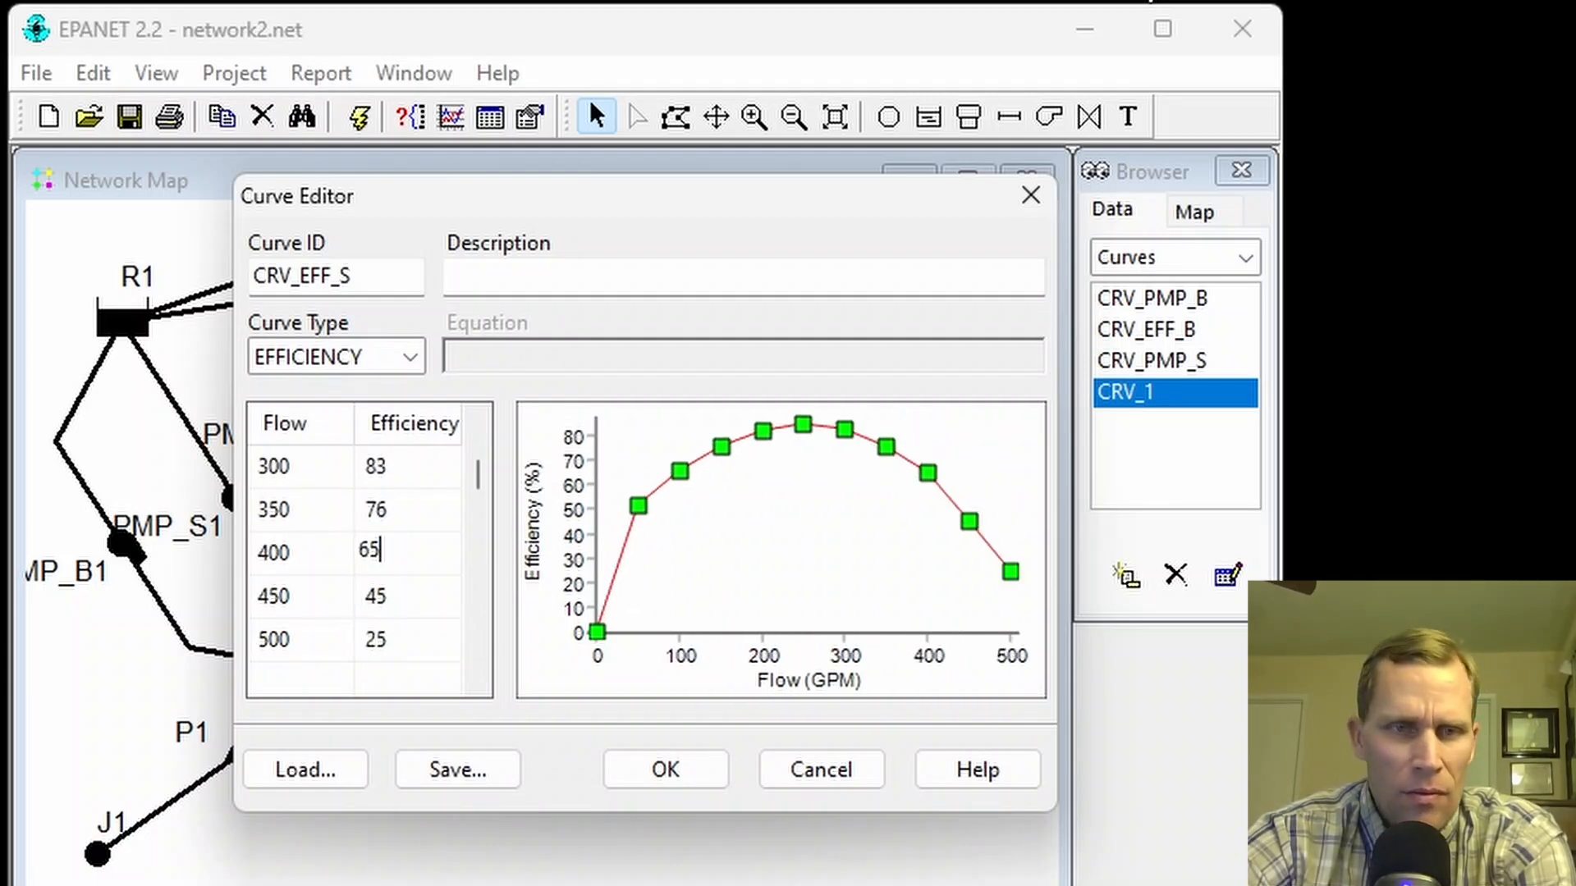
left_click(665, 770)
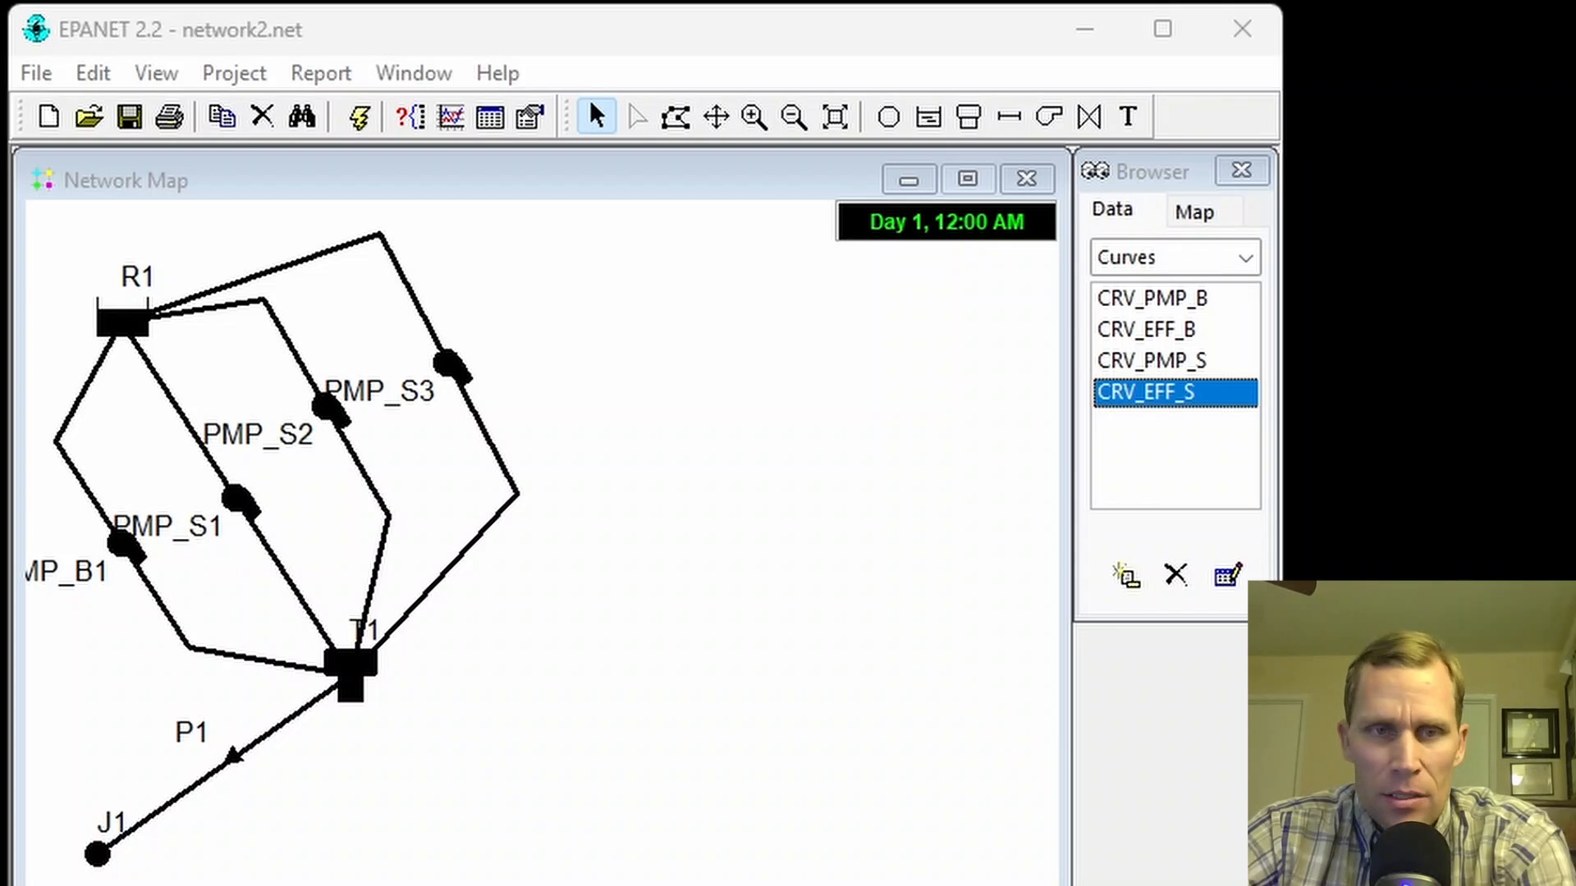
Step: Open the network's simple controls and delete both existing PMP_B1 statements
left_click(1221, 258)
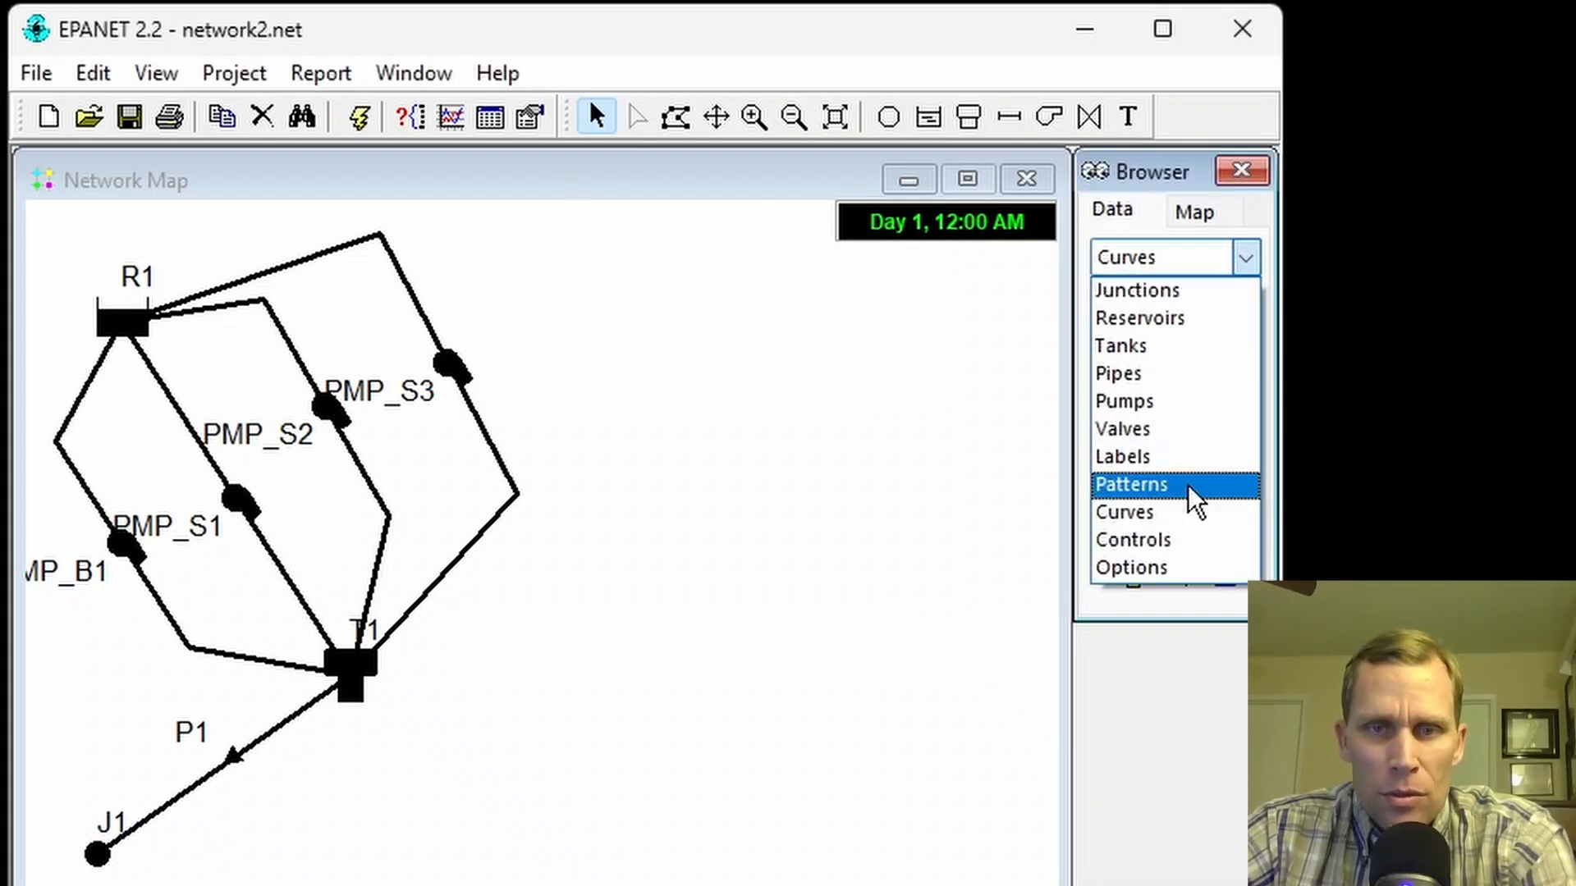
left_click(1157, 537)
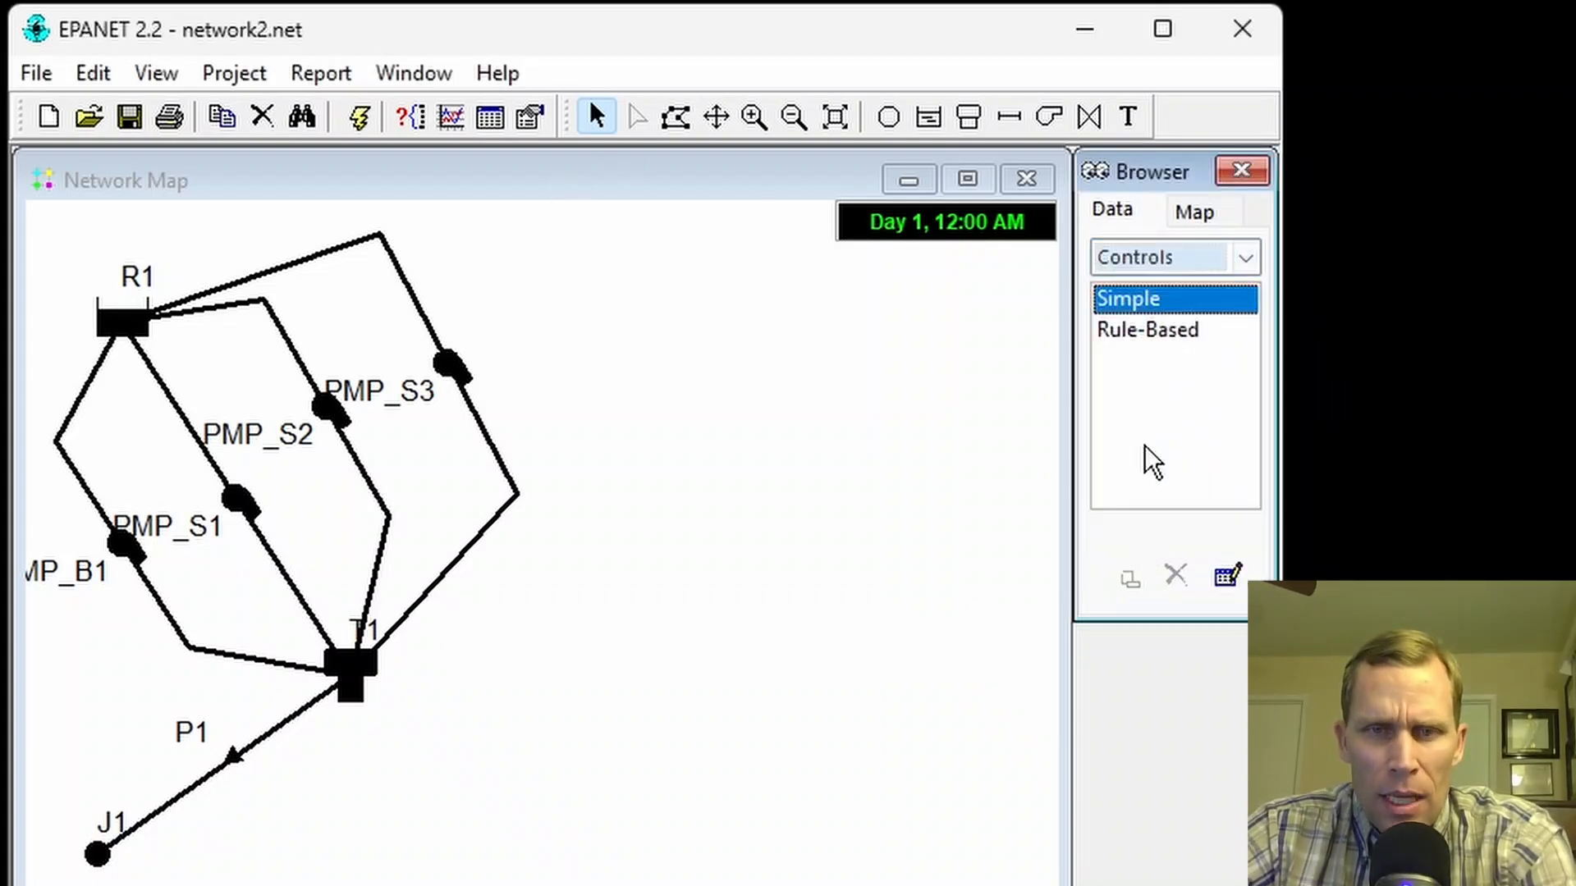
double_click(1121, 299)
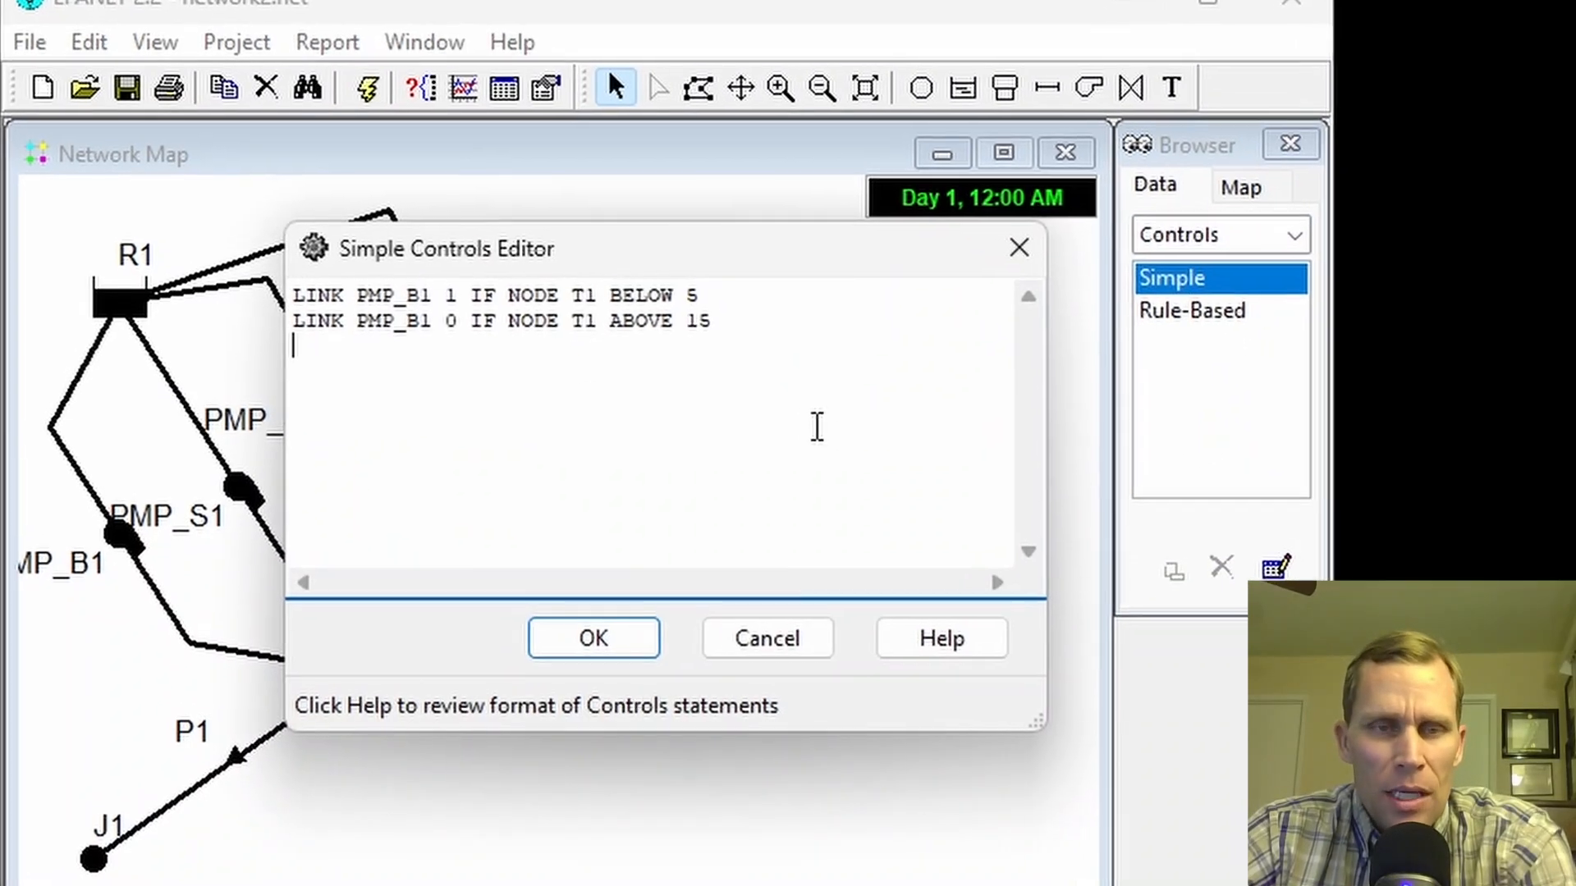
key("ctrl+a")
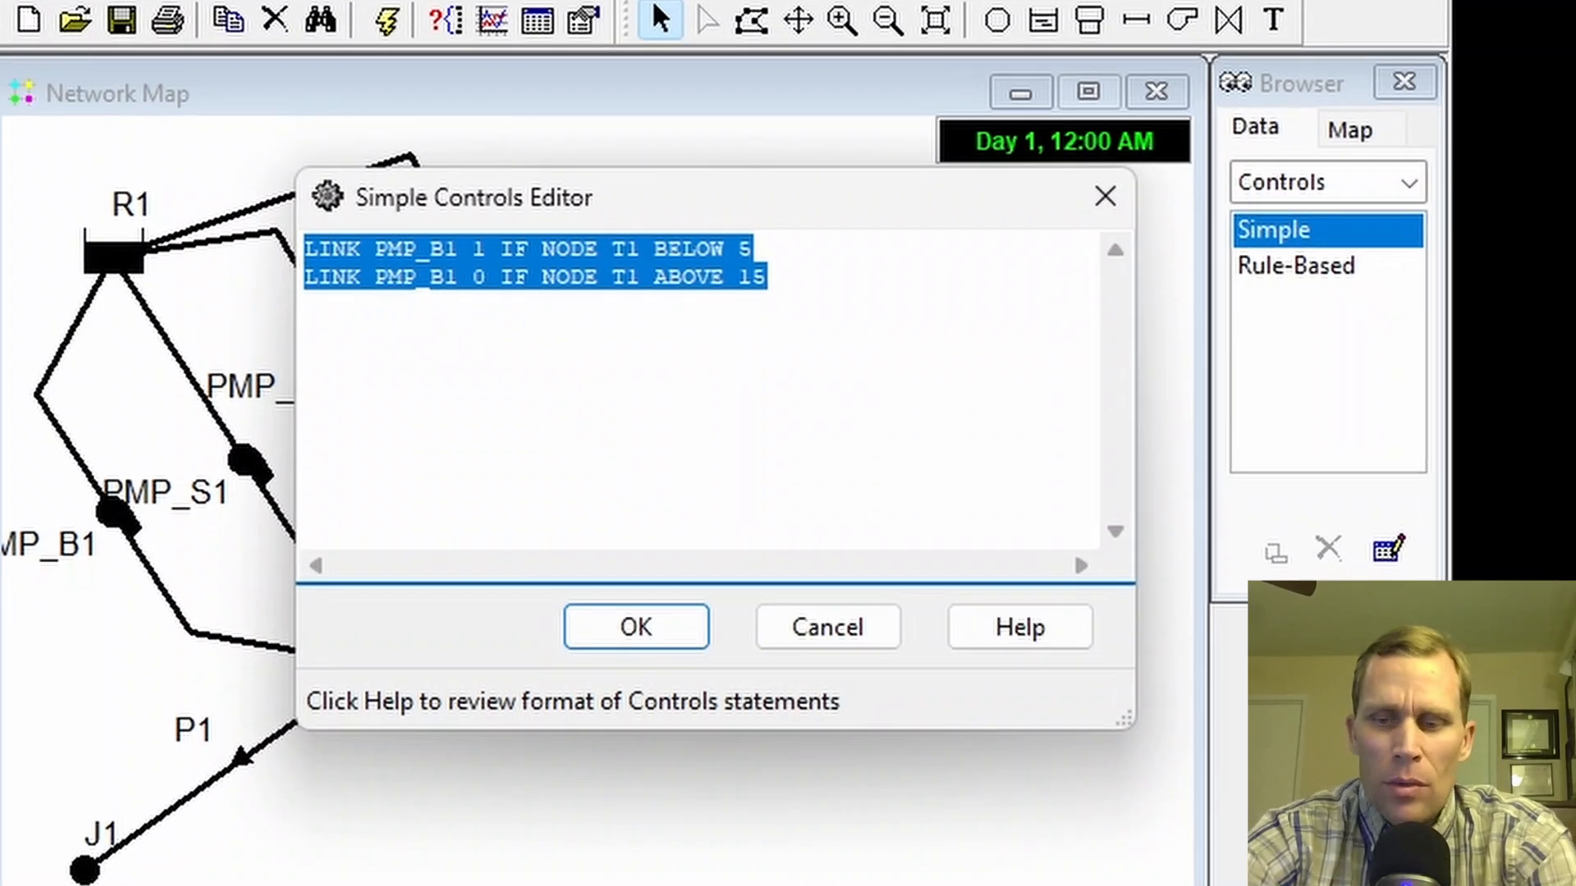
key("Delete")
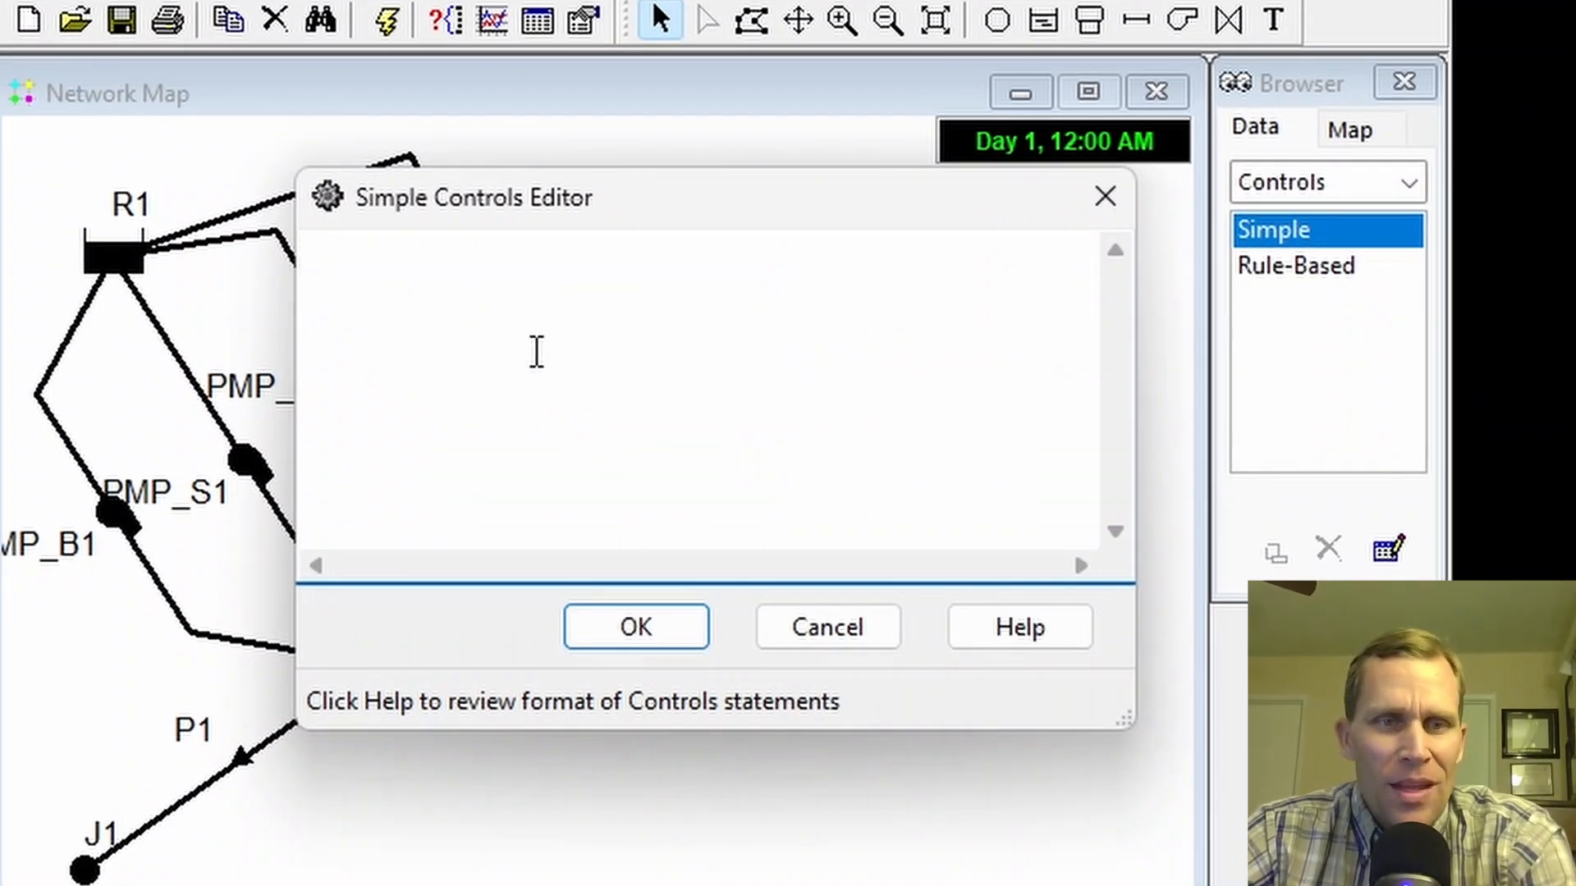
Step: Enter simple controls from T1 level: PMP_S1 on below 9, off above 15; PMP_S2 on below 7, off above 13; PMP_S3 on below 5, off above 11
type("LINK PMP_S1 1 IF NODE T1 BELOW 9 LINK PMP_S1 0 IF NODE T1 ABOVE 15 LINK PMP_S2 1 IF NODE T1 BELOW 7 LINK PMP_S2 0 IF NODE T1 ABOVE 13 LINK PMP_S3 1 IF NODE T1 BELOW 5 LINK PMP_S3 0 IF NODE T1 ABOVE 11")
key("ctrl+a")
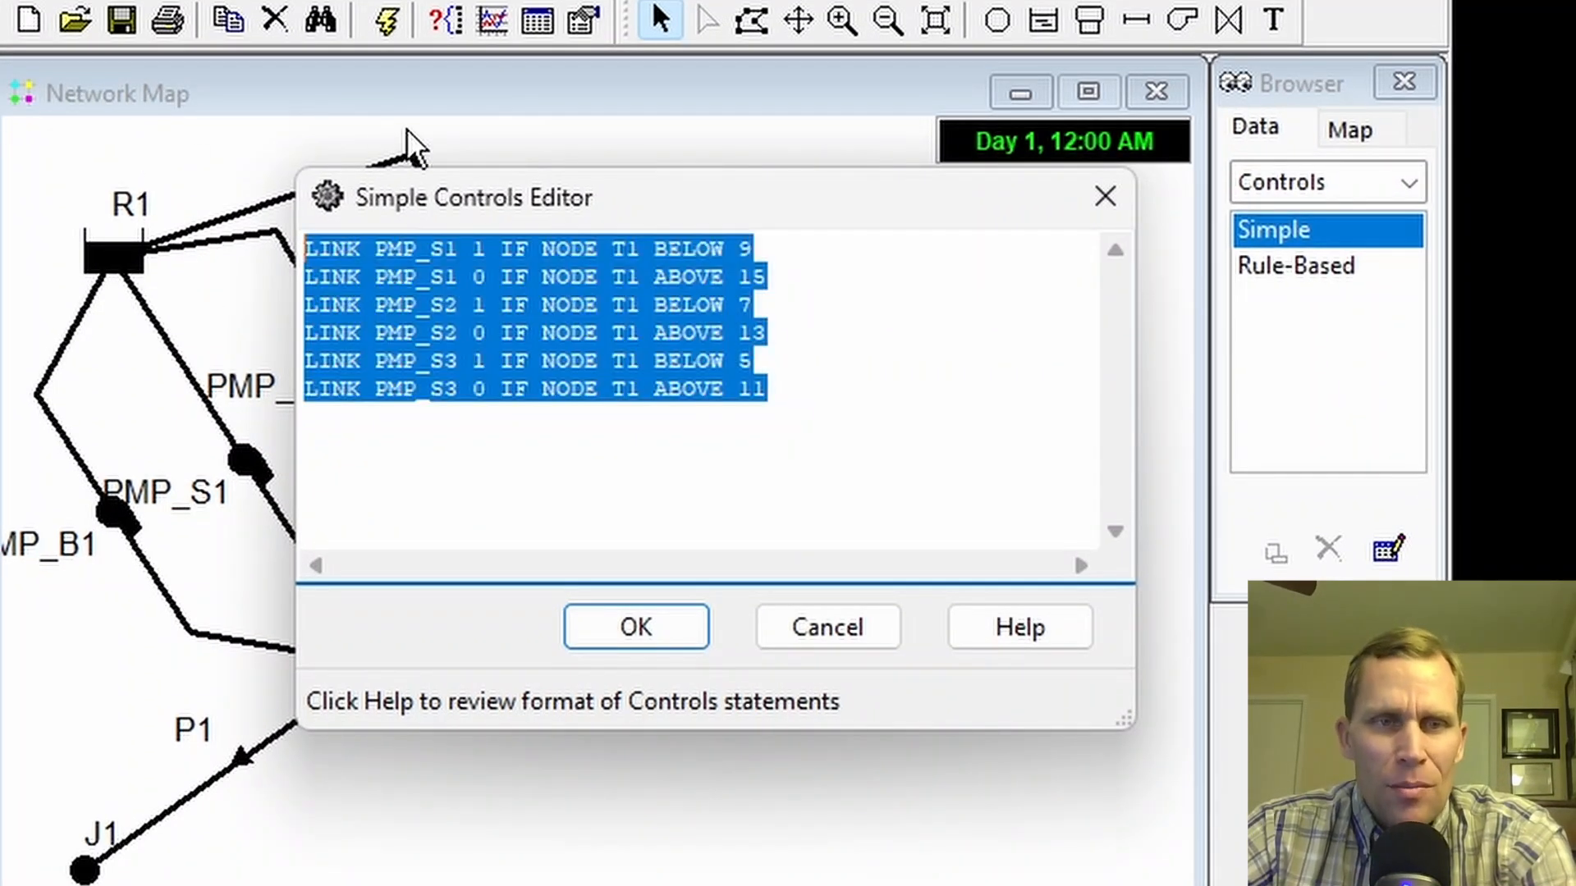
left_click_drag(471, 215, 735, 209)
left_click(1027, 263)
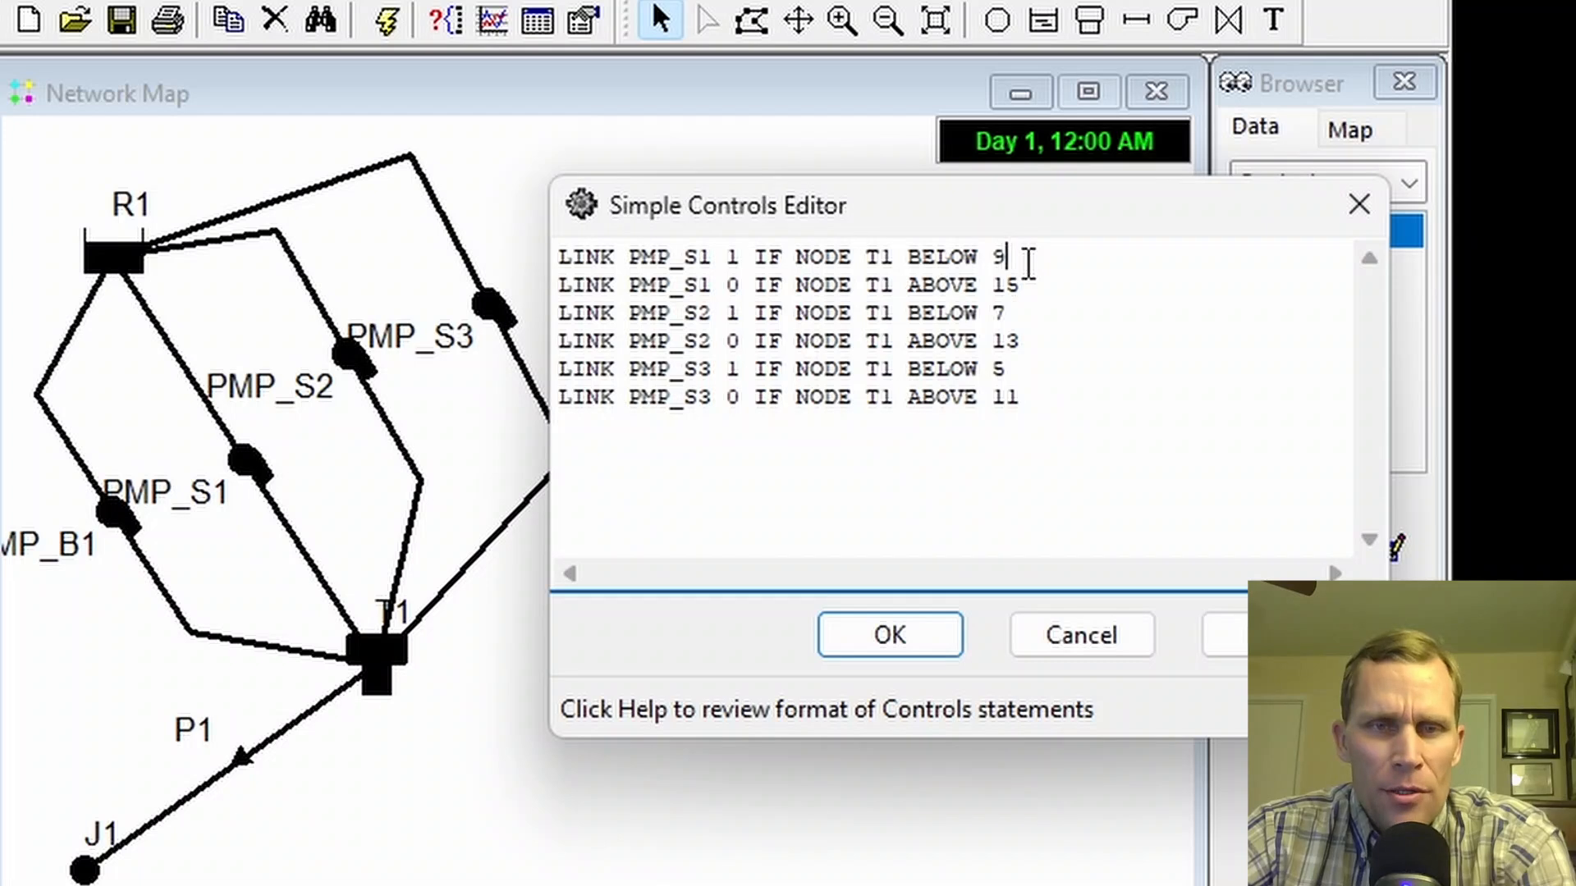
Step: Review the on and off T1 level statements for PMP_S1, PMP_S2 and PMP_S3 in the simple controls
left_click_drag(1027, 262, 539, 259)
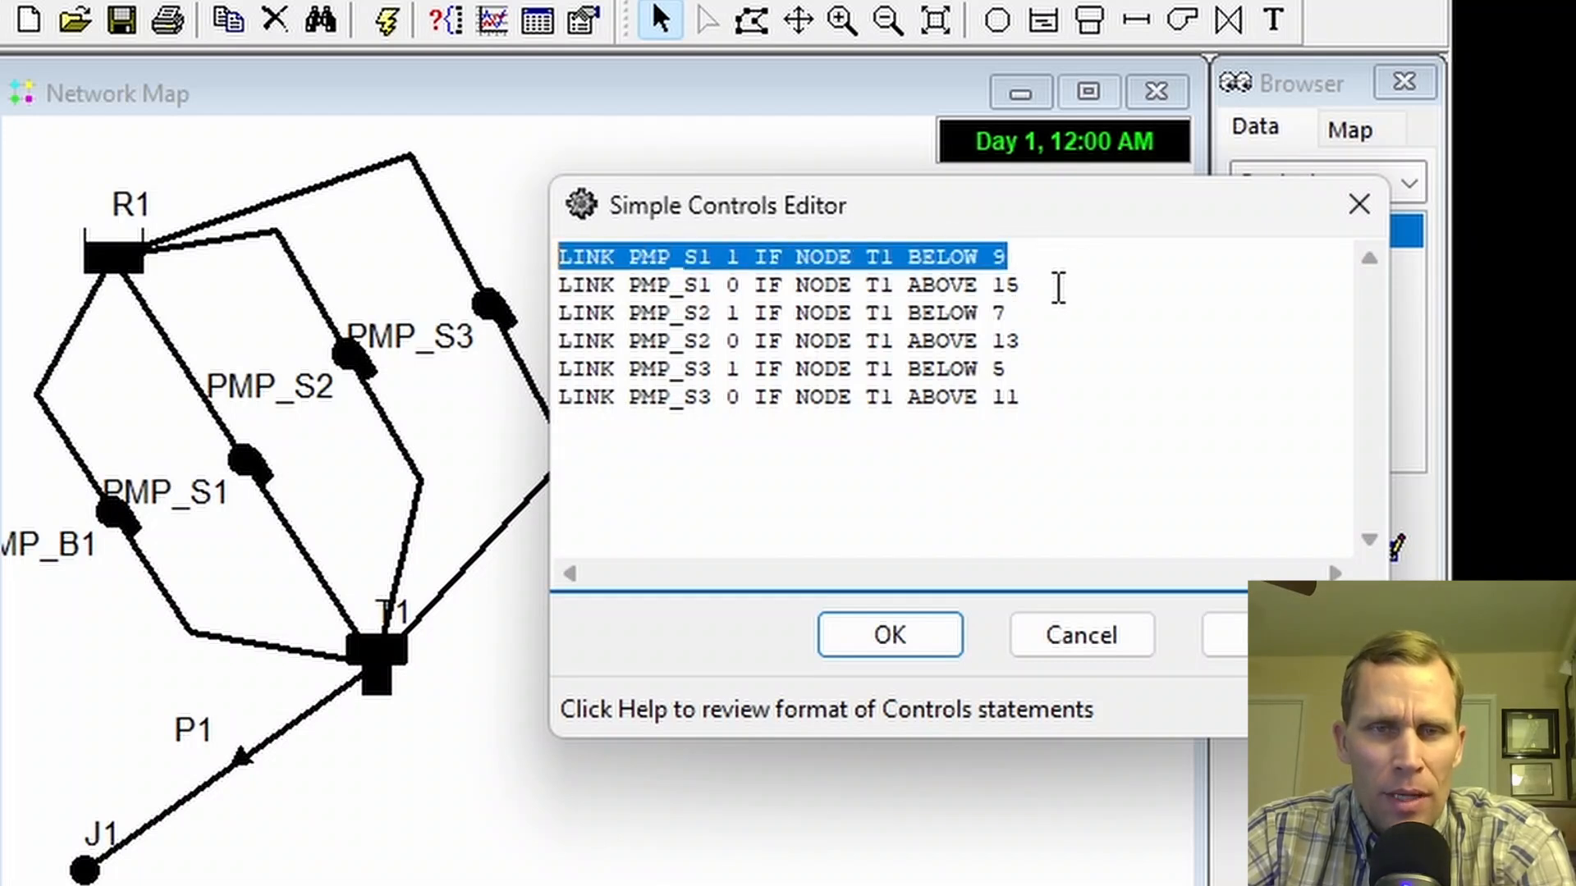
left_click_drag(1055, 288, 503, 260)
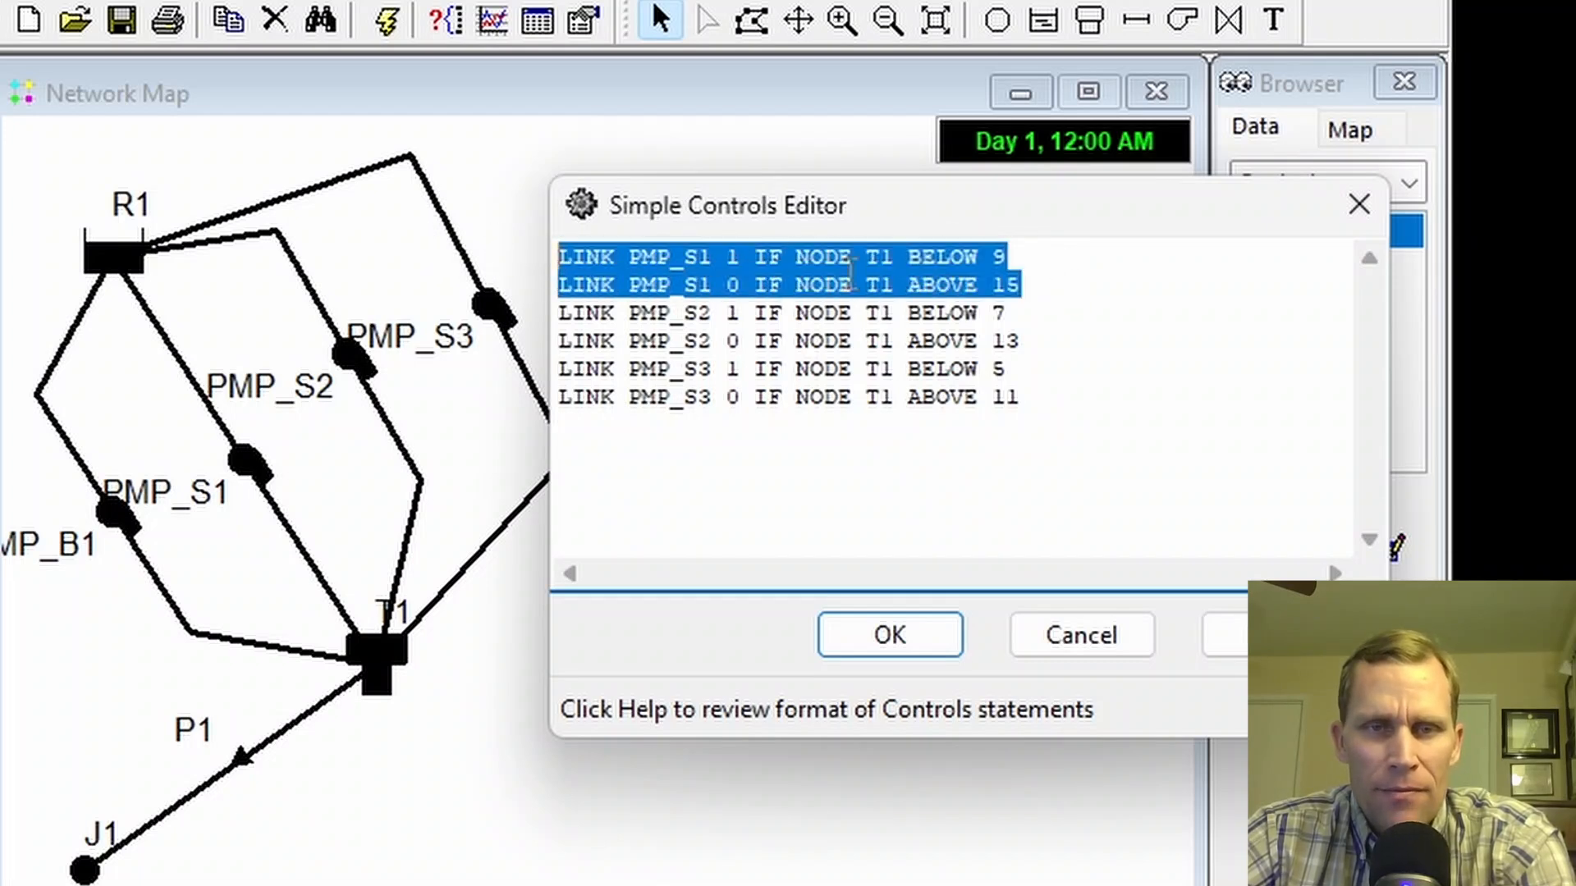
left_click(1060, 338)
left_click_drag(1060, 338, 536, 316)
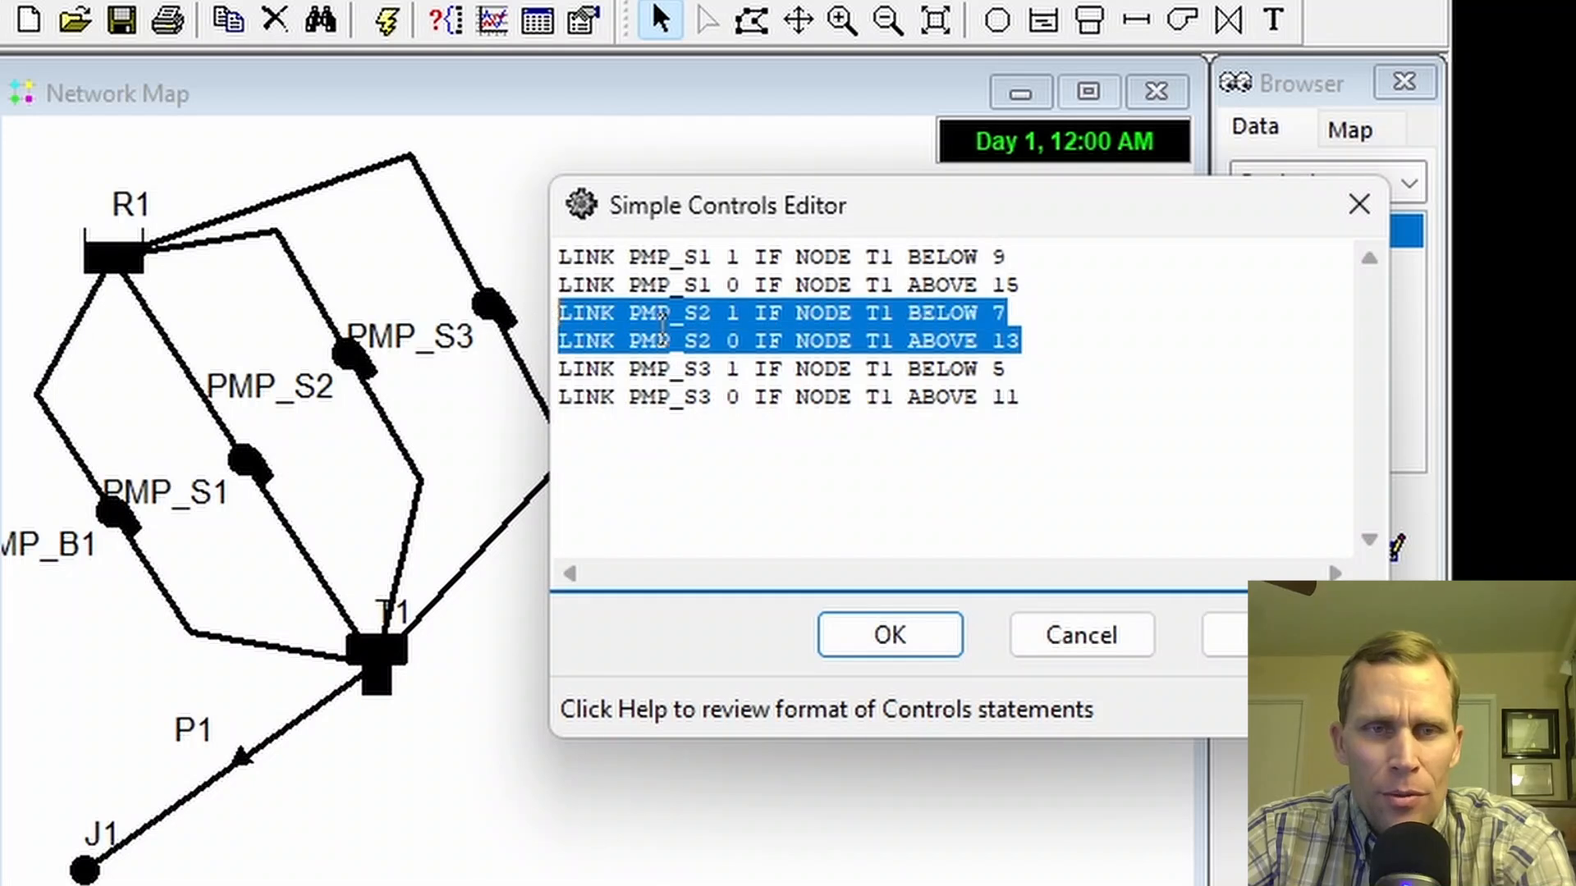
left_click(1002, 316)
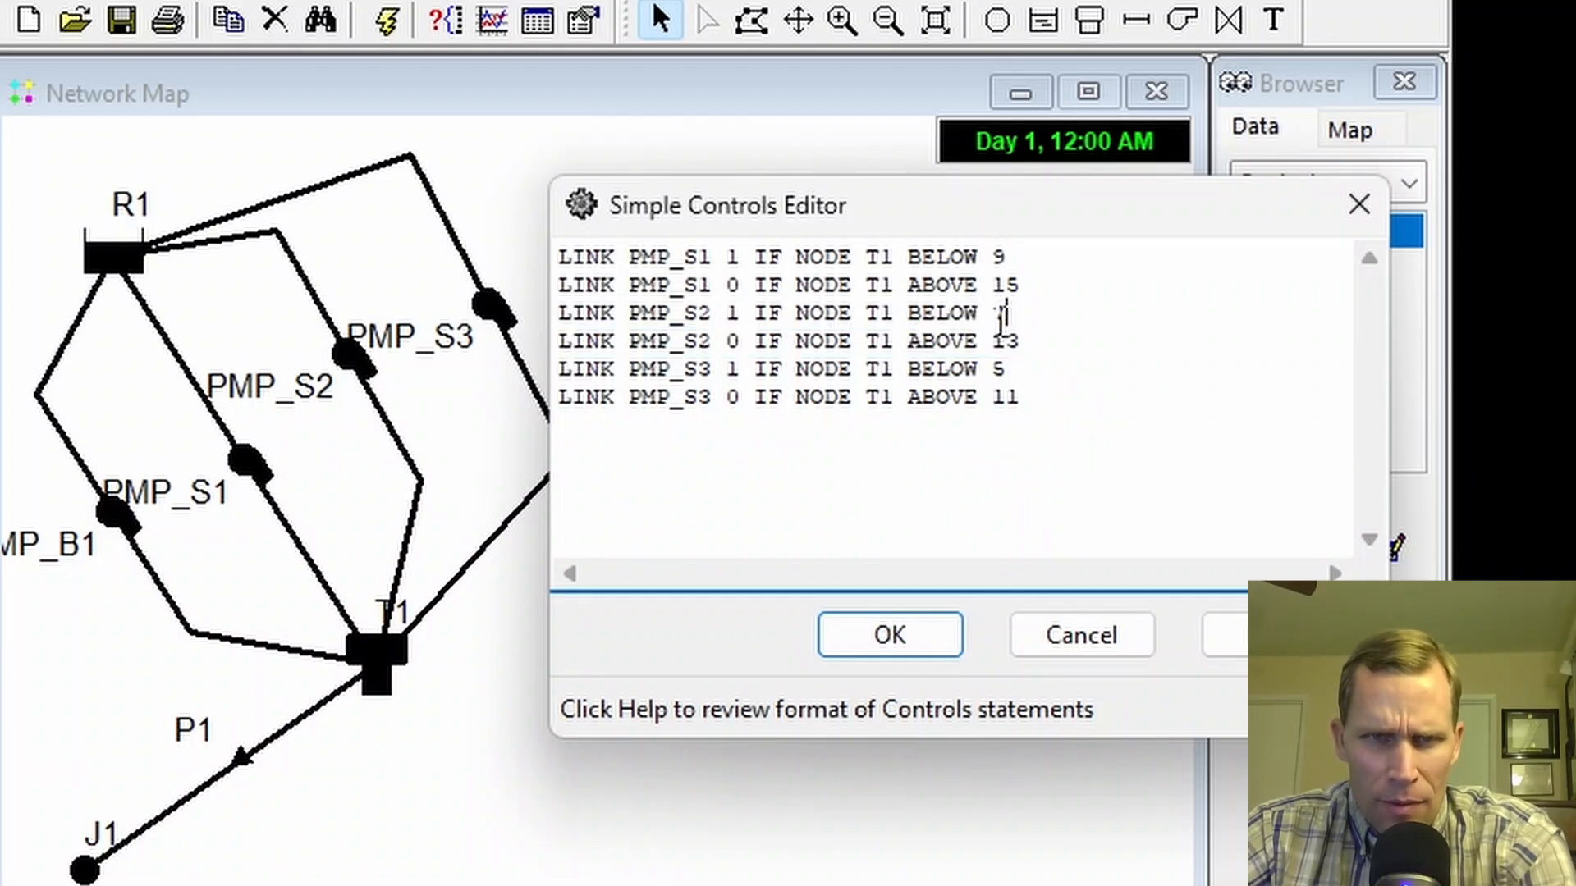
double_click(999, 317)
left_click(1031, 335)
double_click(1005, 339)
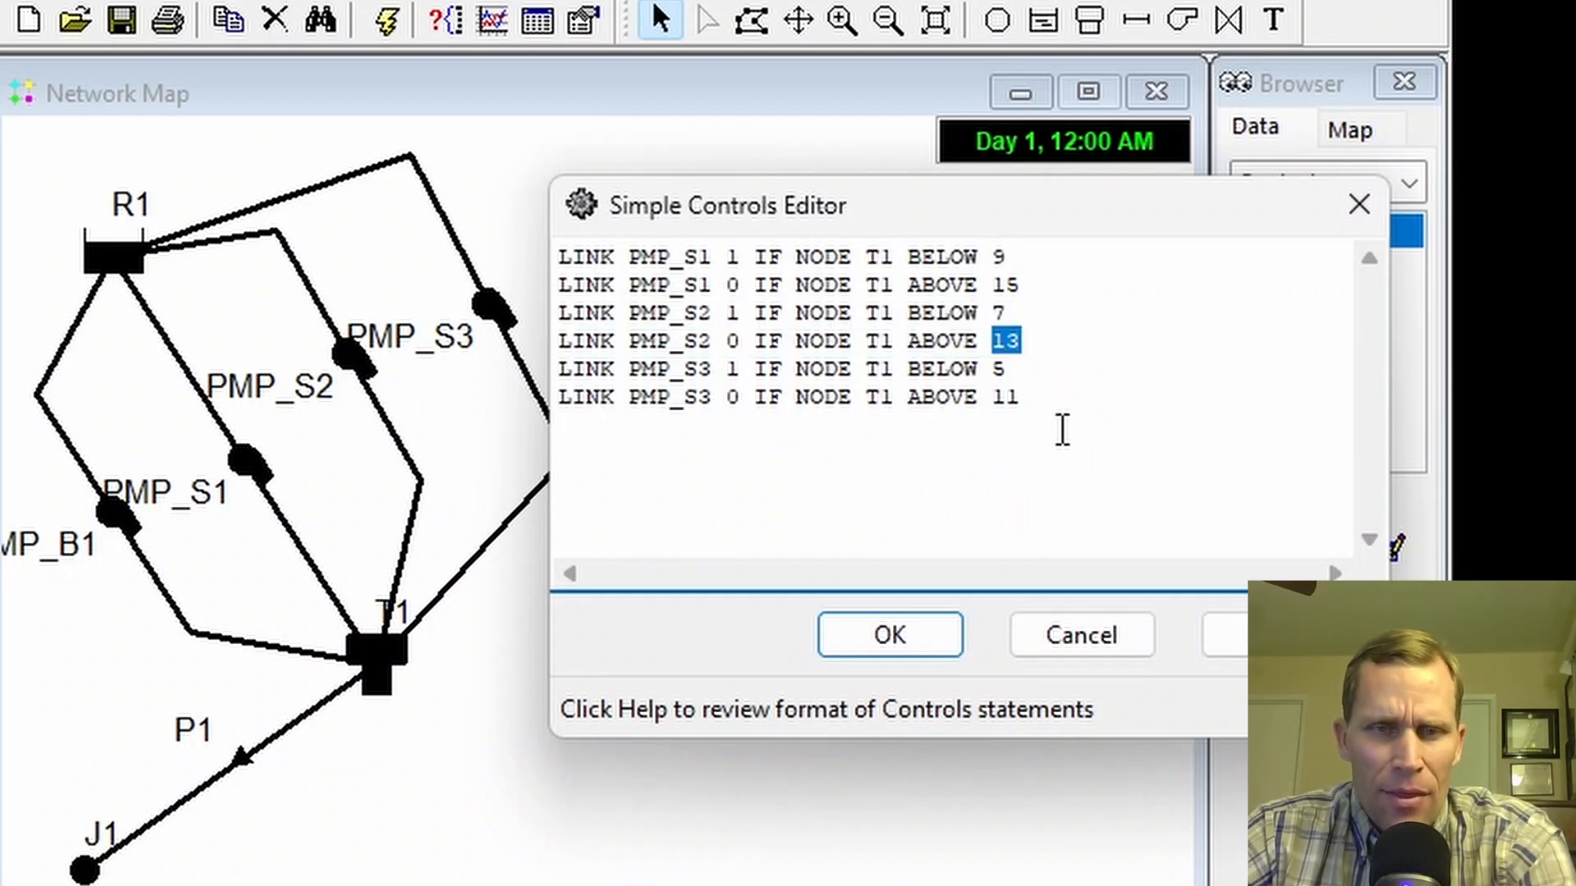
left_click_drag(1101, 408, 529, 361)
left_click(1149, 391)
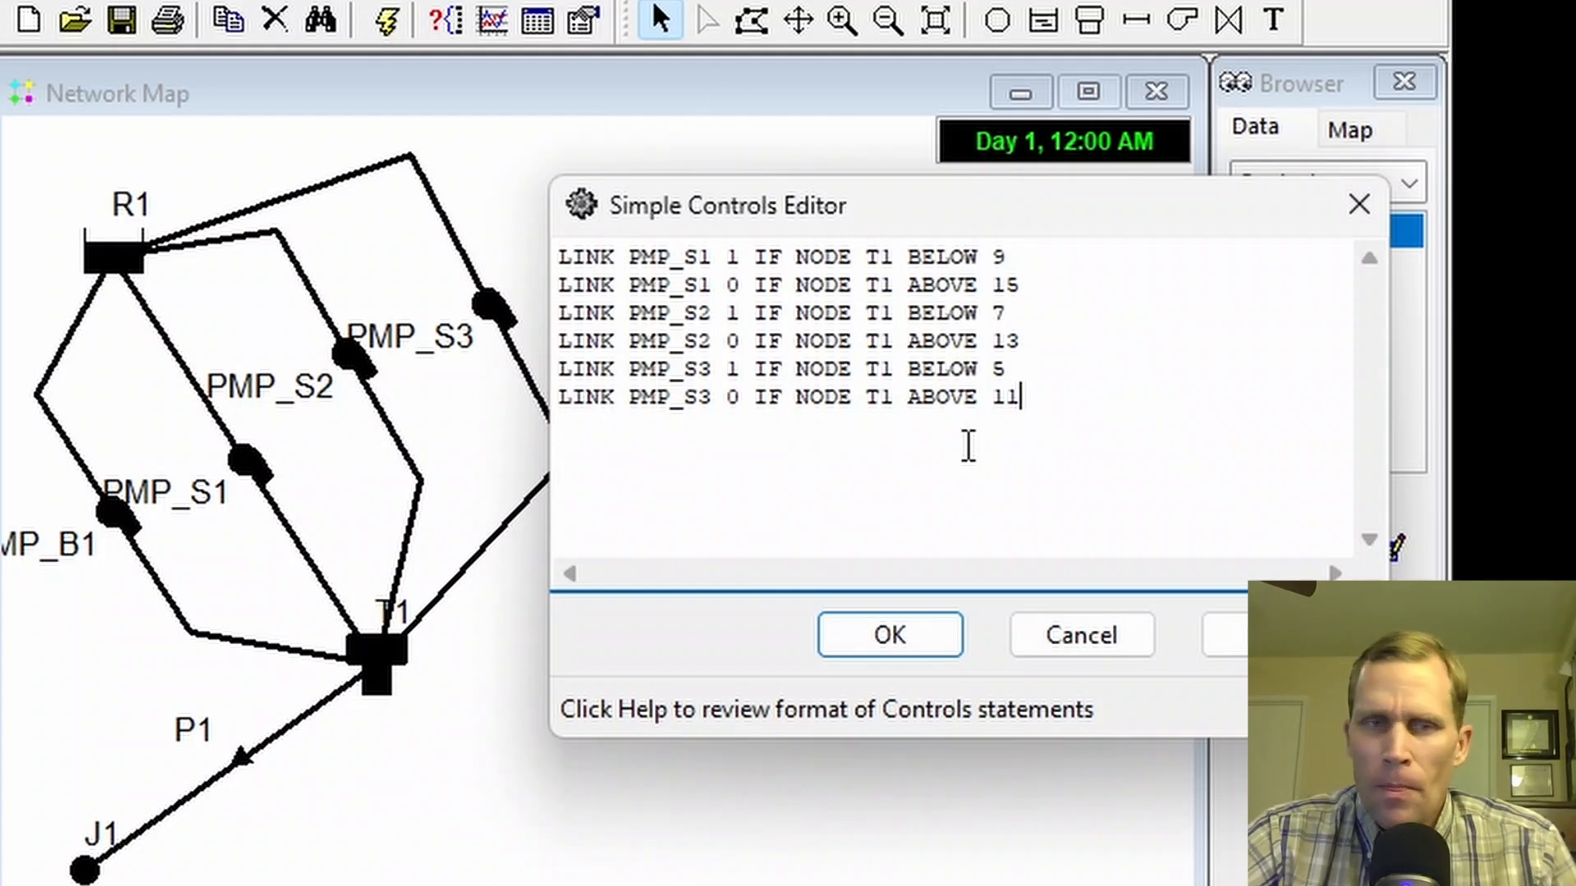
Step: Accept the simple controls, run the analysis and dismiss the run status
left_click(936, 644)
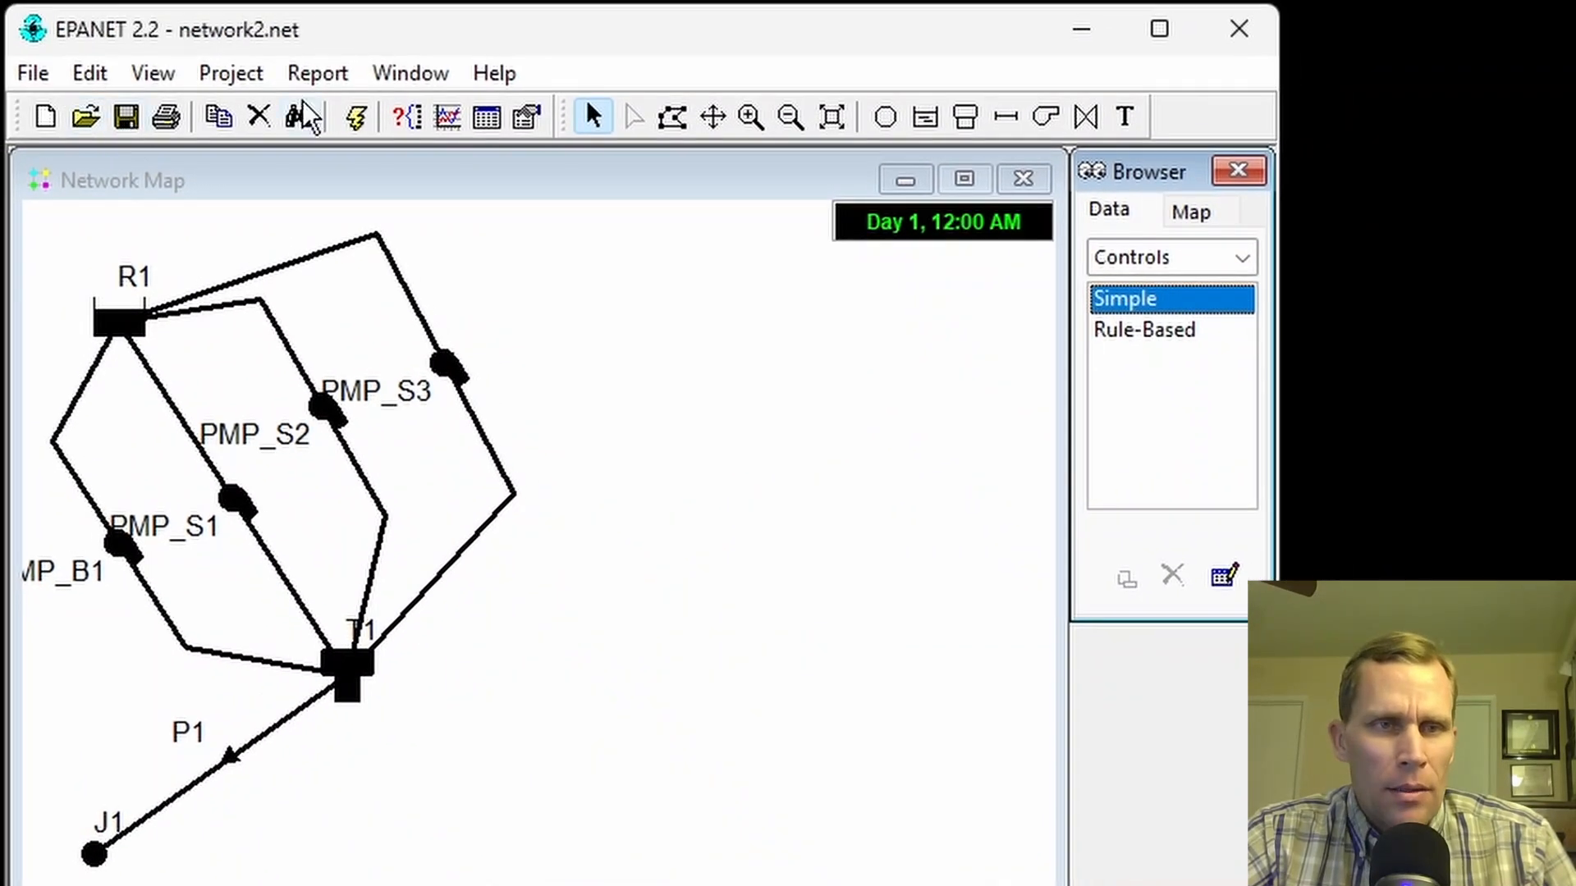
left_click(233, 74)
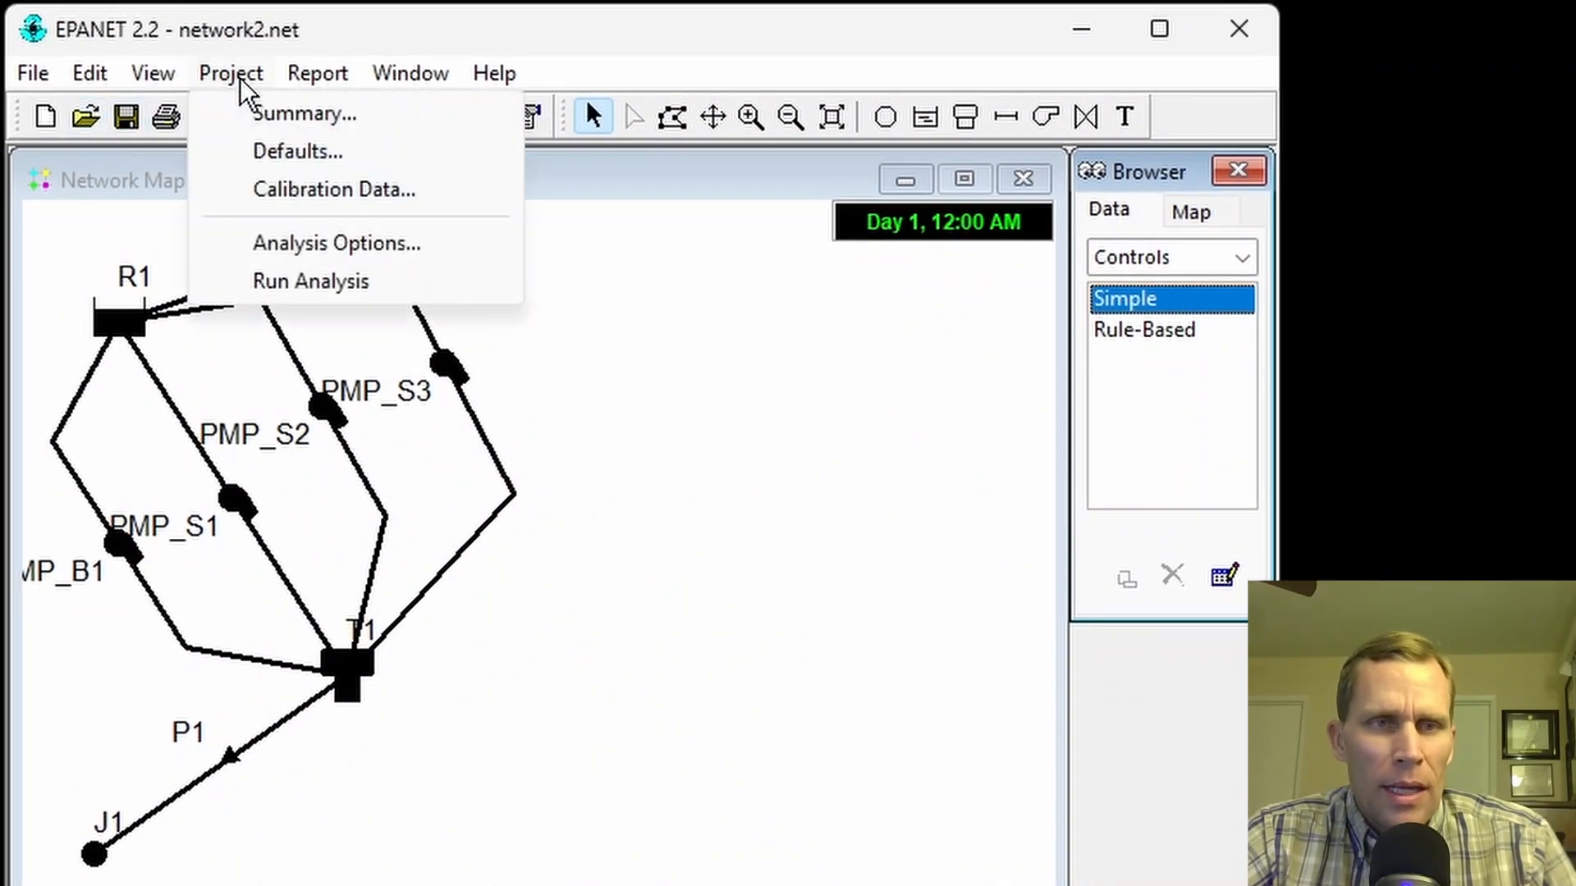
left_click(297, 281)
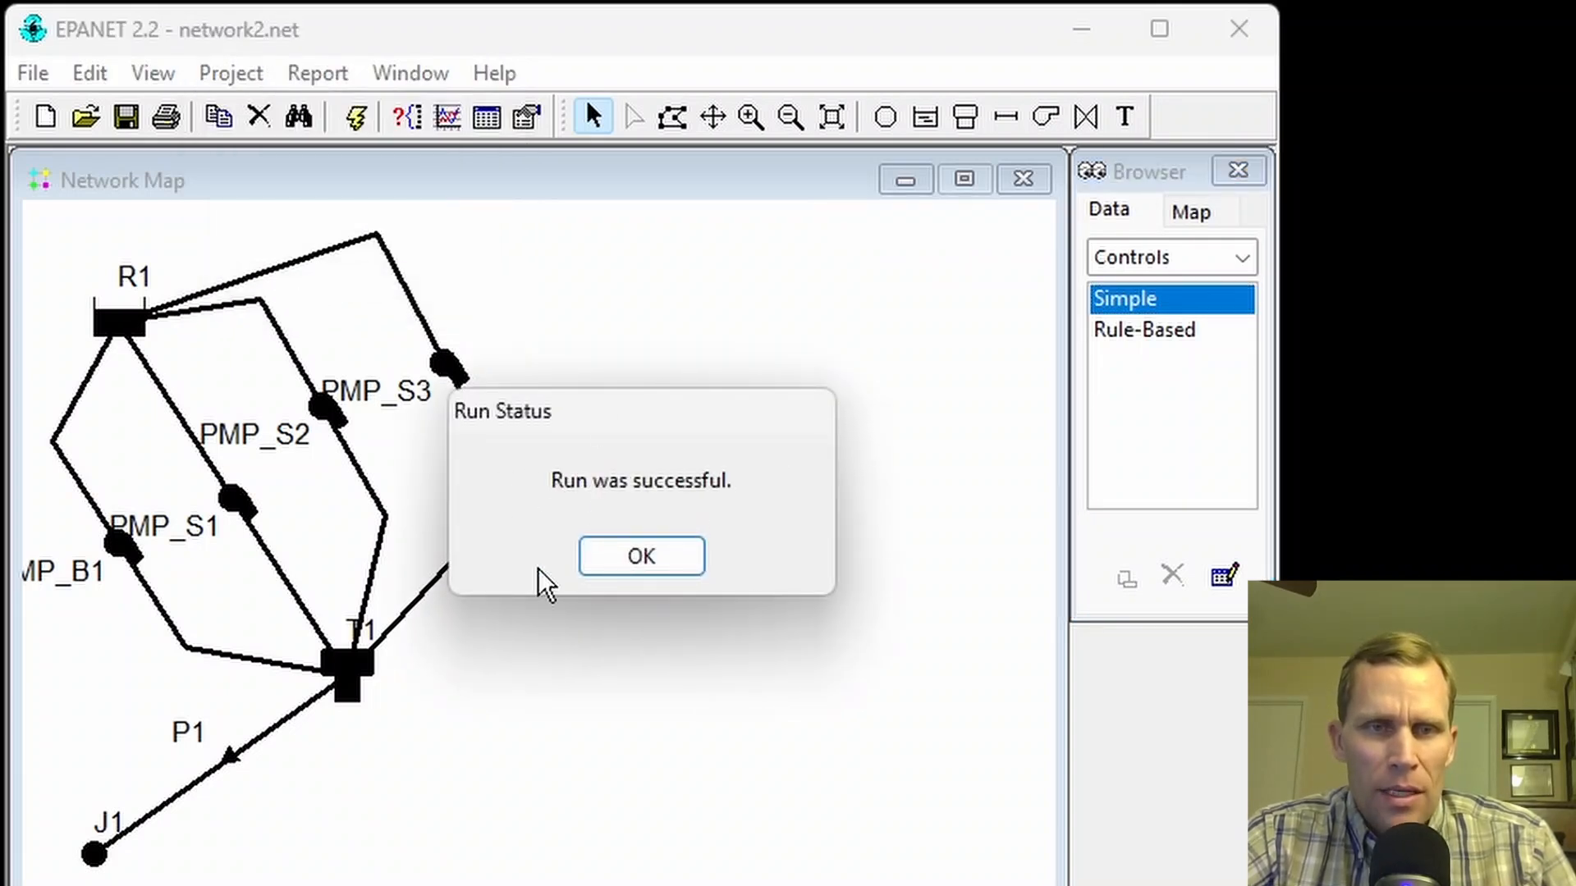
left_click(640, 558)
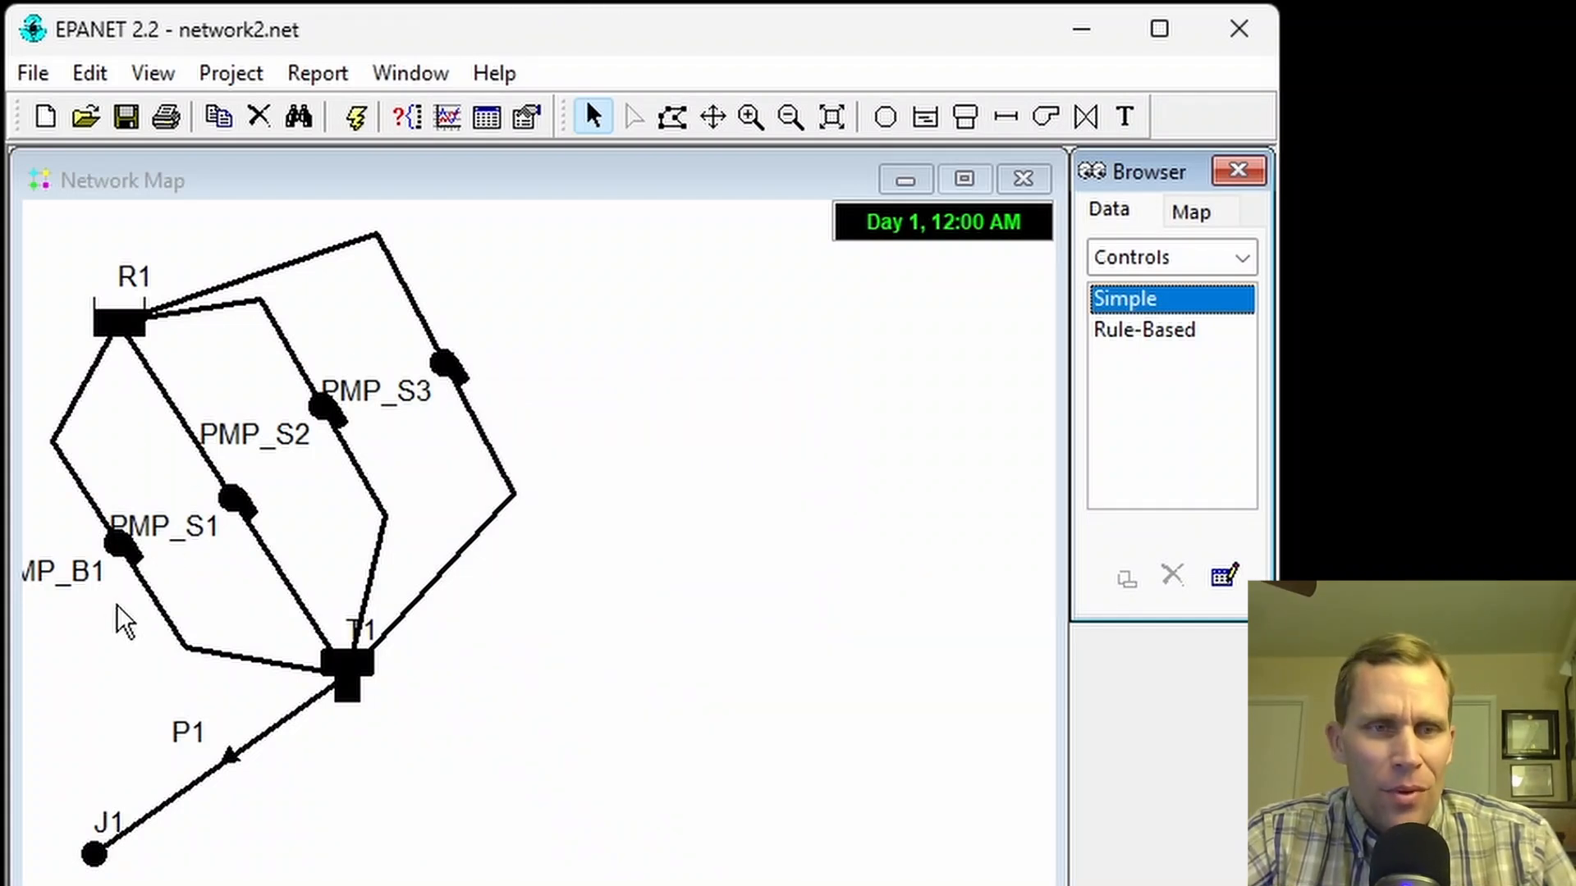
Step: Examine the head plot for node T1 and the flow plot for PMP_B1, closing the PMP_B1 plot
left_click(394, 74)
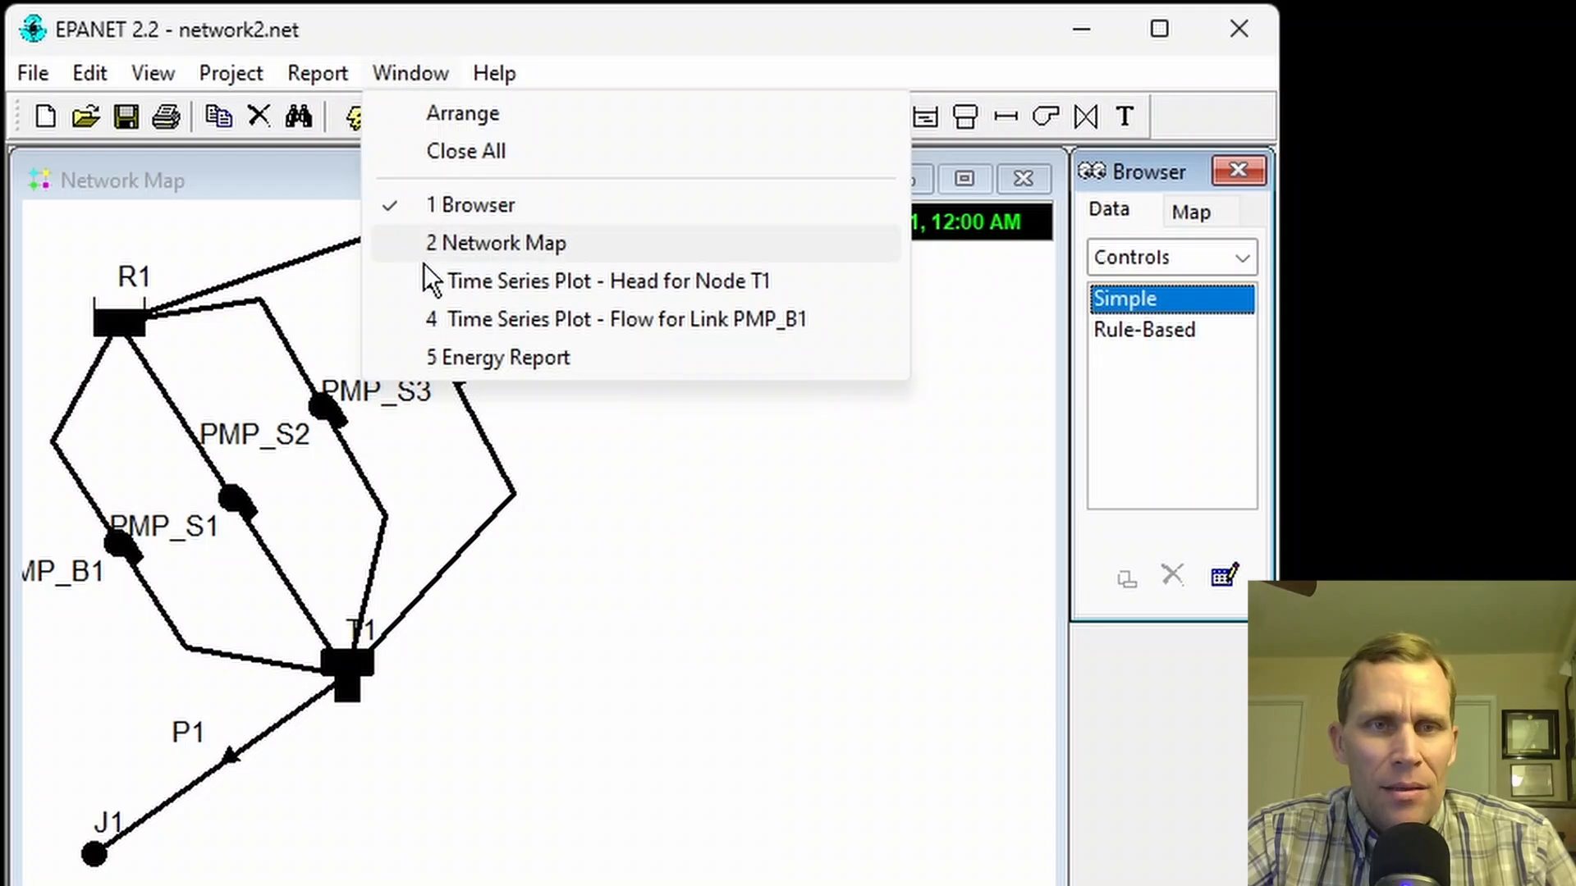
left_click(711, 281)
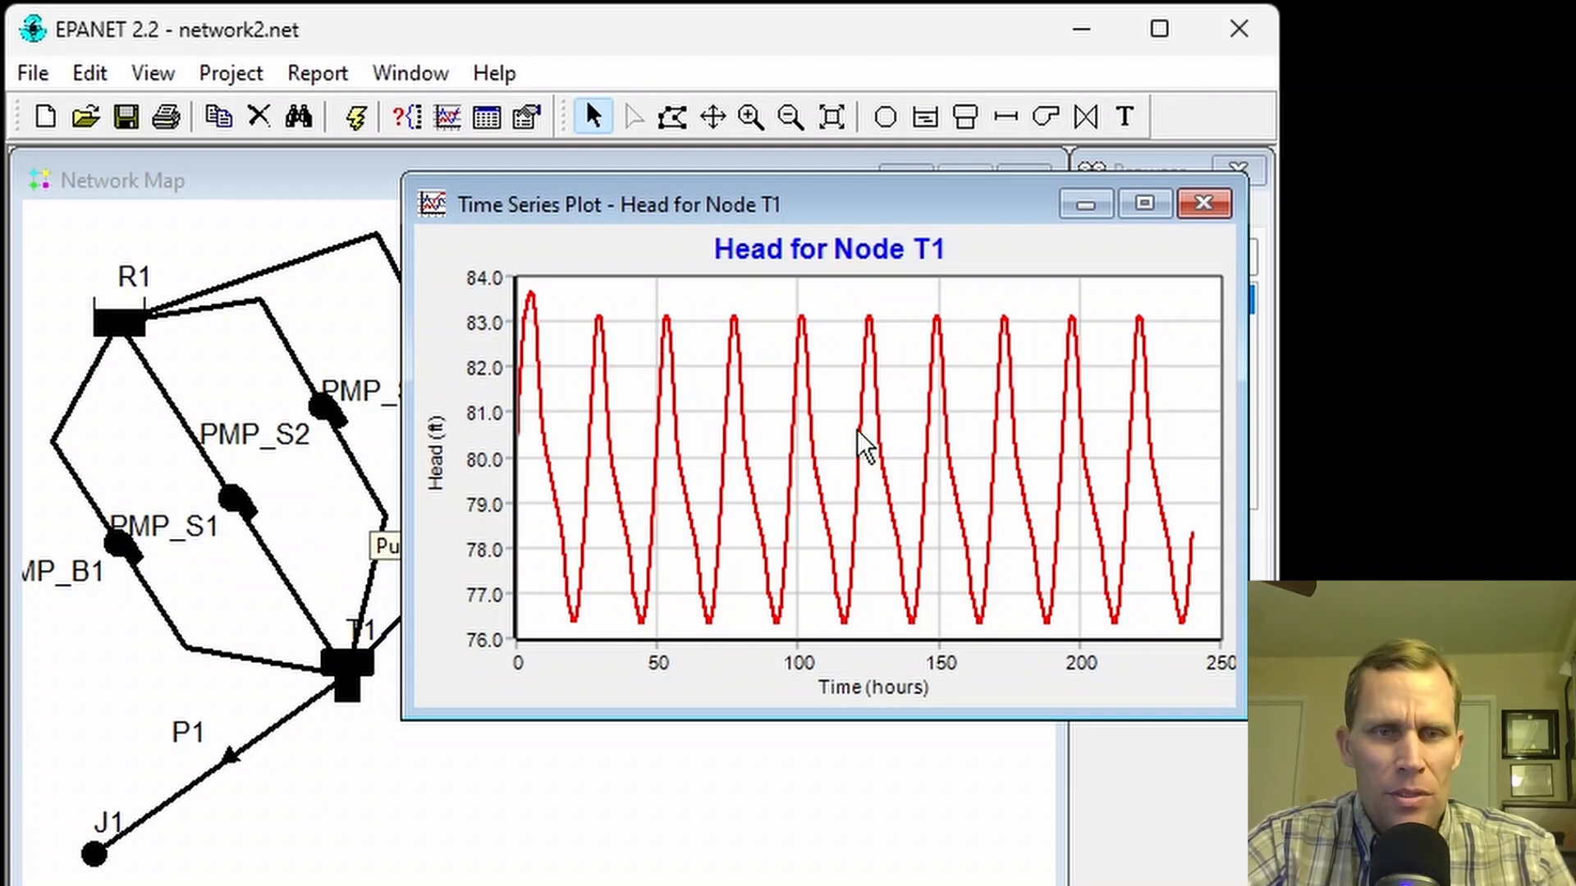
left_click(381, 69)
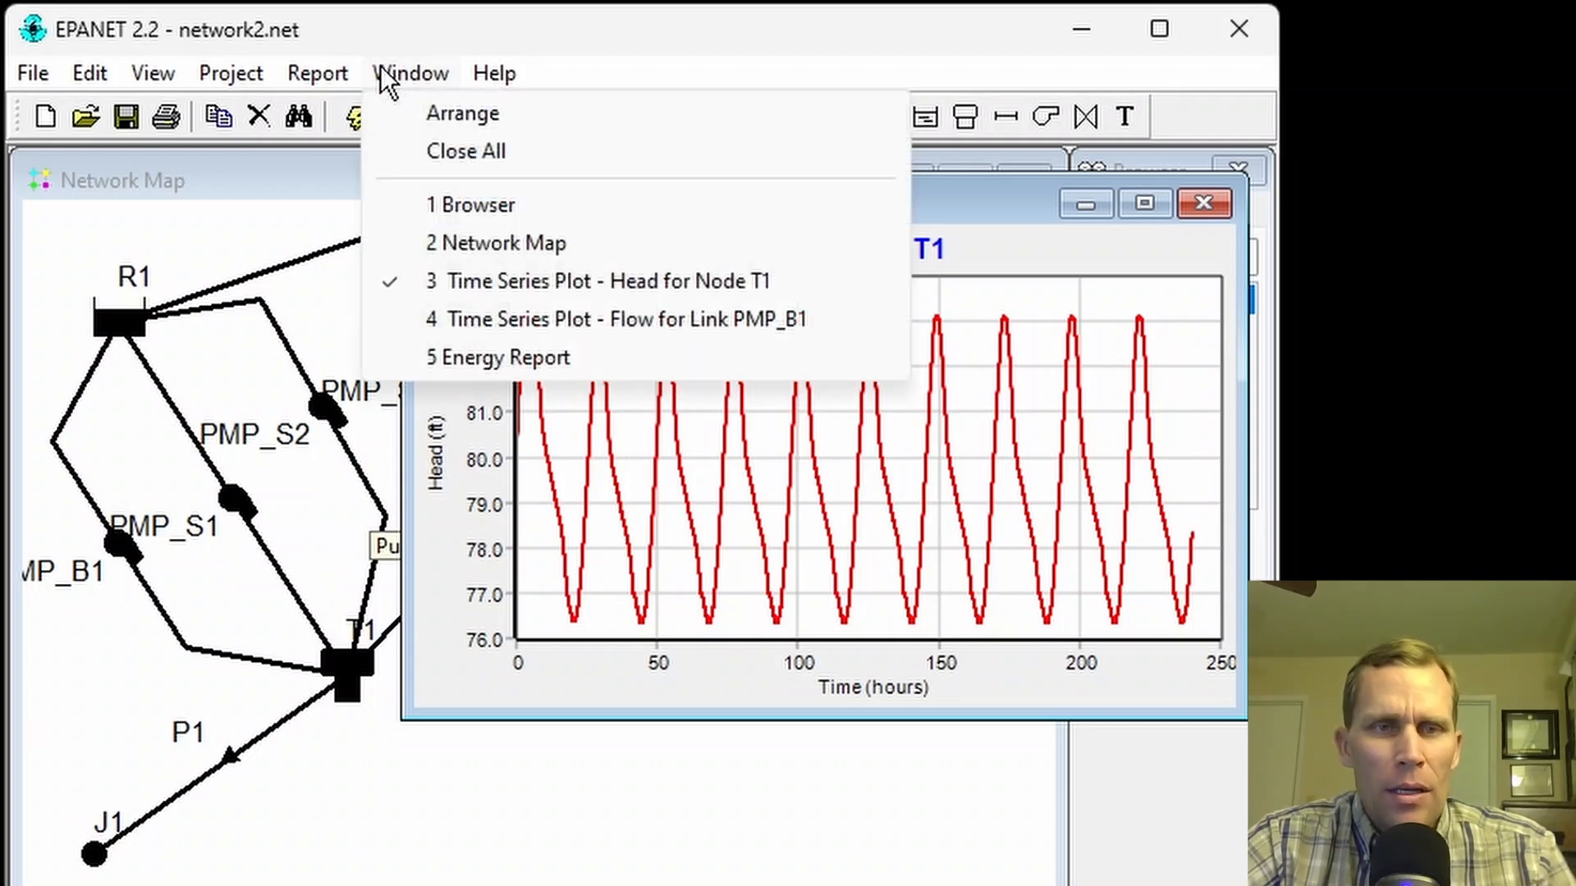
left_click(588, 323)
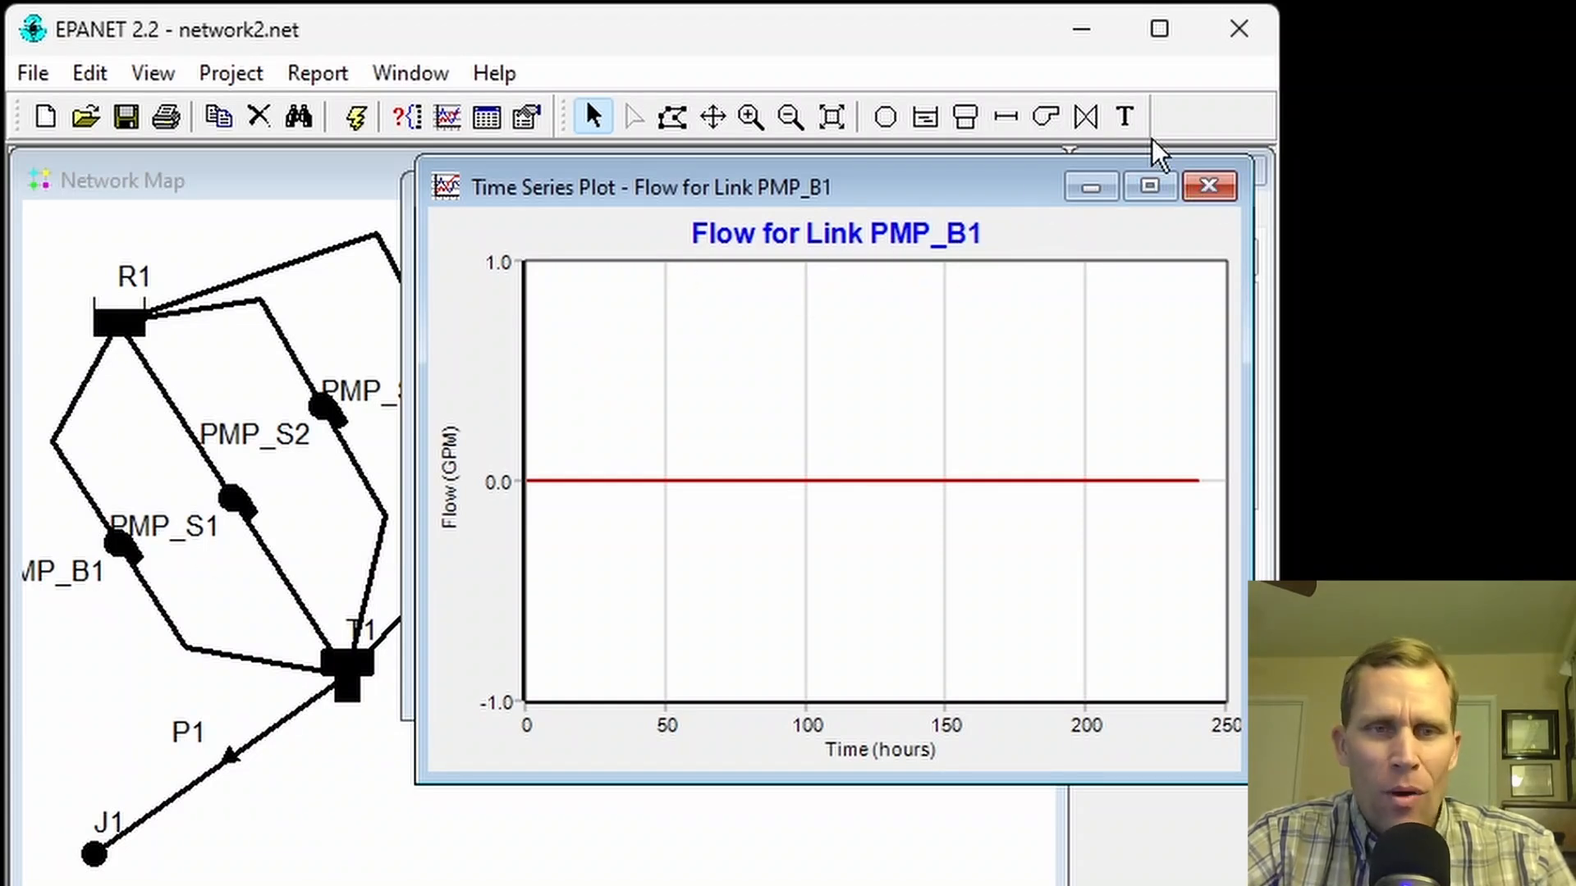
left_click(1210, 186)
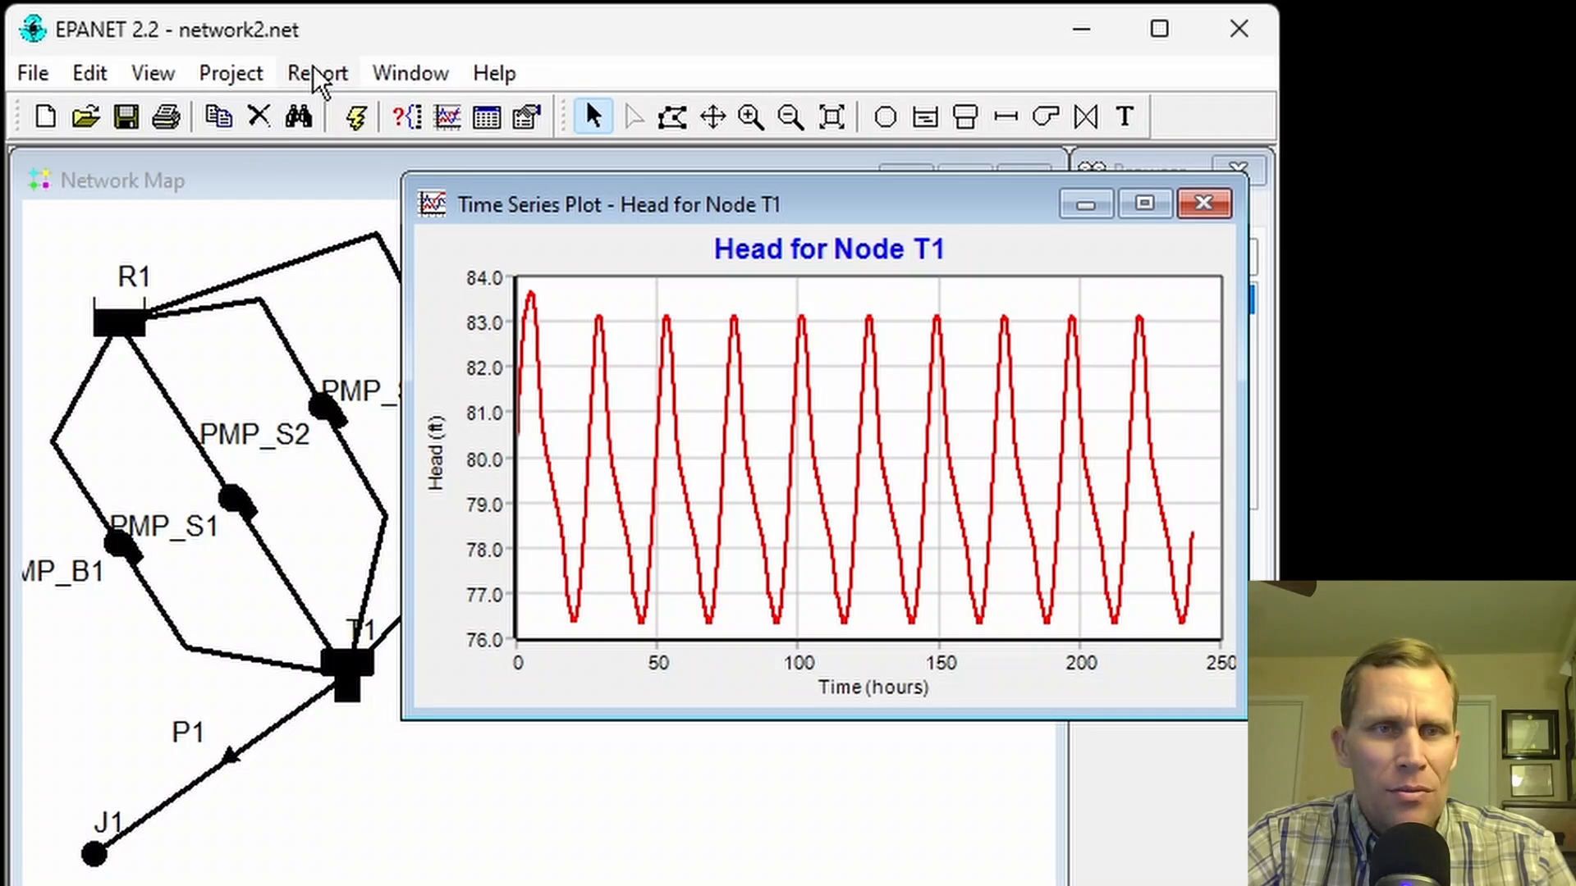
Step: Set up a time series graph with pumps PMP_S1, PMP_S2 and PMP_S3 as the links to graph
left_click(237, 493)
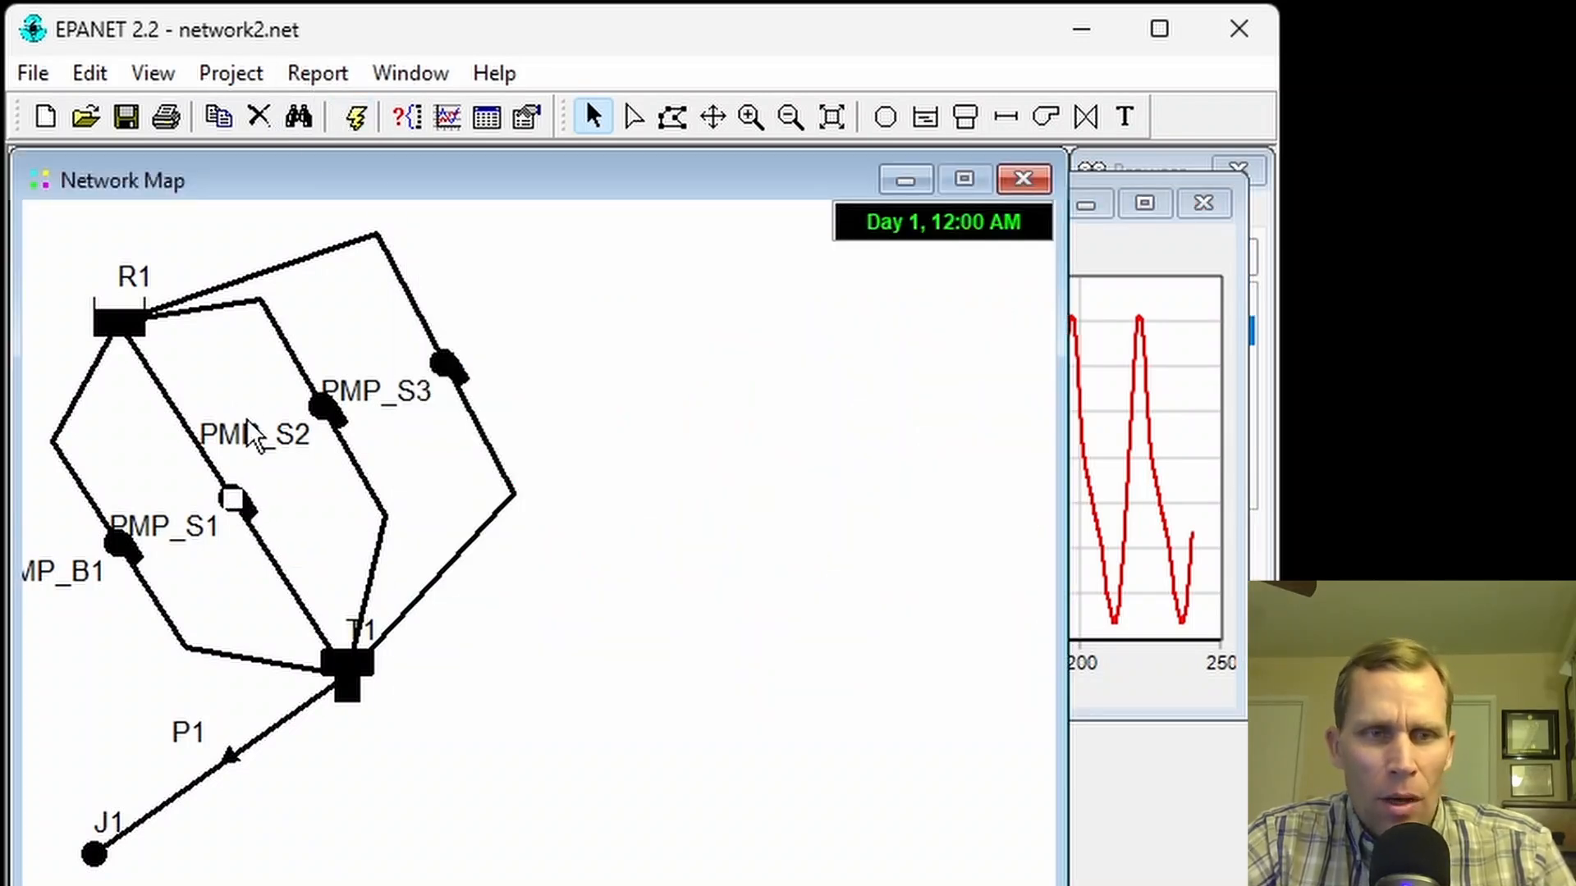
left_click(312, 72)
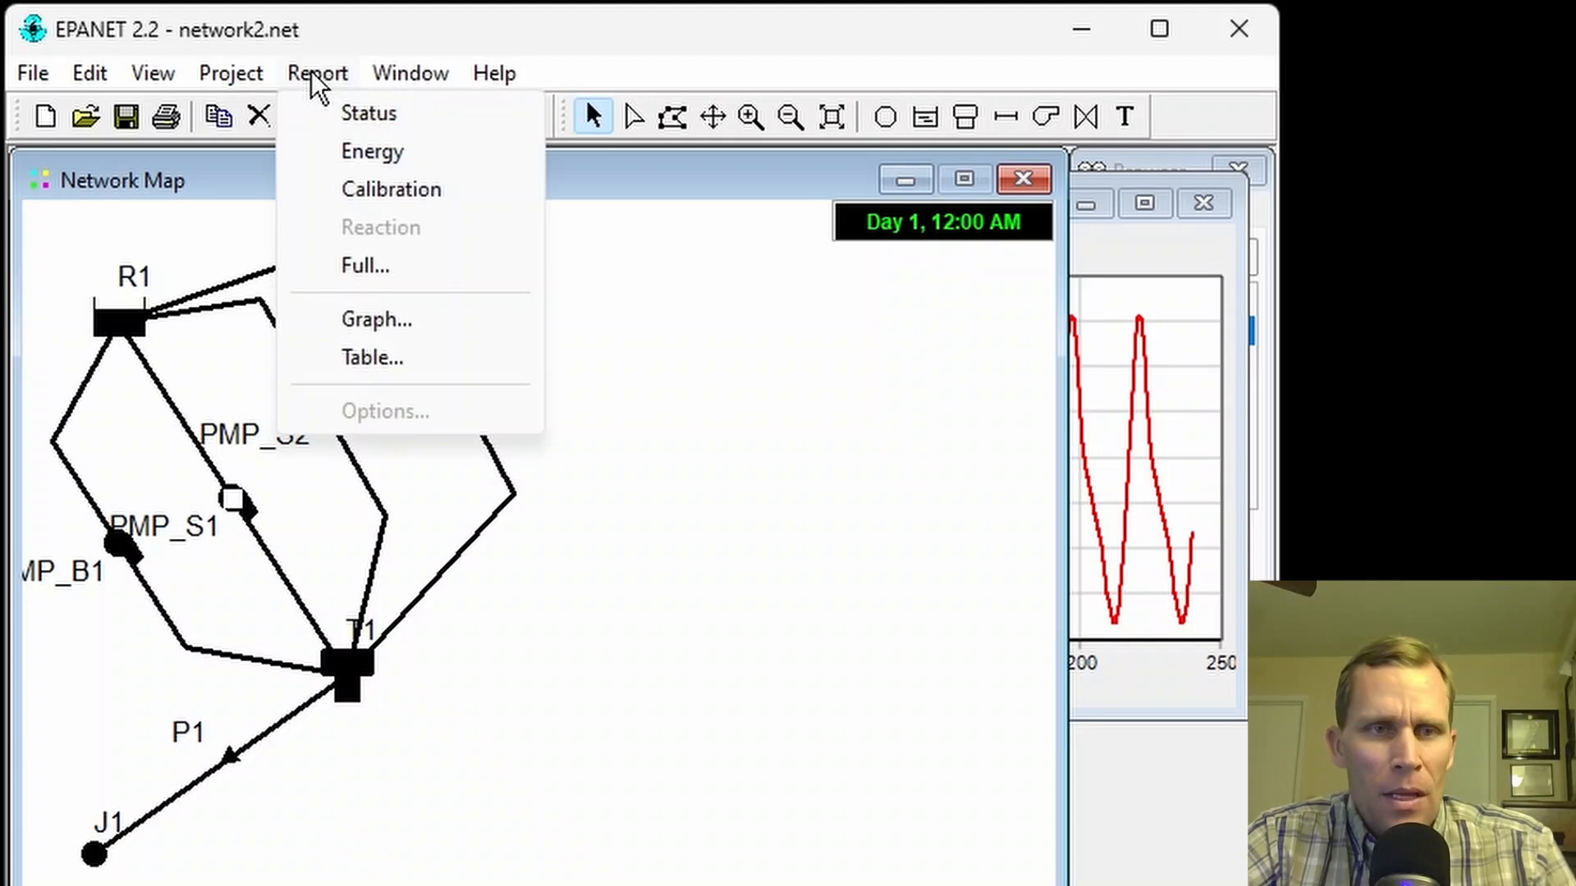
left_click(379, 317)
left_click_drag(673, 215, 932, 214)
left_click(322, 412)
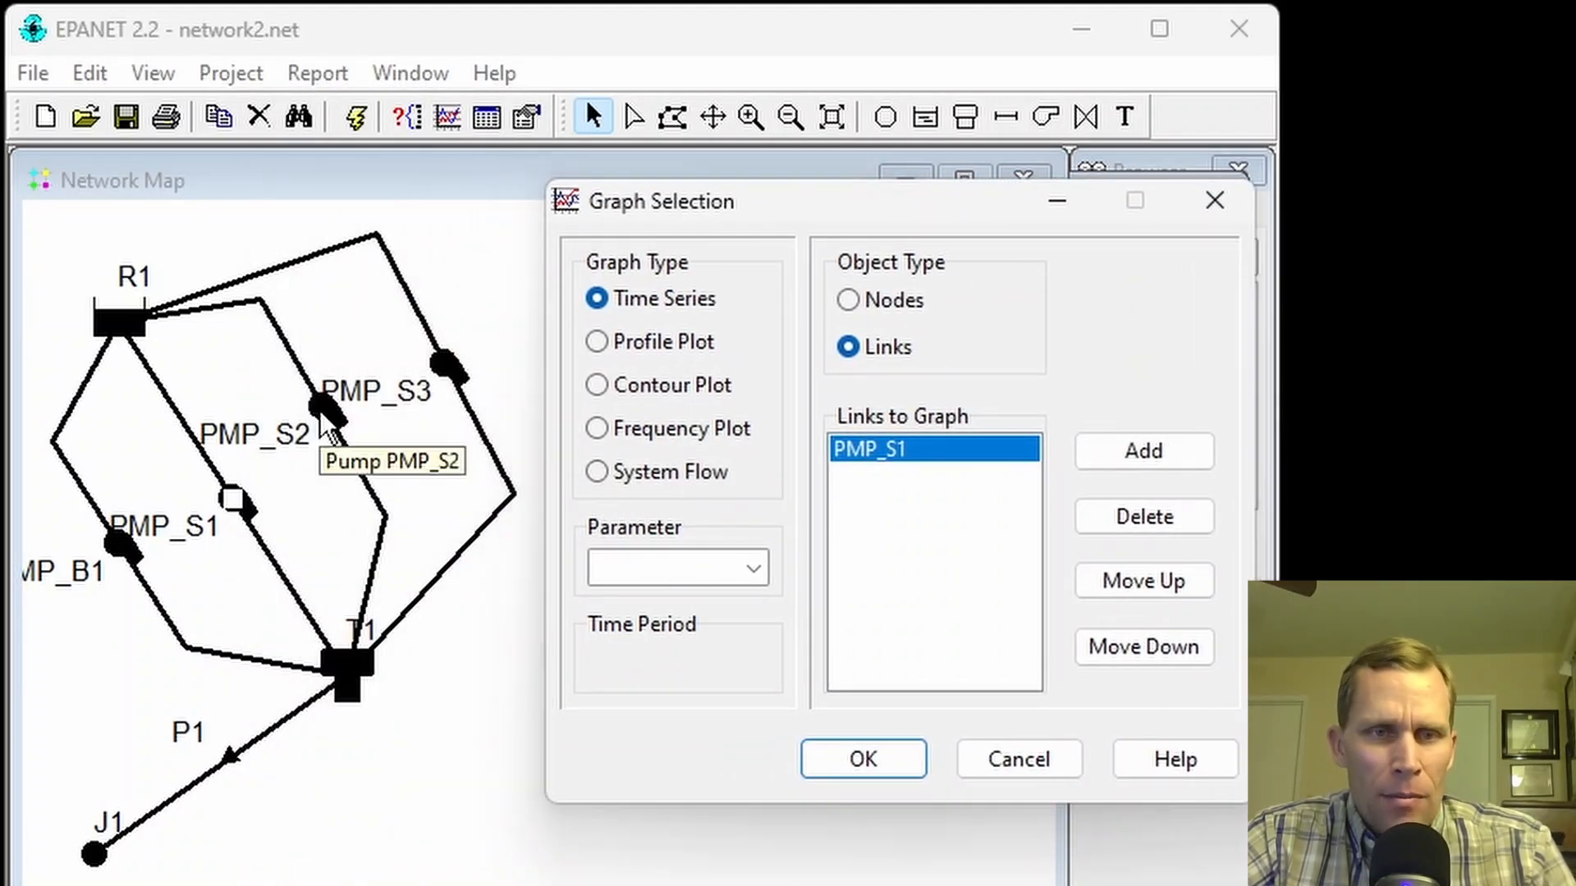
left_click(1090, 450)
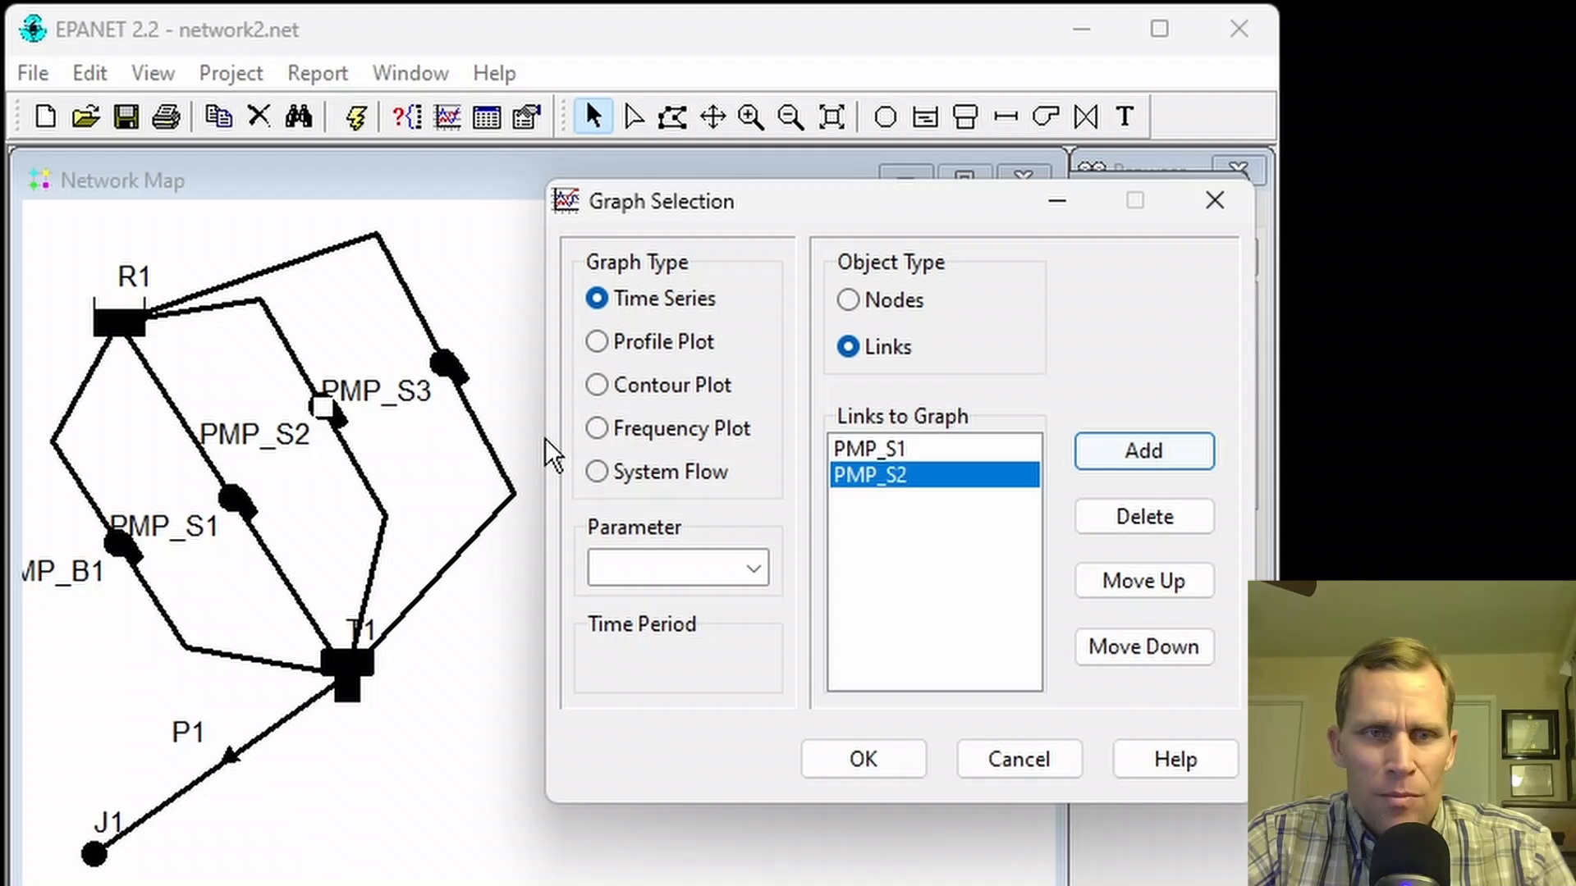
left_click(460, 367)
left_click(1127, 451)
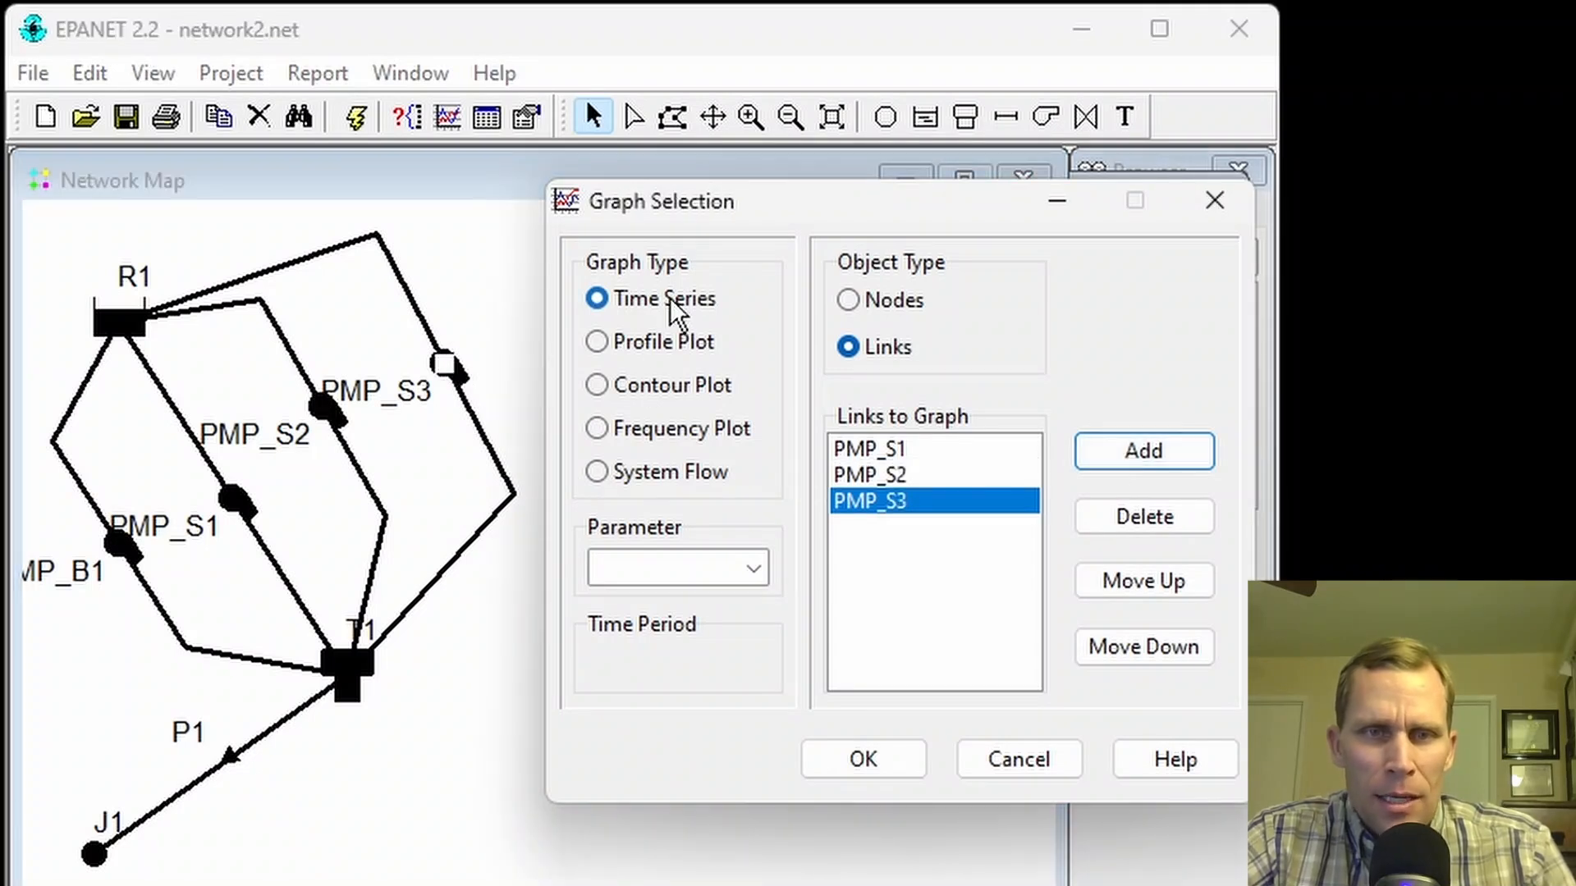
Step: Generate the graph with Flow as the parameter, and reposition and enlarge its plot window
left_click(734, 565)
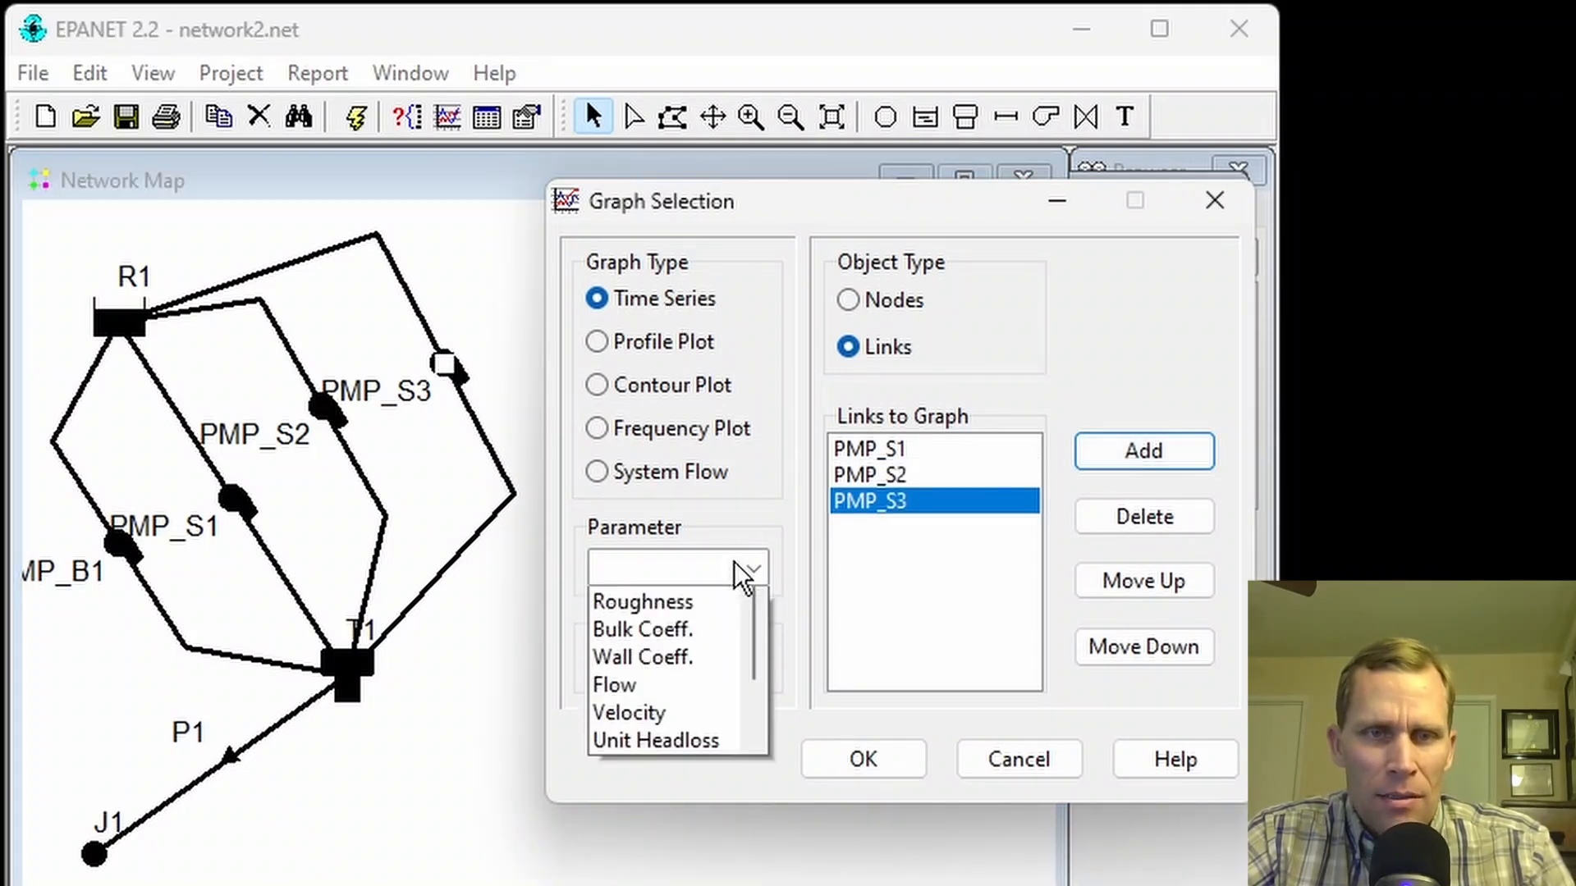
left_click(654, 737)
left_click(846, 760)
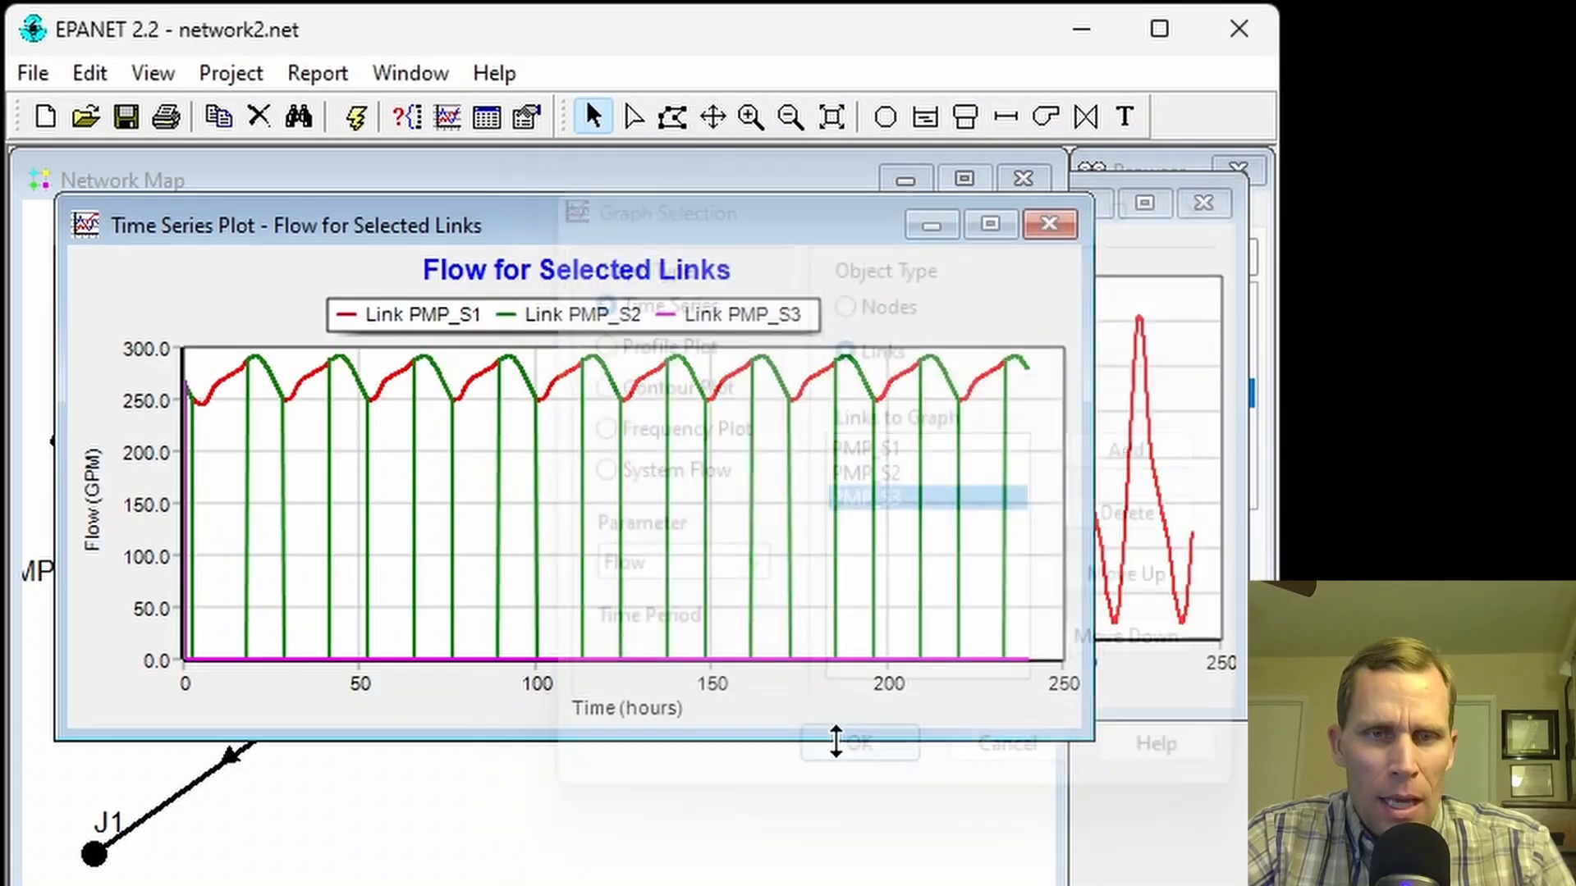
left_click_drag(770, 233, 912, 203)
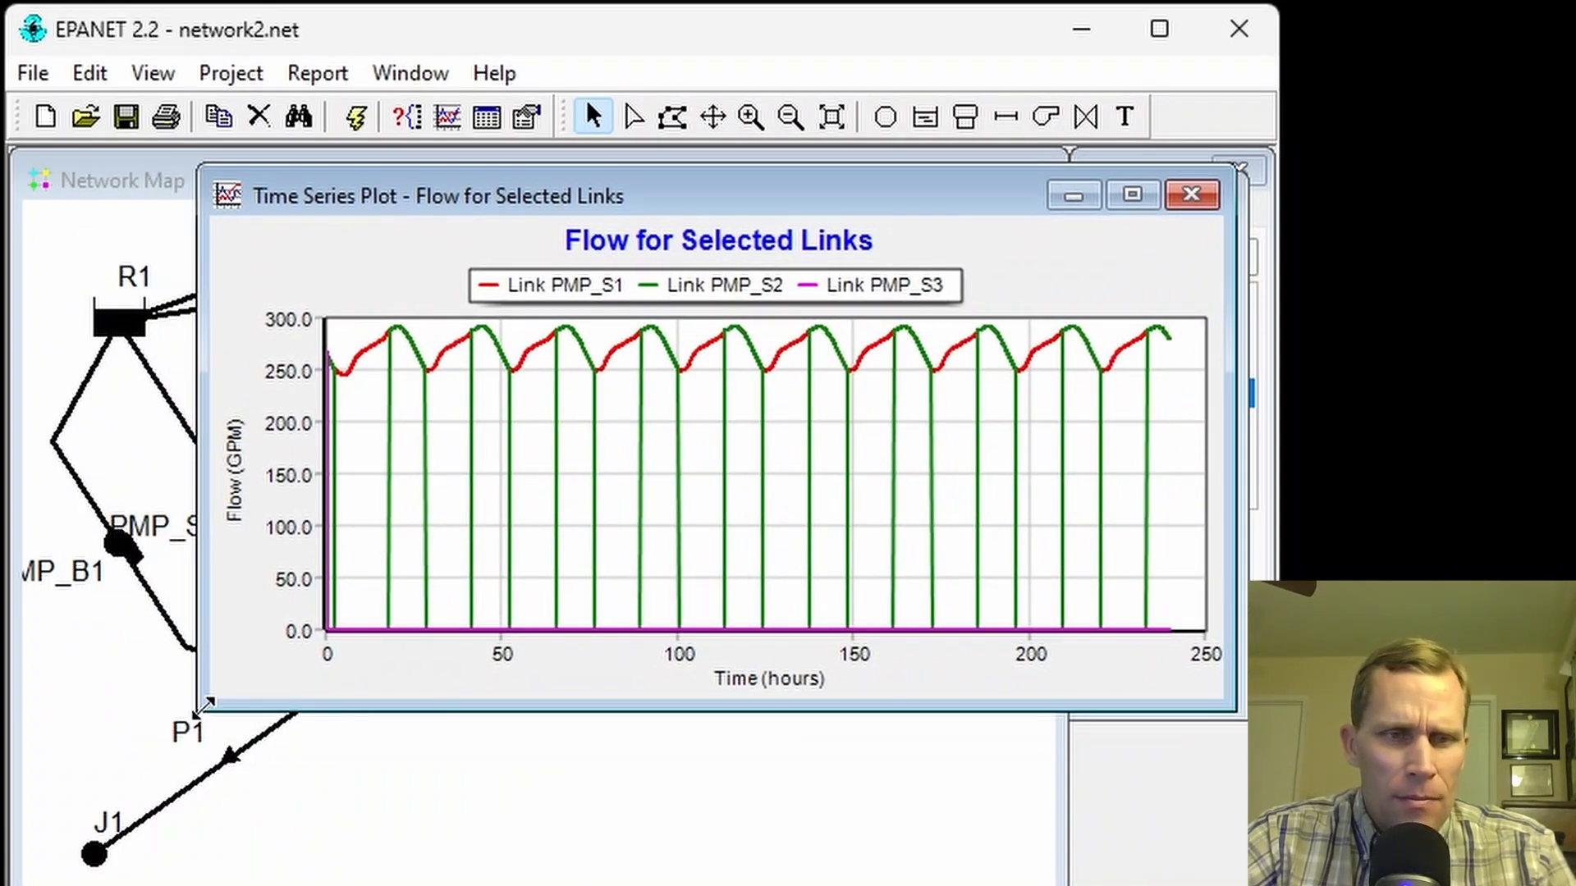
left_click_drag(199, 711, 262, 854)
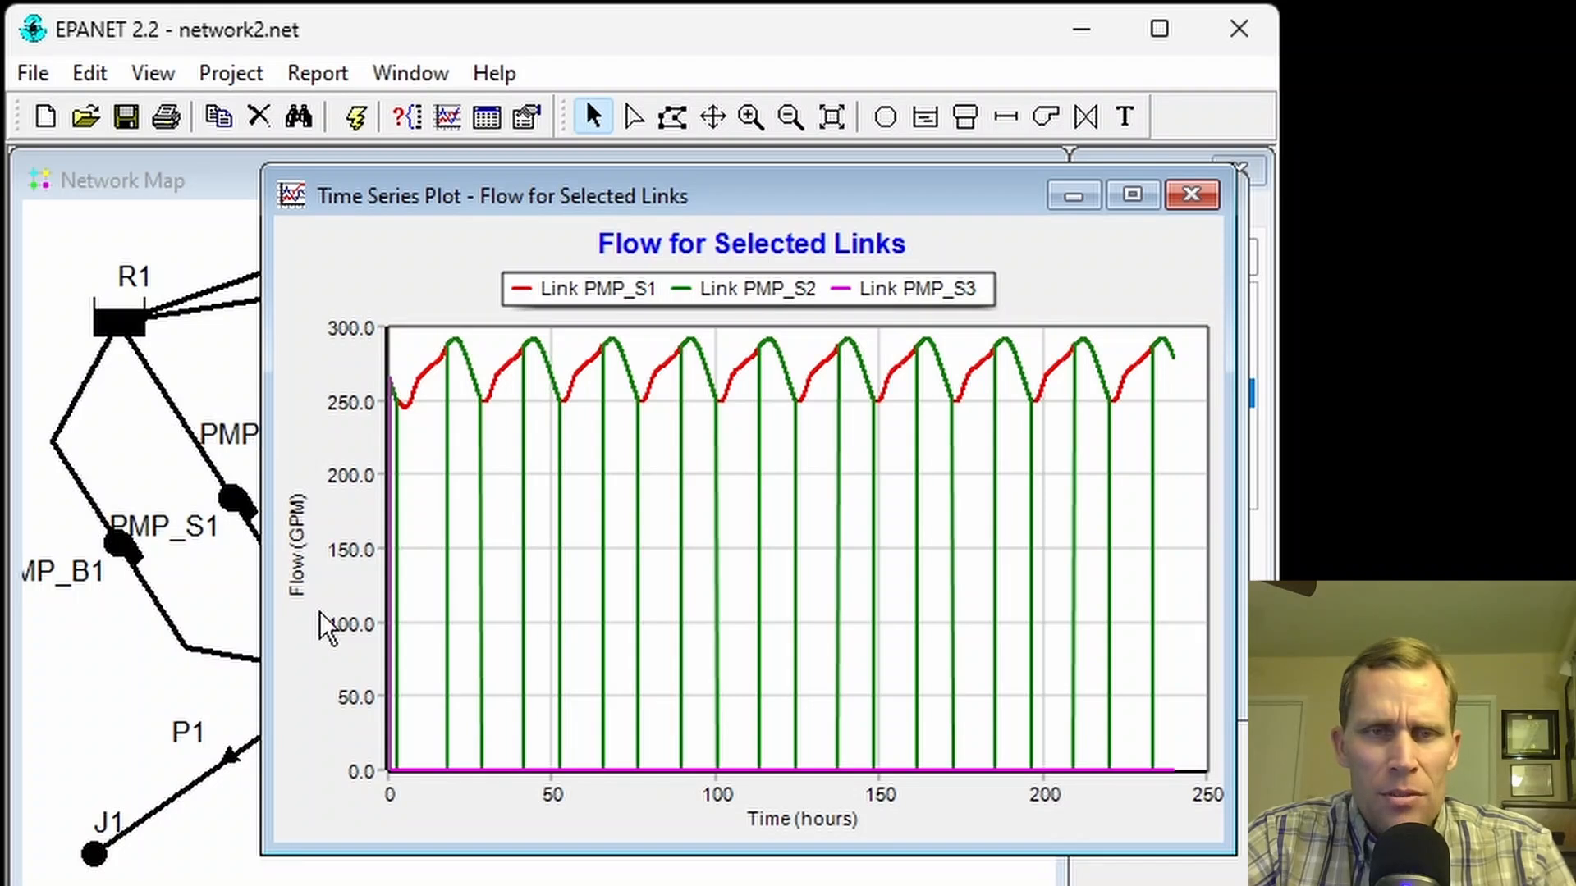
double_click(466, 279)
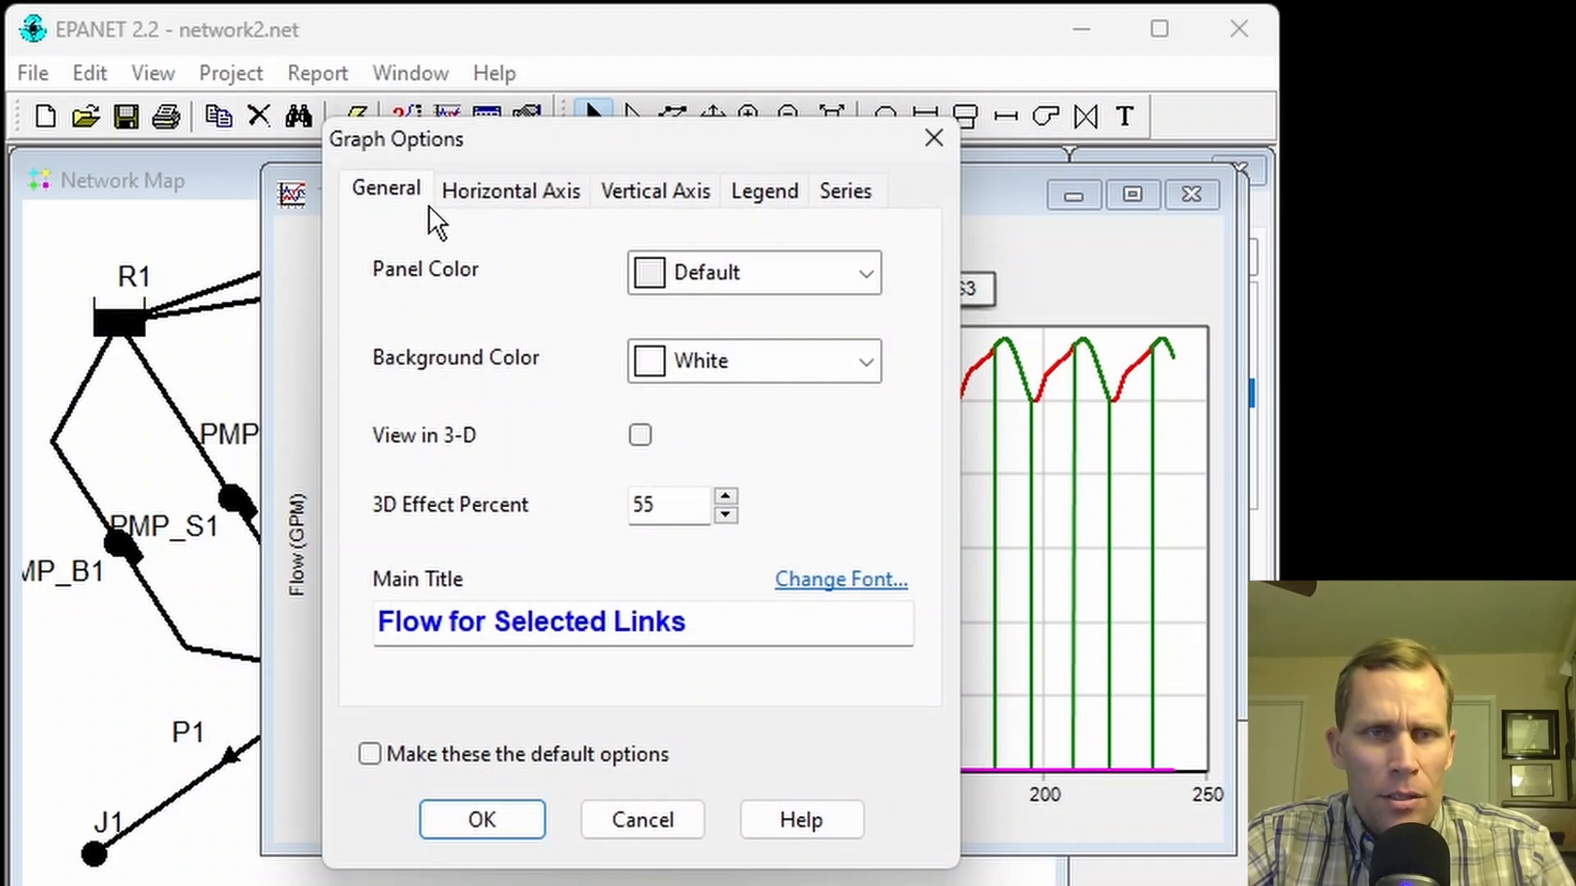
left_click_drag(427, 146, 455, 210)
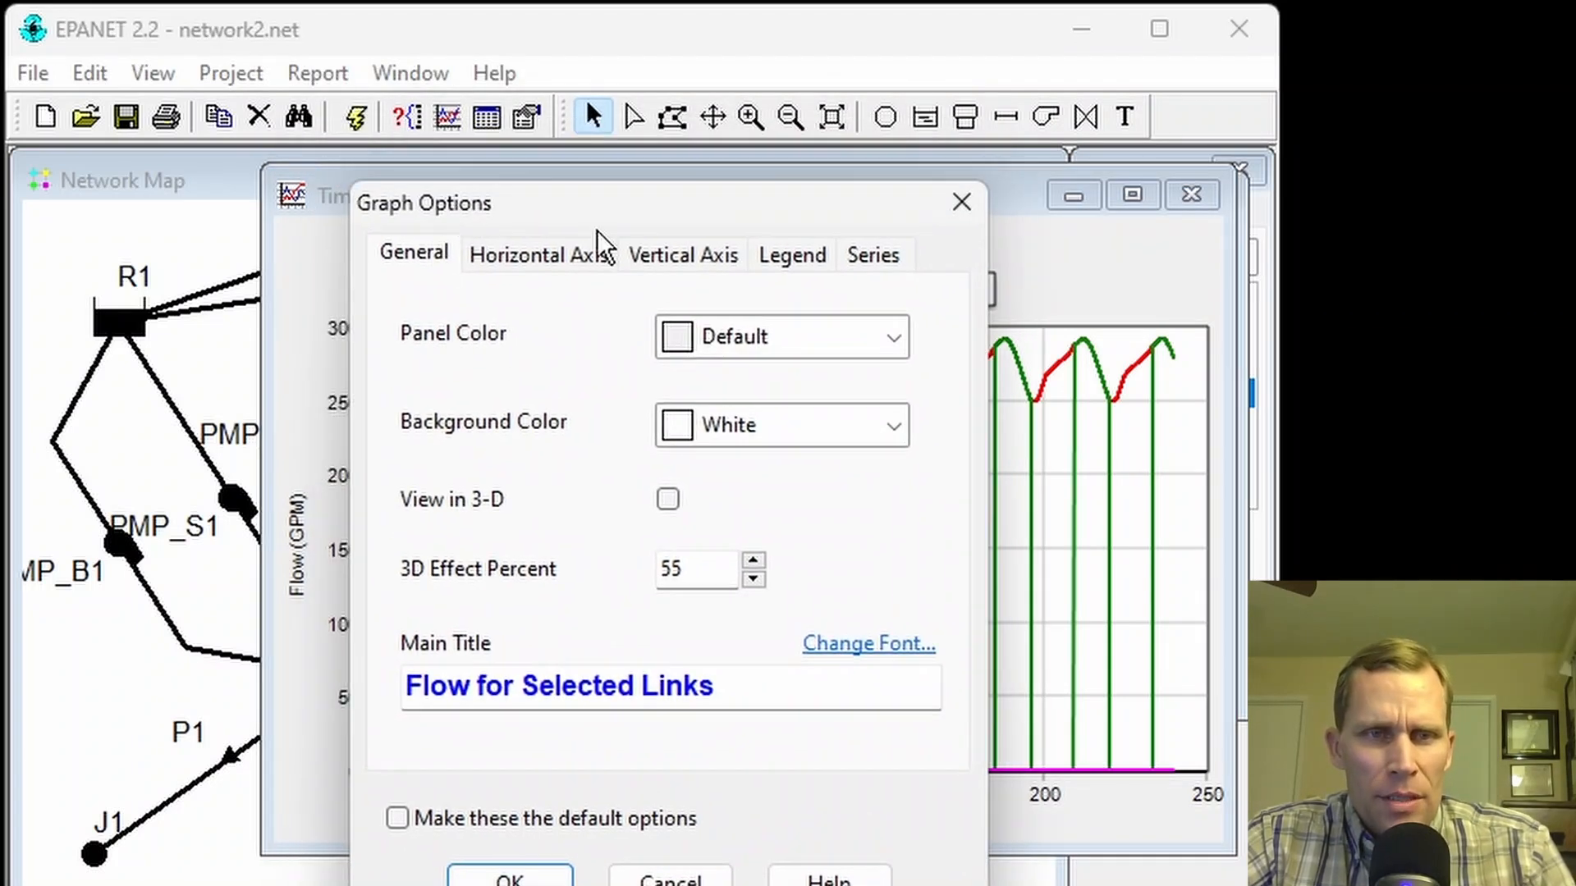
left_click(952, 215)
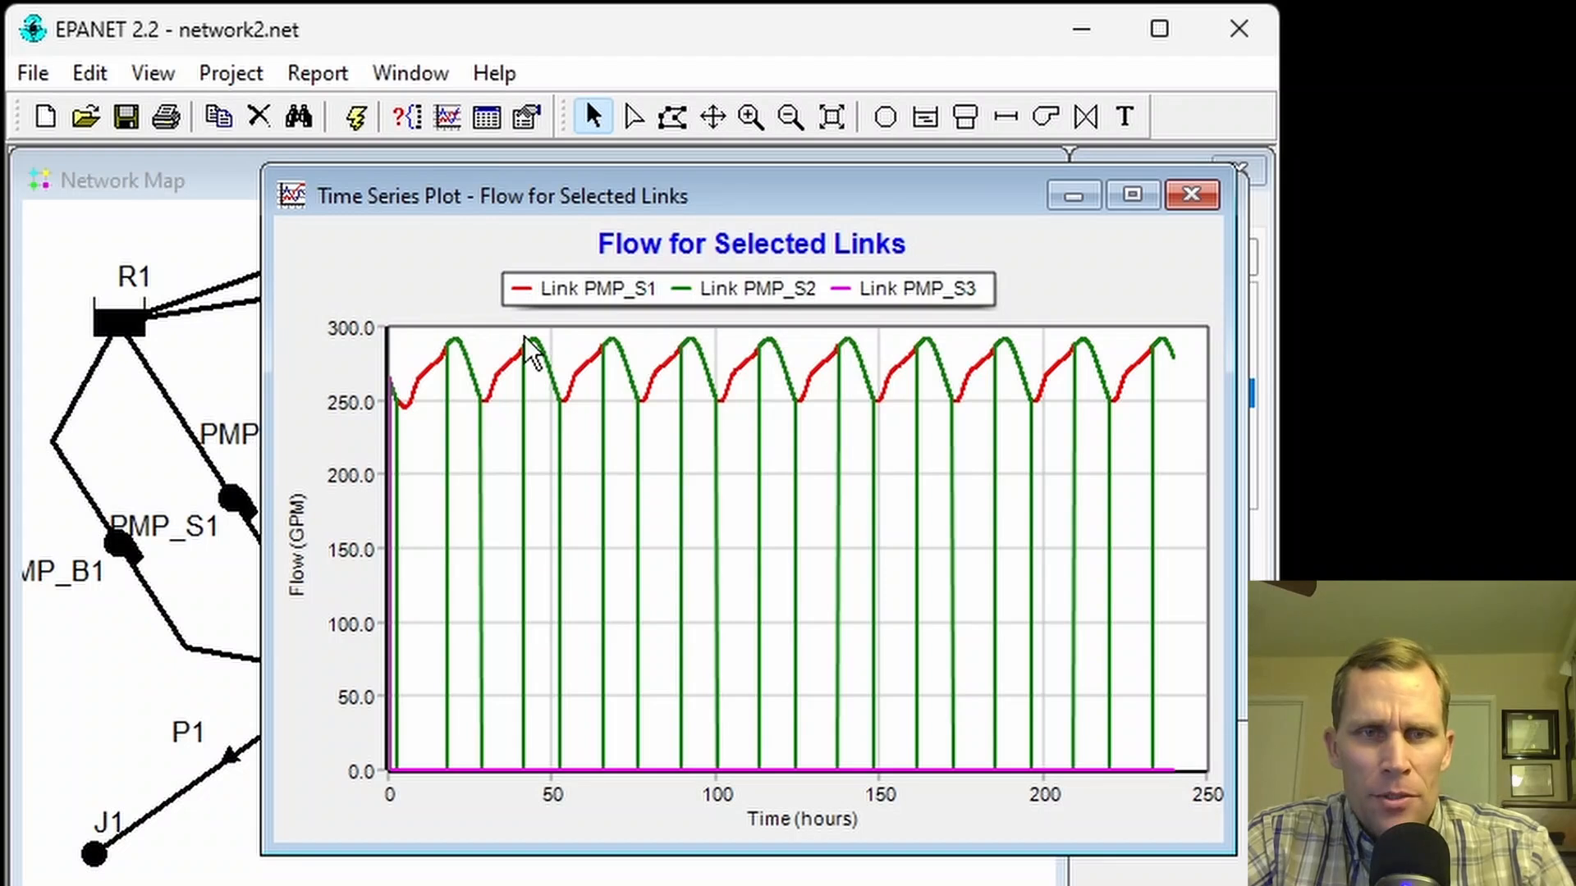
double_click(522, 402)
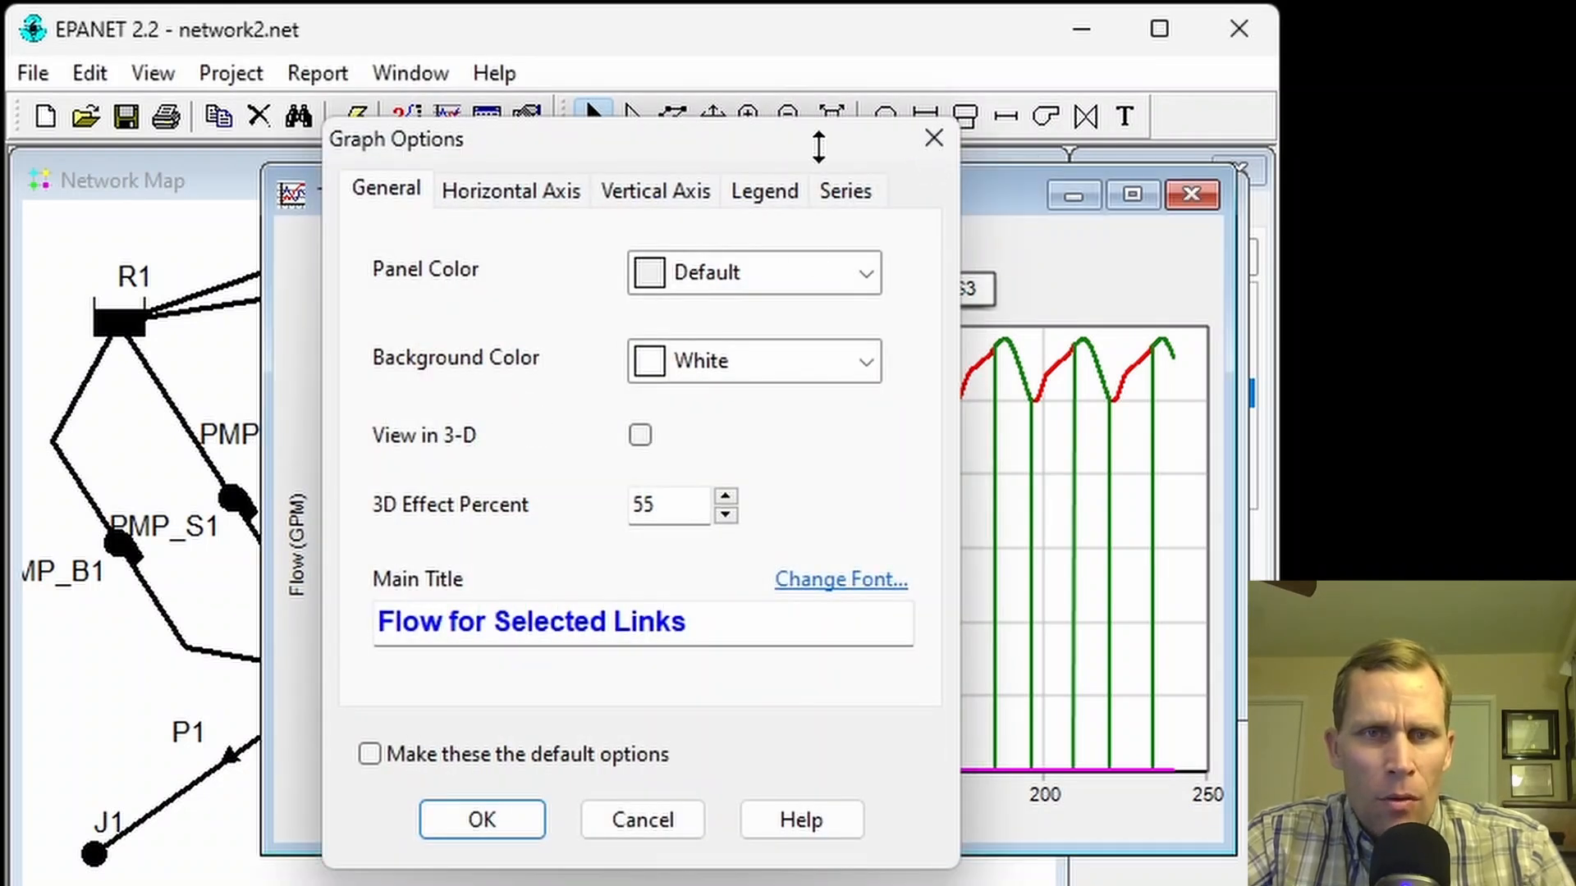
key("Escape")
Step: Enable check boxes in the legend options of the selected links flow plot
left_click(315, 75)
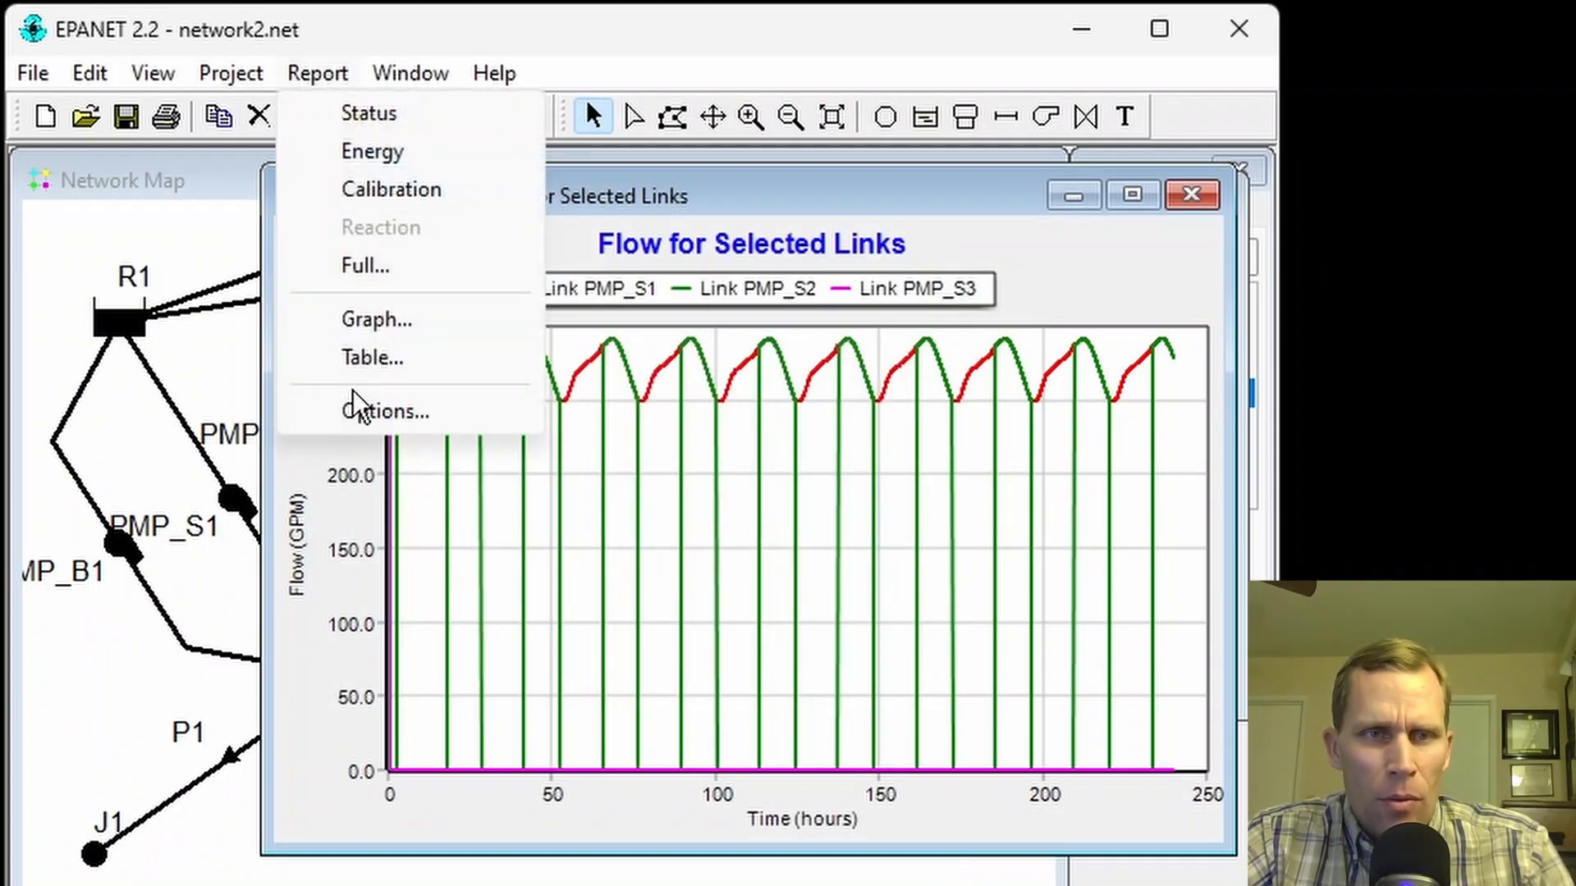
left_click(369, 413)
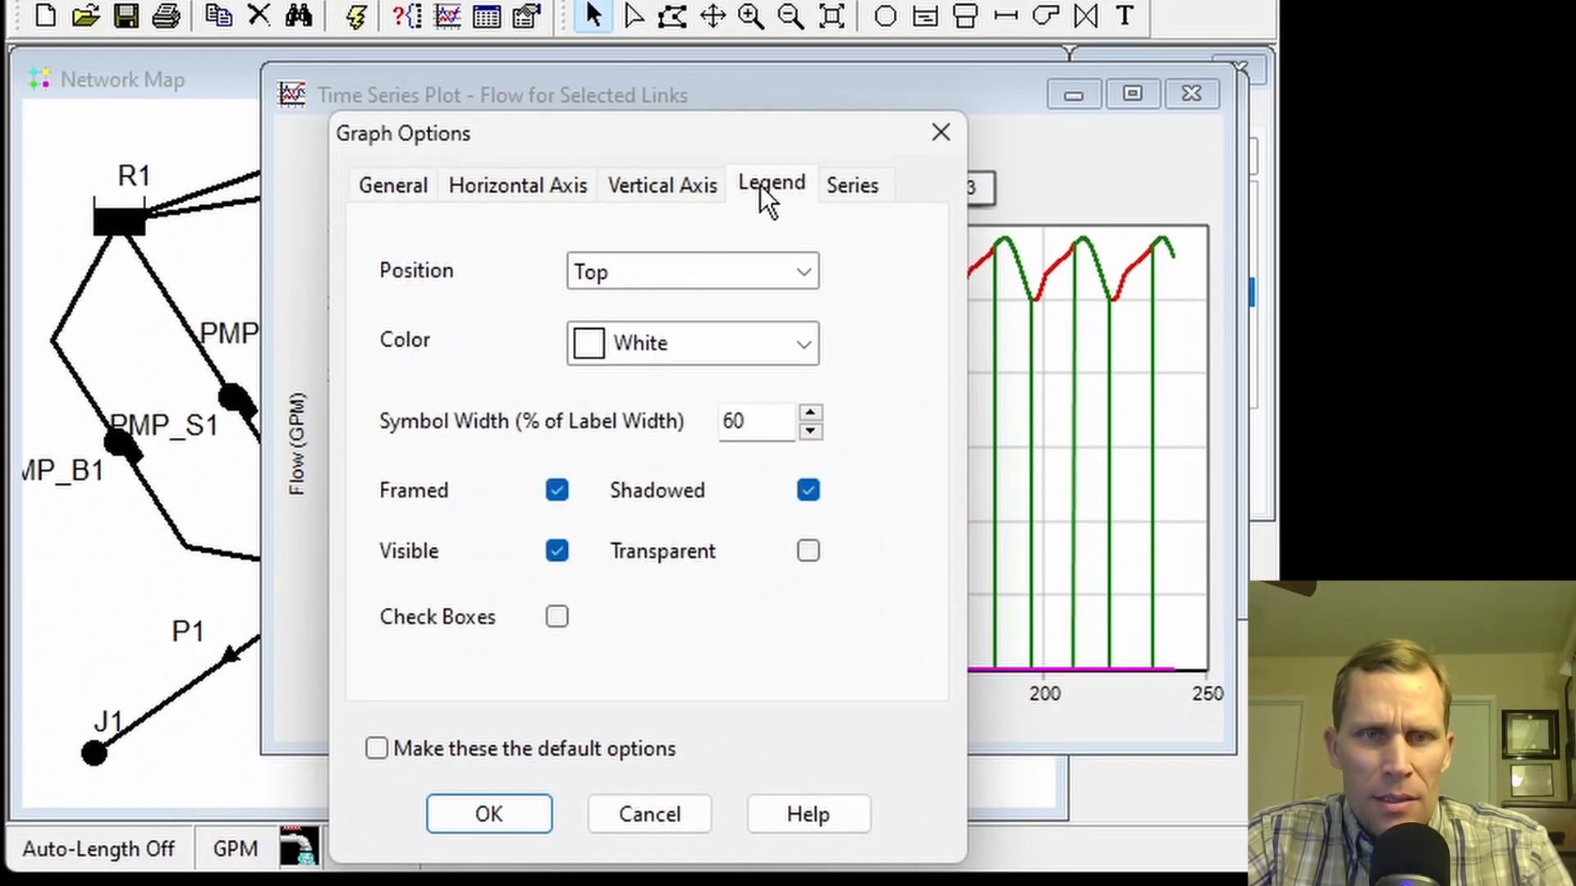
left_click(555, 617)
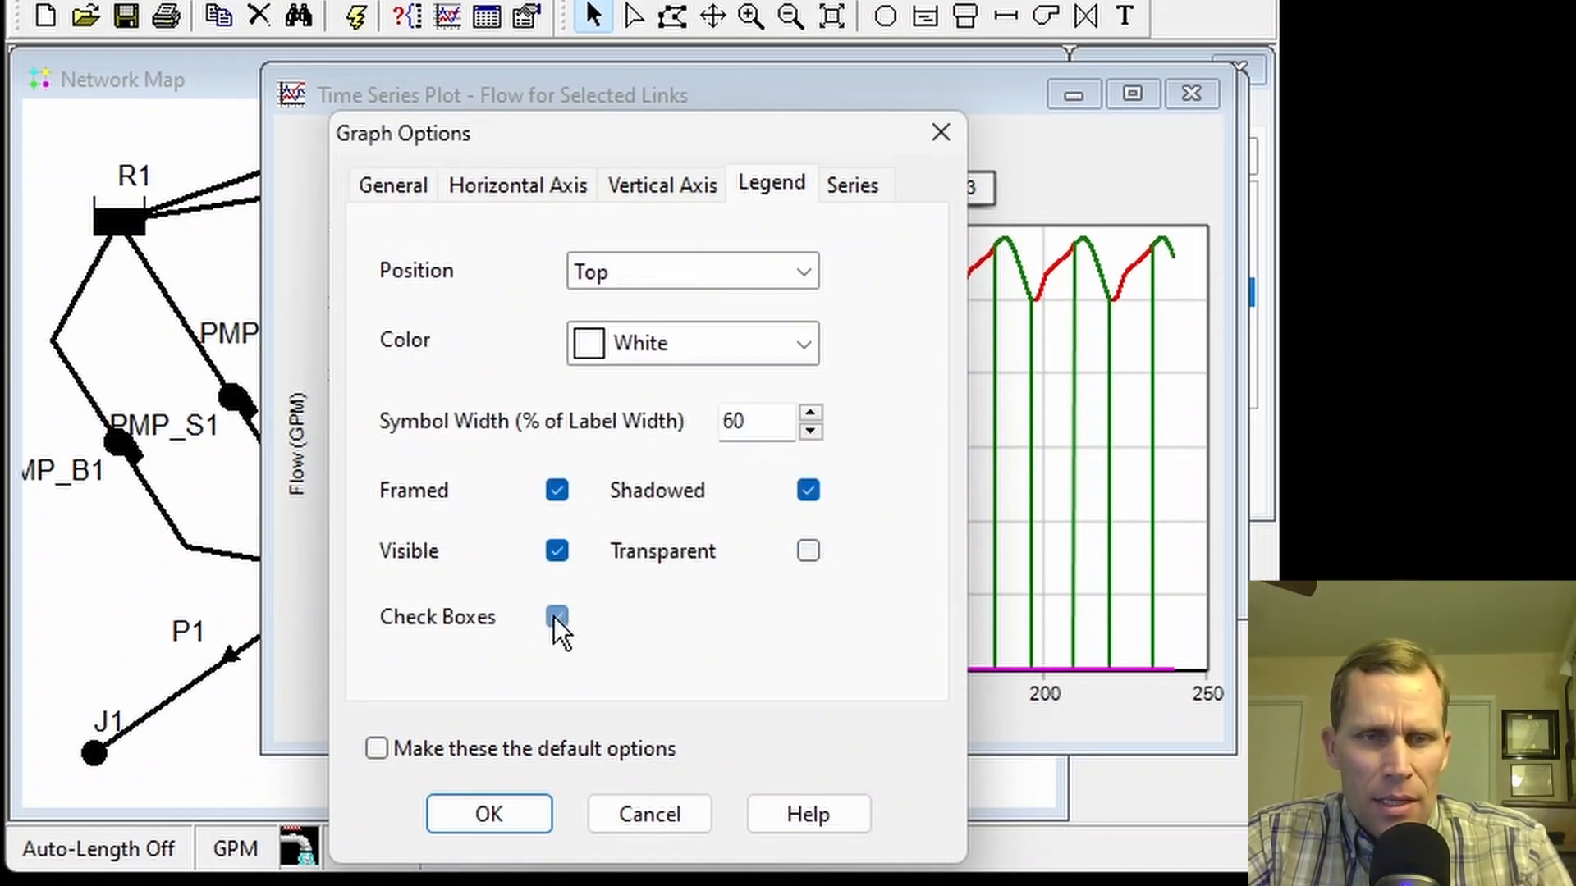
left_click(506, 822)
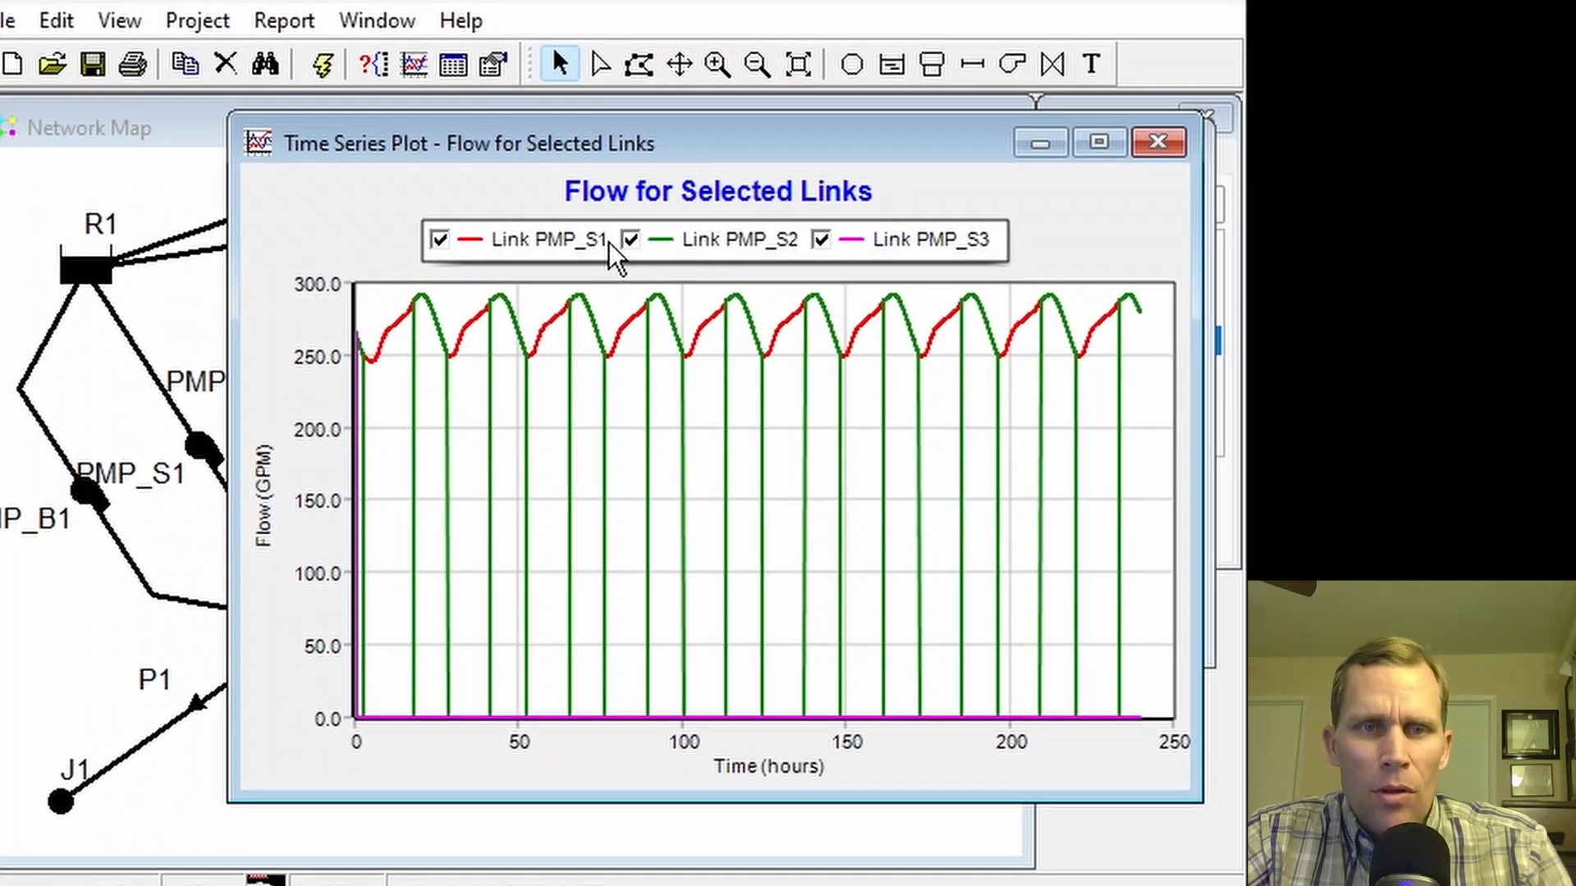
Step: Hide the PMP_S2 and PMP_S3 series so the flow plot shows only PMP_S1, and shift the plot window slightly
left_click(661, 191)
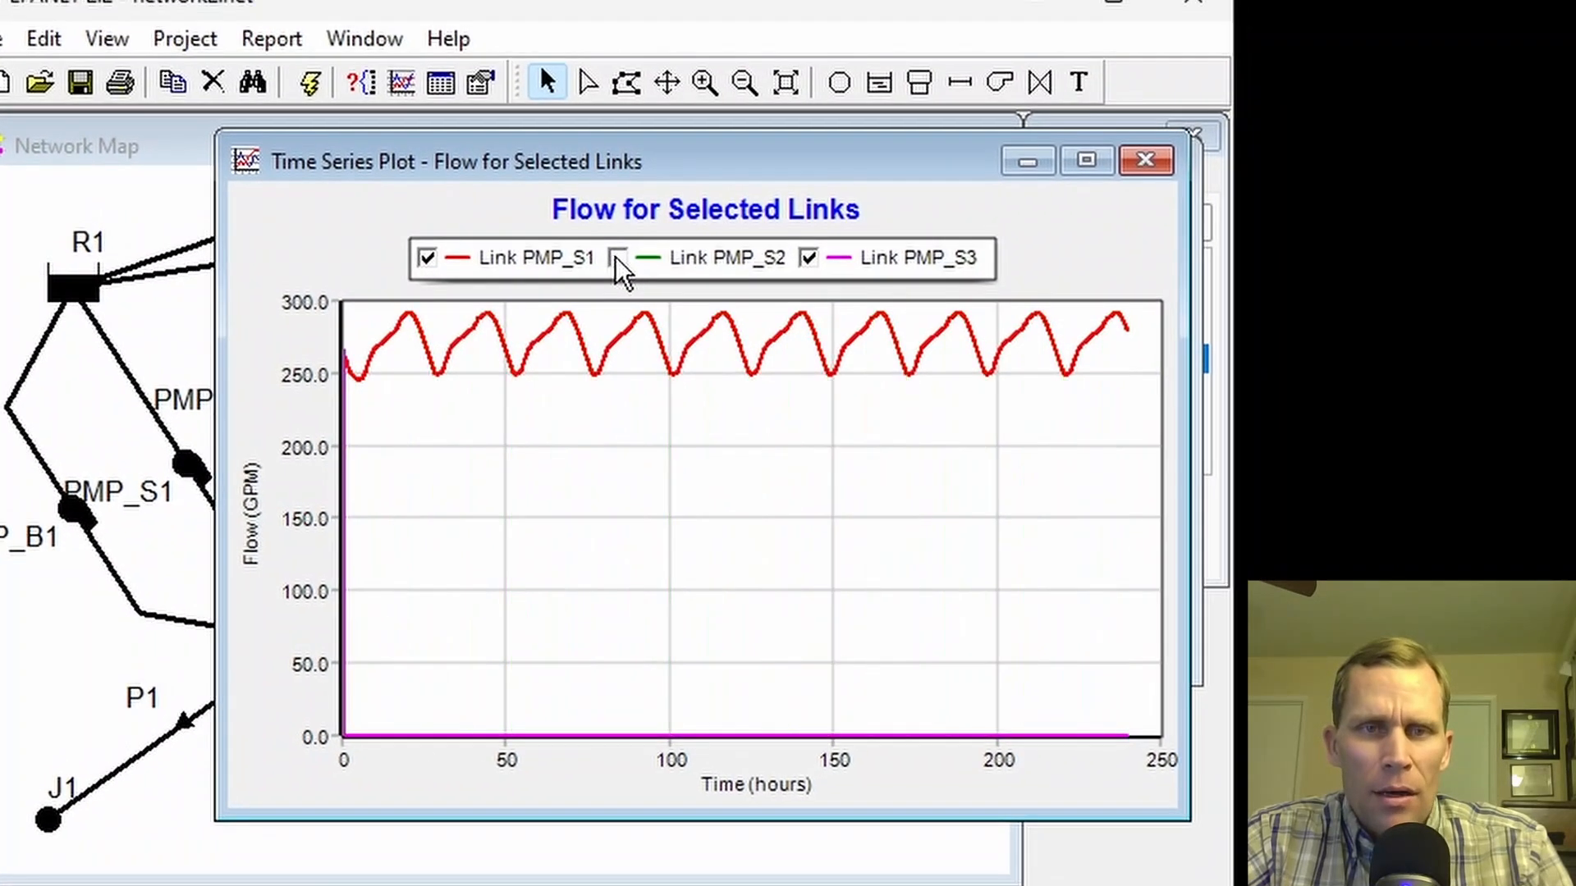
left_click(839, 262)
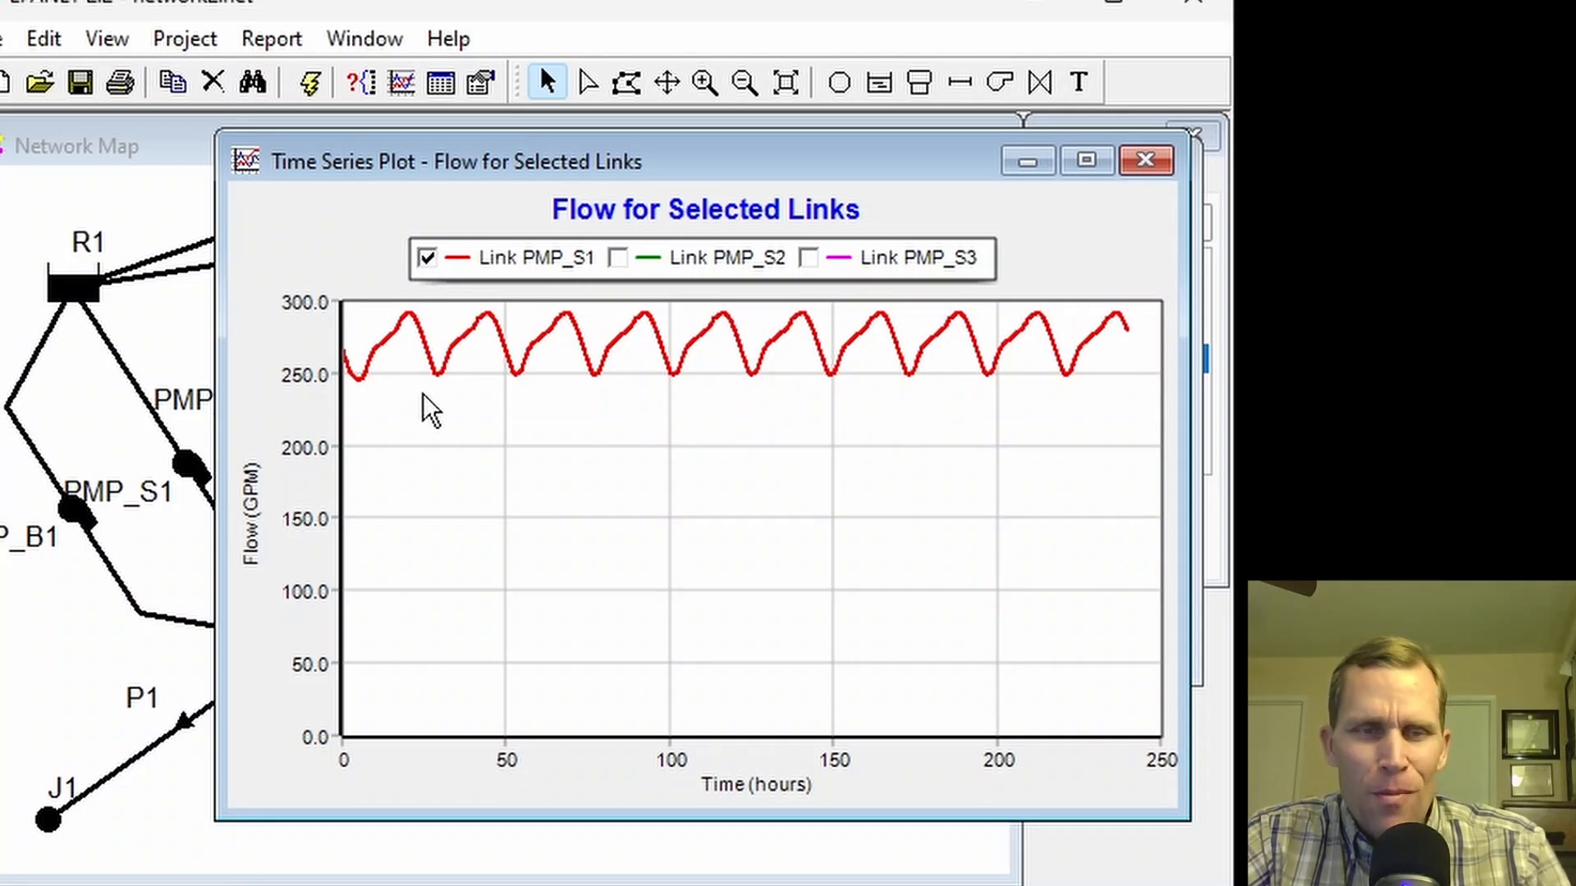
left_click_drag(584, 161, 619, 157)
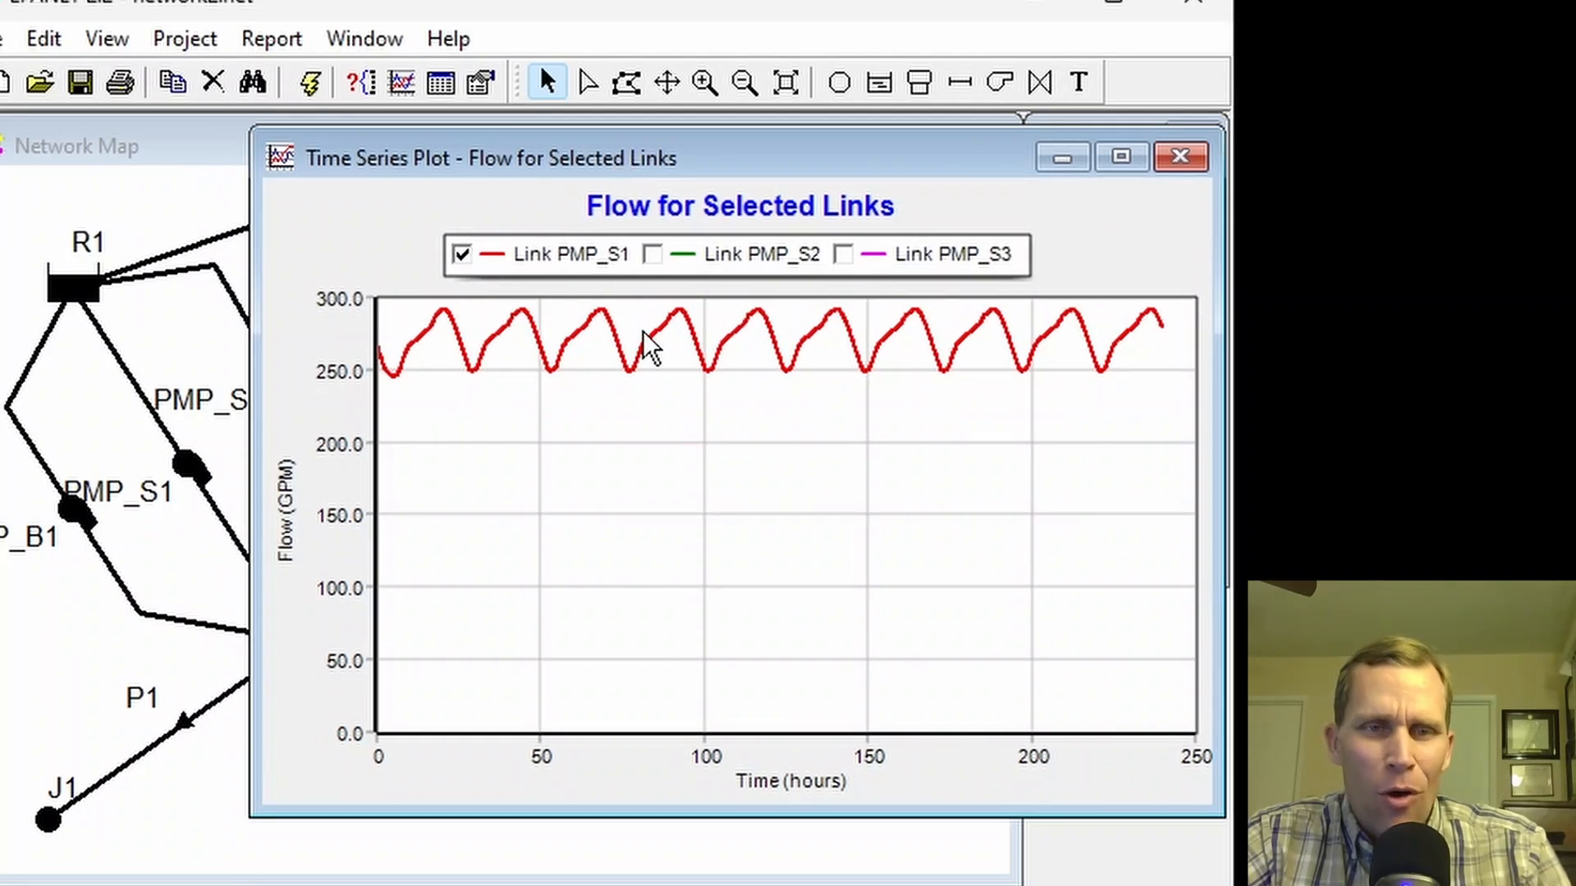
Step: Display the PMP_S2 series alone in the flow plot, followed by the PMP_S3 series alone
left_click(651, 251)
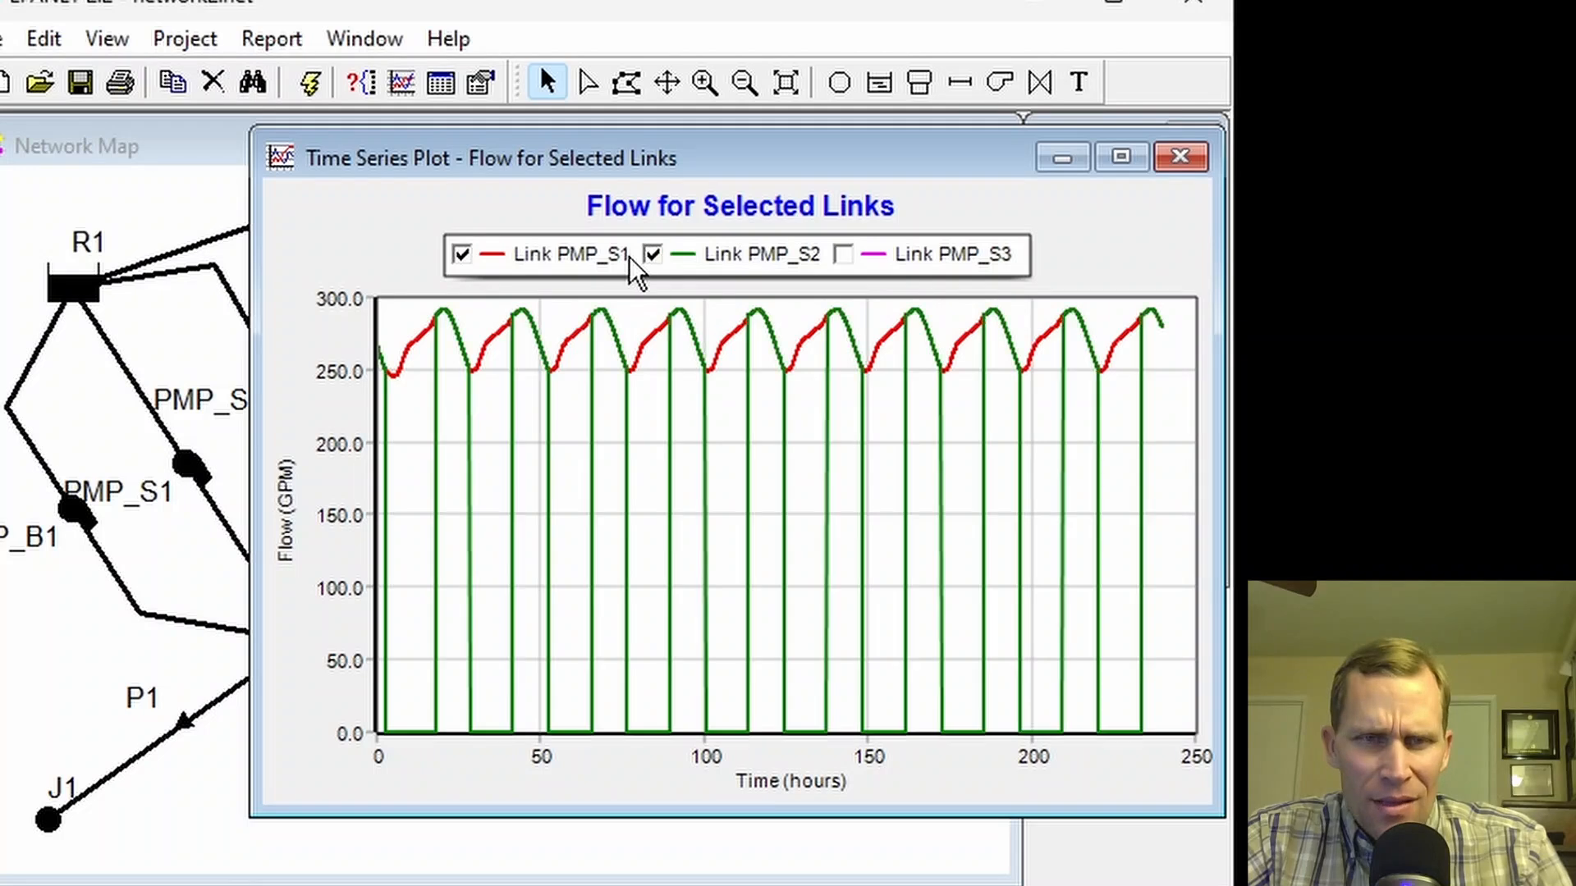
left_click(462, 255)
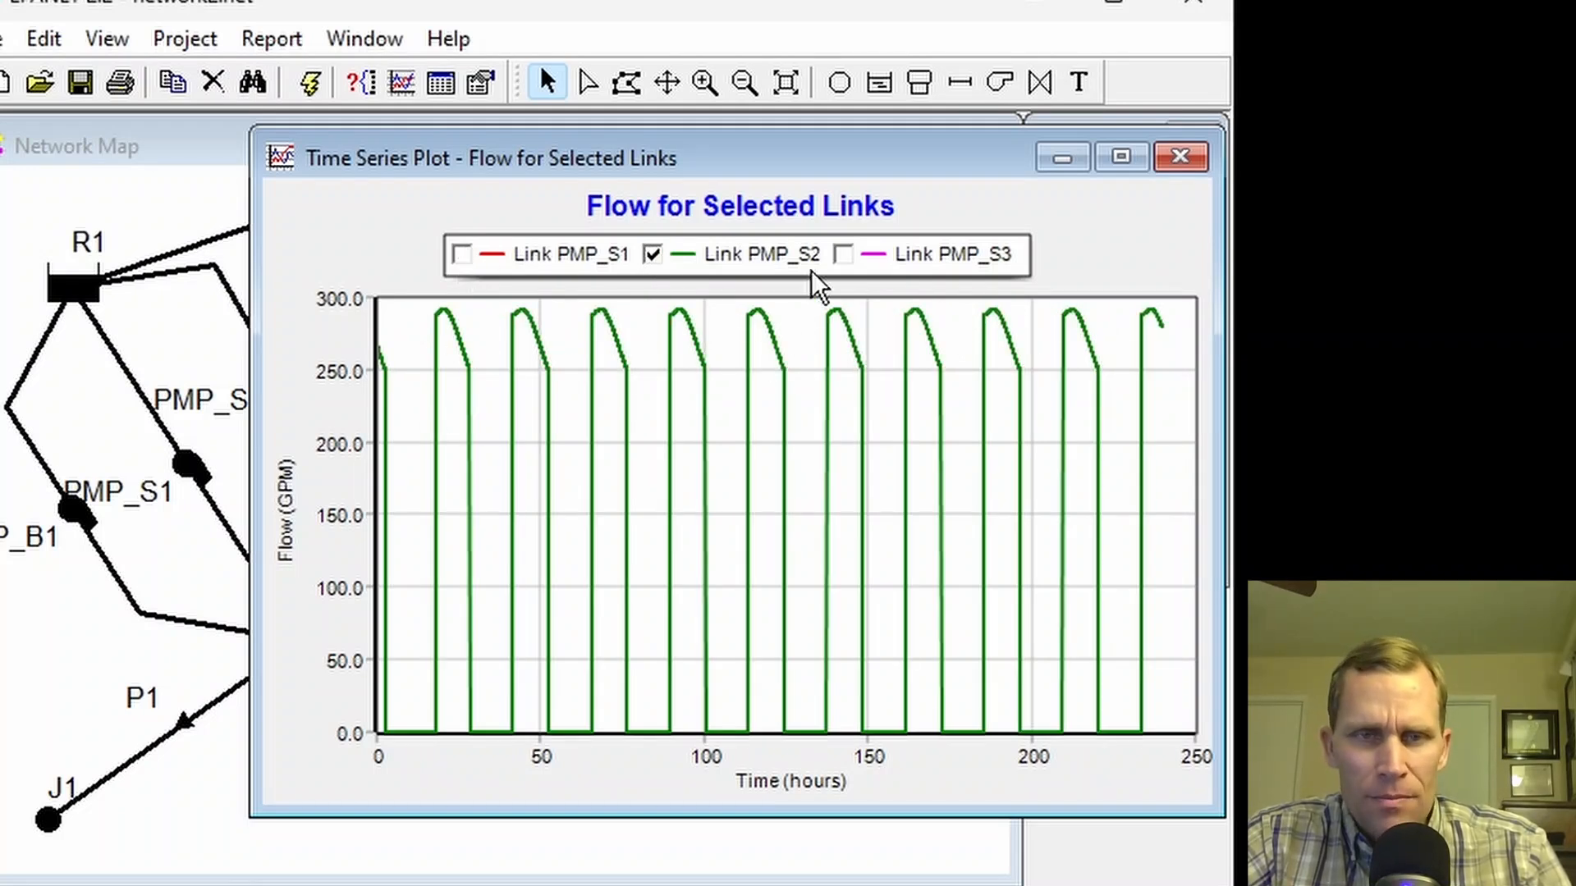
left_click(652, 254)
left_click(843, 255)
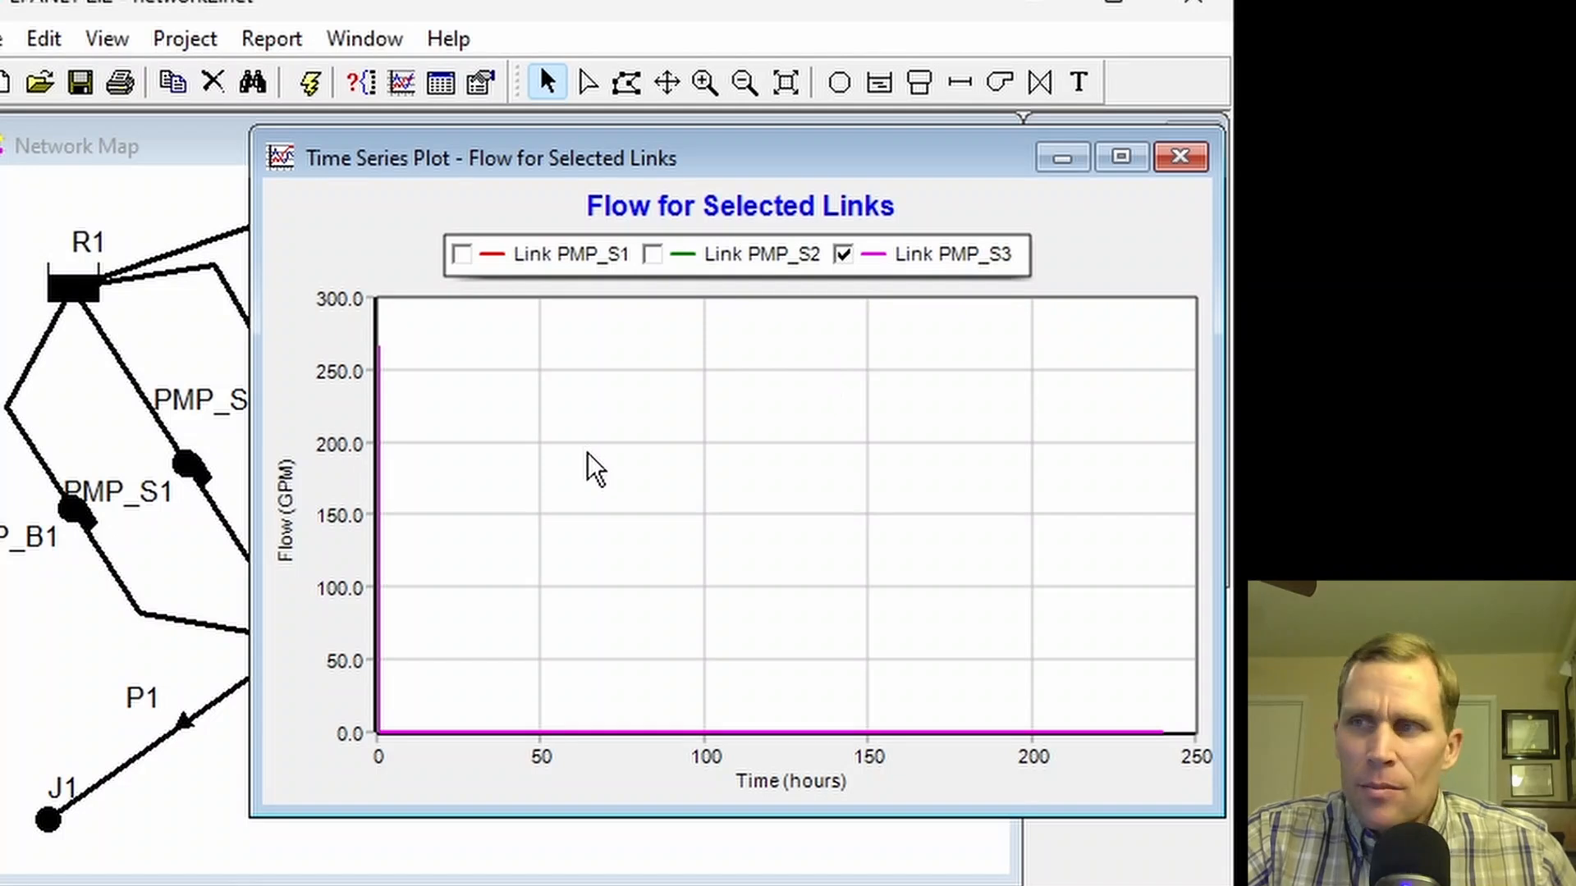
Step: Compare PMP_S3 with PMP_S1 and PMP_S2 in turn, leave only PMP_S3 displayed, and minimize the flow plot
left_click(461, 255)
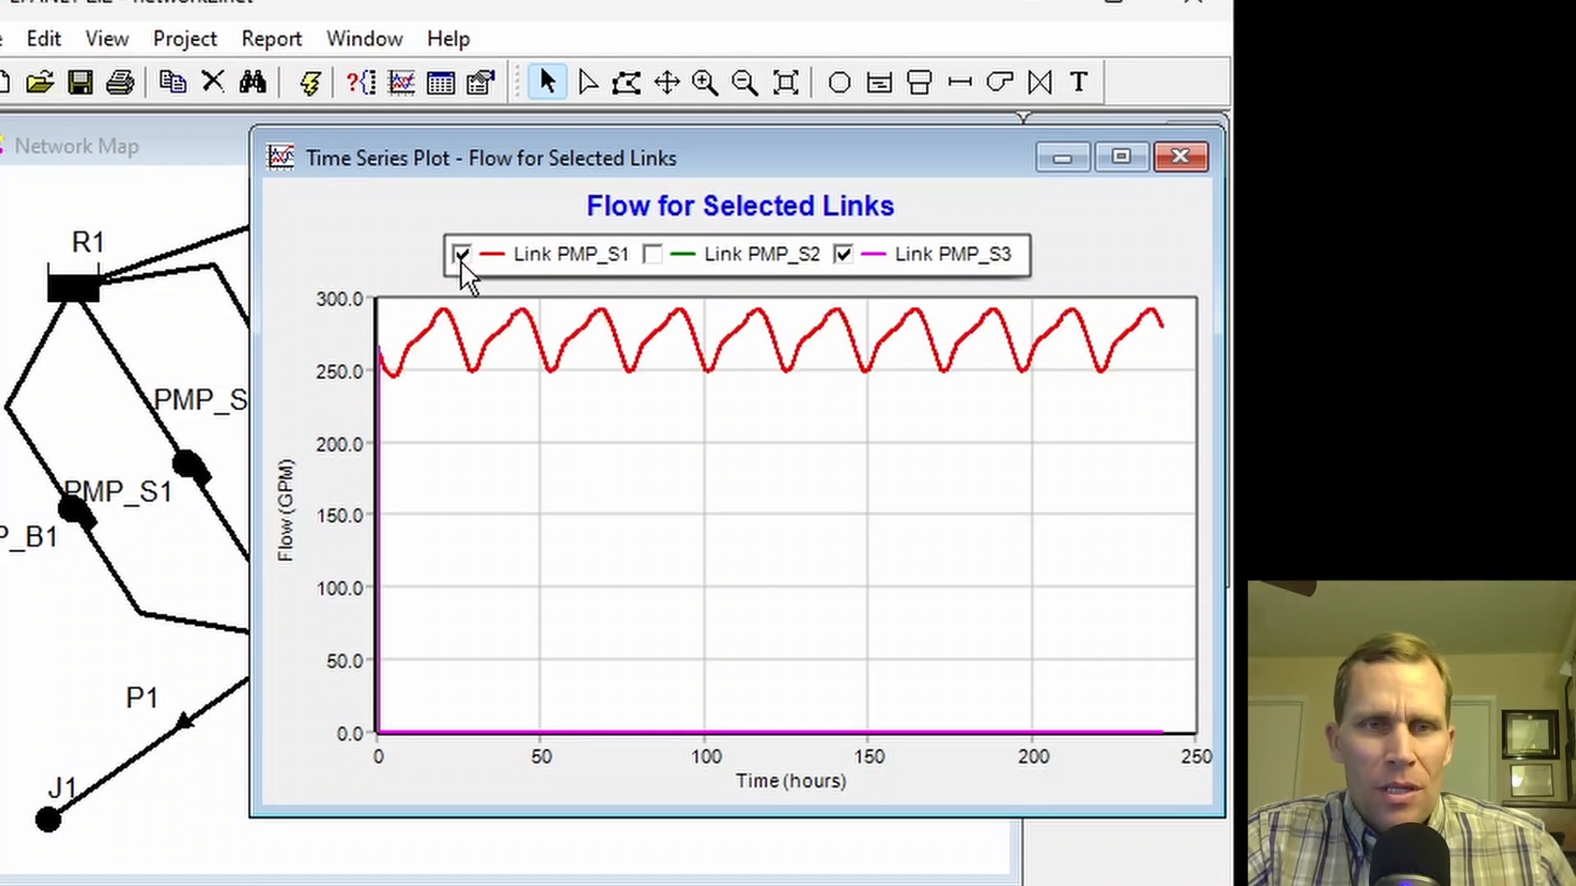
left_click(462, 254)
left_click(652, 254)
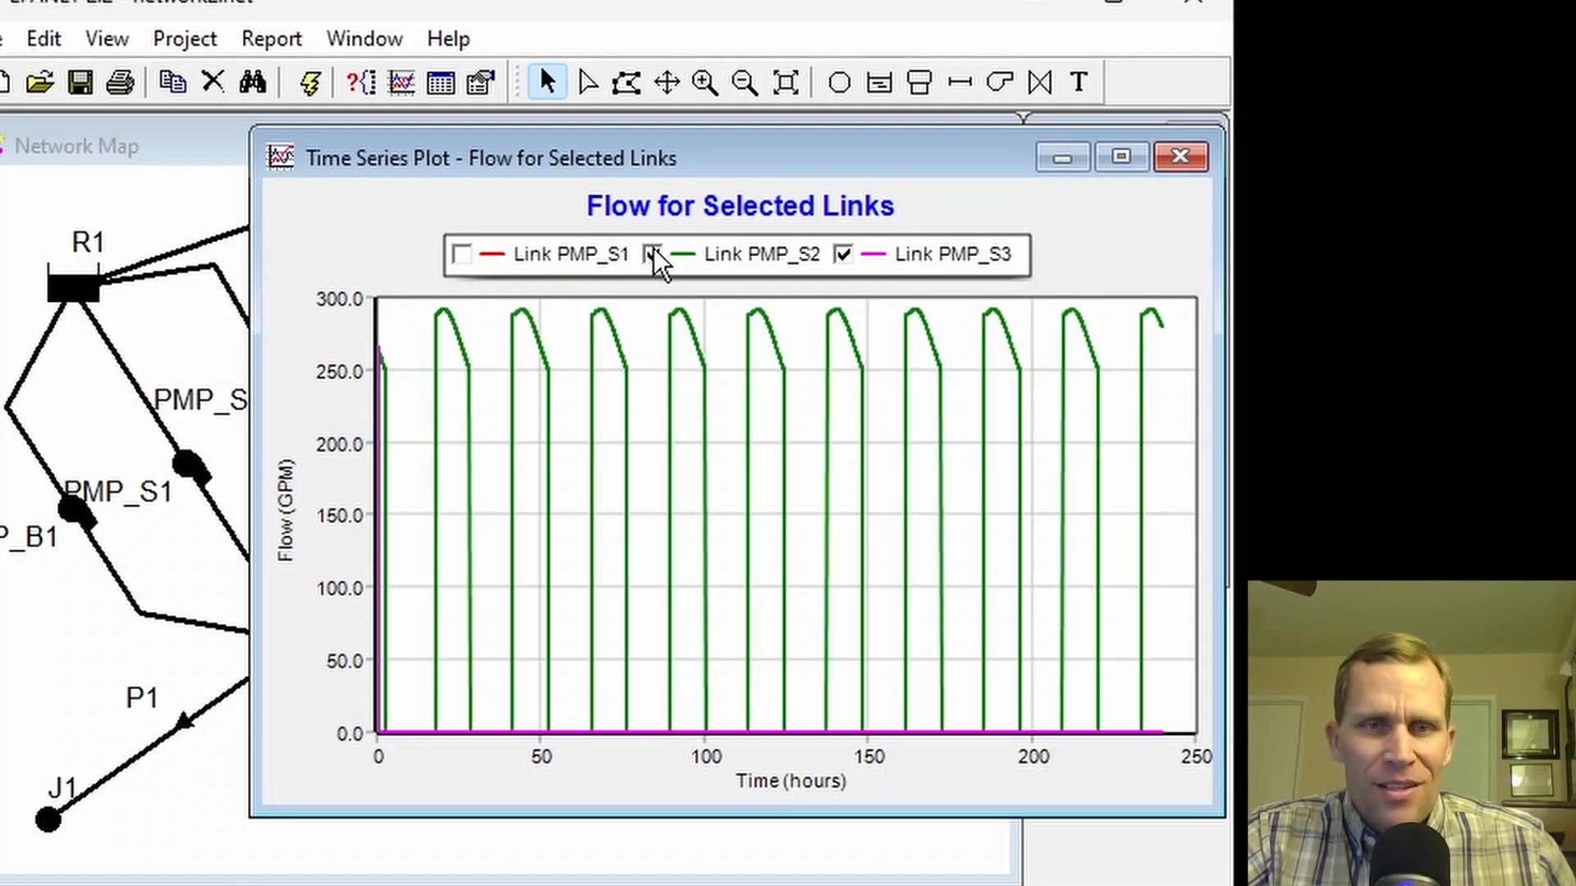
left_click(653, 253)
left_click(843, 255)
left_click(843, 256)
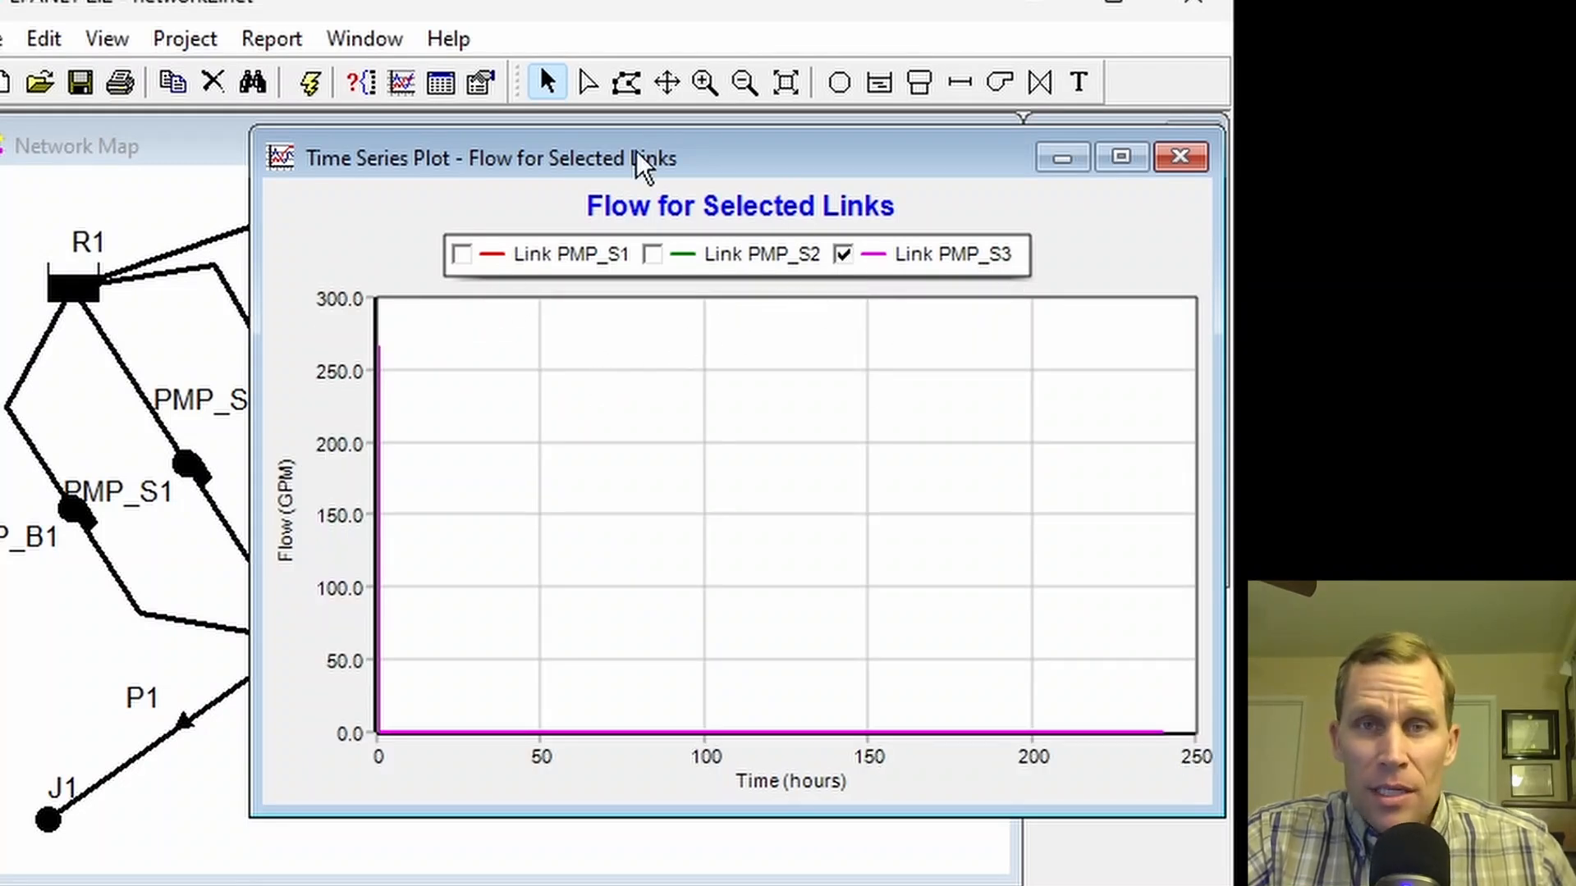
left_click(1077, 158)
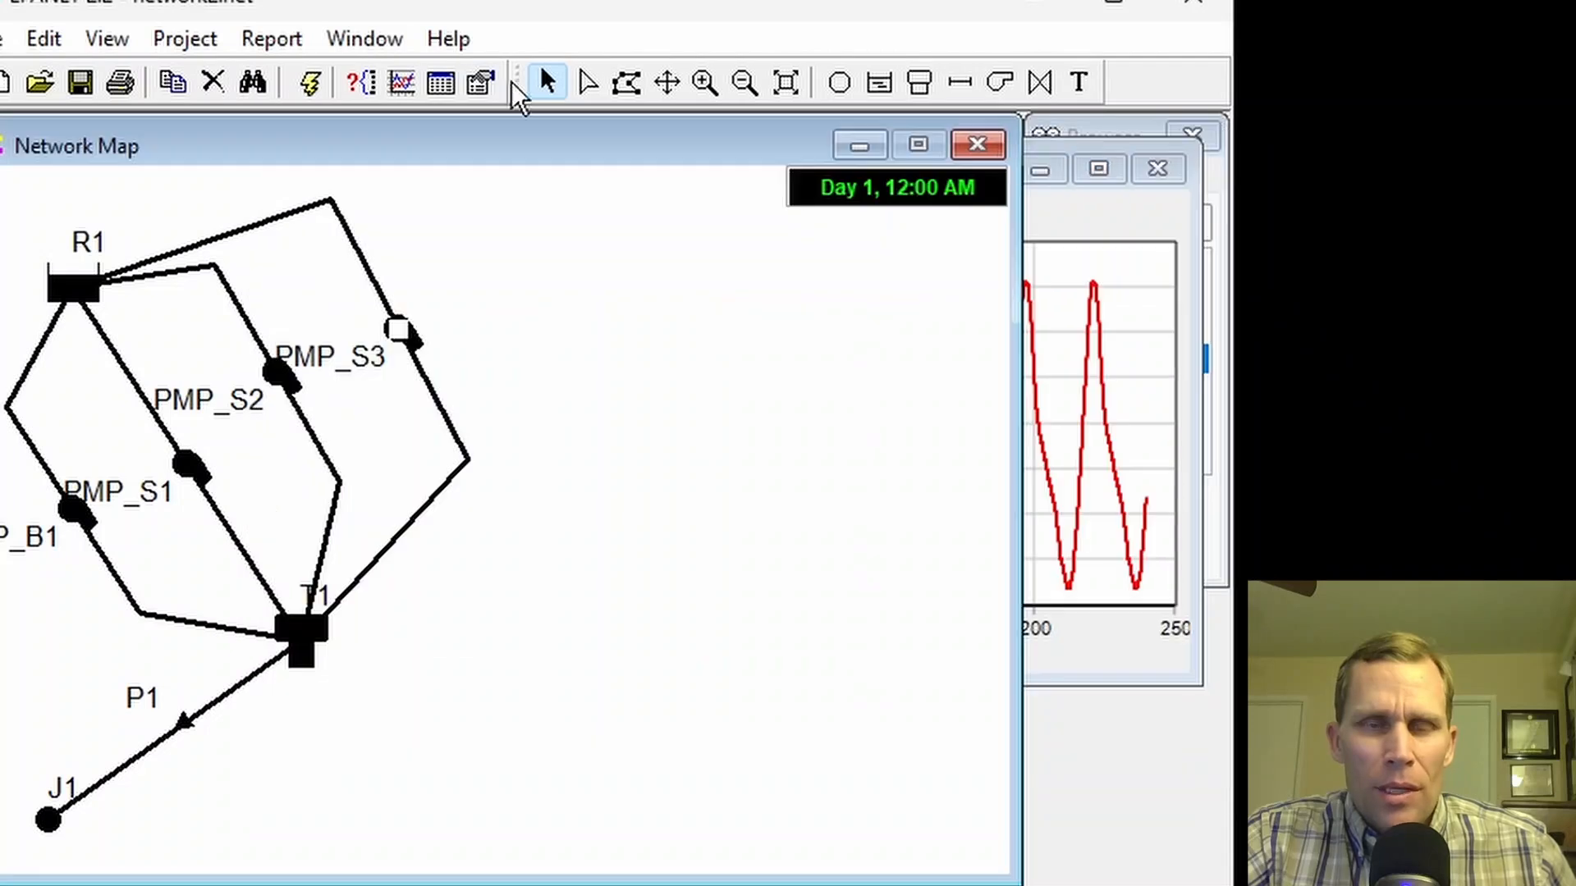
Step: Generate the energy report and examine the percent utilization of PMP_B1, PMP_S1, PMP_S2 and PMP_S3
left_click(283, 40)
left_click(314, 122)
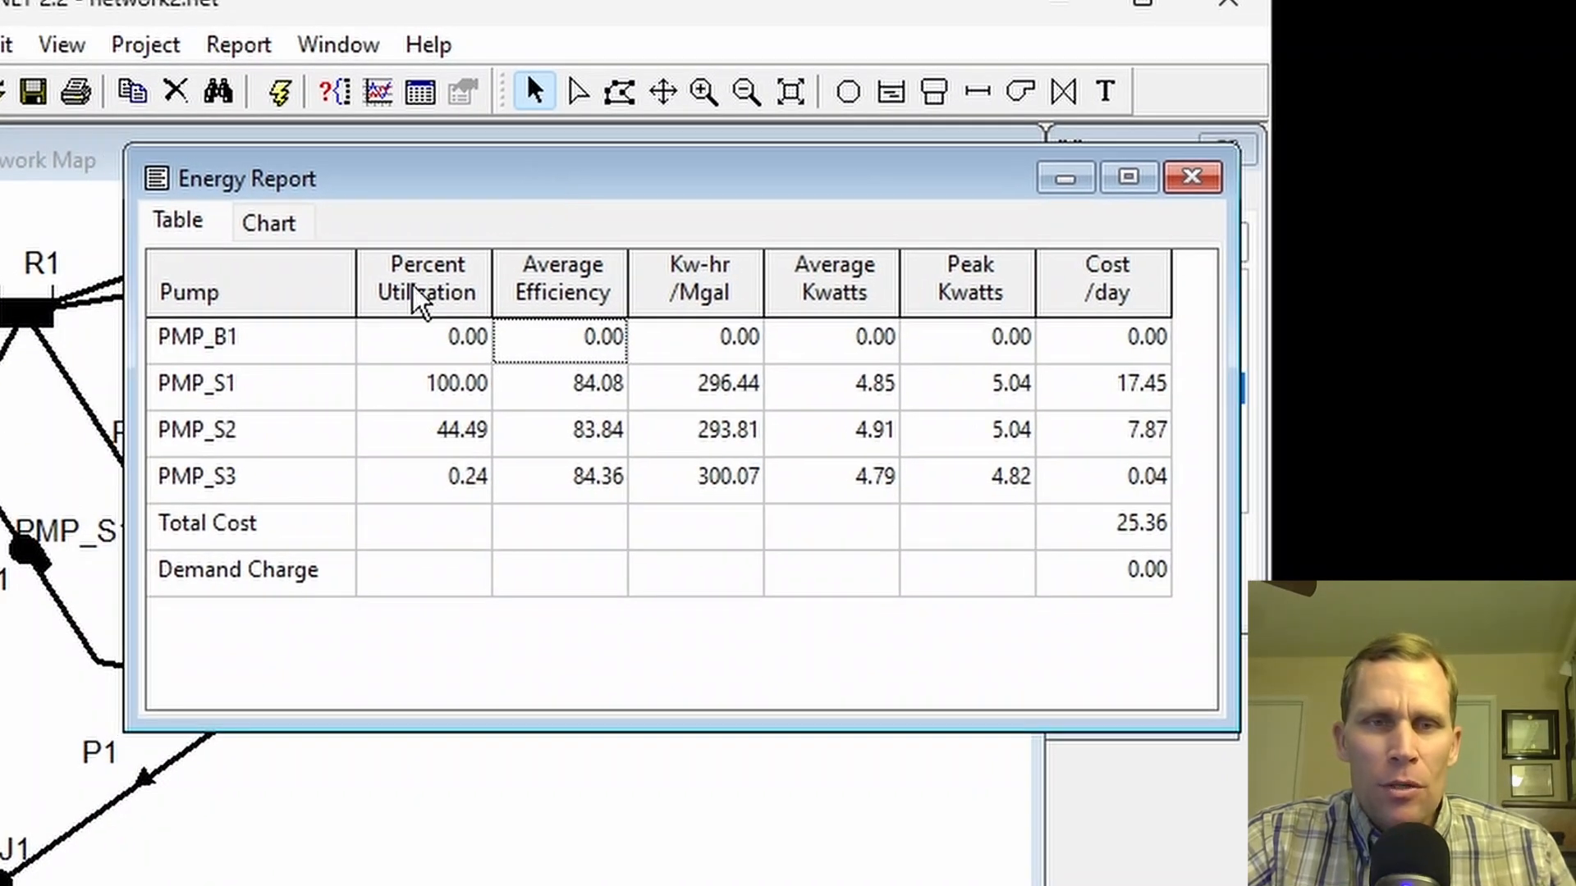
left_click(246, 346)
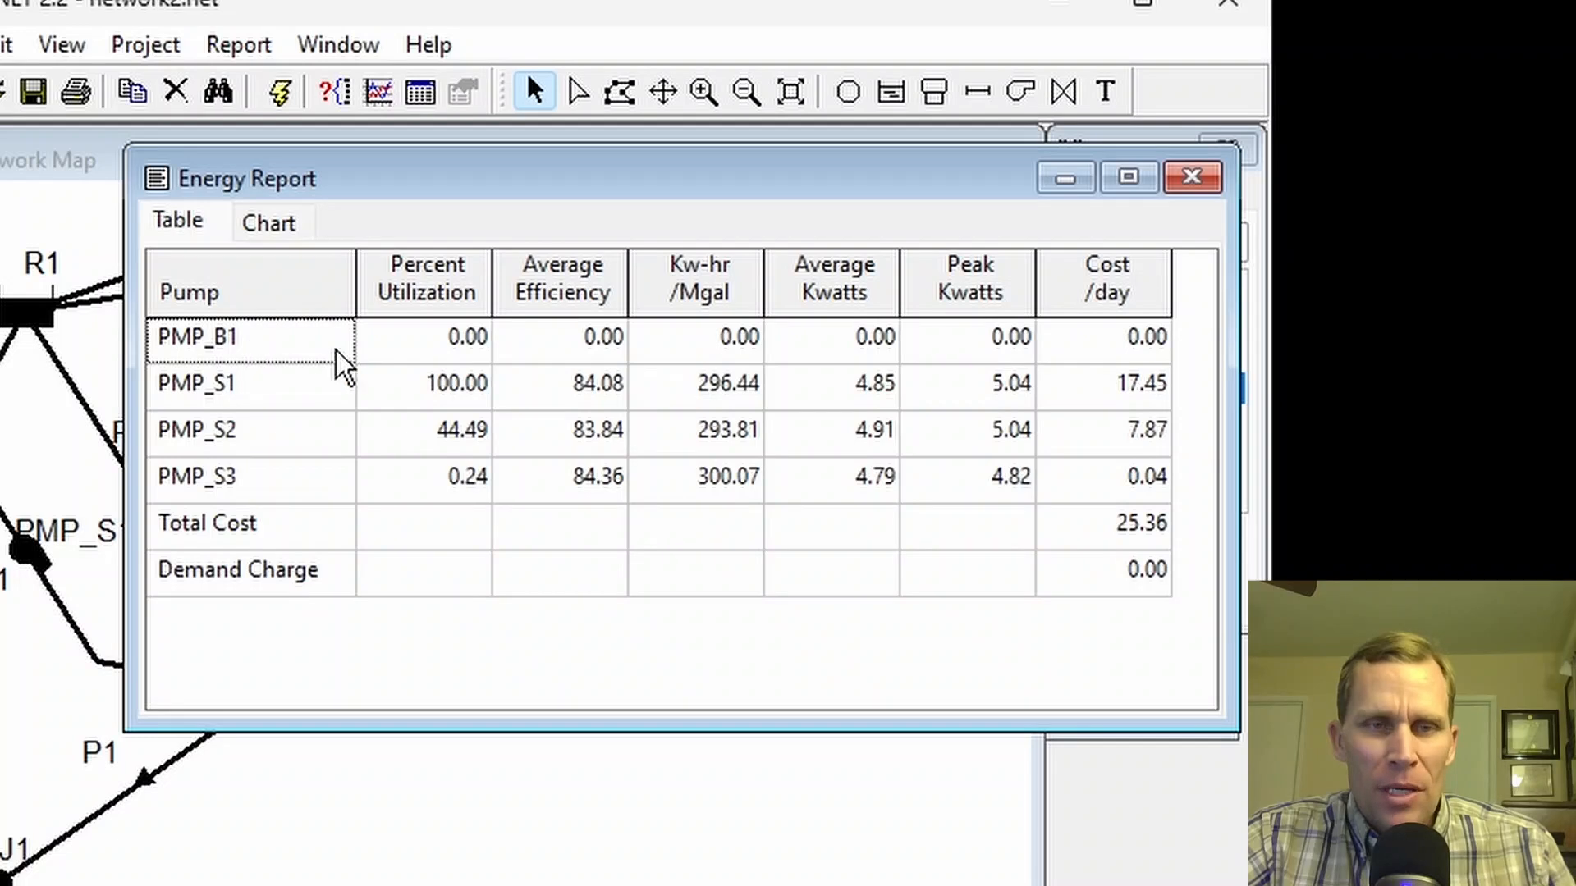
left_click(475, 349)
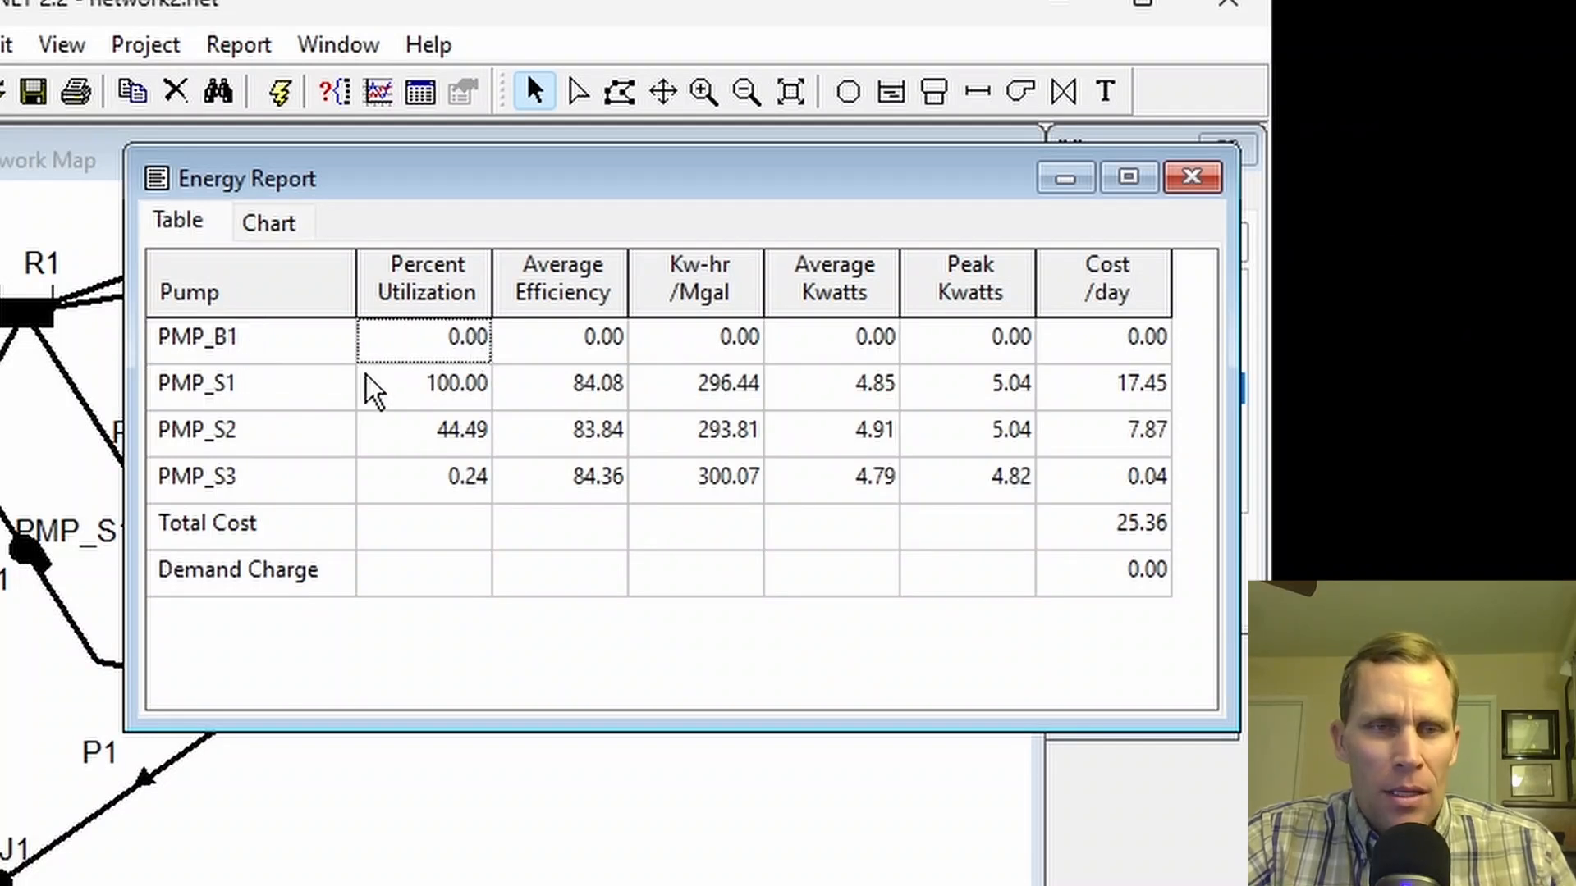
left_click(411, 386)
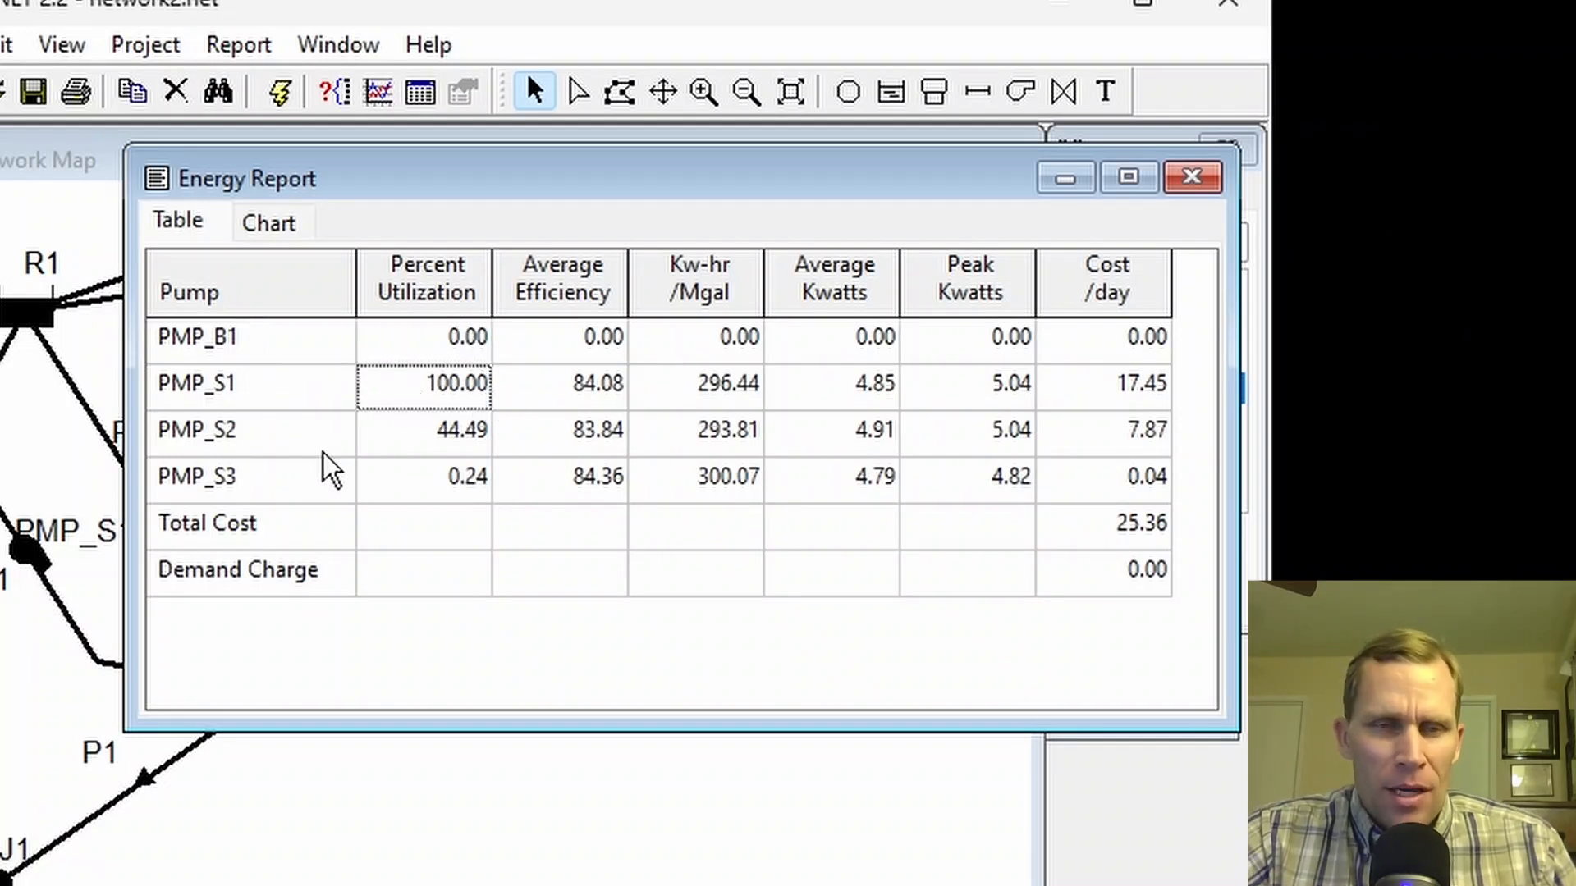
left_click(422, 441)
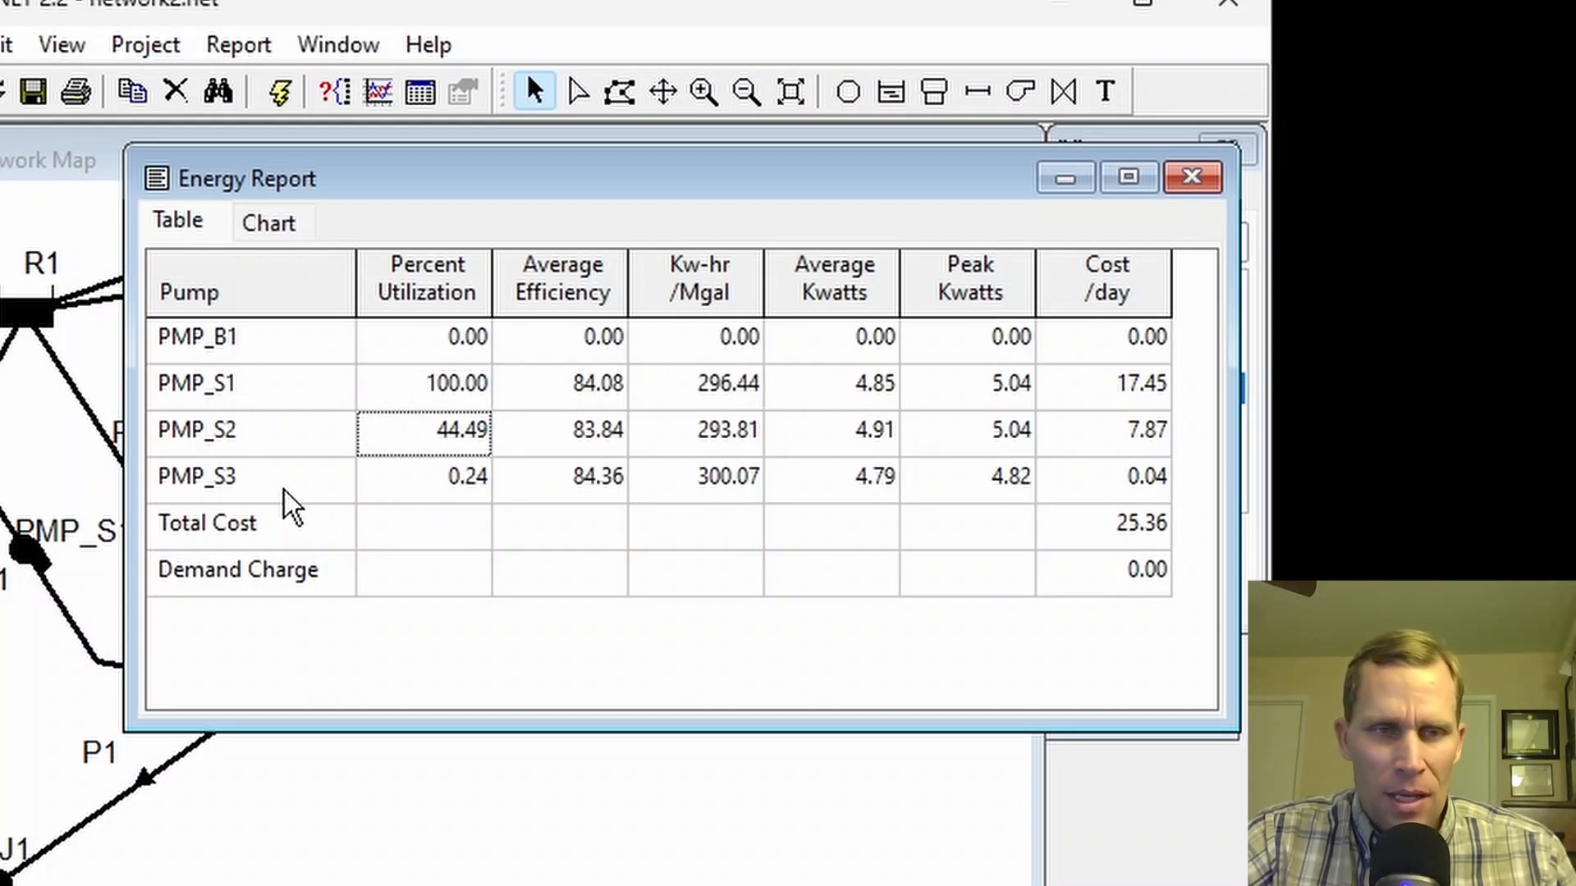
left_click(445, 496)
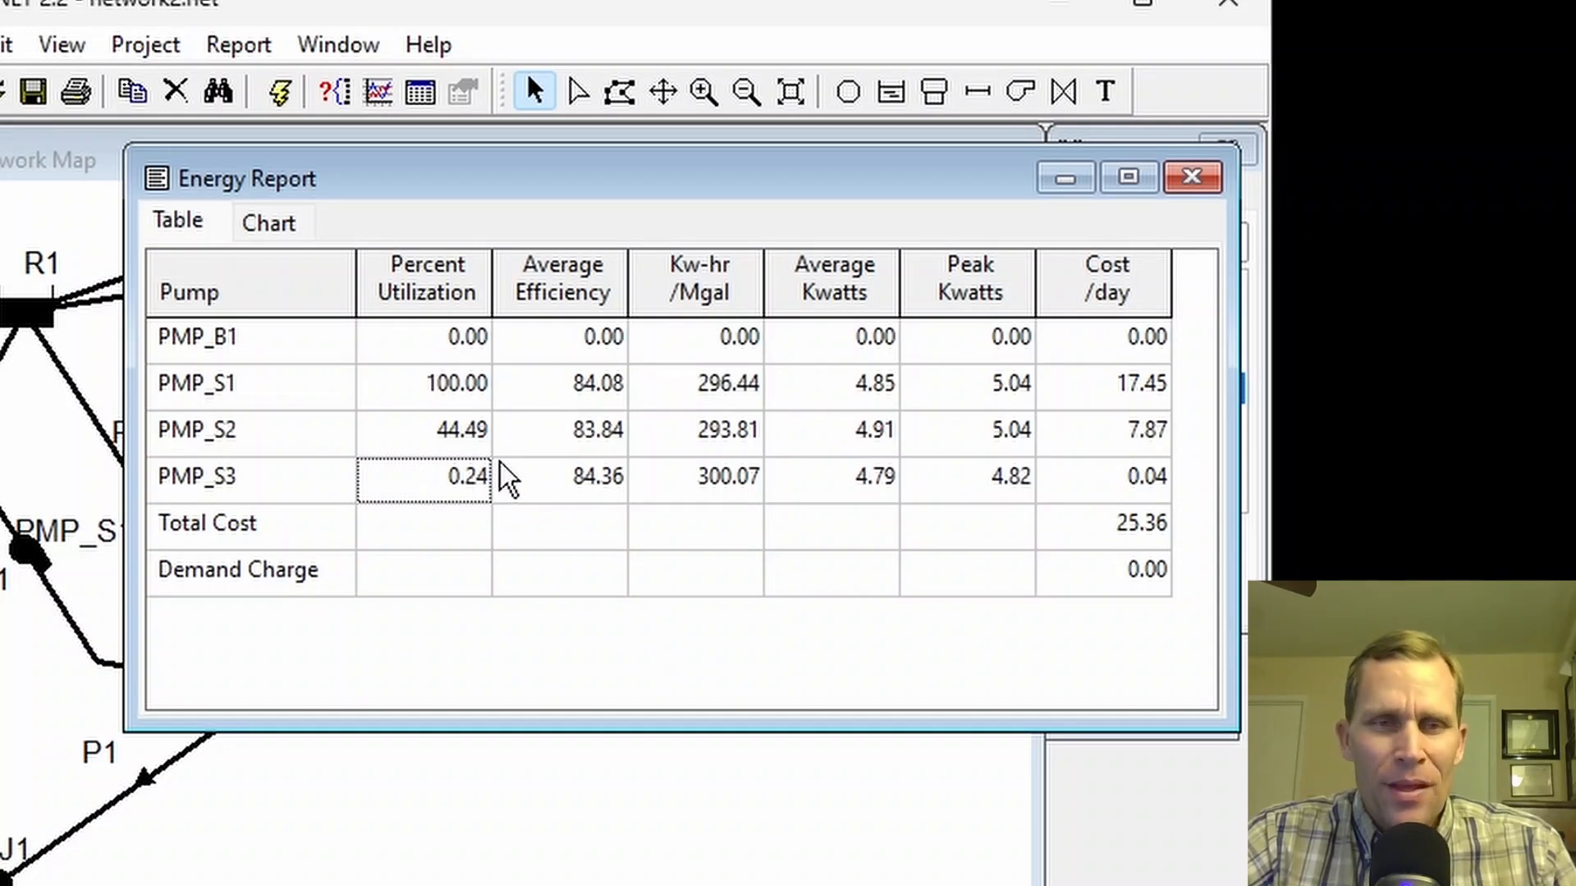
Step: Compare the average efficiency of PMP_S1, PMP_S2 and PMP_S3 in the energy report
left_click(558, 402)
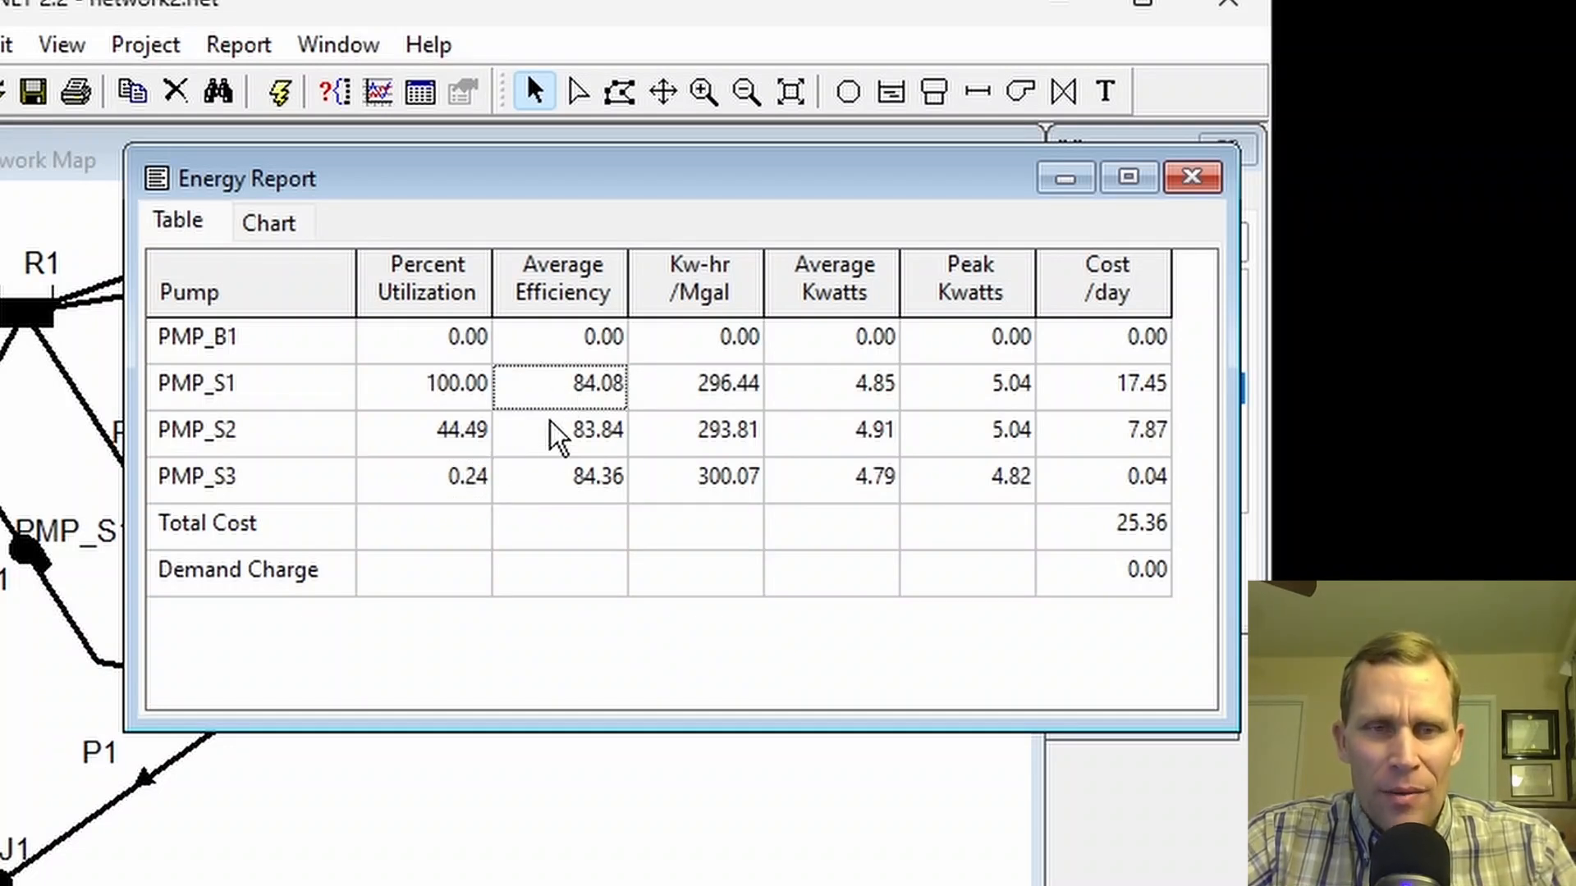
left_click(555, 447)
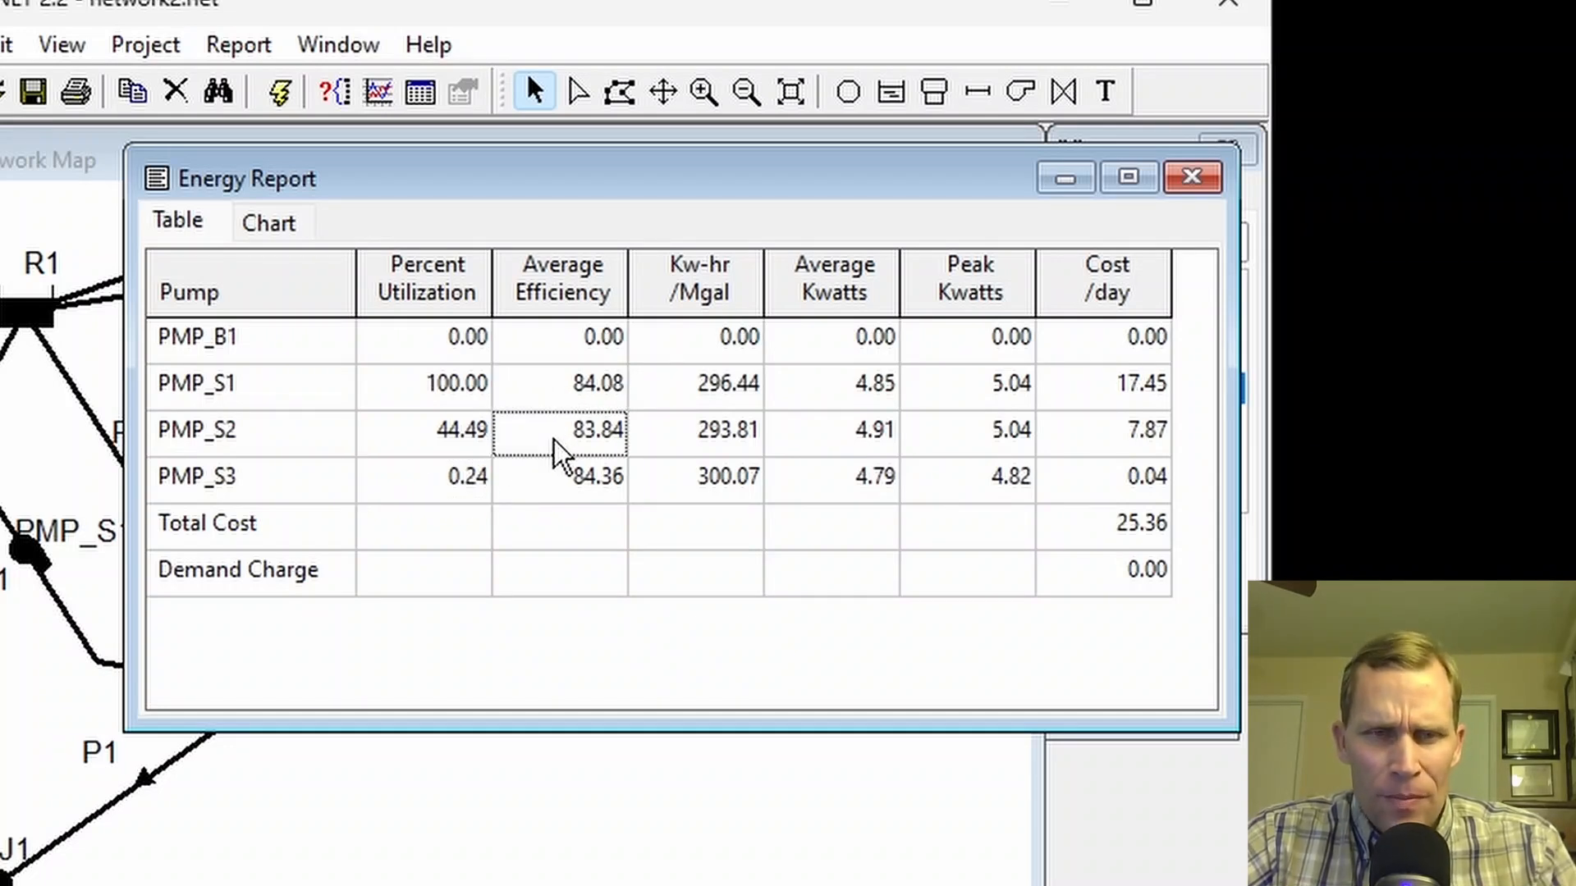
left_click(571, 492)
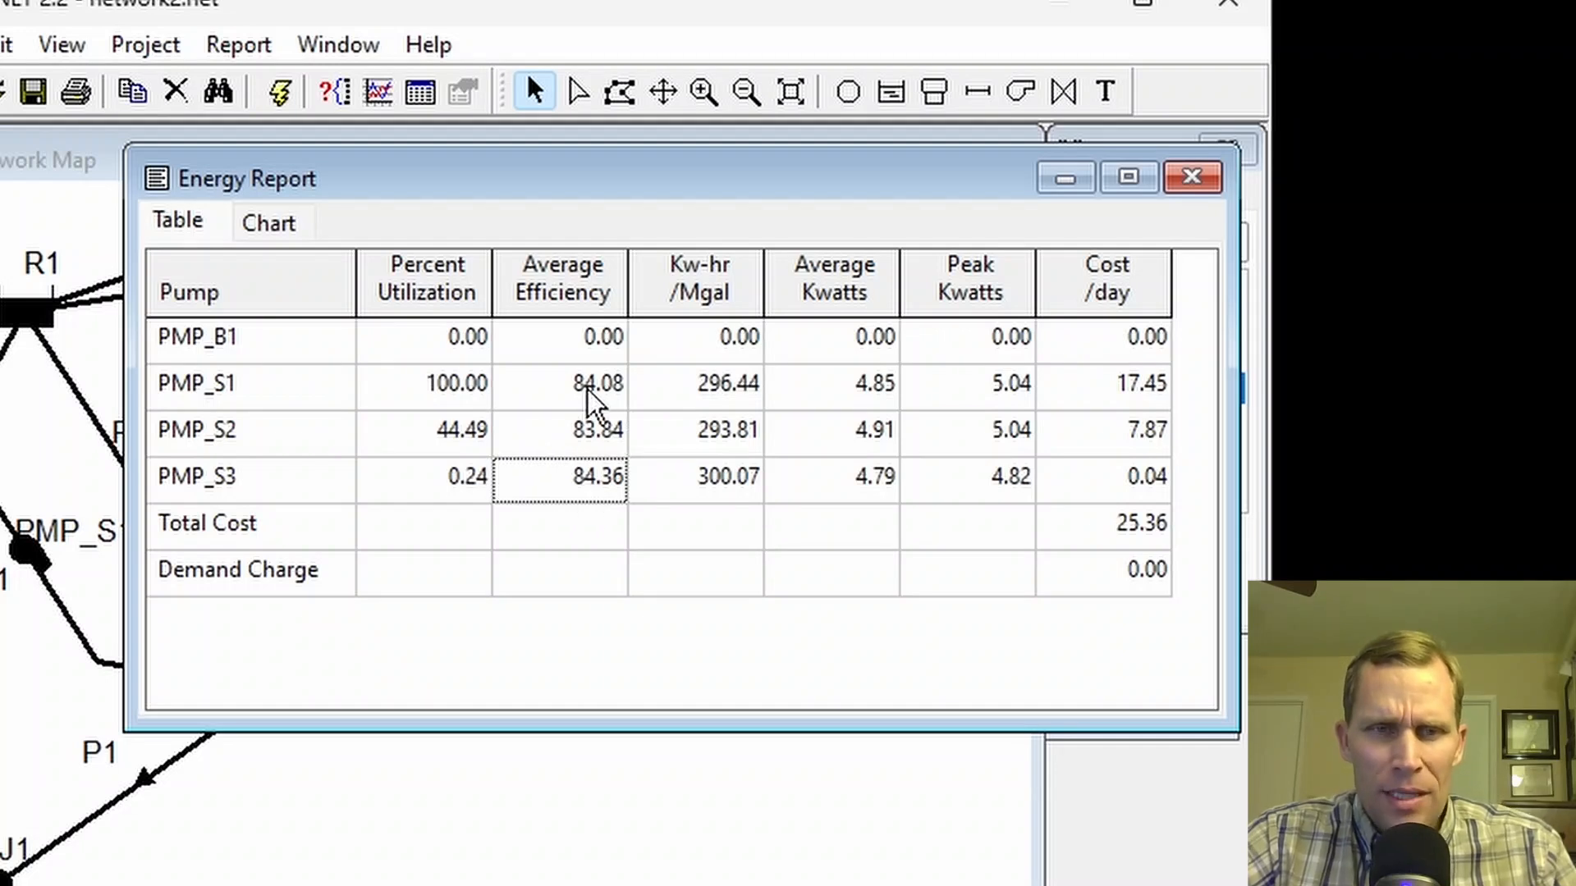
Step: Review the daily cost of each small pump against its utilization, and the total cost, in the energy report
left_click(1113, 395)
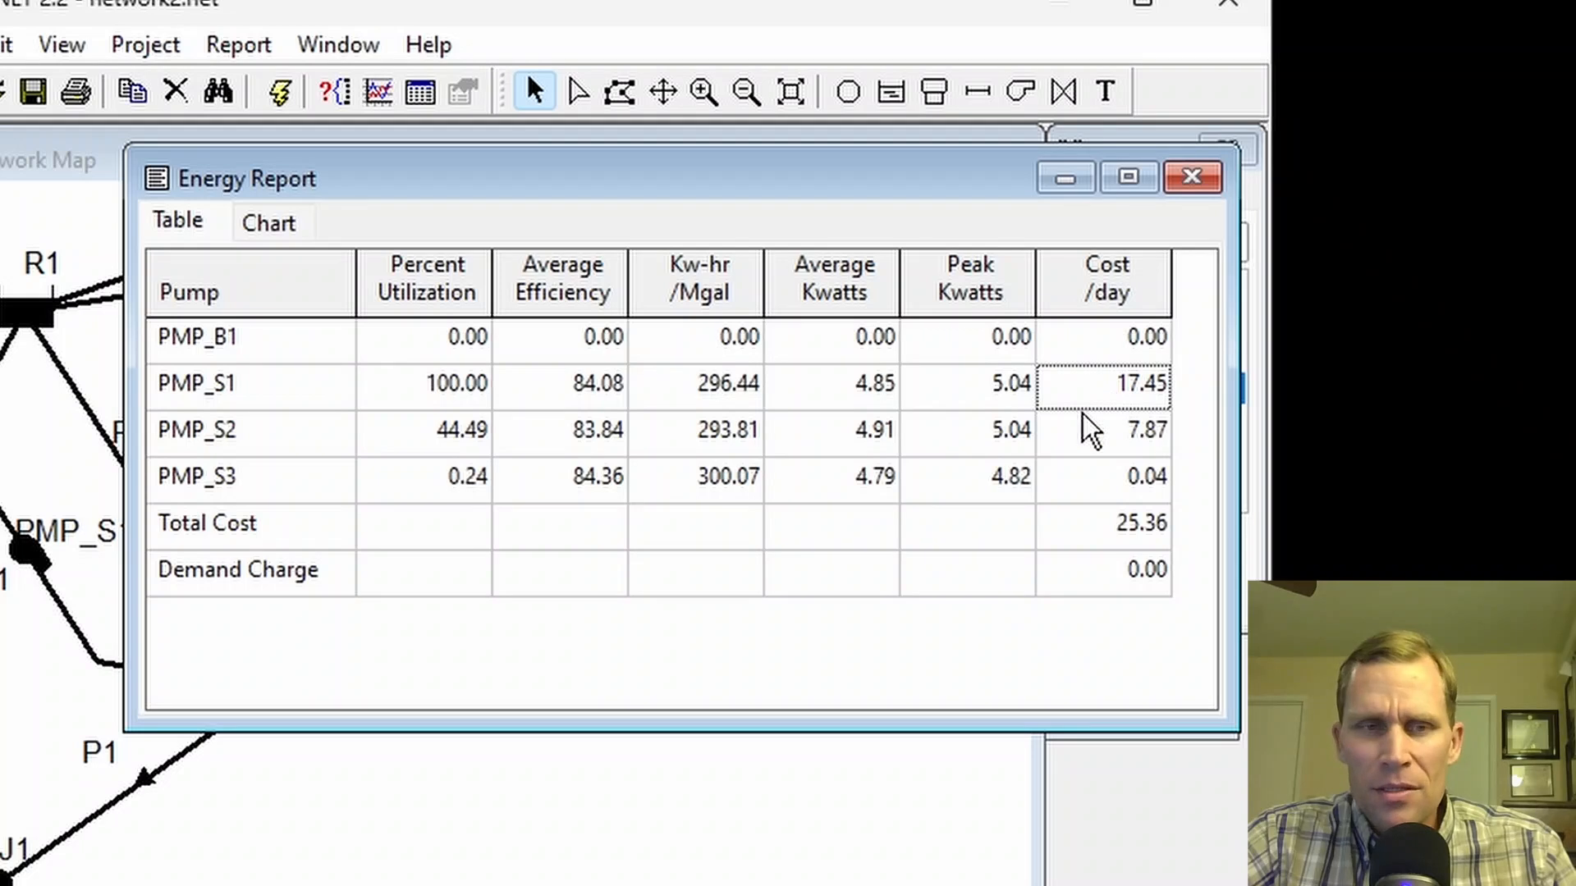
left_click(1136, 444)
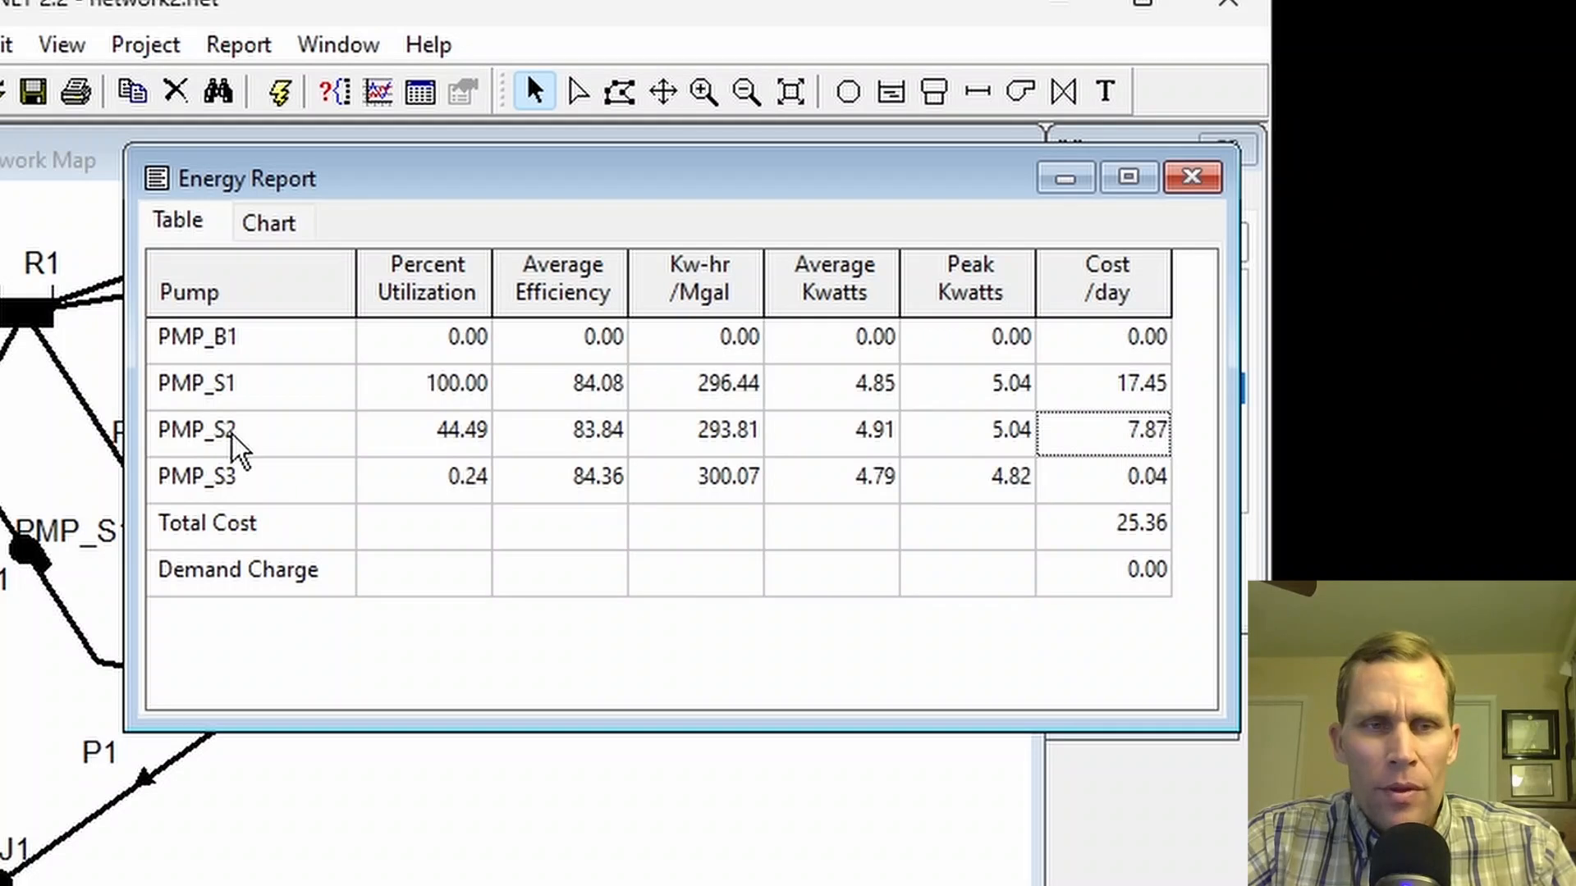
left_click(388, 452)
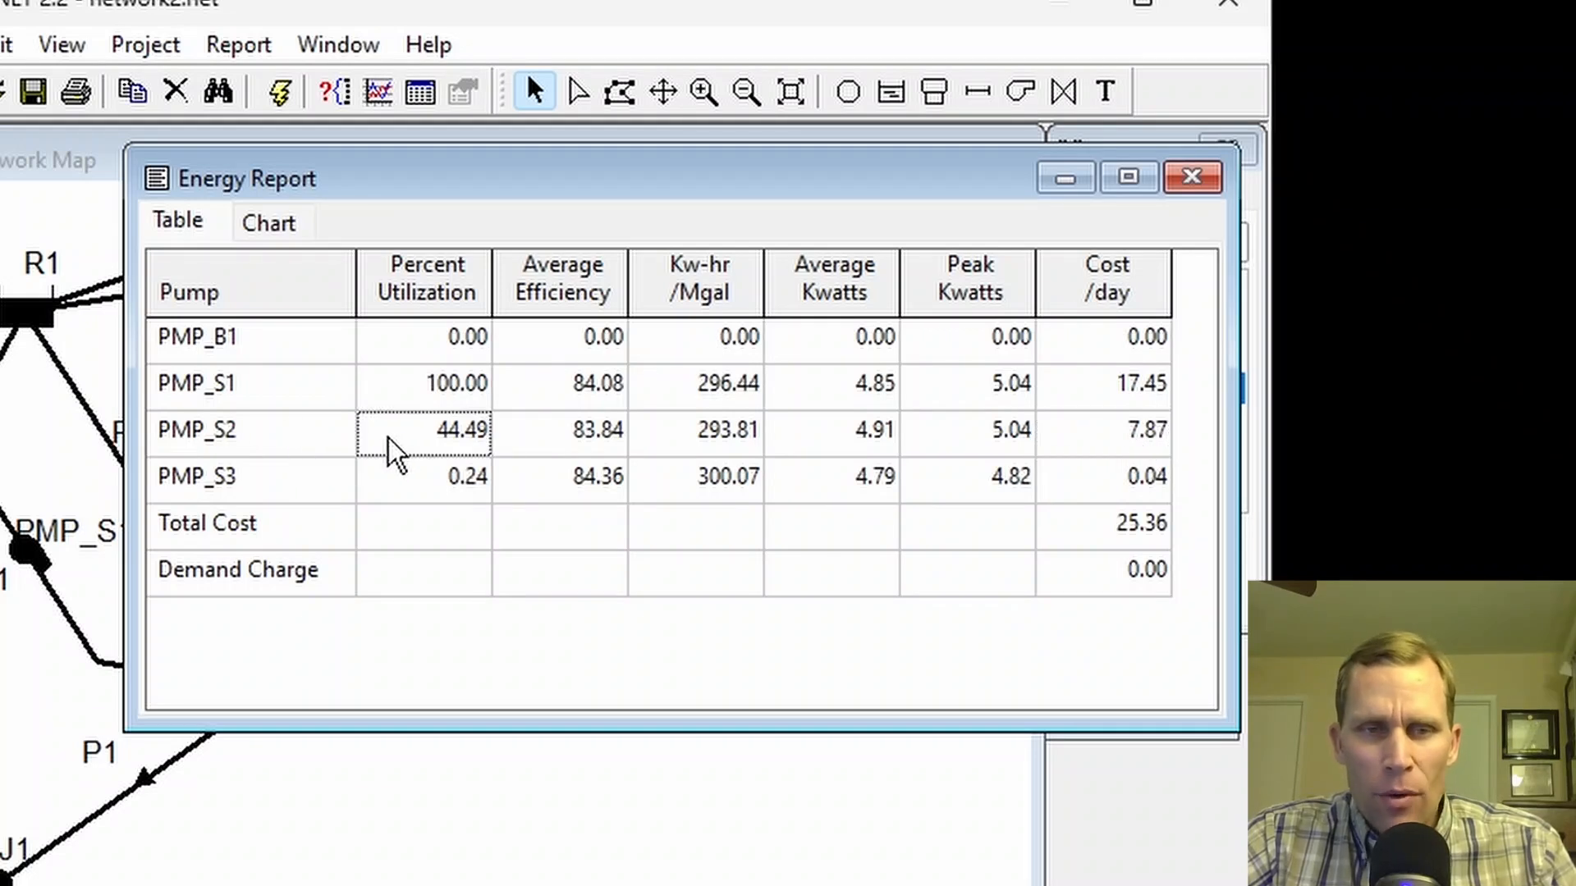
left_click(1097, 476)
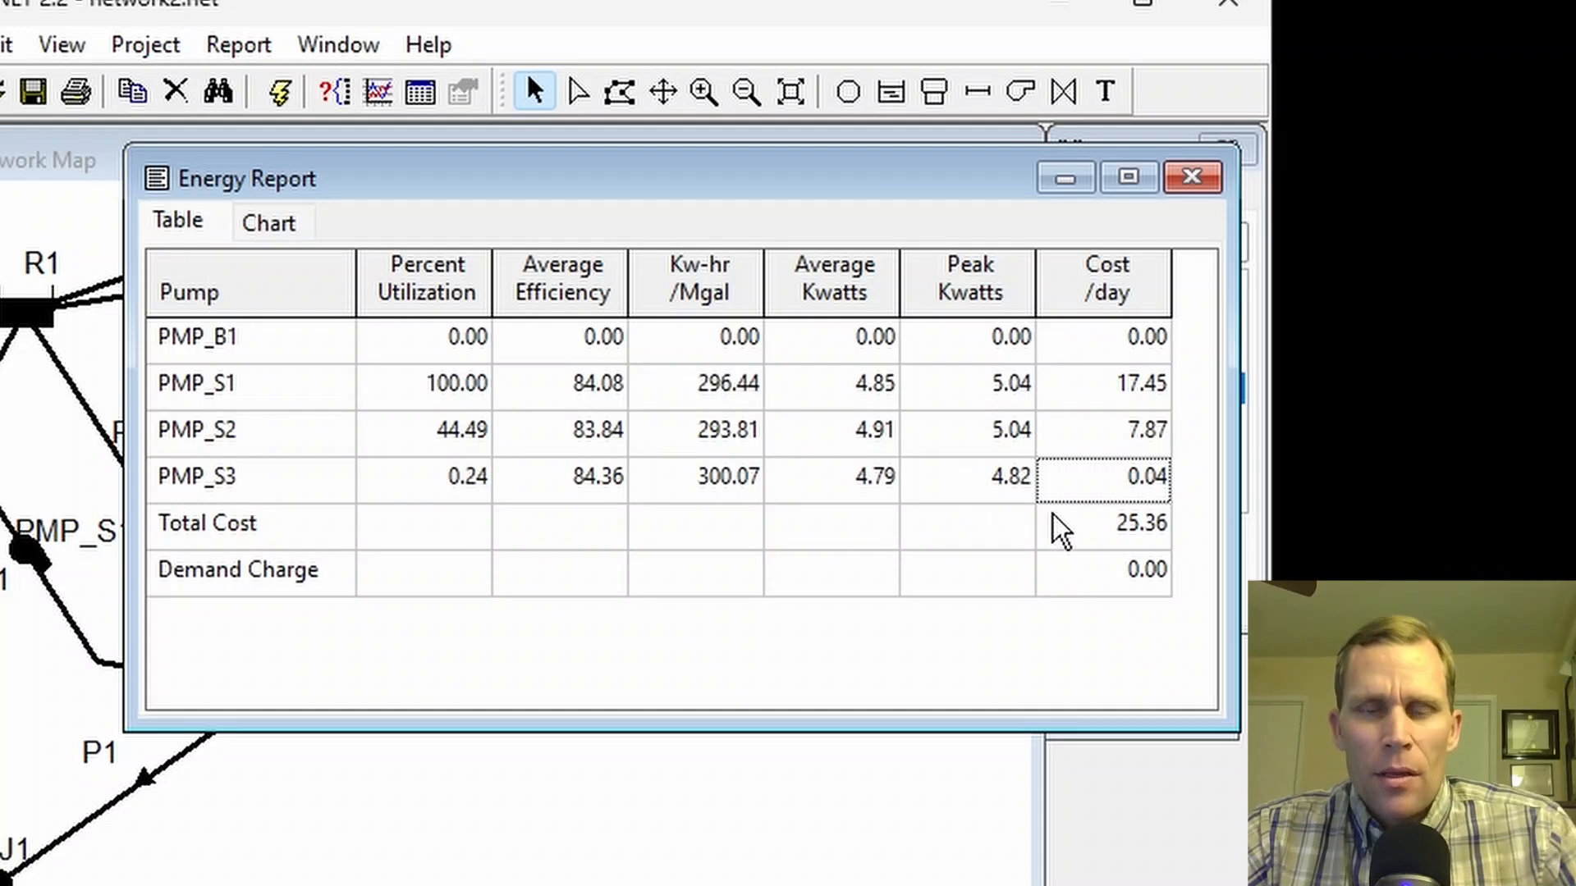
left_click(1089, 534)
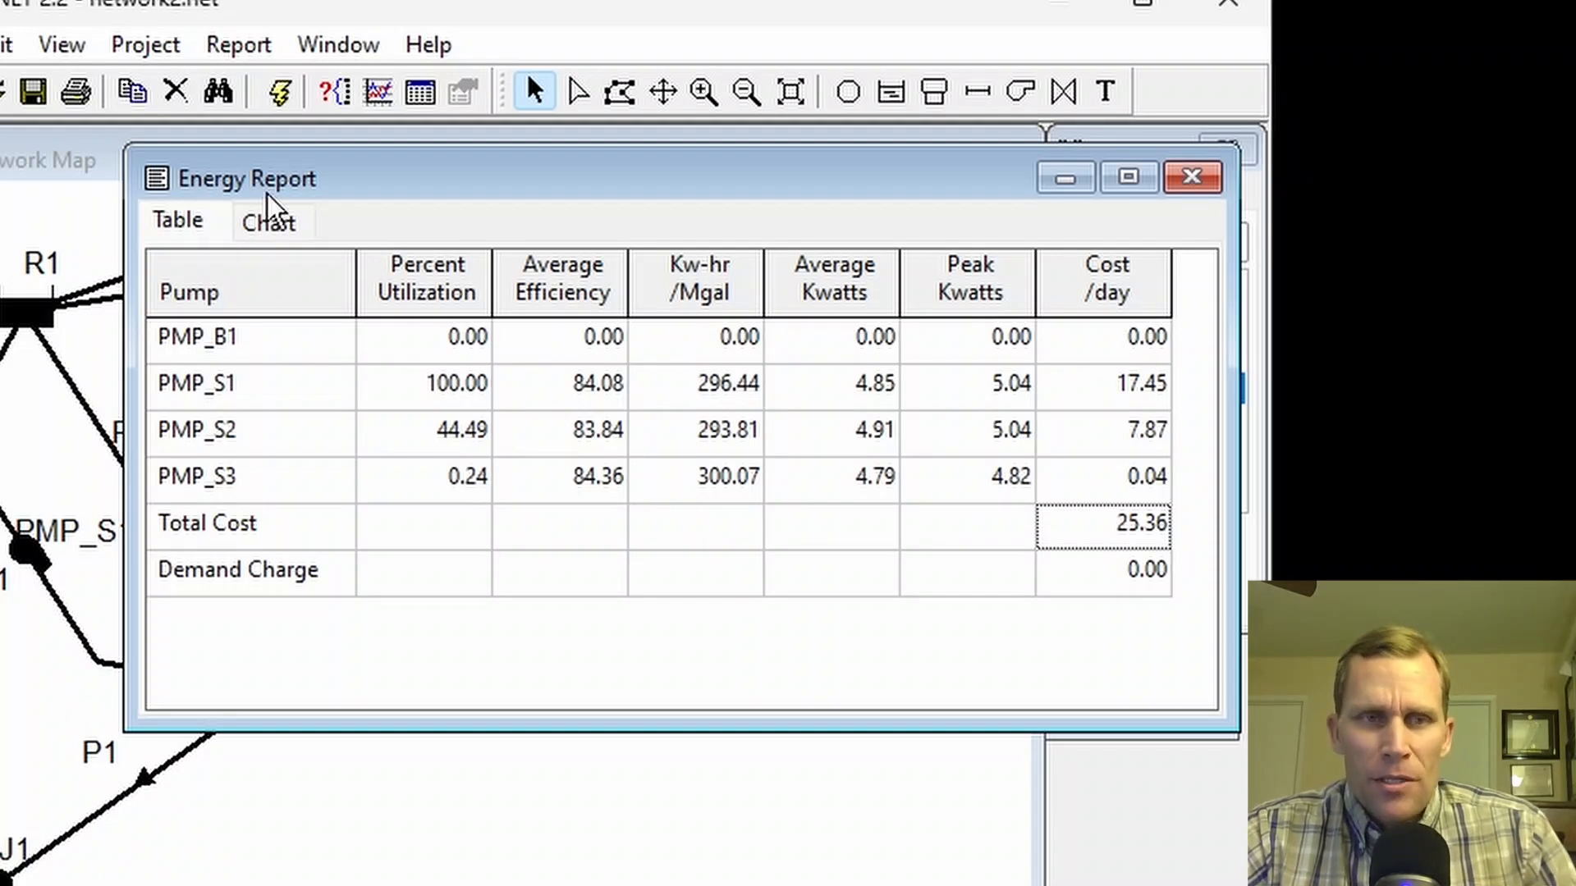
Step: Move the energy report aside to view the network map, and close the report and the time series plot behind it
left_click_drag(269, 193, 655, 284)
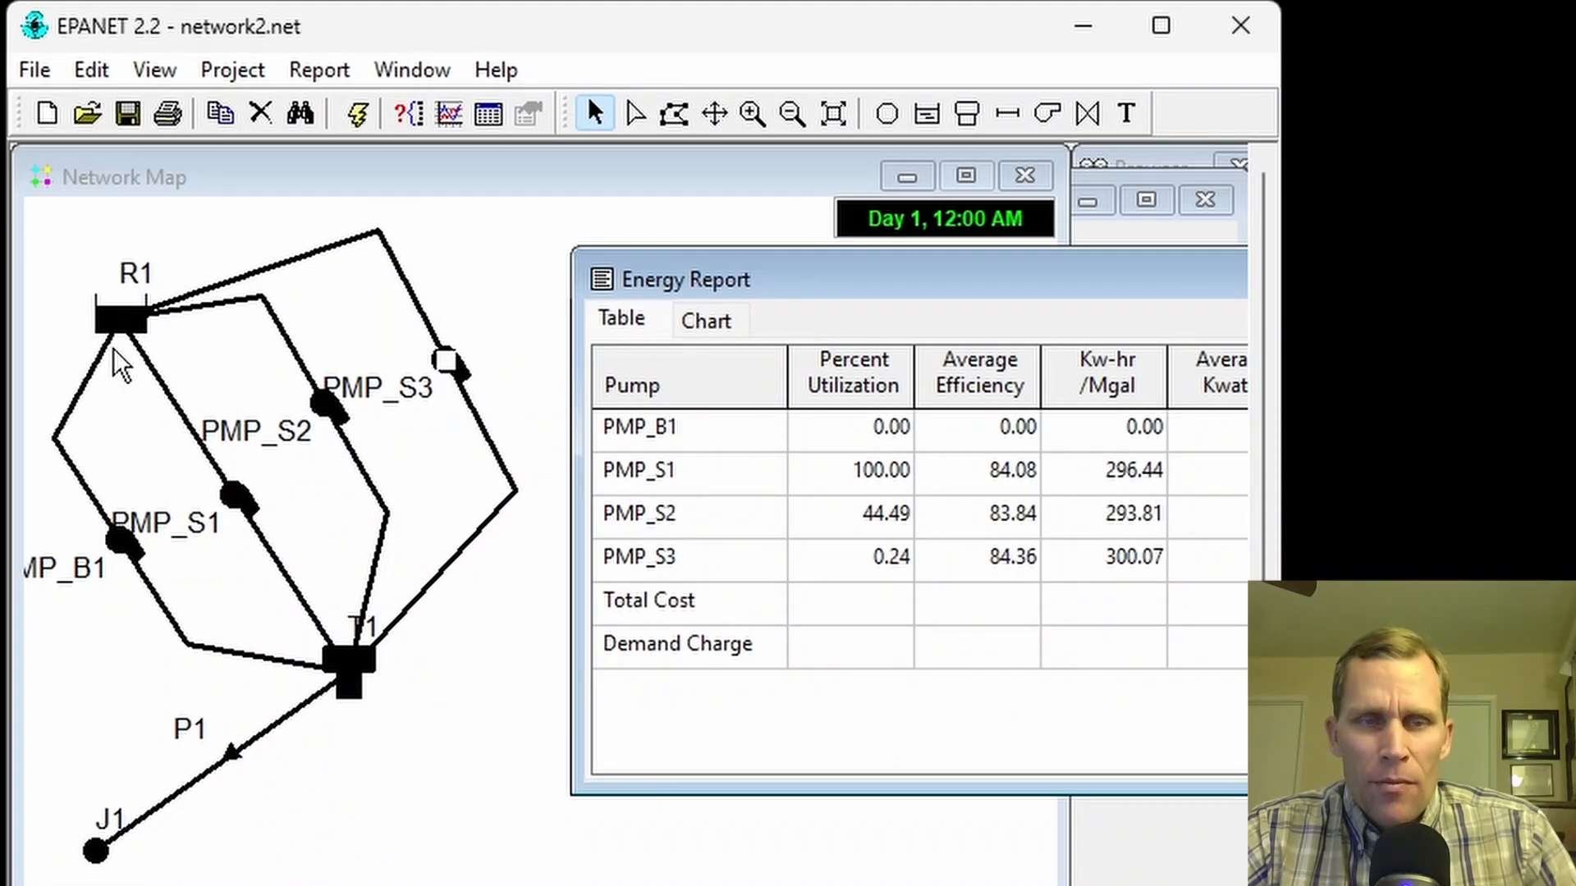
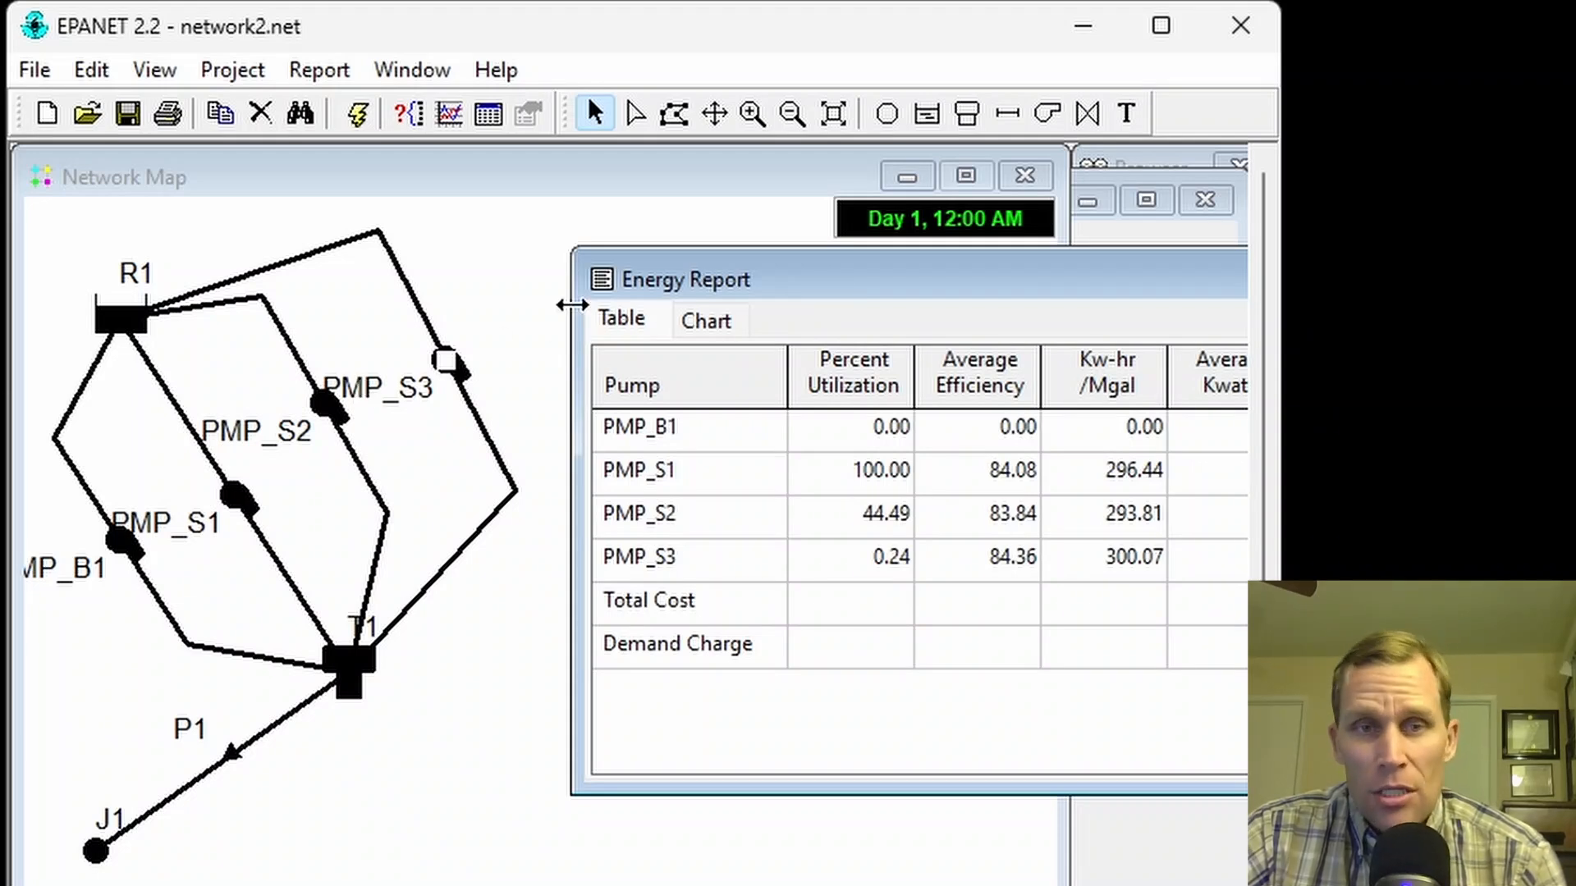
left_click_drag(749, 283, 728, 276)
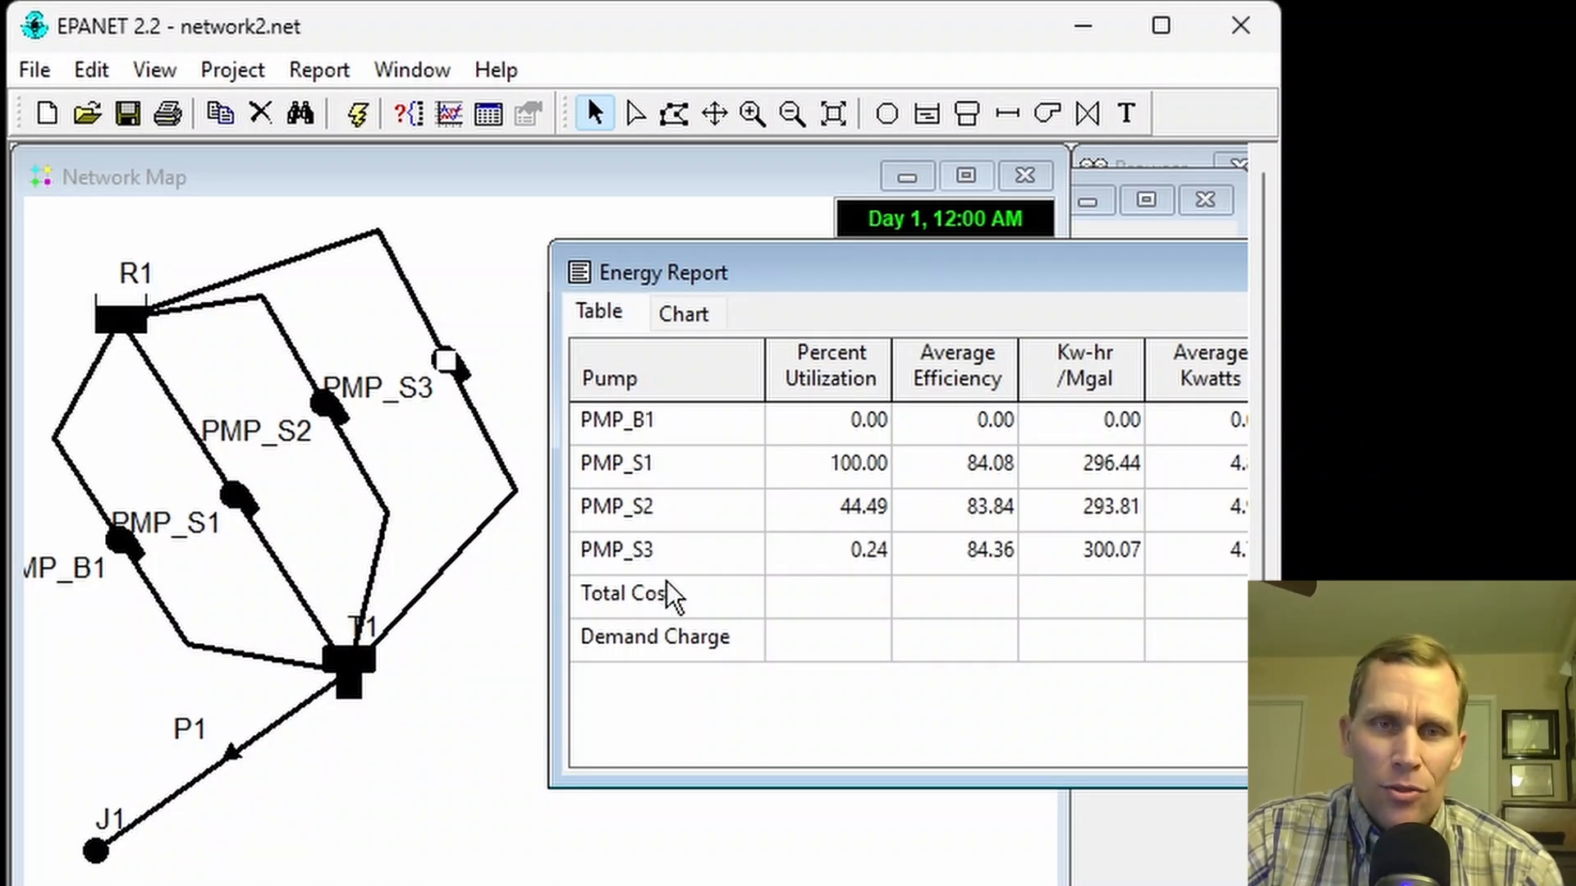
left_click_drag(868, 274, 614, 198)
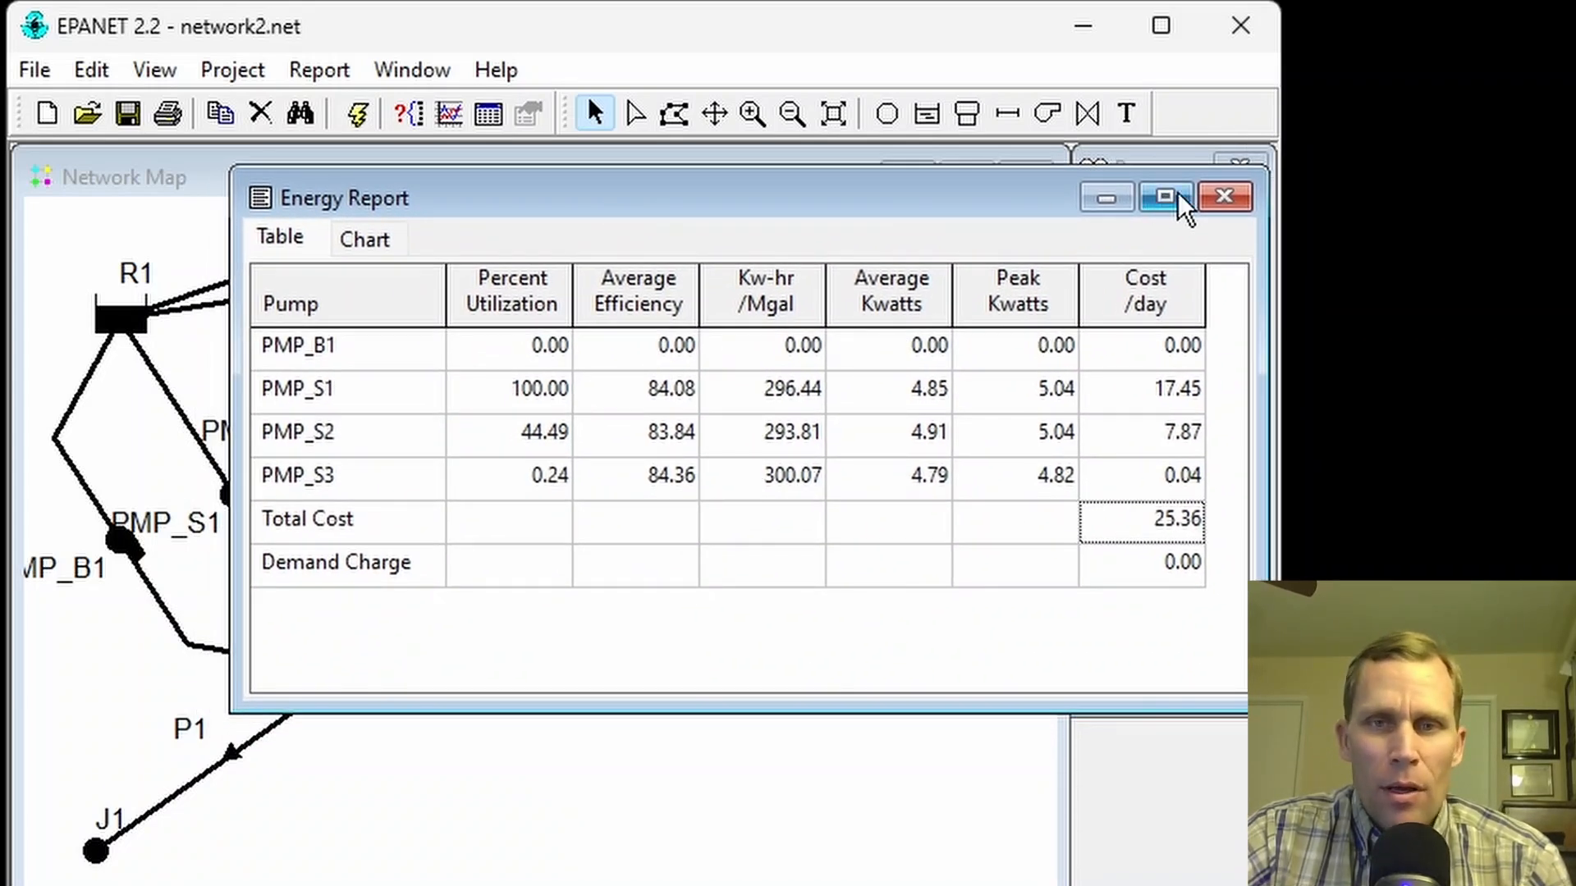
left_click(1221, 198)
left_click(1205, 200)
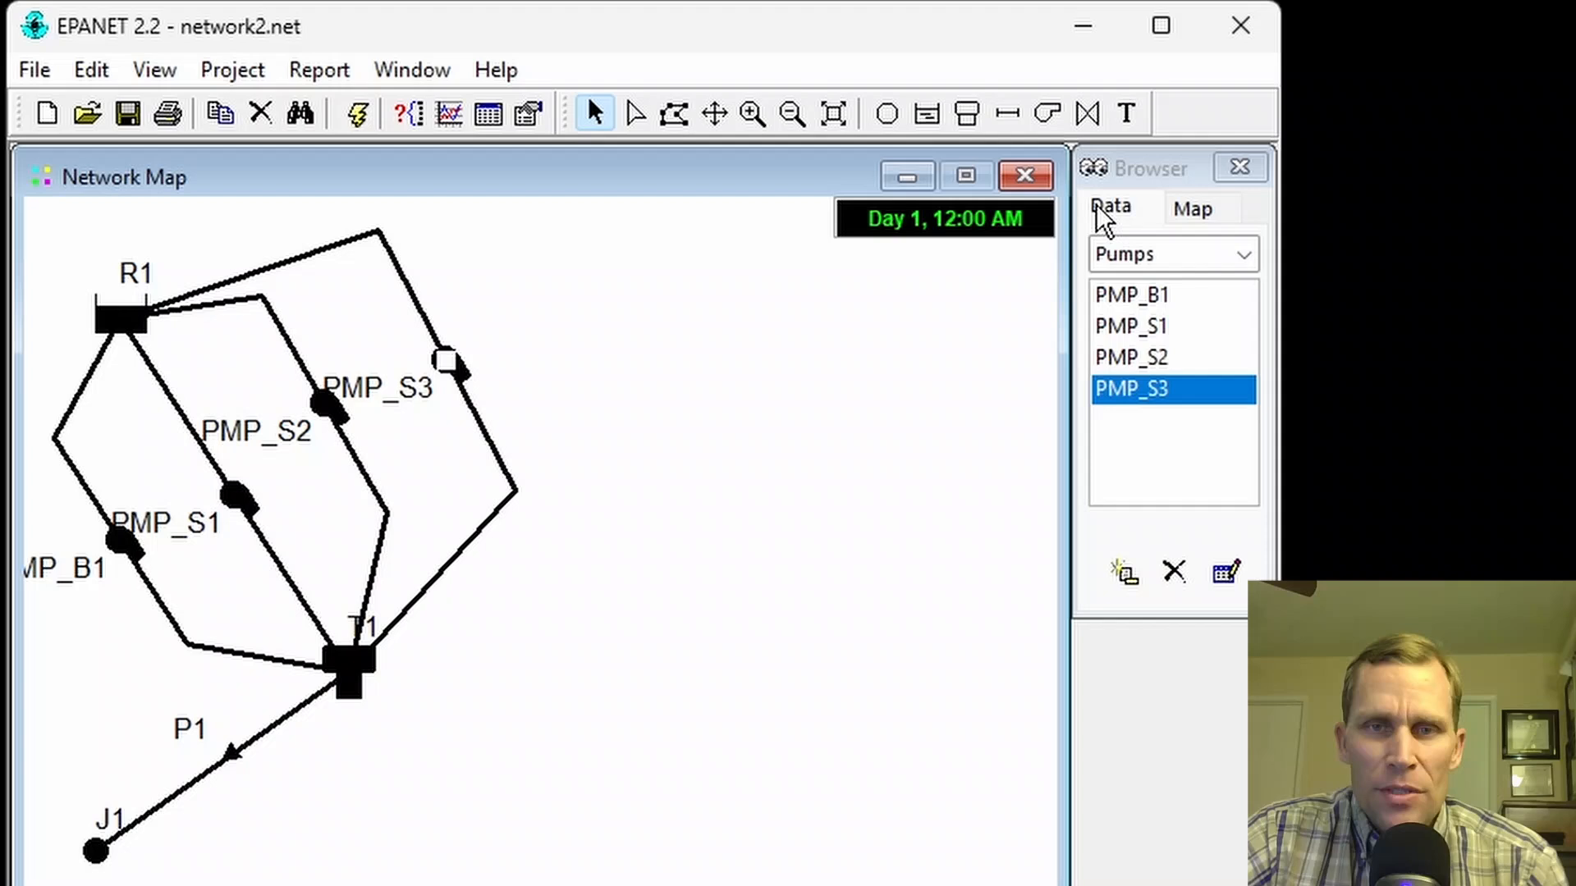
Step: Open the properties of reservoir R1 and check its total head
left_click(1133, 174)
double_click(123, 318)
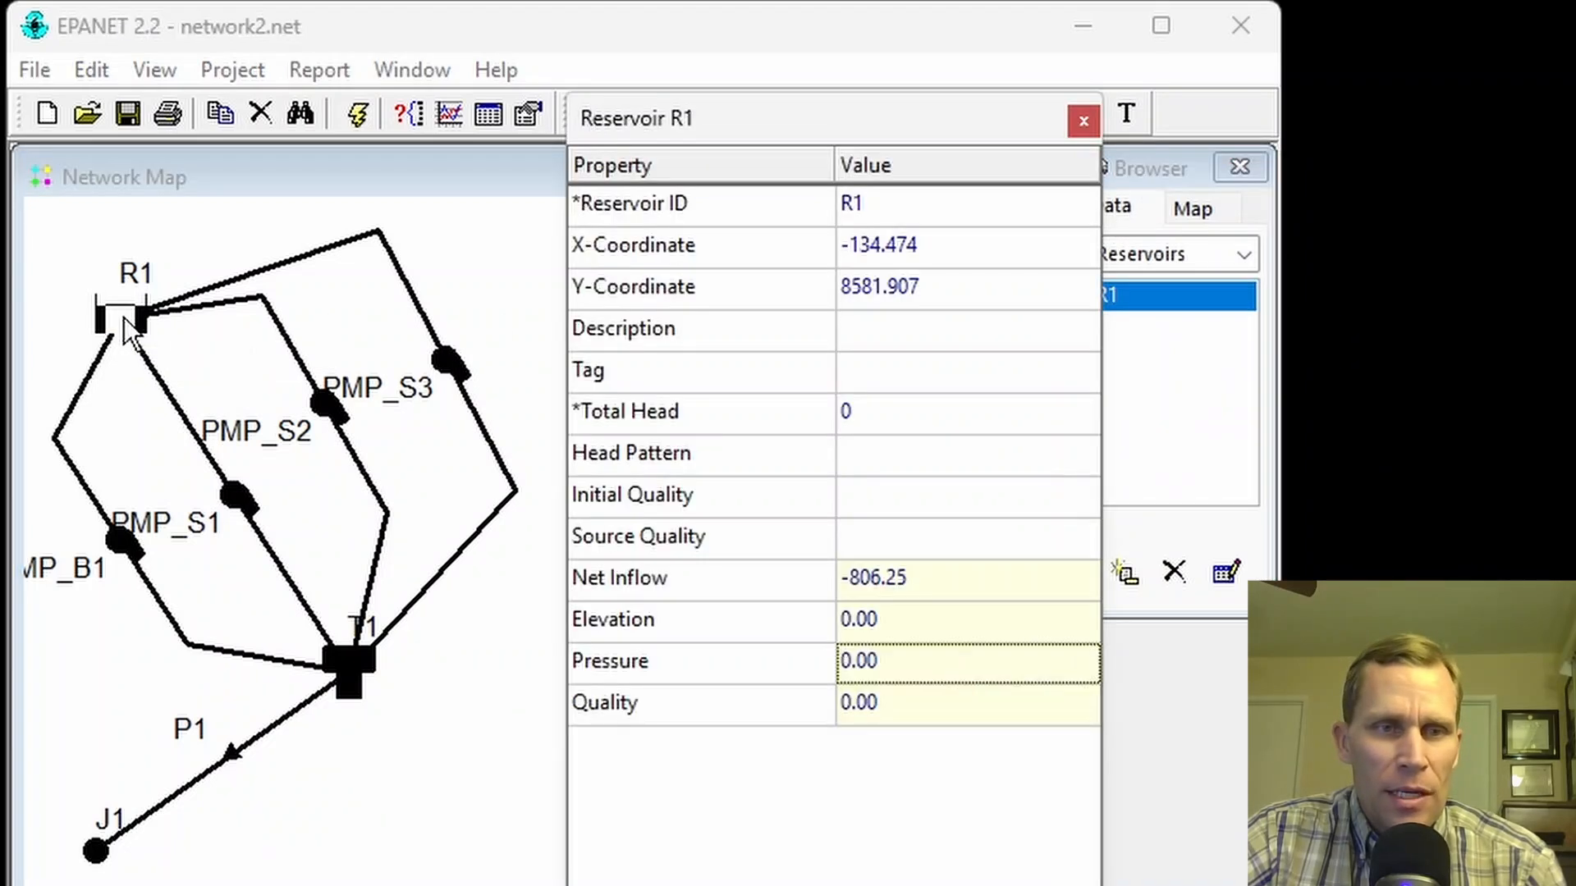
left_click(899, 414)
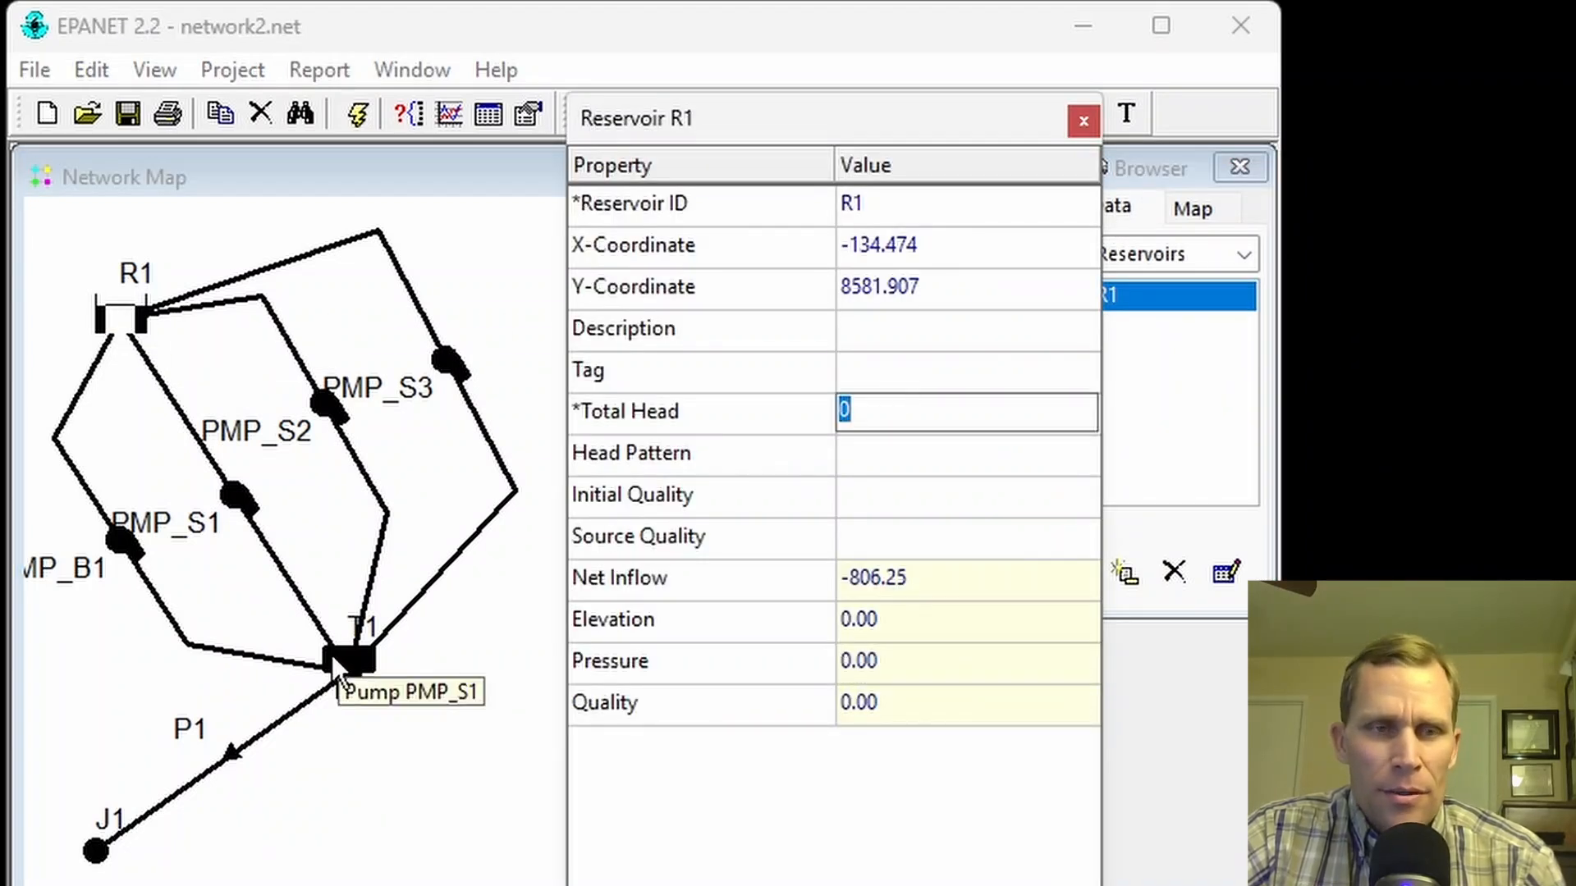
Step: Check the elevation, initial level and maximum level of tank T1, and close its properties
left_click(353, 663)
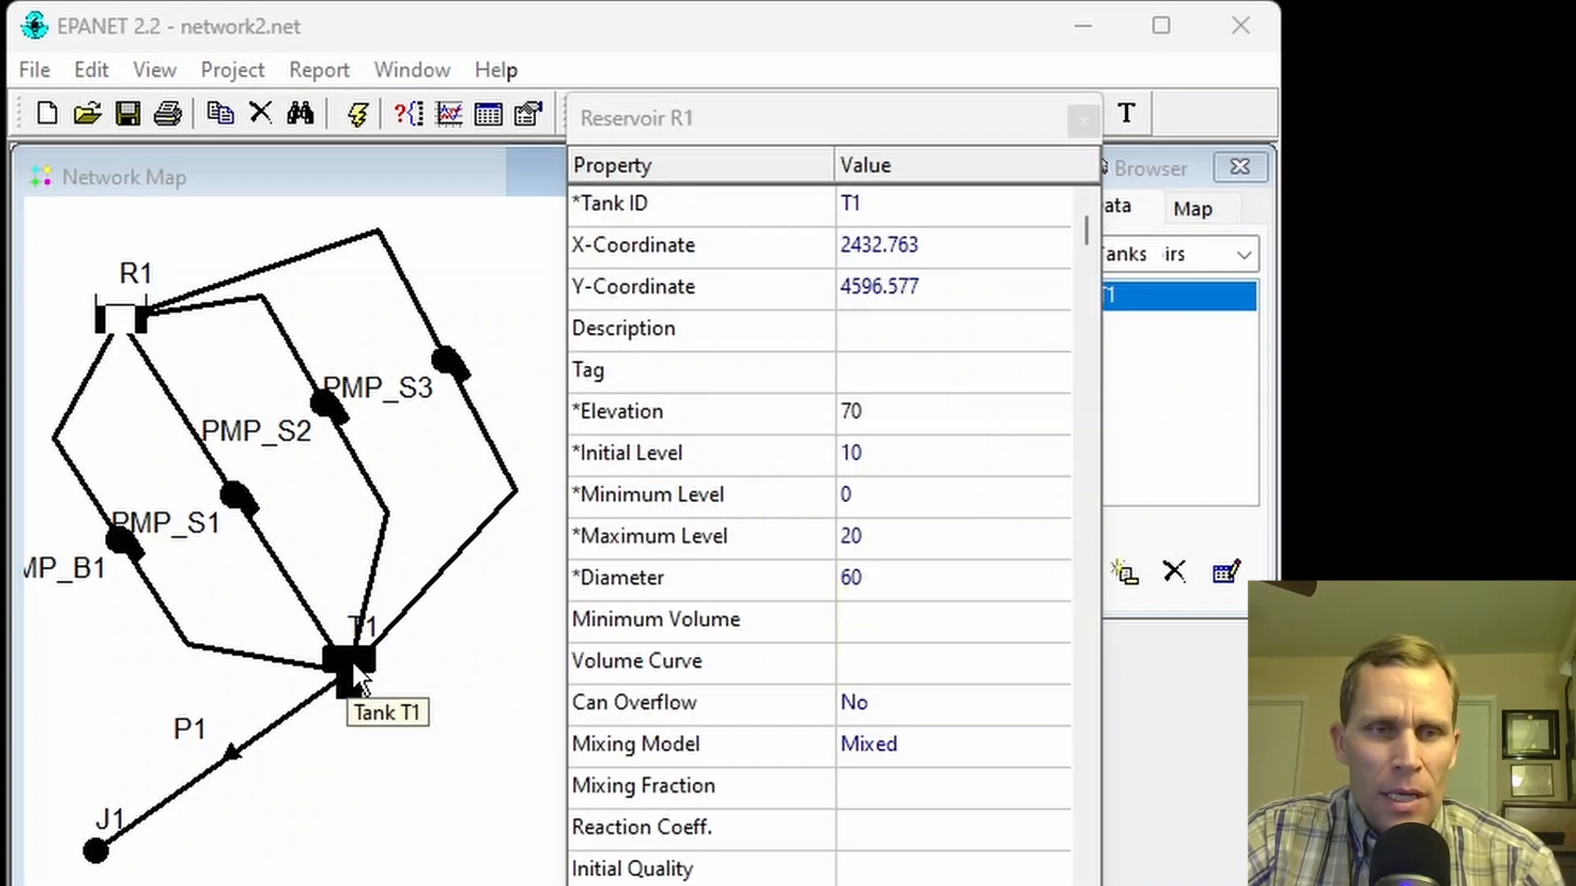
left_click(891, 412)
left_click(888, 445)
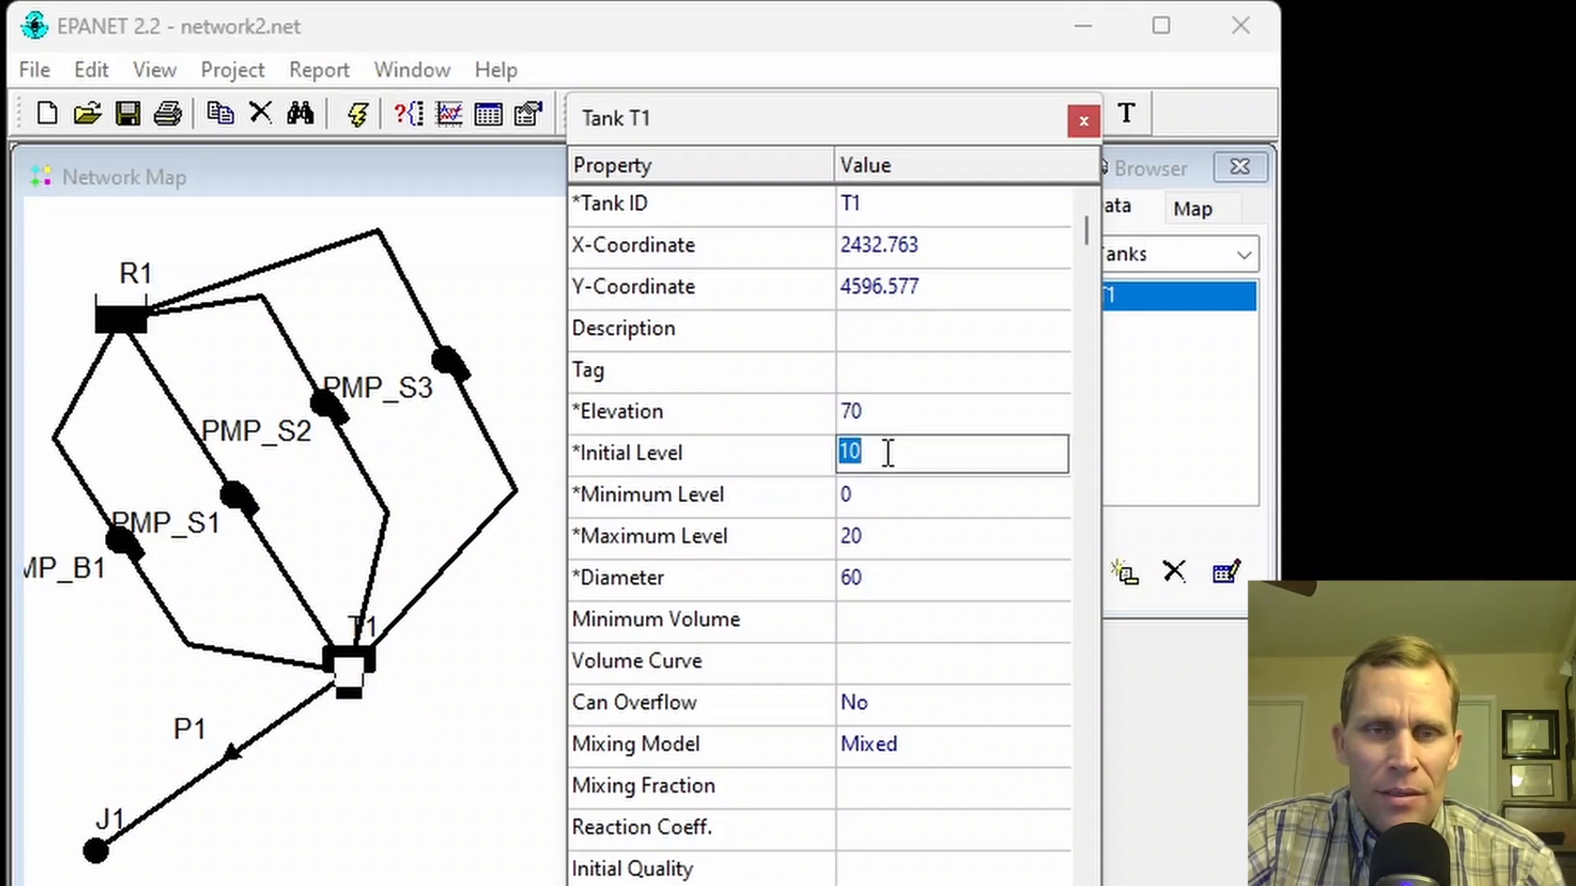
left_click(873, 519)
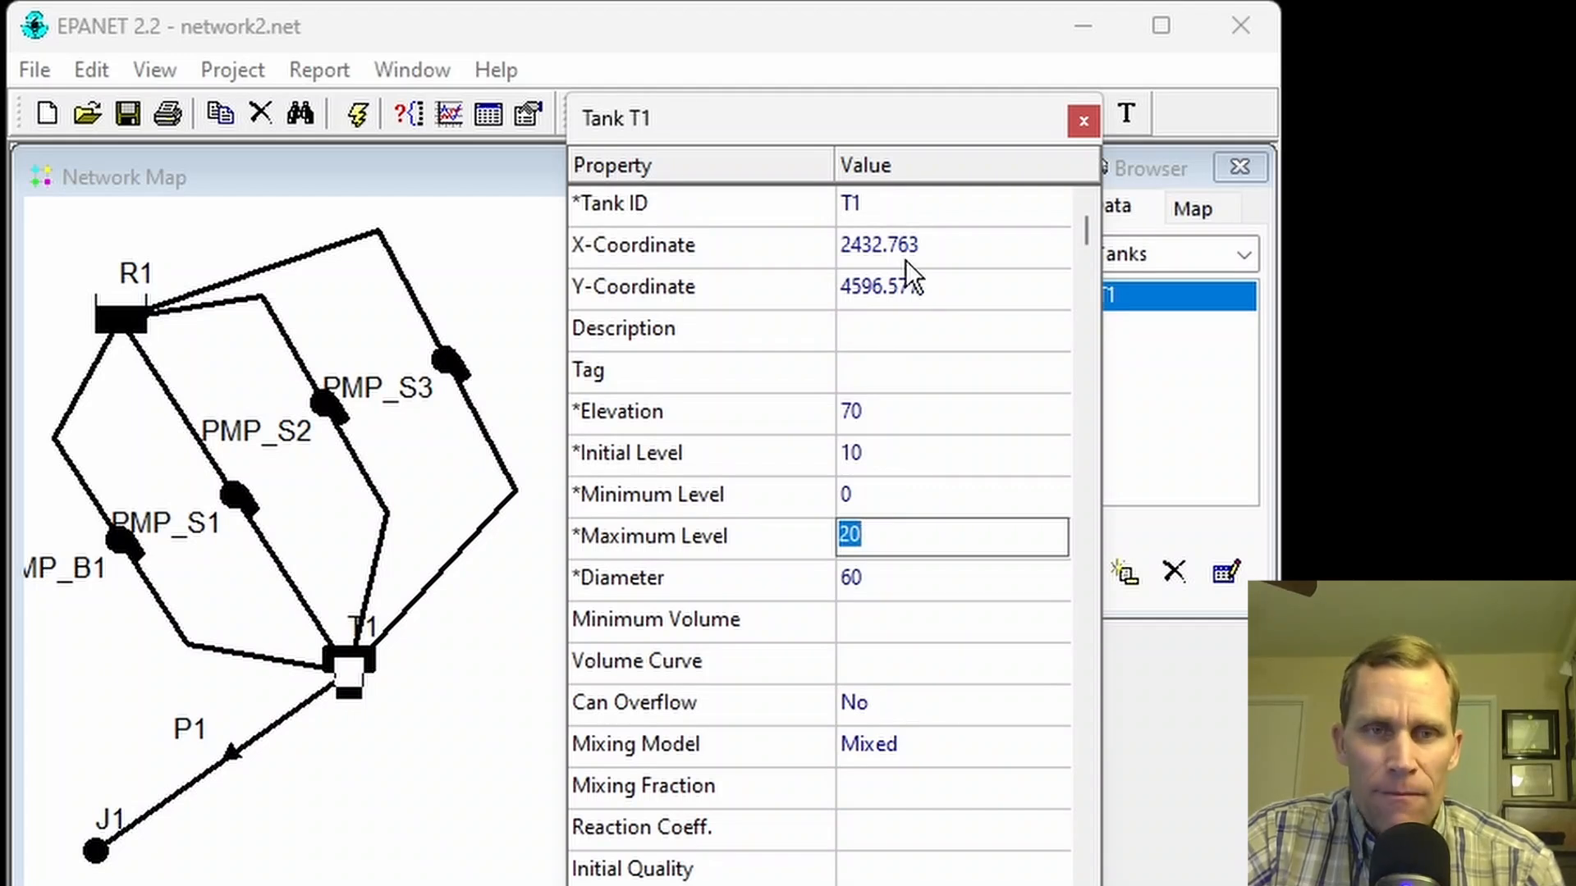
left_click(1083, 121)
Step: List the network's curves, open CRV_PMP_B in the Curve Editor and inspect its flow and head points
left_click(1149, 254)
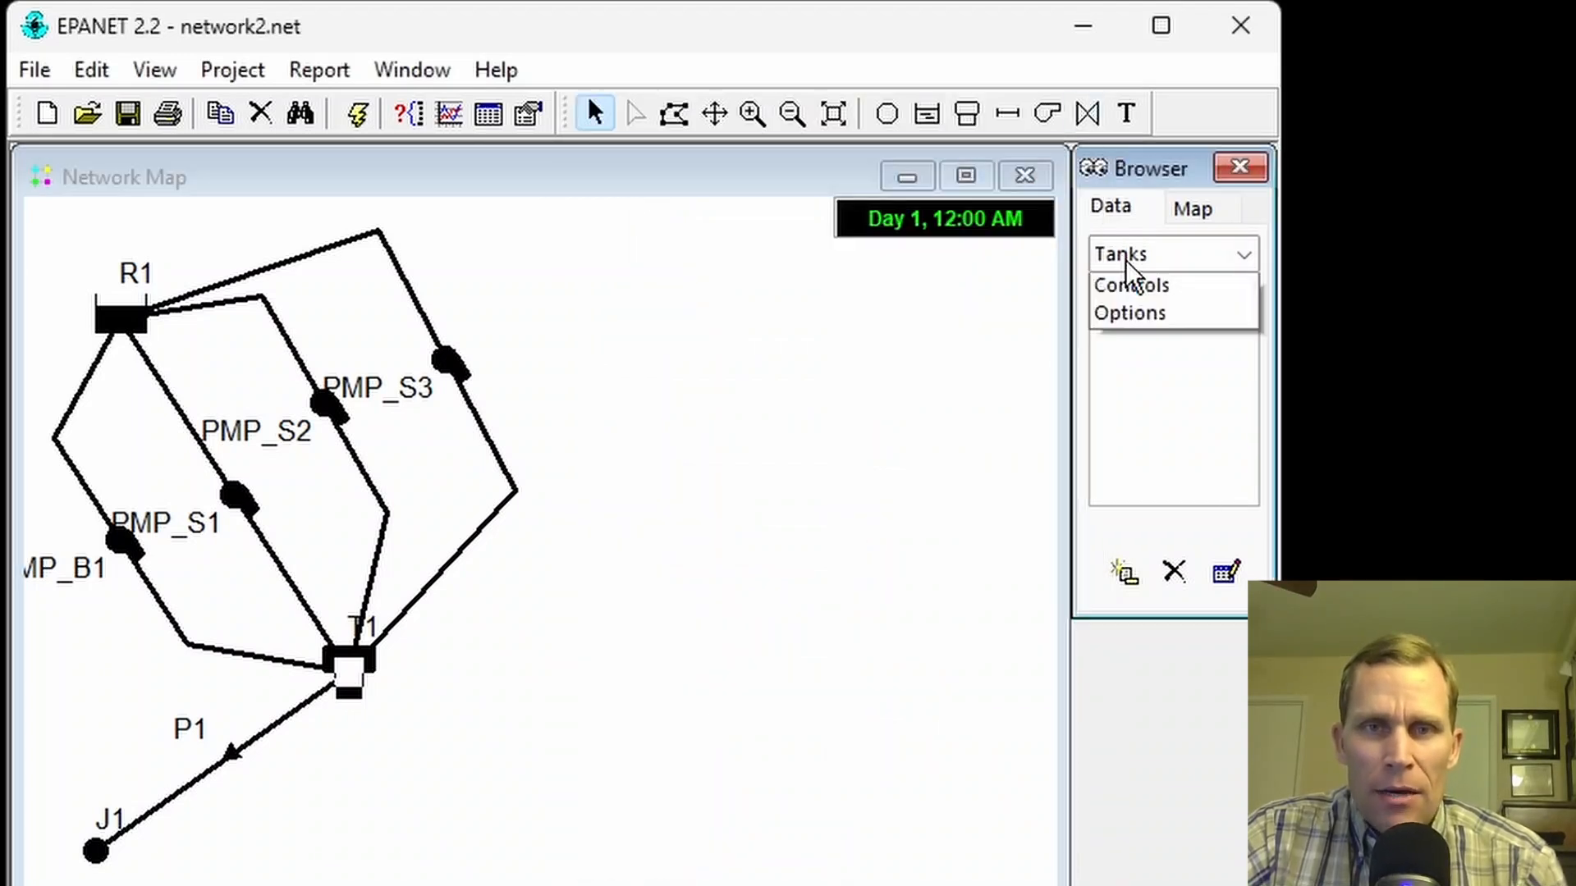
left_click(1133, 509)
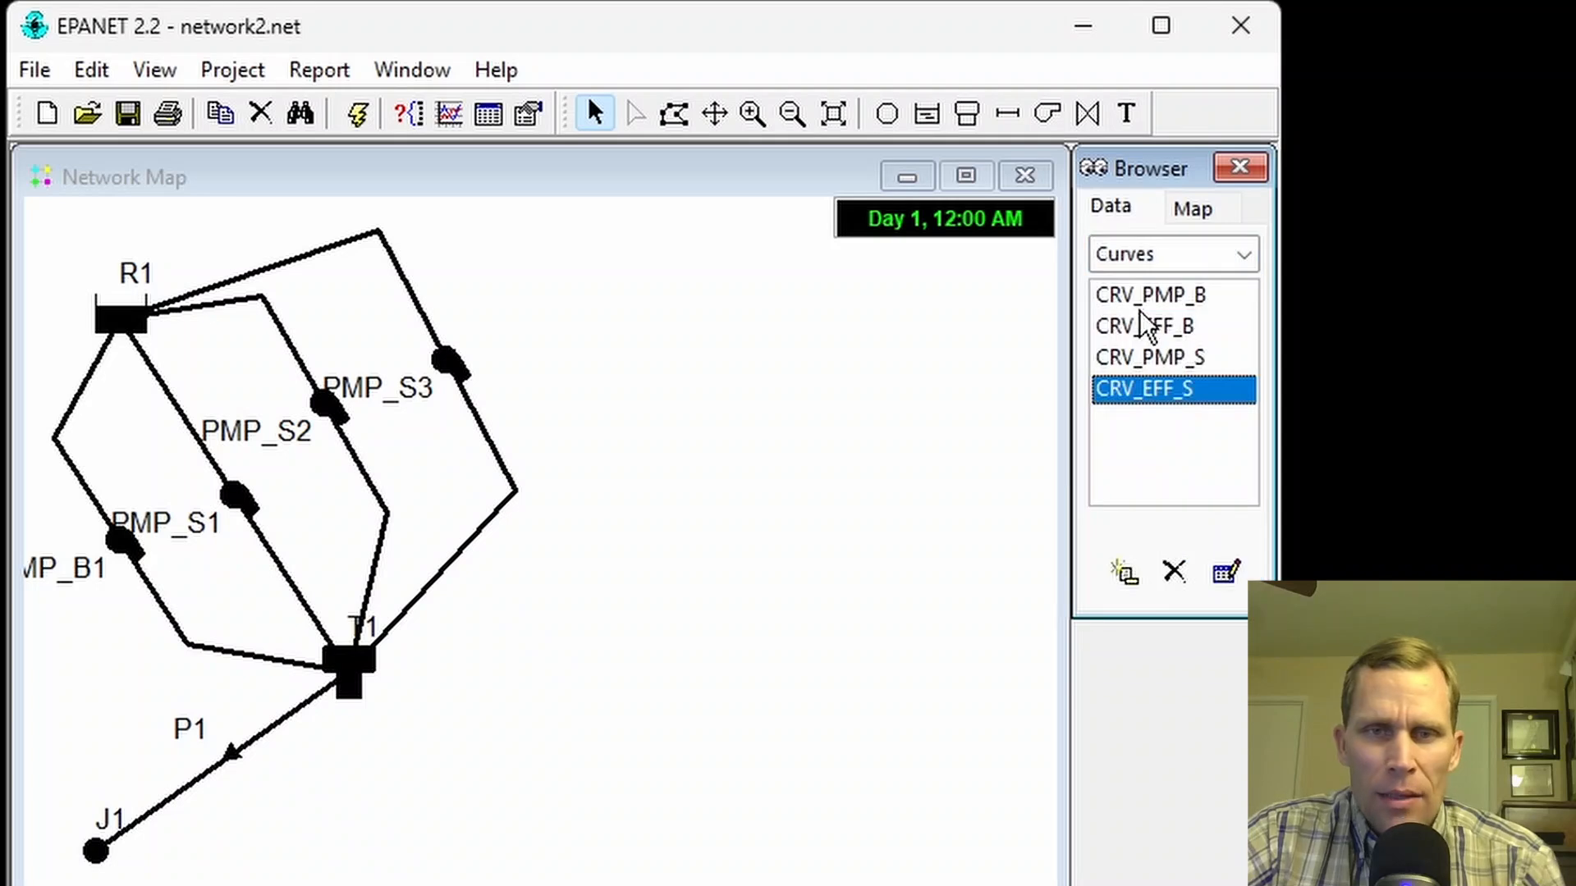
double_click(1155, 300)
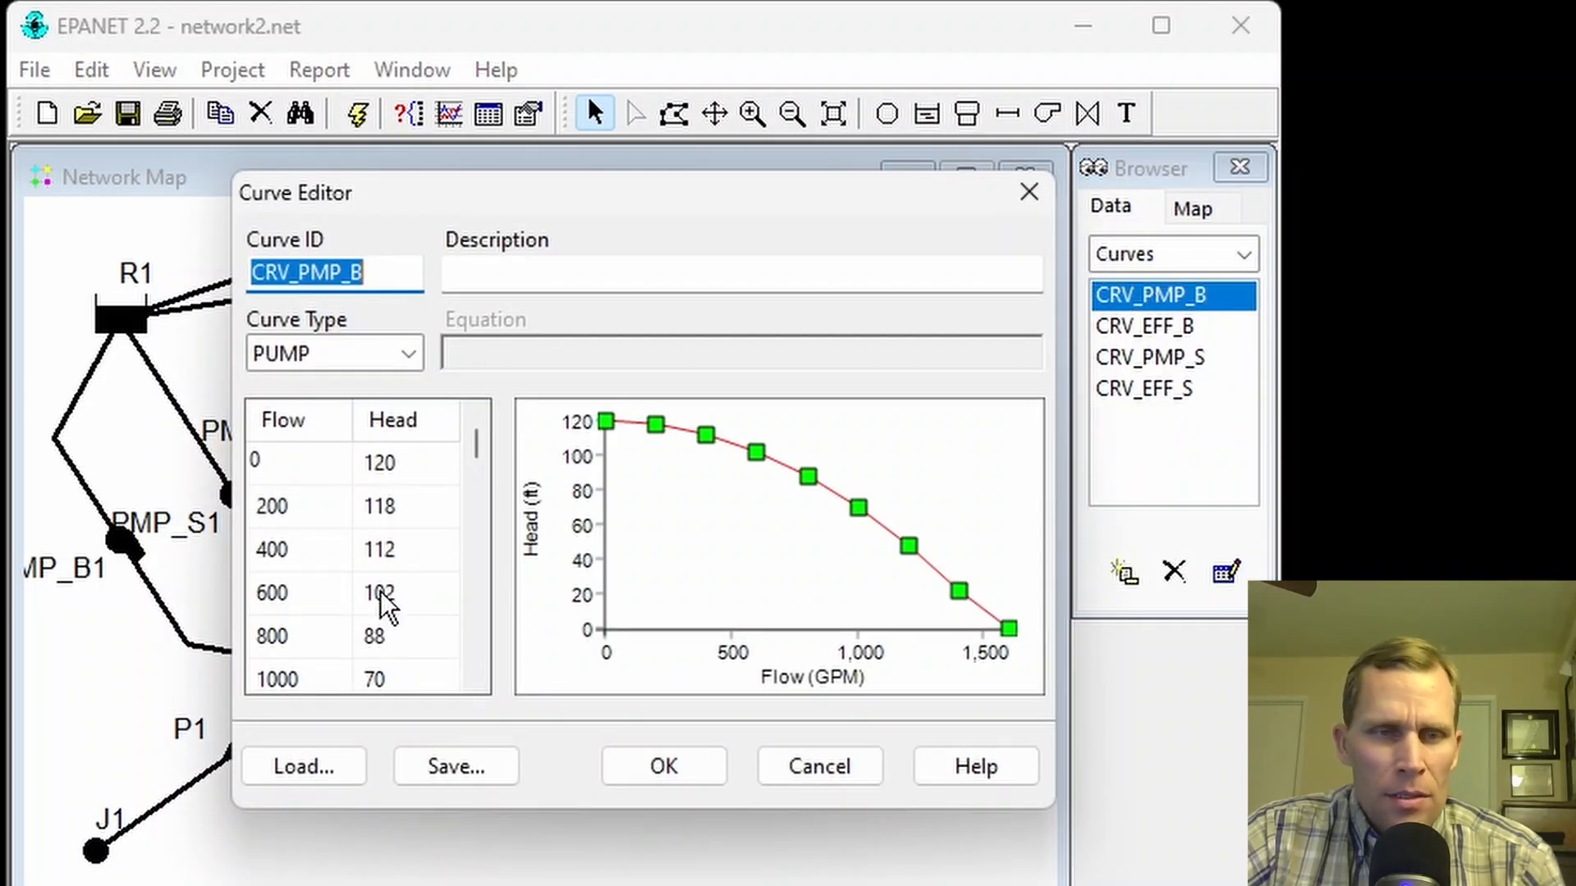
left_click(405, 653)
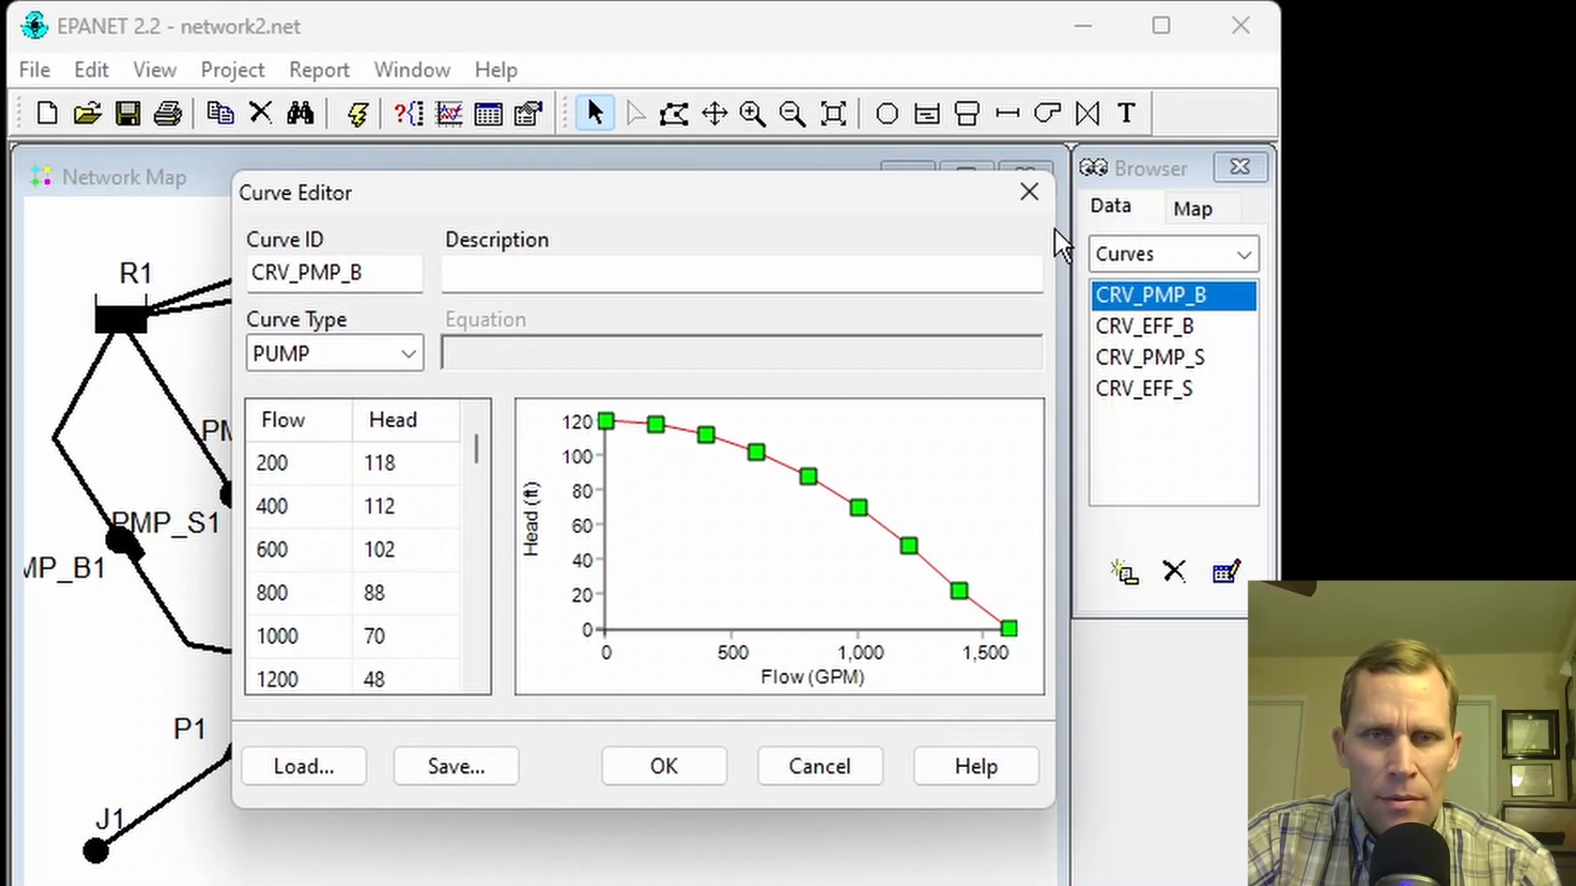
Step: Close the current curve, inspect the flow and efficiency points of CRV_EFF_B in the Curve Editor, and close it
left_click(1029, 194)
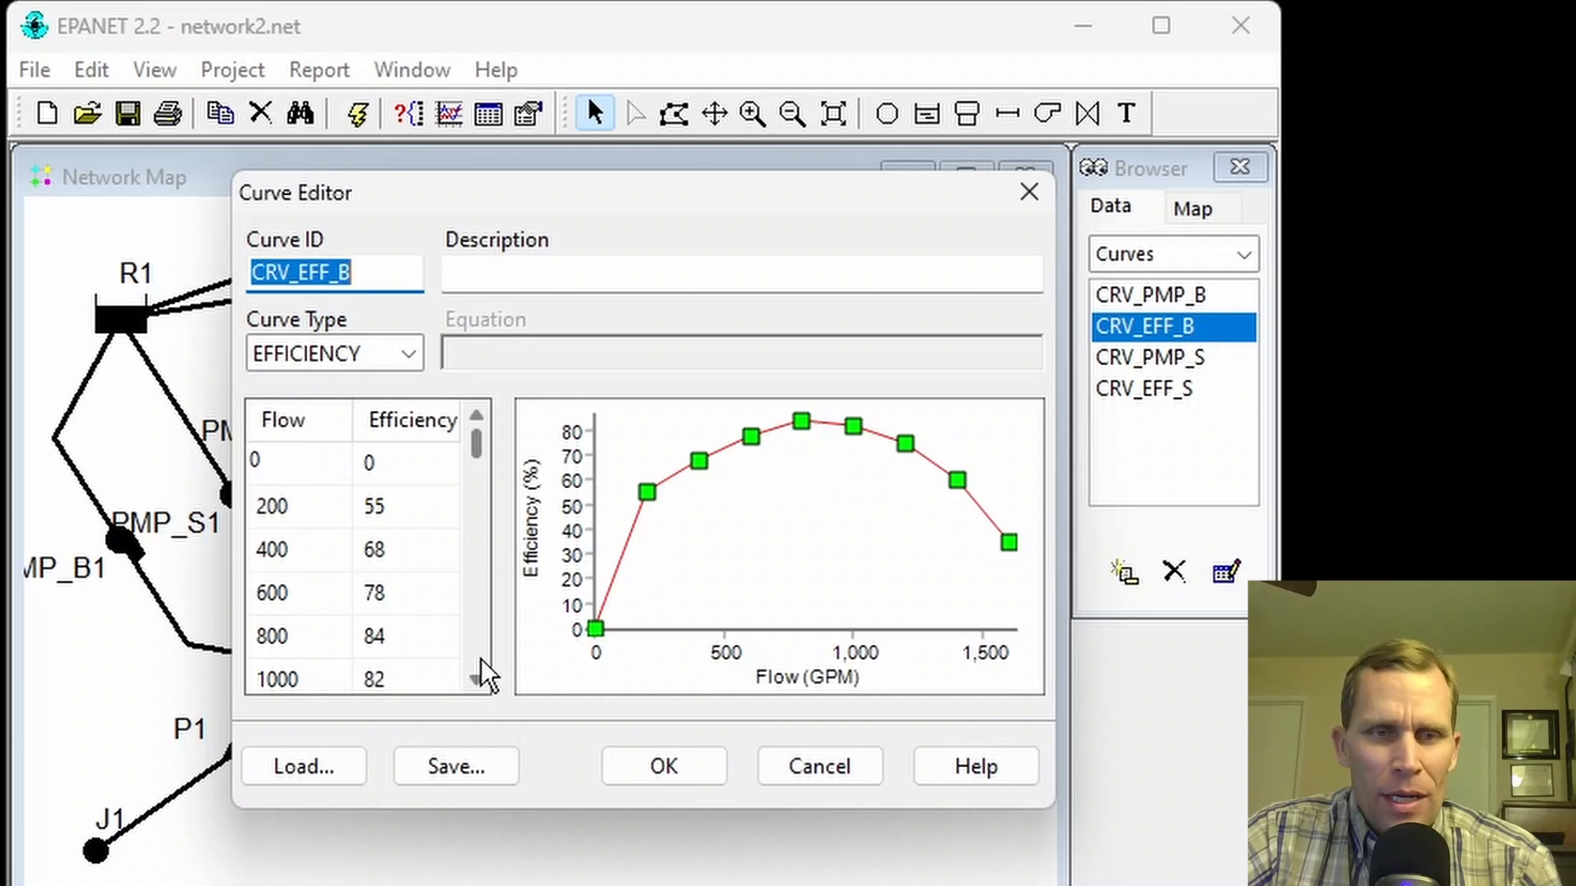
double_click(476, 678)
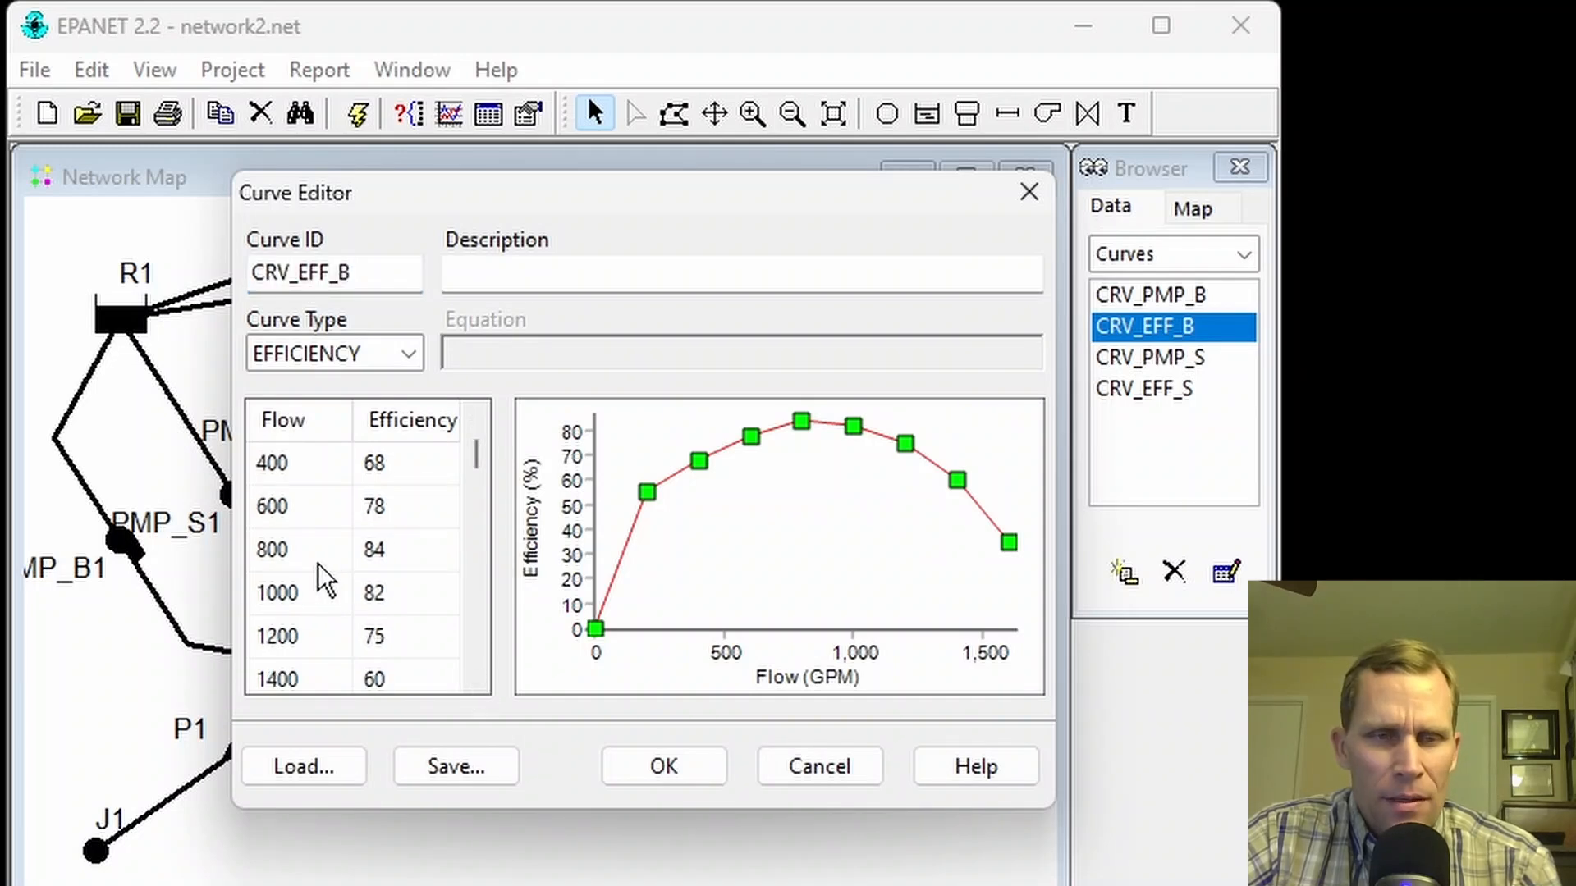
left_click(385, 591)
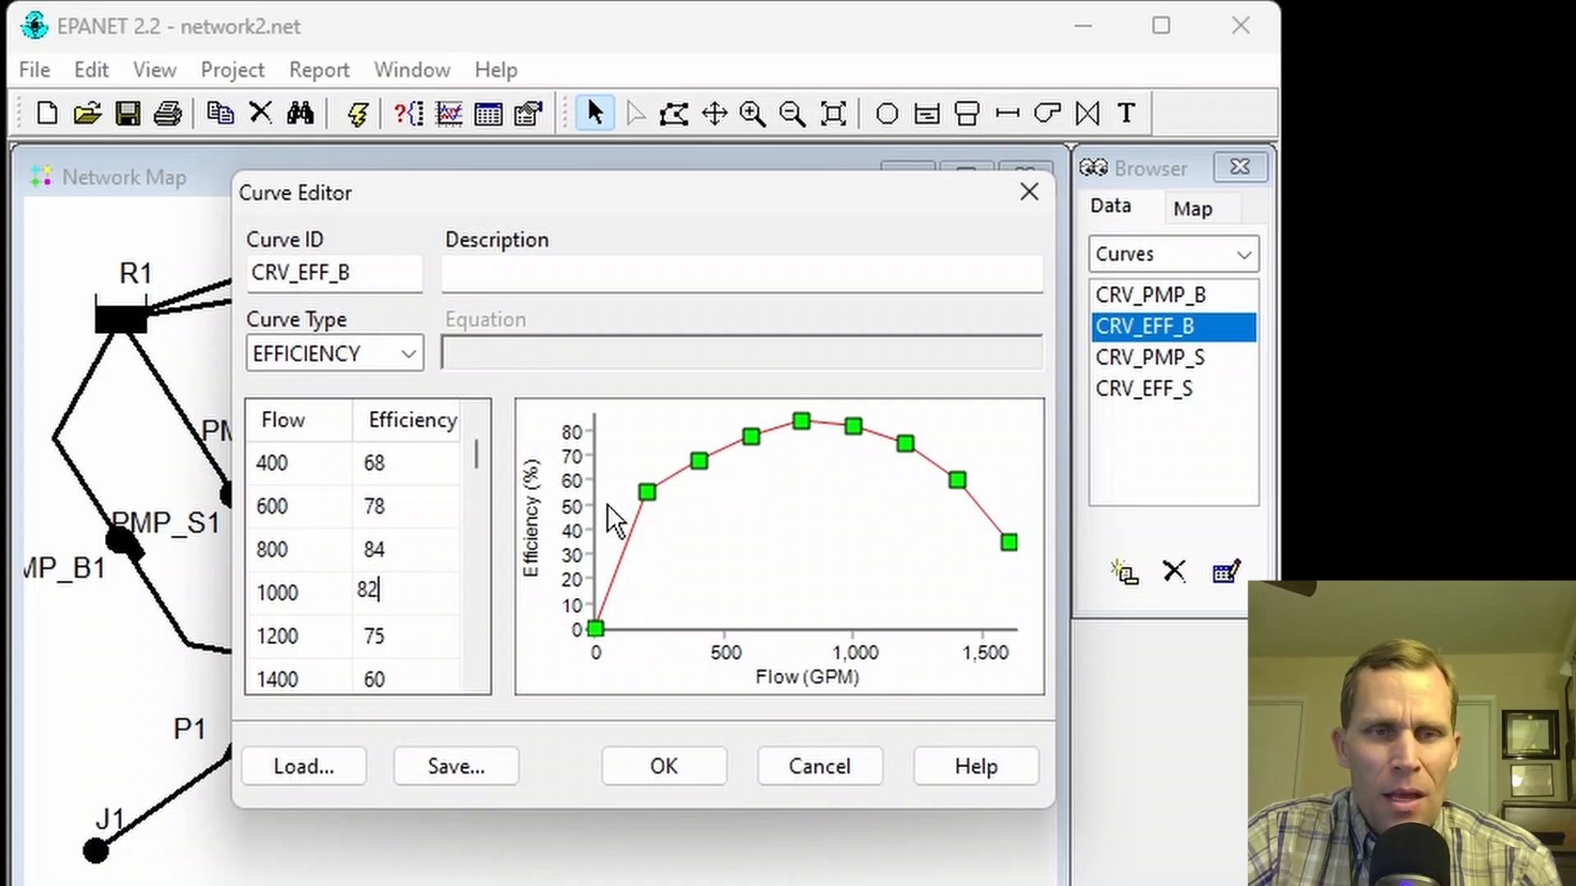
left_click(1037, 203)
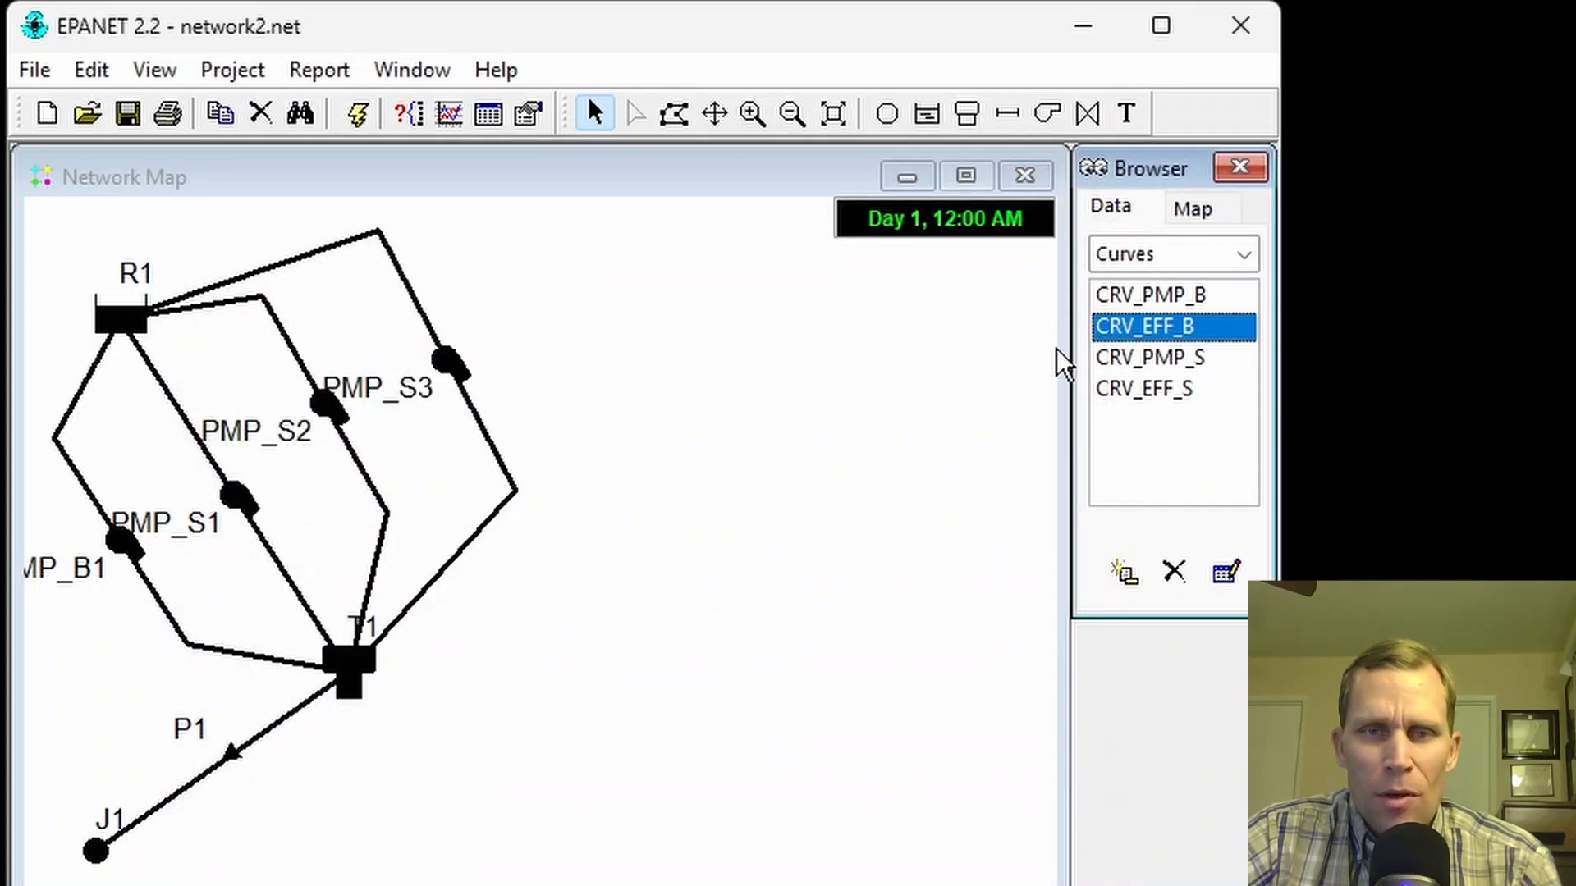
Step: Open curve CRV_PMP_S, examine its flow and head points around 300 GPM, and close the Curve Editor
double_click(1164, 357)
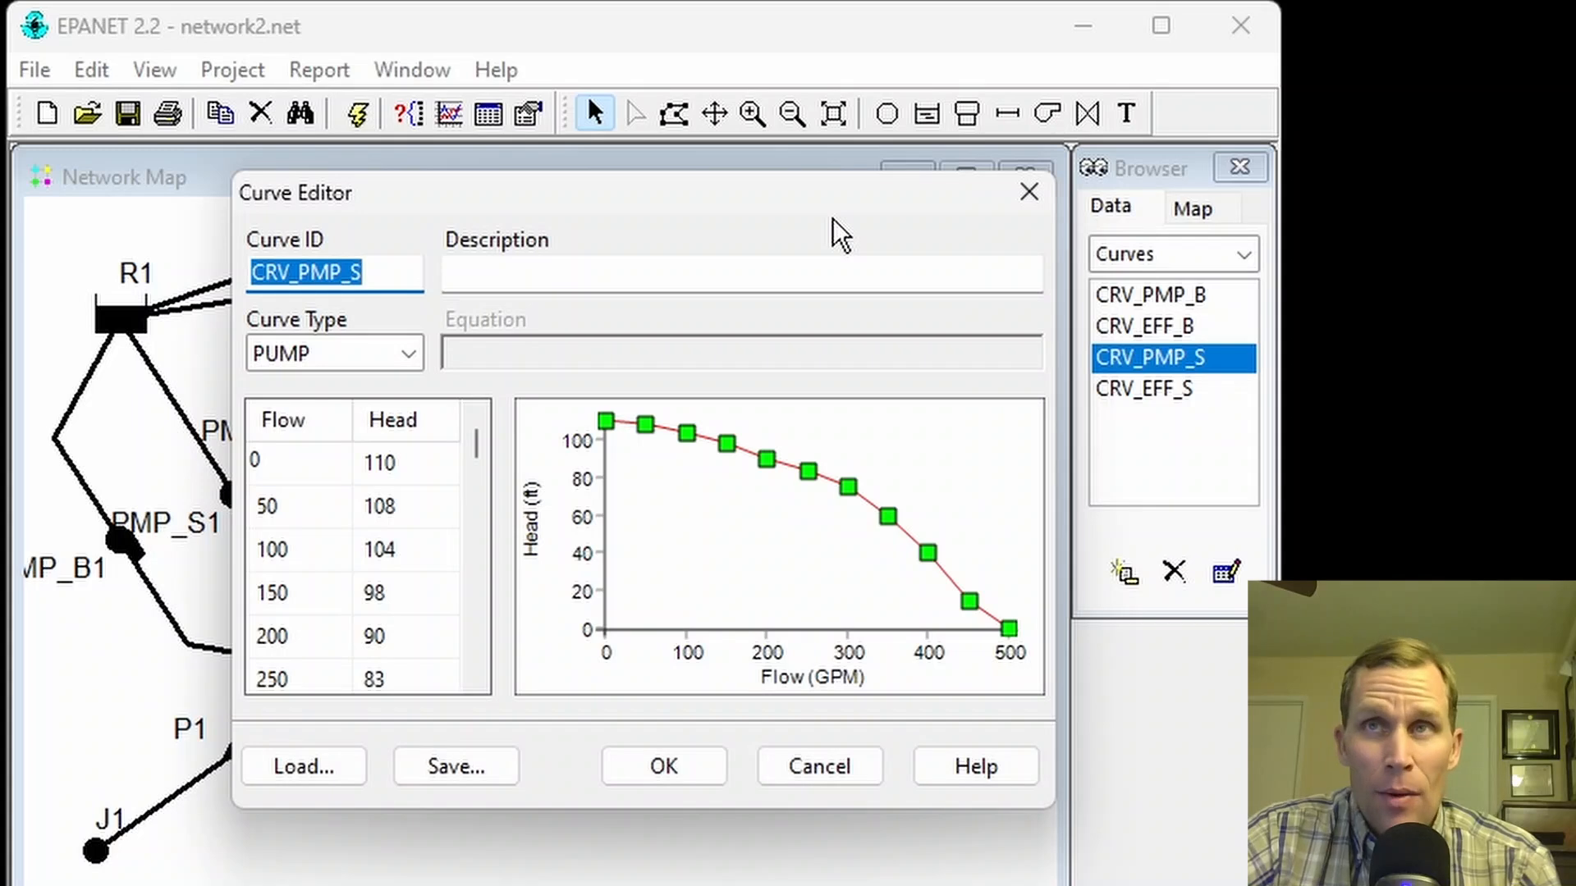
mouse_move(836, 212)
left_mouse_down()
mouse_move(815, 210)
mouse_move(832, 205)
left_mouse_up()
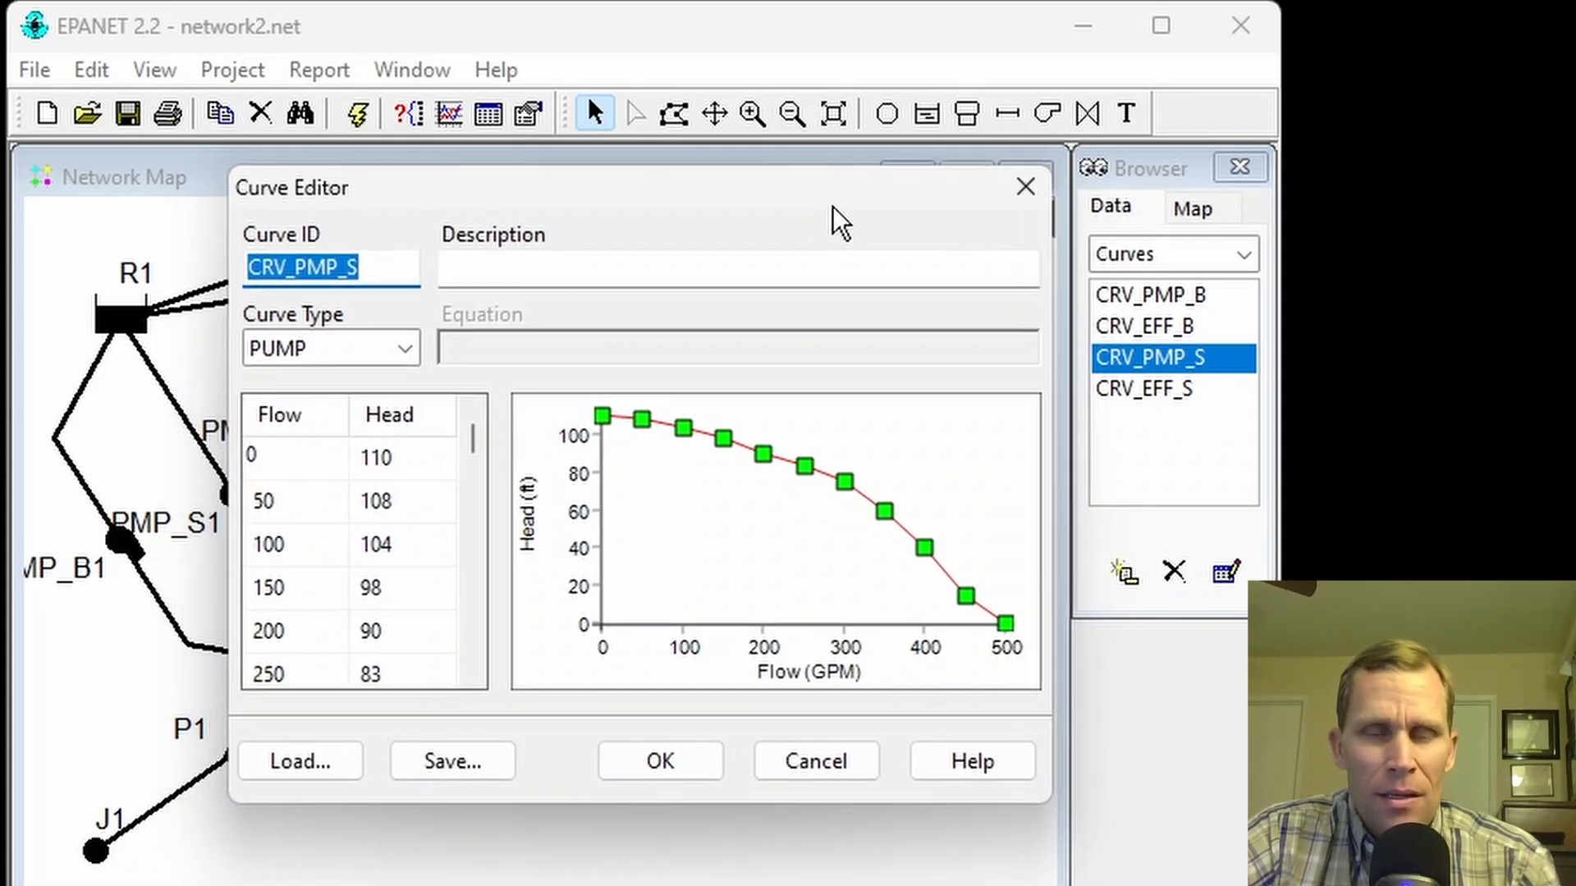
left_click(473, 673)
left_click(473, 673)
left_click(474, 673)
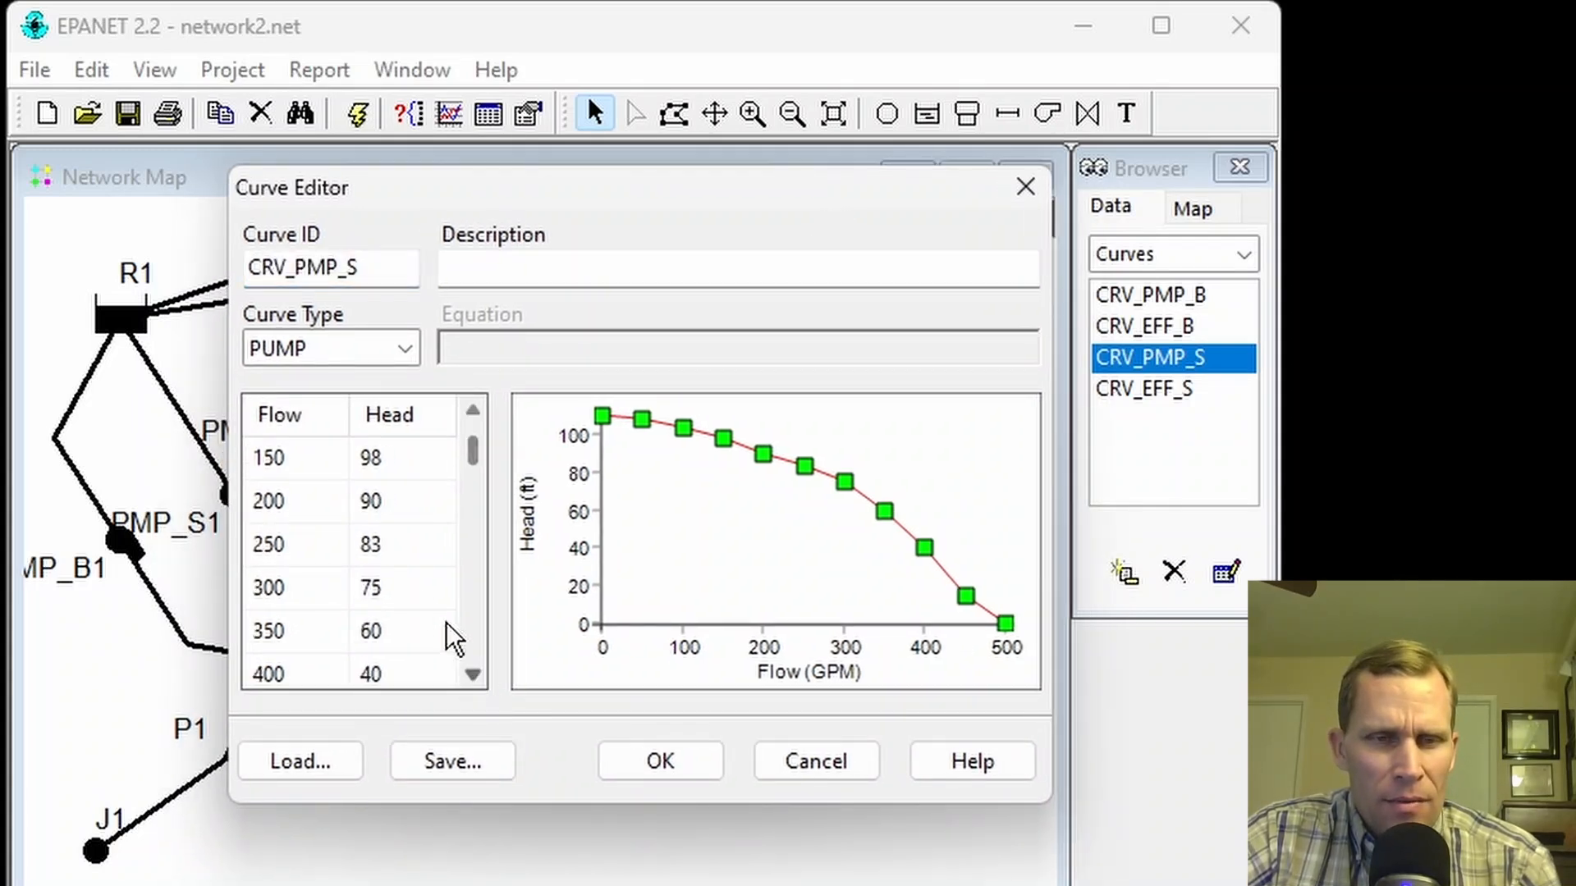
left_click(412, 584)
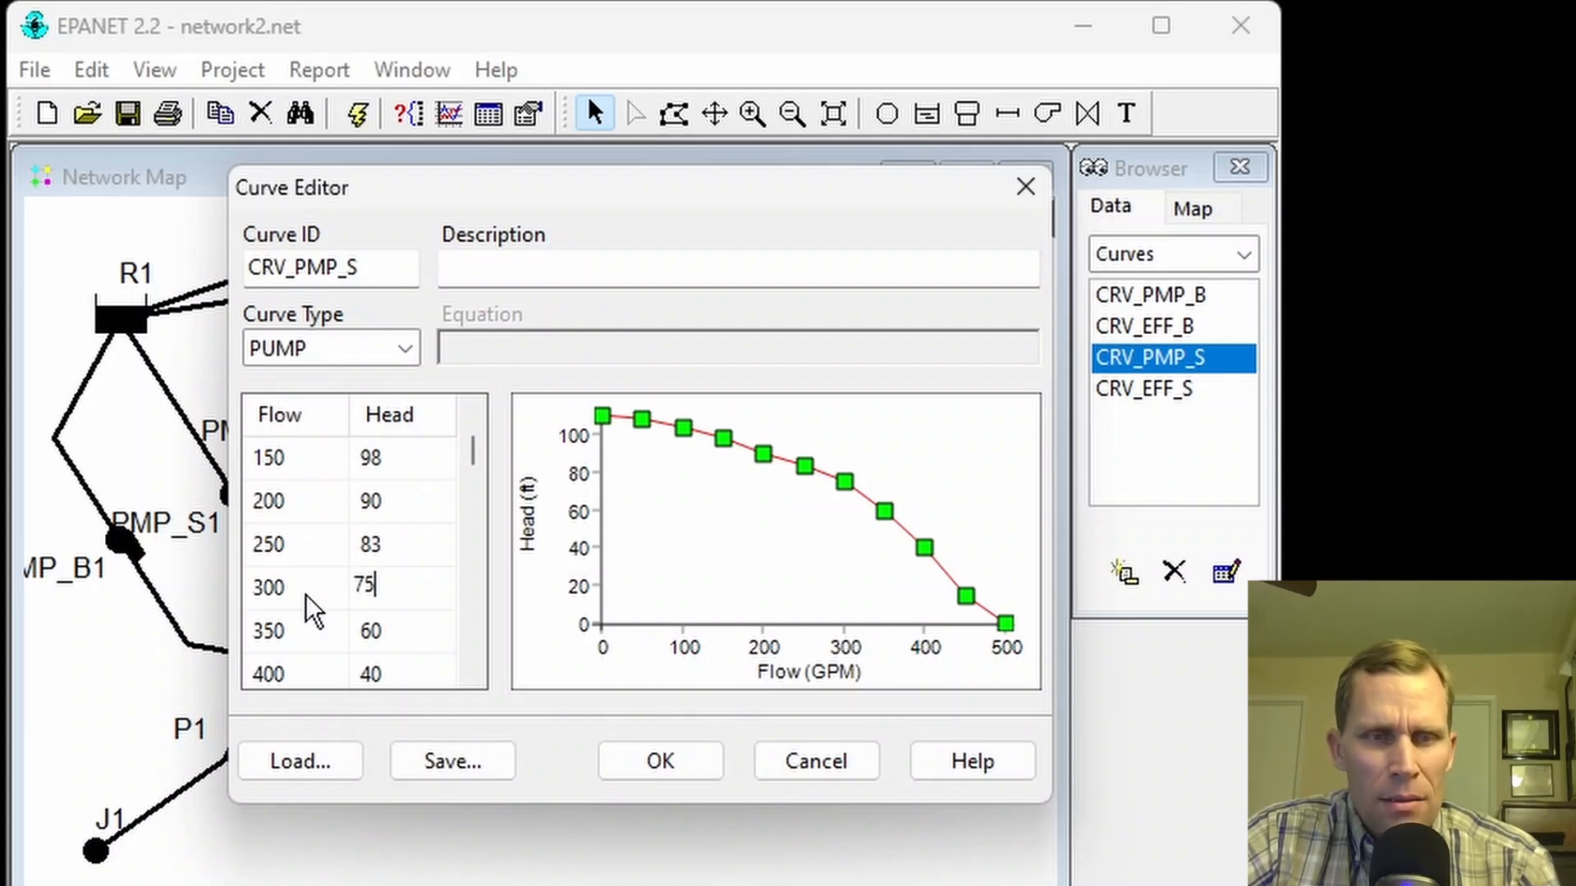
left_click(1024, 188)
Step: Open curve CRV_EFF_S and examine its efficiency values around 250 and 300 GPM
double_click(1111, 389)
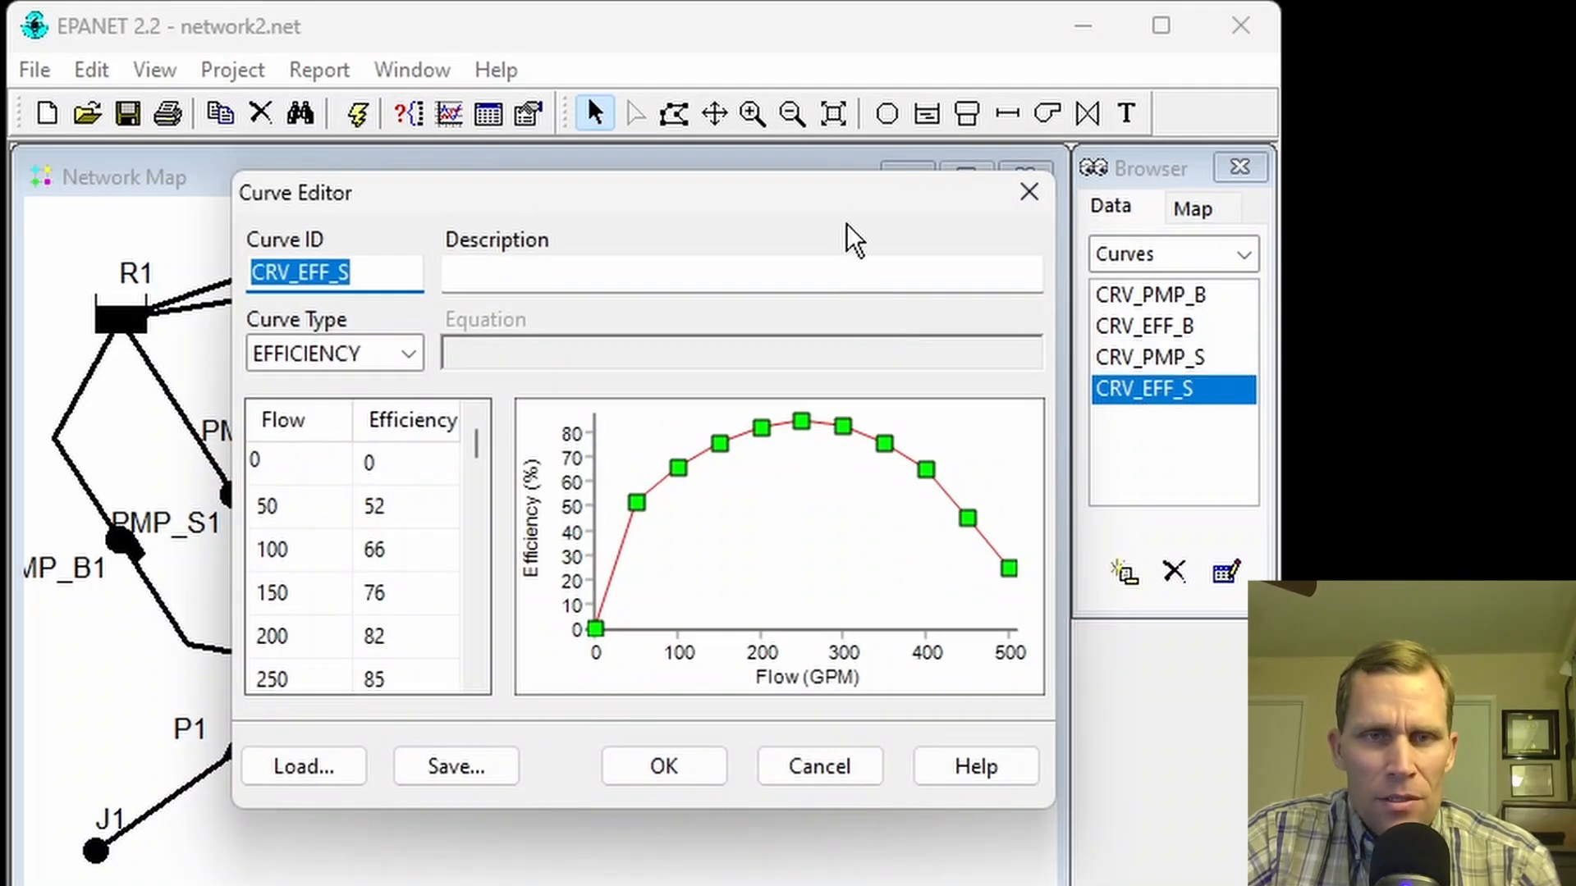
left_click_drag(834, 210, 797, 190)
left_click(439, 656)
left_click(439, 656)
left_click(439, 656)
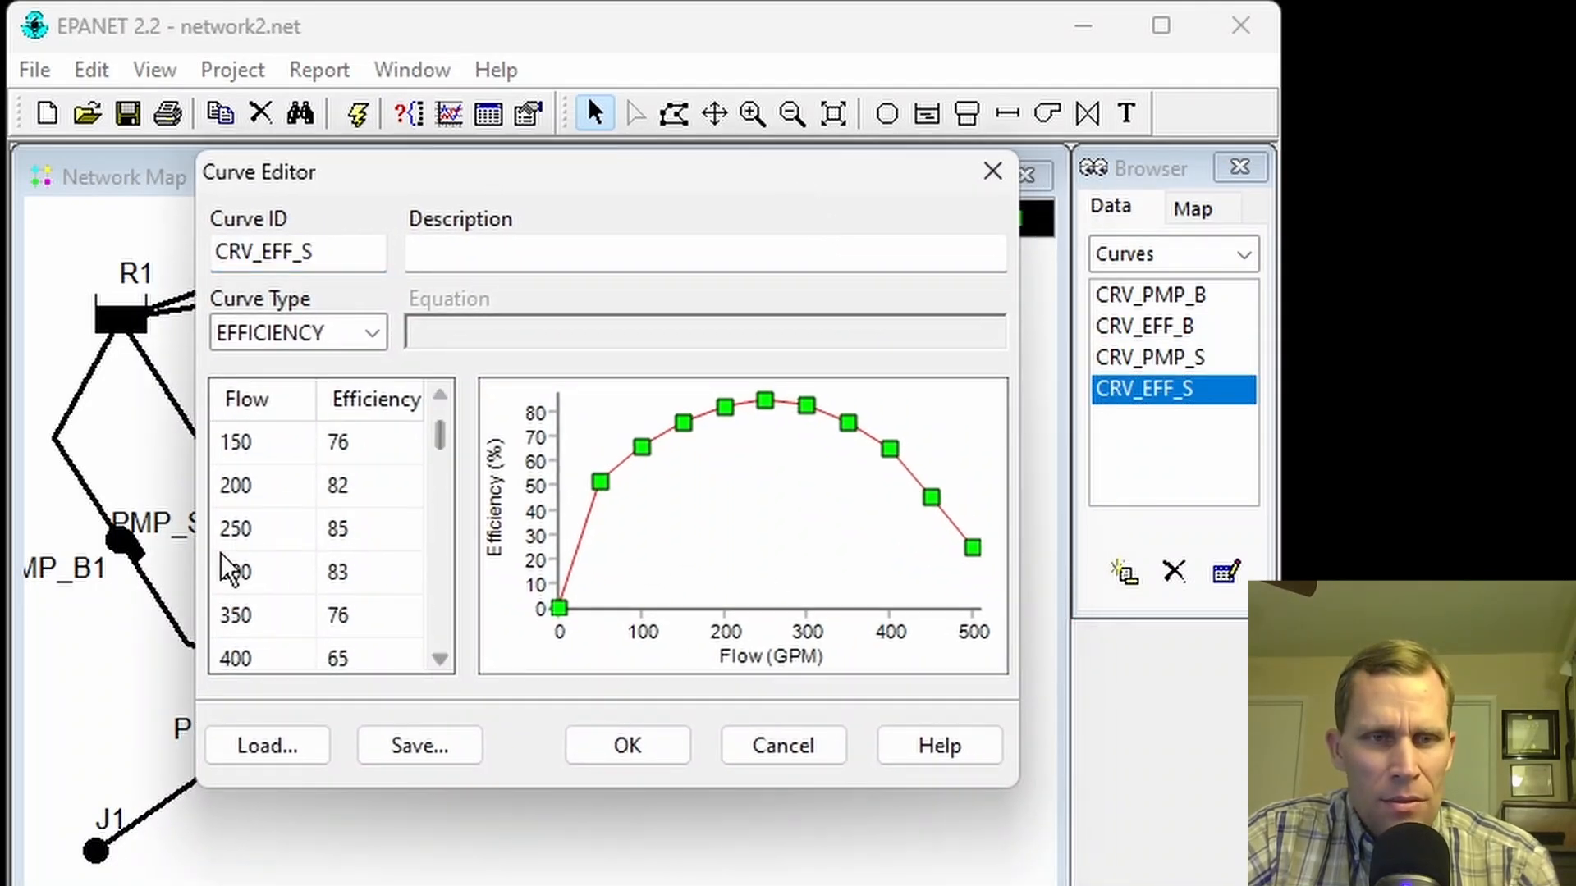
left_click(387, 531)
key("Down")
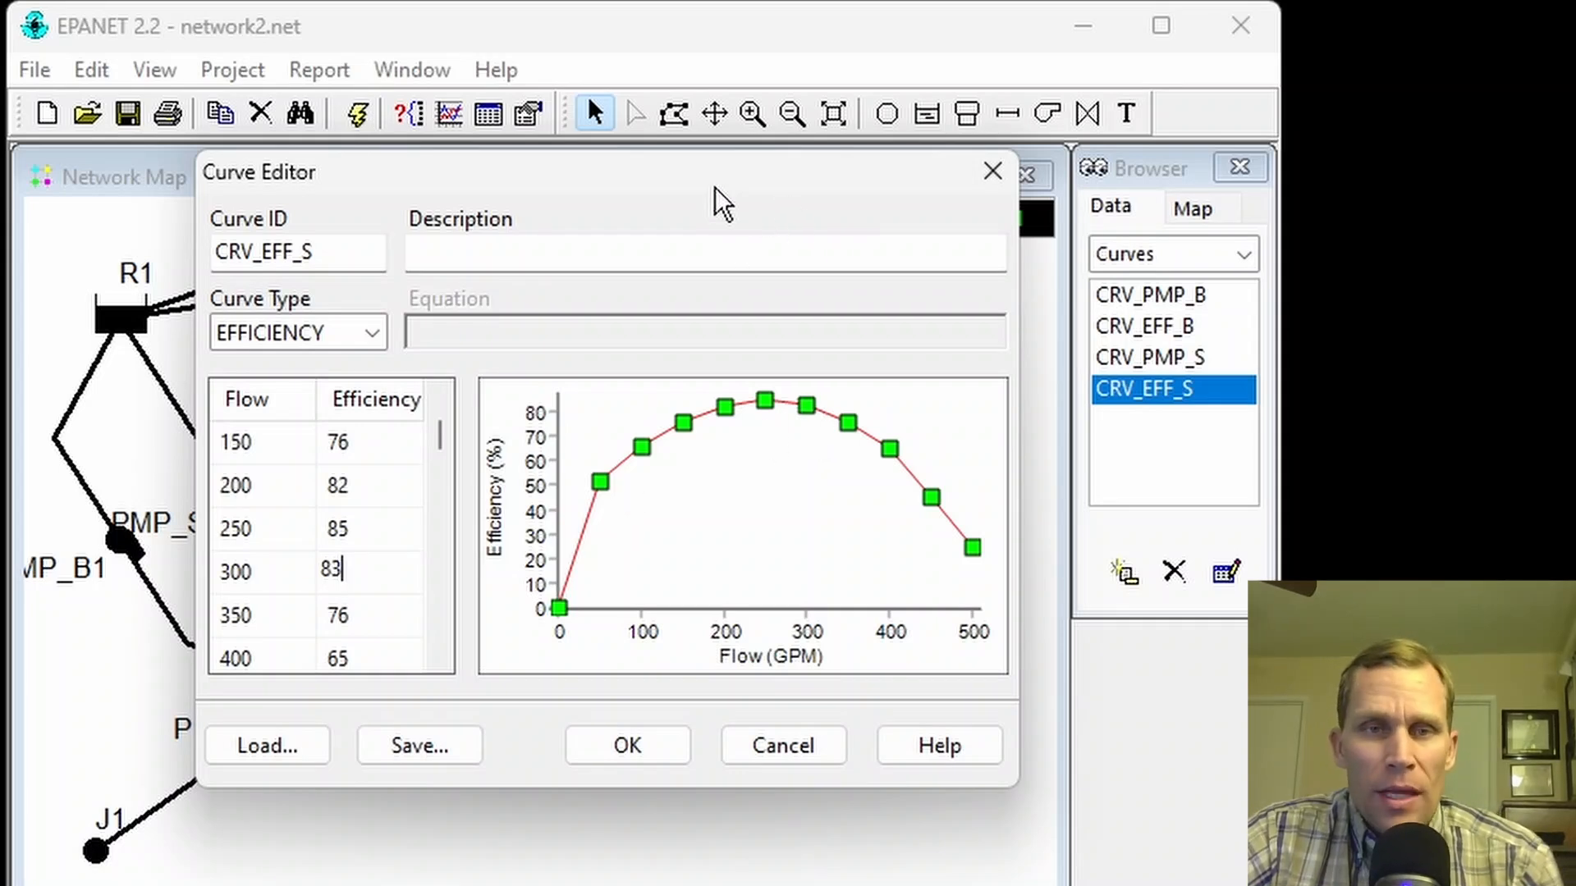
left_click_drag(716, 187, 760, 200)
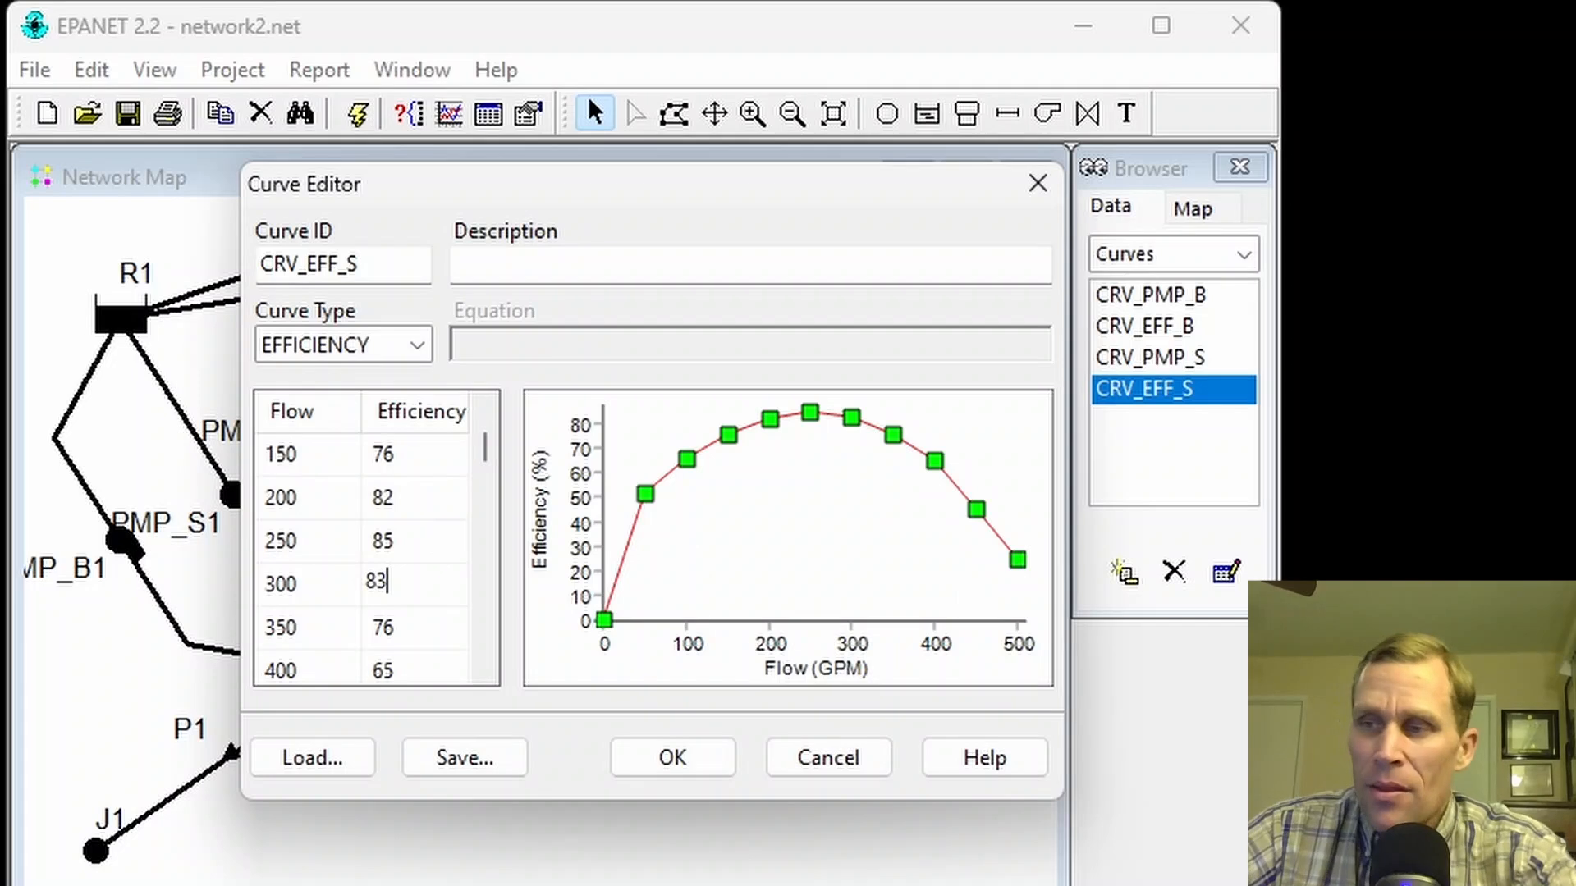
Step: Clear all efficiency values of the CRV_EFF_S curve for the flows from 0 to 500 GPM
left_click(391, 450)
key("BackSpace")
key("BackSpace")
key("Down")
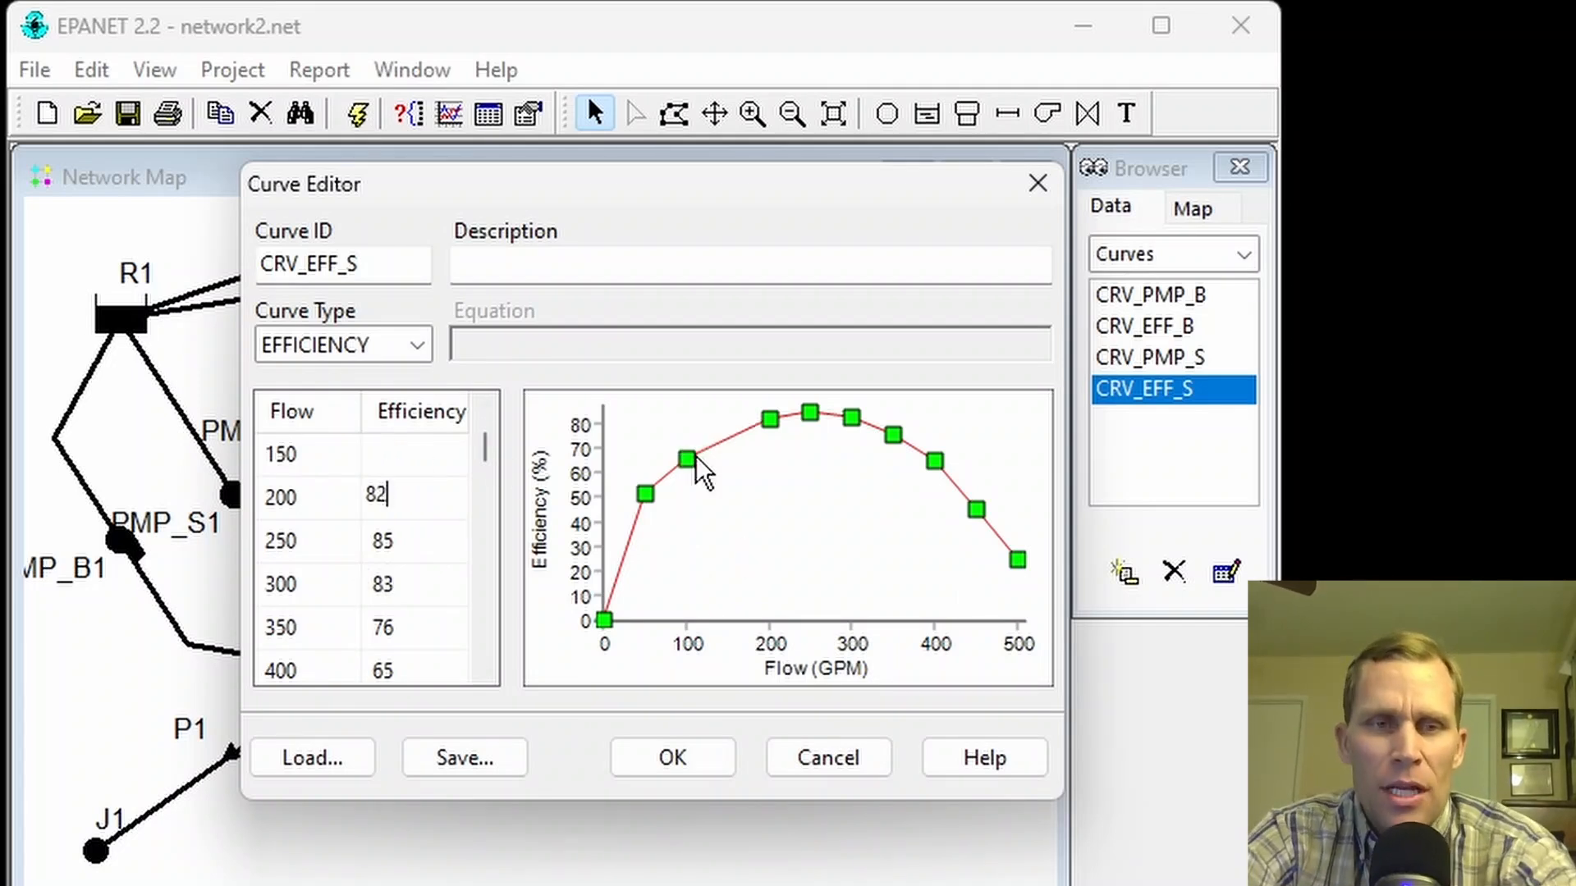
key("BackSpace")
key("BackSpace")
key("Down")
key("BackSpace")
key("BackSpace")
key("Down")
key("BackSpace")
key("BackSpace")
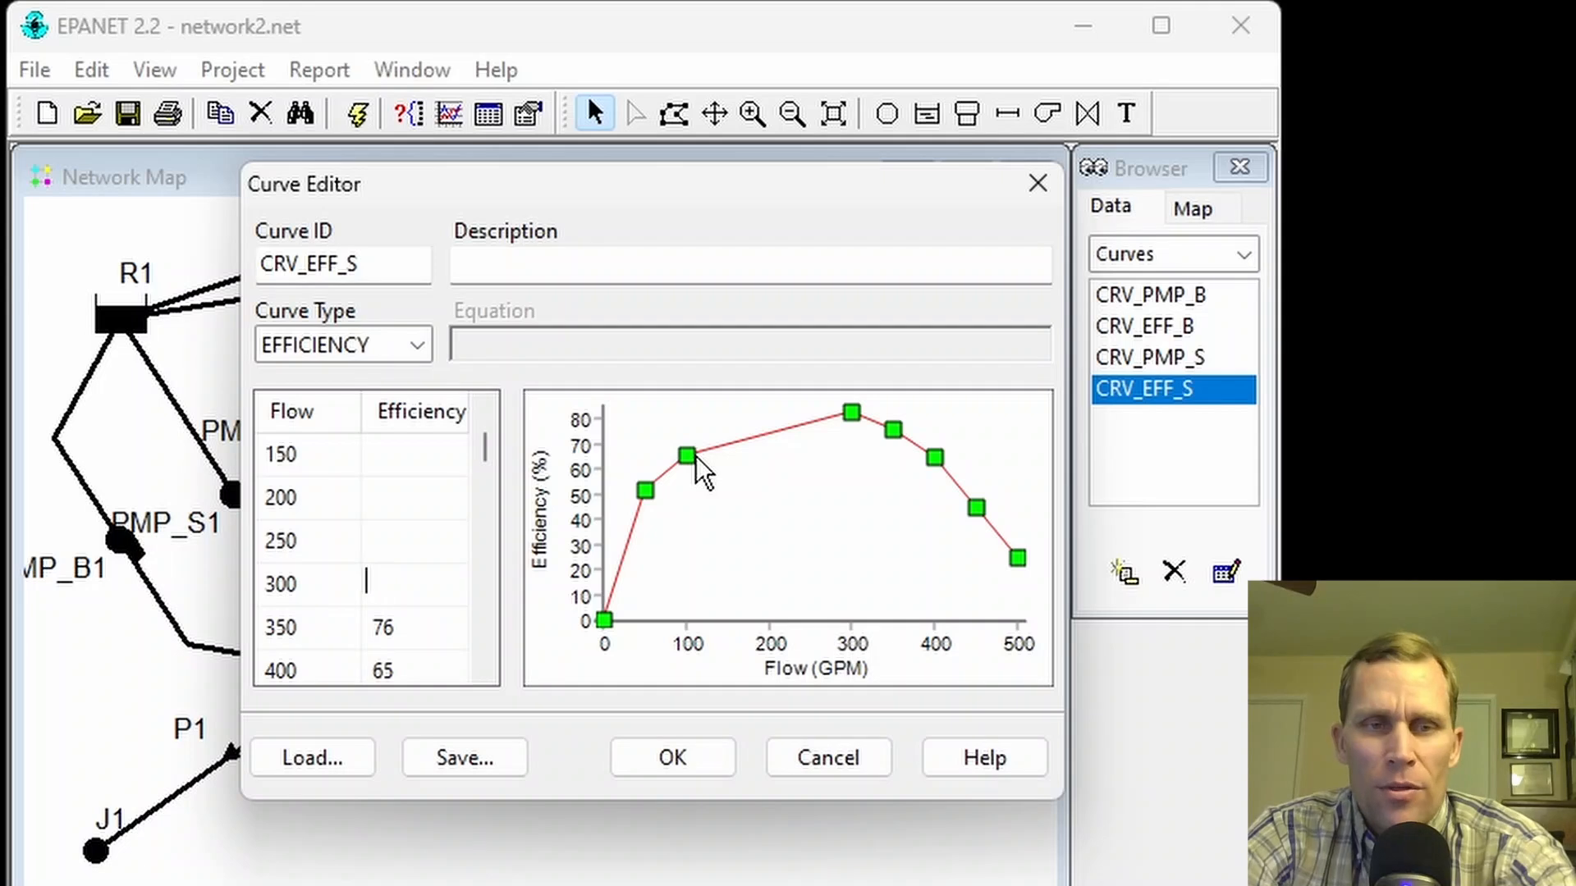
key("Down")
key("BackSpace")
key("BackSpace")
key("Down")
key("BackSpace")
key("BackSpace")
key("Down")
key("BackSpace")
key("BackSpace")
key("Down")
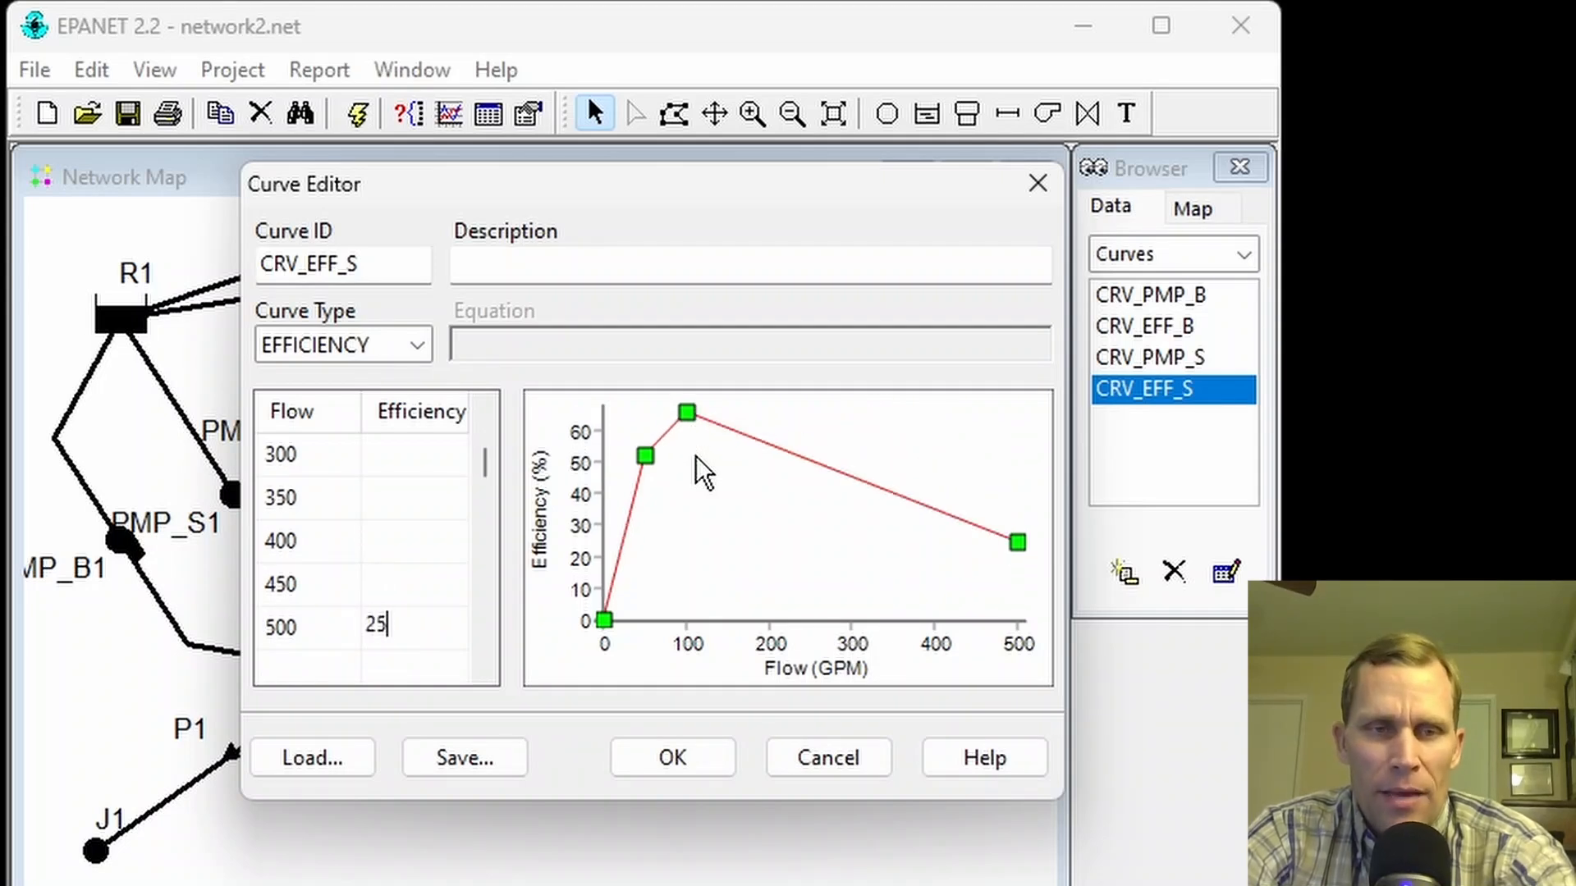
key("BackSpace")
key("BackSpace")
key("Up")
key("Up")
key("Up")
key("Up")
key("Up")
key("Up")
key("Up")
key("Up")
key("Up")
key("Up")
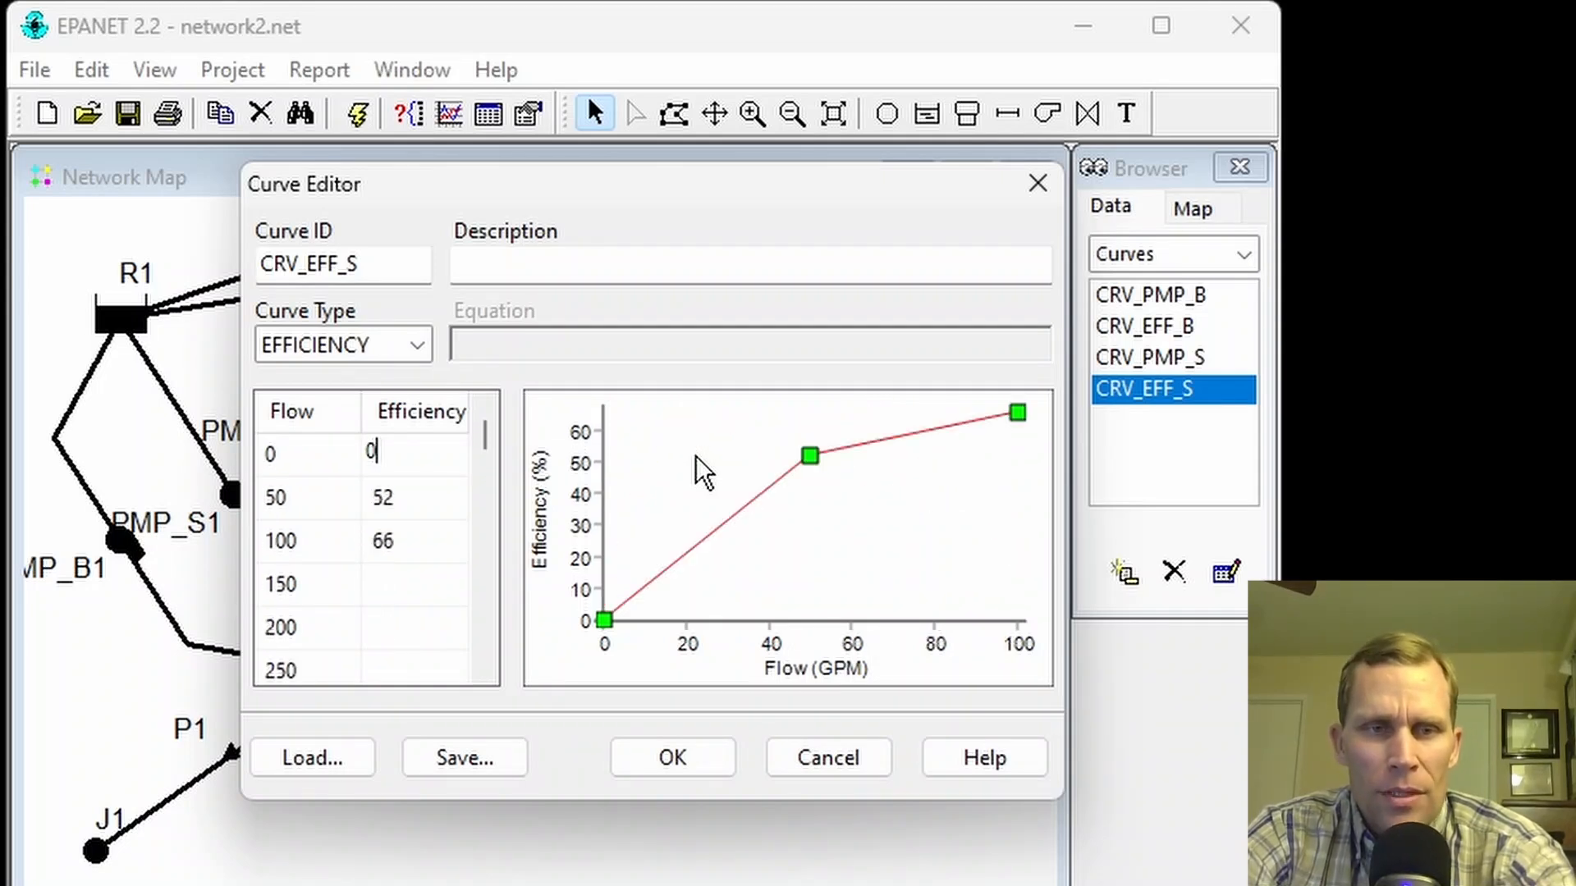
key("BackSpace")
key("Down")
key("BackSpace")
key("BackSpace")
key("Down")
key("BackSpace")
key("BackSpace")
Step: Set the CRV_EFF_S efficiencies to 0, 10, 20 and 35 for flows of 0, 50, 100 and 150 GPM
key("Up")
key("Up")
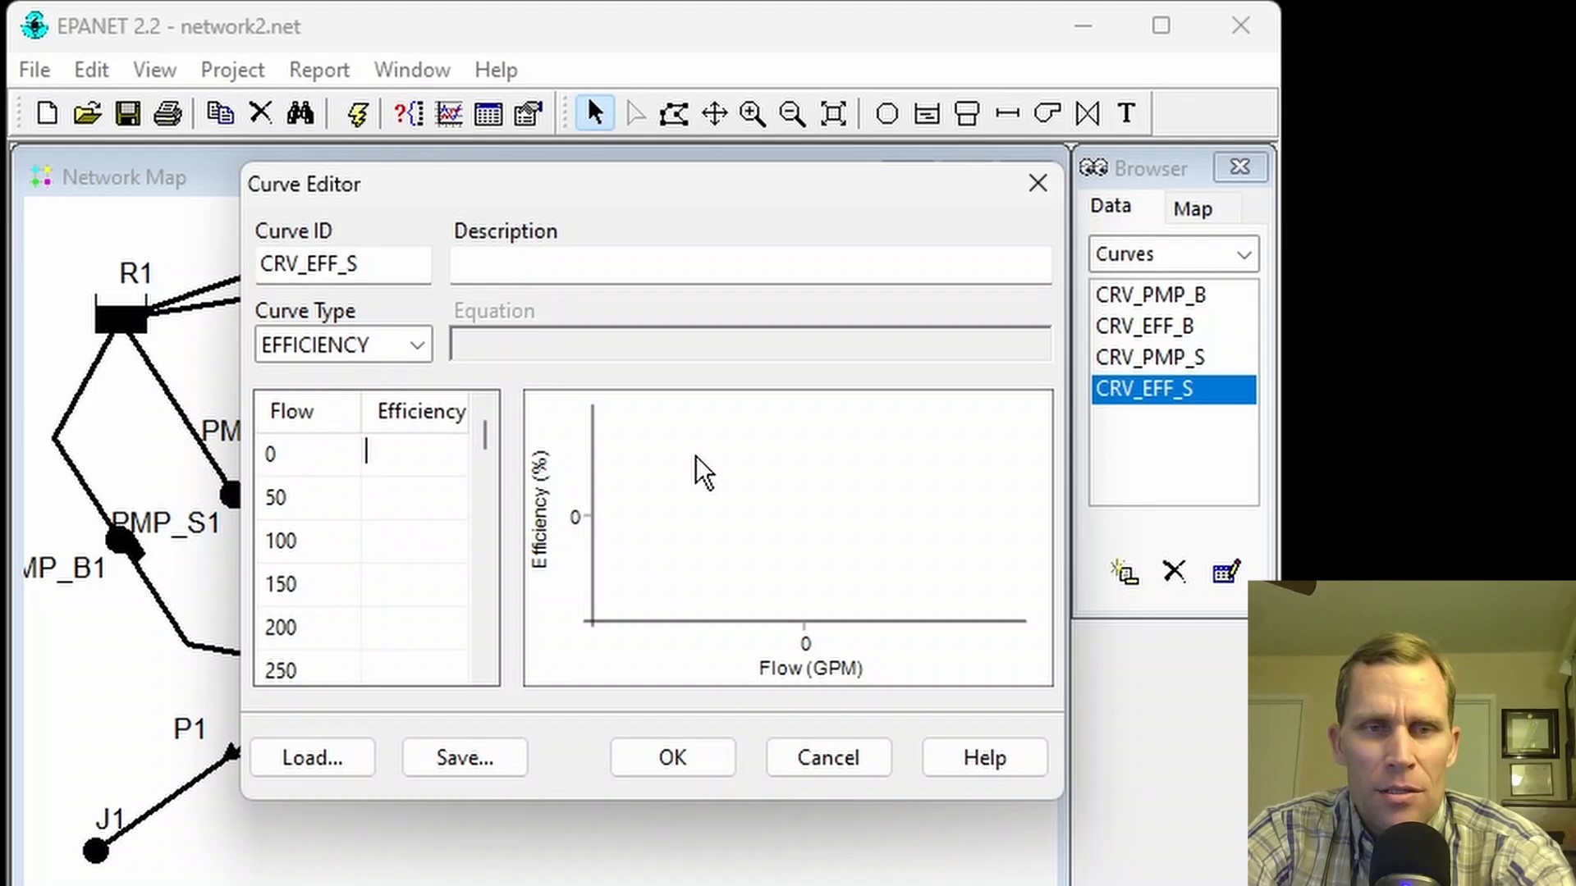
type("0")
key("Down")
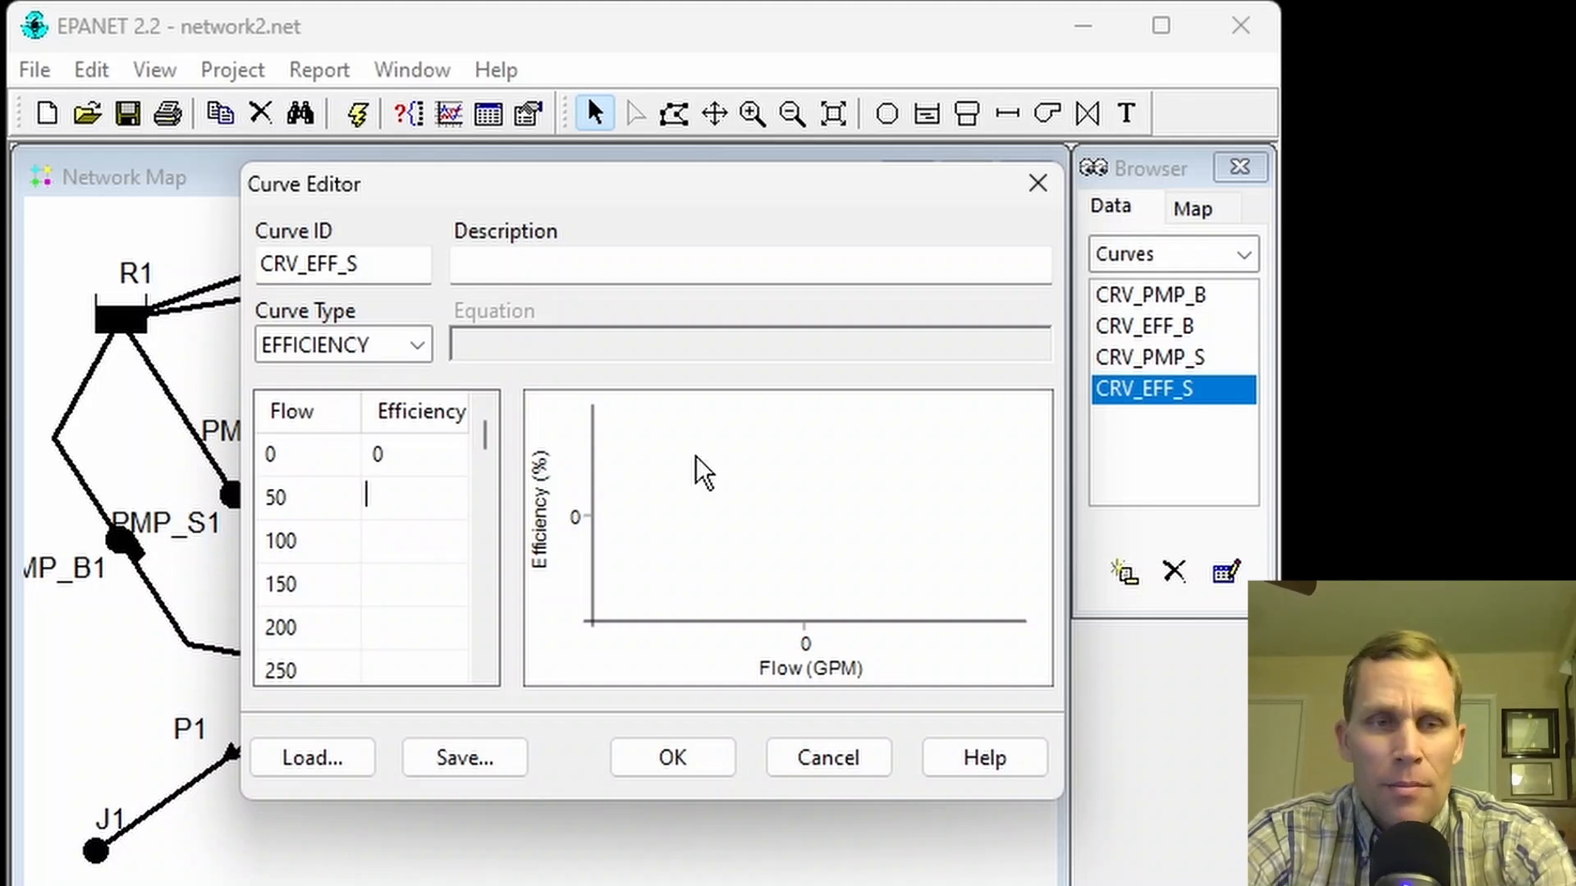
type("10")
key("Down")
type("20")
key("Down")
type("35")
key("Down")
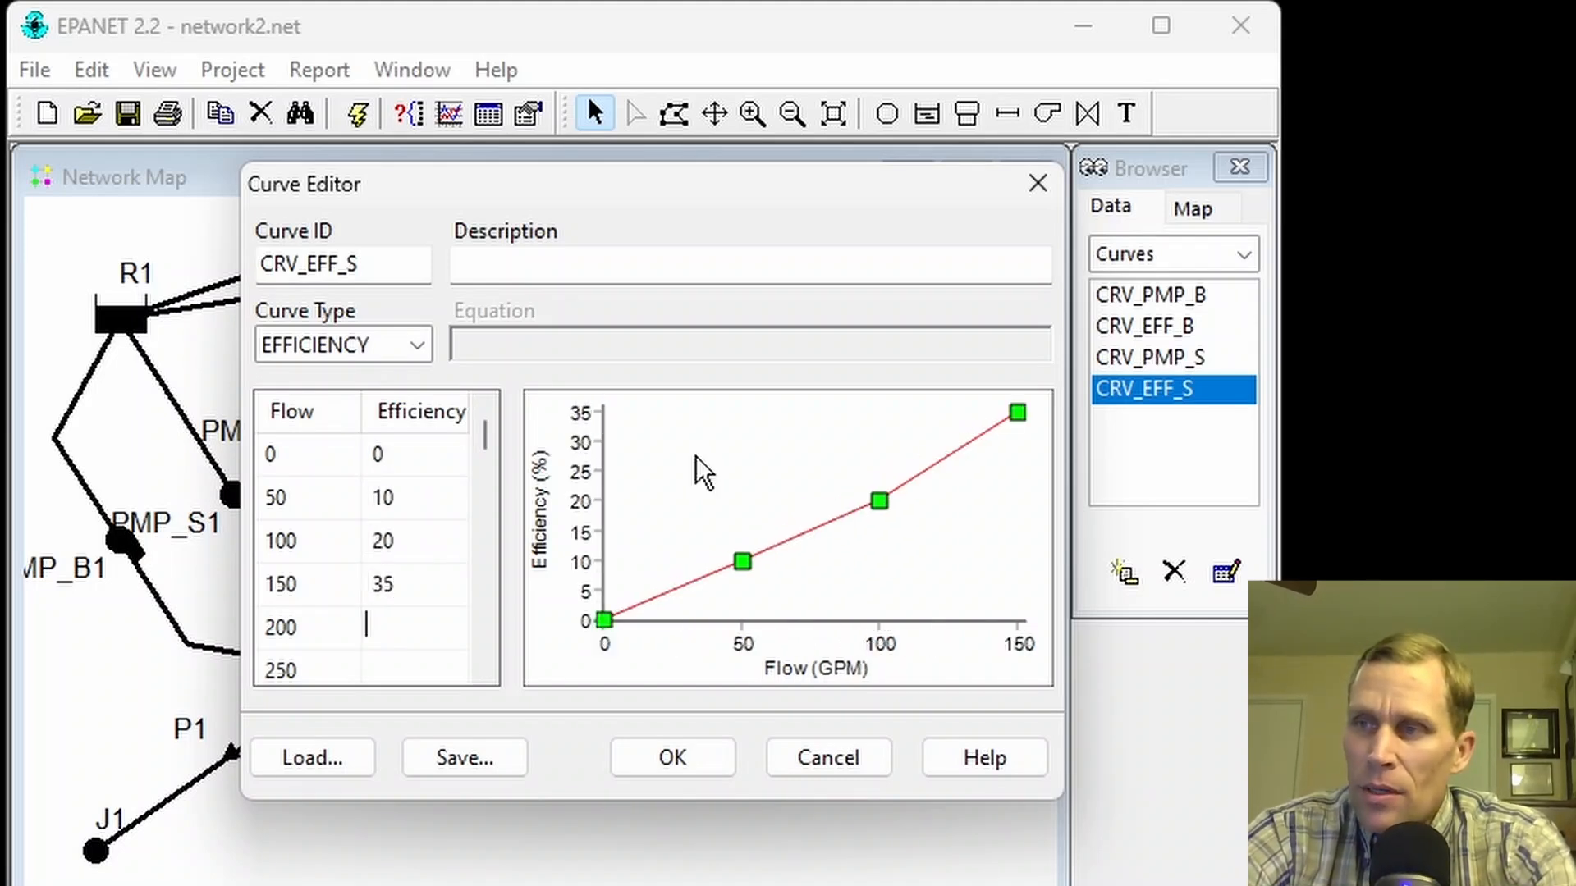
Step: Set the CRV_EFF_S efficiencies from 200 to 500 GPM in 50 GPM increments to 47, 57, 64, 69, 73, 75 and 76
type("47")
key("Down")
type("57")
key("Down")
type("64")
key("Down")
type("69")
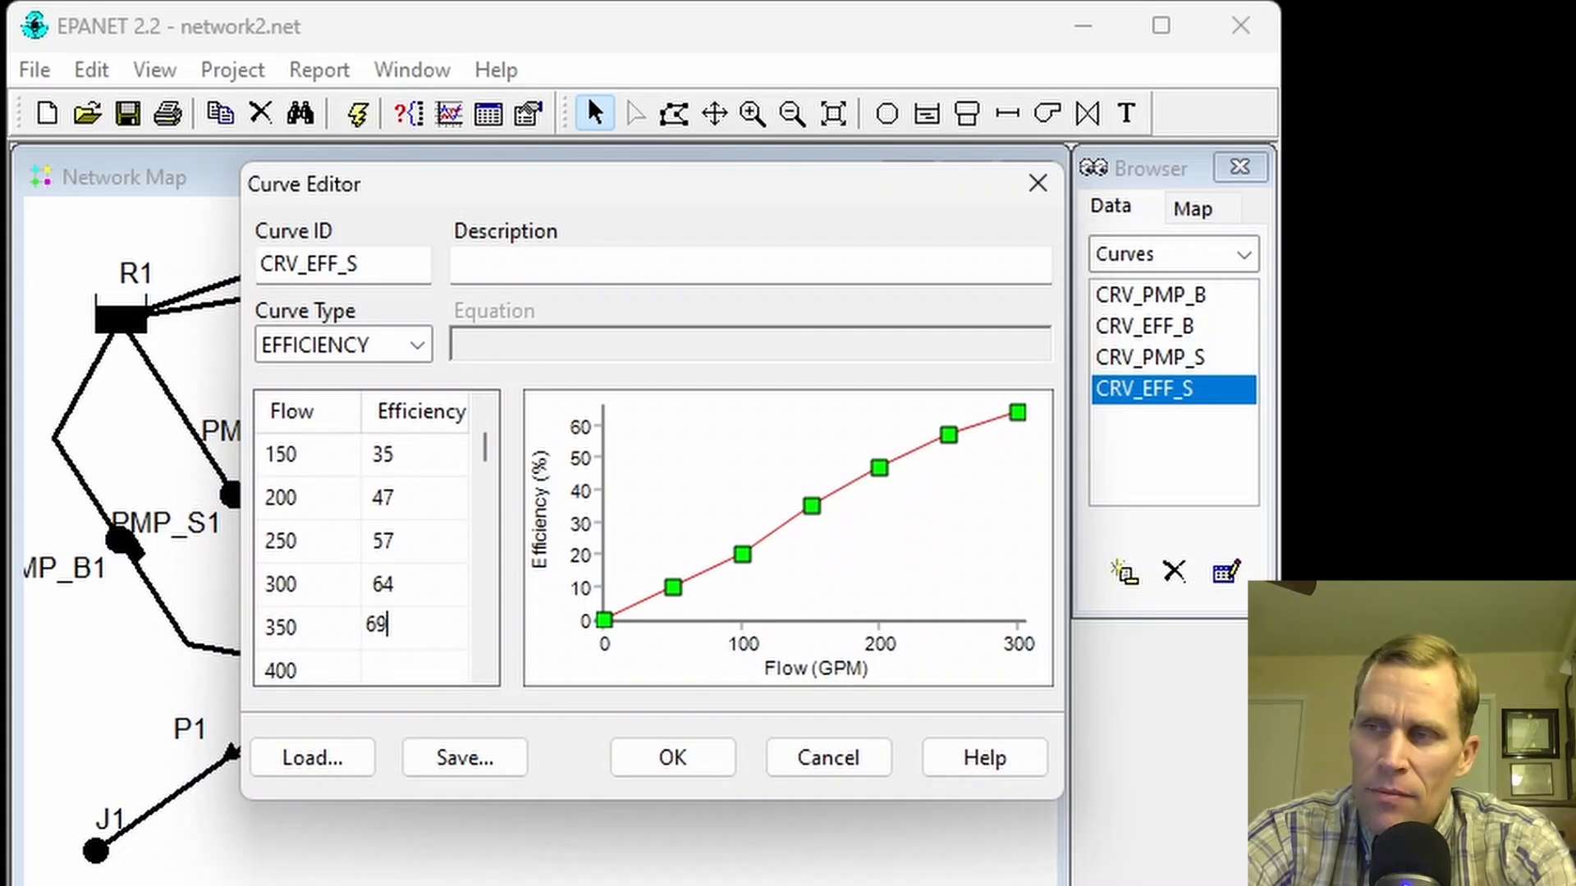
key("Down")
type("73")
key("Down")
type("75")
key("Down")
type("76")
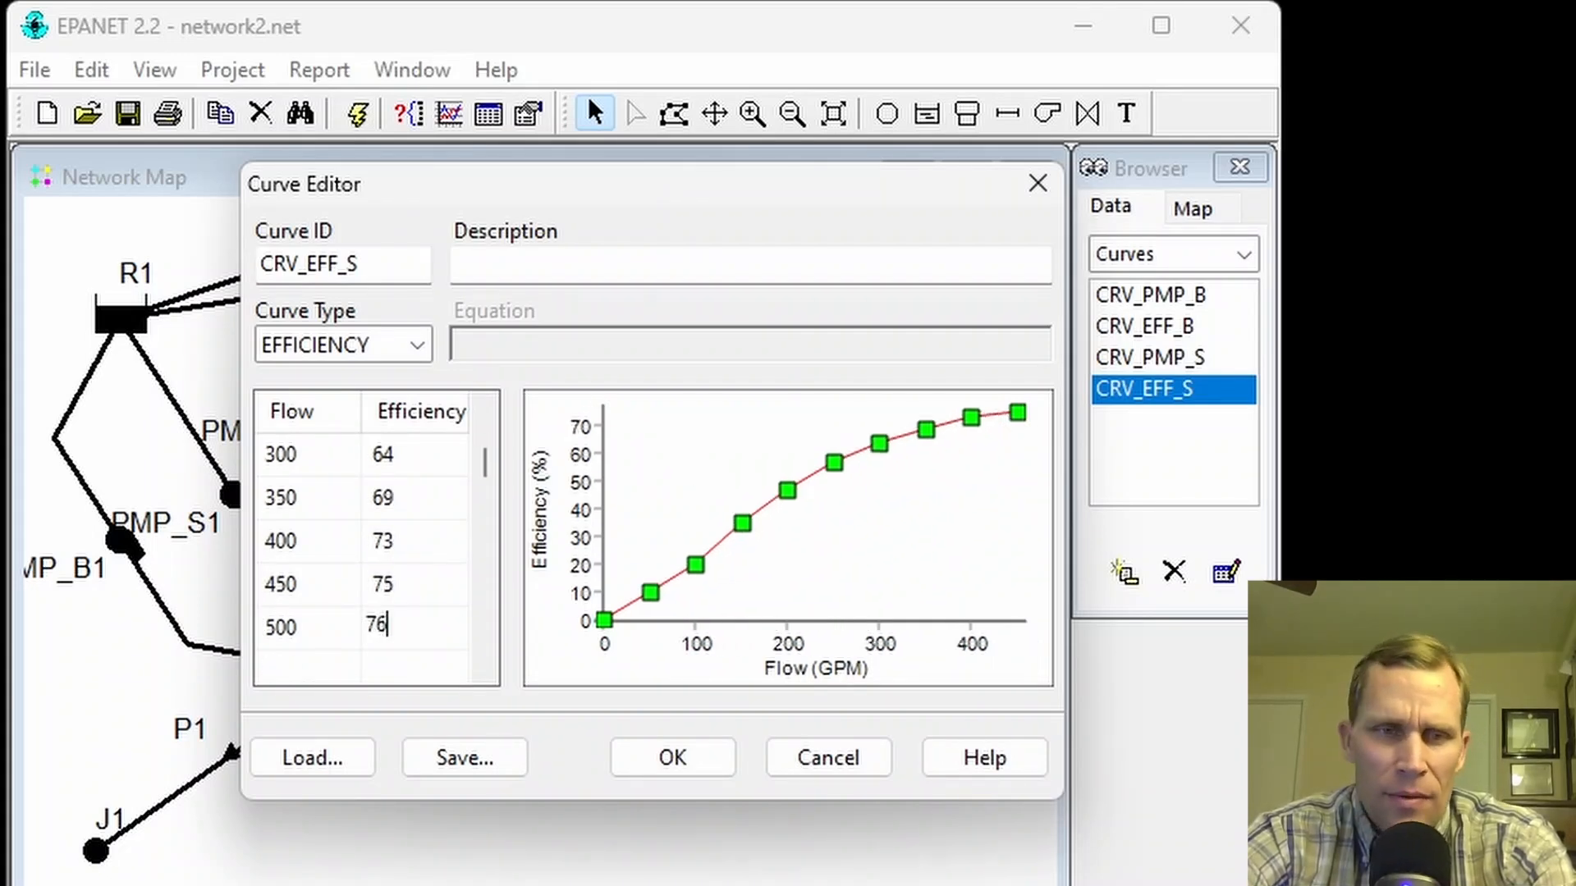
Step: Review the new efficiency points of CRV_EFF_S around 300 GPM and accept the edited curve
key("Up")
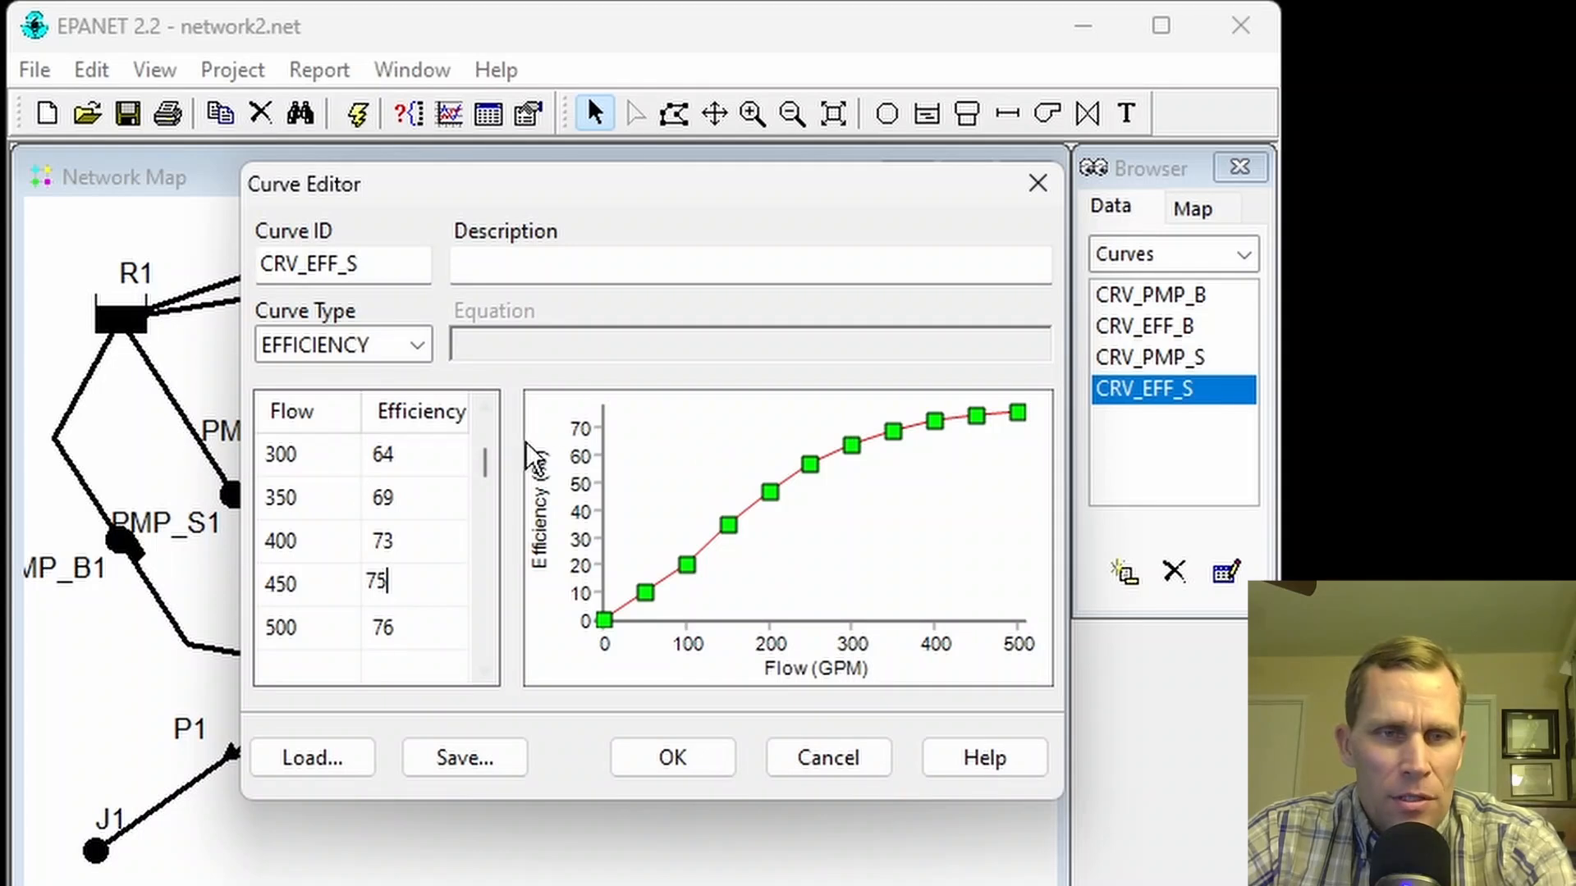
left_click(481, 405)
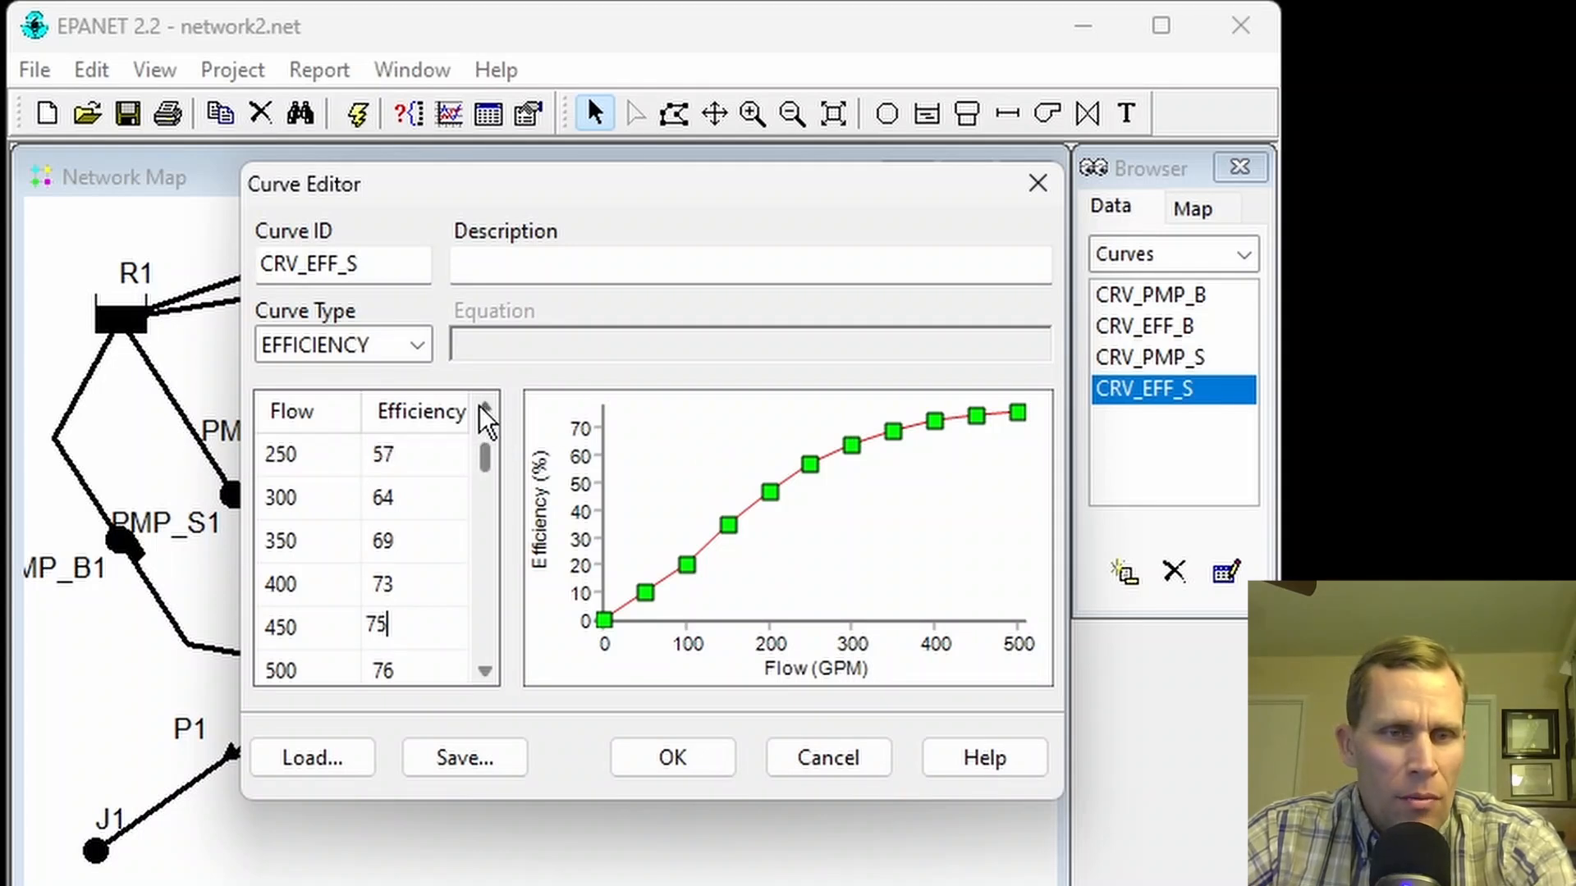
left_click(481, 406)
left_click(481, 405)
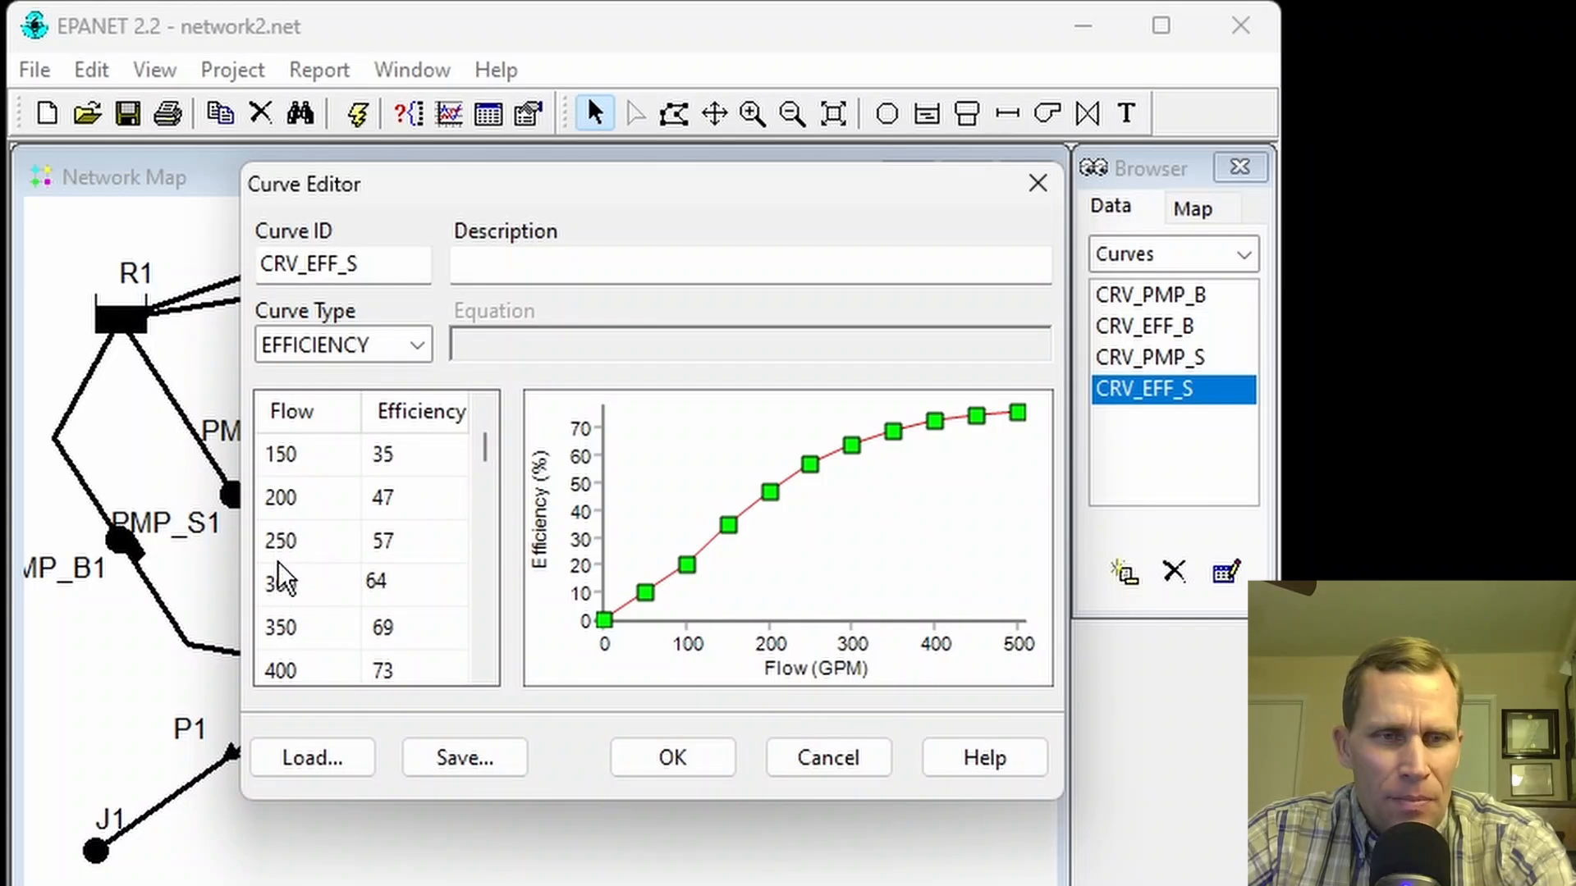
key("Return")
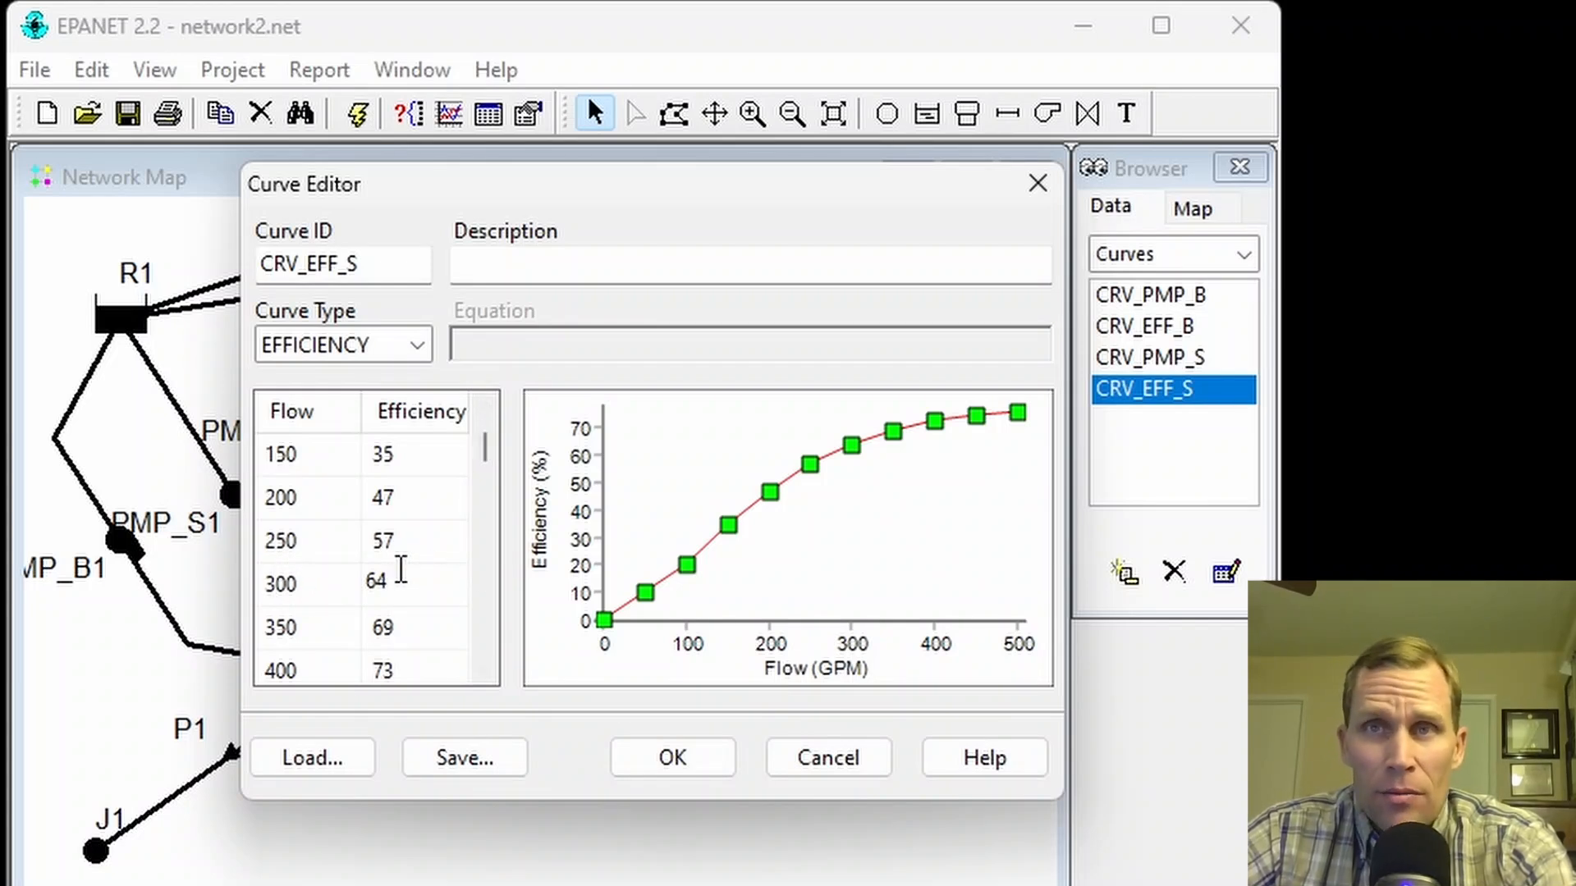
left_click(640, 763)
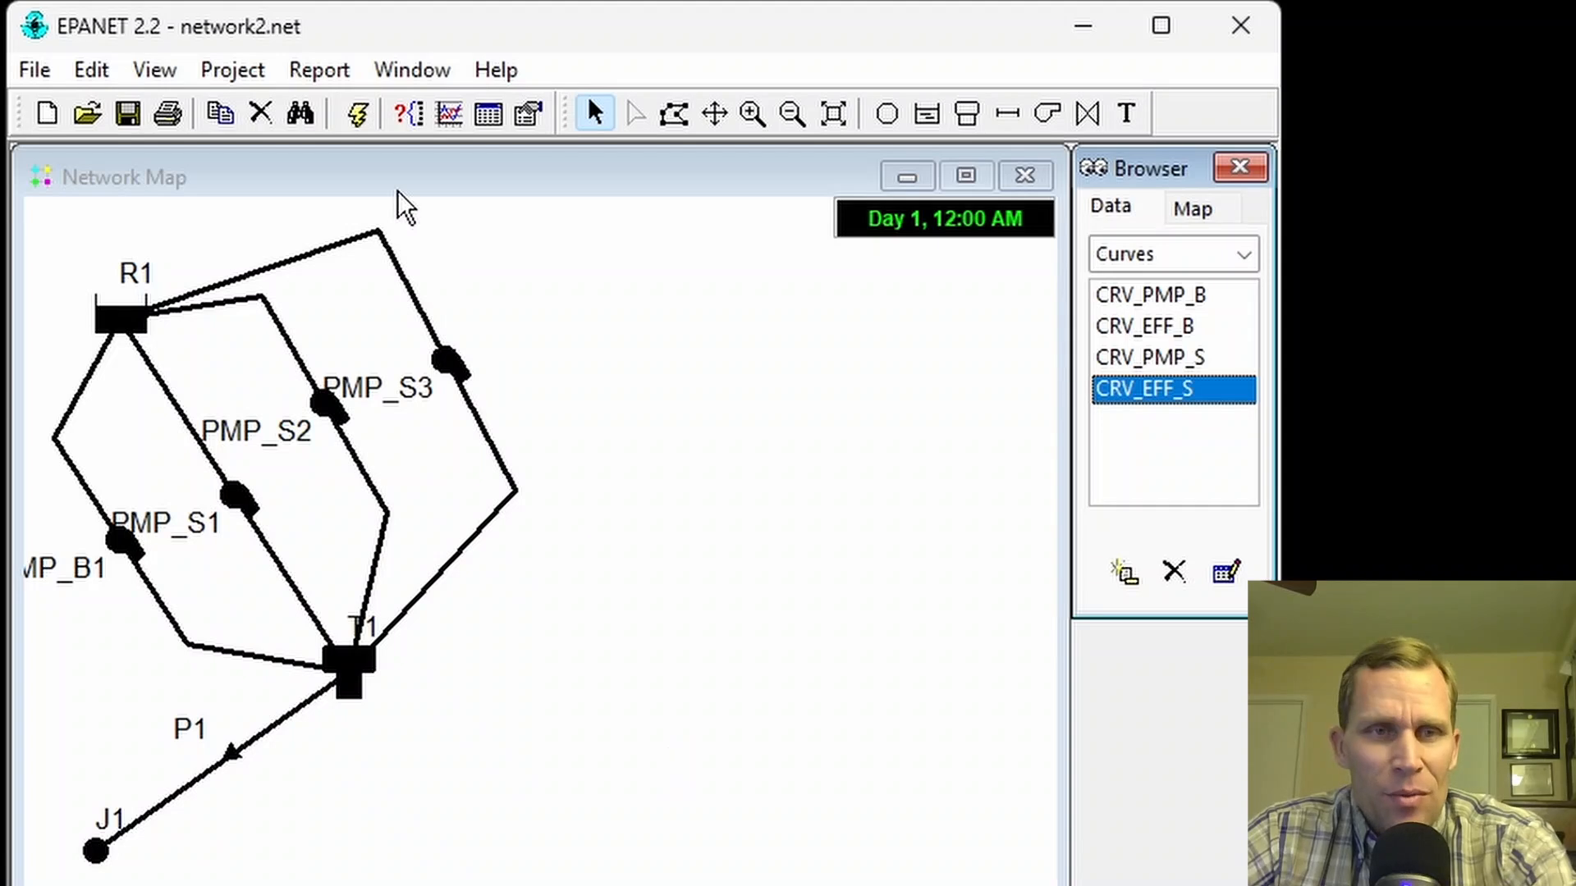
Step: Run the simulation with the changed efficiency curve and open the energy report
left_click(358, 115)
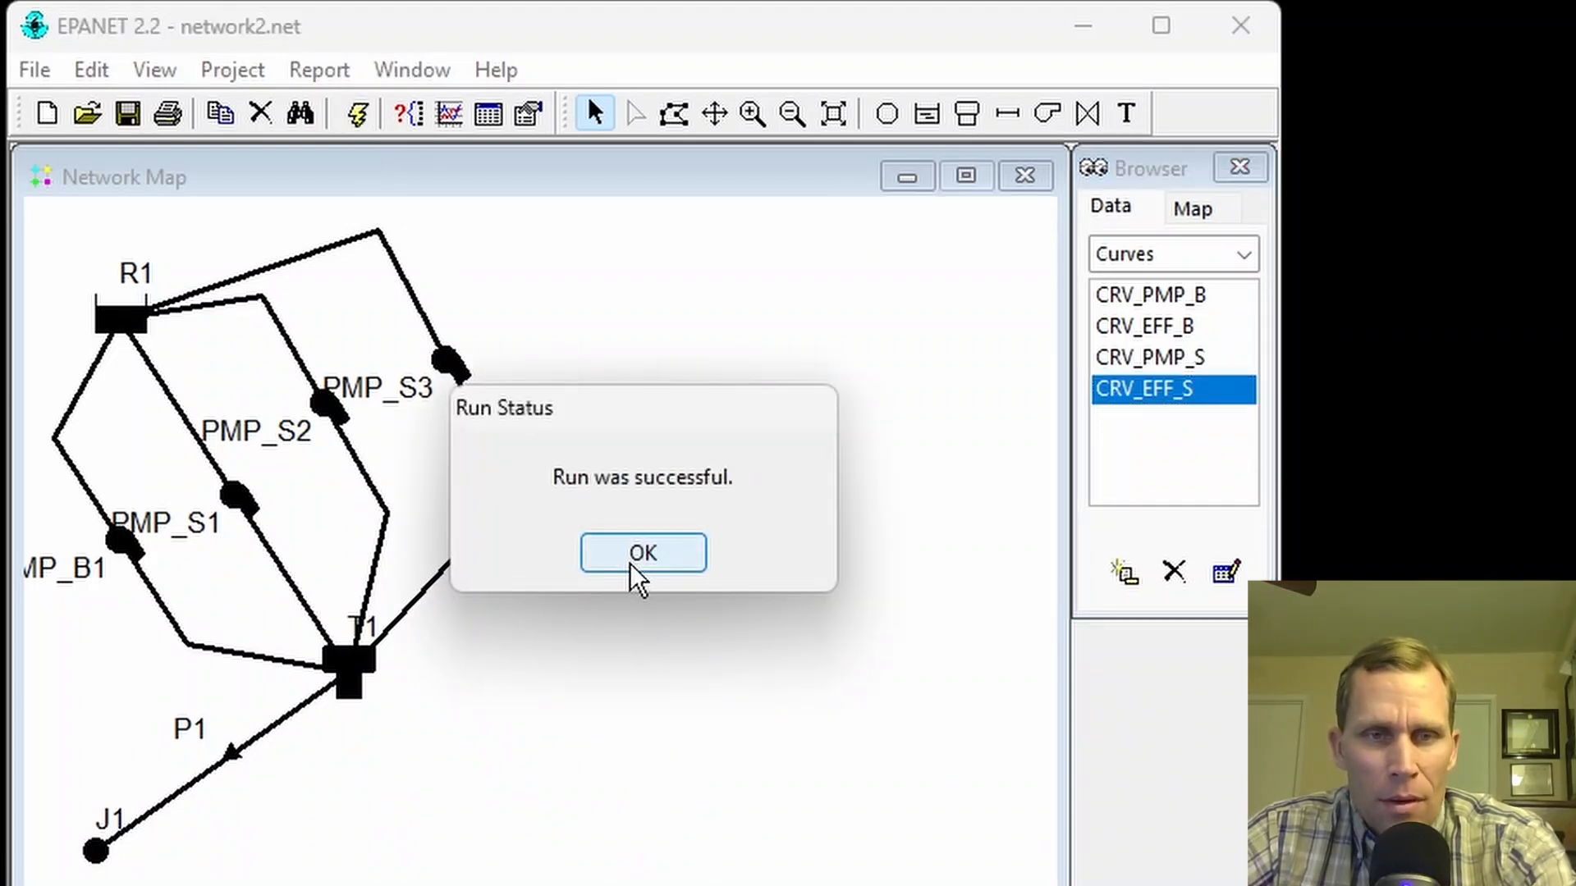
left_click(640, 550)
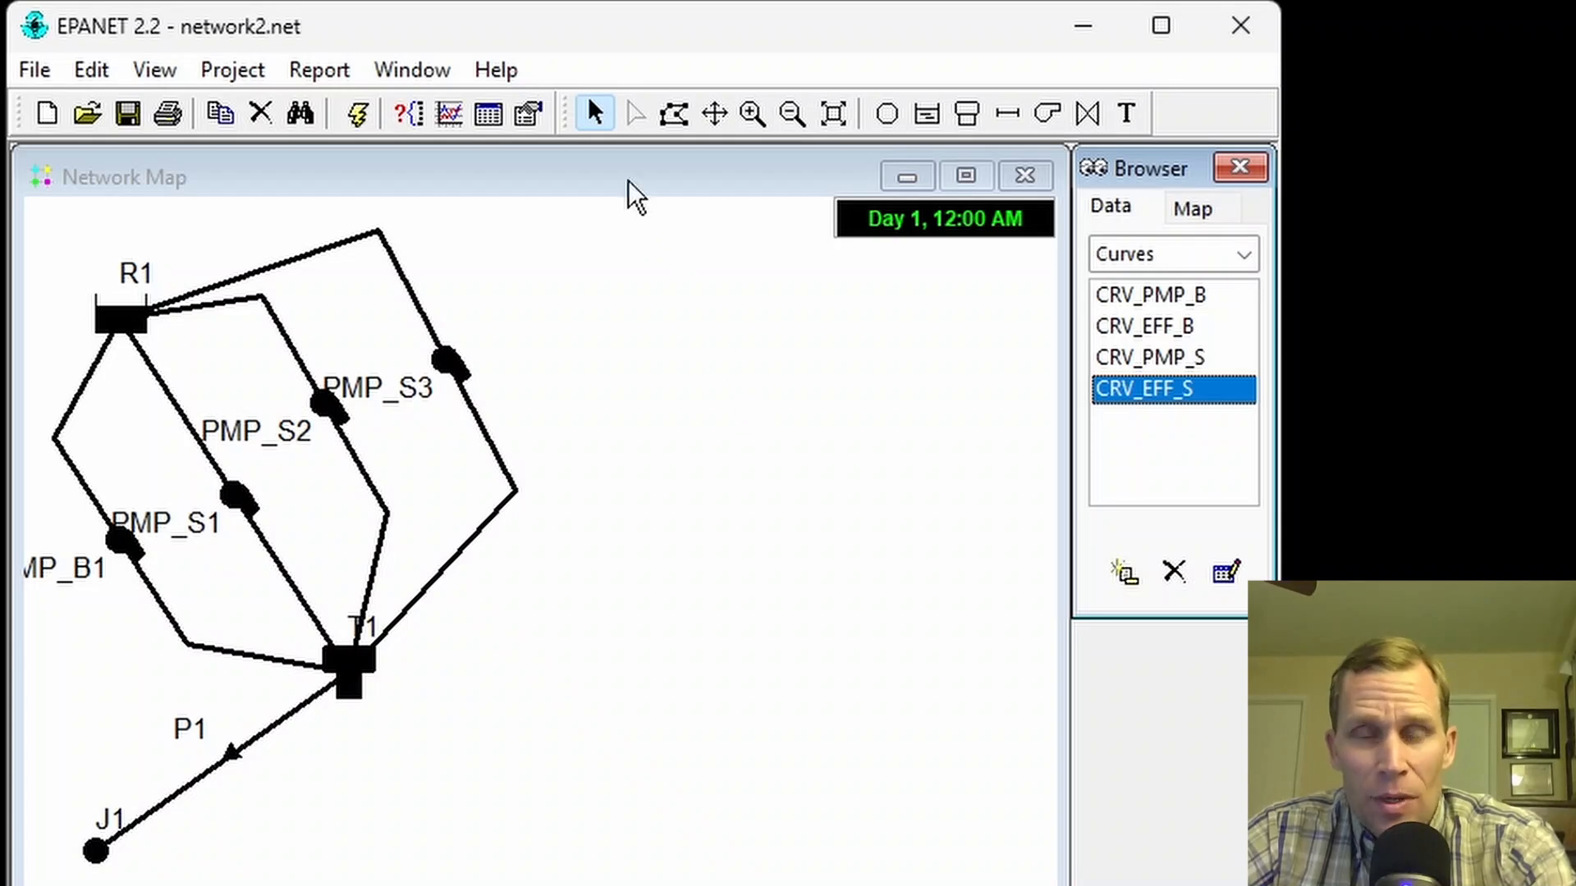
left_click(305, 71)
left_click(349, 155)
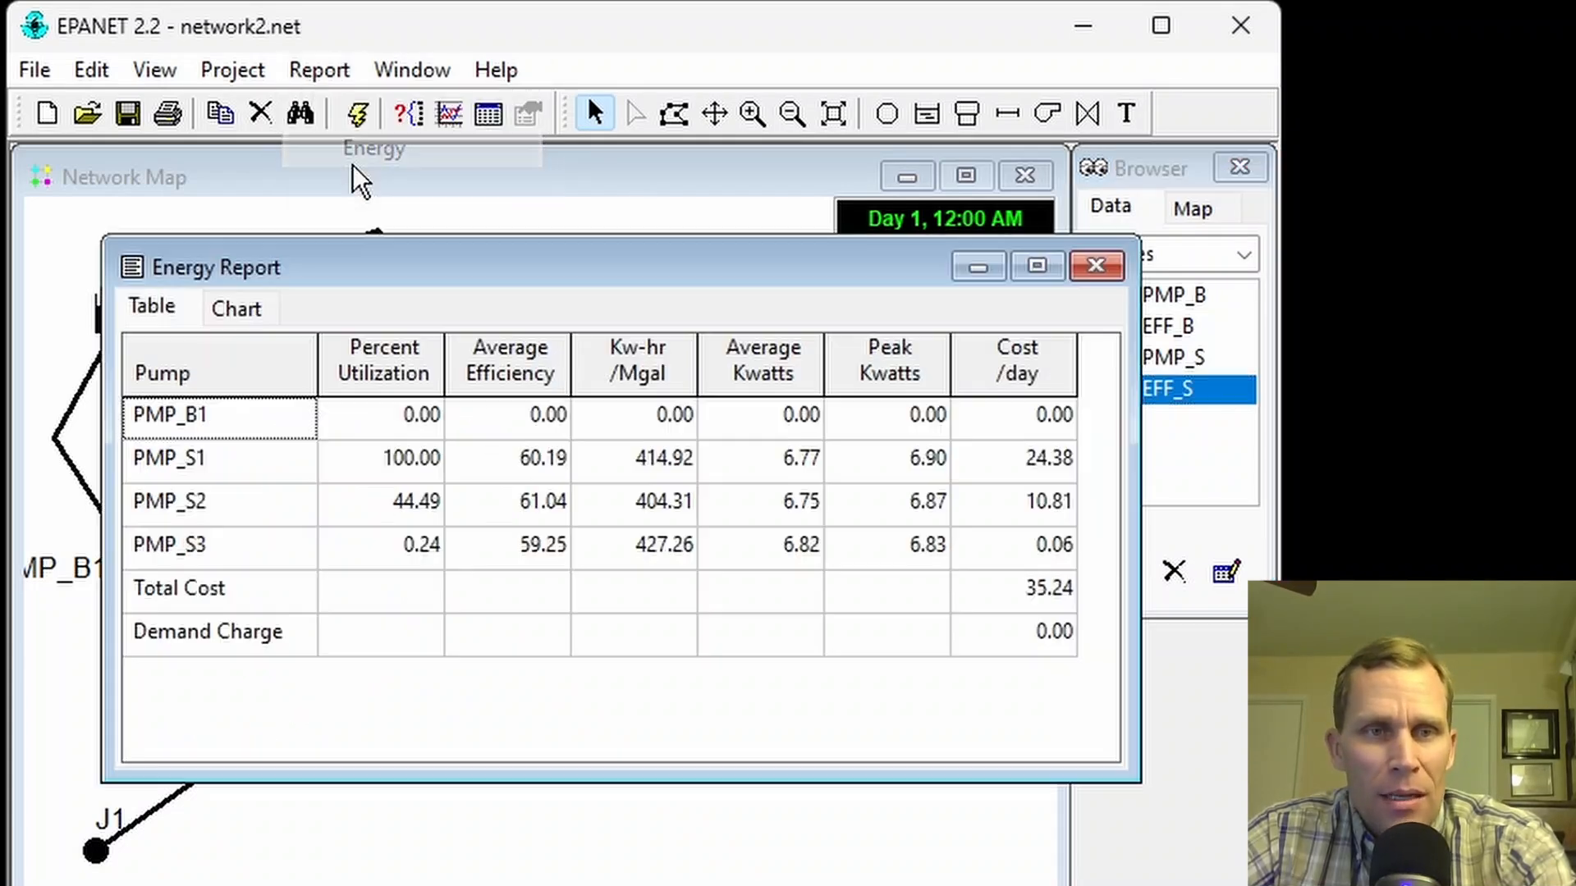
Step: Check the utilization of PMP_S1 and PMP_S2 and the total daily cost in the energy report, and minimize the report
left_click_drag(627, 263, 708, 146)
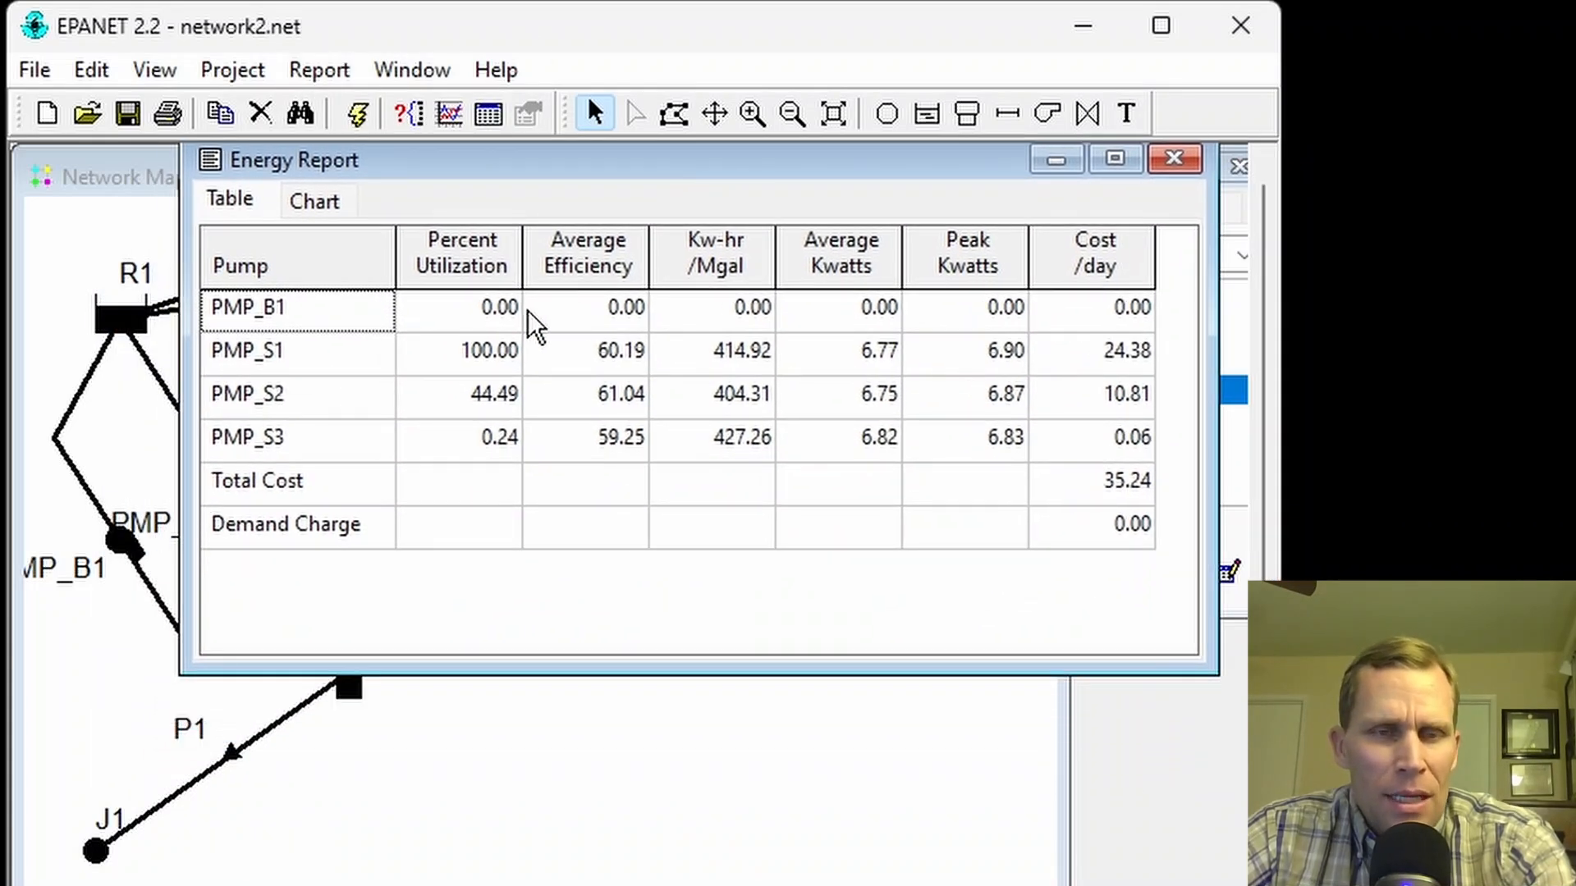
left_click(481, 353)
left_click(476, 397)
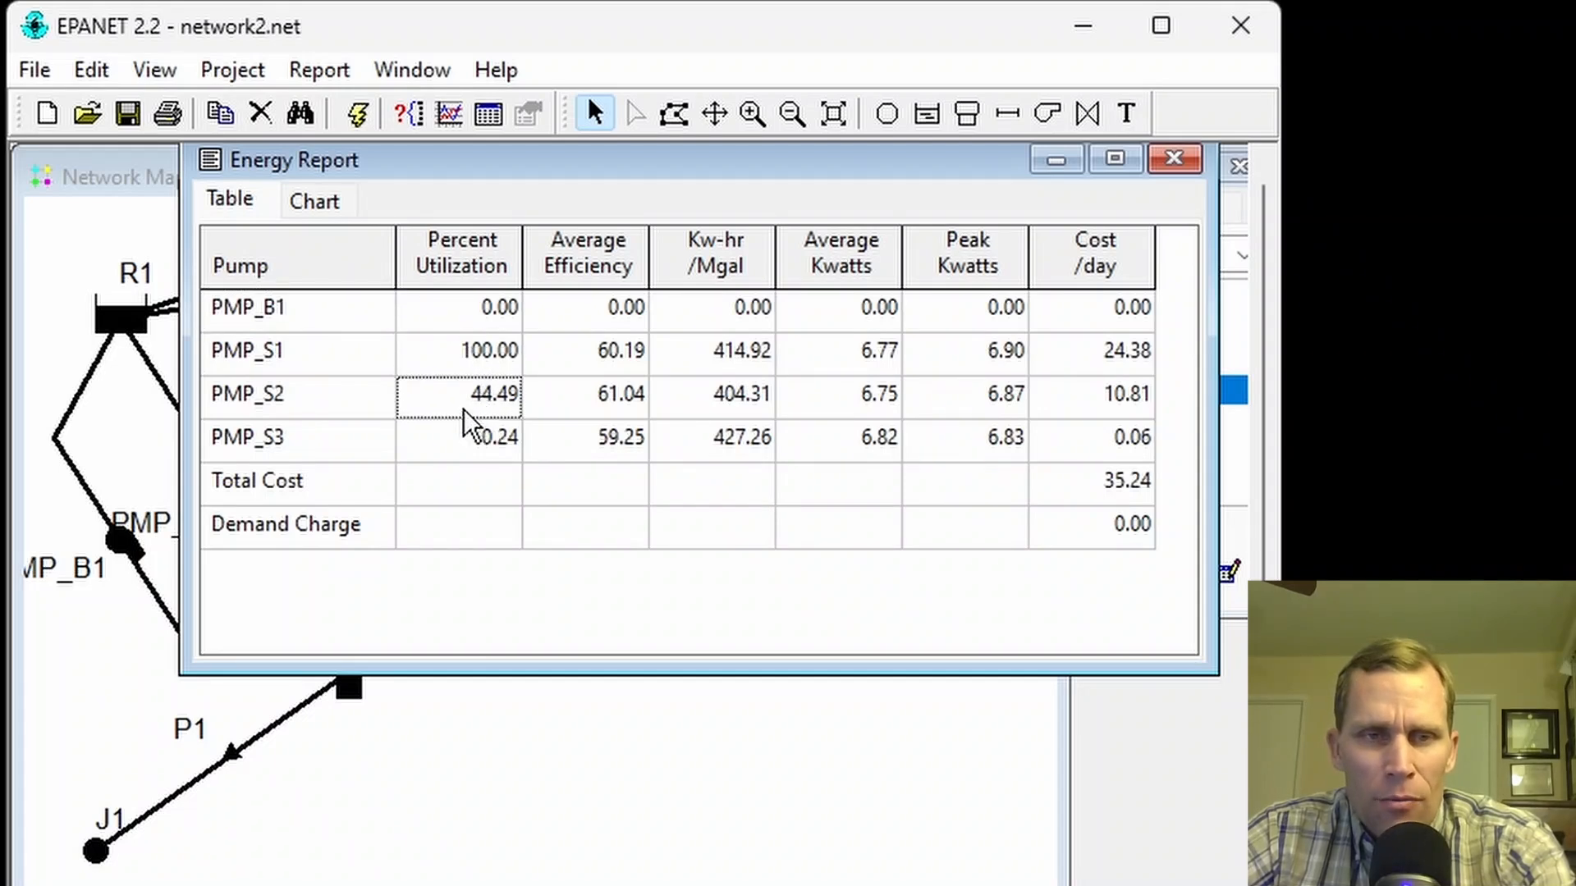
left_click(1096, 489)
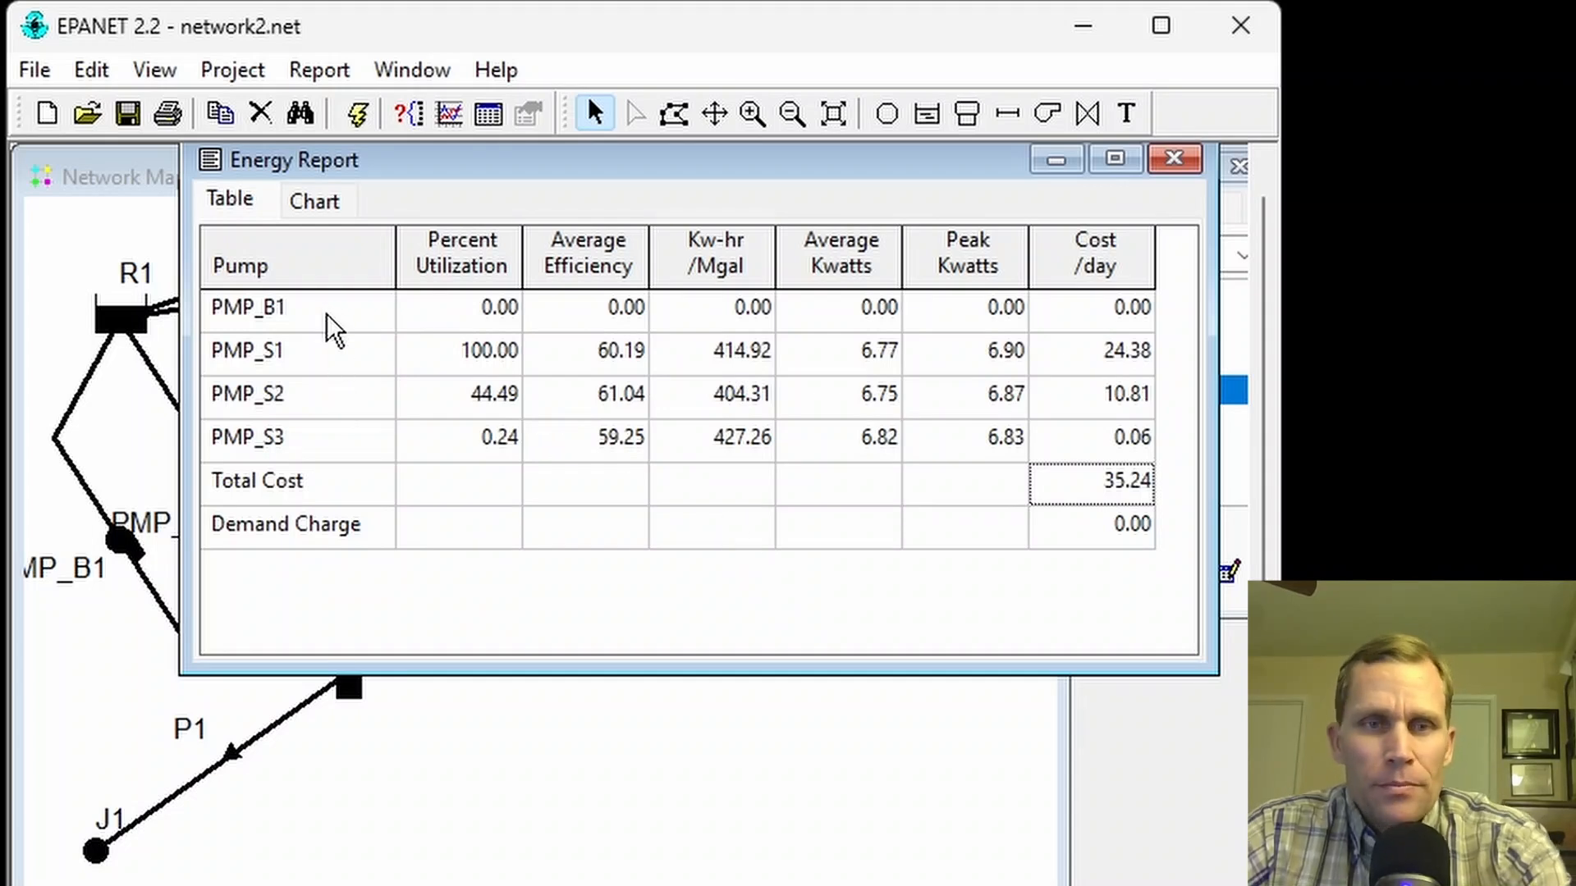
left_click_drag(971, 176, 971, 260)
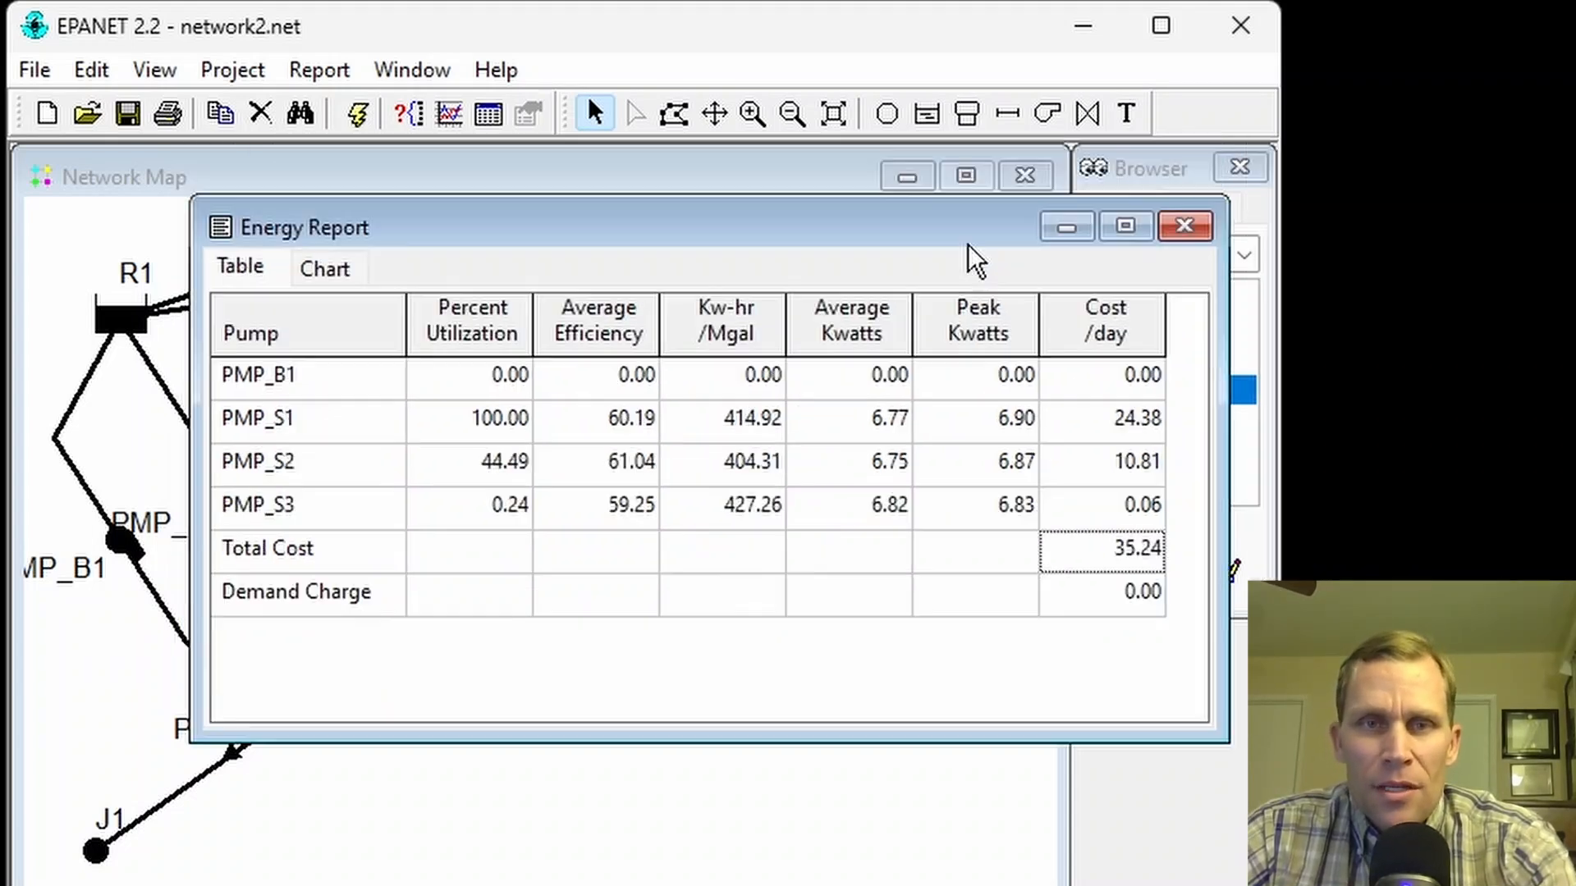
left_click(1063, 246)
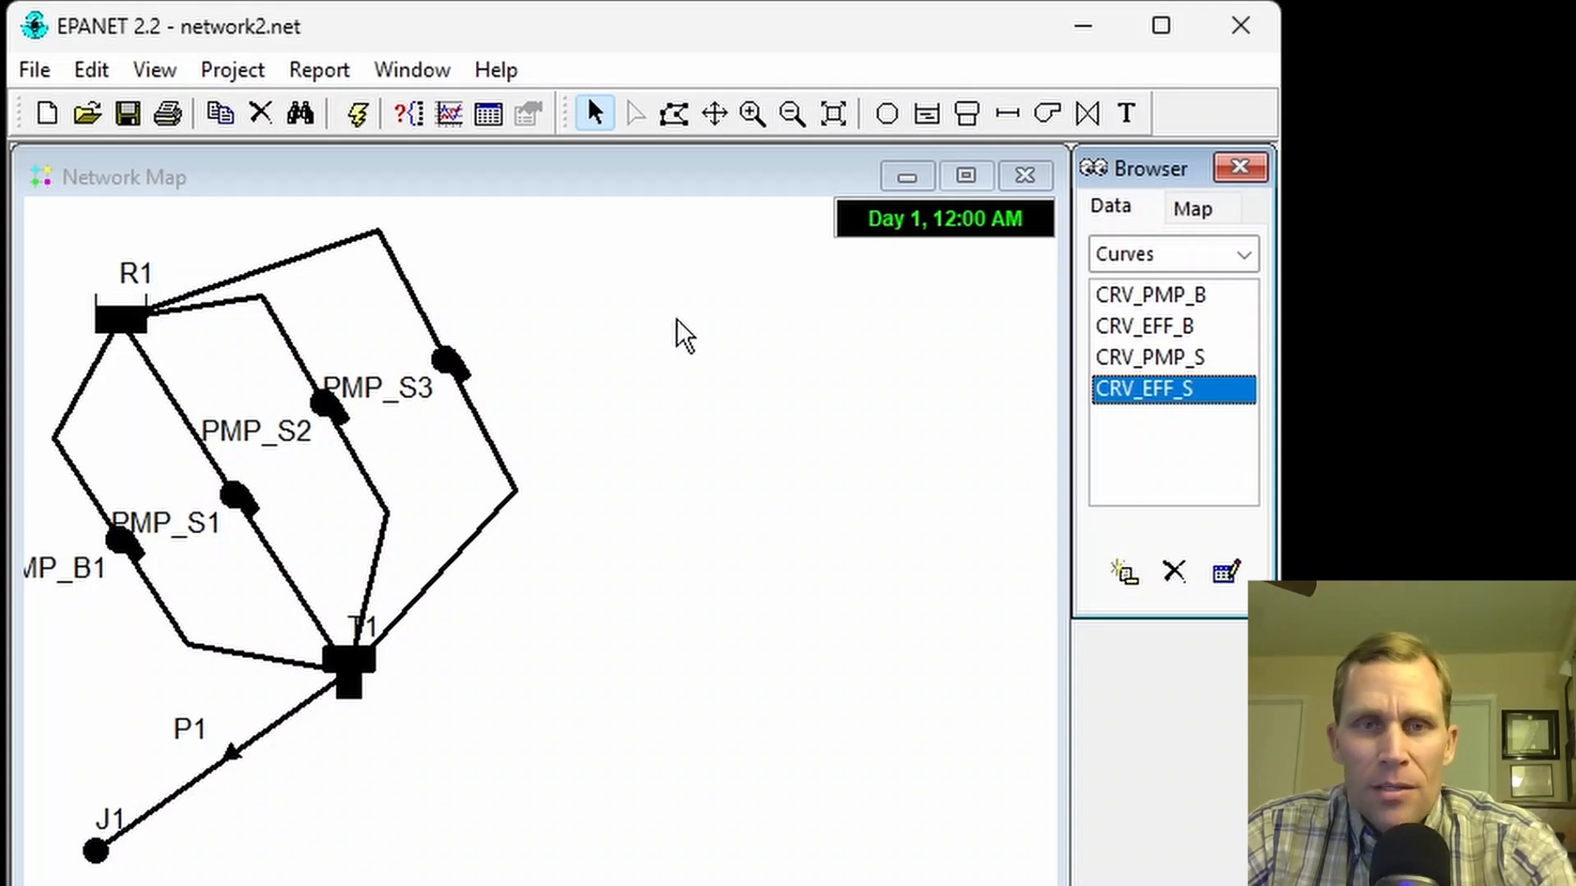